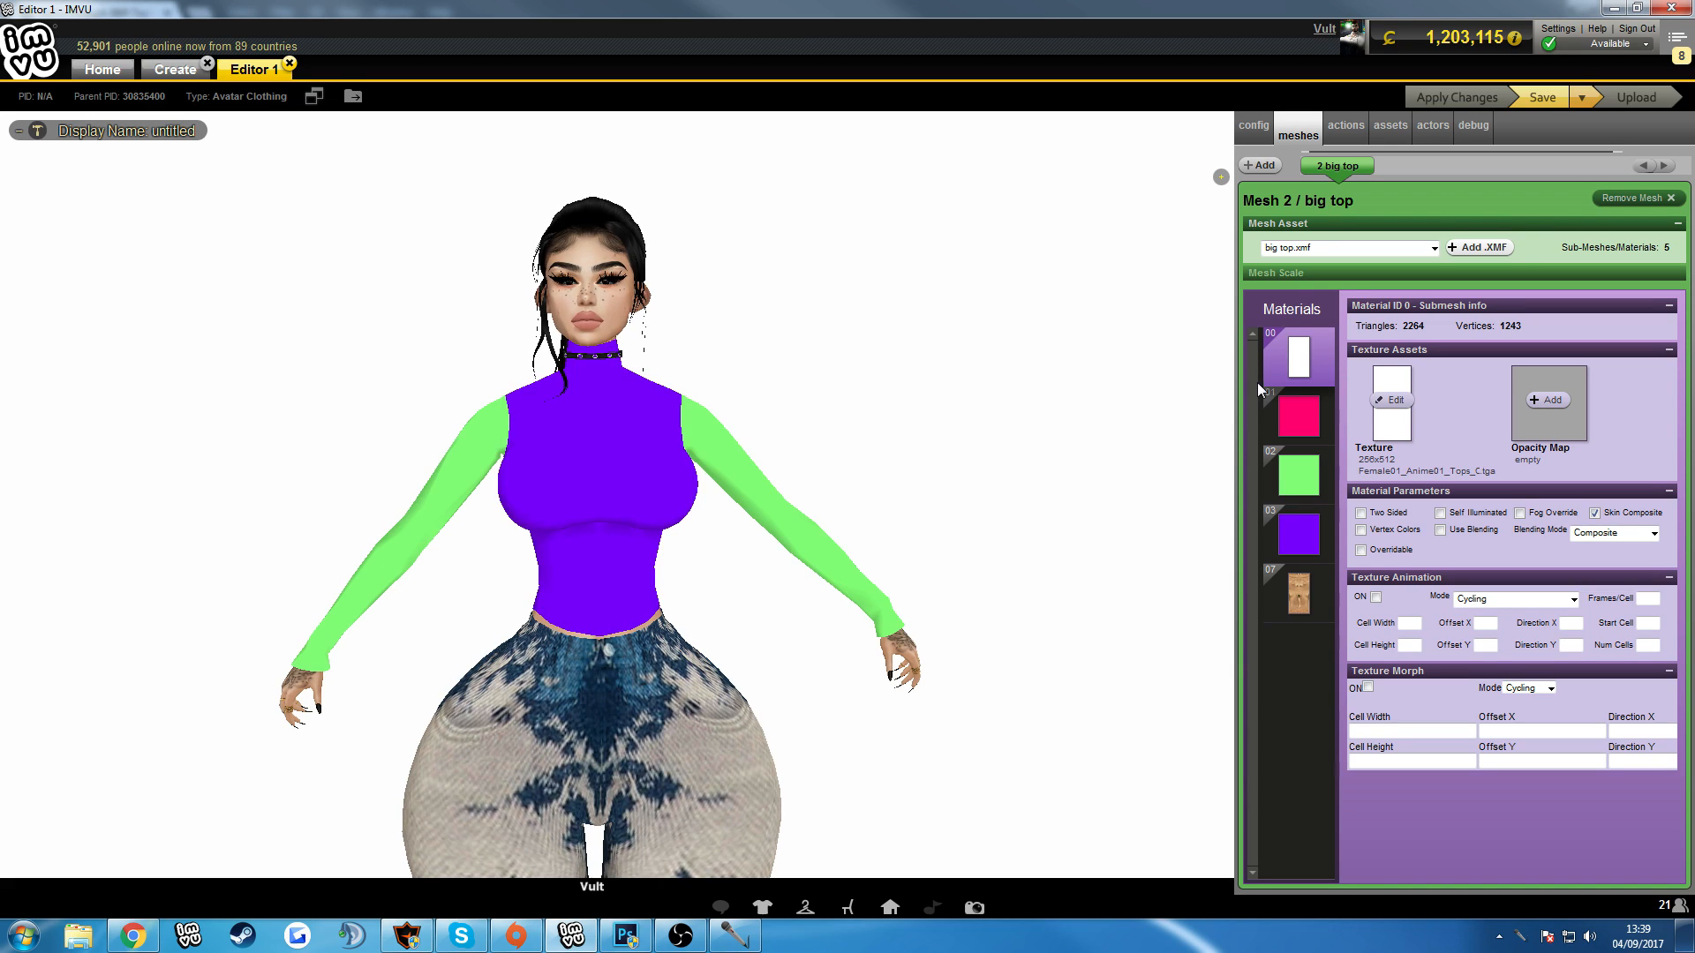
left_click(1316, 474)
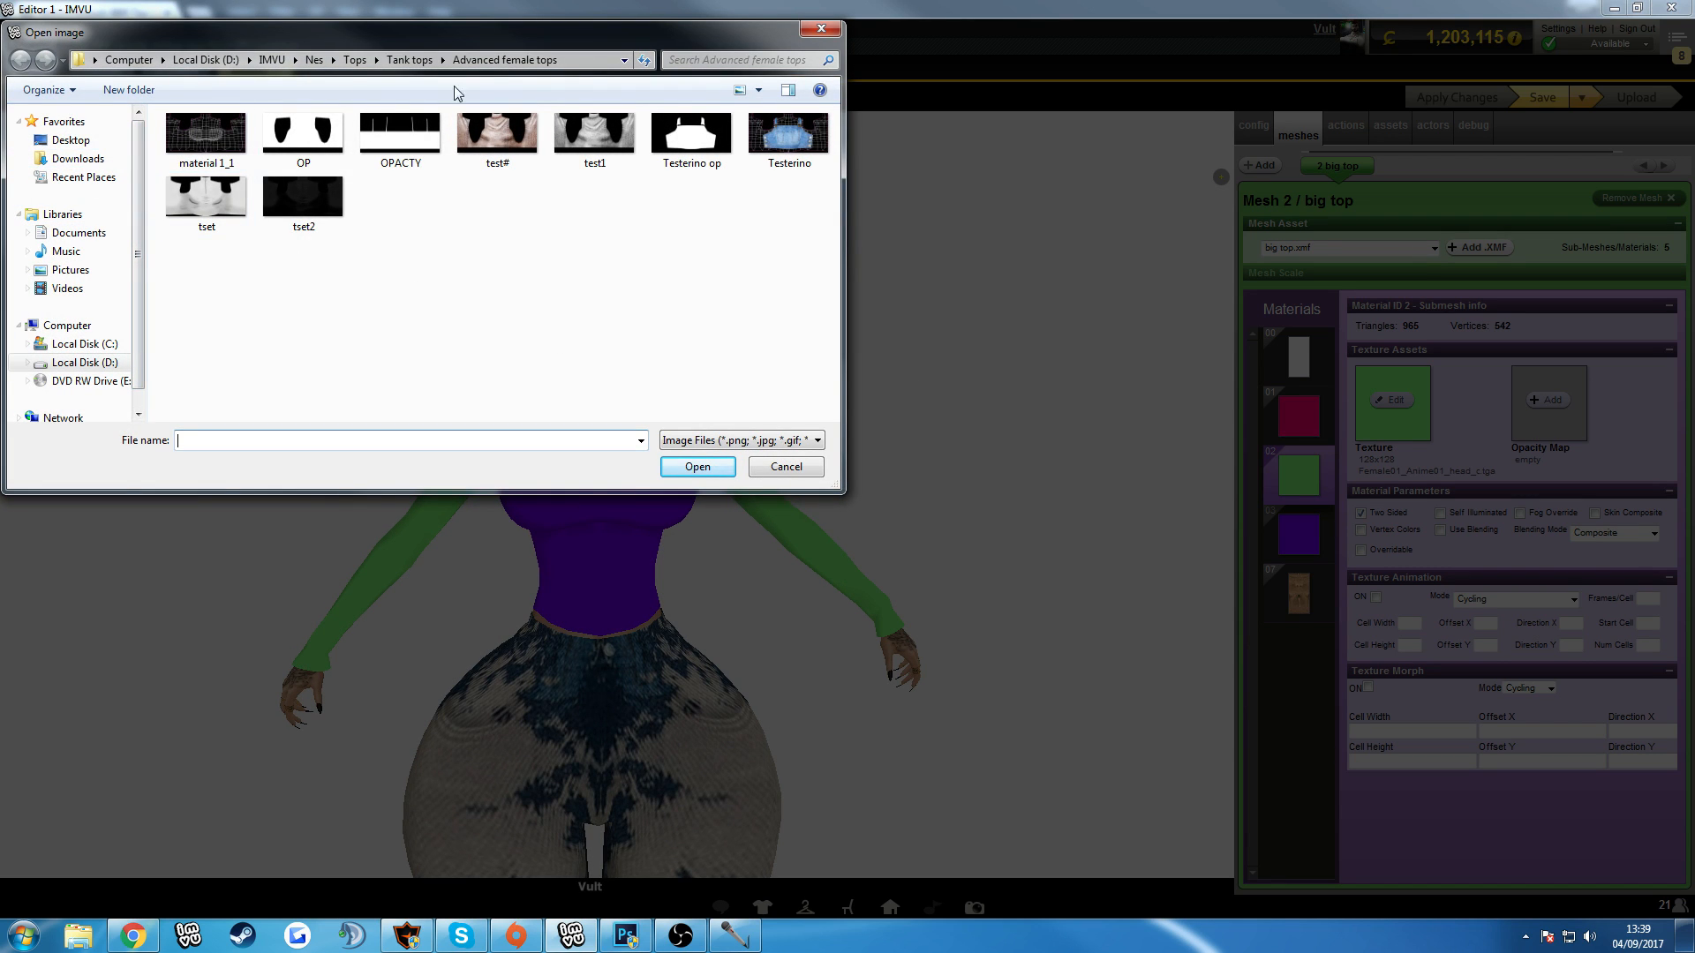
left_click(820, 30)
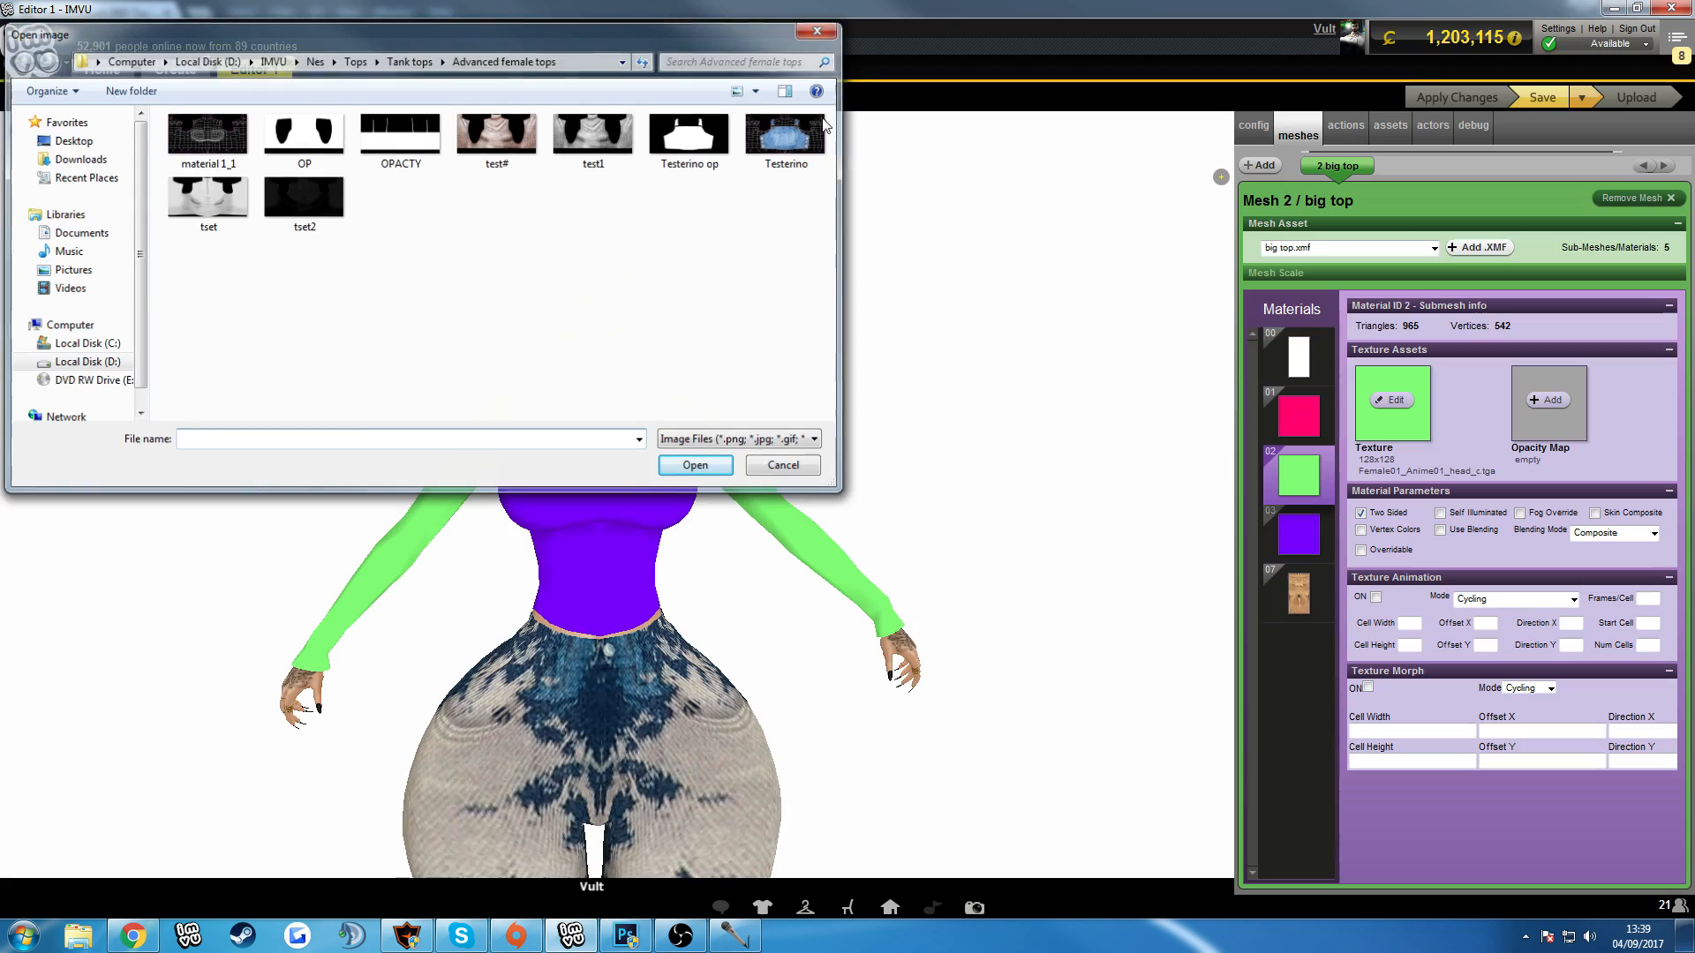
Switch to the browser and review the BBR Top Double Layer Big product page, including its texture guidelines and wireframe maps.
left_click(132, 936)
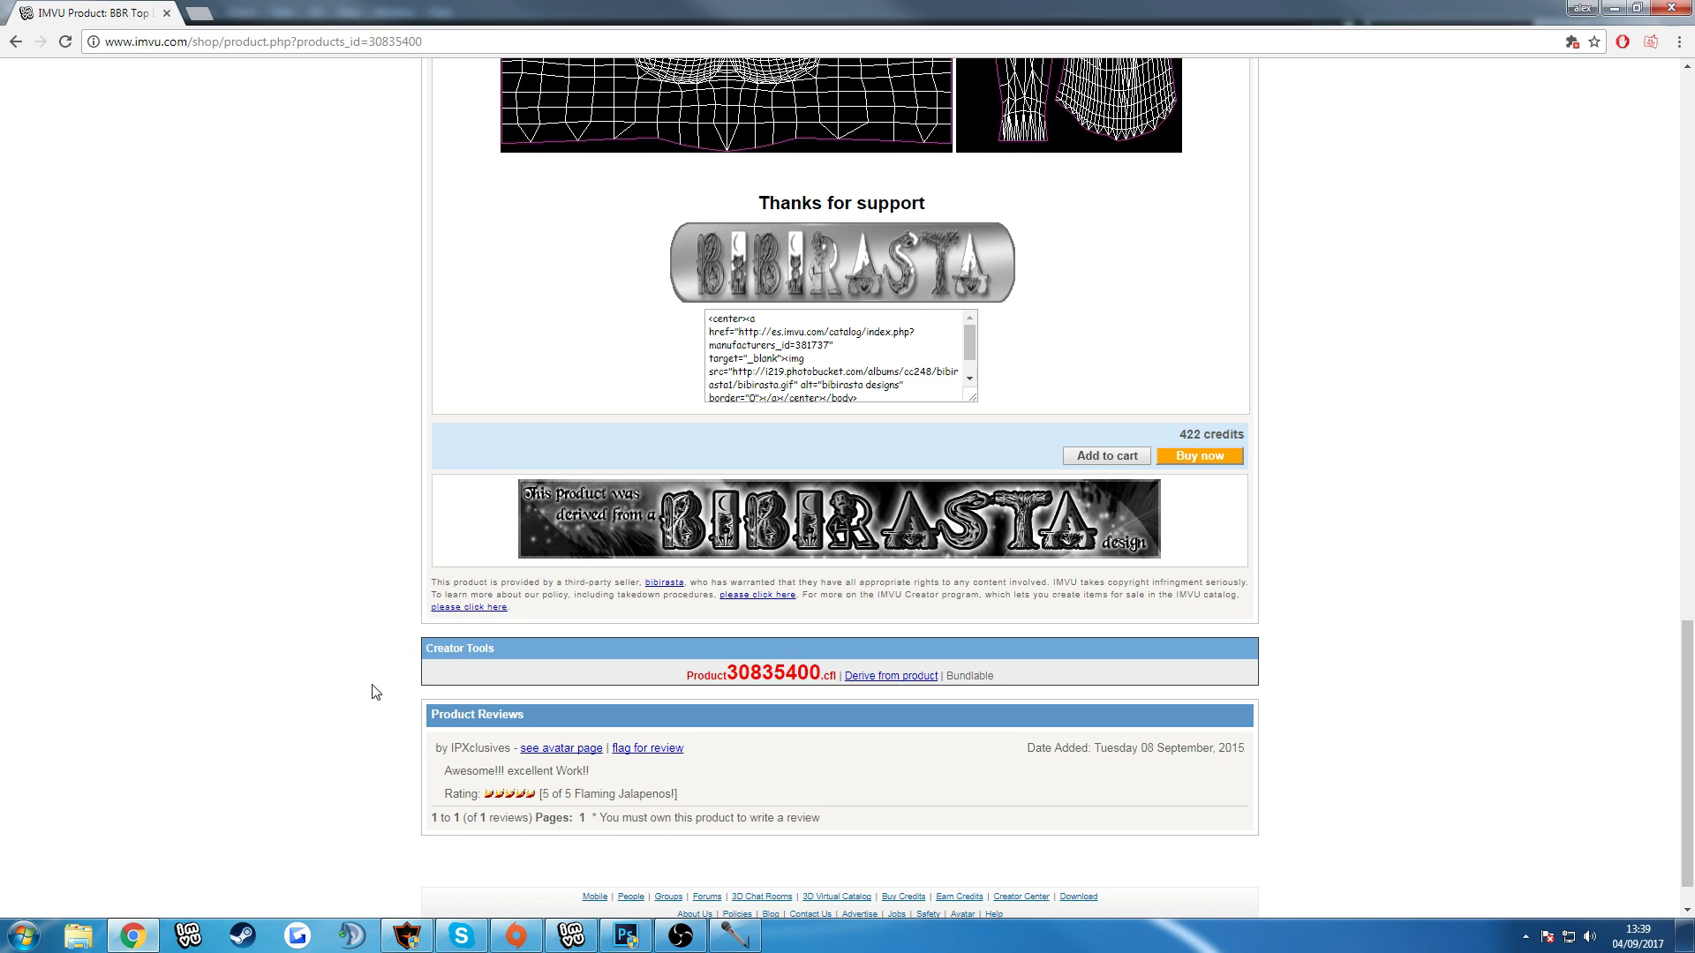
scroll(349, 423, "up", 20)
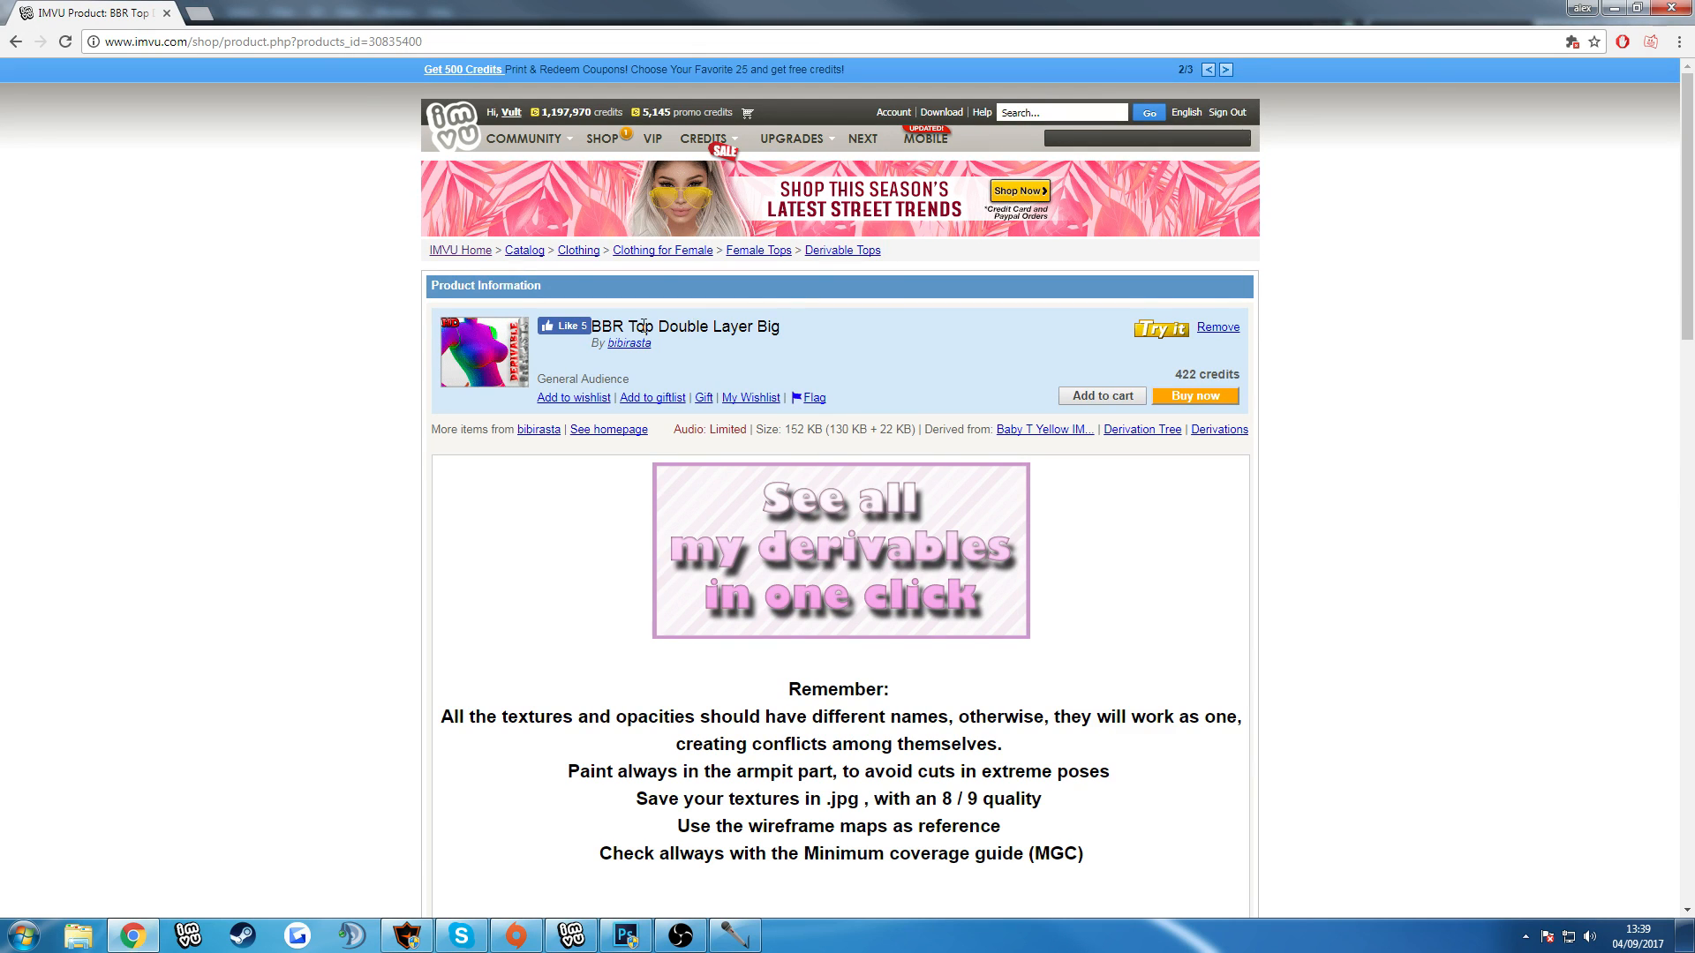
scroll(641, 328, "down", 1)
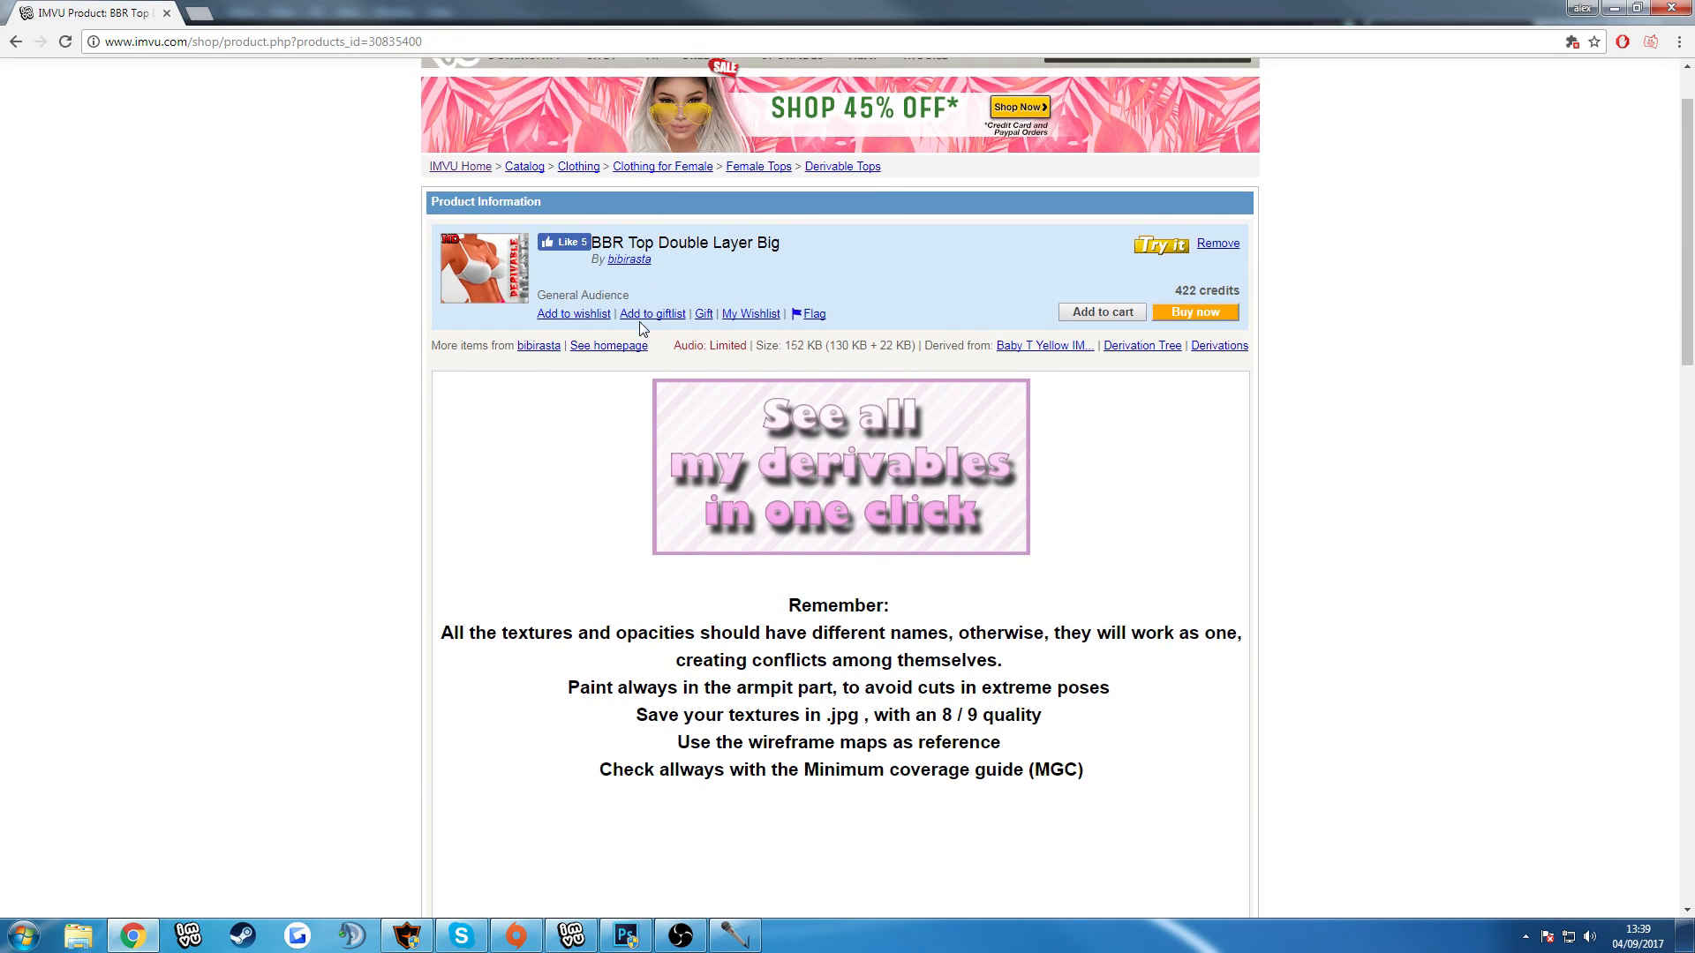
left_click(571, 936)
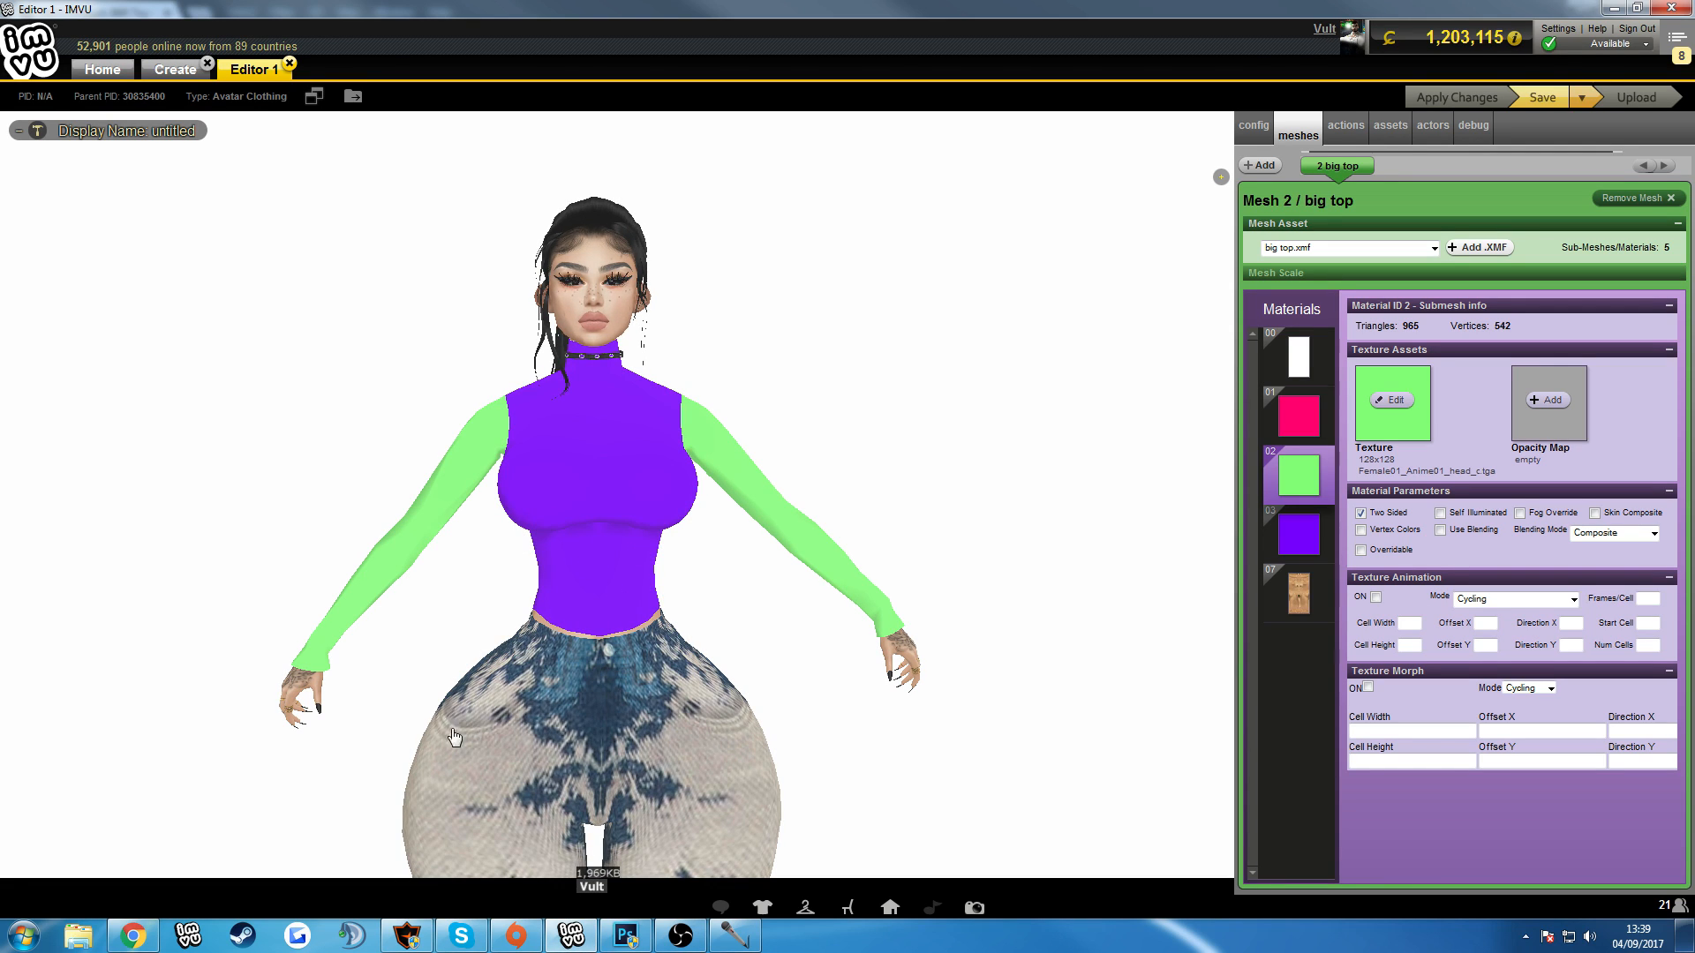
left_click(133, 935)
scroll(391, 761, "down", 10)
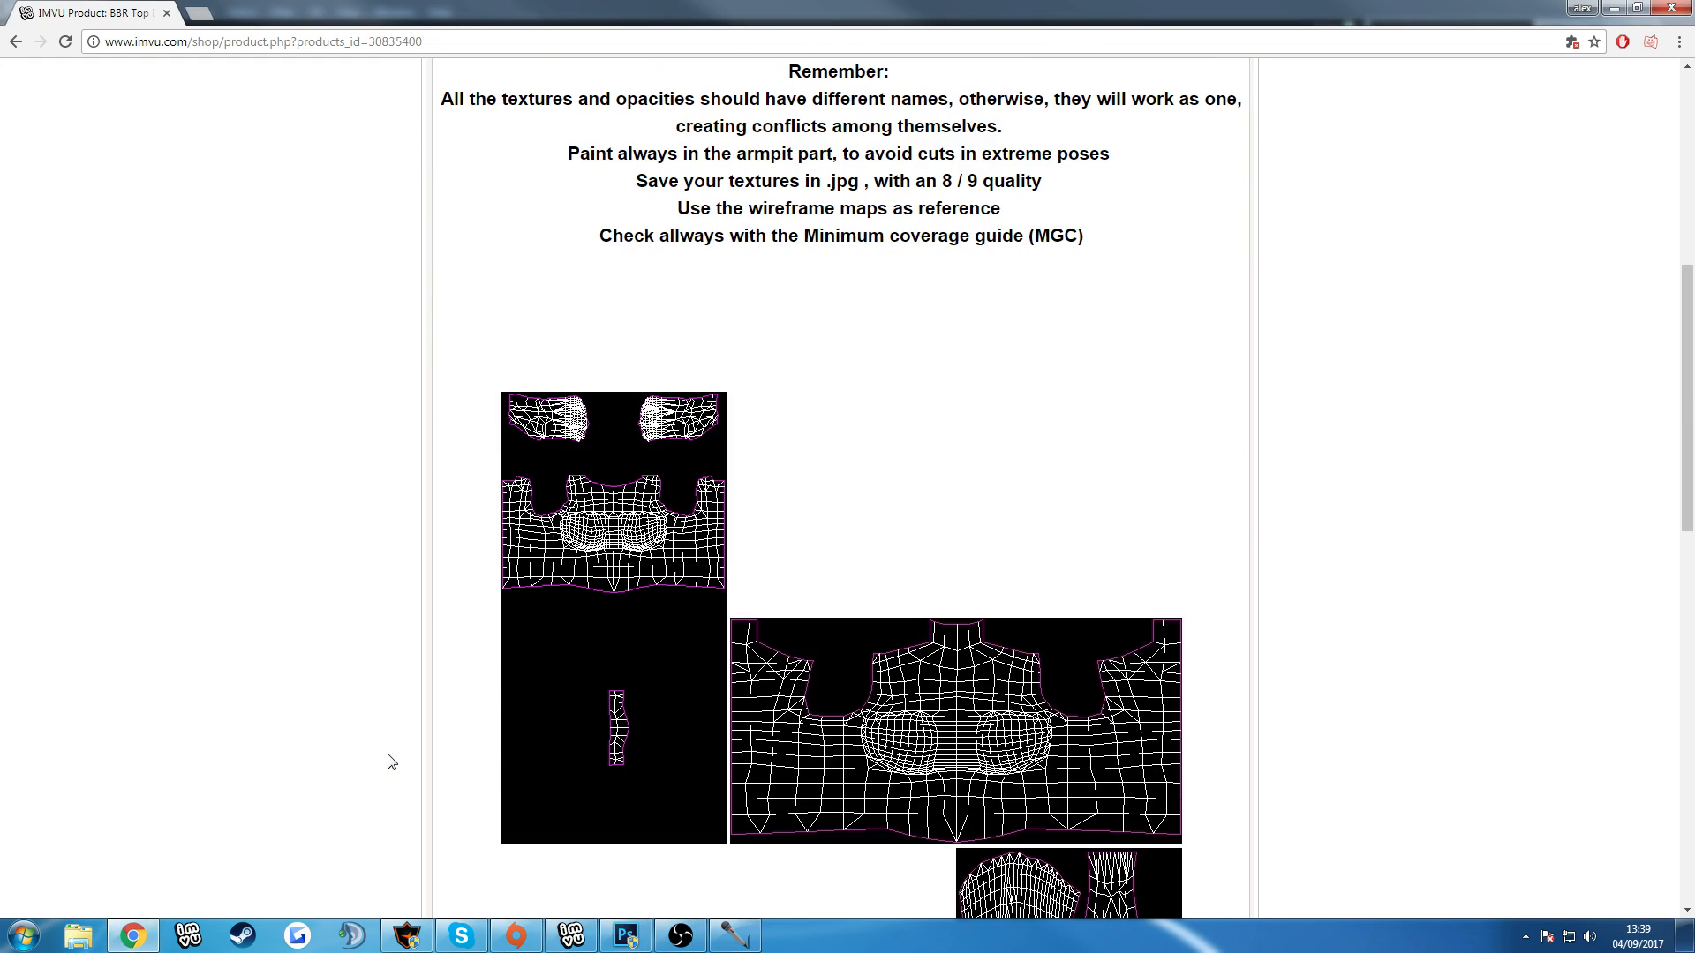
scroll(391, 763, "up", 3)
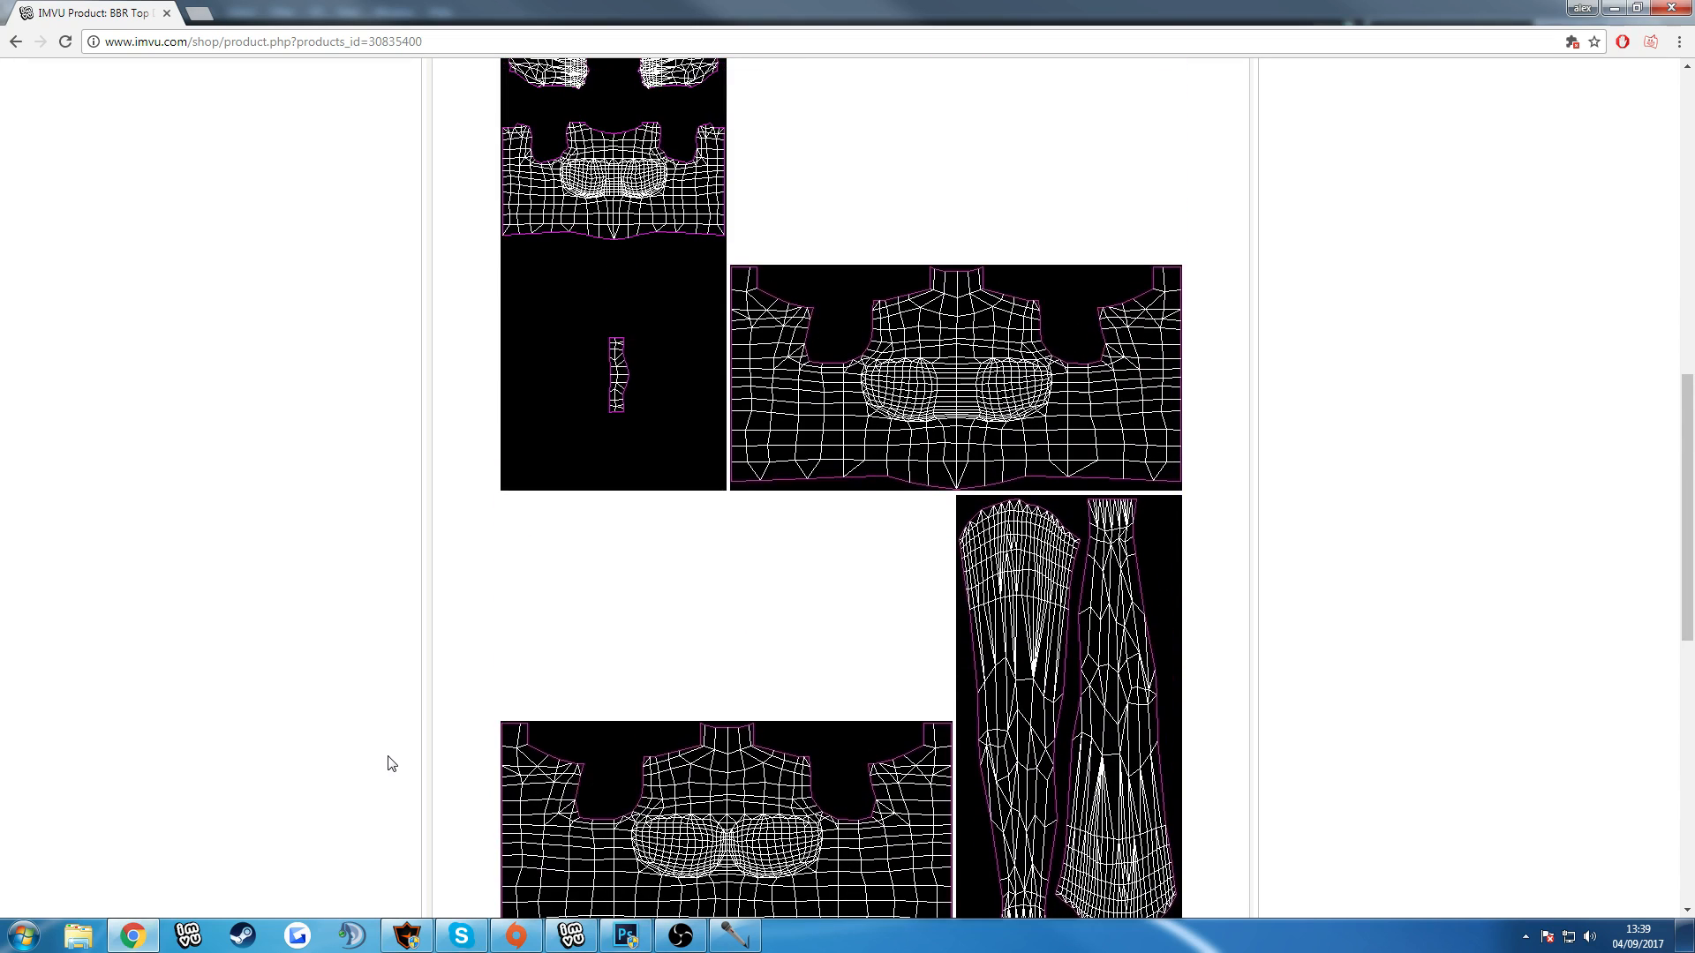
scroll(391, 765, "up", 8)
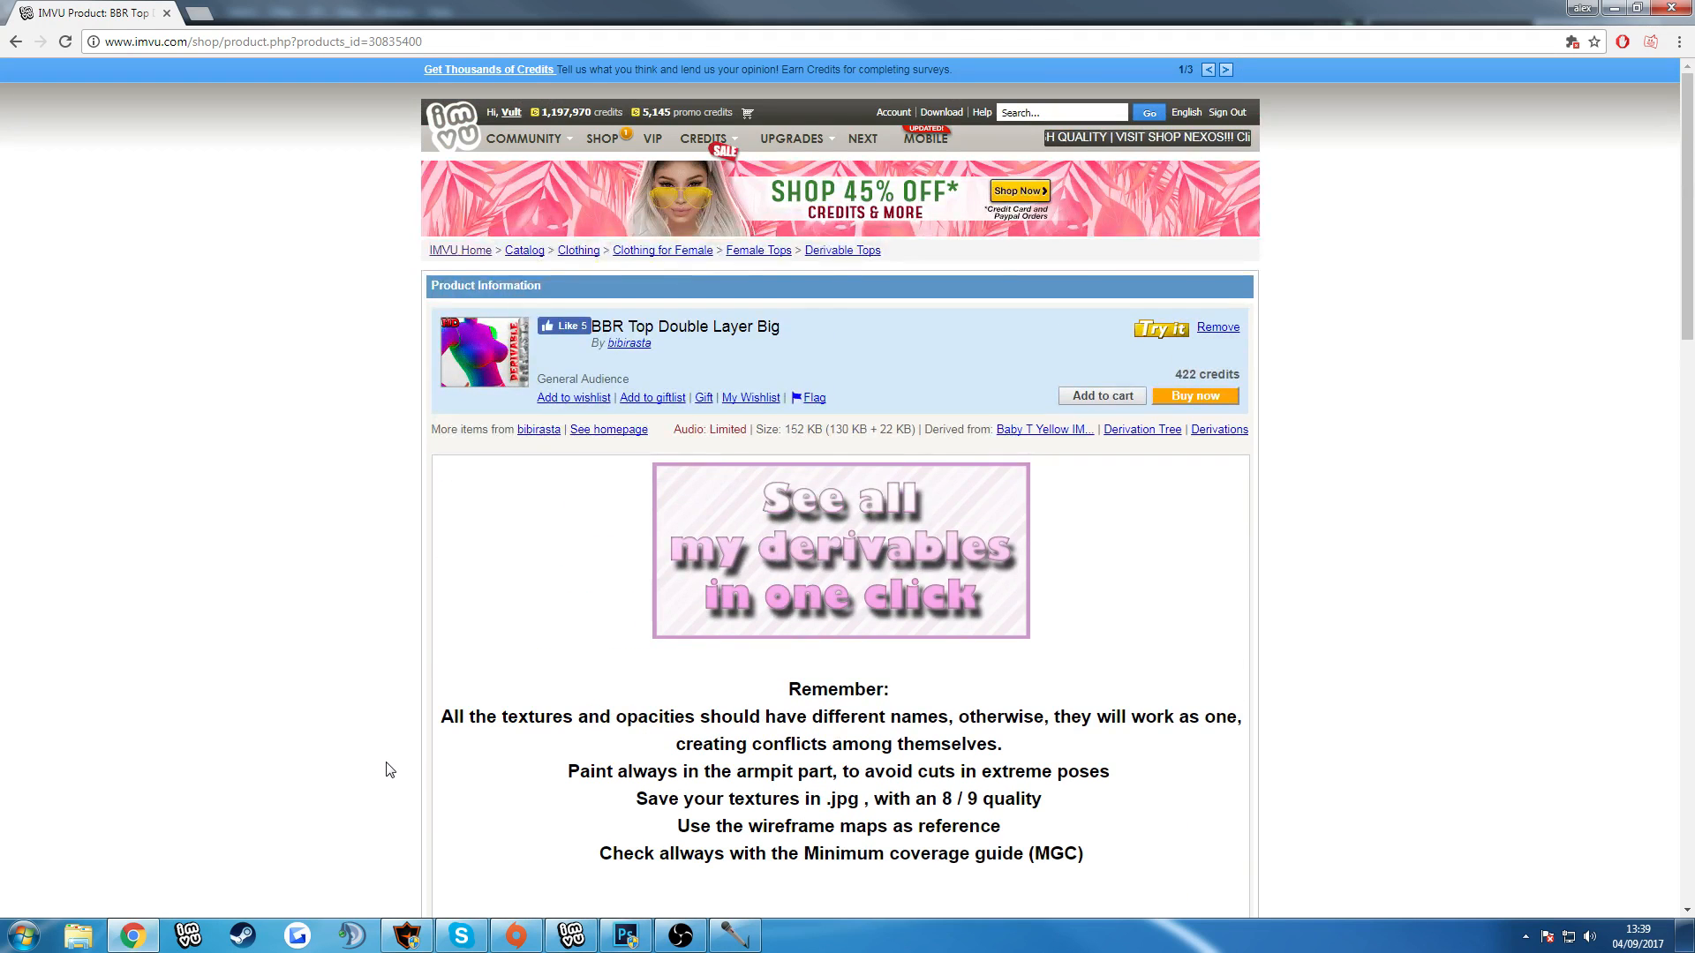
scroll(389, 769, "down", 5)
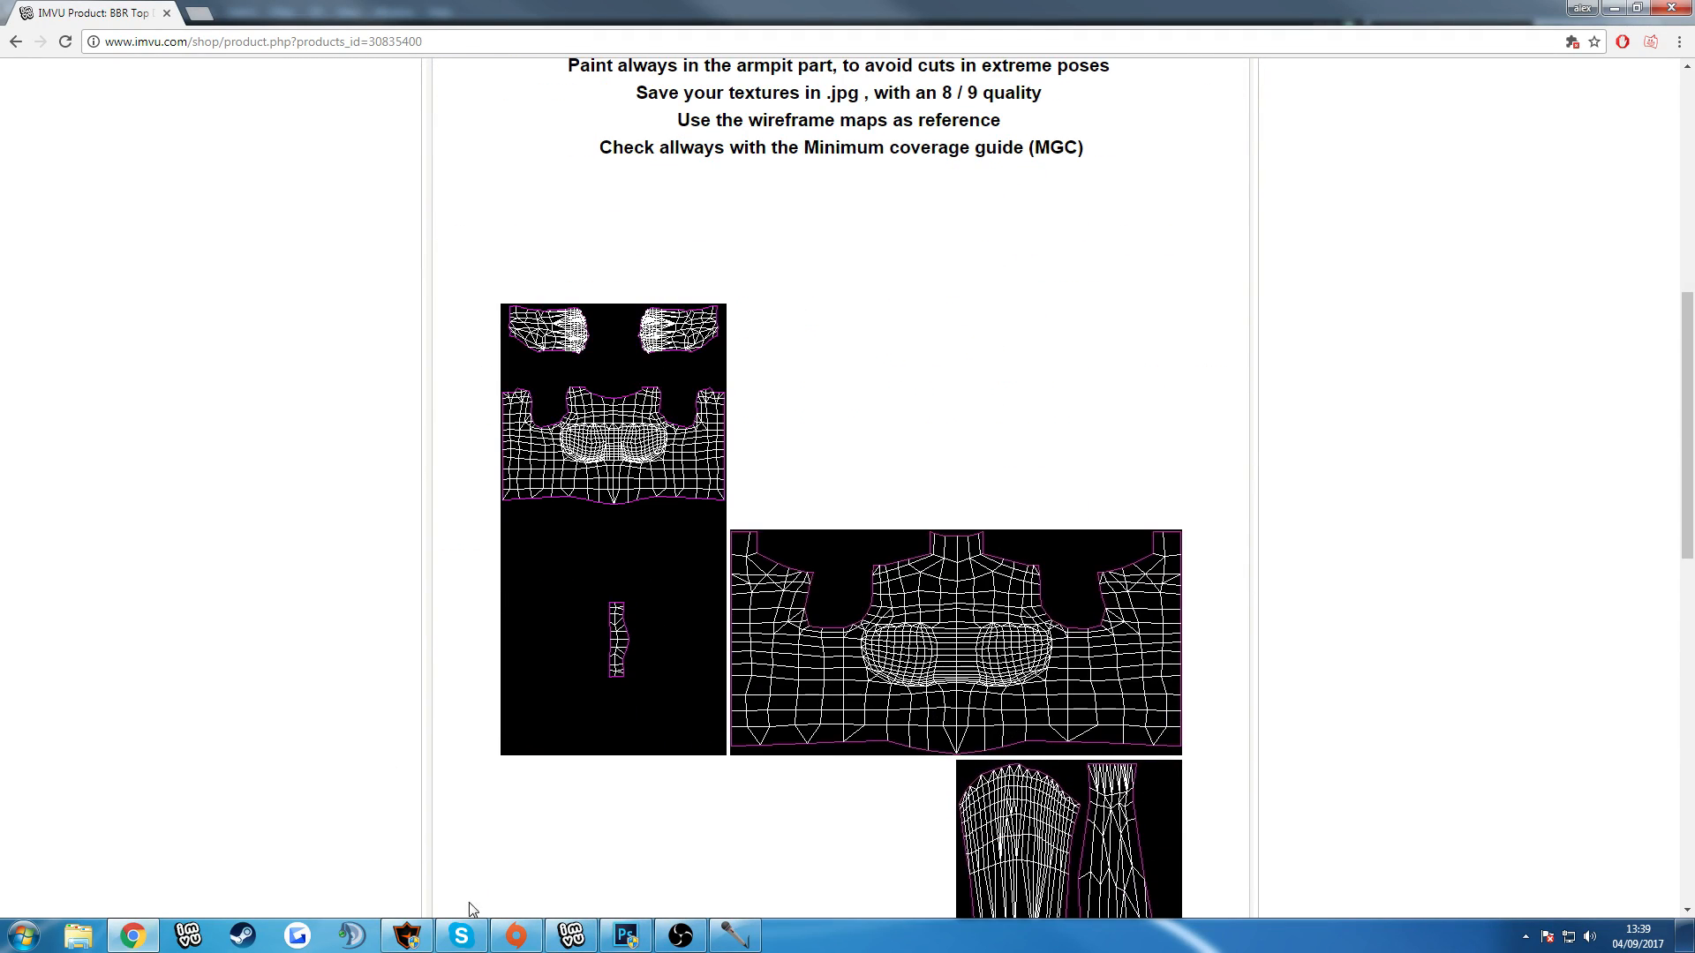
left_click(579, 941)
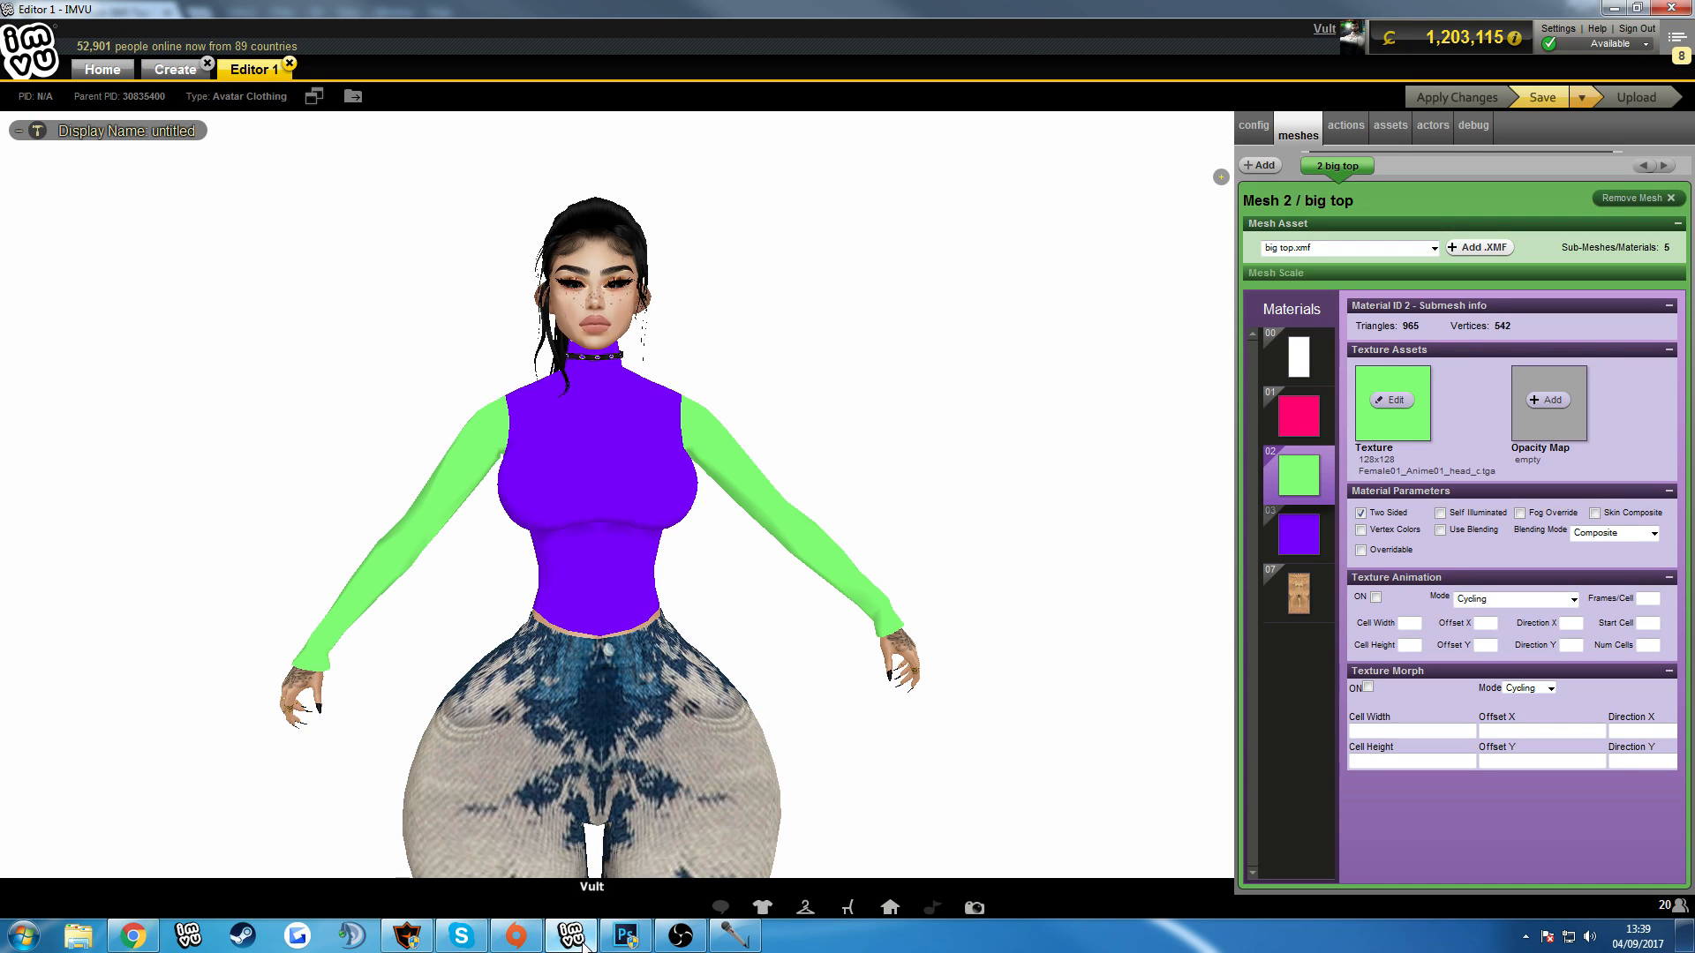
Return to the product page and examine the body and sleeve wireframe maps and the derive option under Creator Tools.
left_click(132, 936)
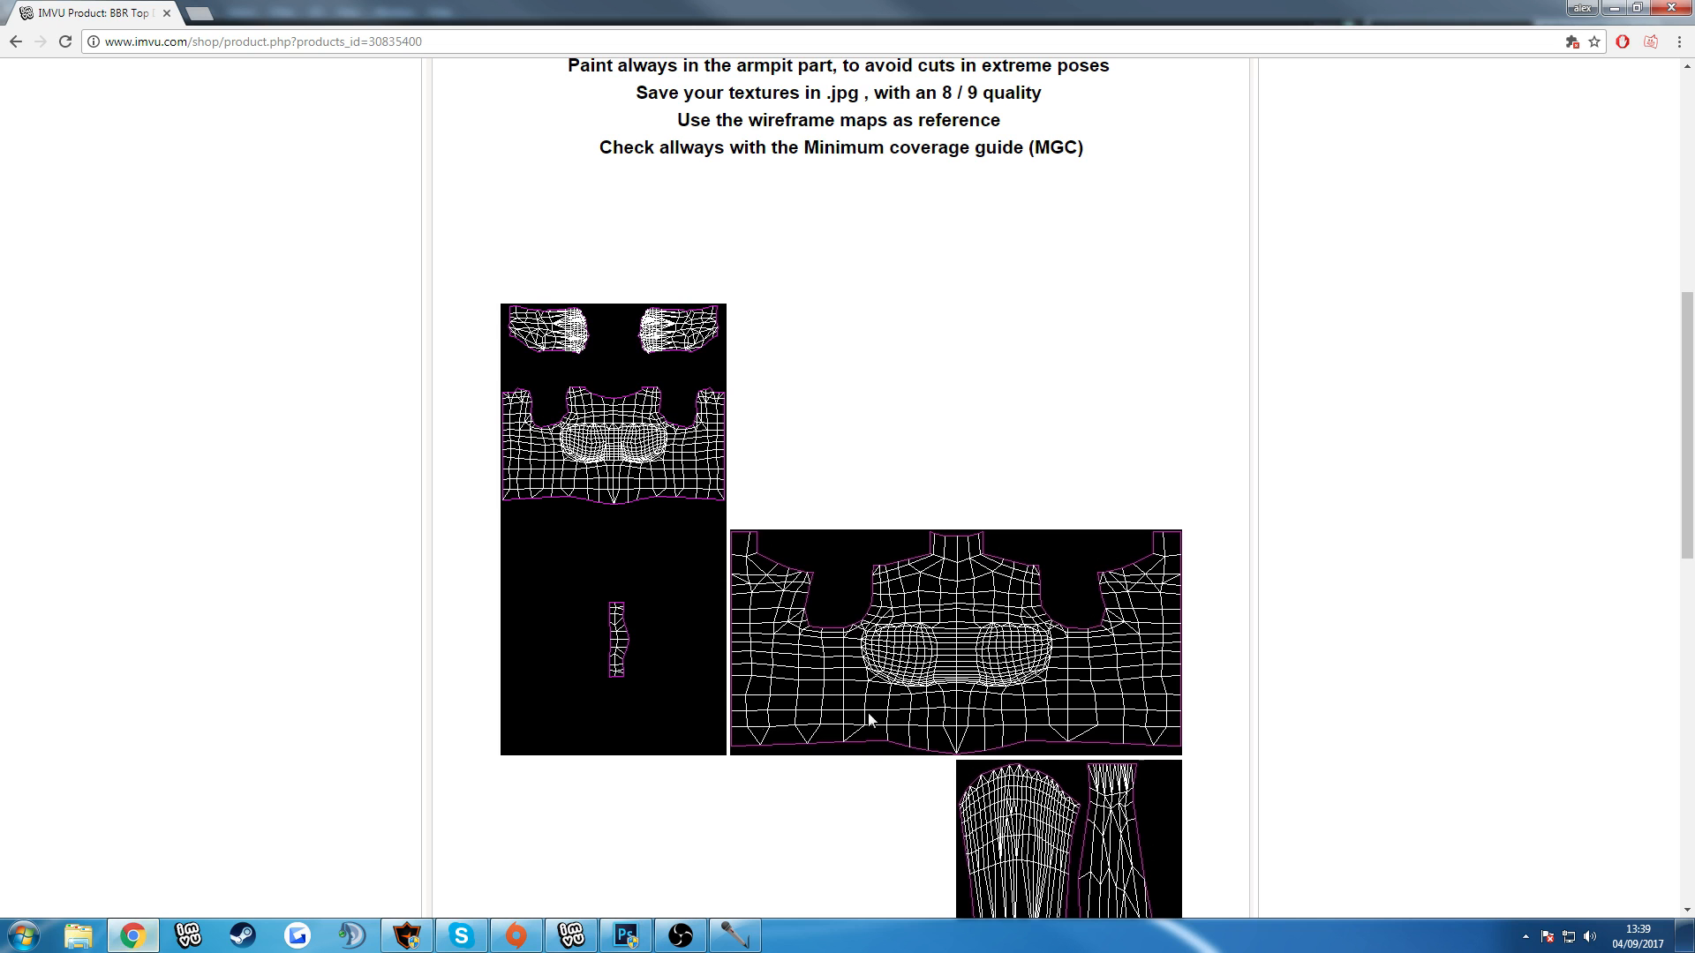
scroll(938, 642, "down", 2)
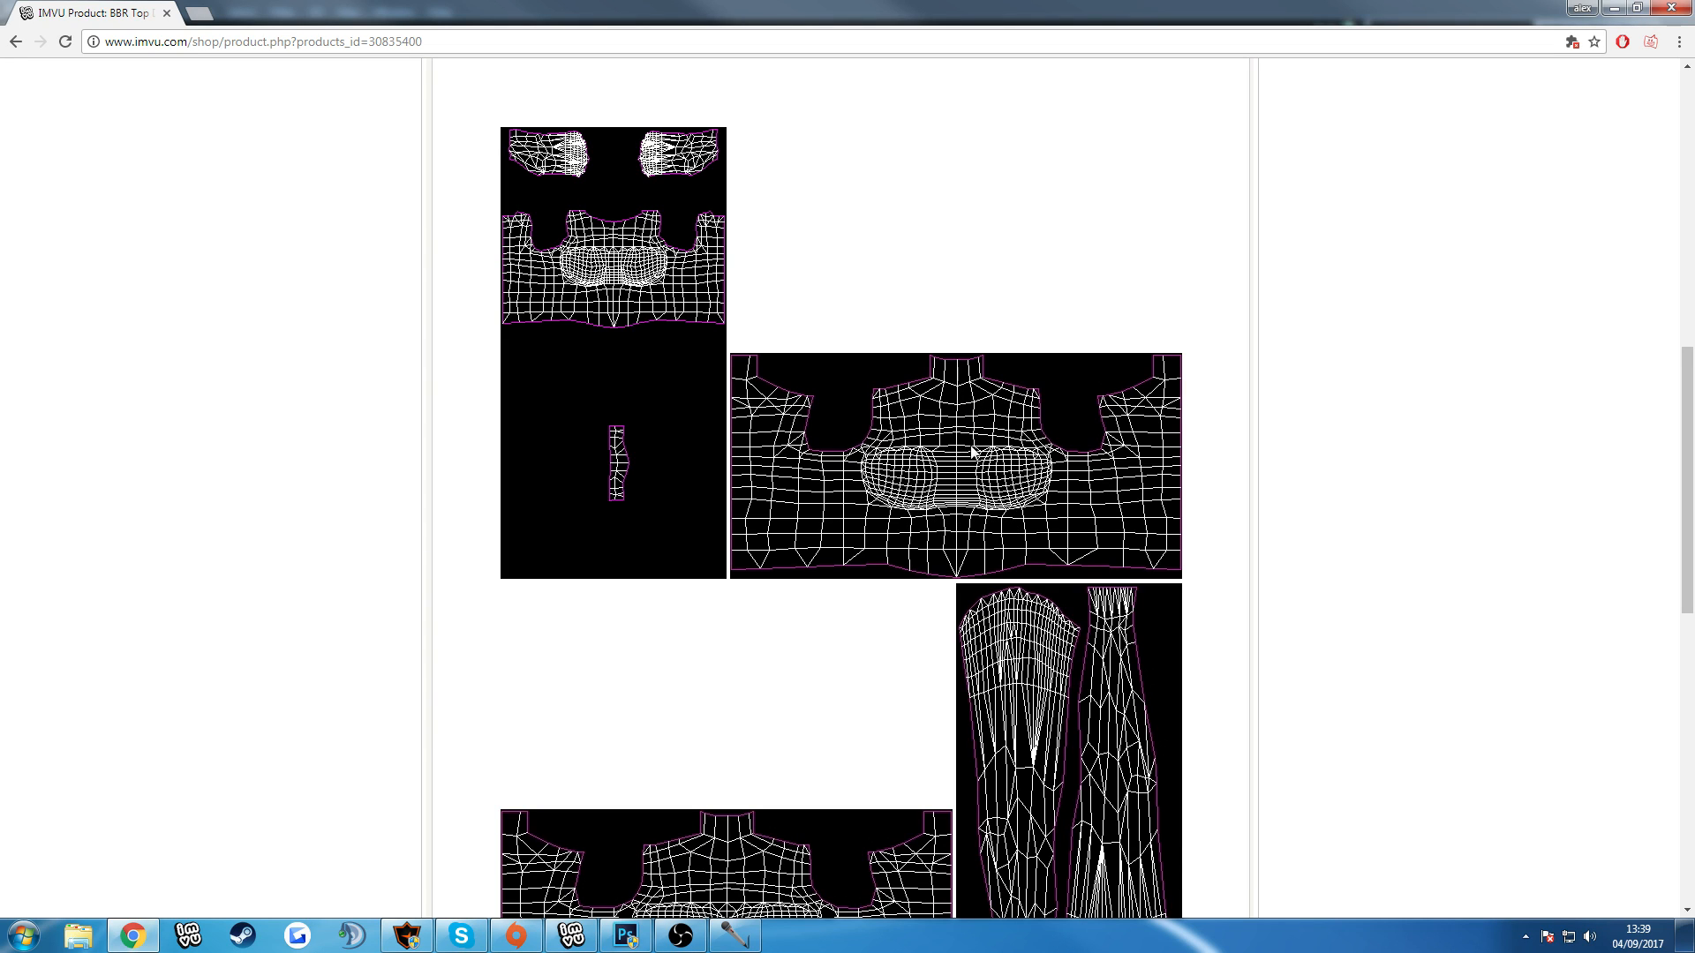
scroll(759, 505, "down", 3)
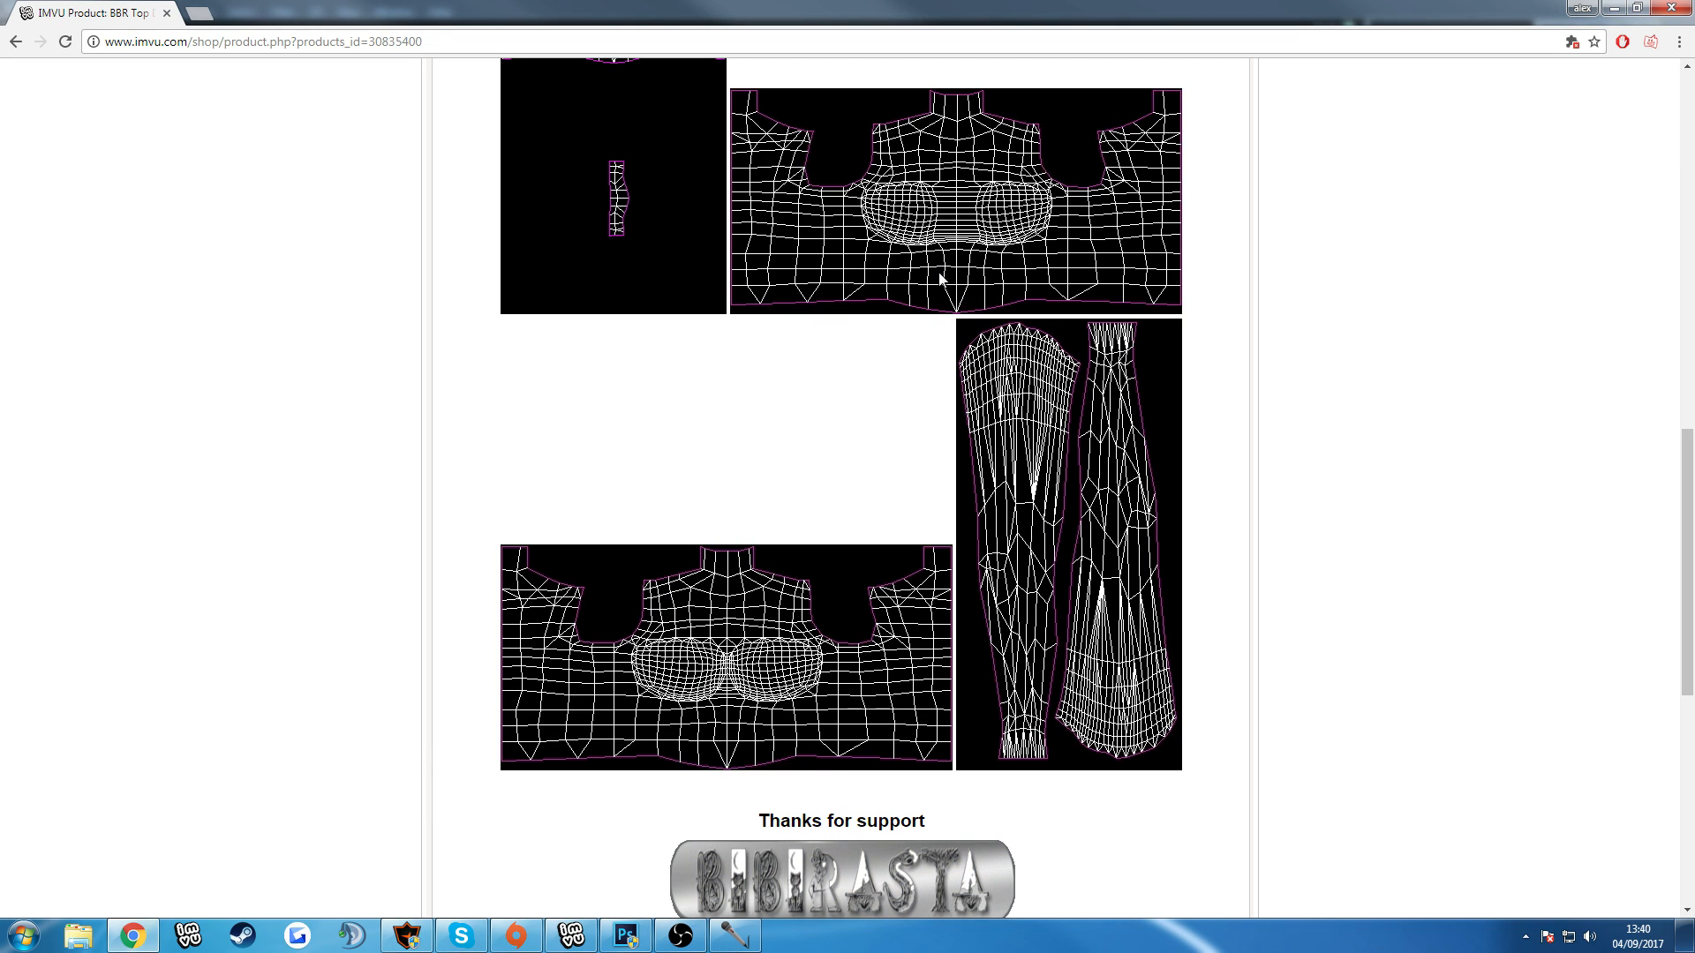
scroll(826, 409, "down", 5)
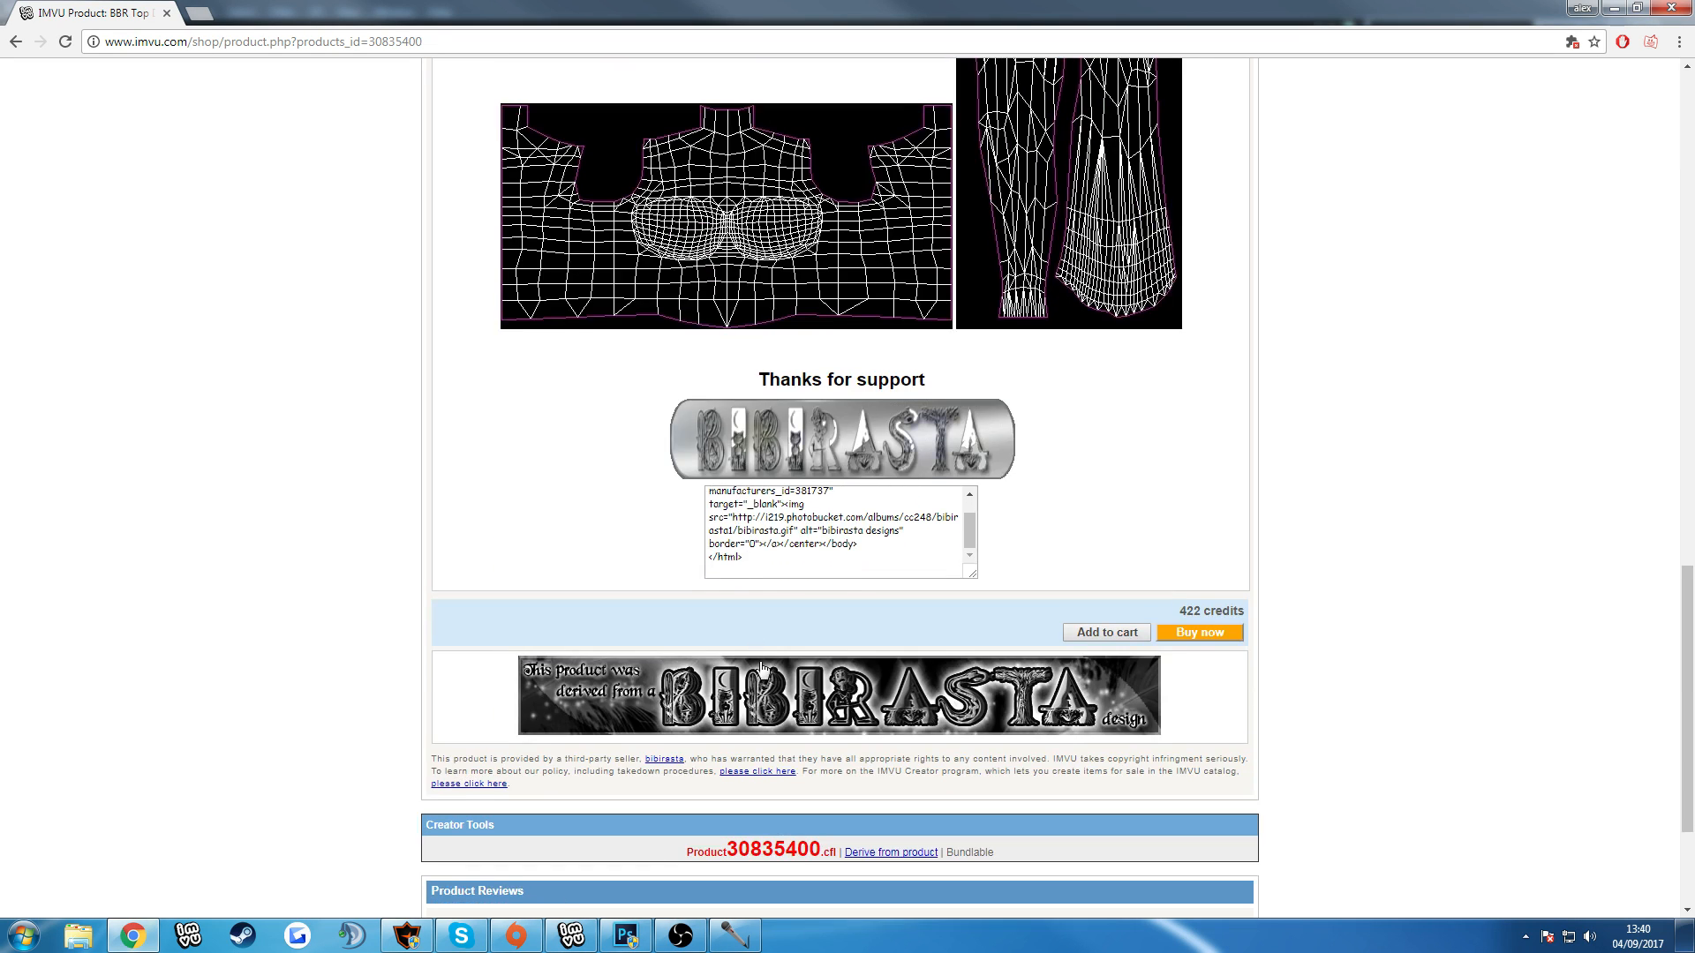
left_click(891, 852)
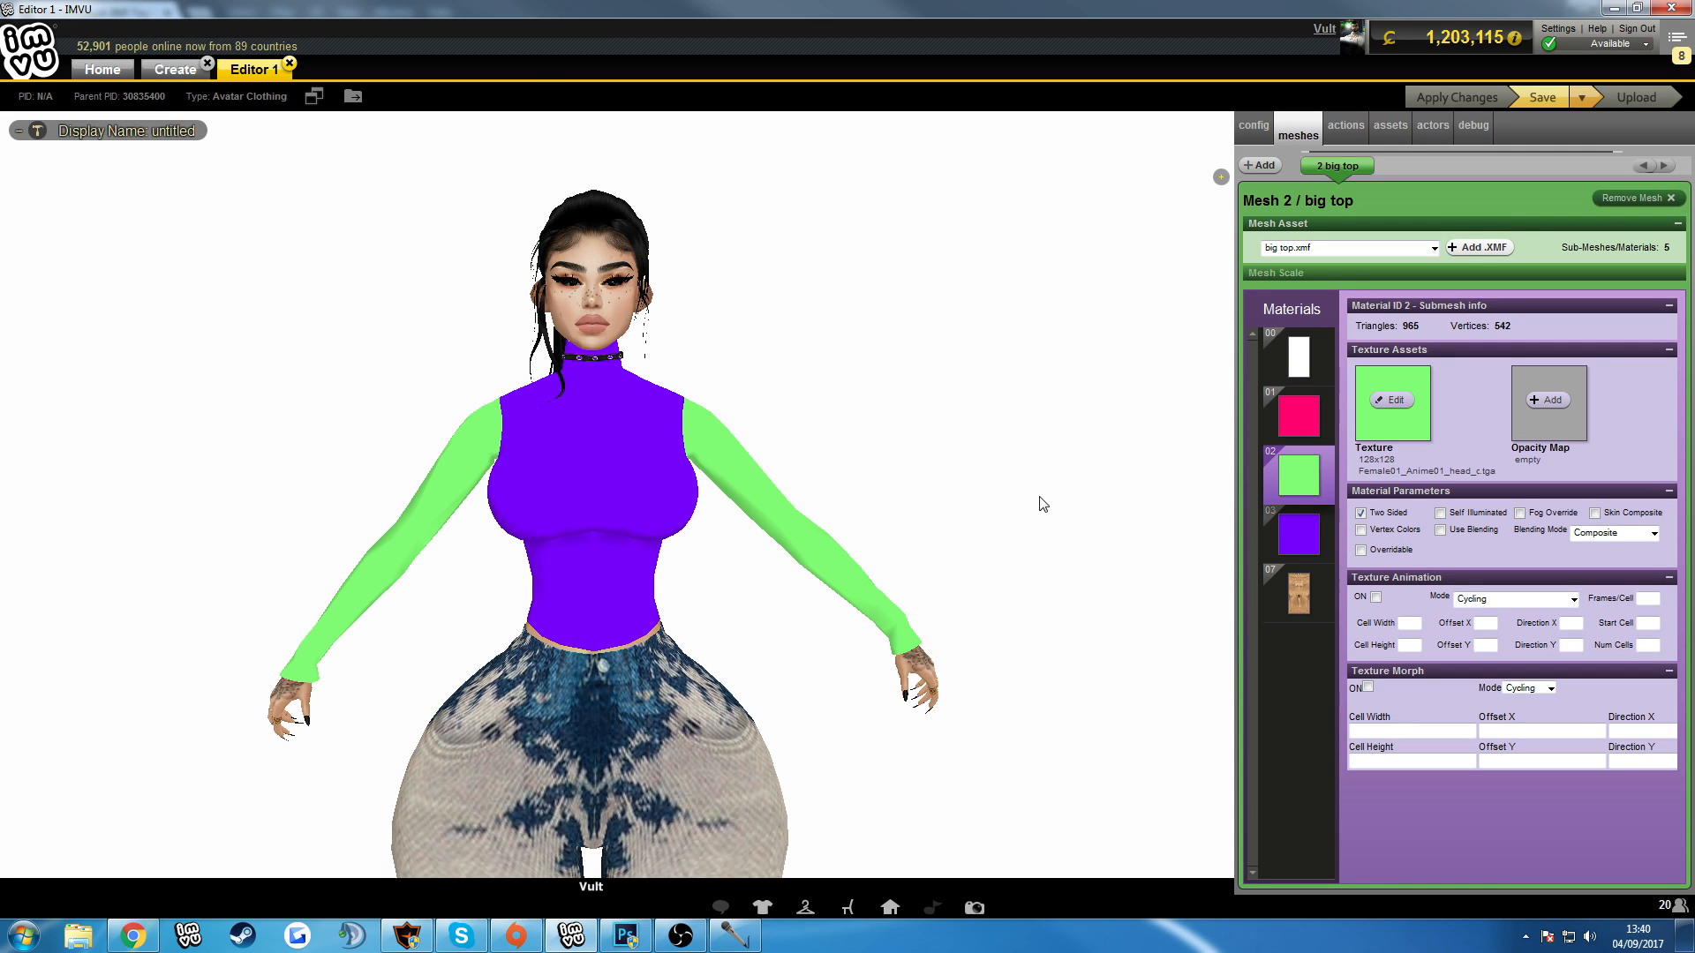
left_click(1299, 364)
left_click(1391, 405)
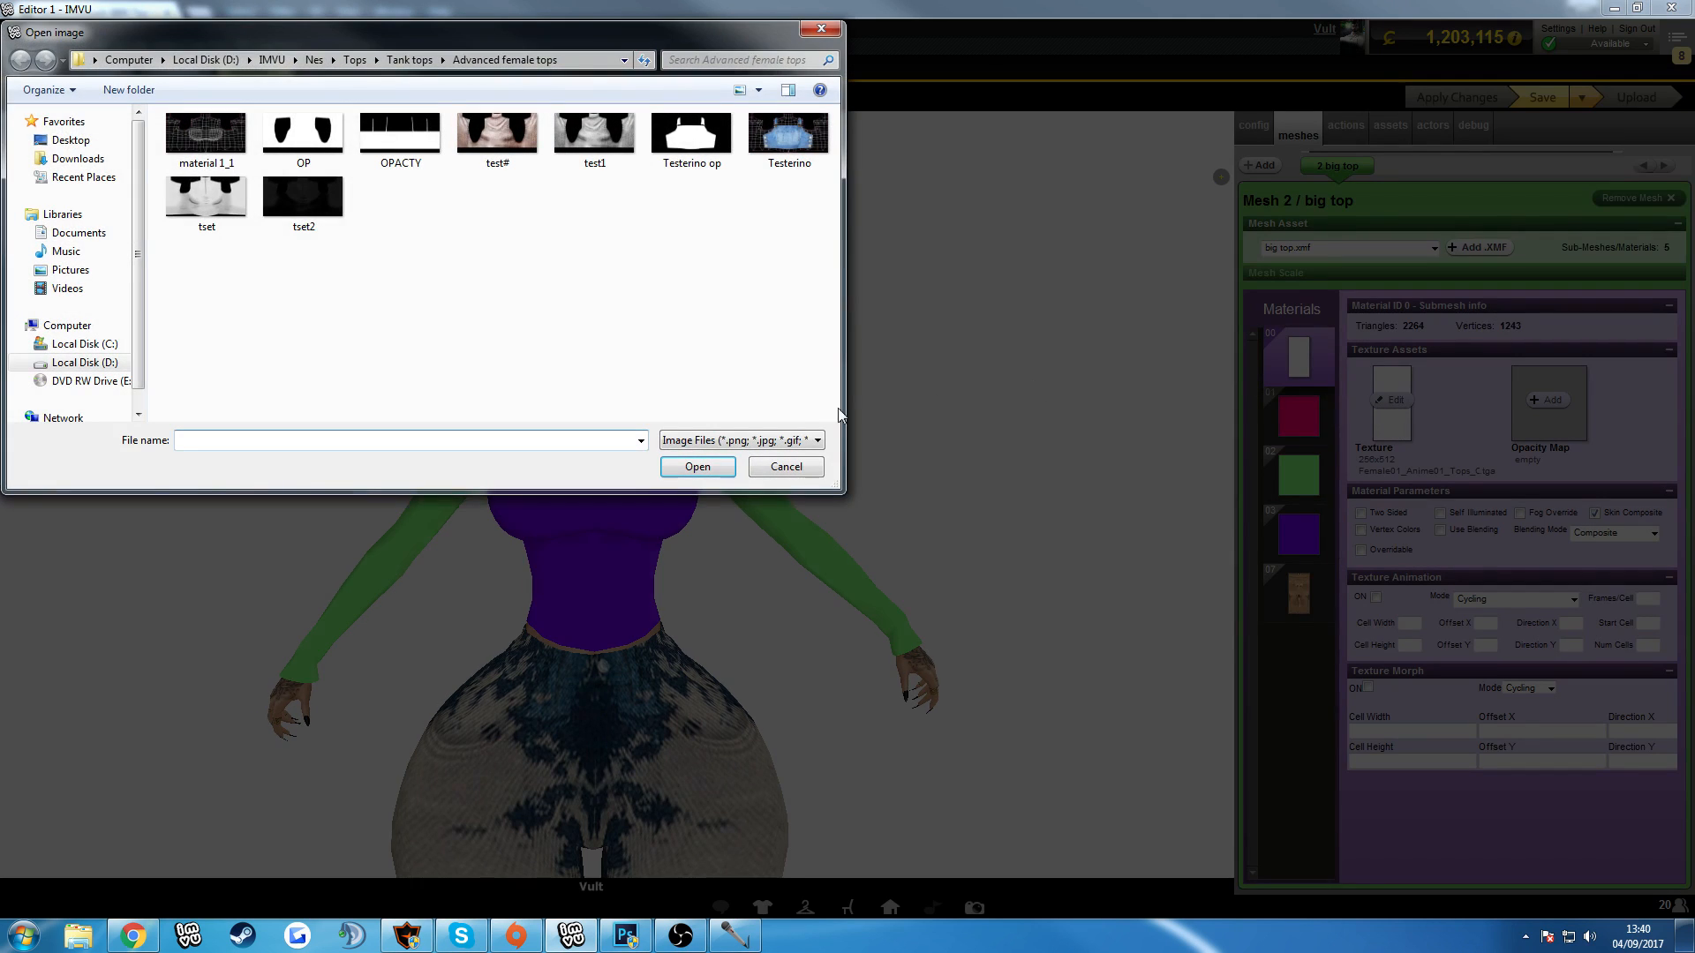
left_click(786, 469)
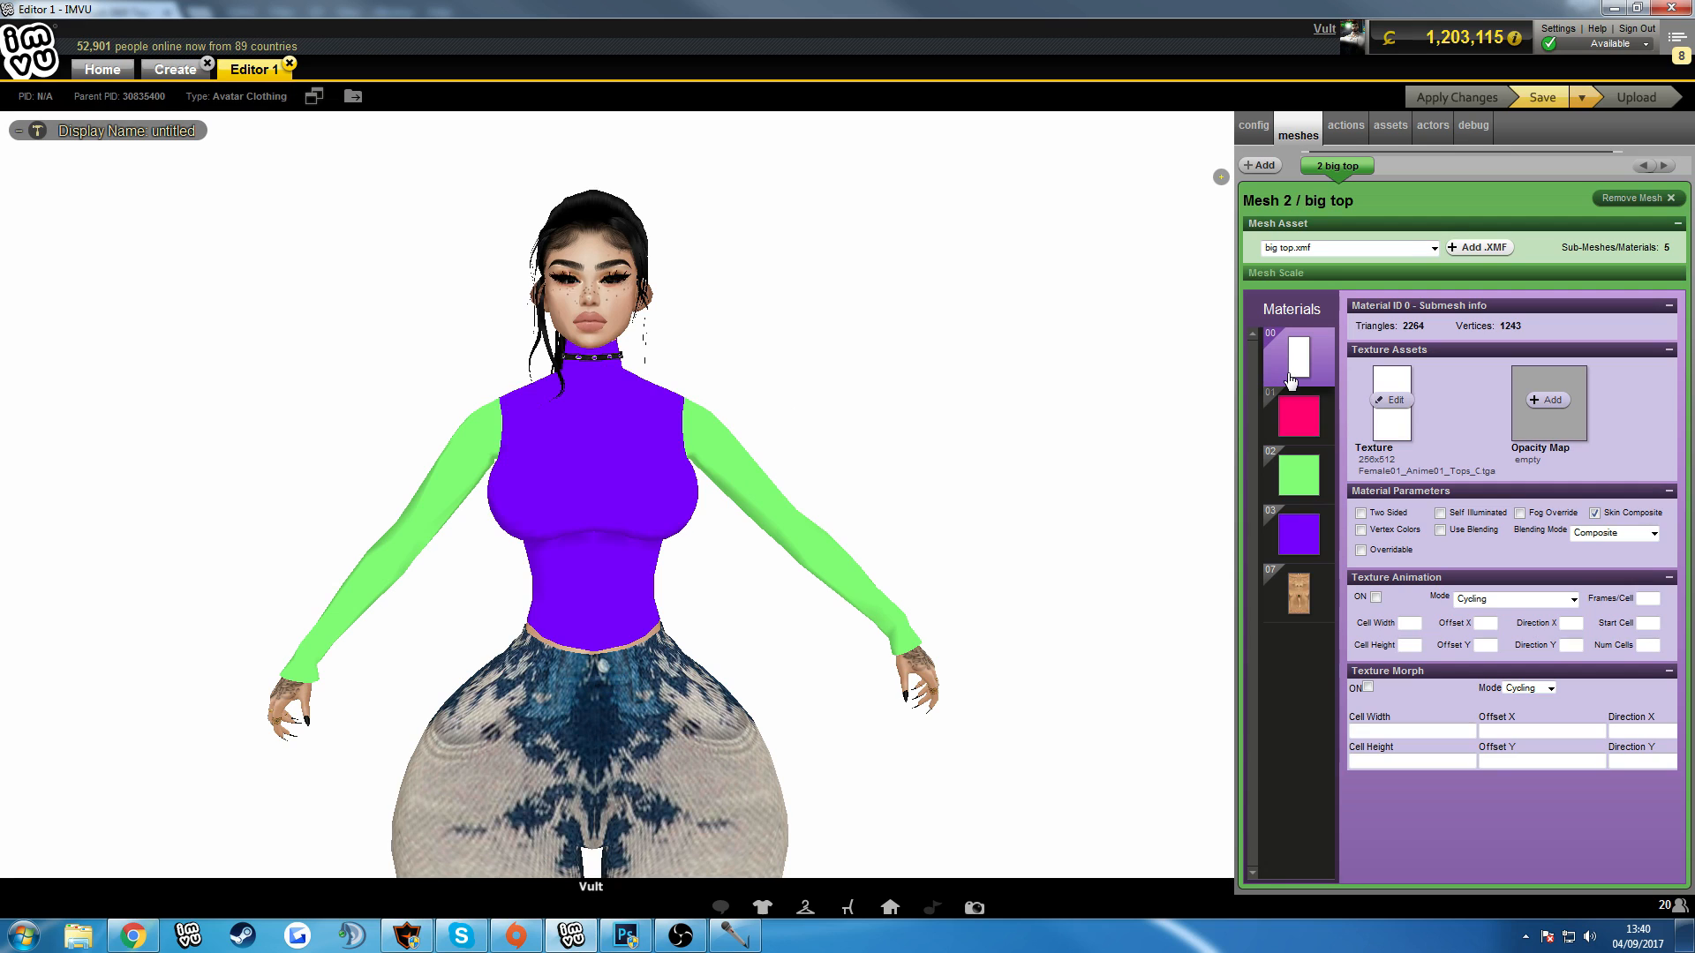
In the IMVU editor, examine the textures and settings of materials 00 to 03 of the big top mesh.
left_click(1285, 422)
left_click(1286, 490)
left_click(1288, 534)
left_click(1291, 473)
left_click(1290, 374)
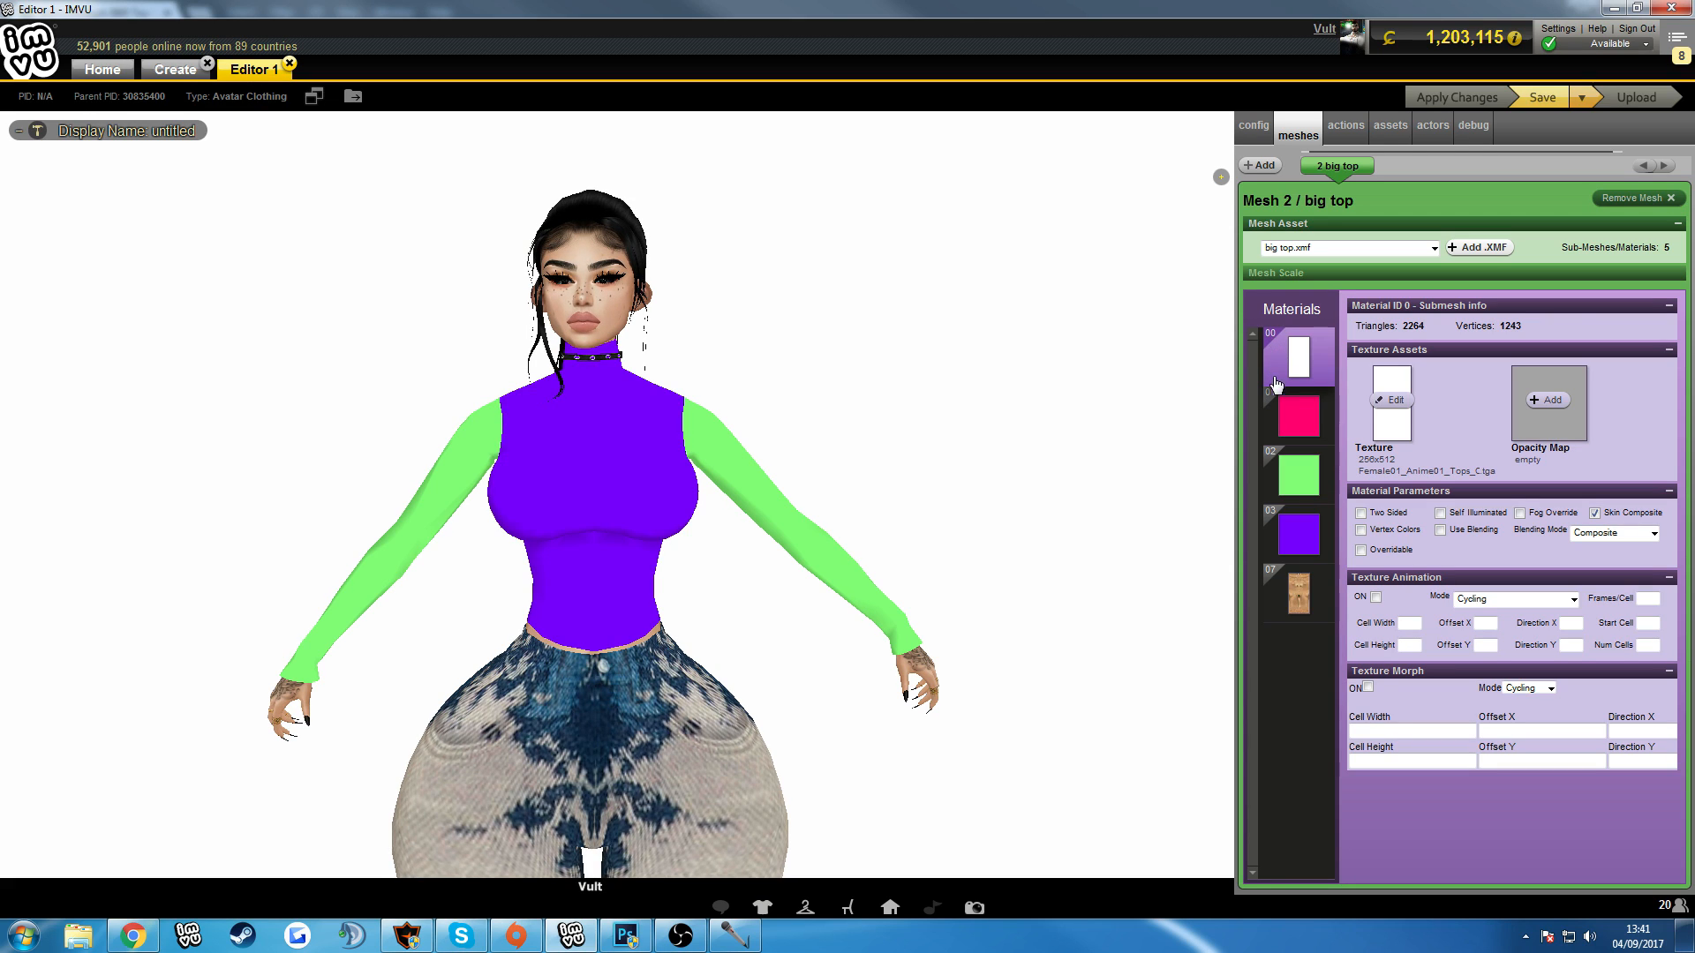
left_click(1278, 411)
left_click(1274, 474)
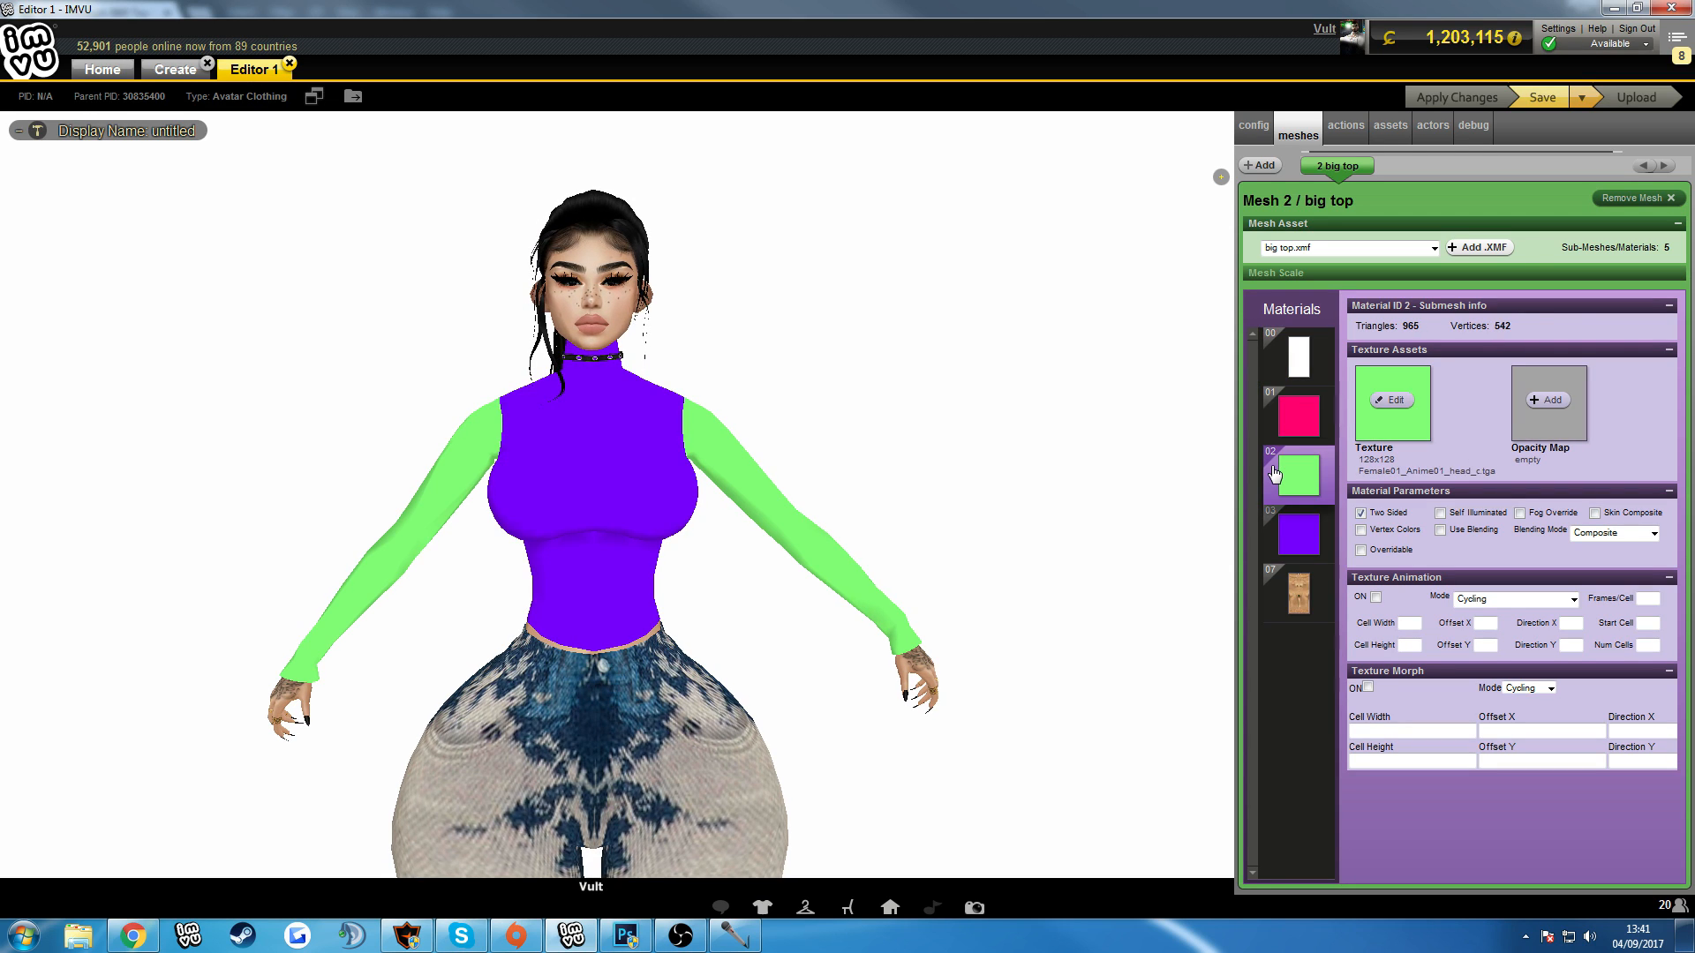
left_click(1280, 428)
left_click(1284, 366)
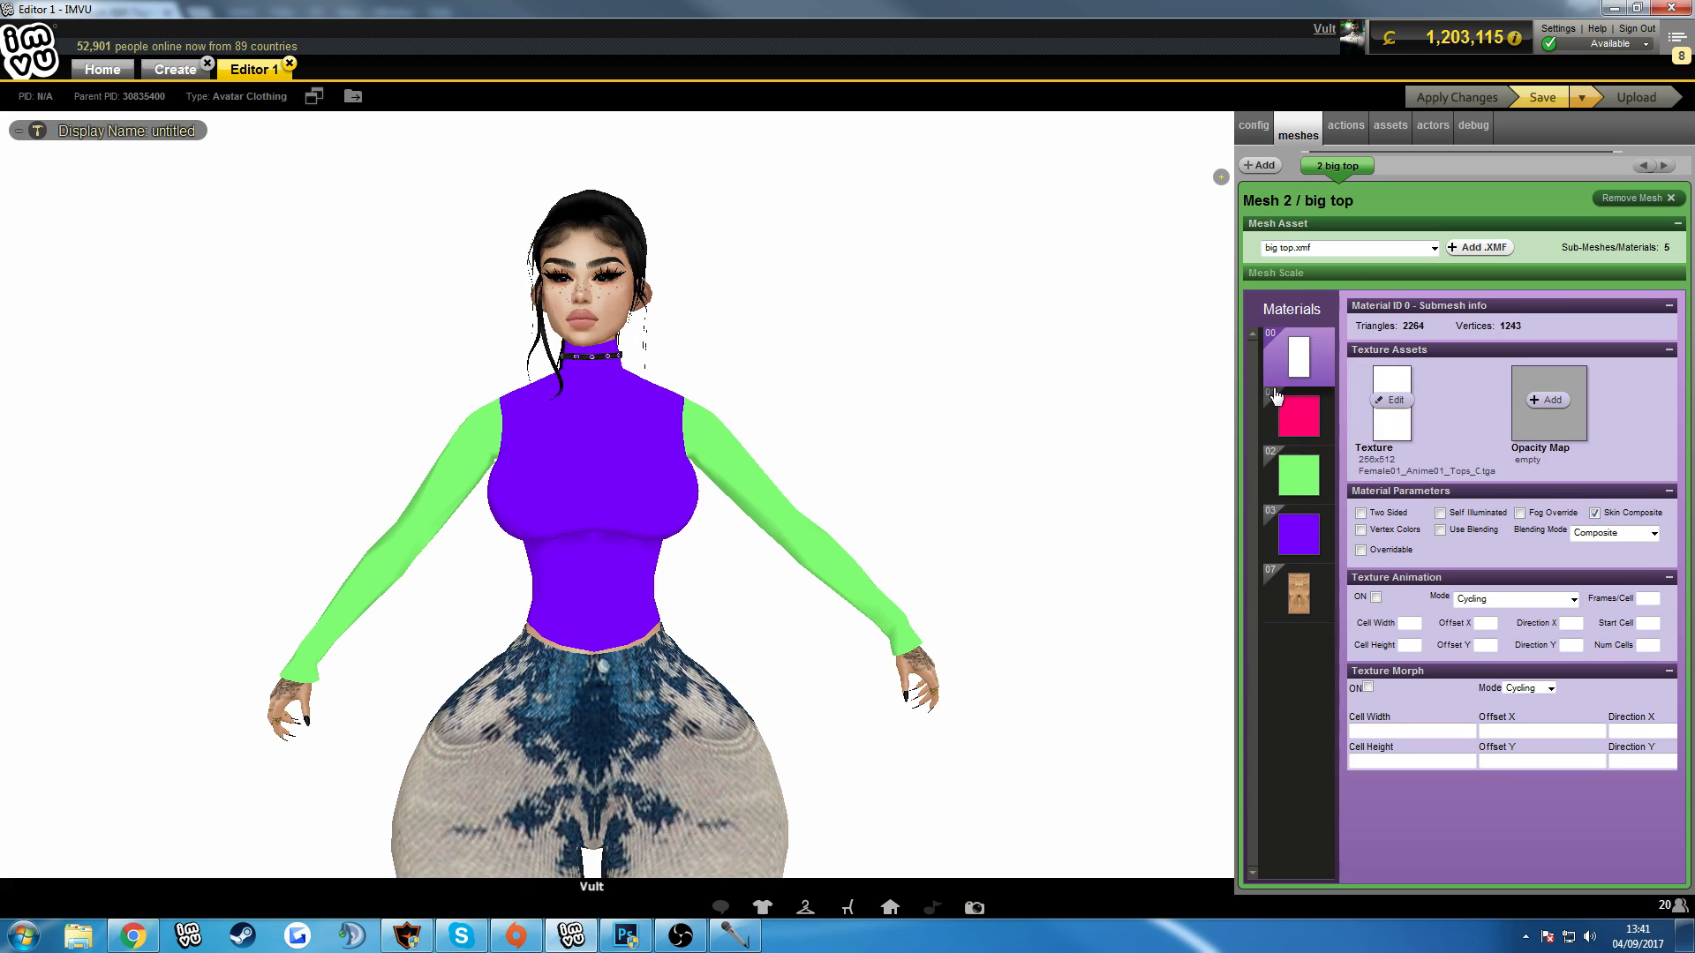
left_click(1271, 456)
left_click(1290, 366)
left_click(1284, 474)
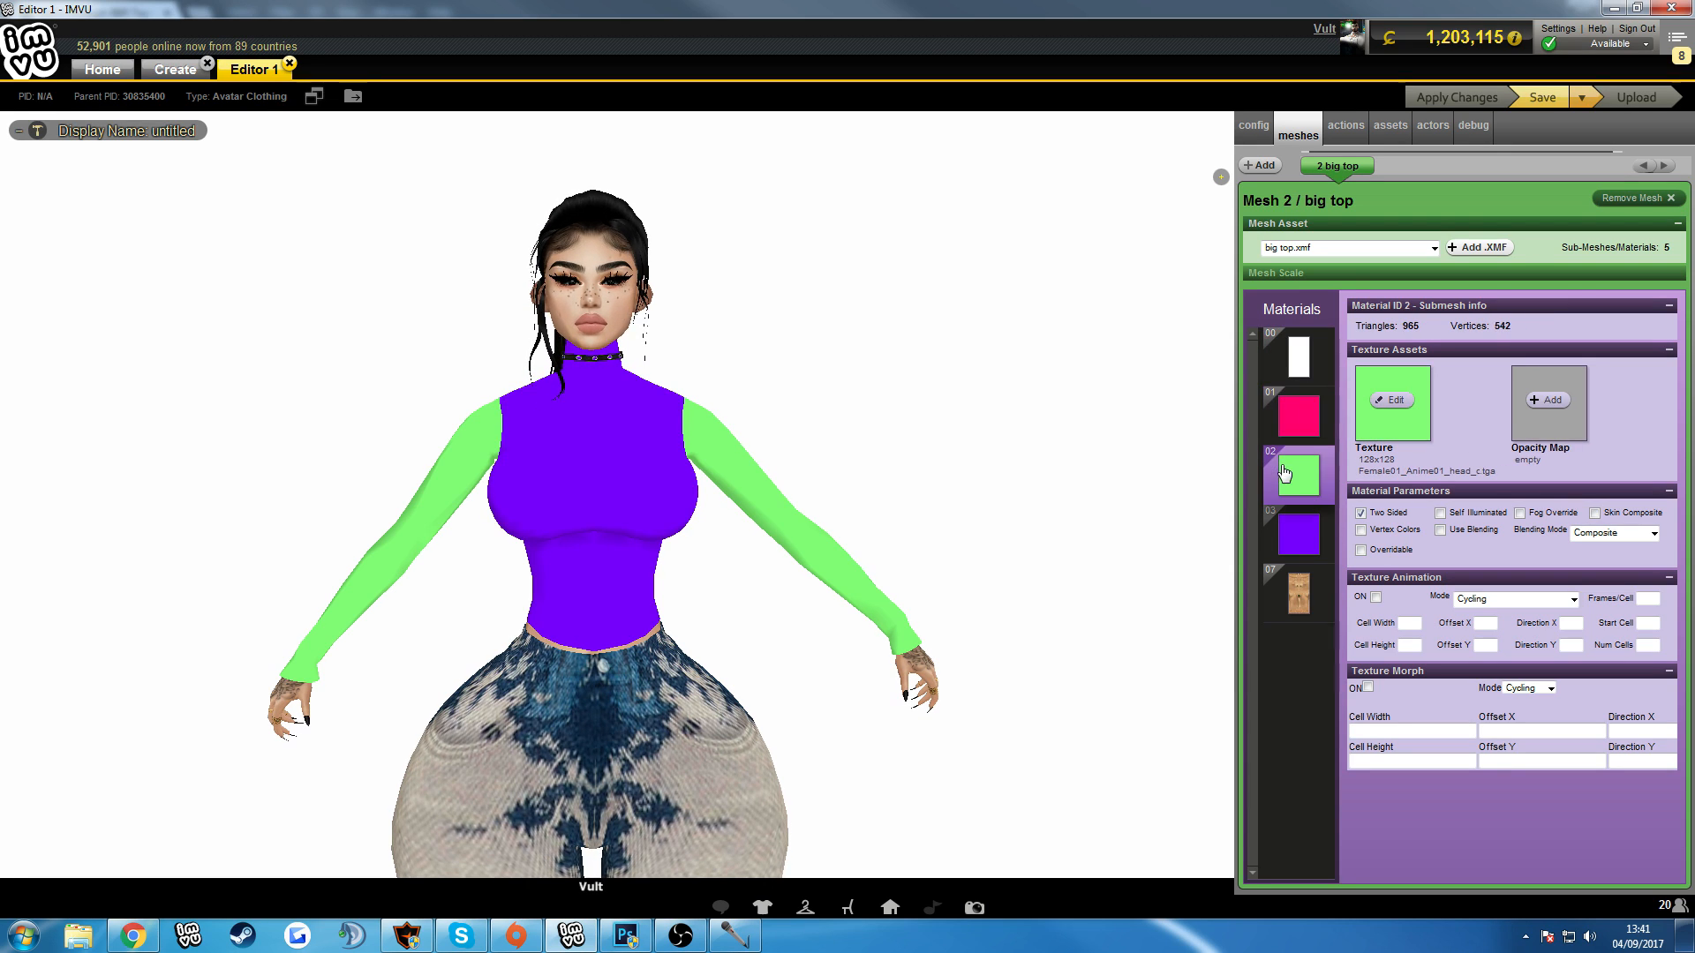
Add Black.png from the IMVU Product Textures folder as the opacity map of material 00.
left_click(1295, 374)
left_click(1540, 404)
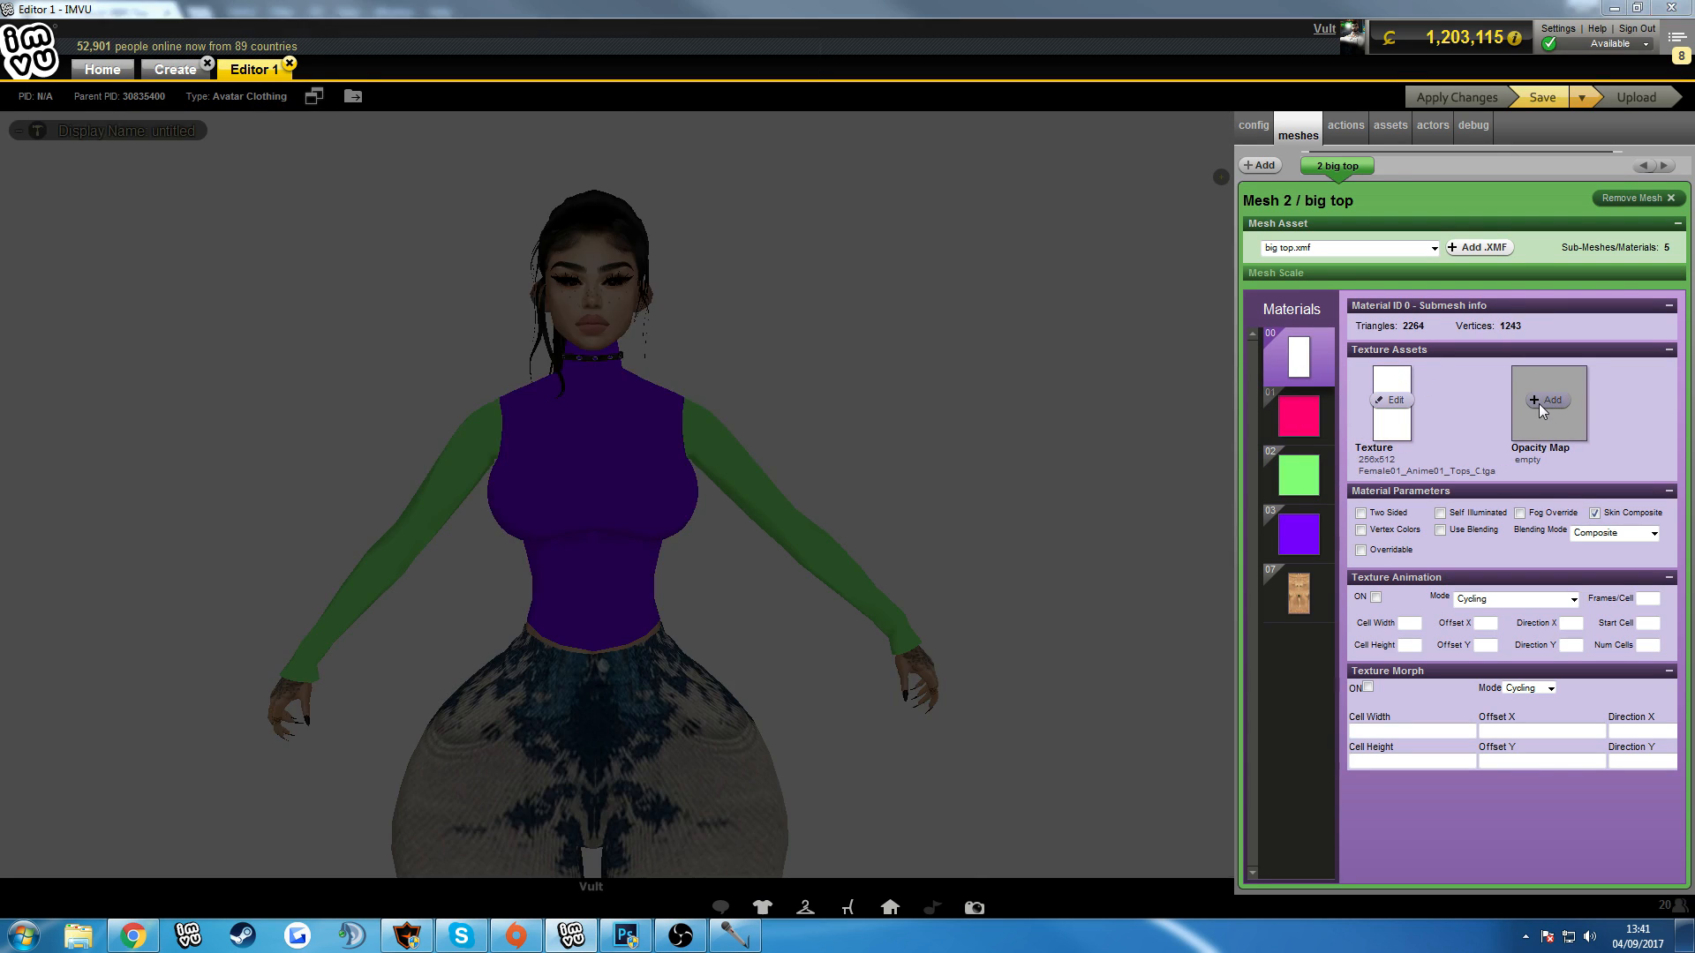
left_click(272, 64)
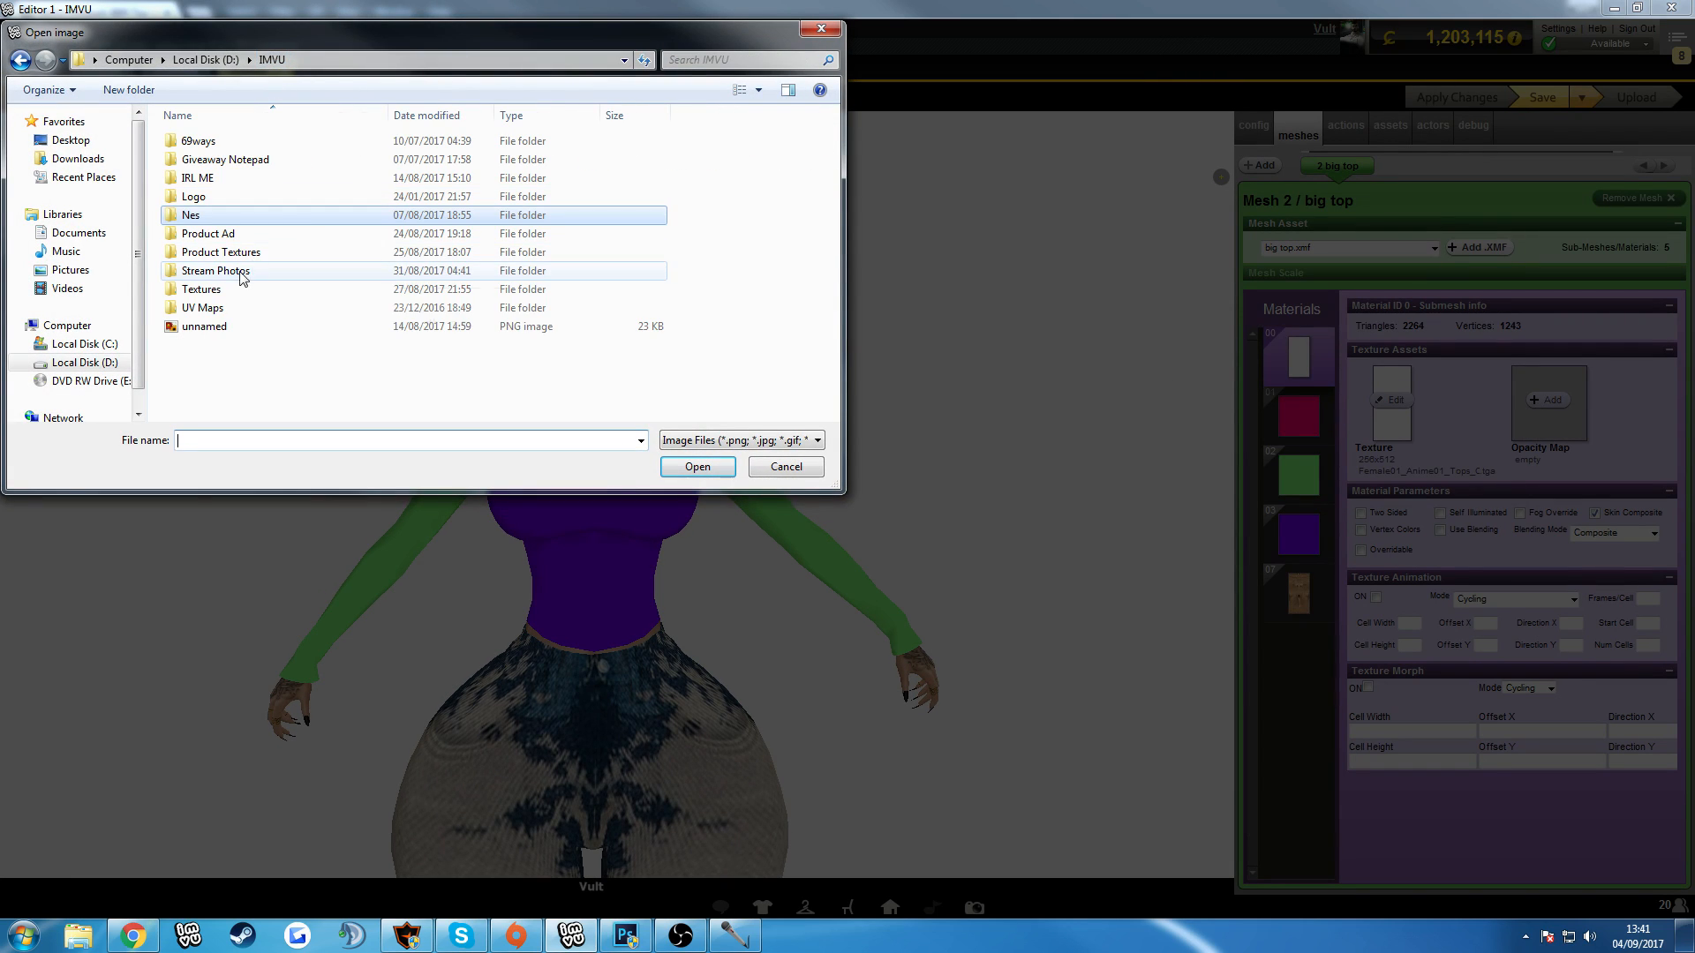
double_click(252, 225)
double_click(499, 382)
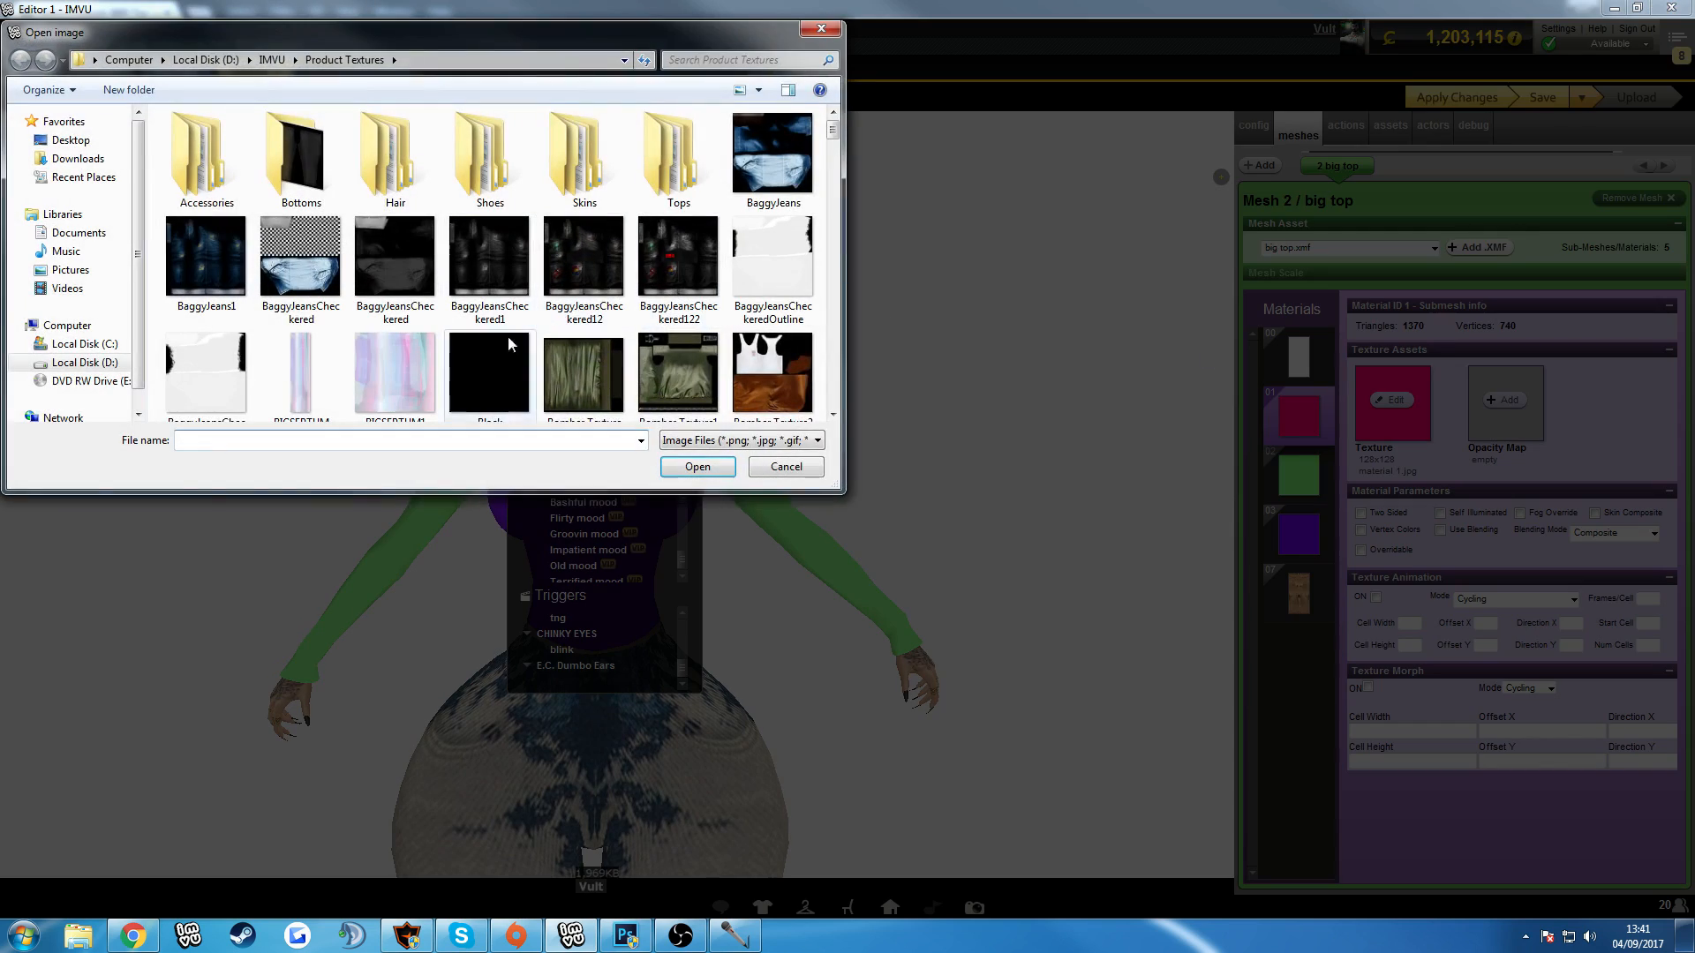
Add Black.png as the opacity map of materials 01 and 02.
double_click(502, 375)
left_click(1296, 483)
left_click(1547, 402)
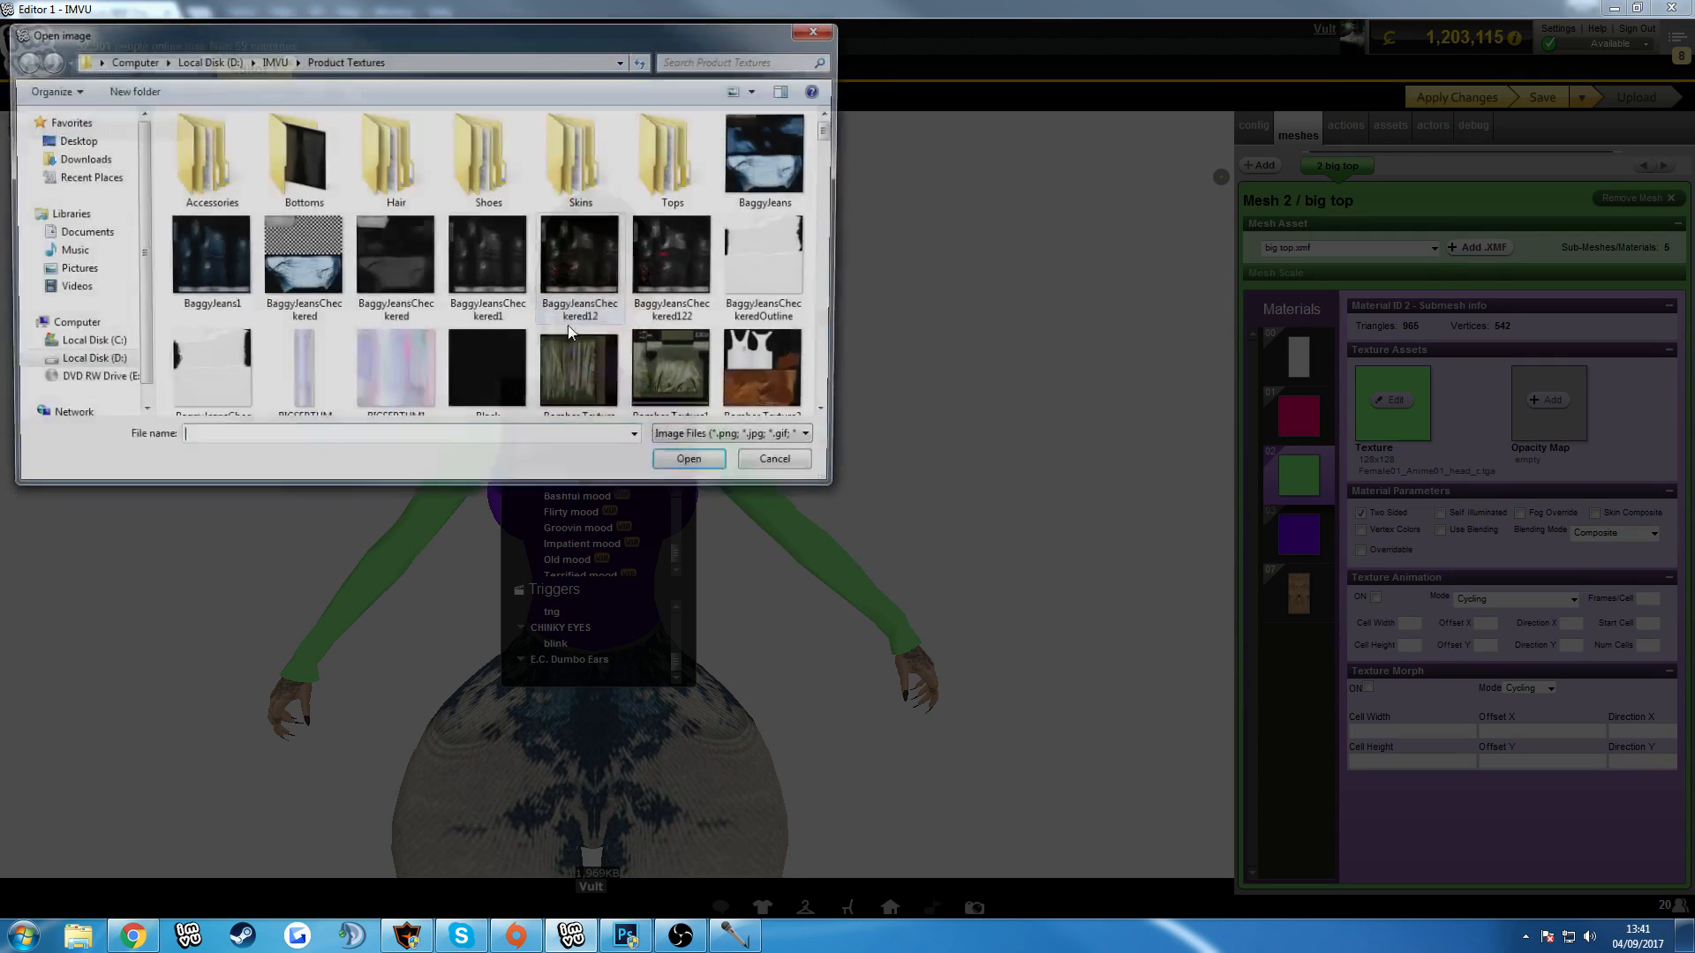
double_click(488, 394)
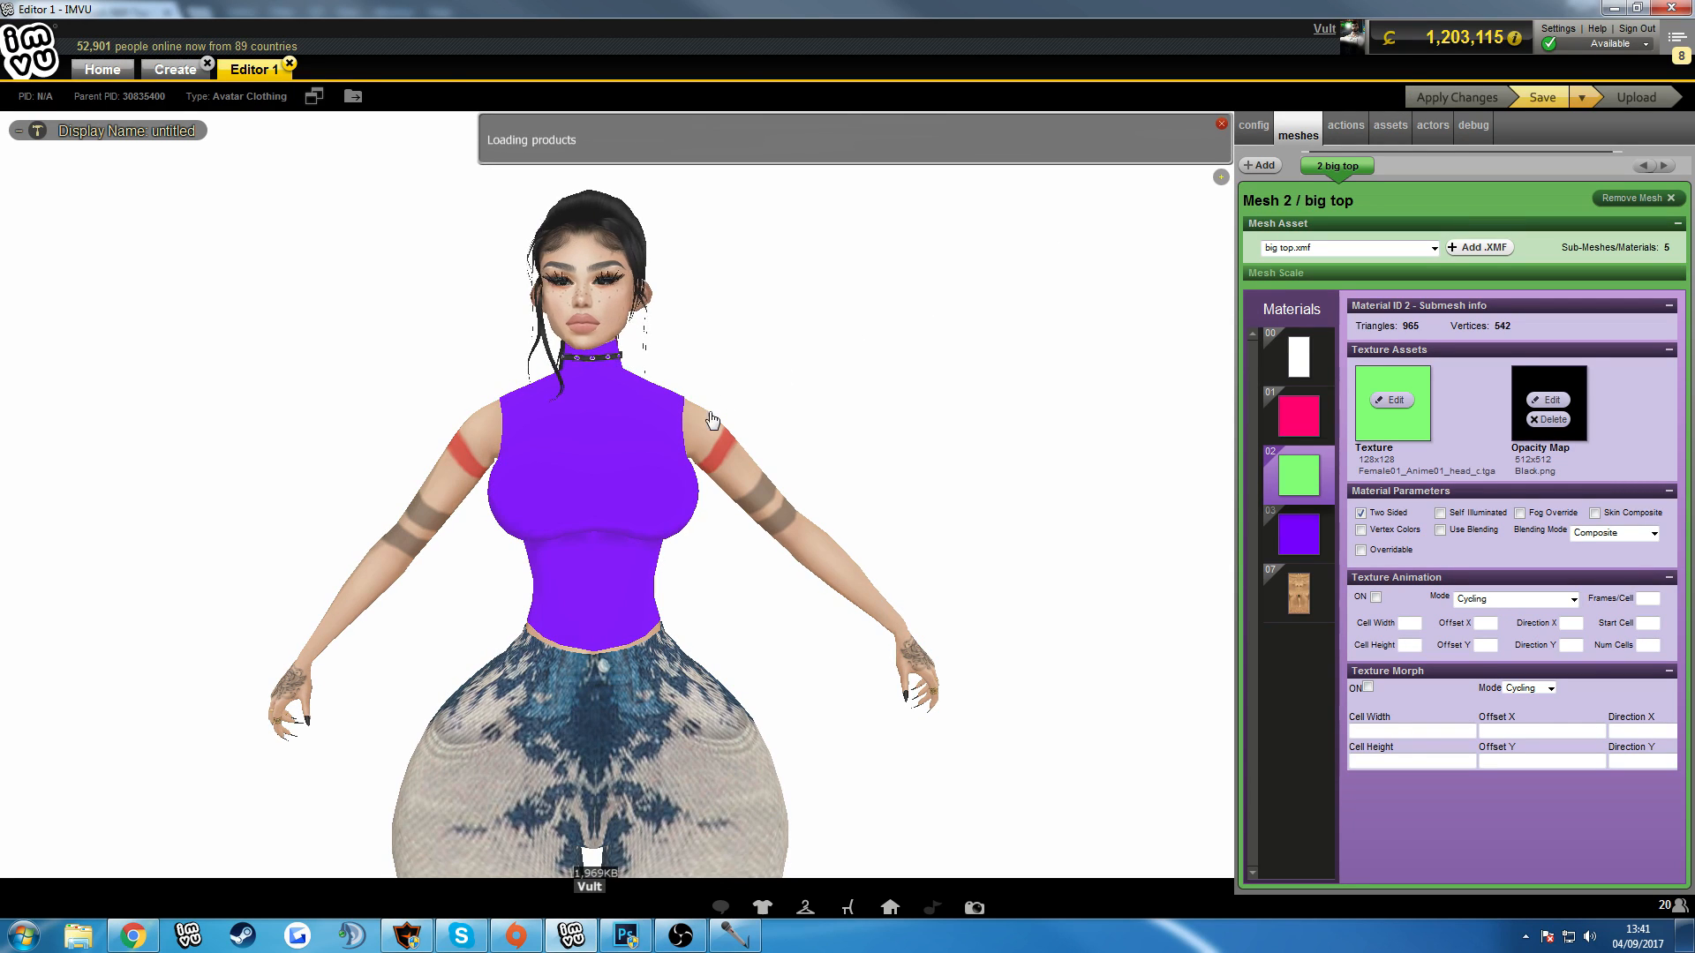
Check the opacity maps assigned to materials 01 and 00 and inspect the top on the avatar from the side.
left_click(1305, 426)
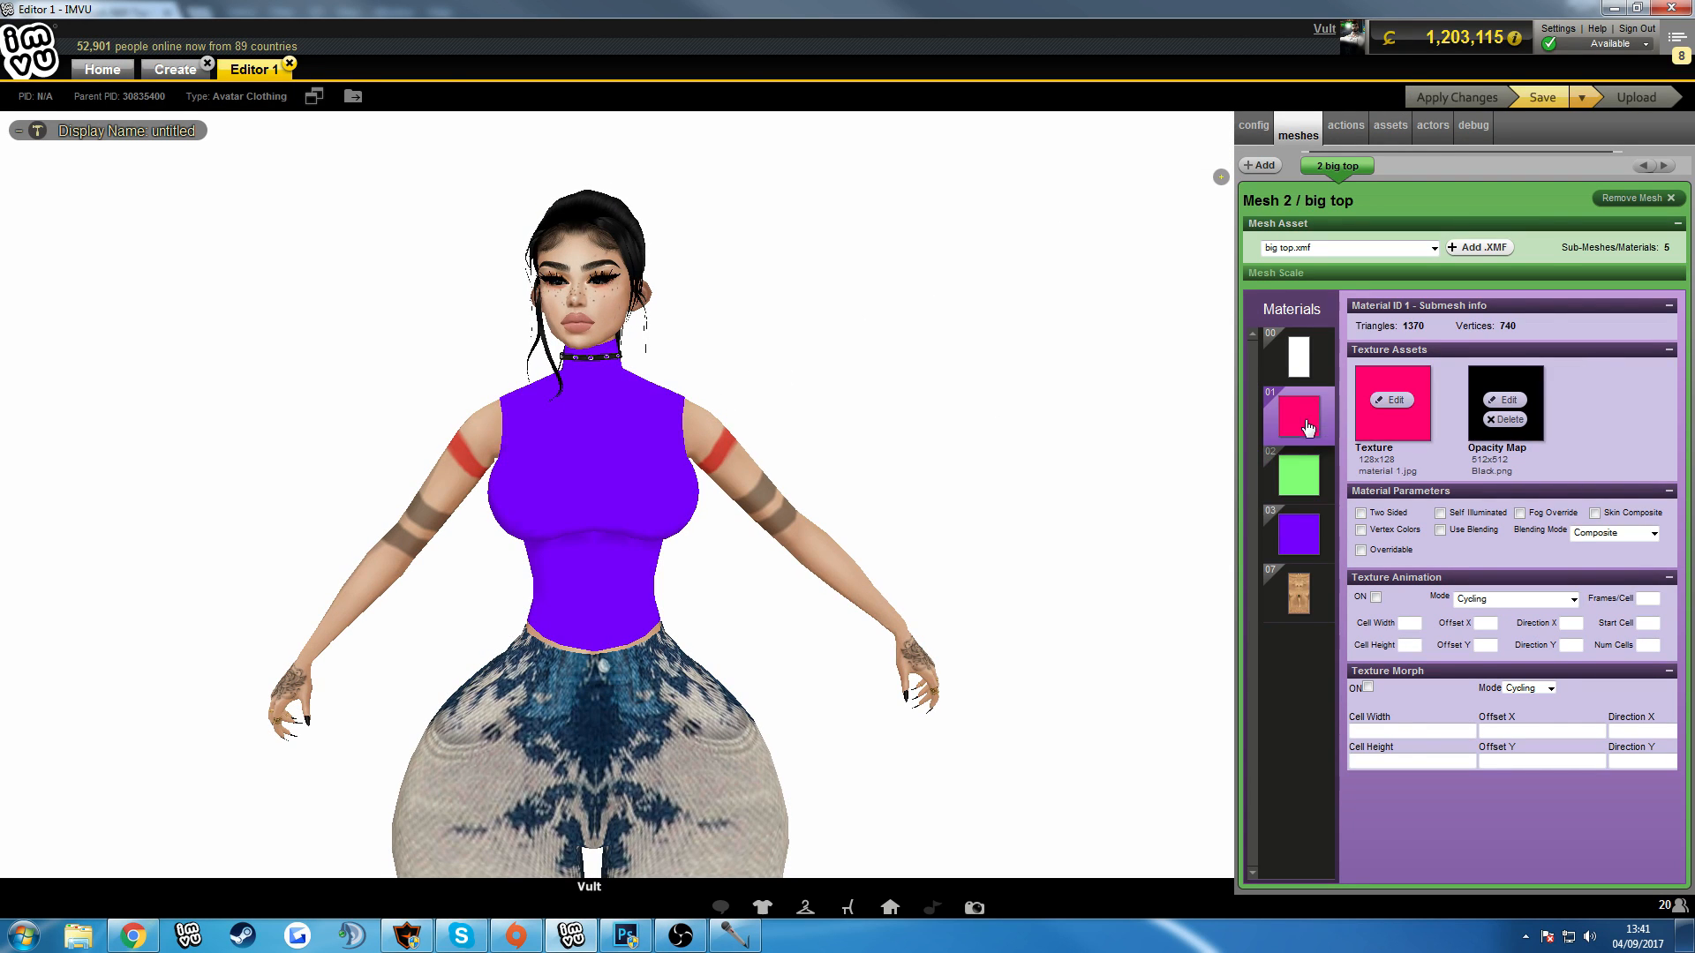
left_click(1302, 367)
left_click_drag(874, 446, 789, 439)
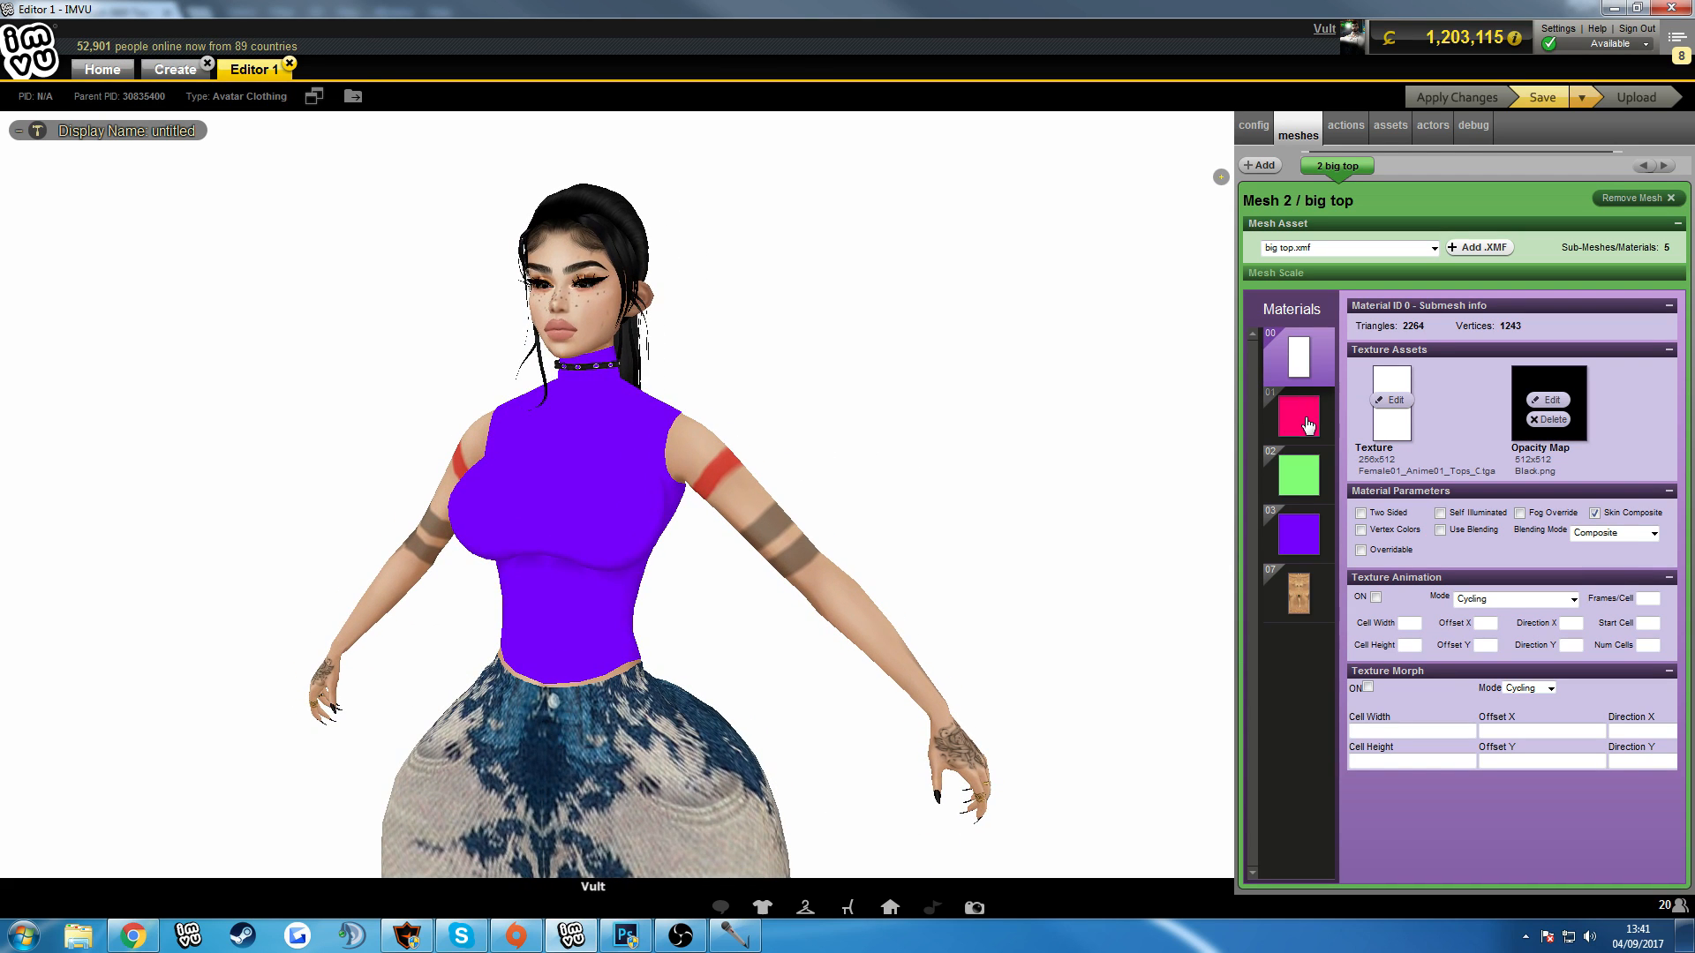
left_click(1306, 419)
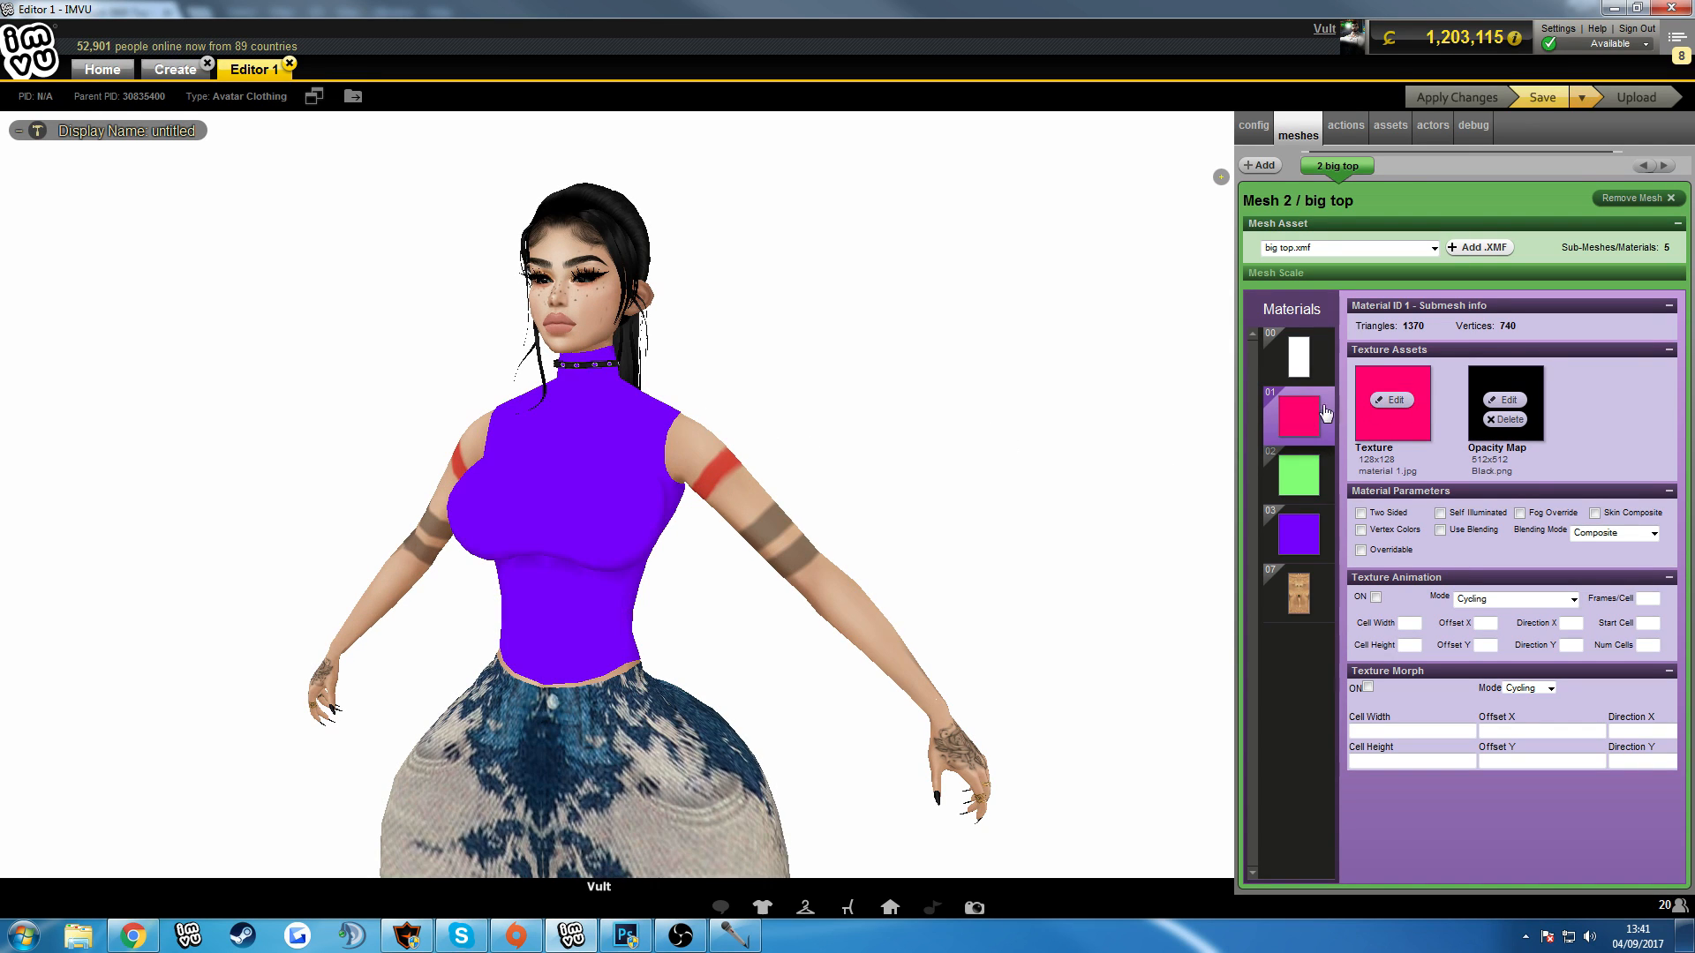
left_click(1298, 358)
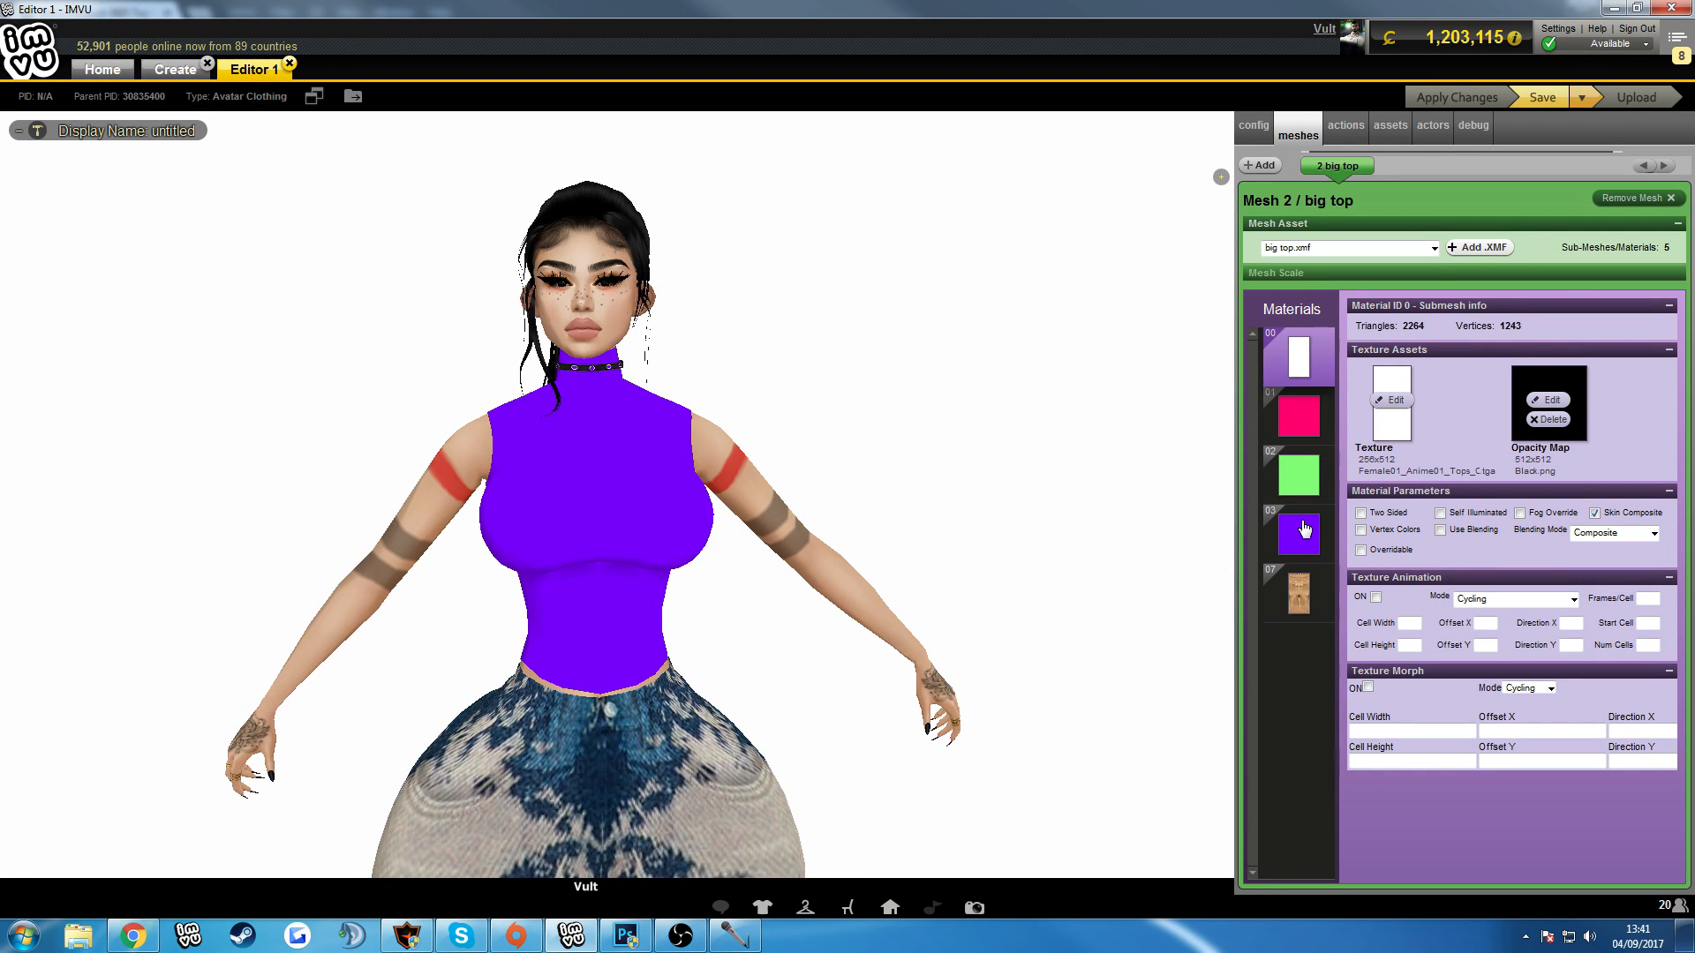
Add OPACTY.png from Nes > Tops > Tank tops > Advanced female tops as material 03's opacity map and apply the changes.
left_click(1303, 529)
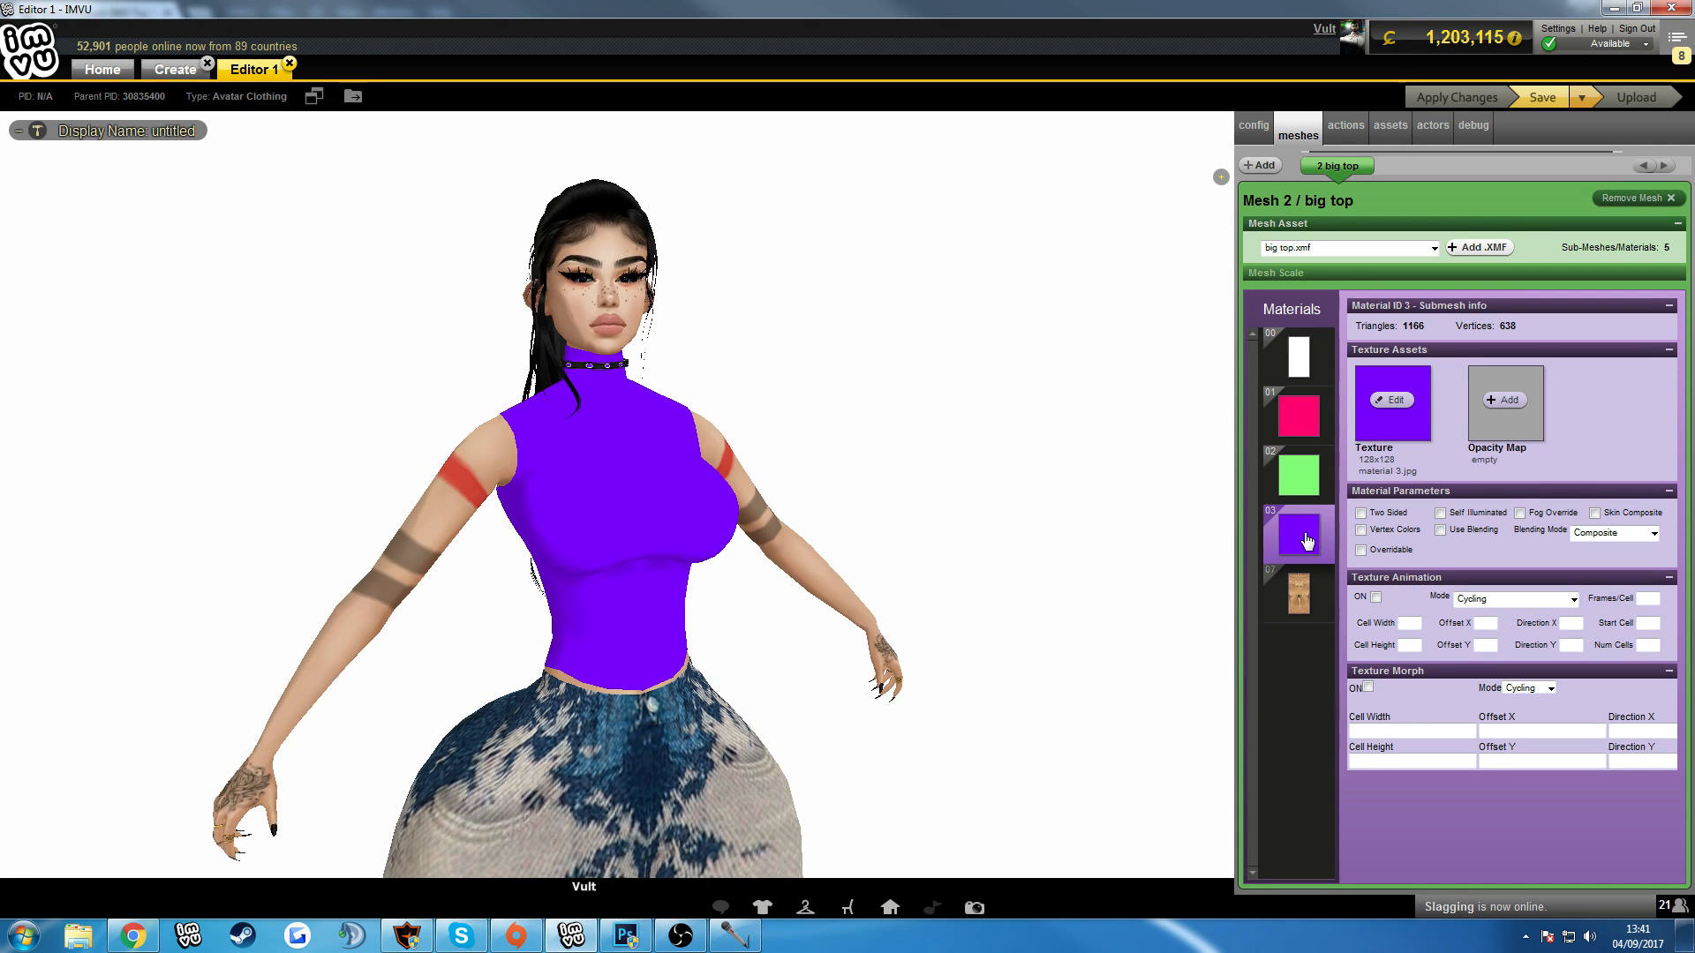
left_click(1510, 404)
left_click(271, 59)
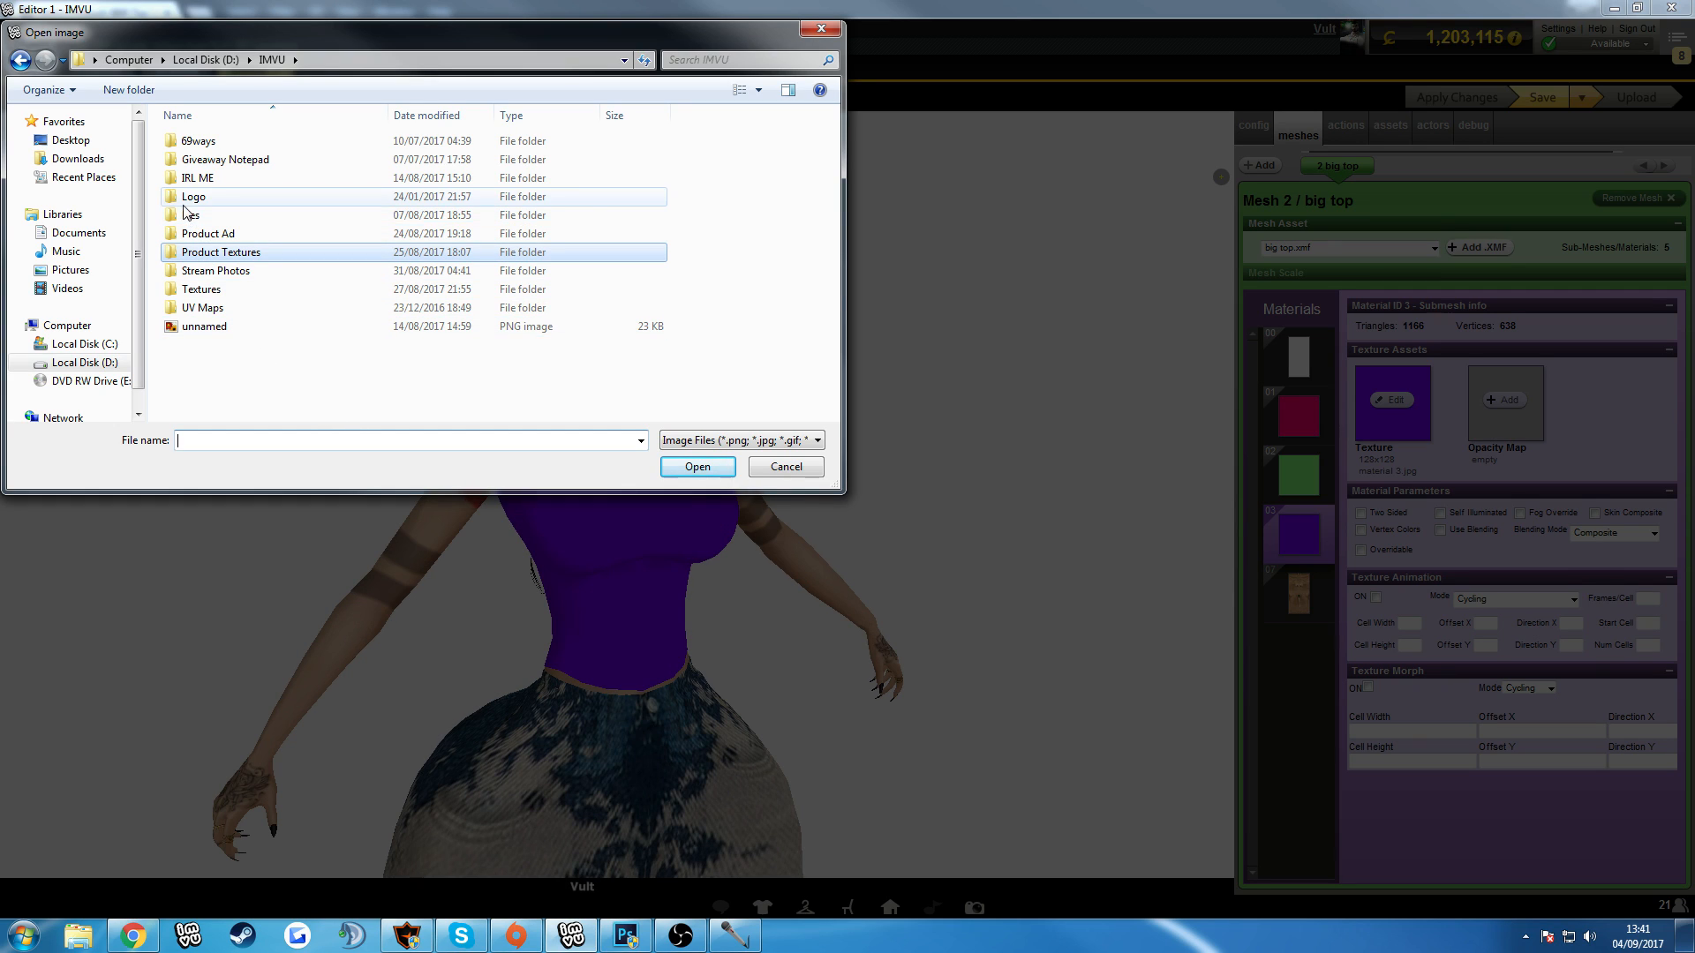
double_click(208, 218)
left_click(212, 309)
double_click(212, 309)
double_click(201, 275)
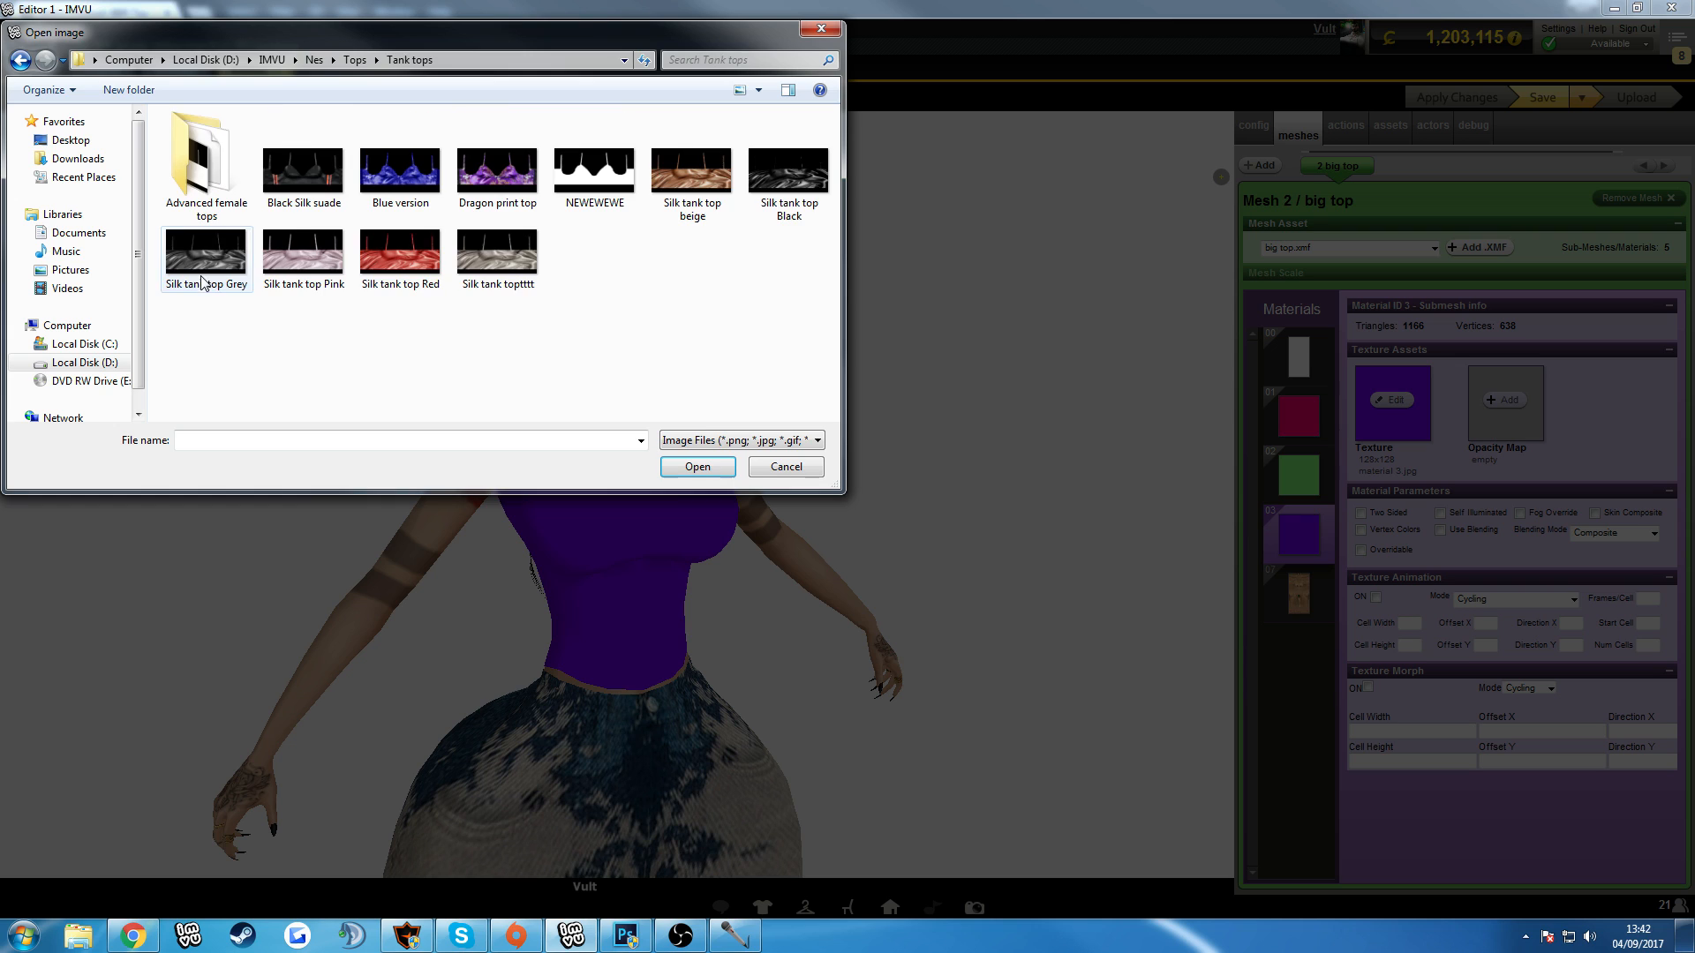
double_click(205, 172)
double_click(389, 134)
left_click(1447, 99)
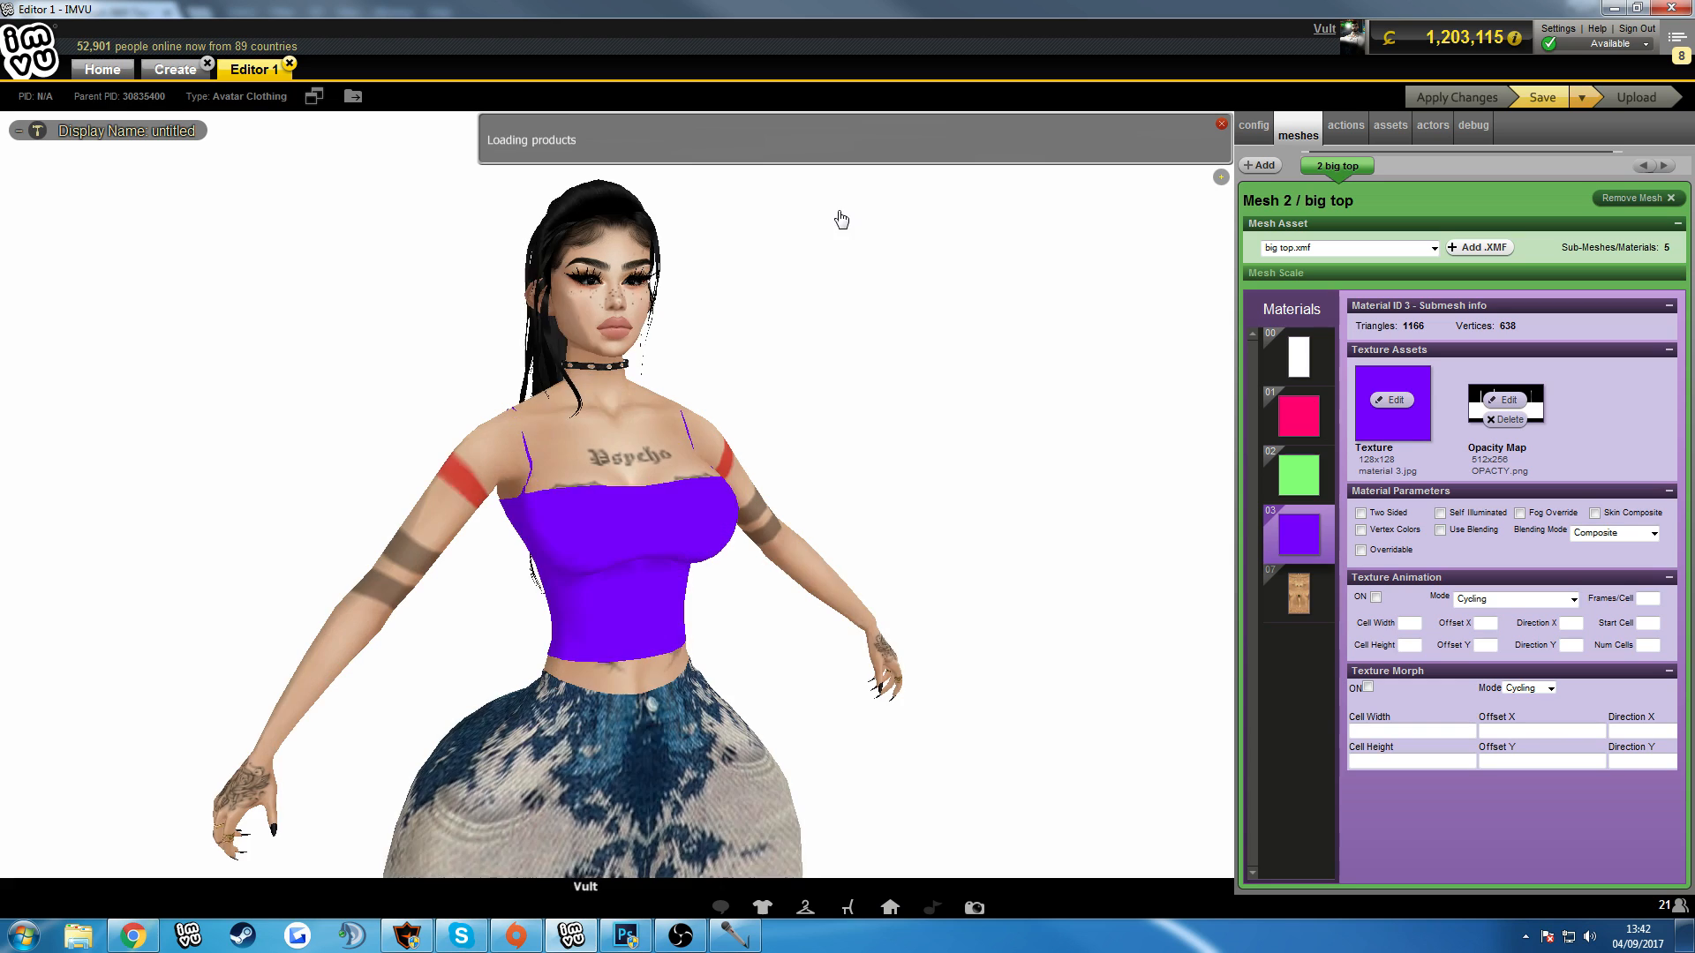
Set material 03's texture to Black from the IMVU Product Textures folder and inspect the top on the avatar from several angles.
left_click(1391, 400)
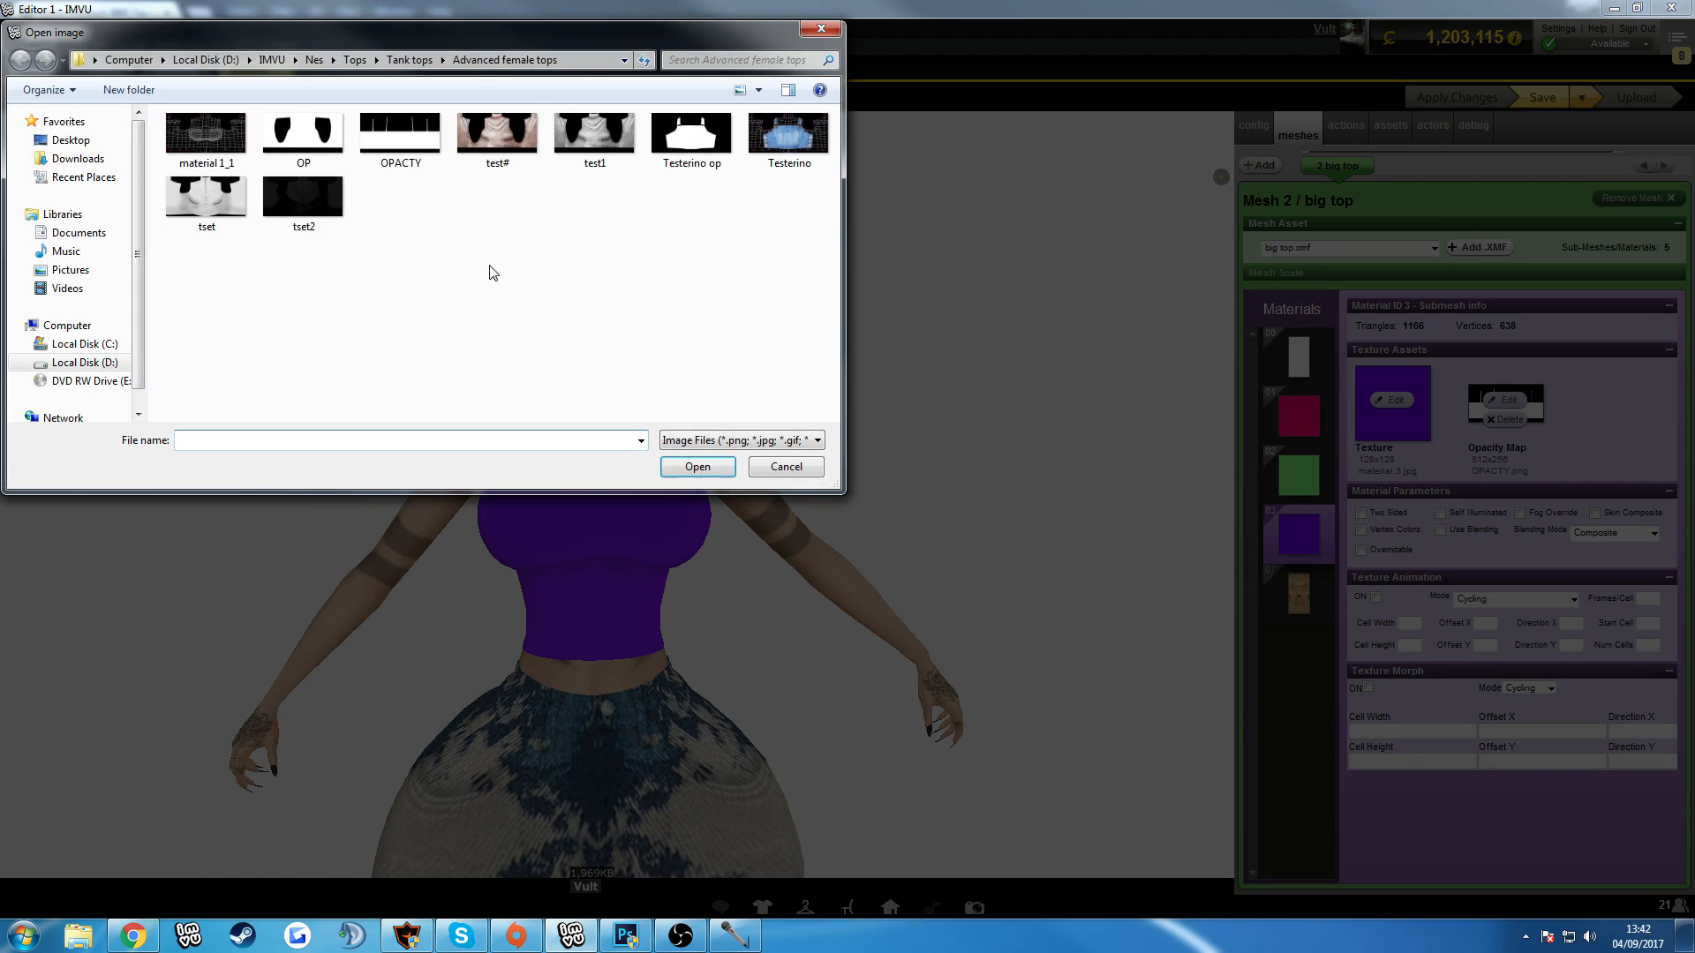
left_click(271, 59)
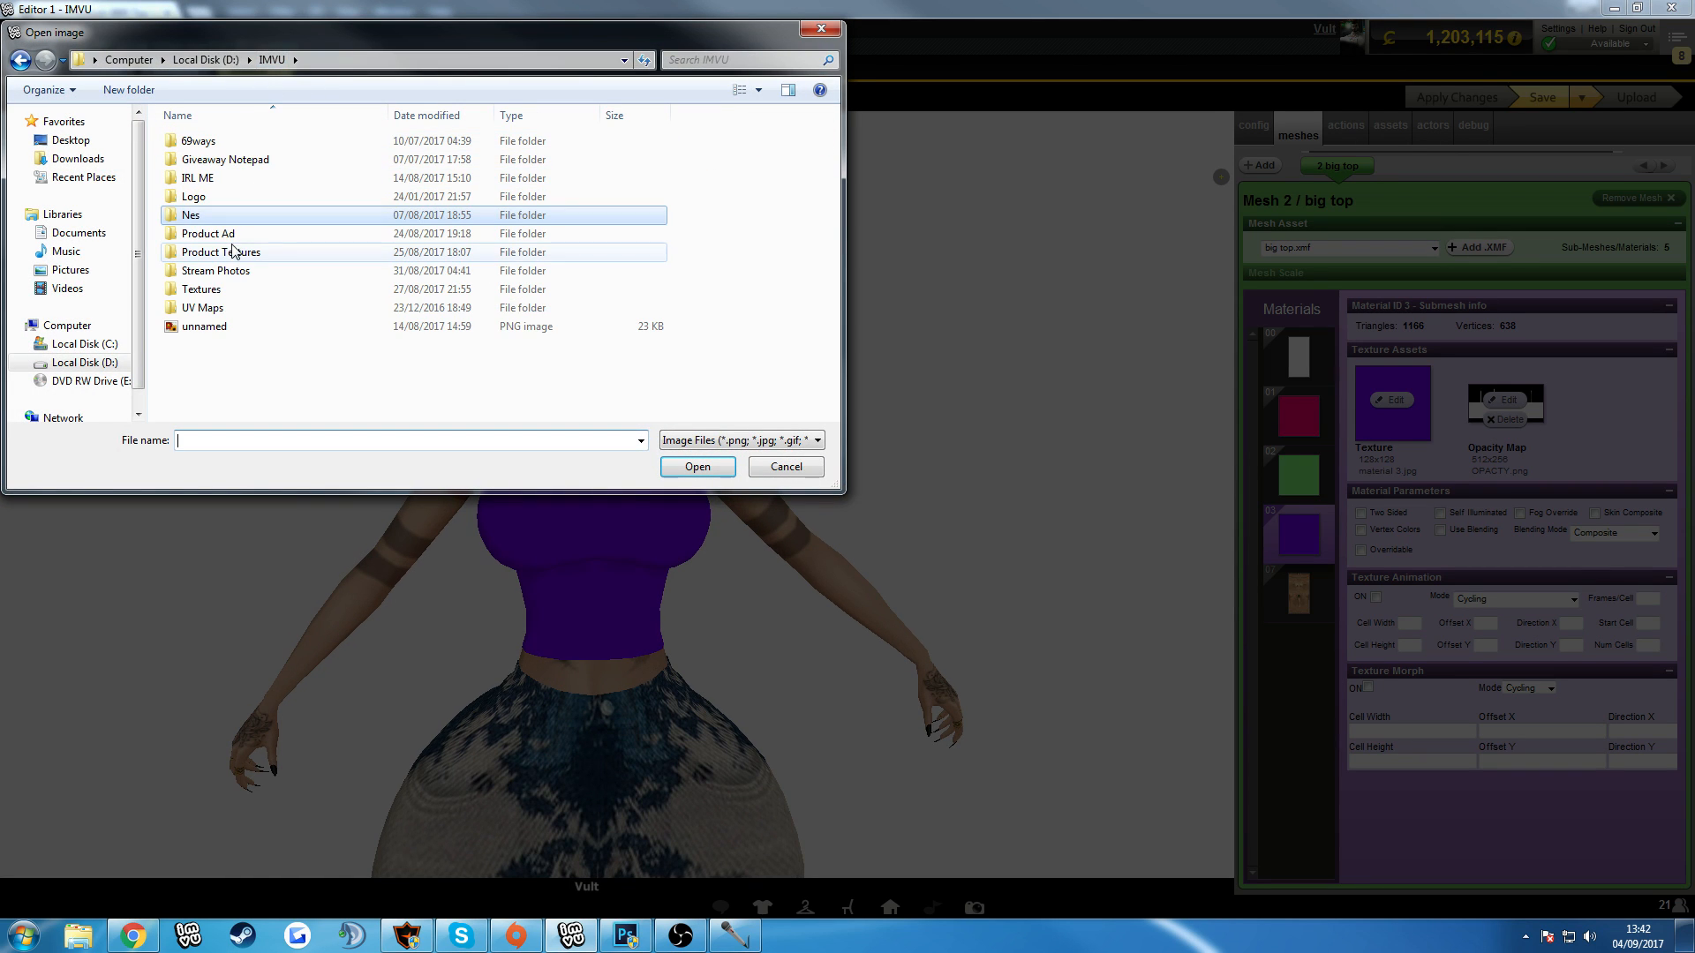
double_click(221, 252)
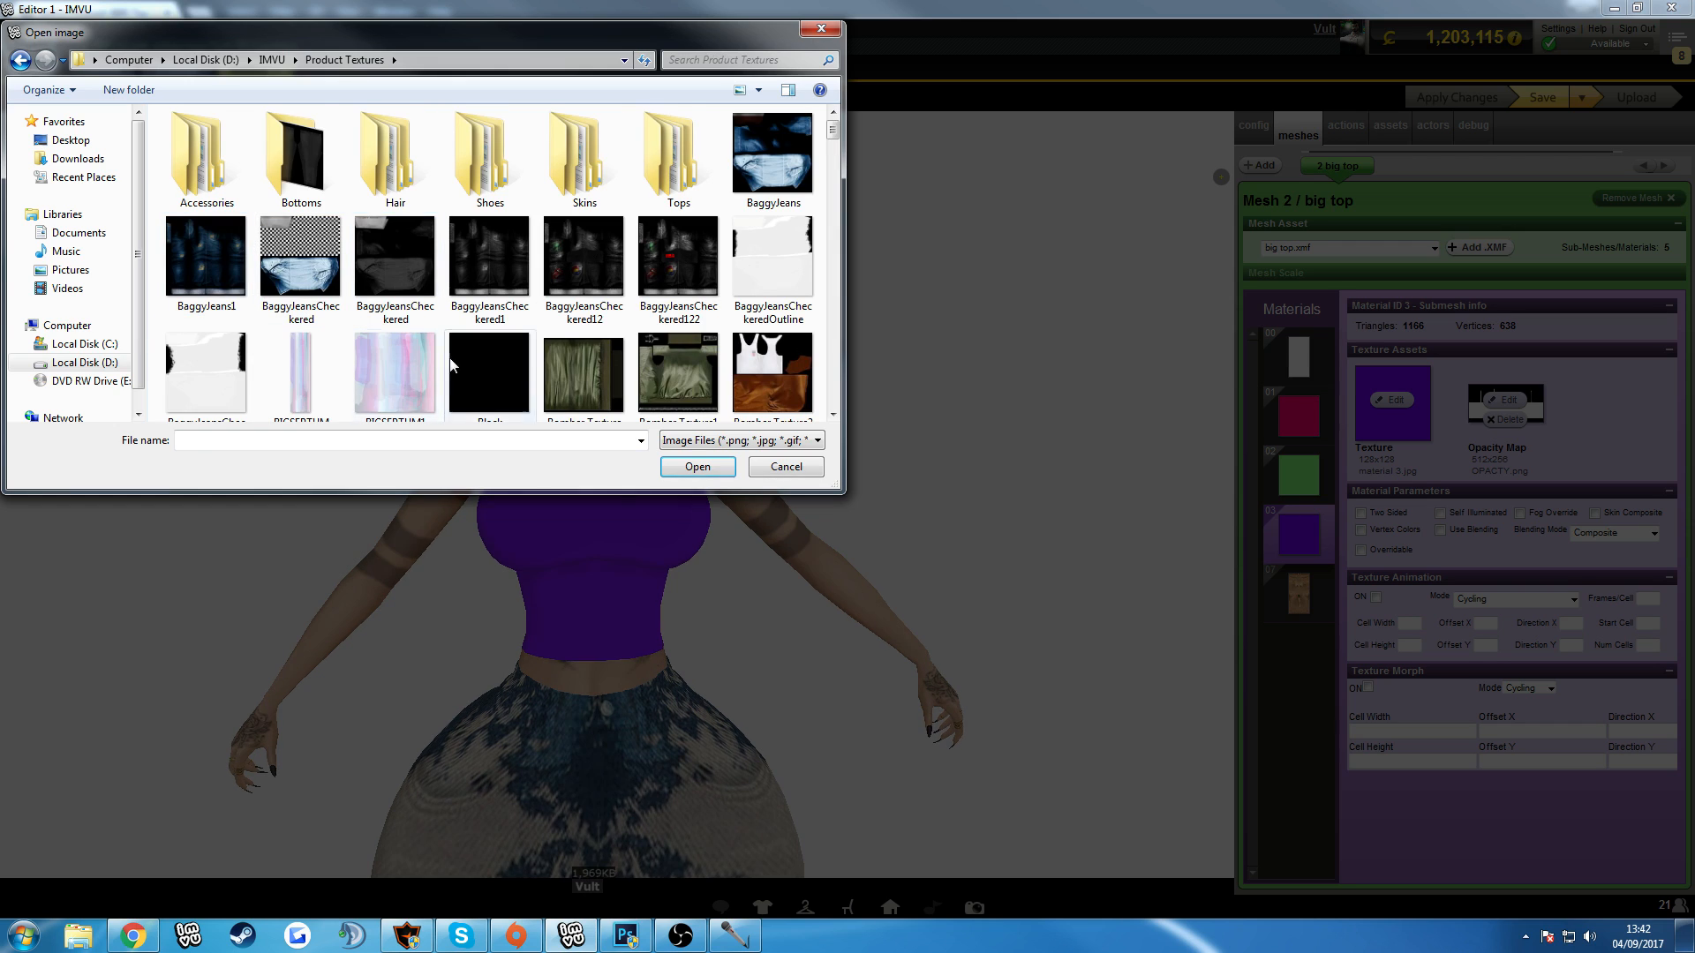
double_click(489, 370)
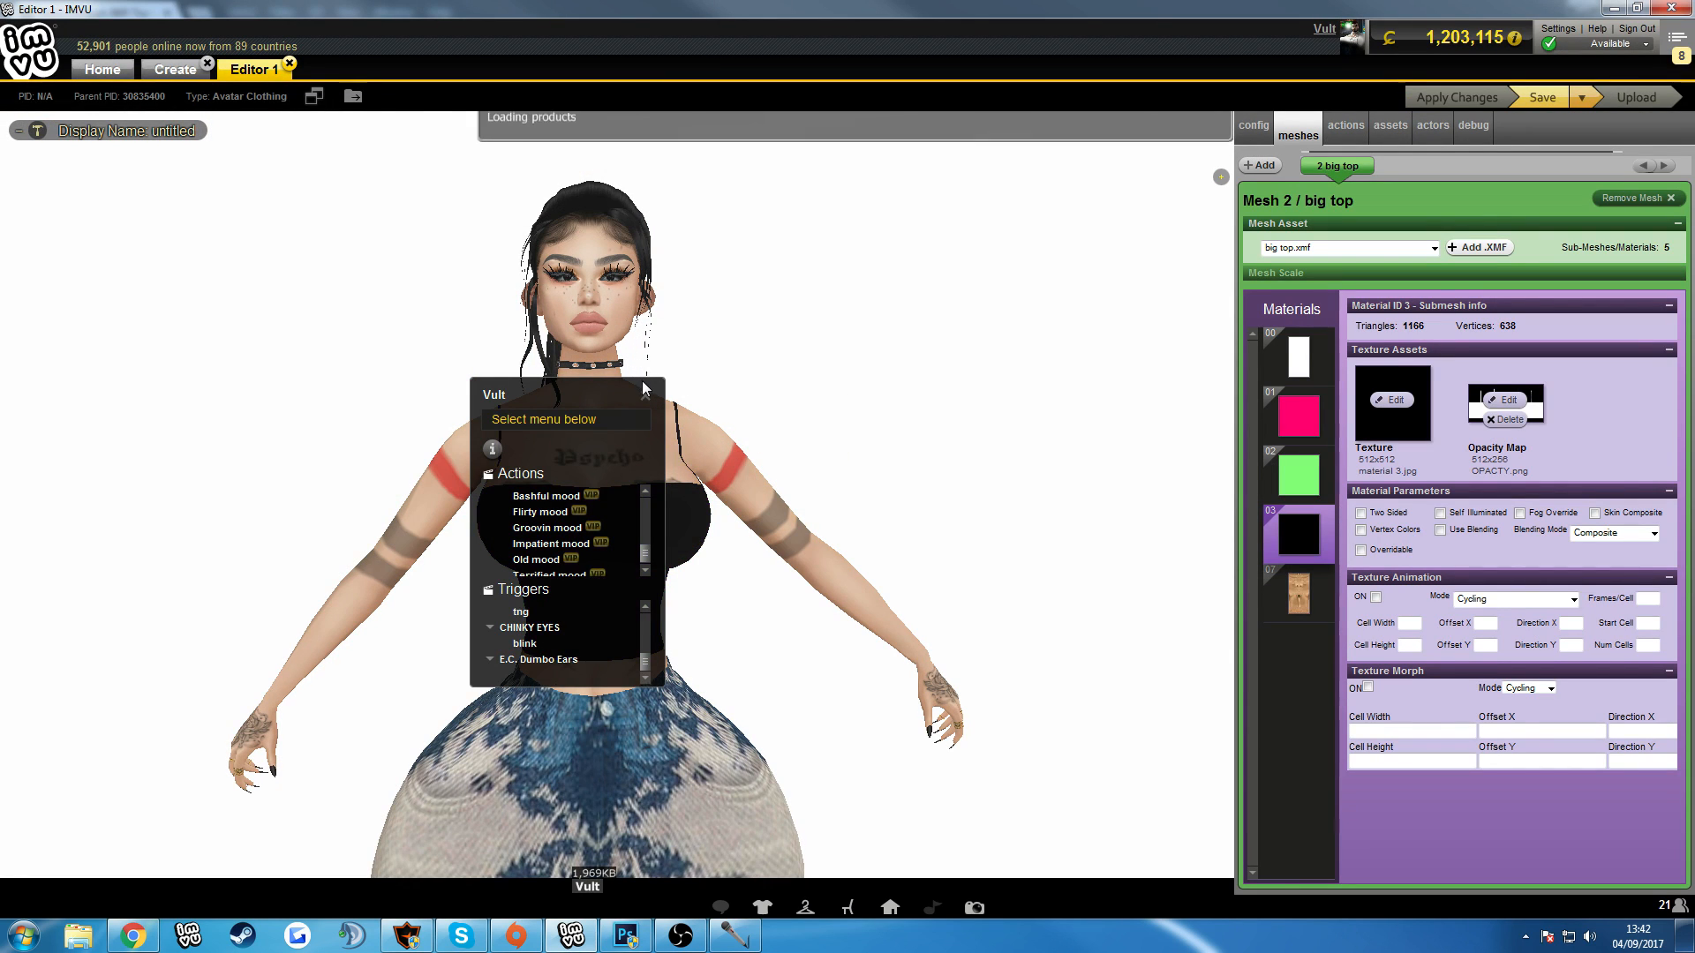
left_click(646, 394)
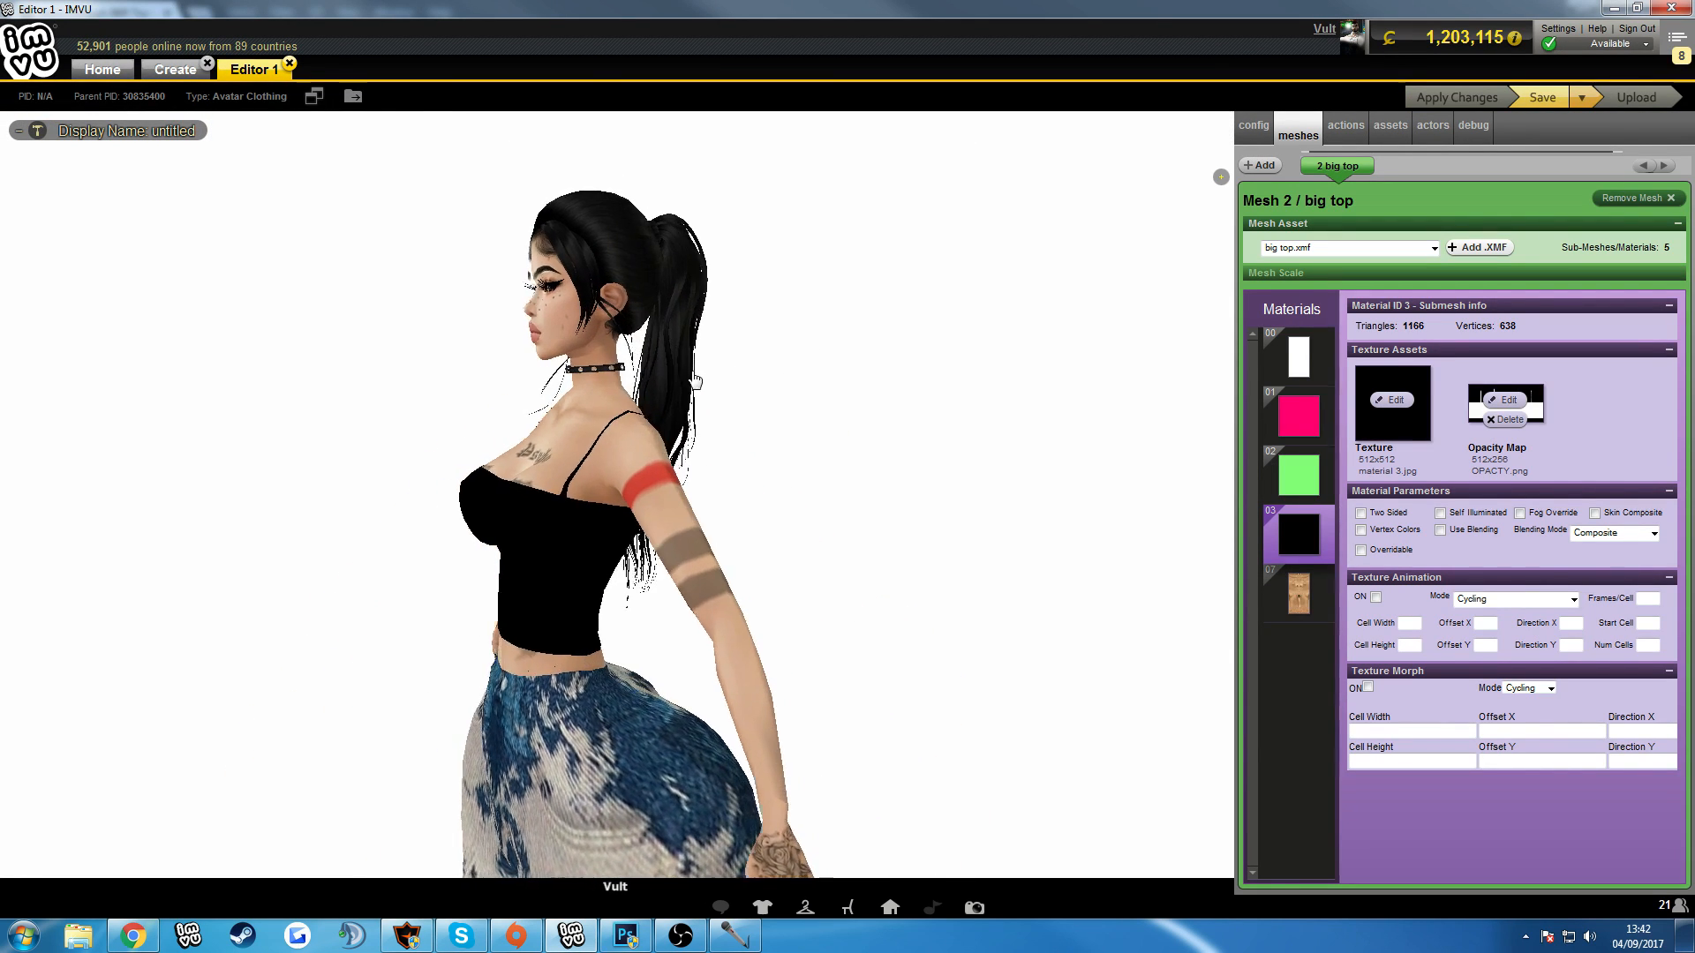
left_click_drag(953, 412, 824, 363)
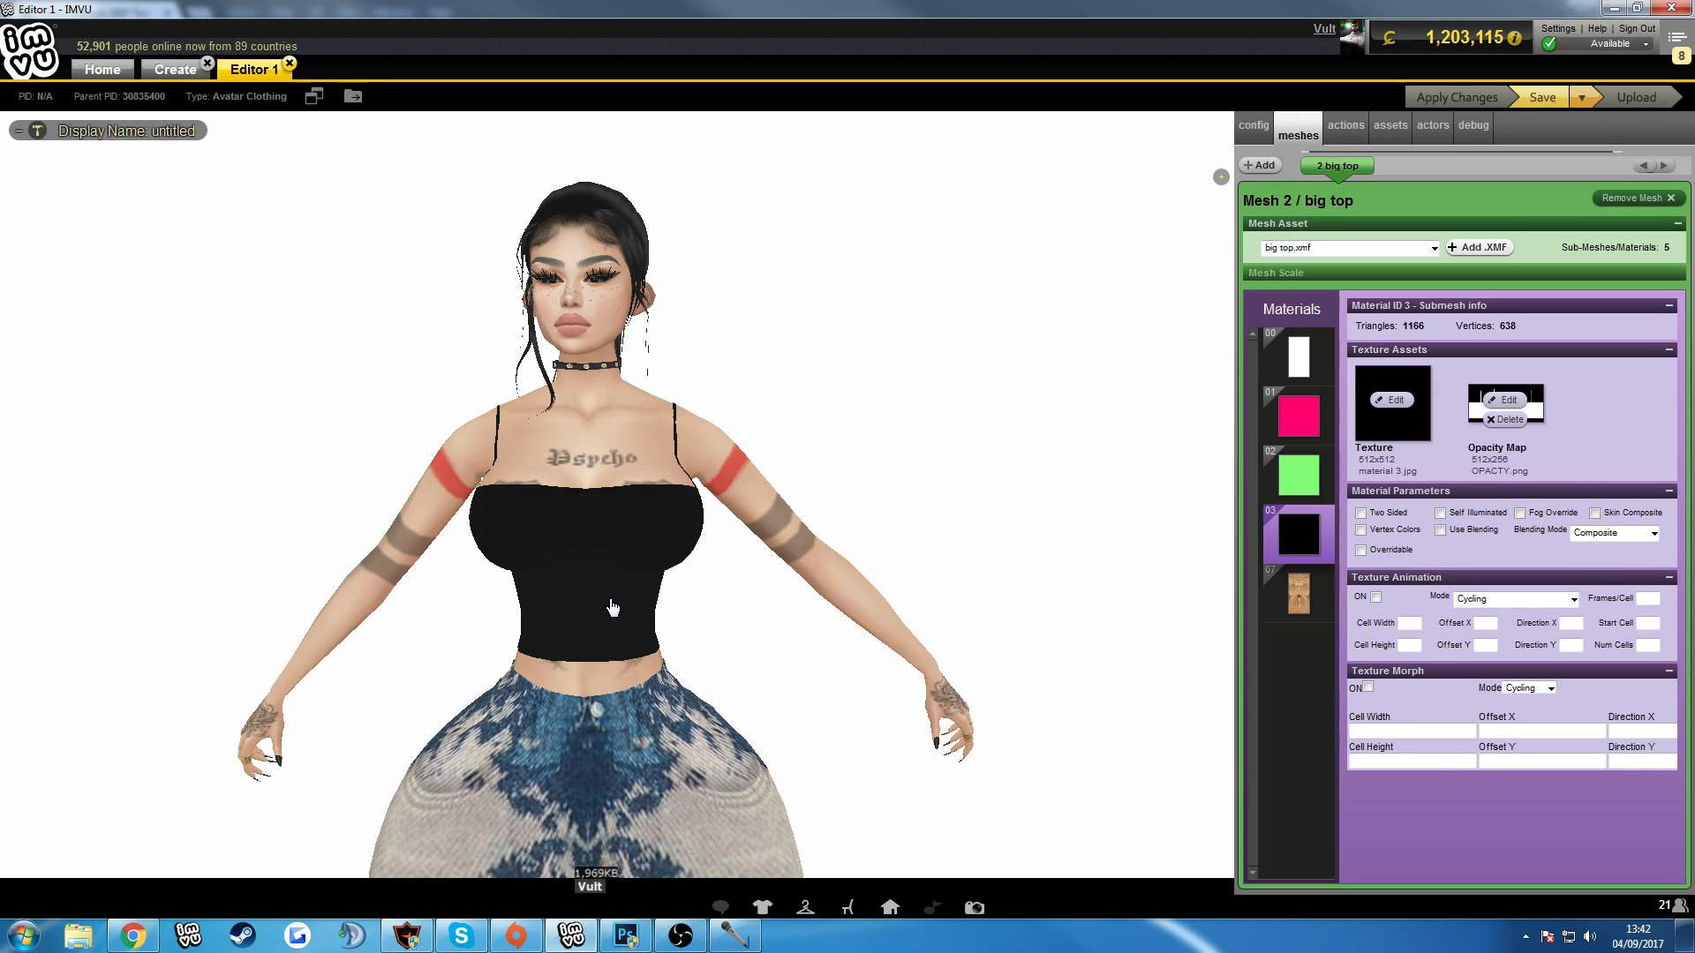
left_click_drag(940, 369, 307, 335)
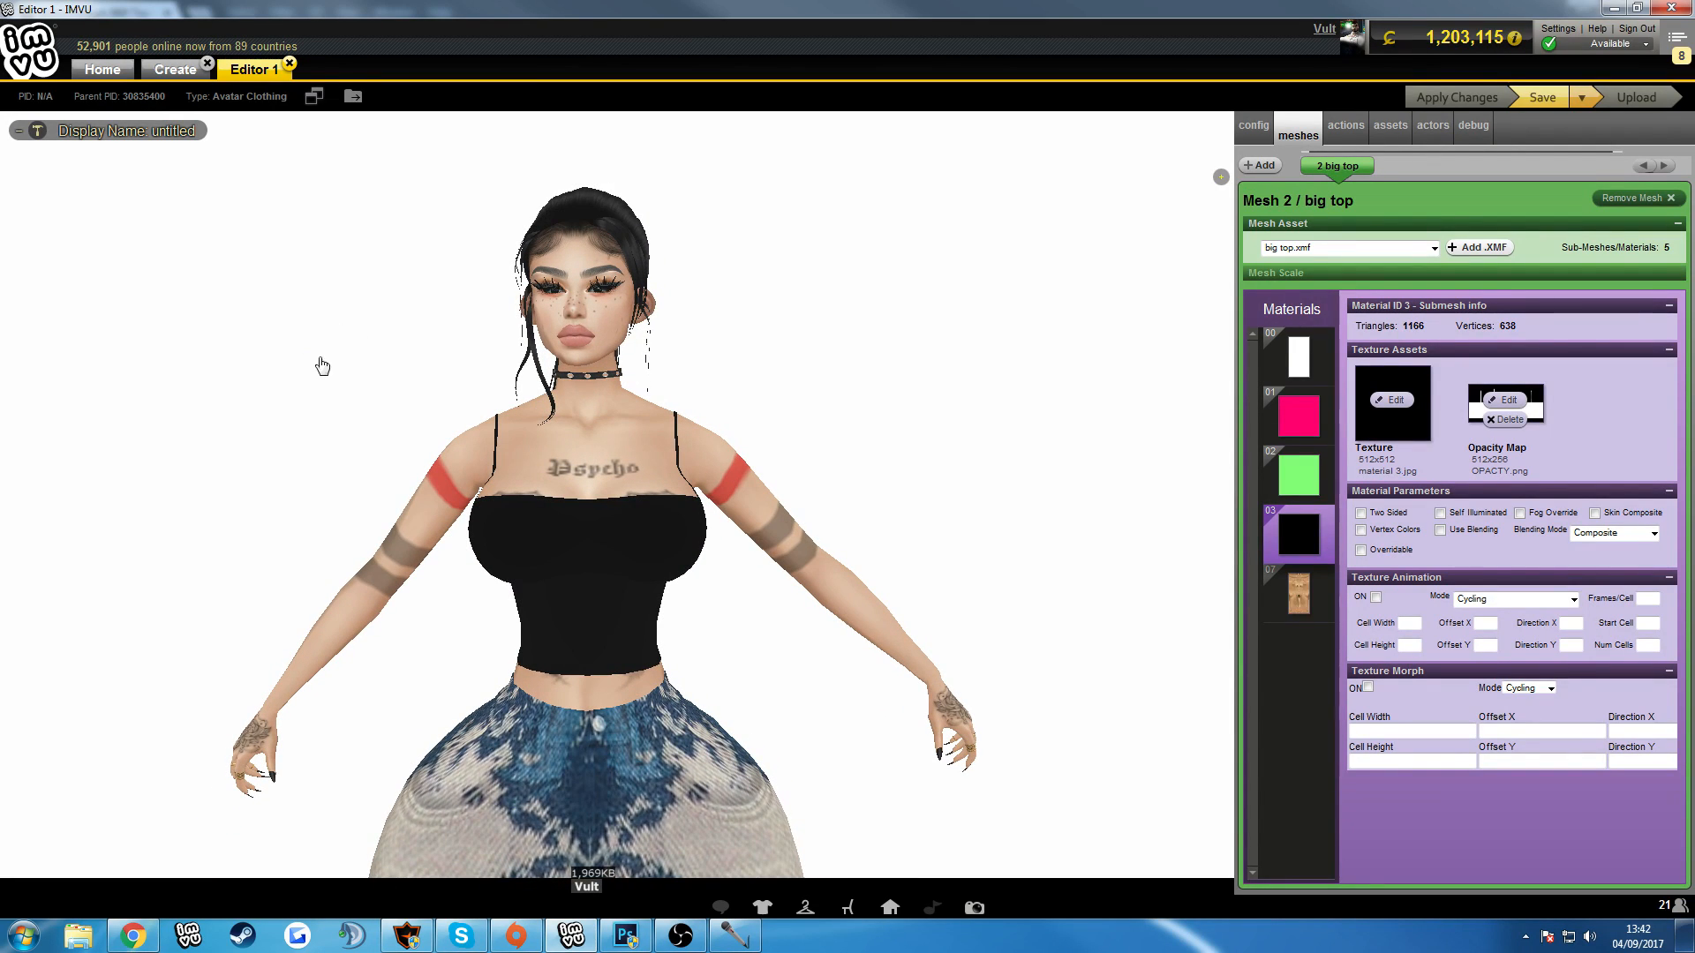
Switch to Photoshop, show the UV wireframe layer (Layer 0 copy 2) in Female top.psd and set its opacity to 40%.
left_click(623, 938)
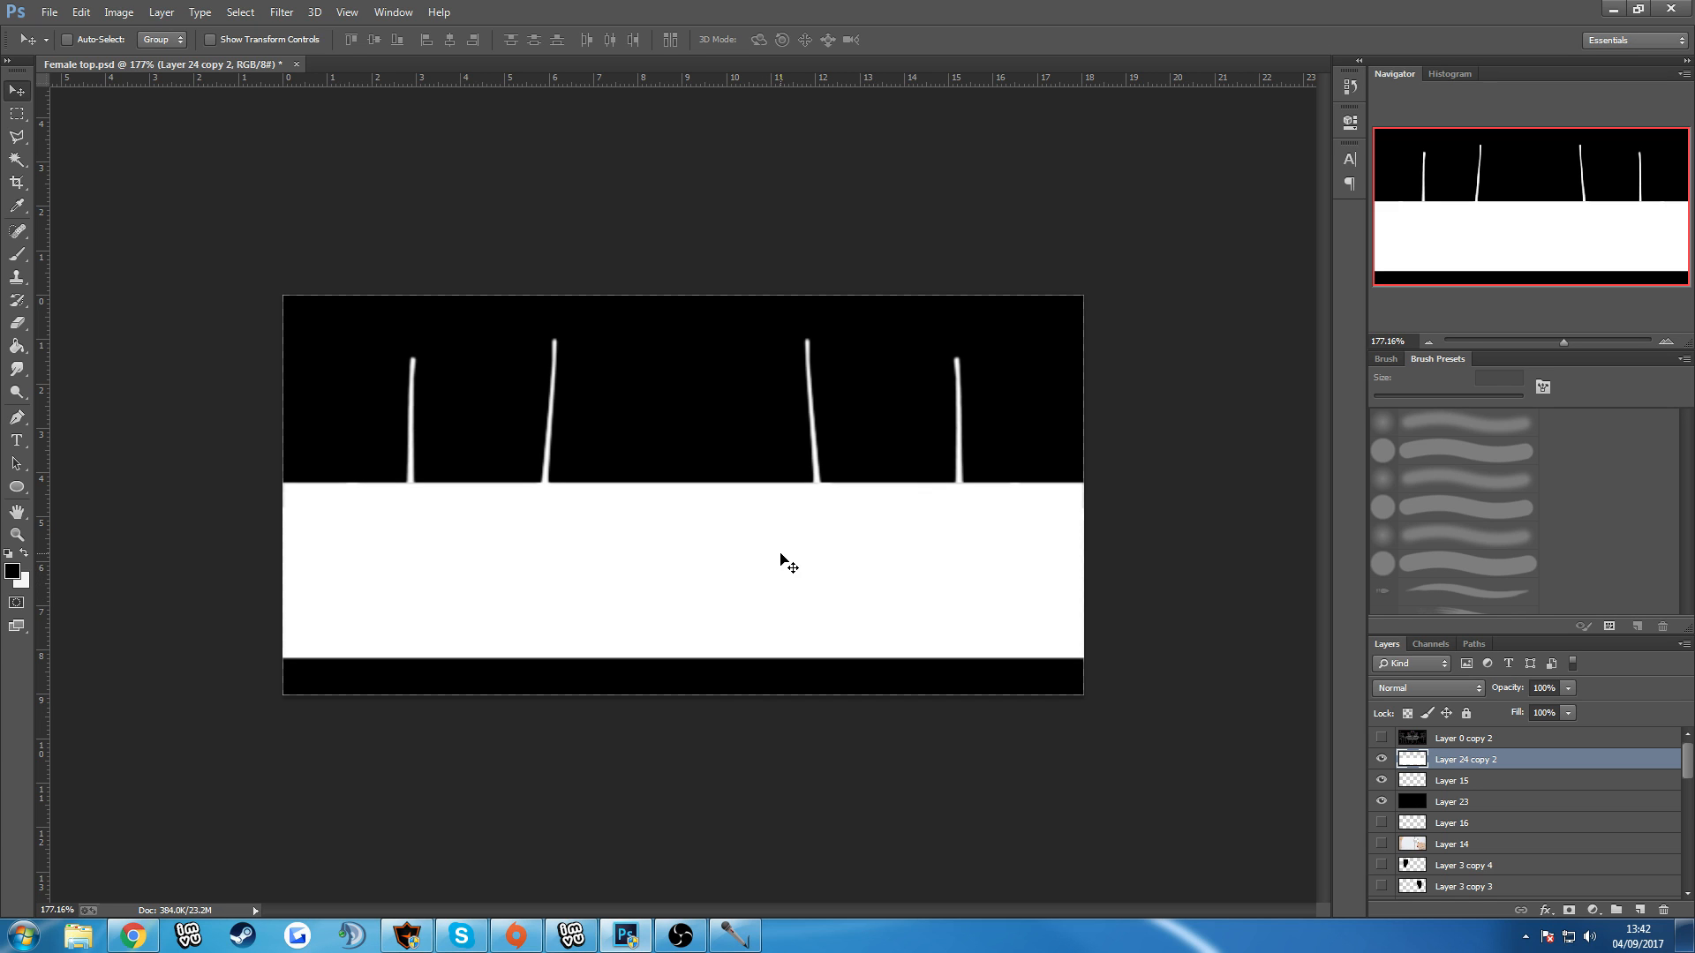
scroll(777, 542, "down", 4)
scroll(770, 544, "up", 4)
scroll(828, 581, "up", 1)
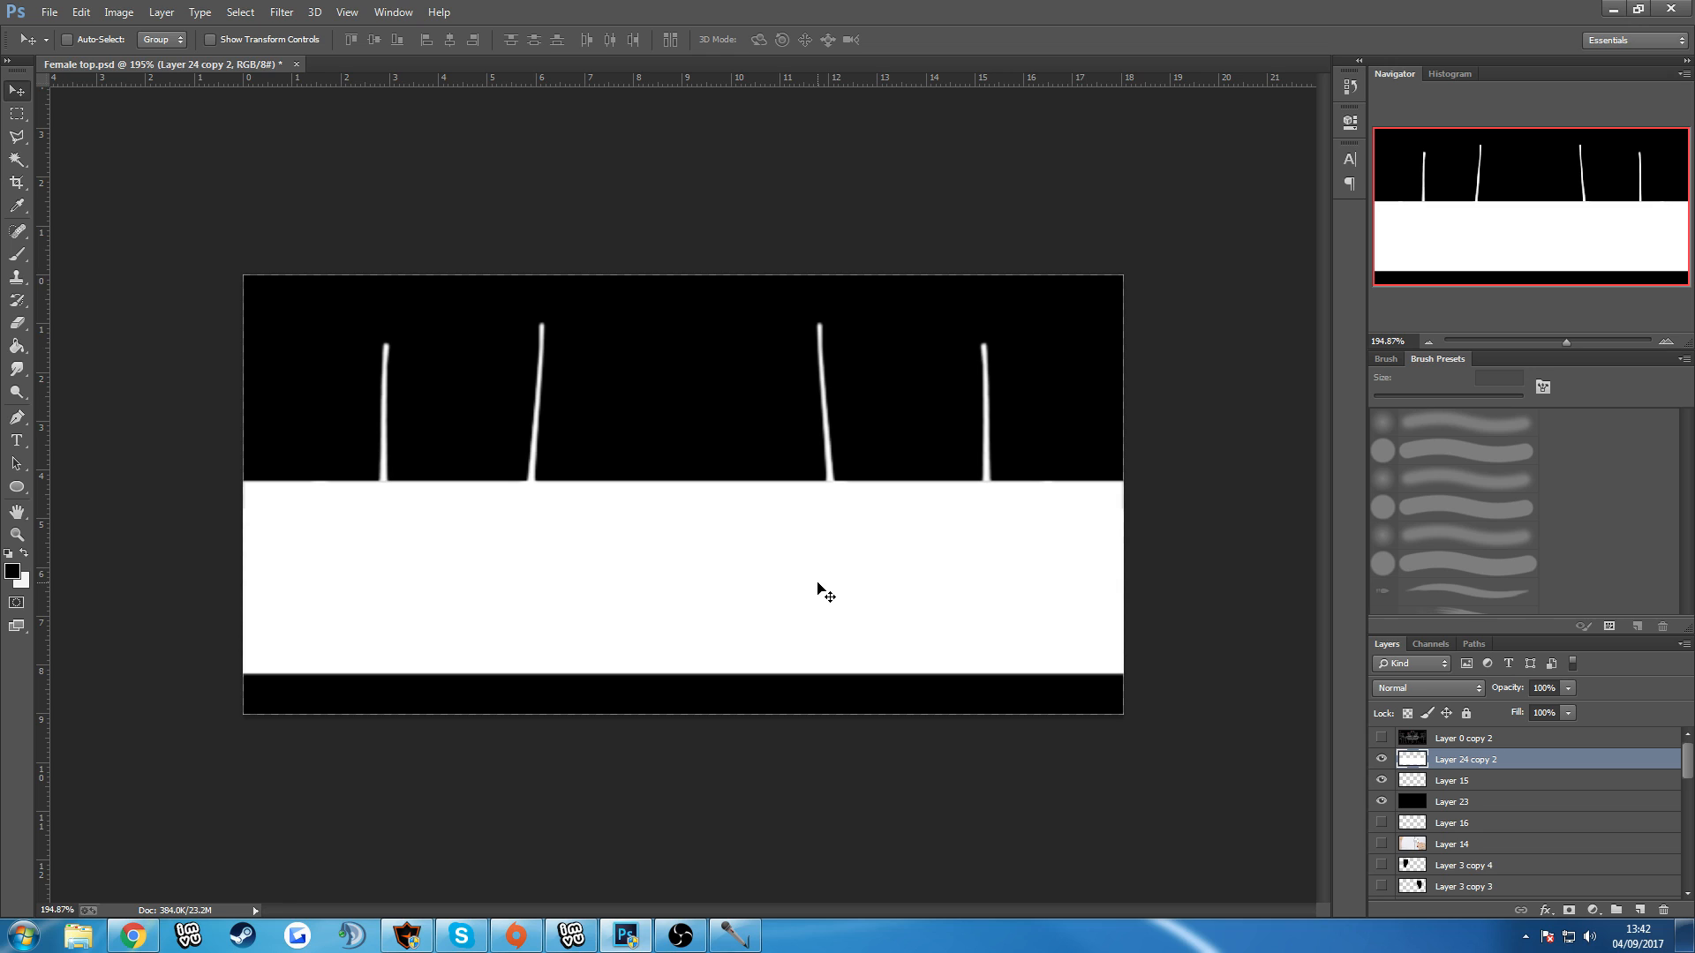
scroll(817, 596, "up", 1)
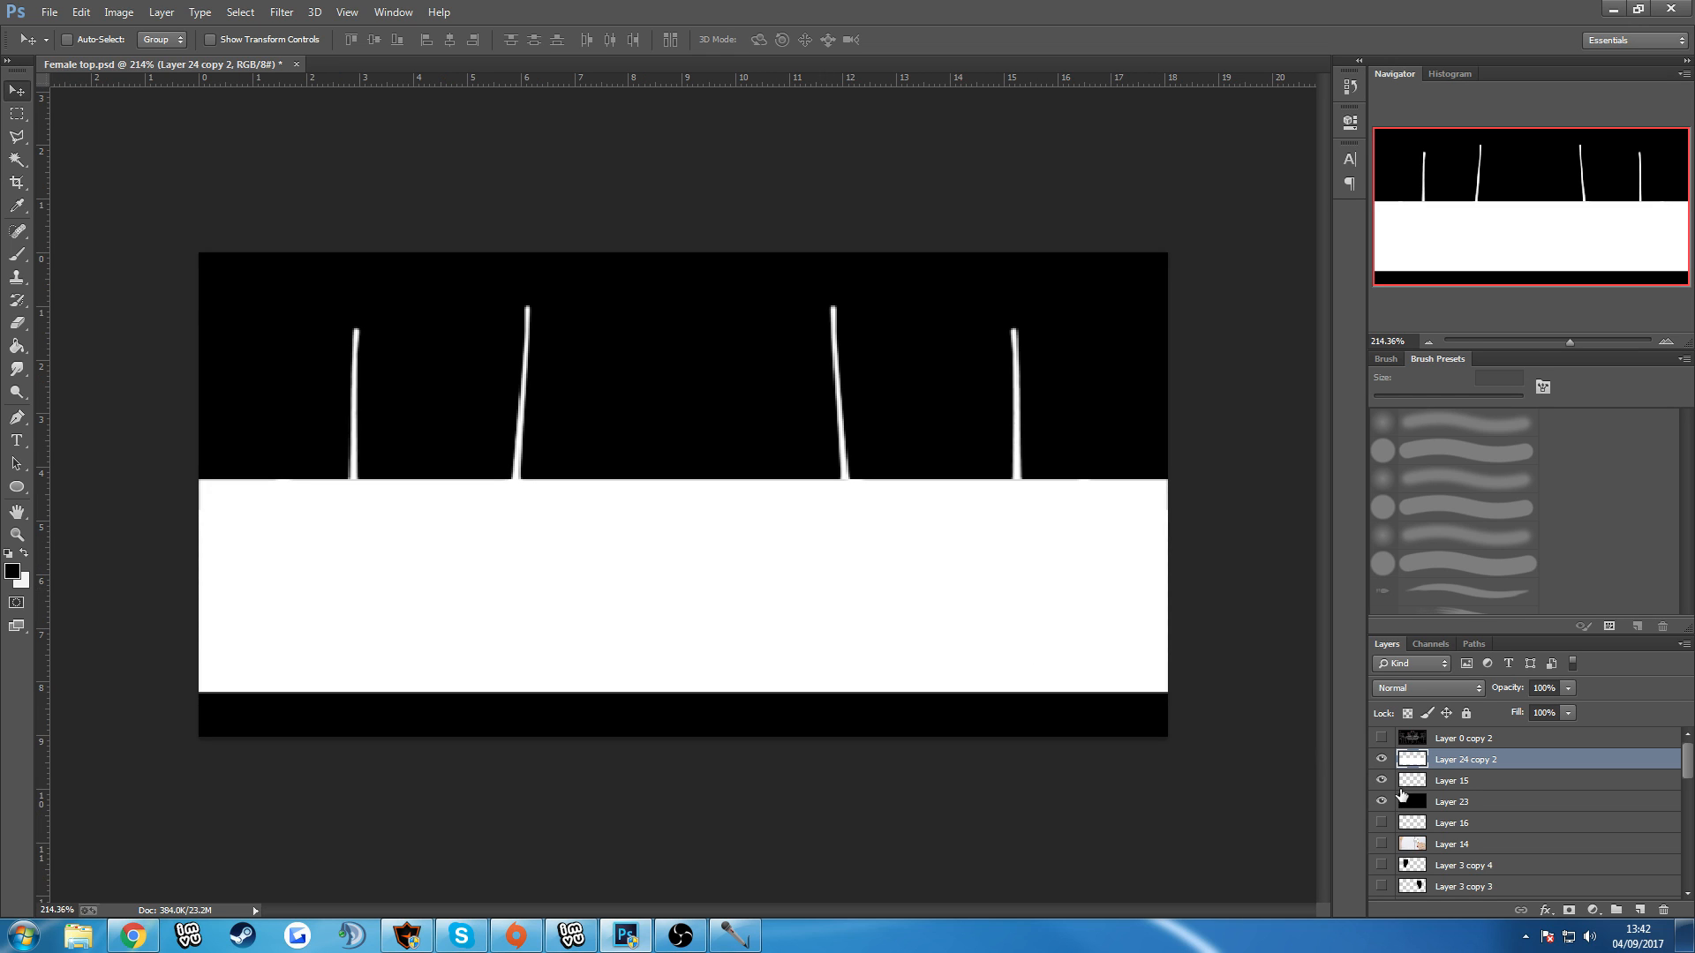
left_click(1423, 741)
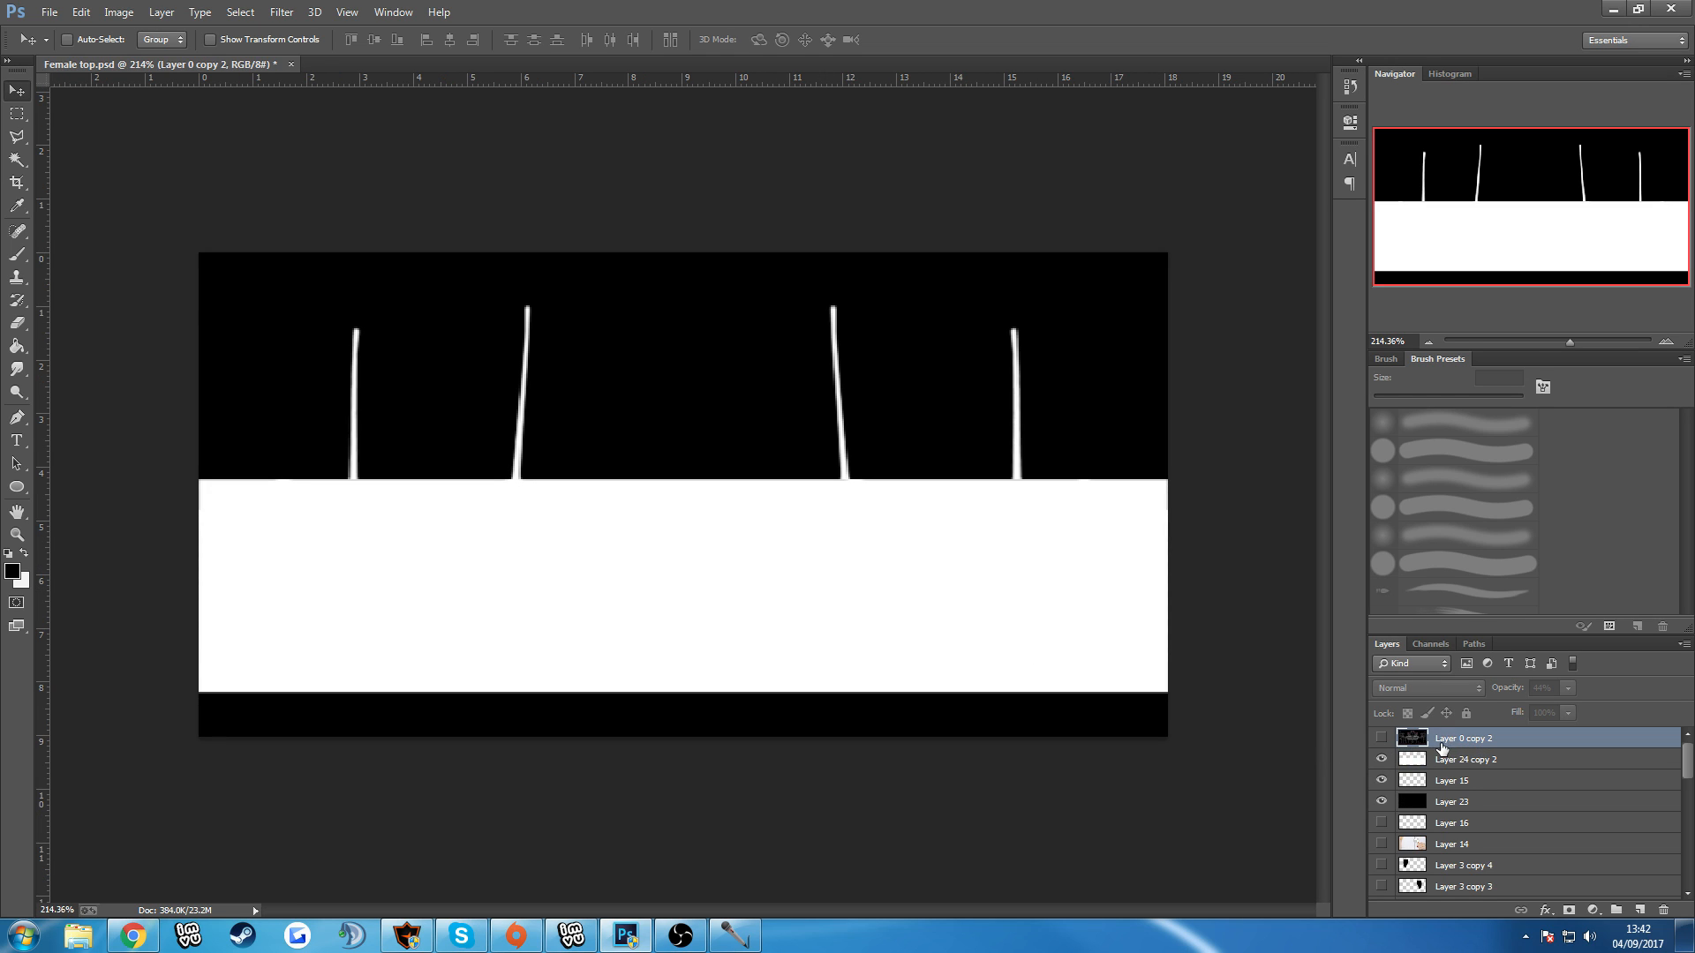
left_click(1382, 739)
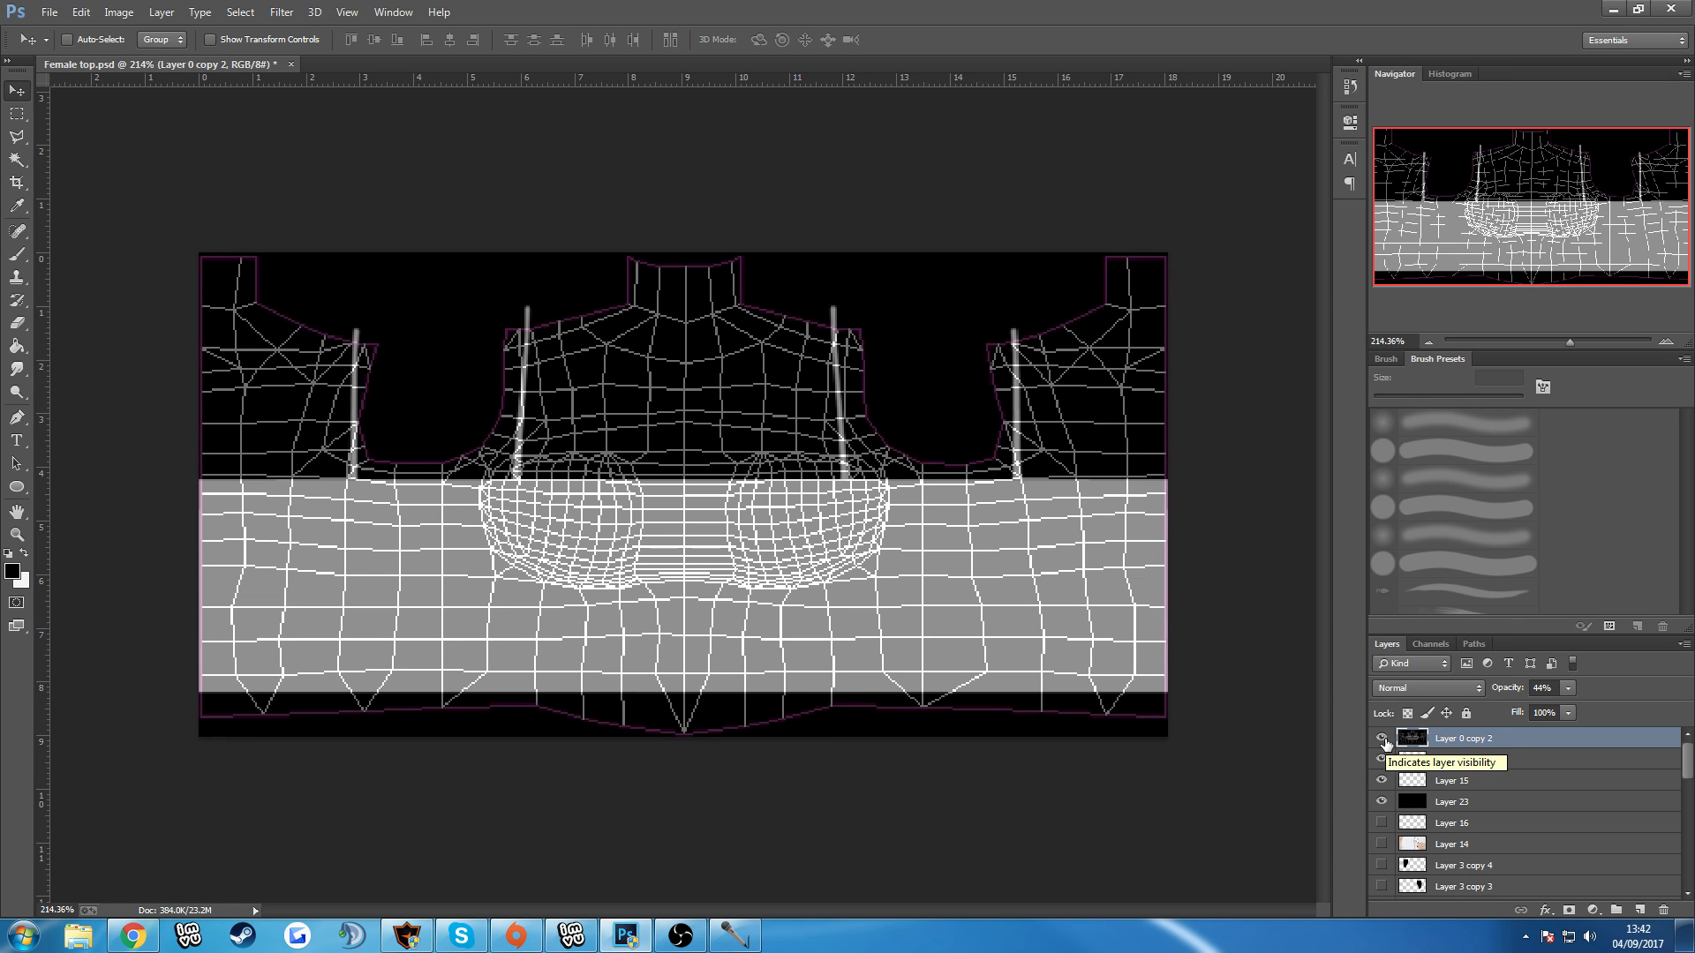
left_click_drag(1562, 710, 1564, 710)
left_click(1562, 693)
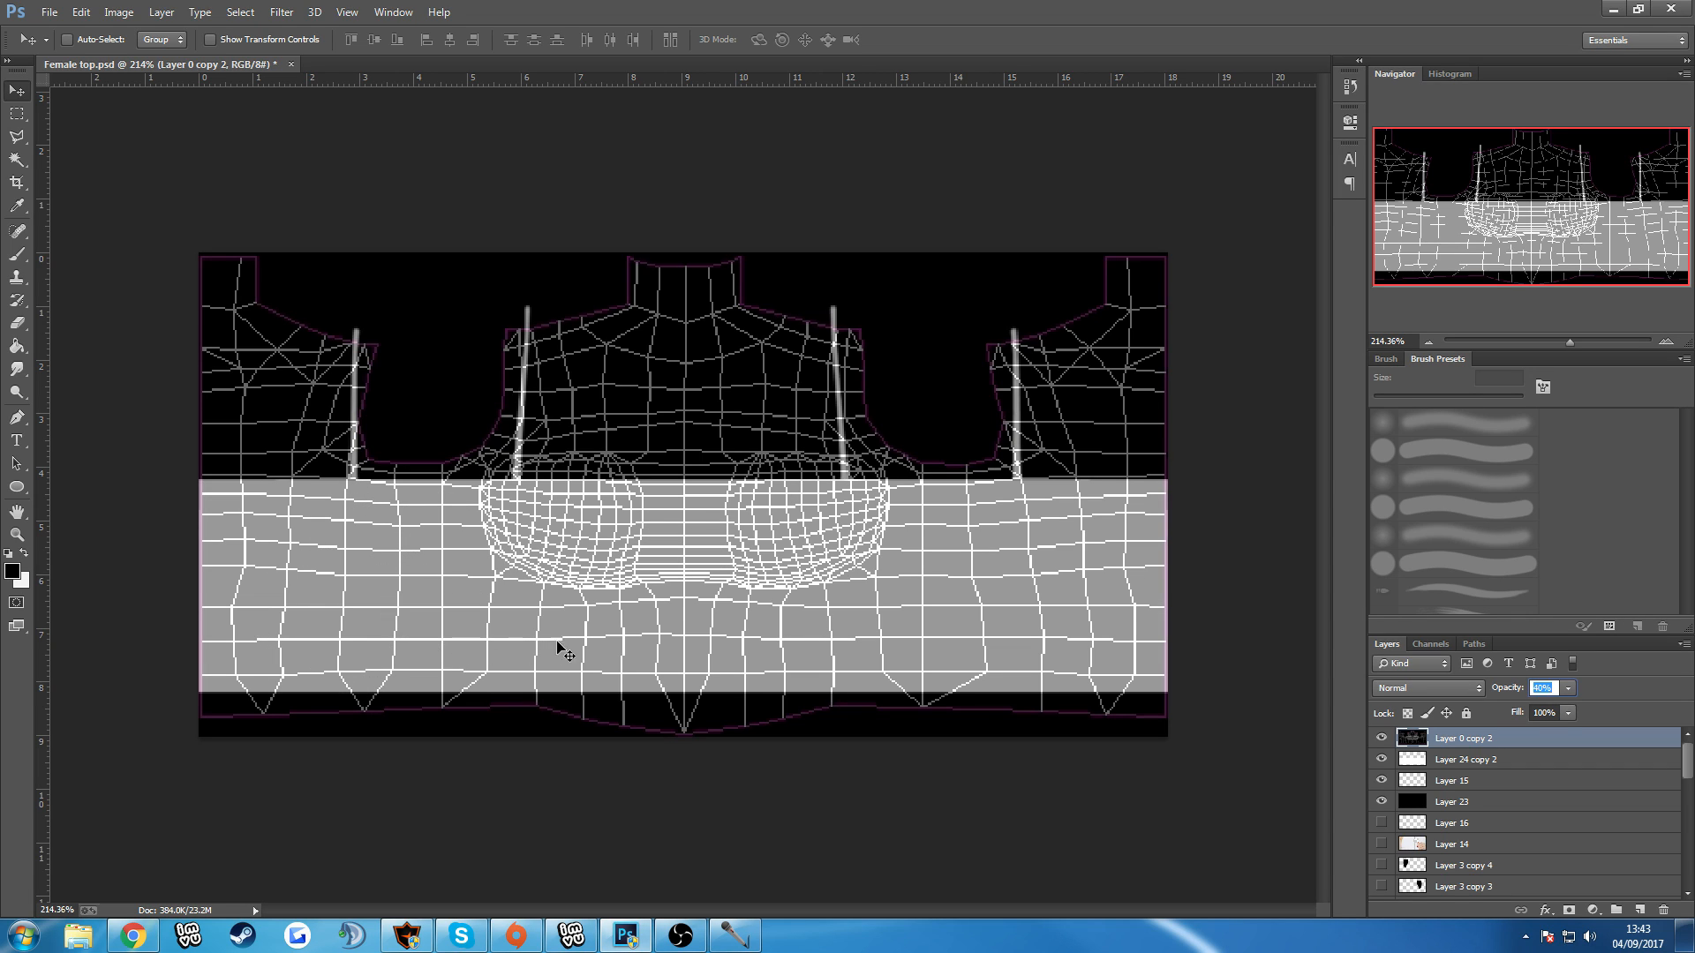
left_click(1471, 770)
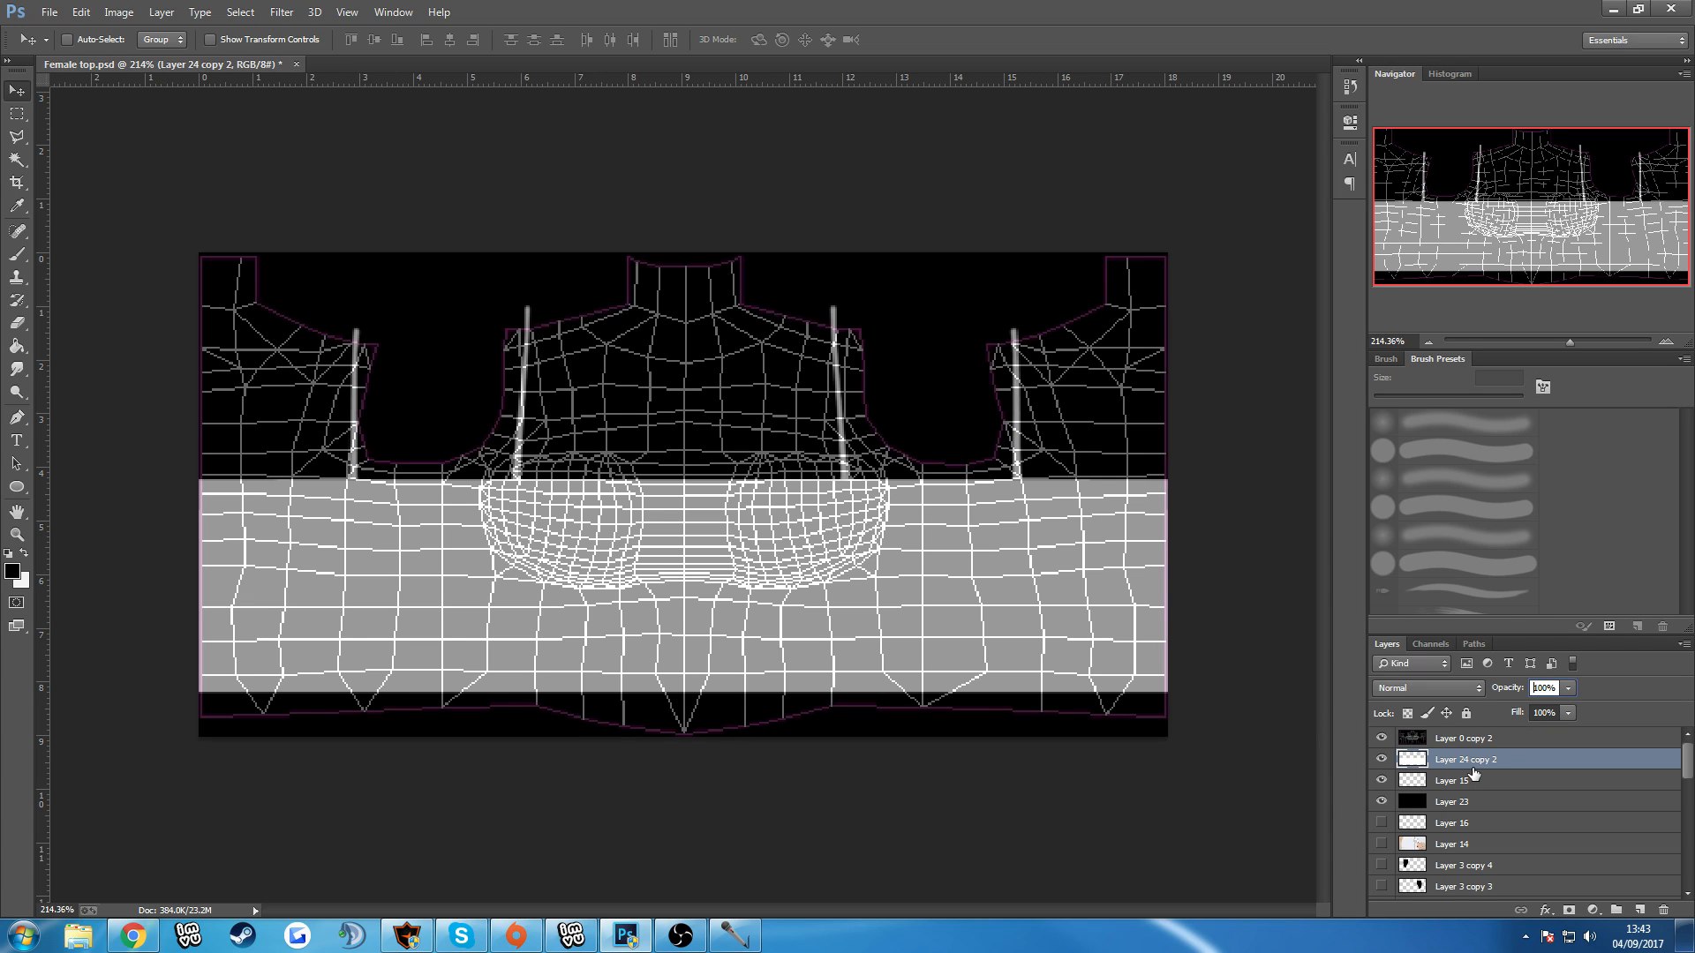
left_click(1459, 739)
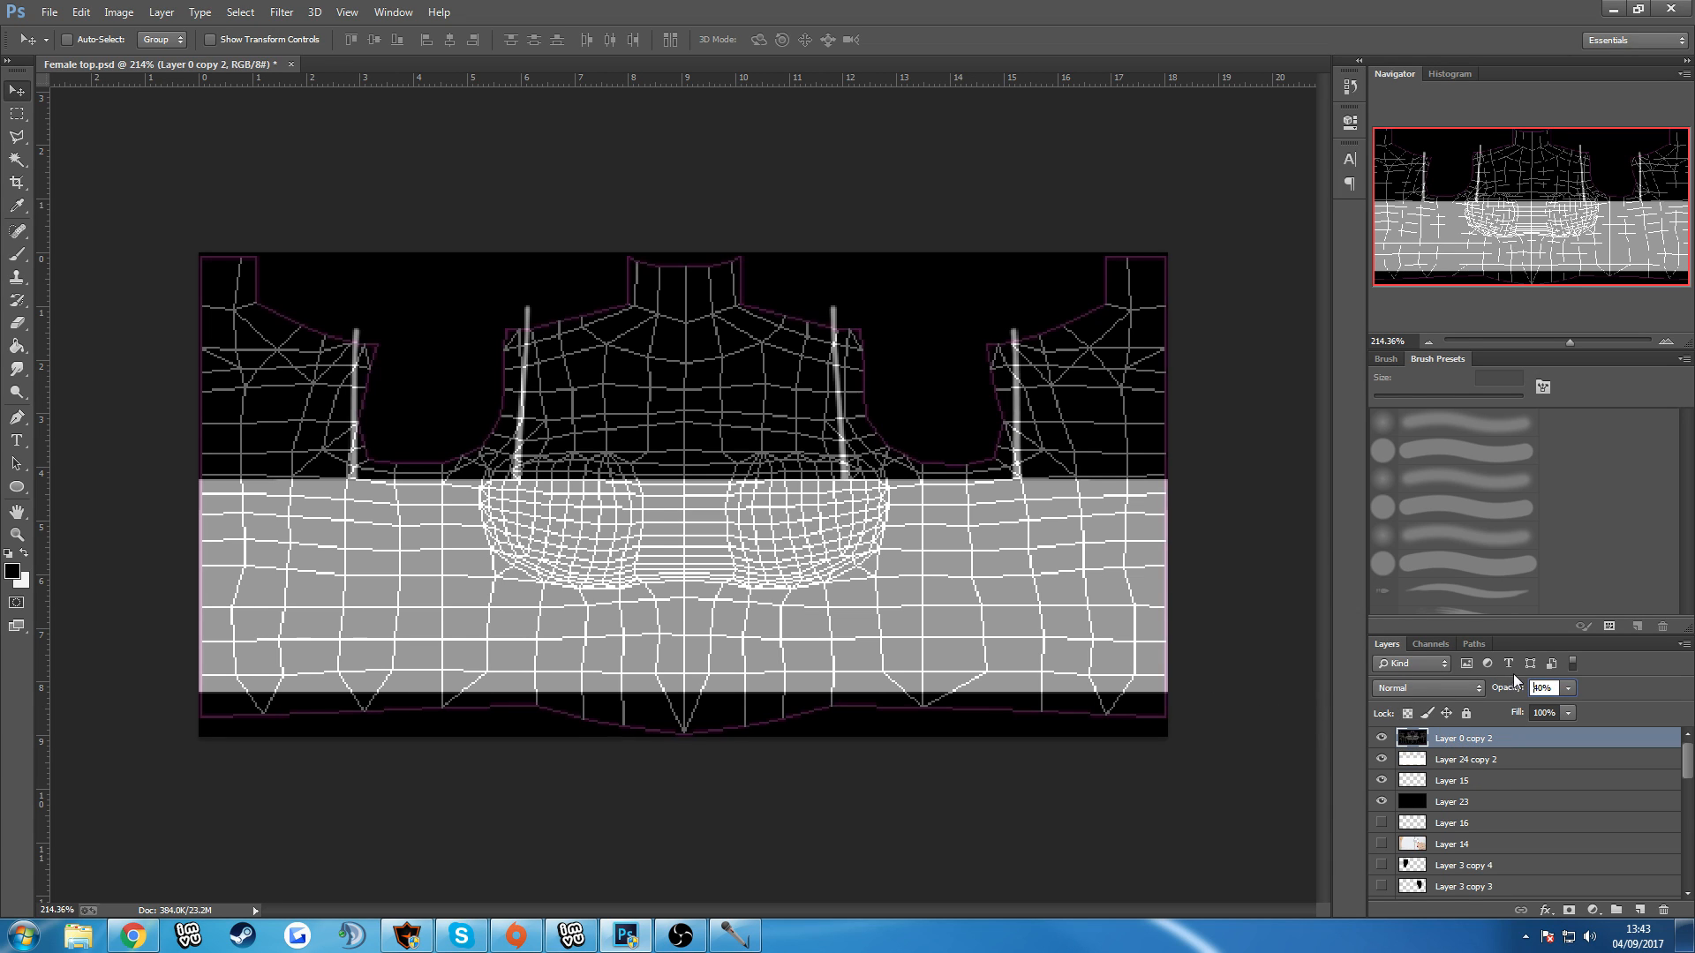
Hide the UV wireframe layer and add a new empty layer directly above Layer 24 copy 2.
left_click(1381, 738)
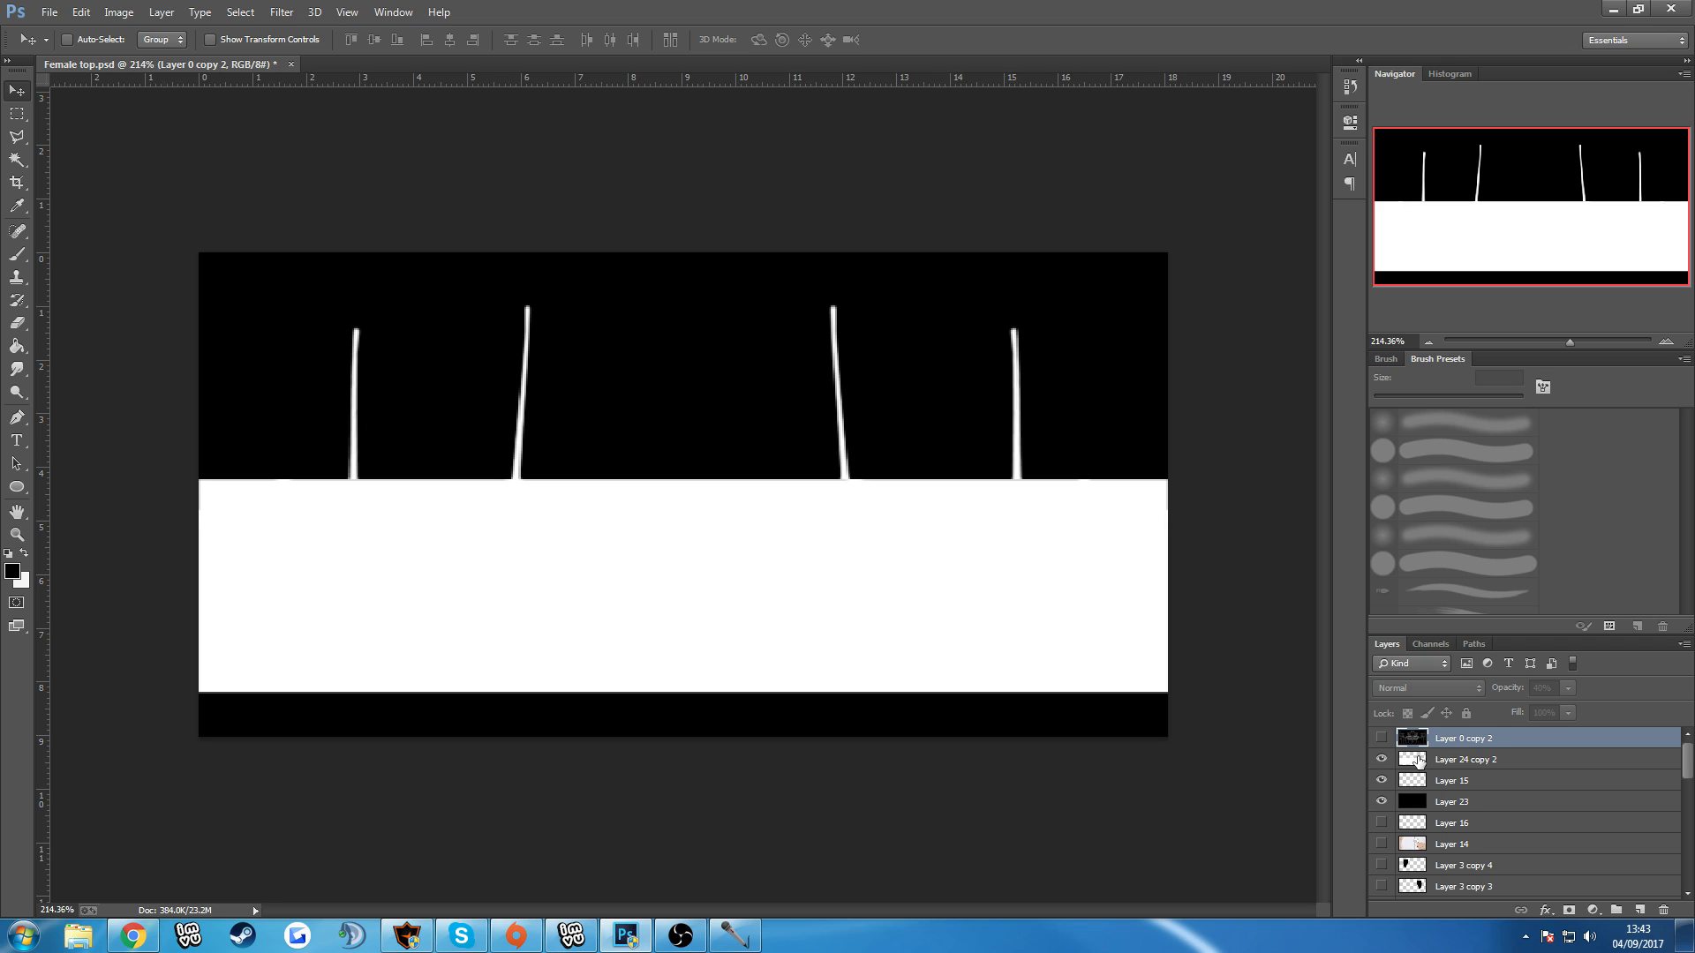
left_click(1423, 762)
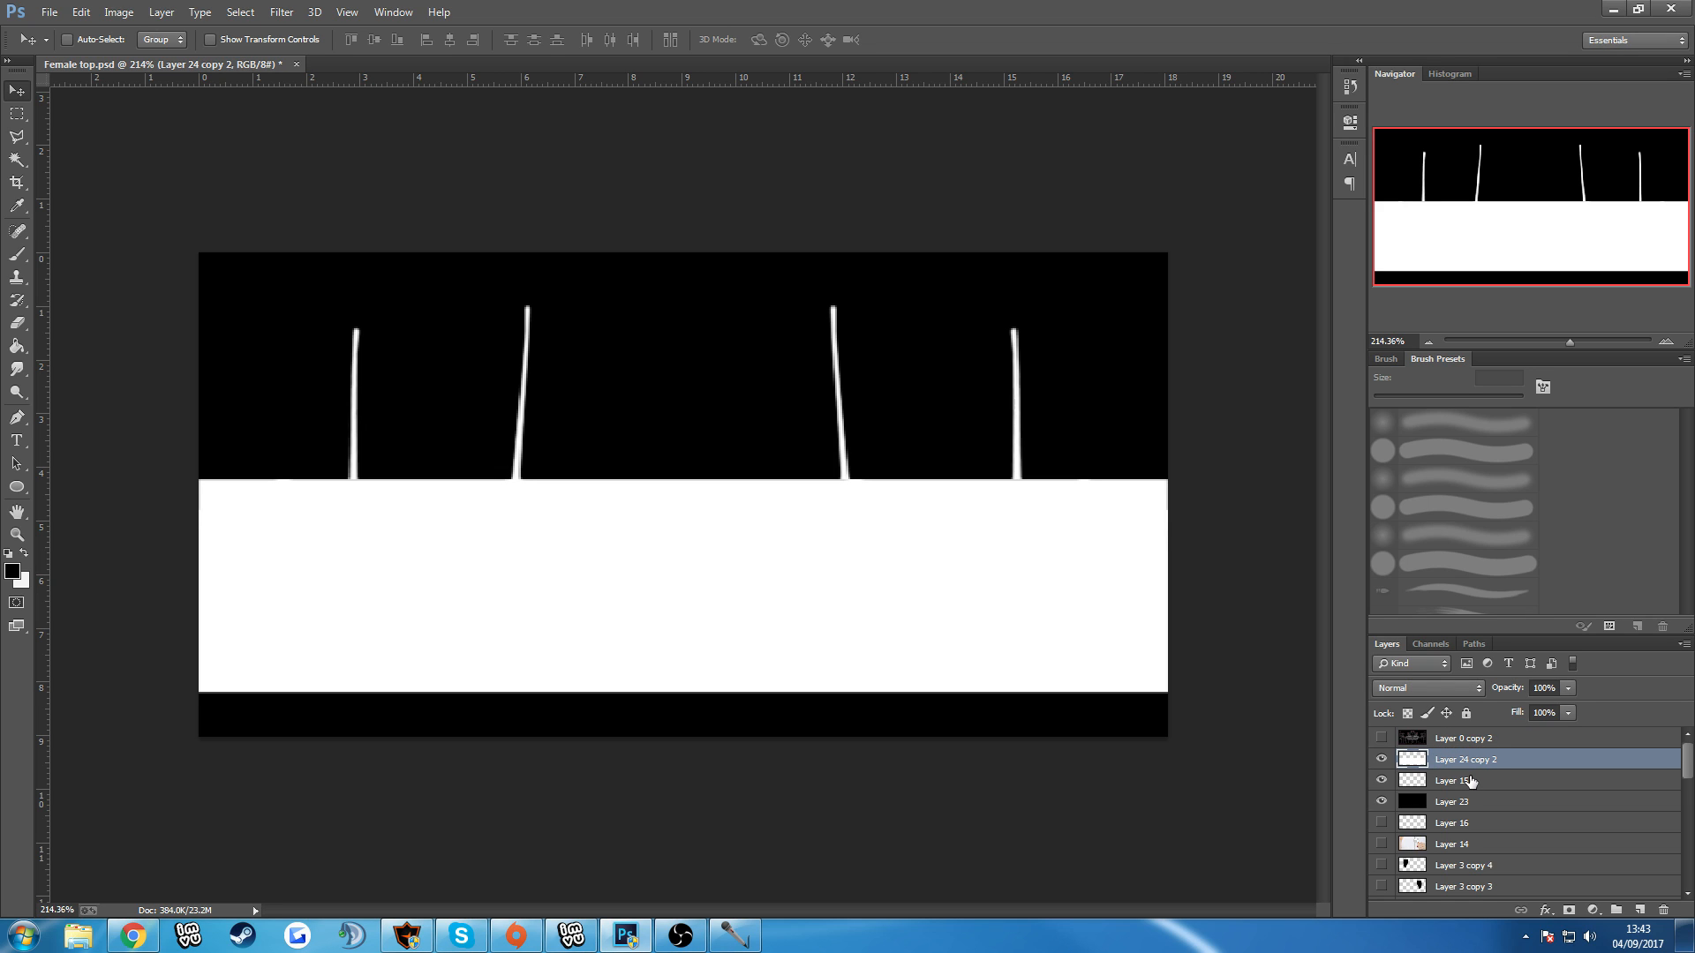
left_click(1456, 799)
left_click(1449, 763)
left_click(1637, 909)
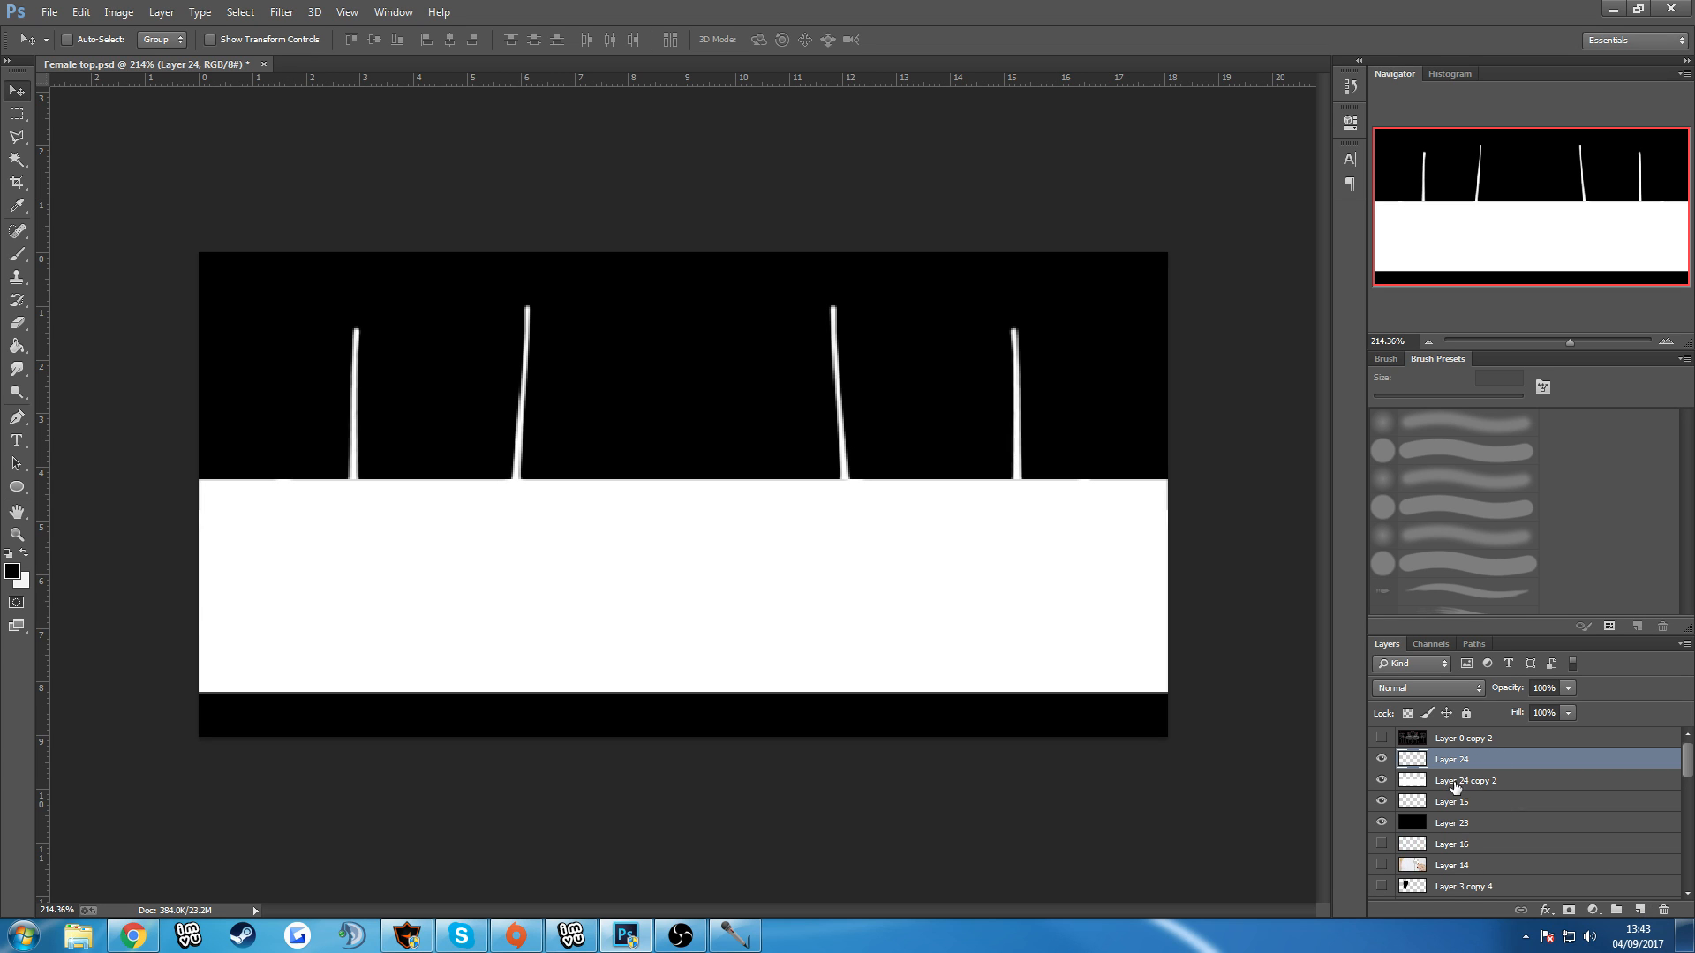
Set the foreground colour to #d8d8d8 and paint a patch on the white band's left part with a soft 35 px brush.
left_click(24, 552)
left_click(13, 571)
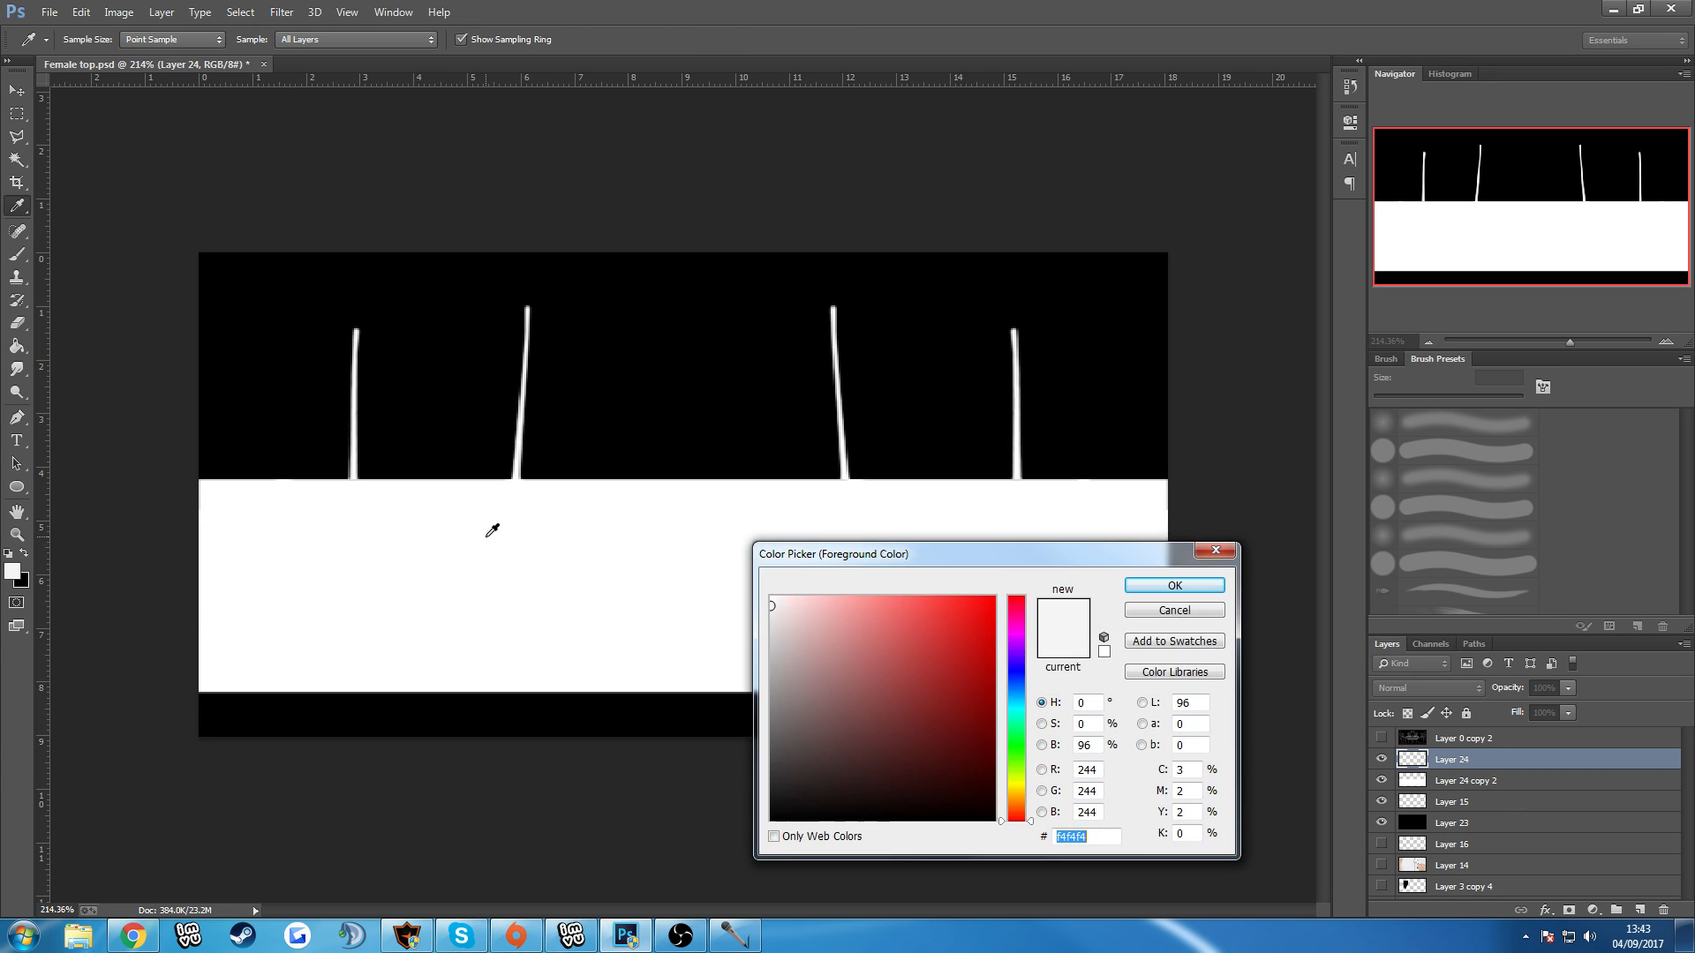
left_click(772, 631)
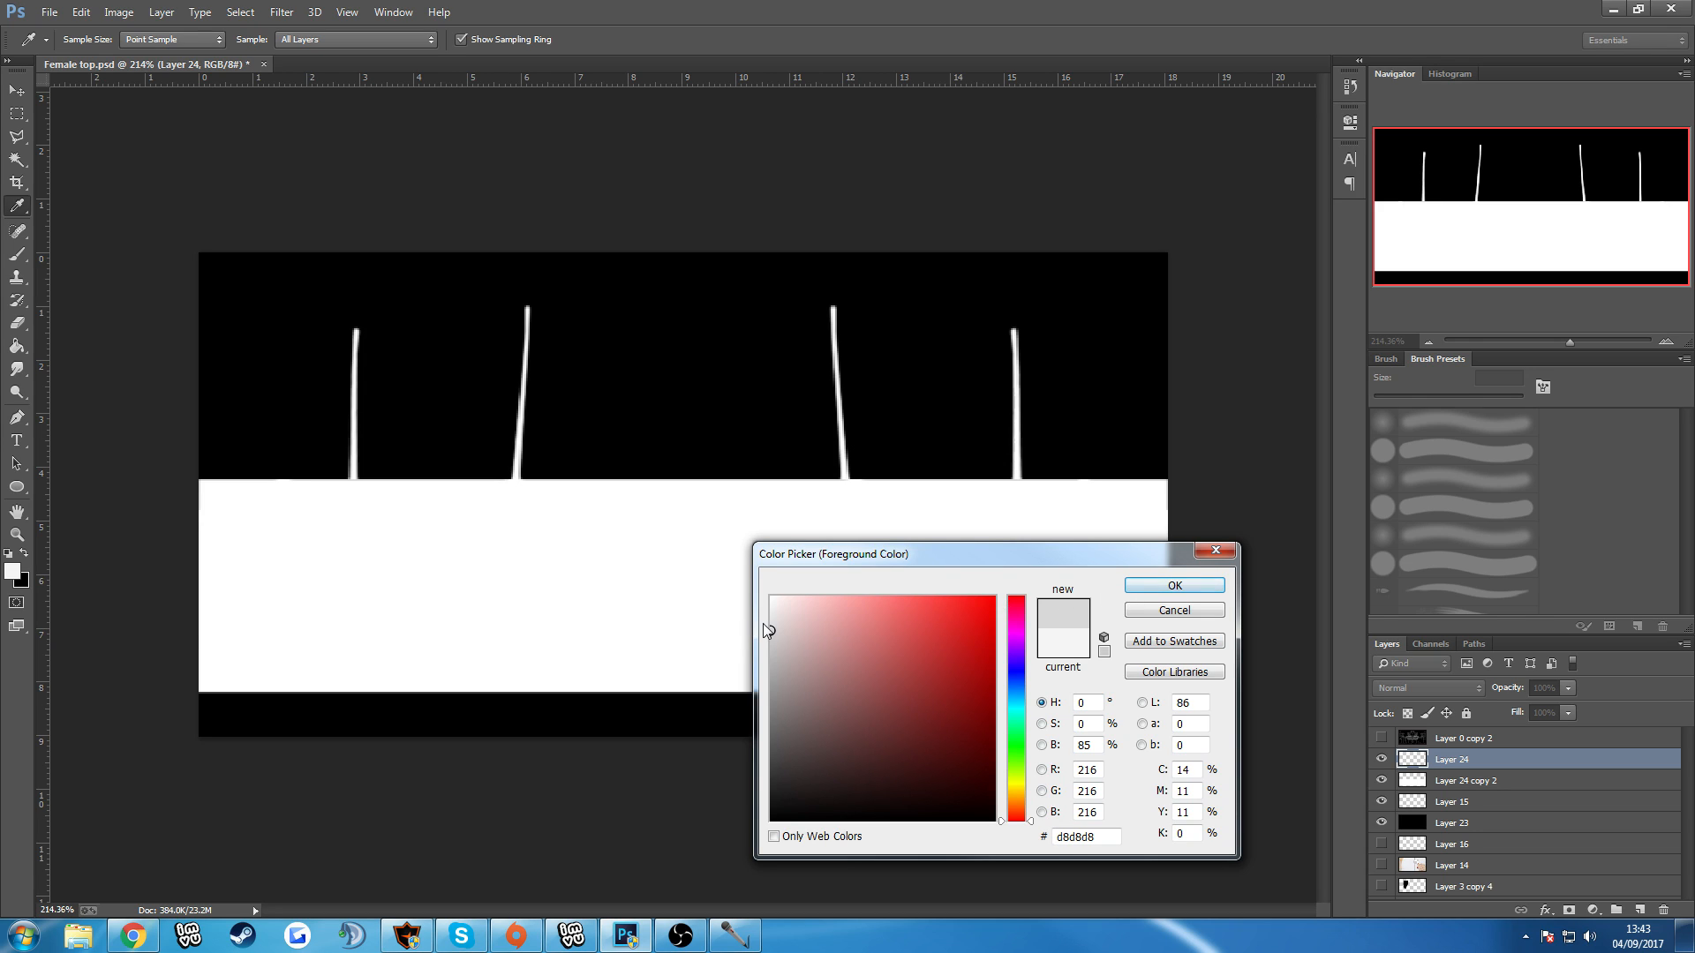
left_click(1174, 585)
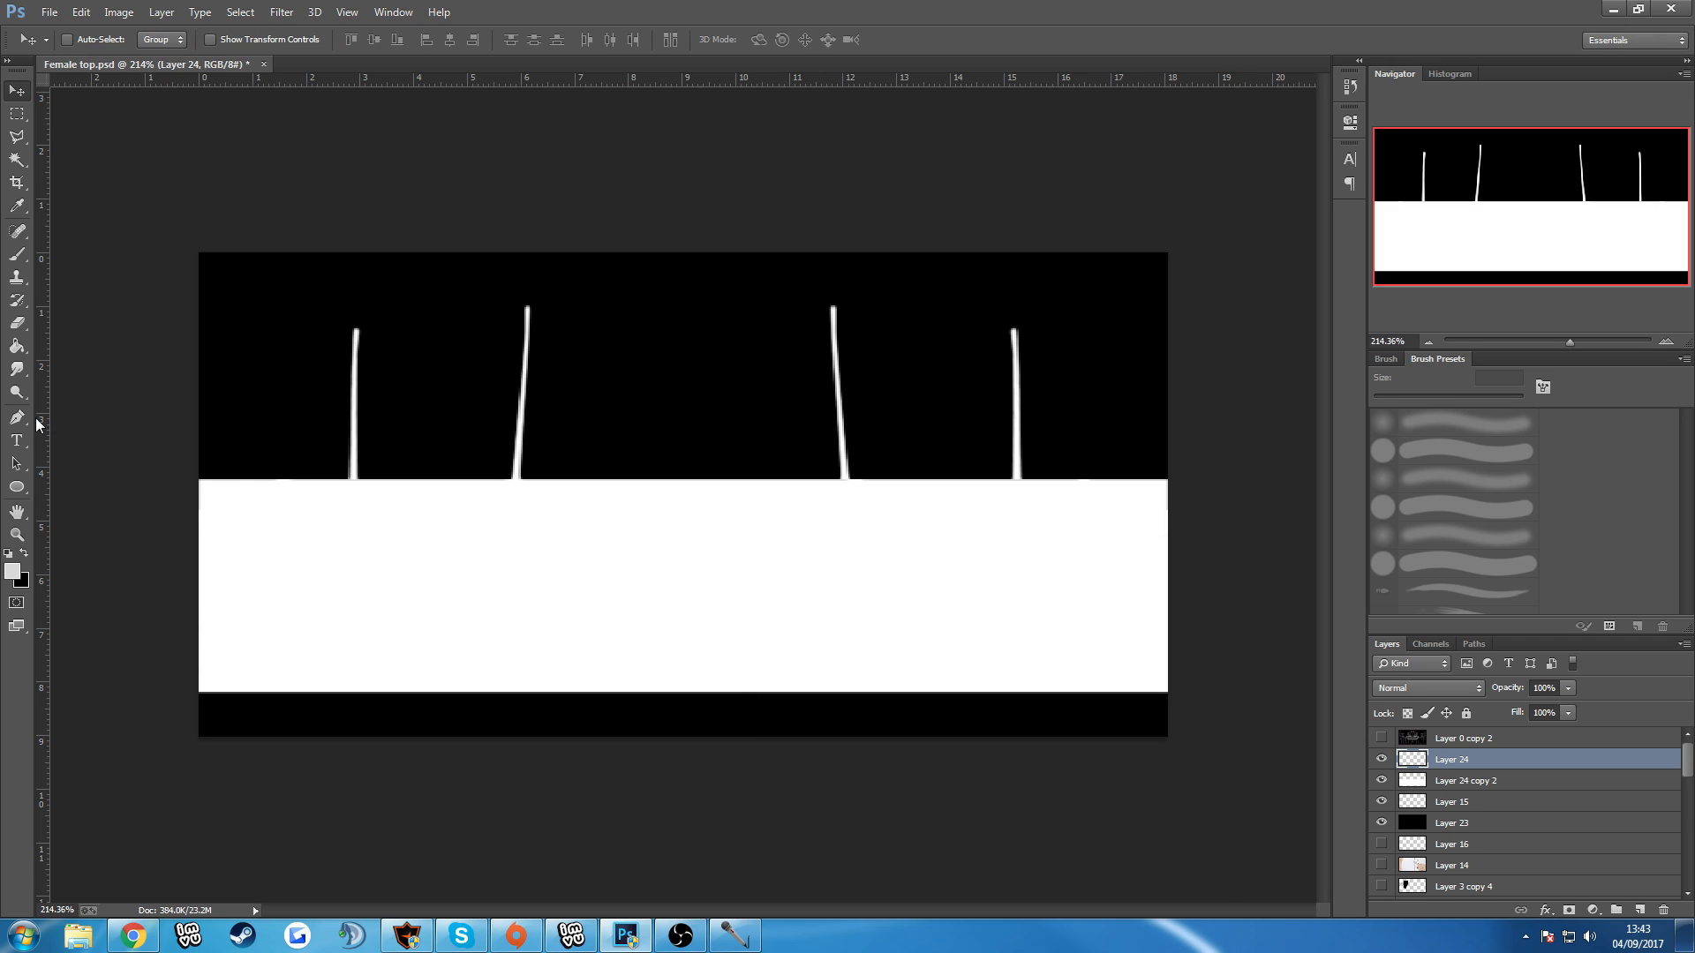
key("b")
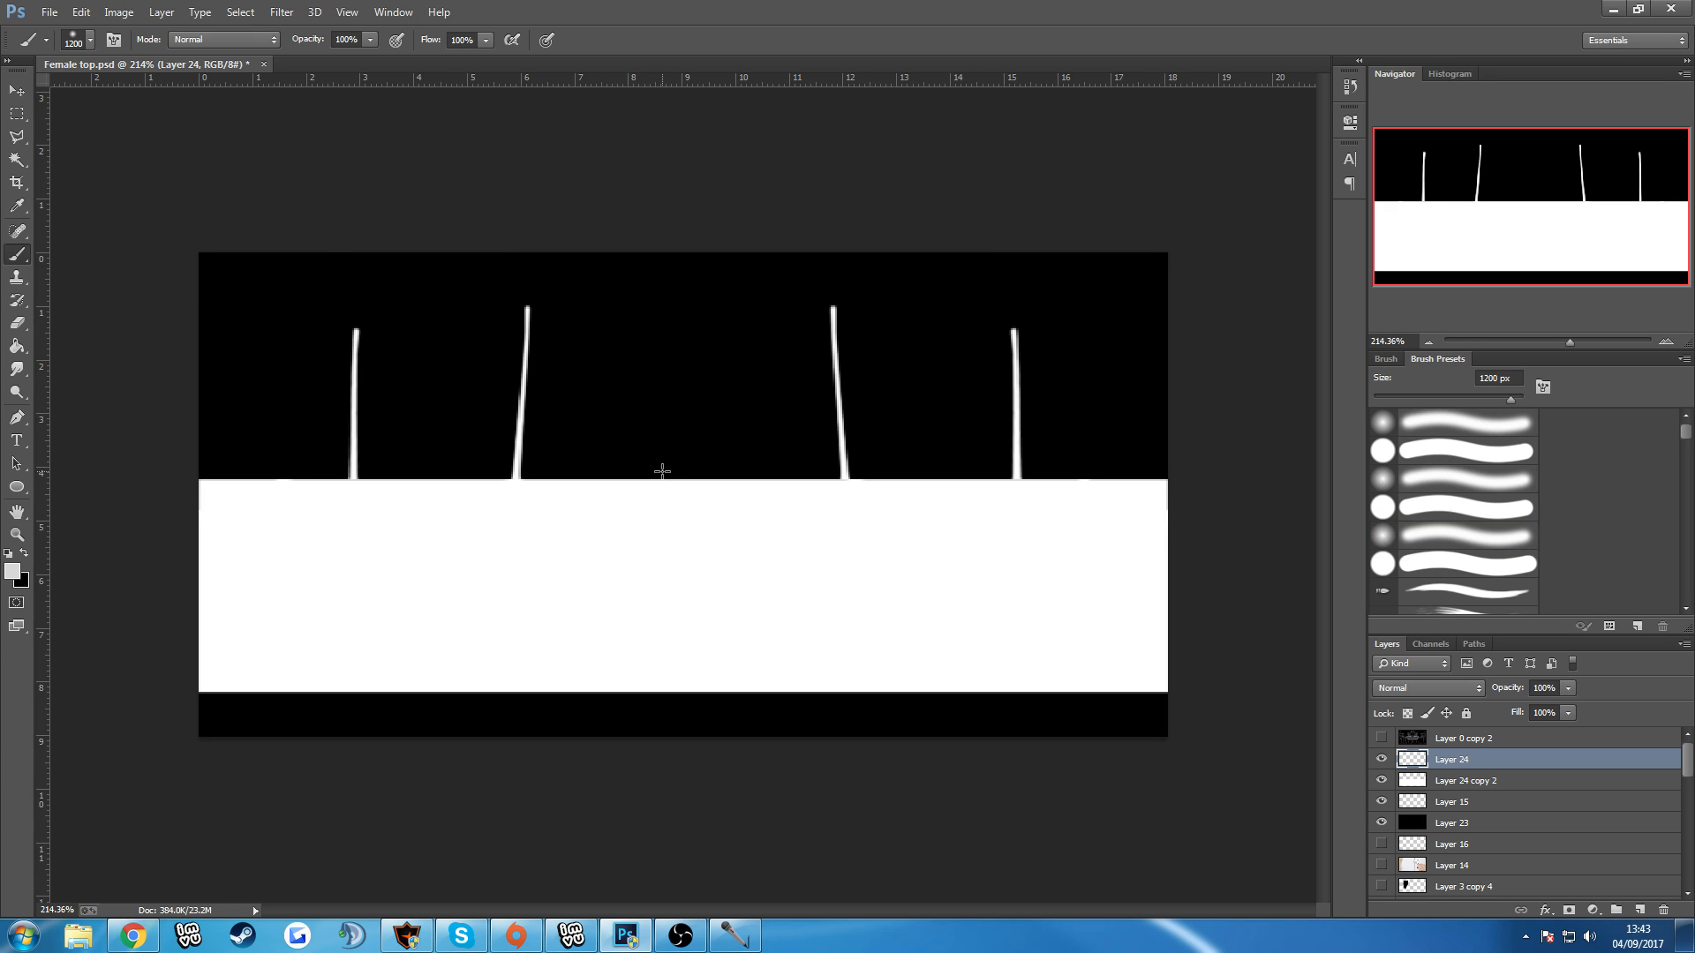
key("bracketleft")
key("bracketleft")
key("bracketleft")
key("bracketleft")
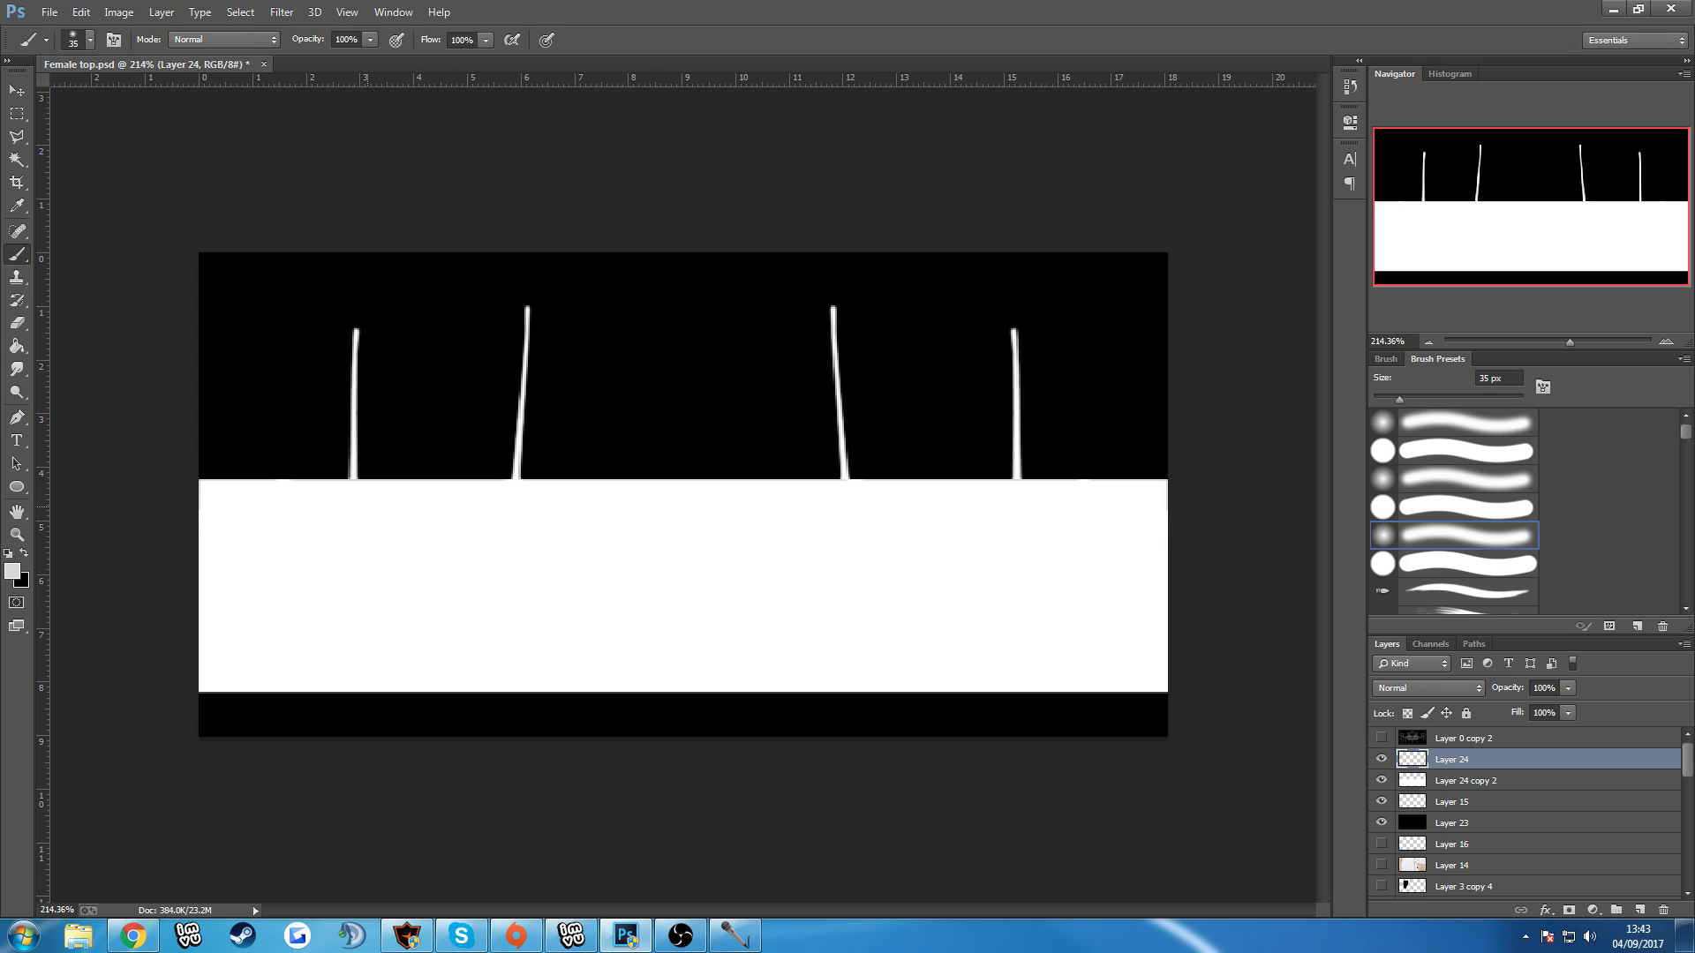
mouse_move(303, 529)
left_mouse_down()
mouse_move(262, 578)
mouse_move(345, 590)
mouse_move(331, 528)
mouse_move(336, 576)
left_mouse_up()
Set the foreground colour to #e7e7e7 and paint over the whole top and its straps, enlarging the soft brush up to 100 px.
left_click(13, 573)
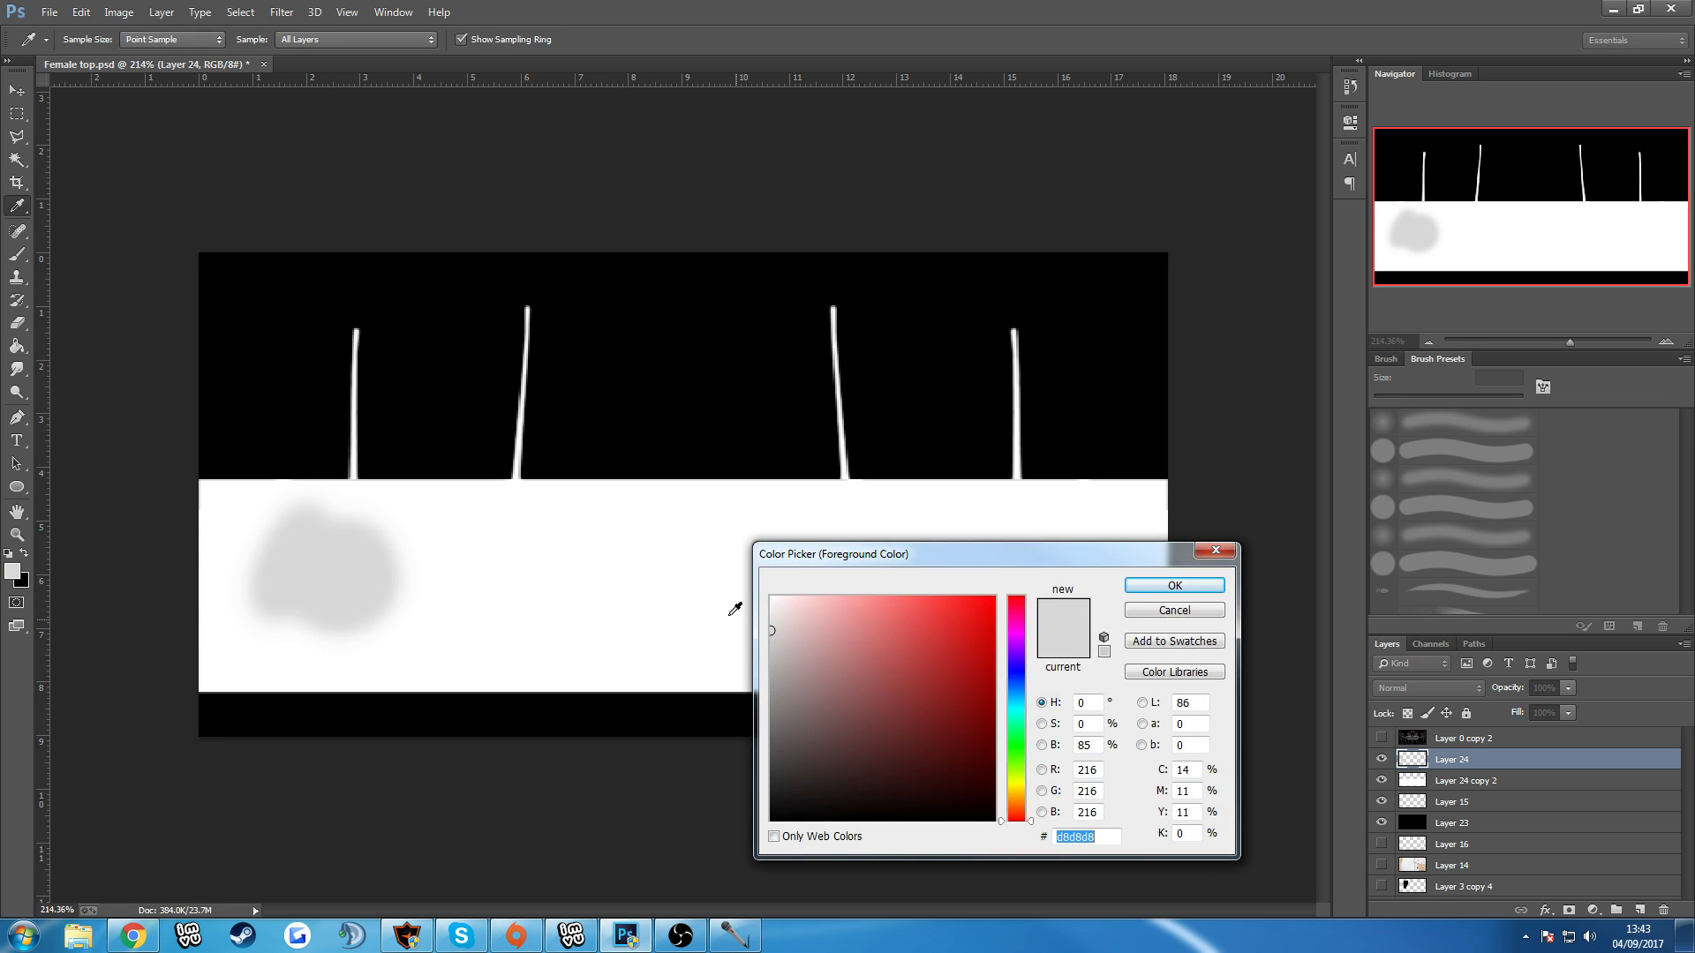
left_click(772, 617)
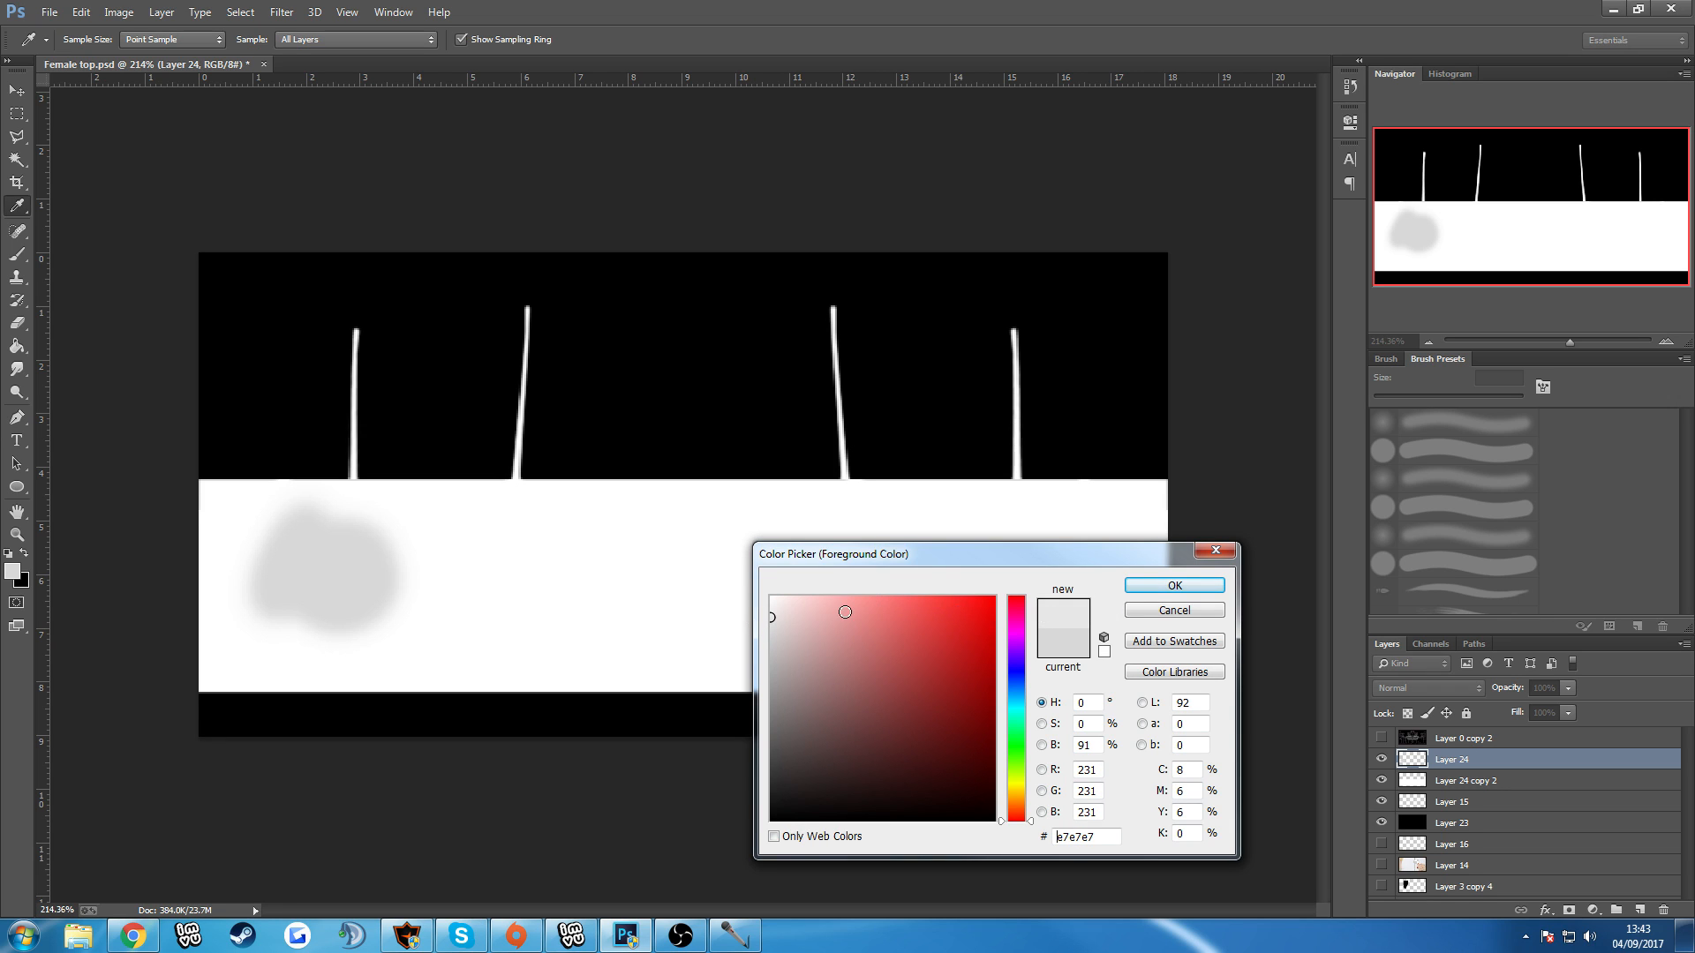
left_click(1174, 585)
mouse_move(329, 529)
left_mouse_down()
mouse_move(305, 590)
mouse_move(358, 619)
mouse_move(318, 586)
left_mouse_up()
key("bracketright")
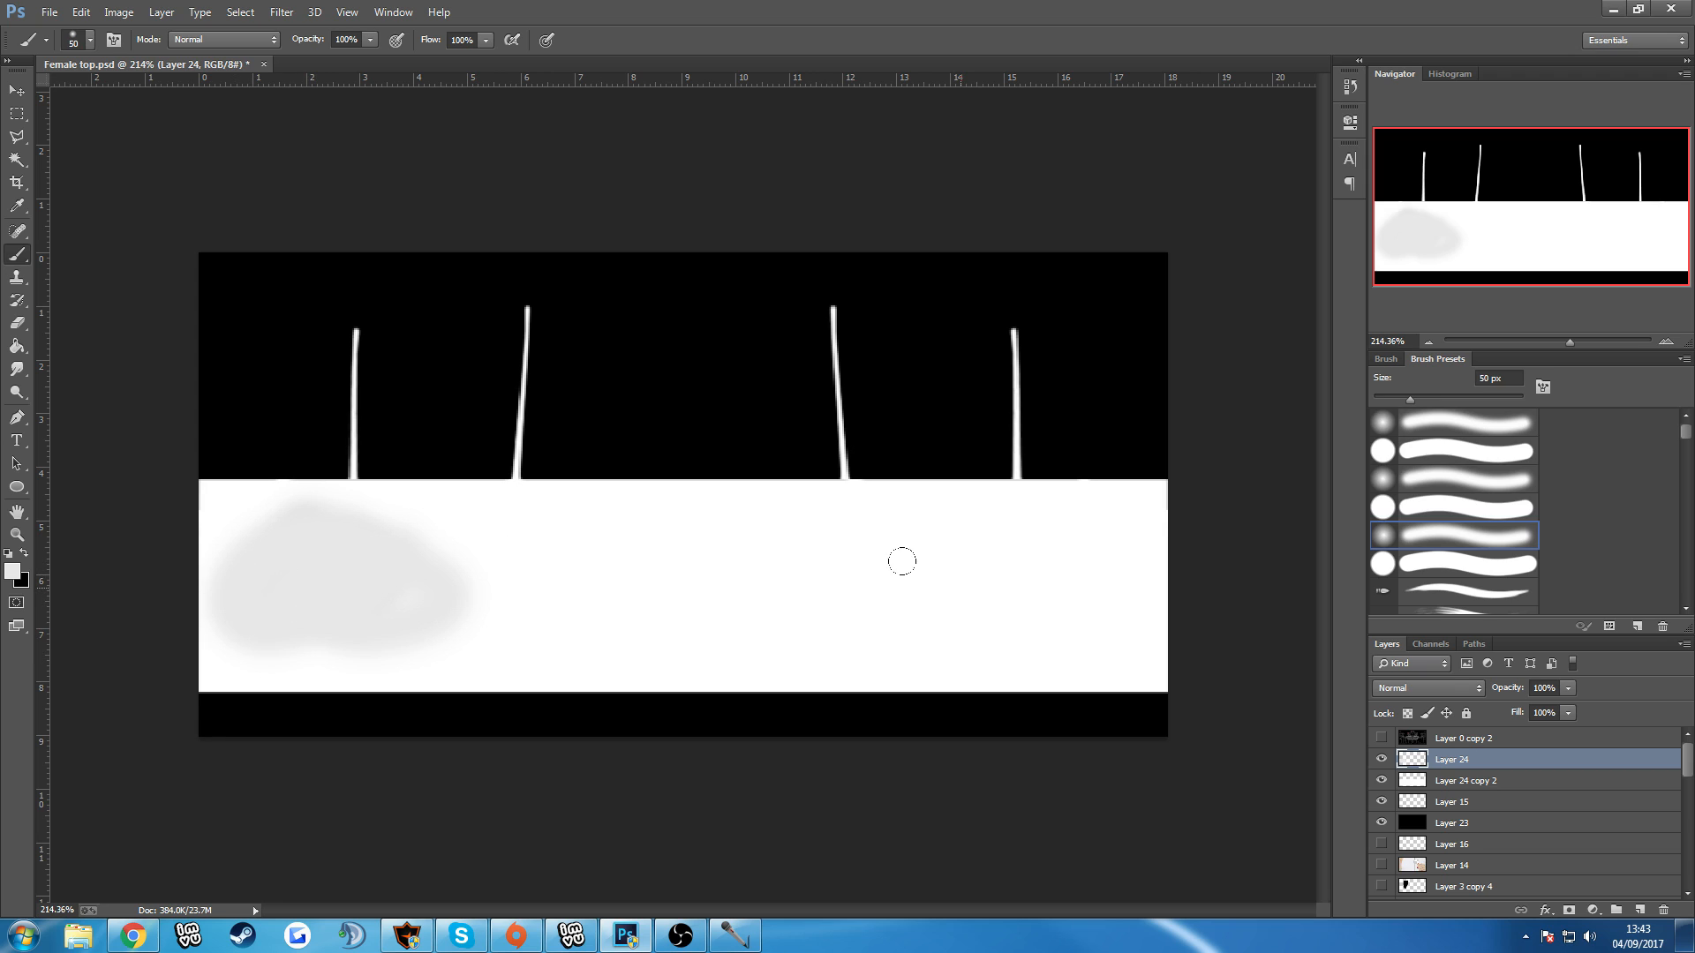
mouse_move(204, 466)
left_mouse_down()
mouse_move(266, 364)
mouse_move(286, 450)
mouse_move(267, 394)
mouse_move(157, 457)
mouse_move(478, 437)
mouse_move(488, 295)
mouse_move(448, 415)
mouse_move(733, 448)
mouse_move(675, 448)
mouse_move(774, 376)
mouse_move(767, 318)
mouse_move(952, 458)
mouse_move(994, 379)
mouse_move(966, 351)
mouse_move(951, 451)
mouse_move(744, 439)
mouse_move(760, 256)
mouse_move(645, 448)
mouse_move(476, 406)
mouse_move(443, 313)
mouse_move(462, 260)
mouse_move(350, 480)
mouse_move(252, 514)
mouse_move(229, 586)
mouse_move(593, 584)
mouse_move(141, 595)
mouse_move(1052, 614)
mouse_move(1062, 514)
mouse_move(1086, 538)
mouse_move(882, 442)
mouse_move(1068, 584)
mouse_move(651, 624)
mouse_move(372, 600)
mouse_move(713, 565)
mouse_move(160, 413)
mouse_move(195, 485)
mouse_move(619, 605)
mouse_move(330, 490)
mouse_move(645, 597)
left_mouse_up()
Clip the grey paint layer to Layer 24 copy 2 and add a second clipped layer above it as the active layer.
left_click(1447, 767, "alt")
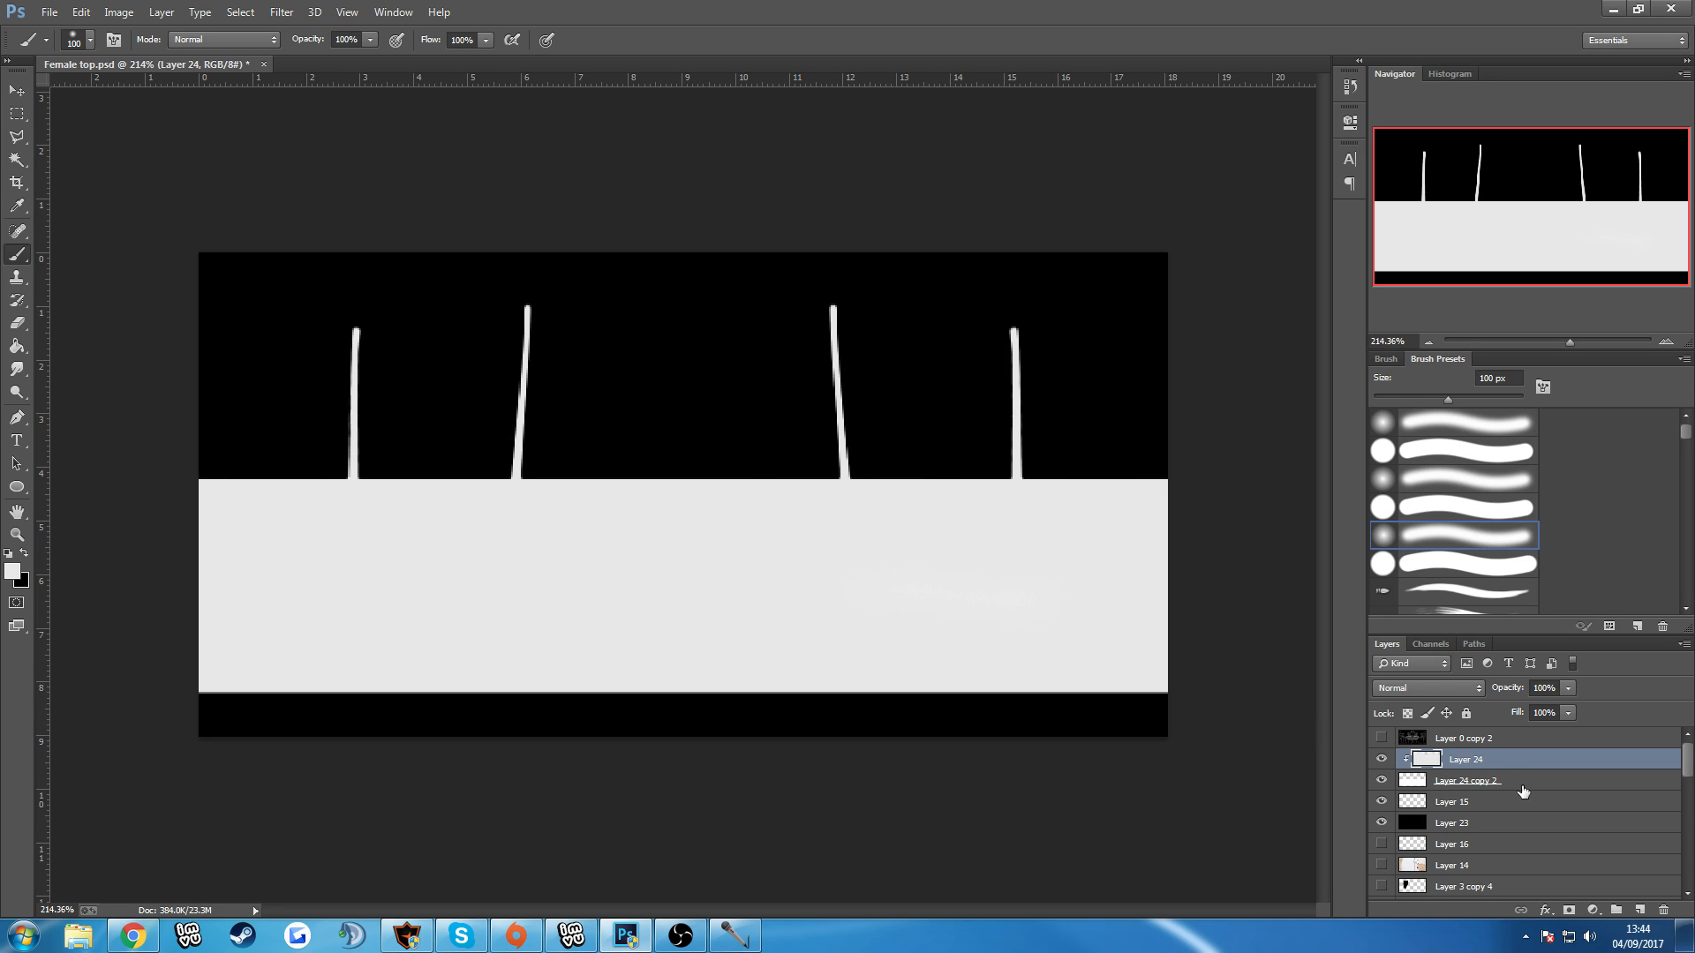
left_click(1638, 910)
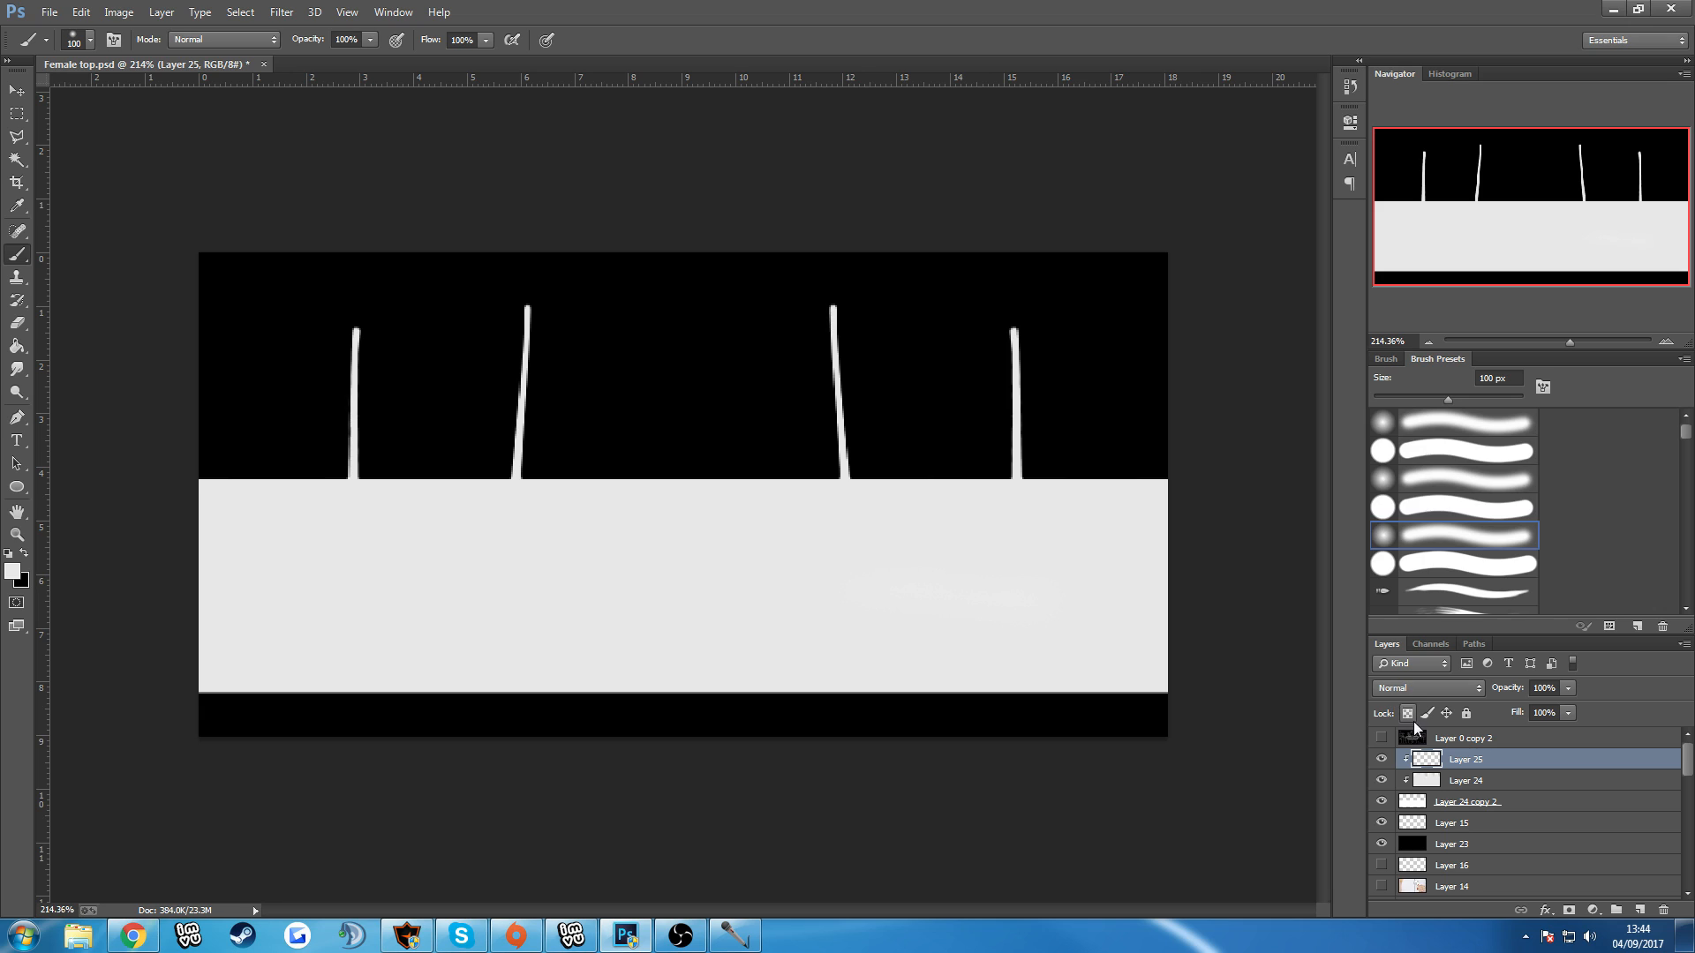
left_click(1383, 739)
left_click(1381, 737)
left_click(1470, 791)
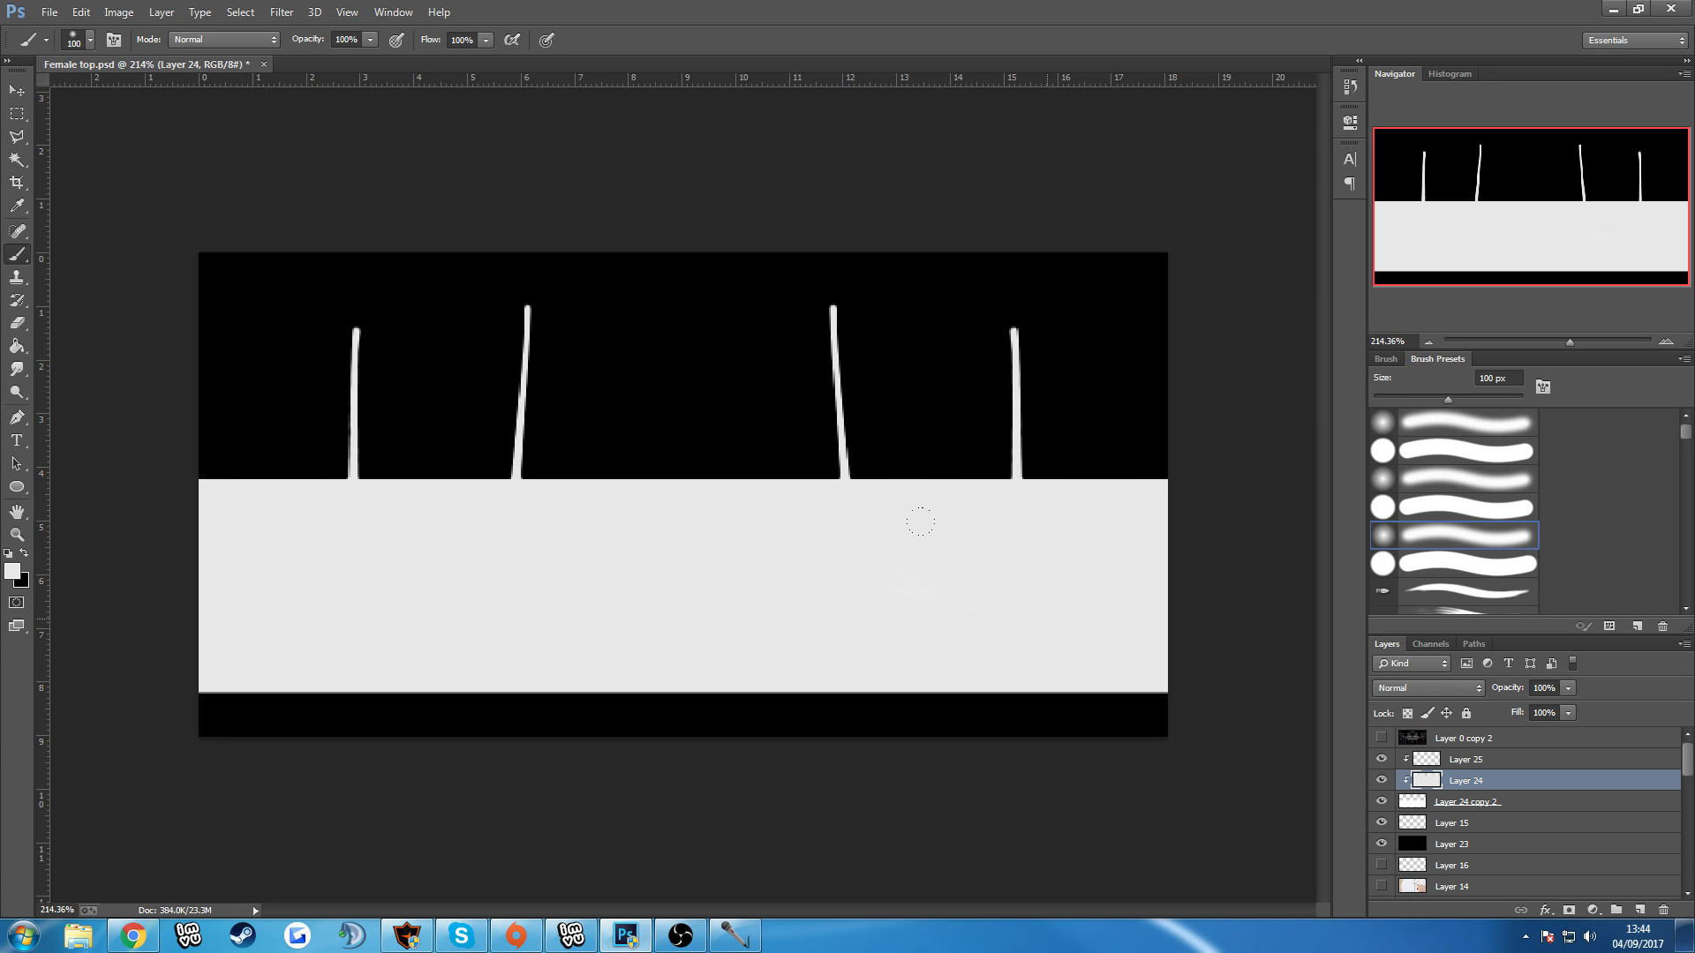
left_click(1490, 768)
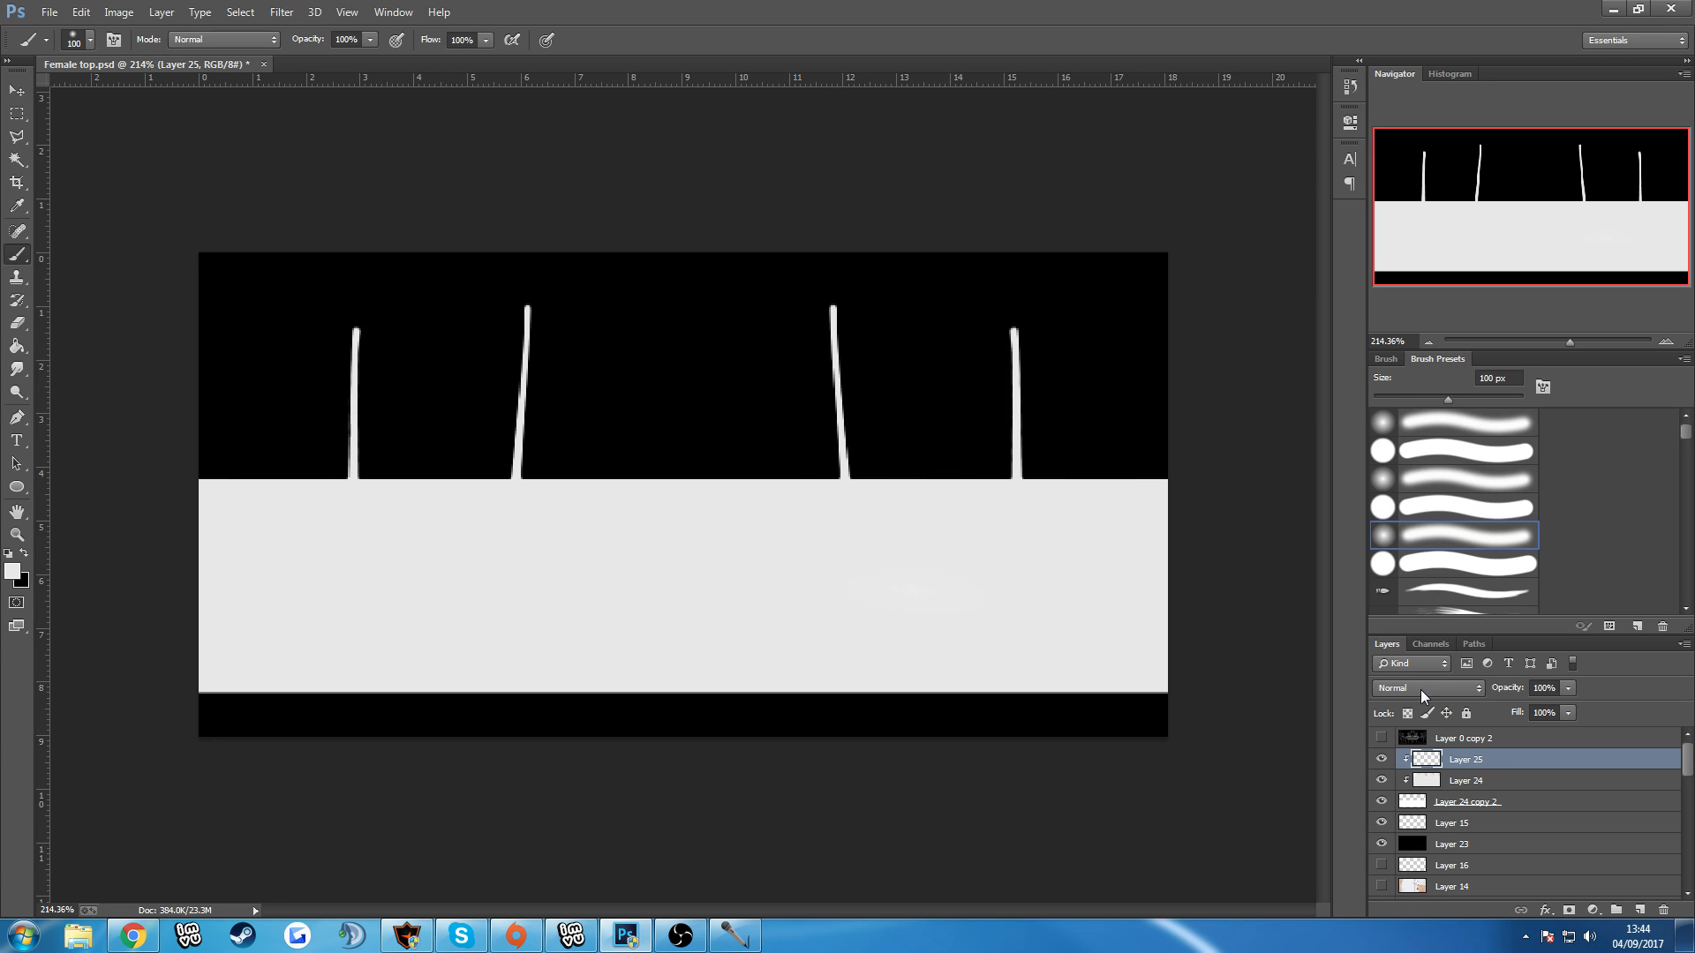
Show the UV wireframe and paint short horizontal black fold lines between the breasts with a soft 3 px brush.
left_click(30, 554)
key("bracketright")
left_click(1381, 738)
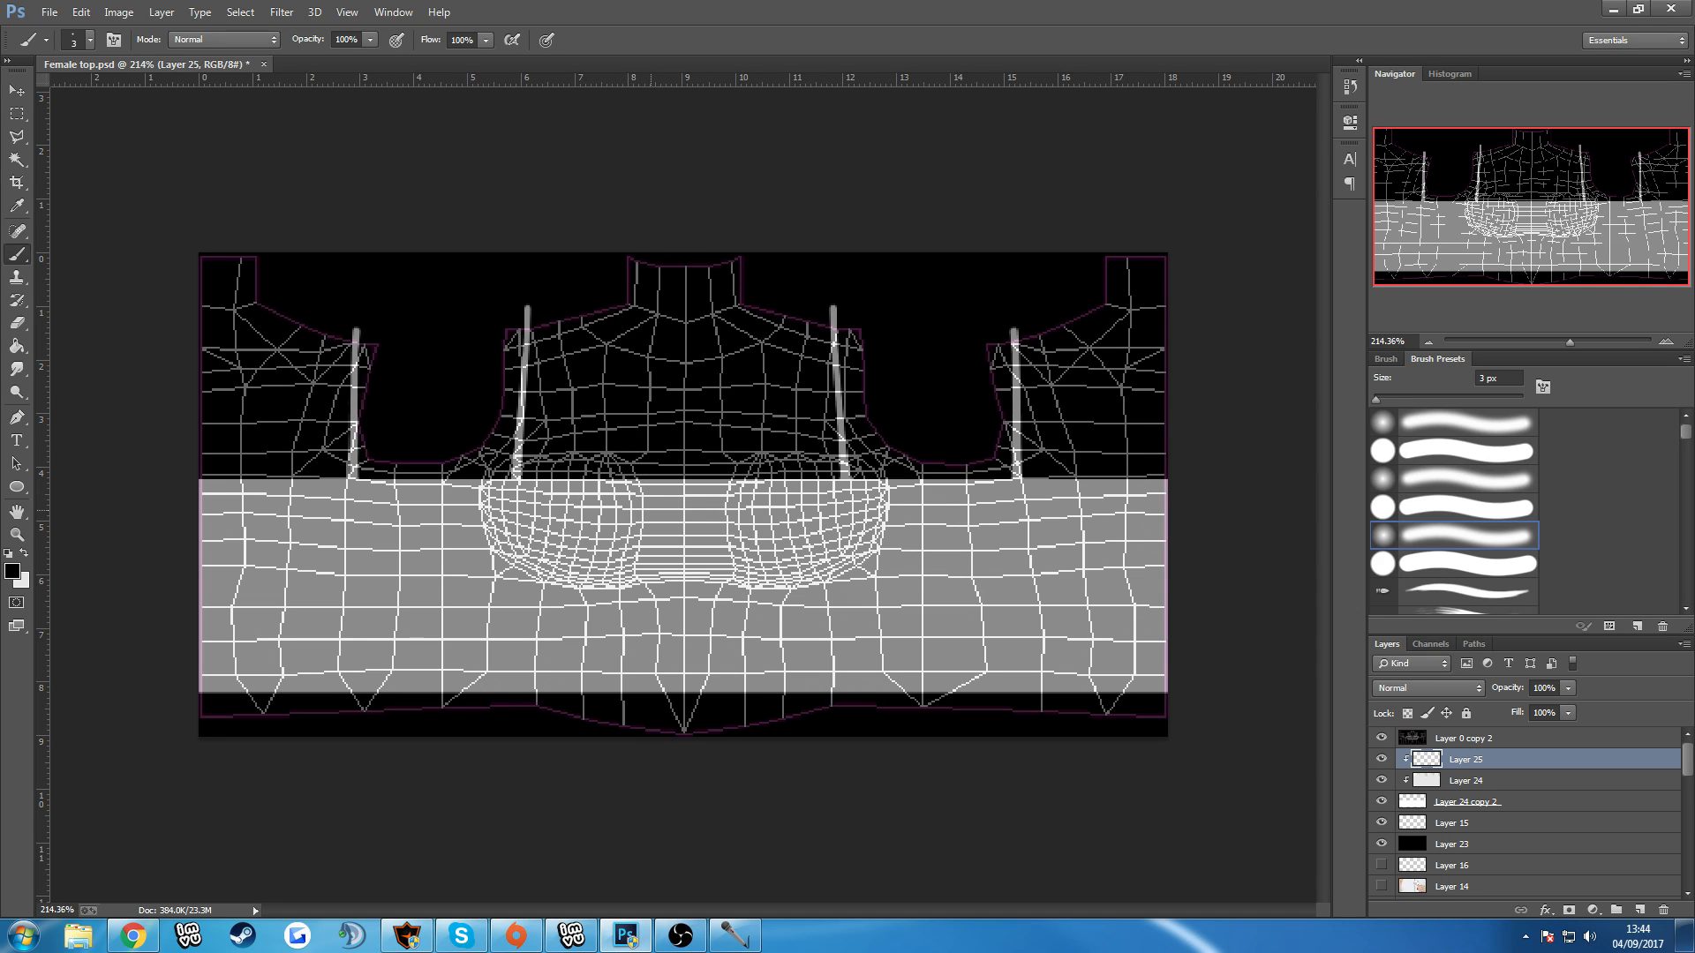
mouse_move(633, 502)
left_mouse_down()
mouse_move(720, 502)
mouse_move(672, 541)
mouse_move(717, 556)
left_mouse_up()
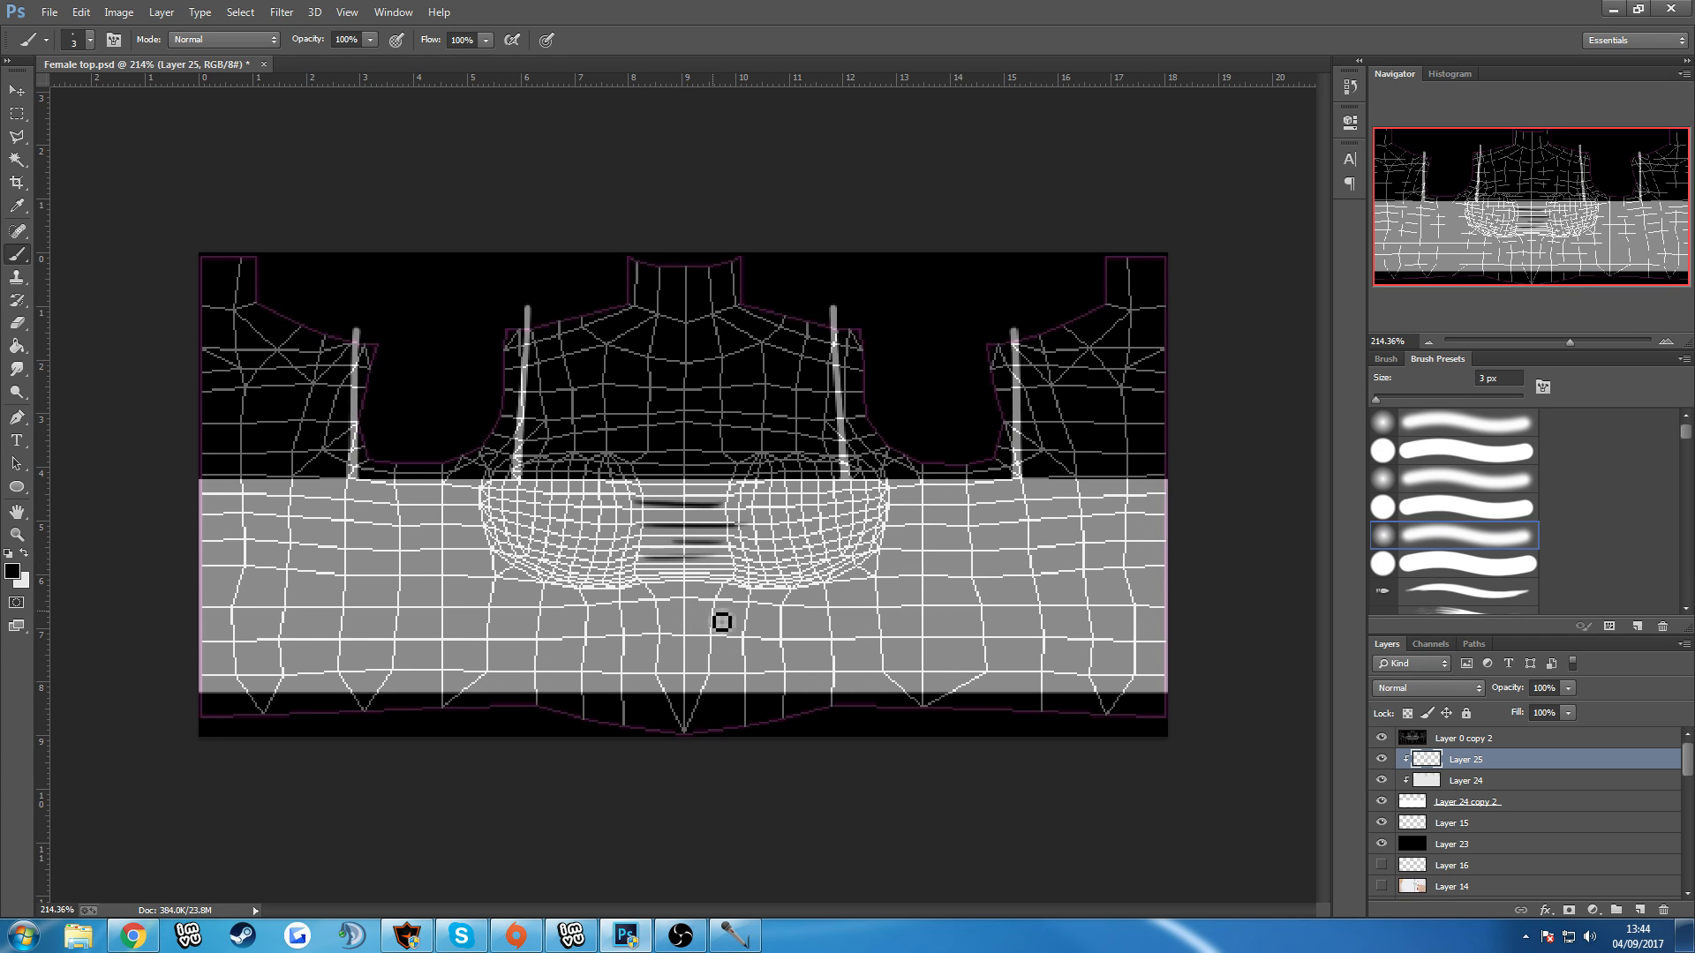
Paint black curved creases along the lower outer edge of each breast and short fold lines just beneath the bust.
mouse_move(491, 533)
left_mouse_down()
mouse_move(507, 572)
mouse_move(565, 596)
left_mouse_up()
key("ctrl+z")
mouse_move(495, 545)
left_mouse_down()
mouse_move(561, 586)
mouse_move(538, 590)
left_mouse_up()
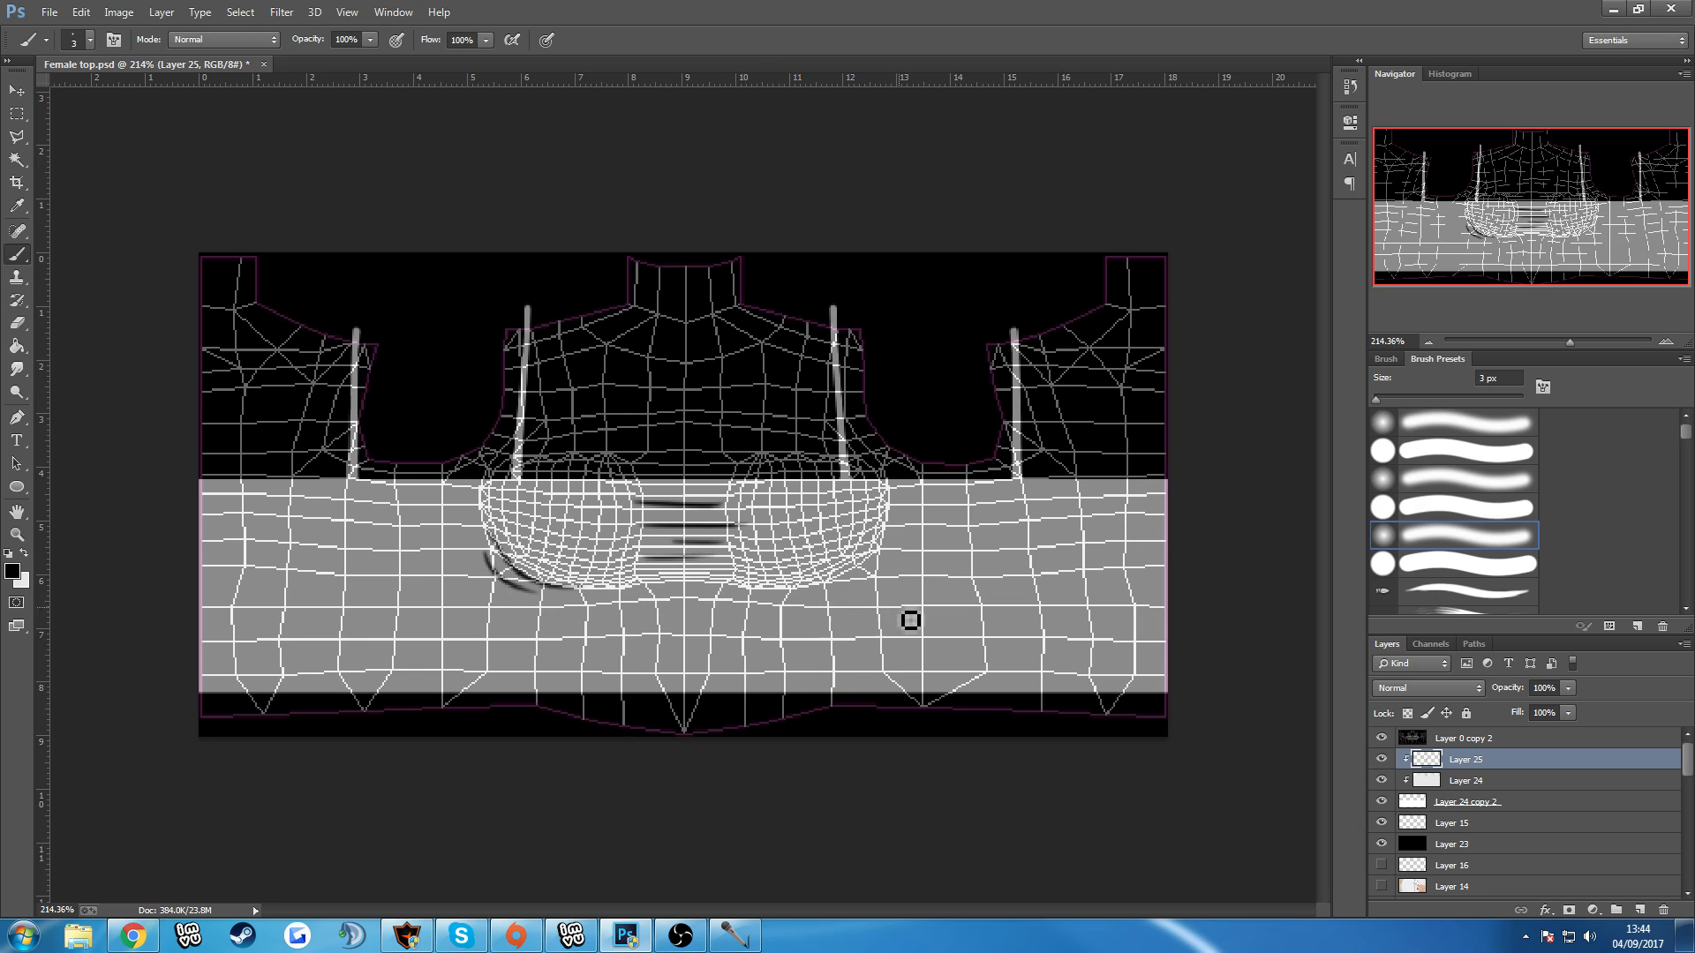
mouse_move(885, 541)
left_mouse_down()
mouse_move(807, 584)
mouse_move(834, 589)
left_mouse_up()
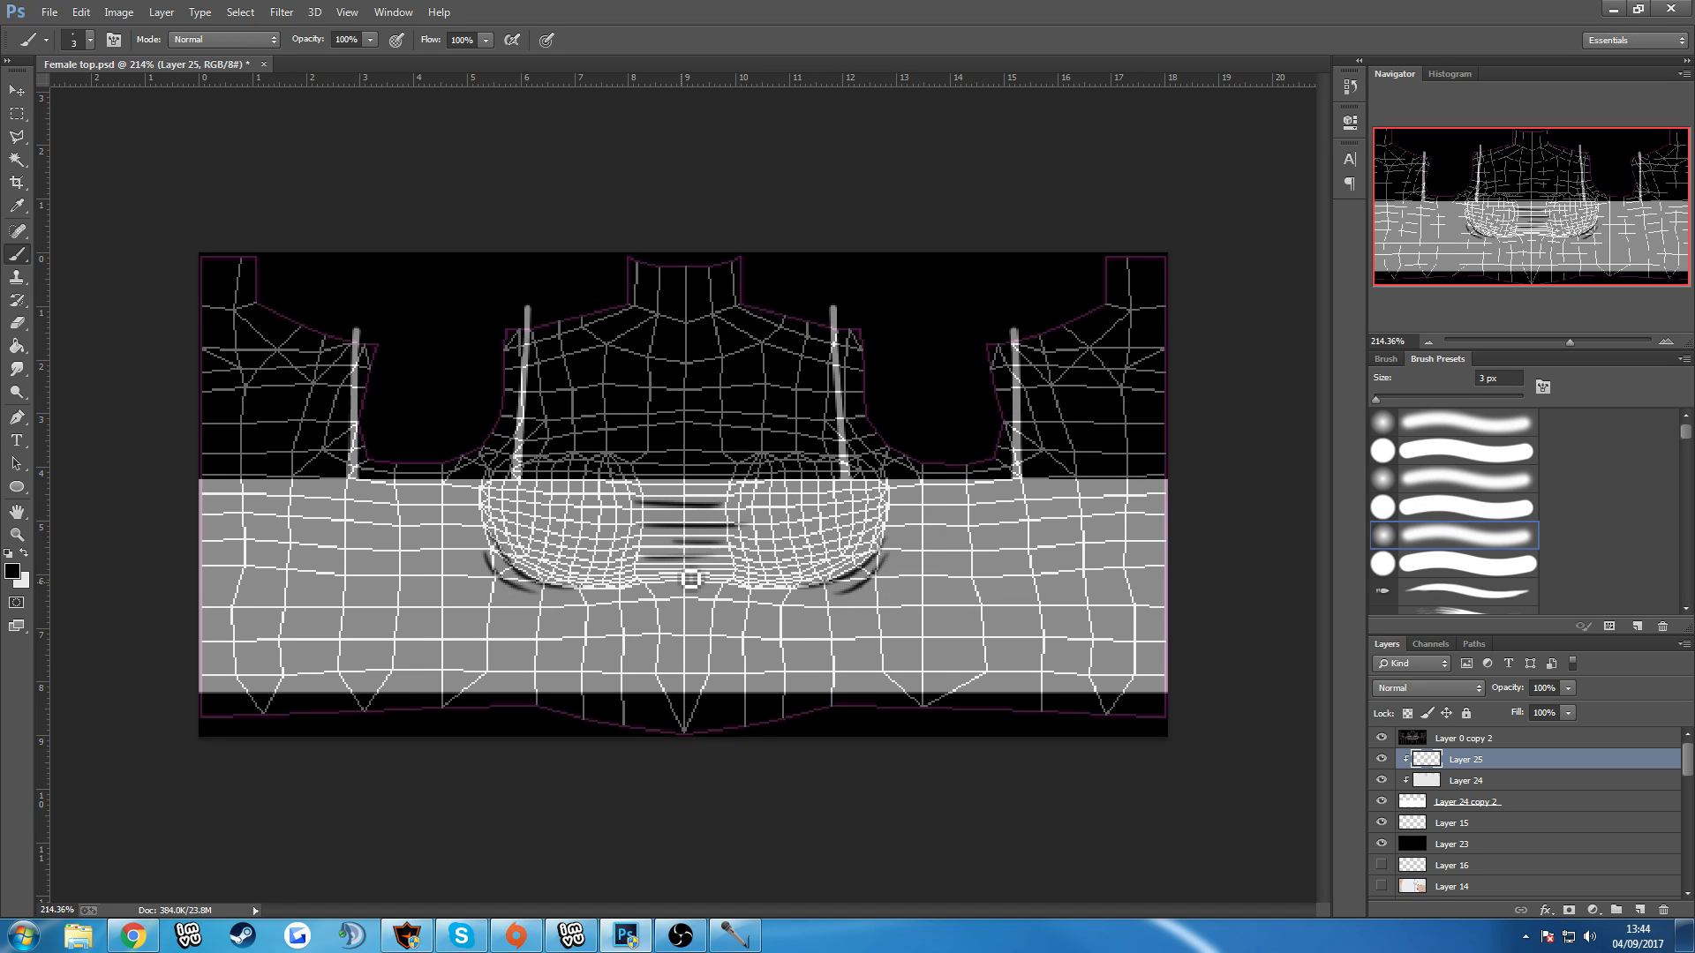
left_click_drag(617, 600, 780, 607)
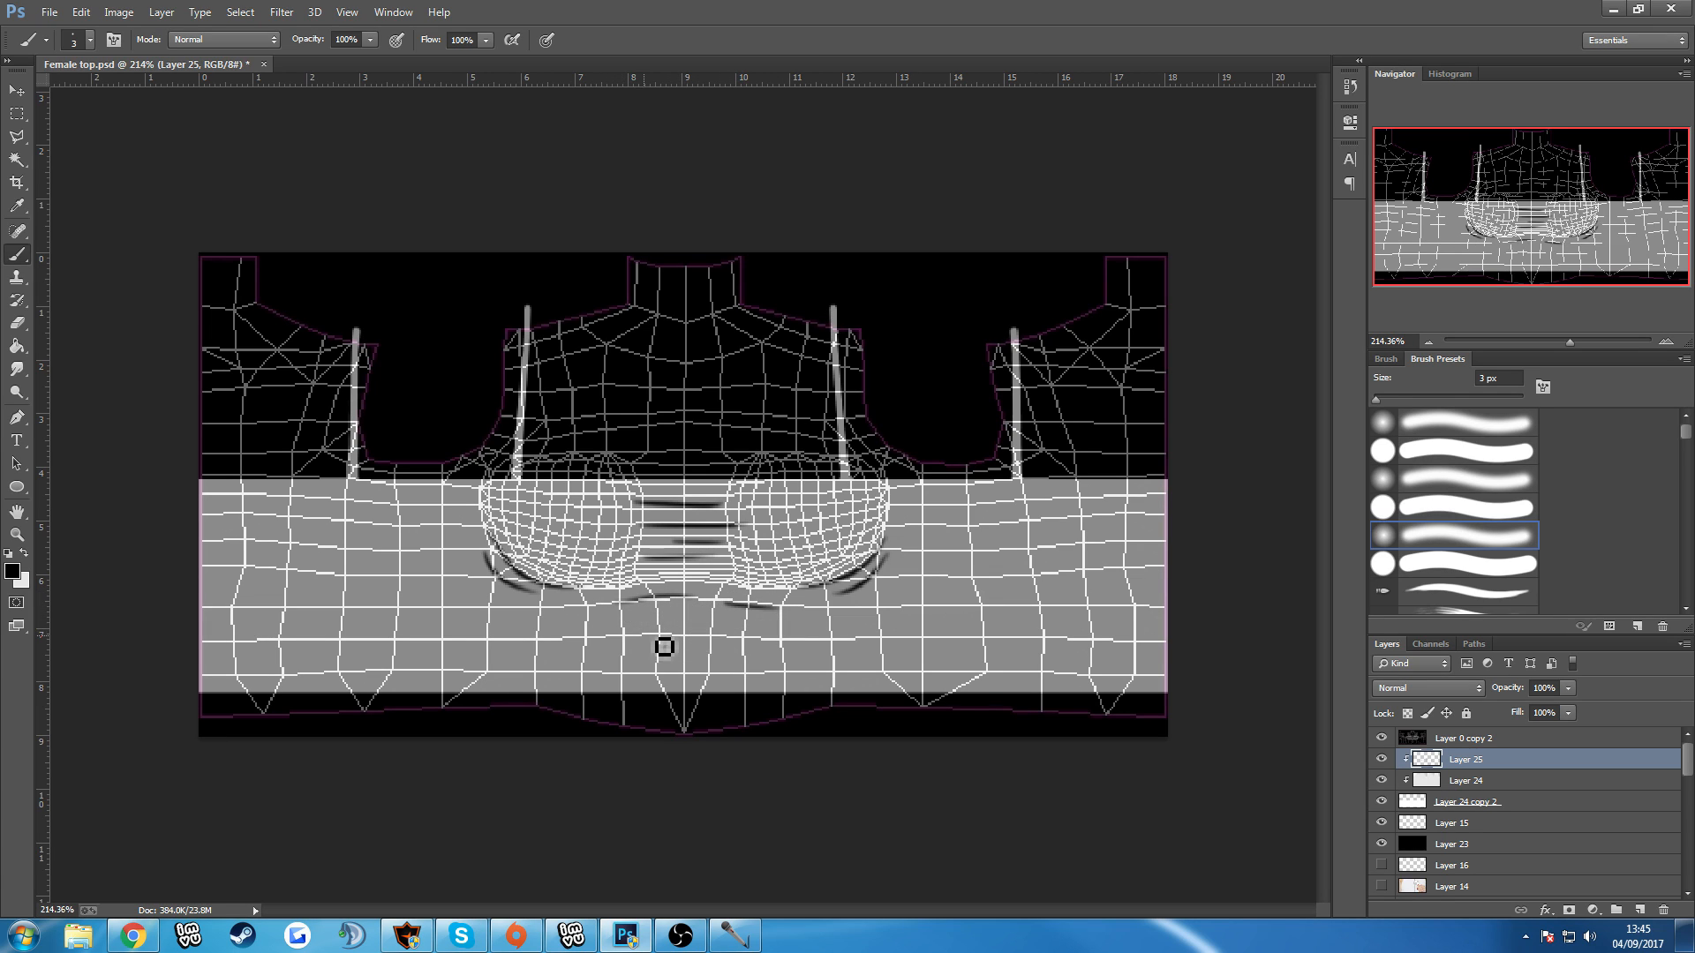
Paint two short black fold lines across the lower stomach, redoing the one on the right as a shallow downward curve.
left_click_drag(603, 633, 827, 650)
key("ctrl+z")
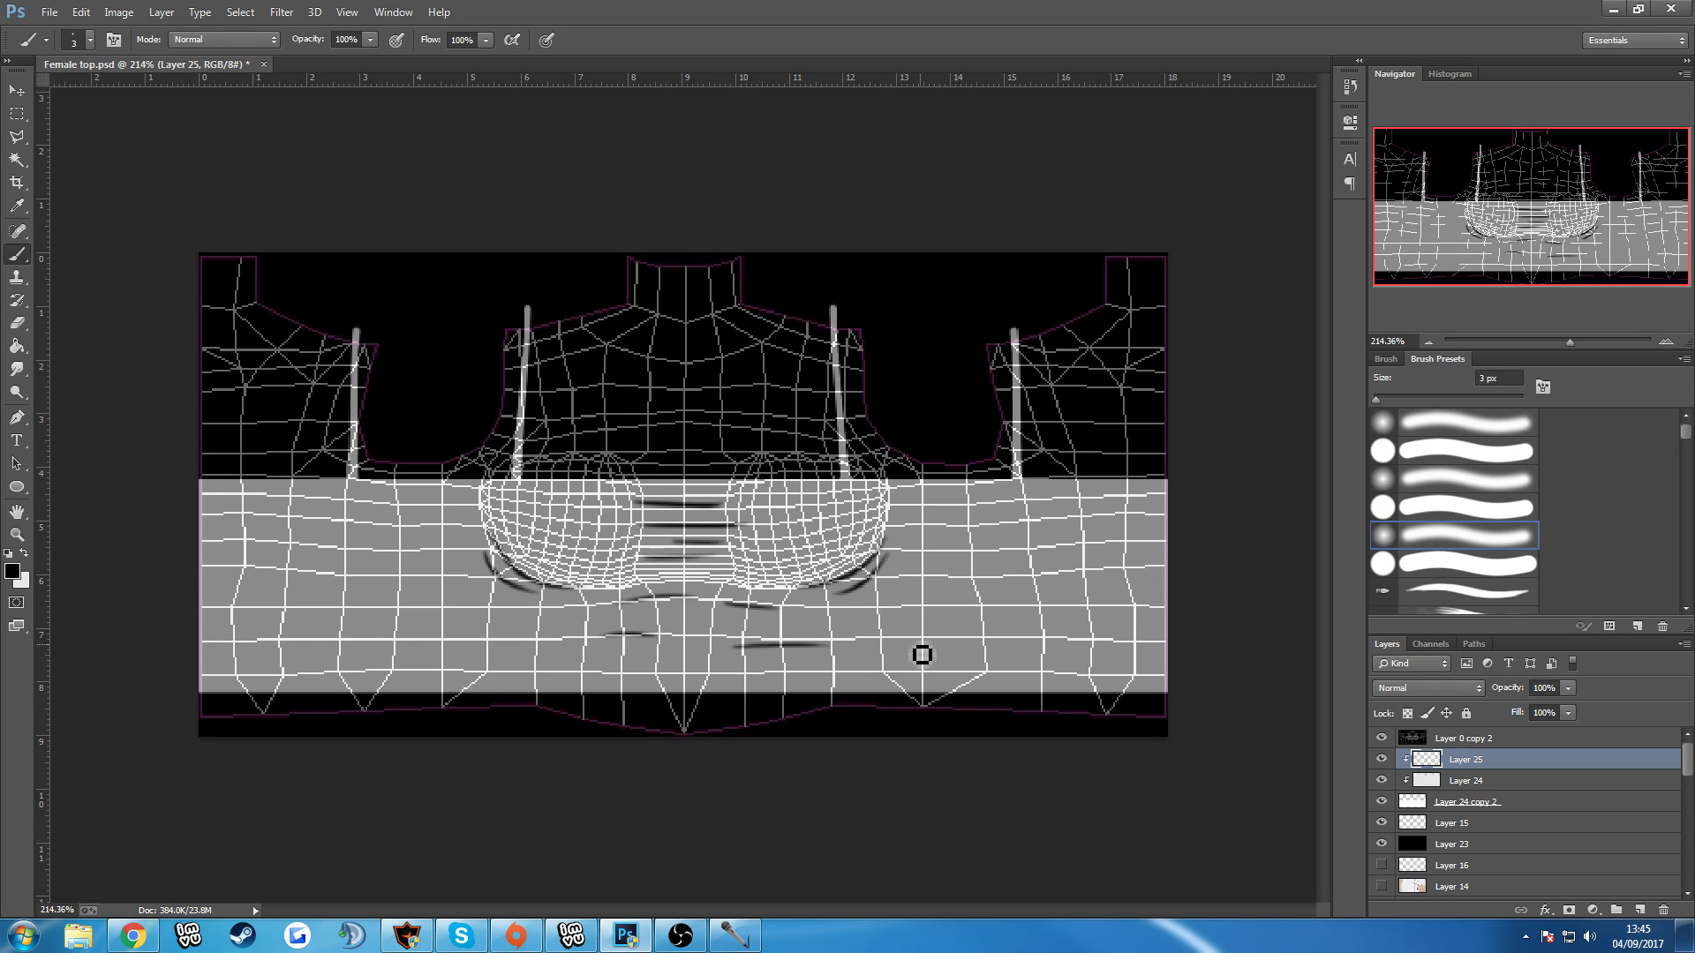
key("ctrl+z")
key("ctrl+z")
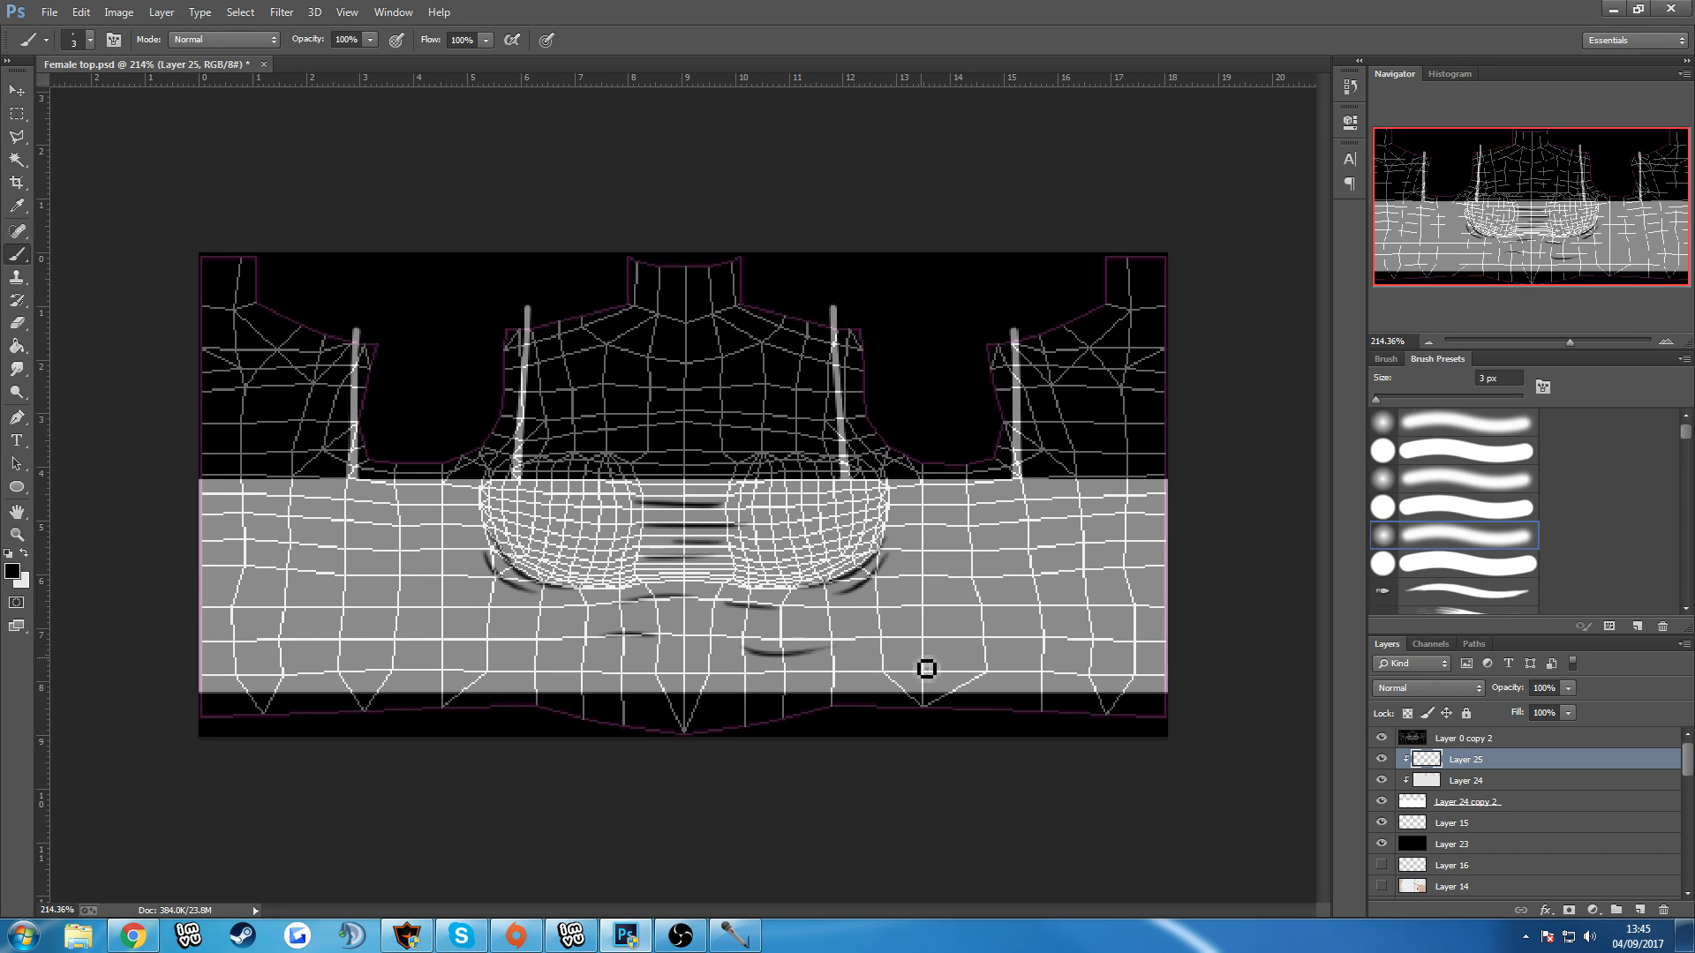
Paint long curved creases down both sides of the torso and short folds under each arm, and hide the UV wireframe layer.
mouse_move(950, 548)
left_mouse_down()
mouse_move(888, 664)
mouse_move(918, 680)
left_mouse_up()
left_click_drag(971, 487, 990, 623)
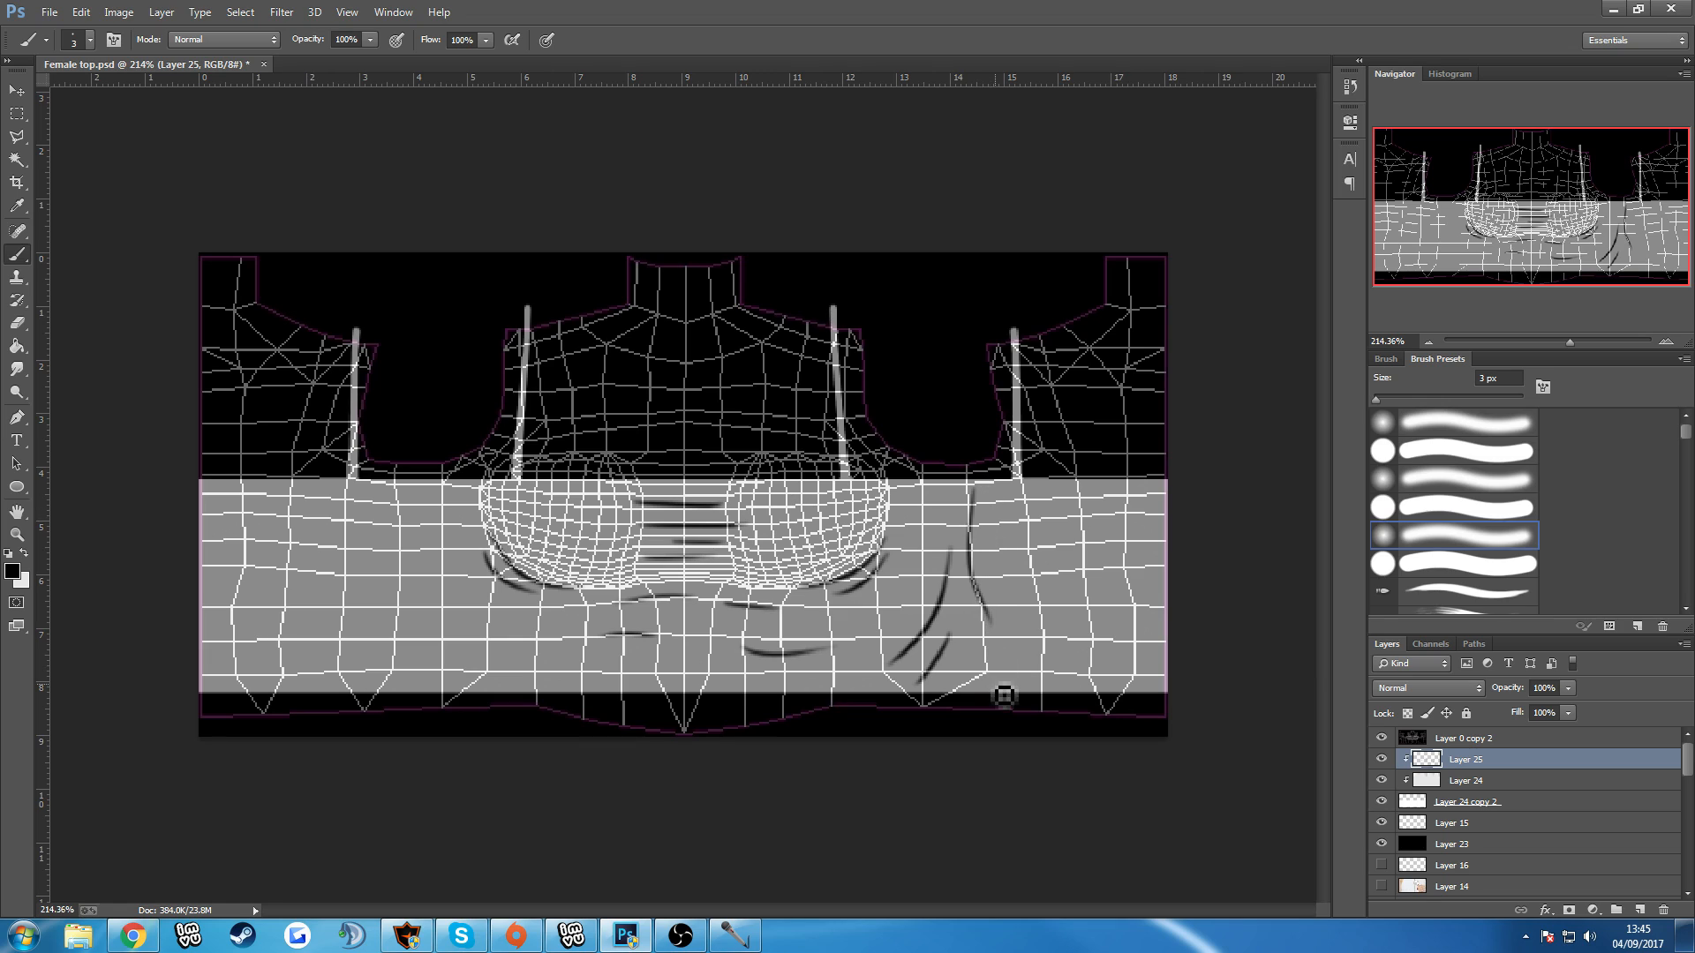
mouse_move(378, 502)
left_mouse_down()
mouse_move(412, 666)
mouse_move(402, 646)
mouse_move(420, 677)
left_mouse_up()
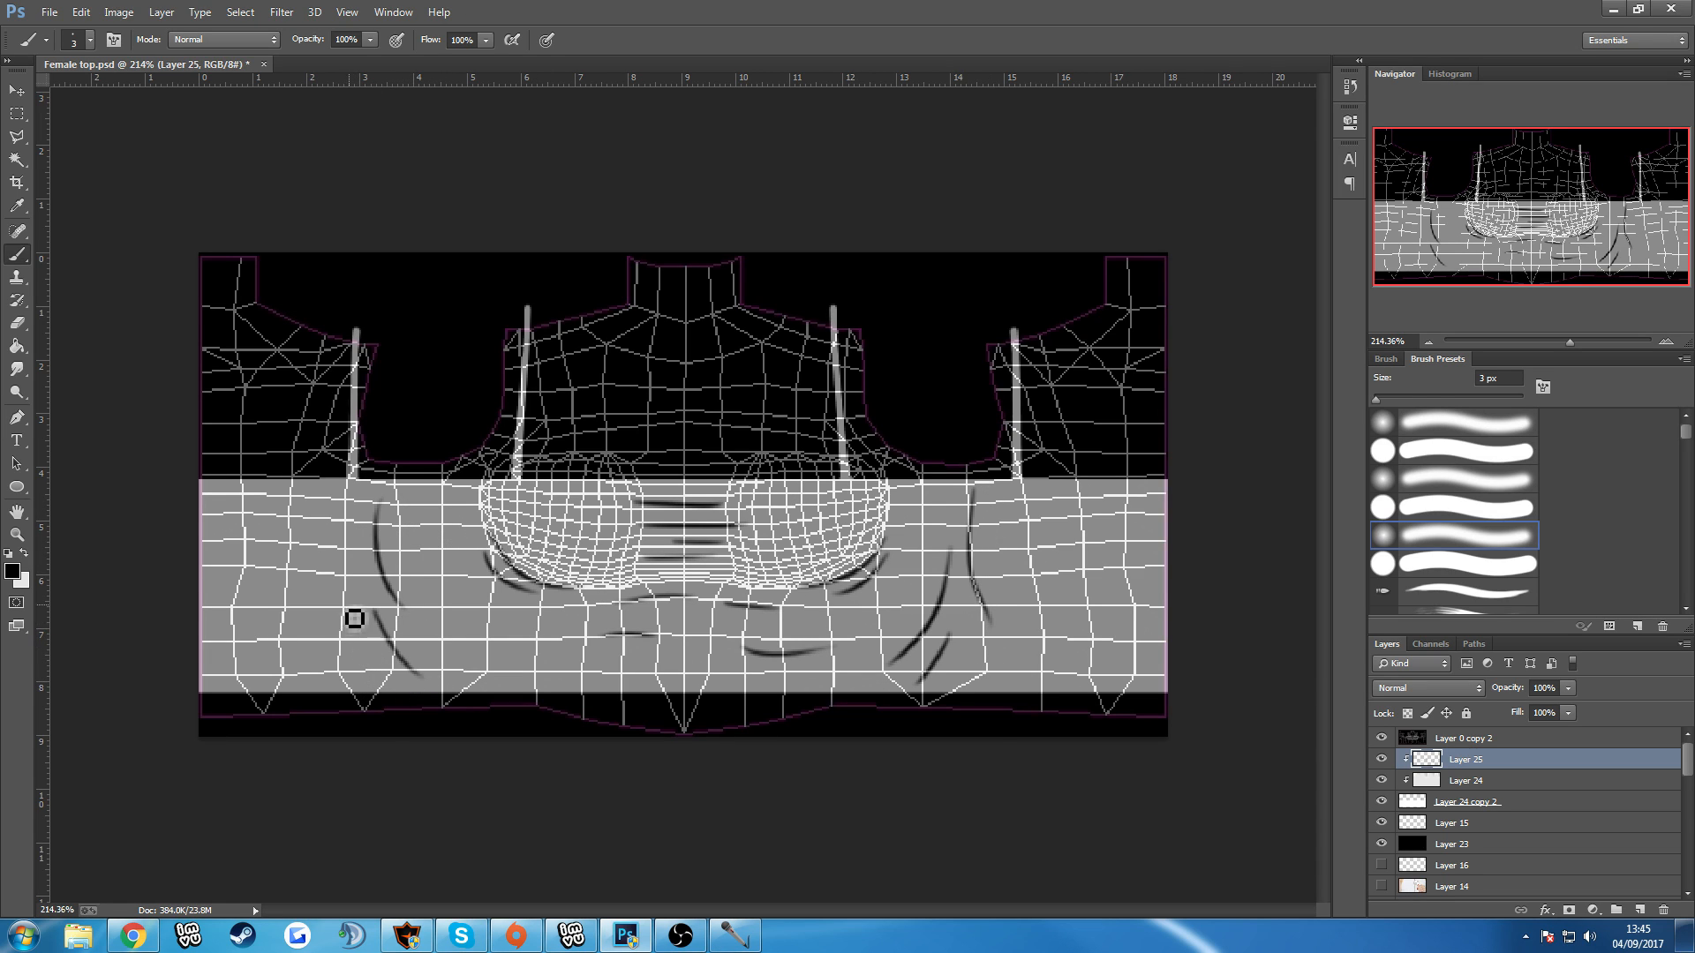
left_click_drag(344, 593, 303, 663)
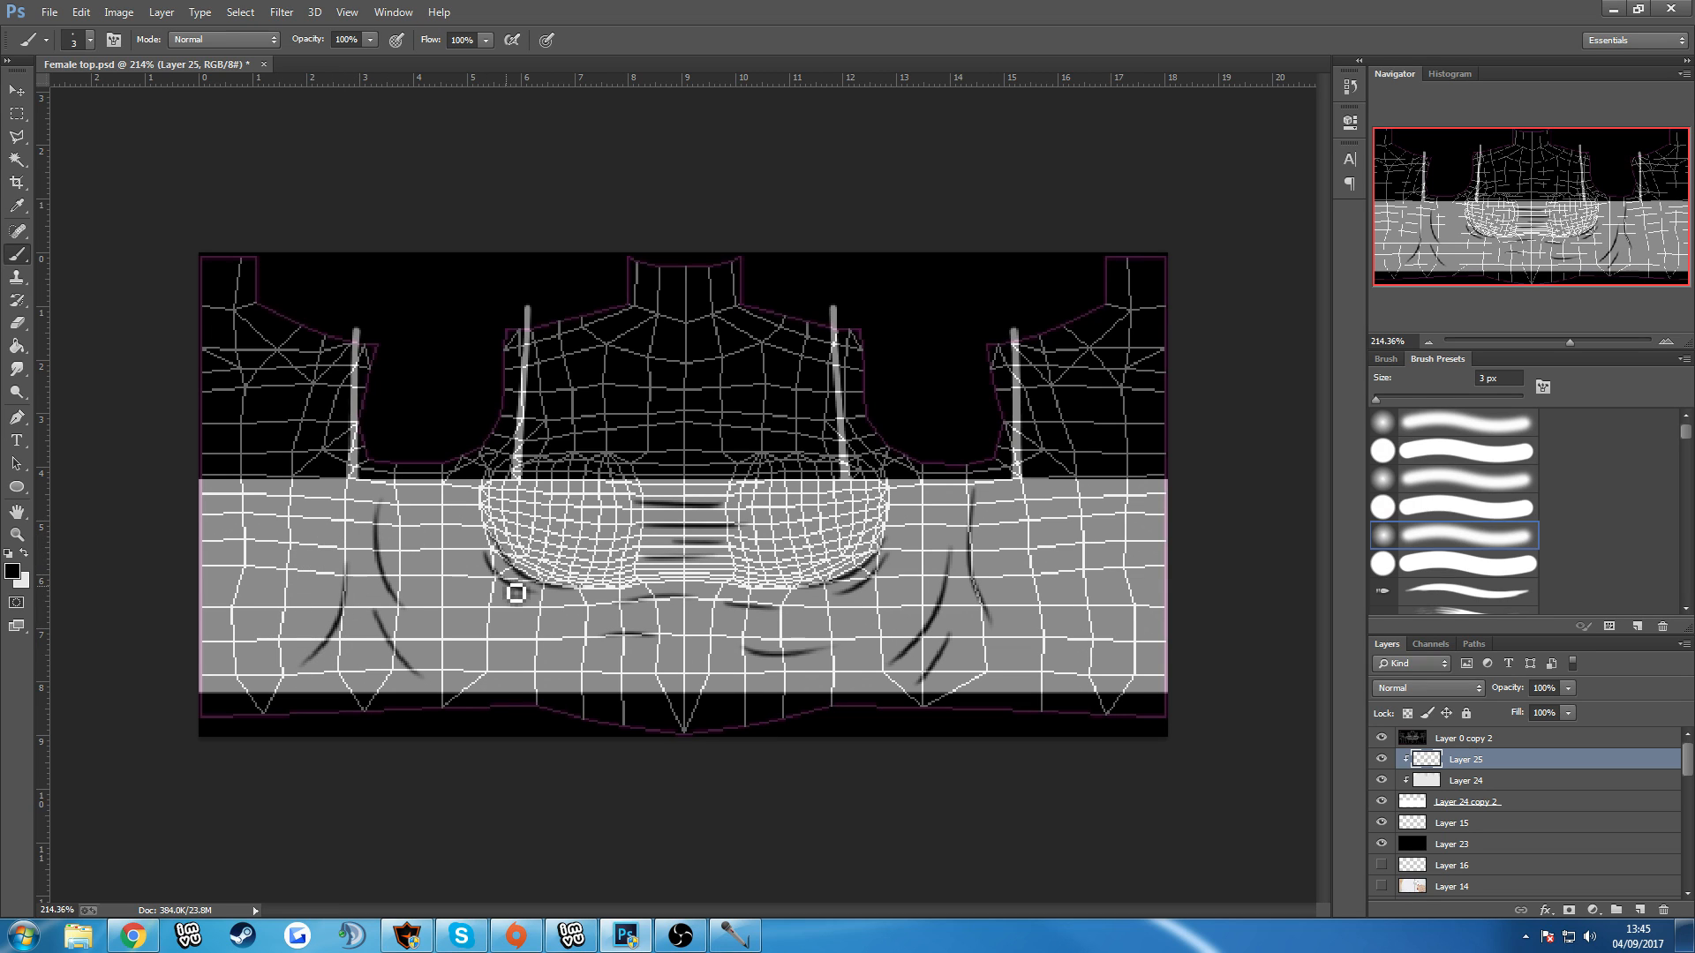
left_click_drag(400, 499, 458, 511)
left_click_drag(915, 490, 954, 495)
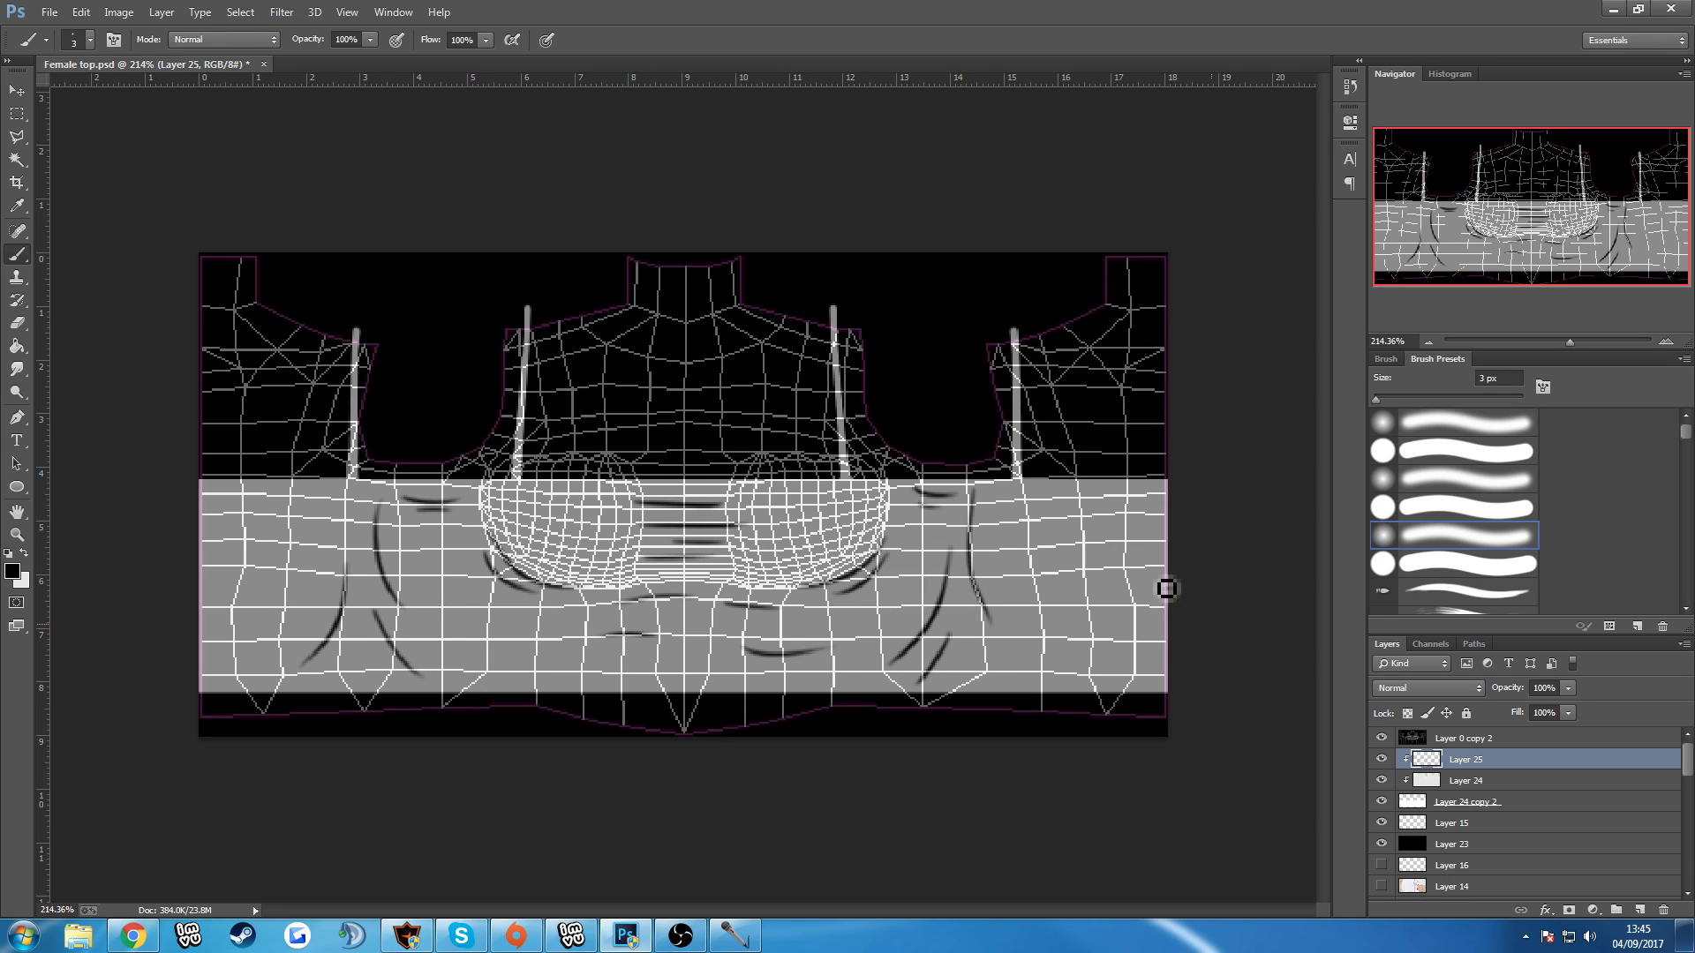
left_click(1381, 739)
scroll(839, 624, "down", 1)
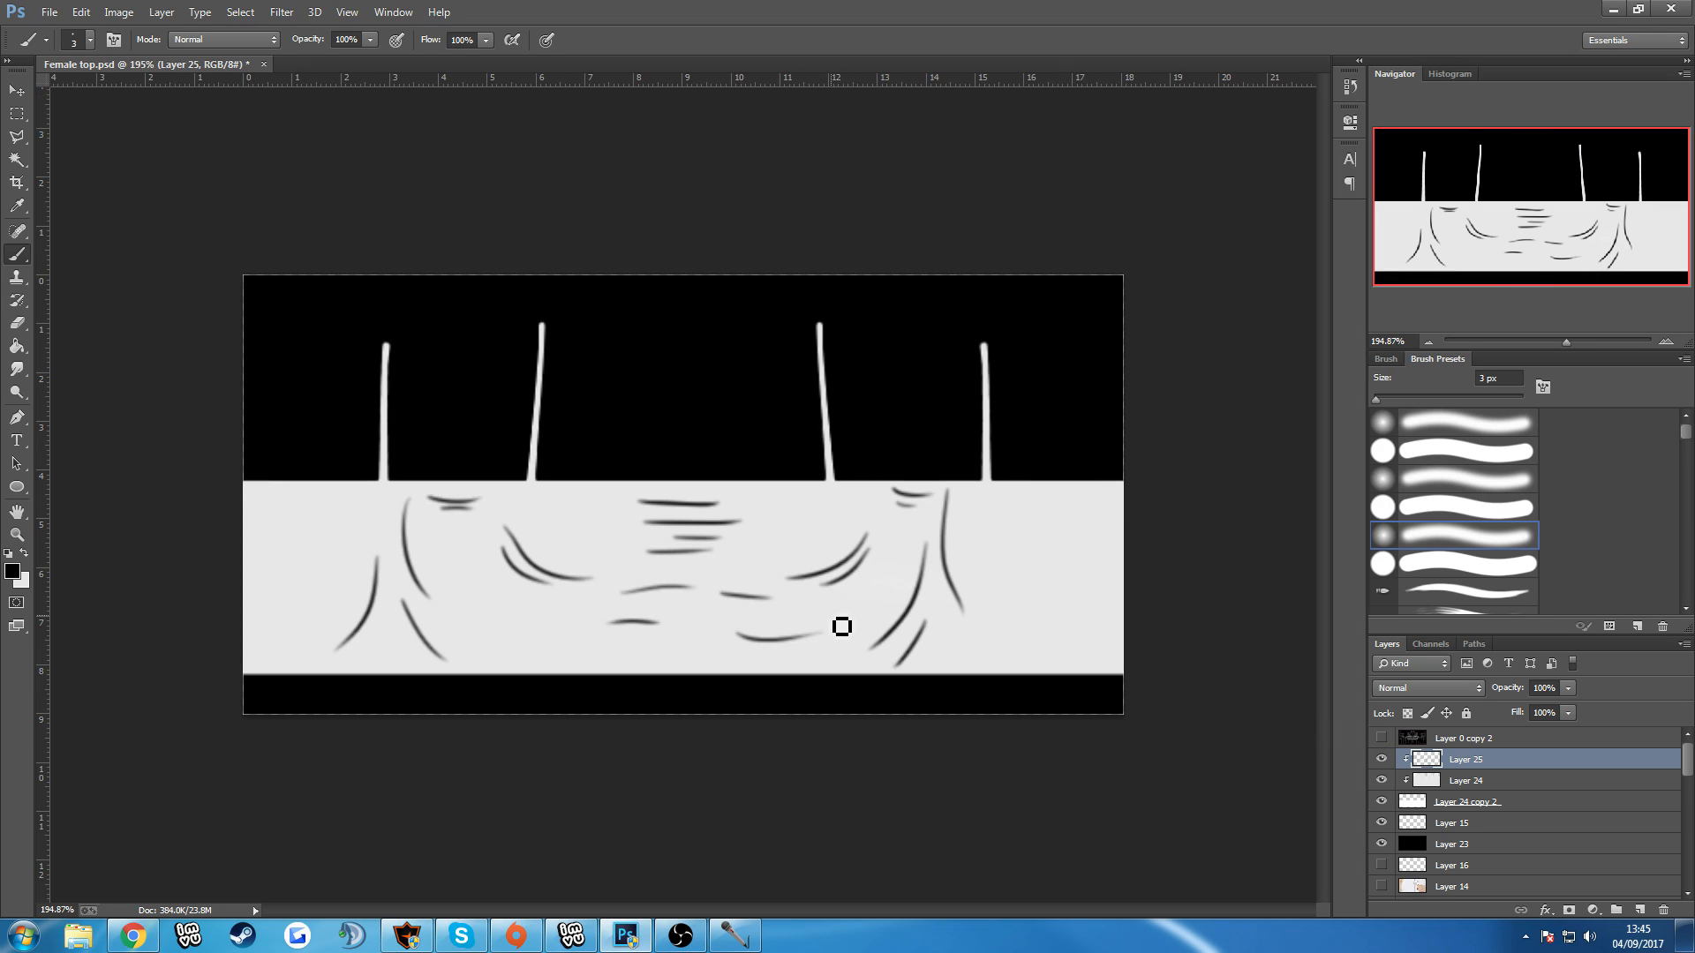
scroll(833, 637, "up", 1)
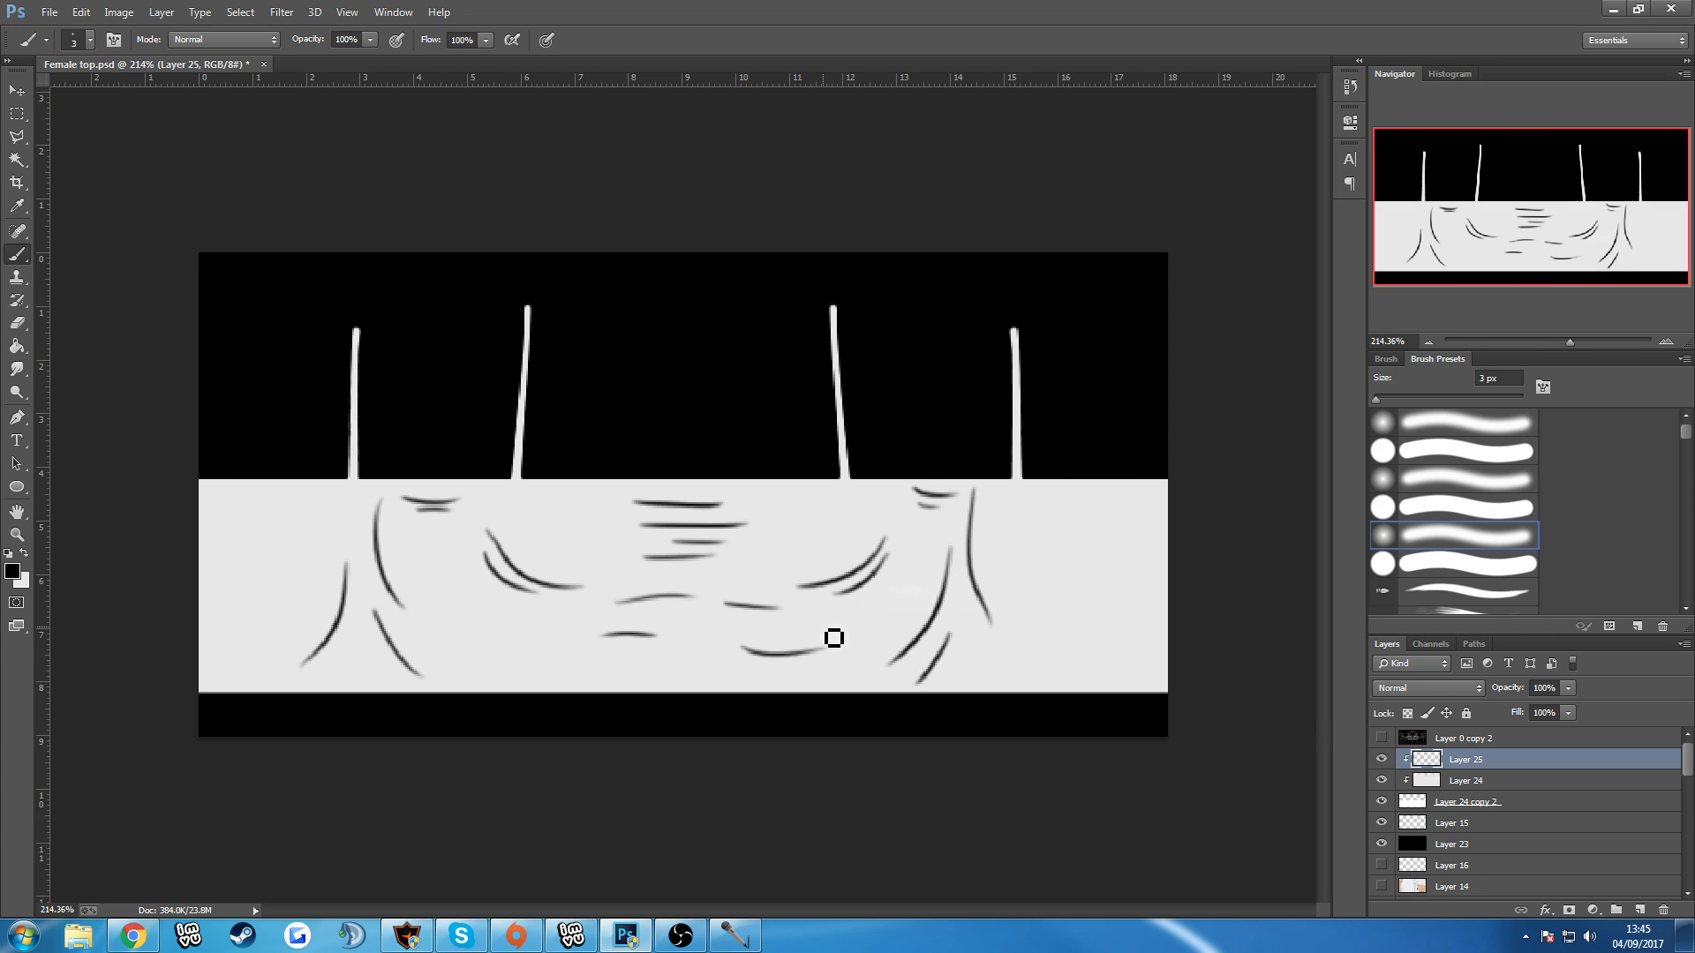
scroll(834, 639, "up", 1)
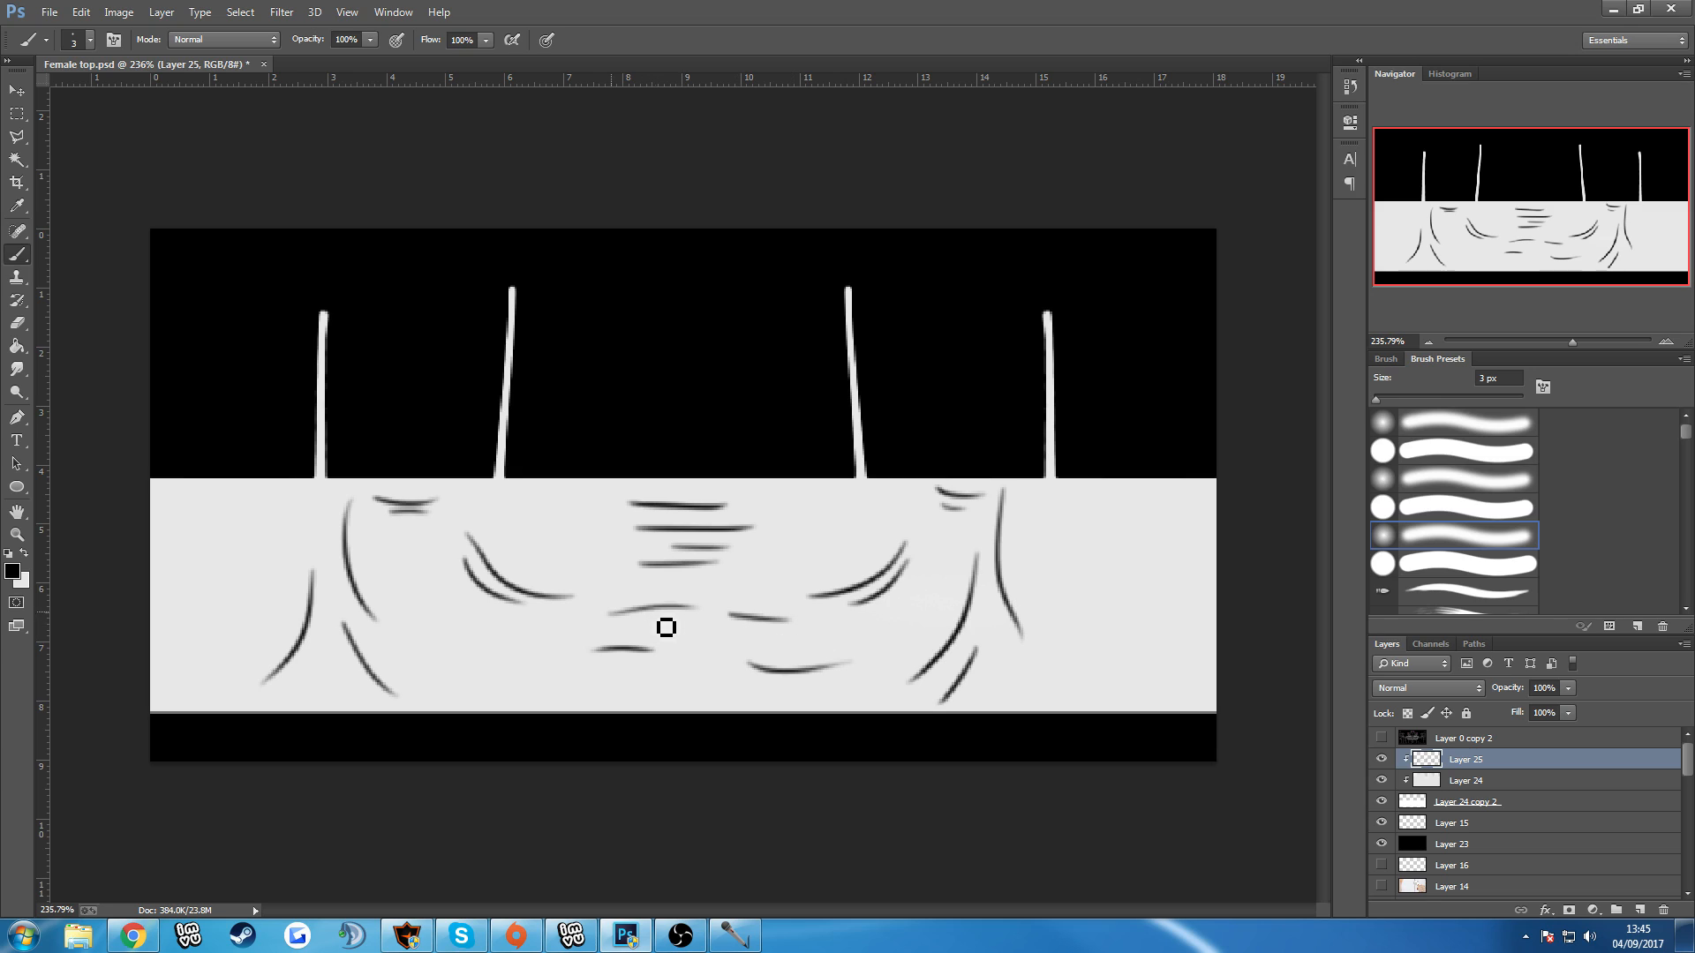
Smudge the ends of the horizontal fold lines between the breasts outward with the Smudge tool at 9 px.
left_click(18, 369)
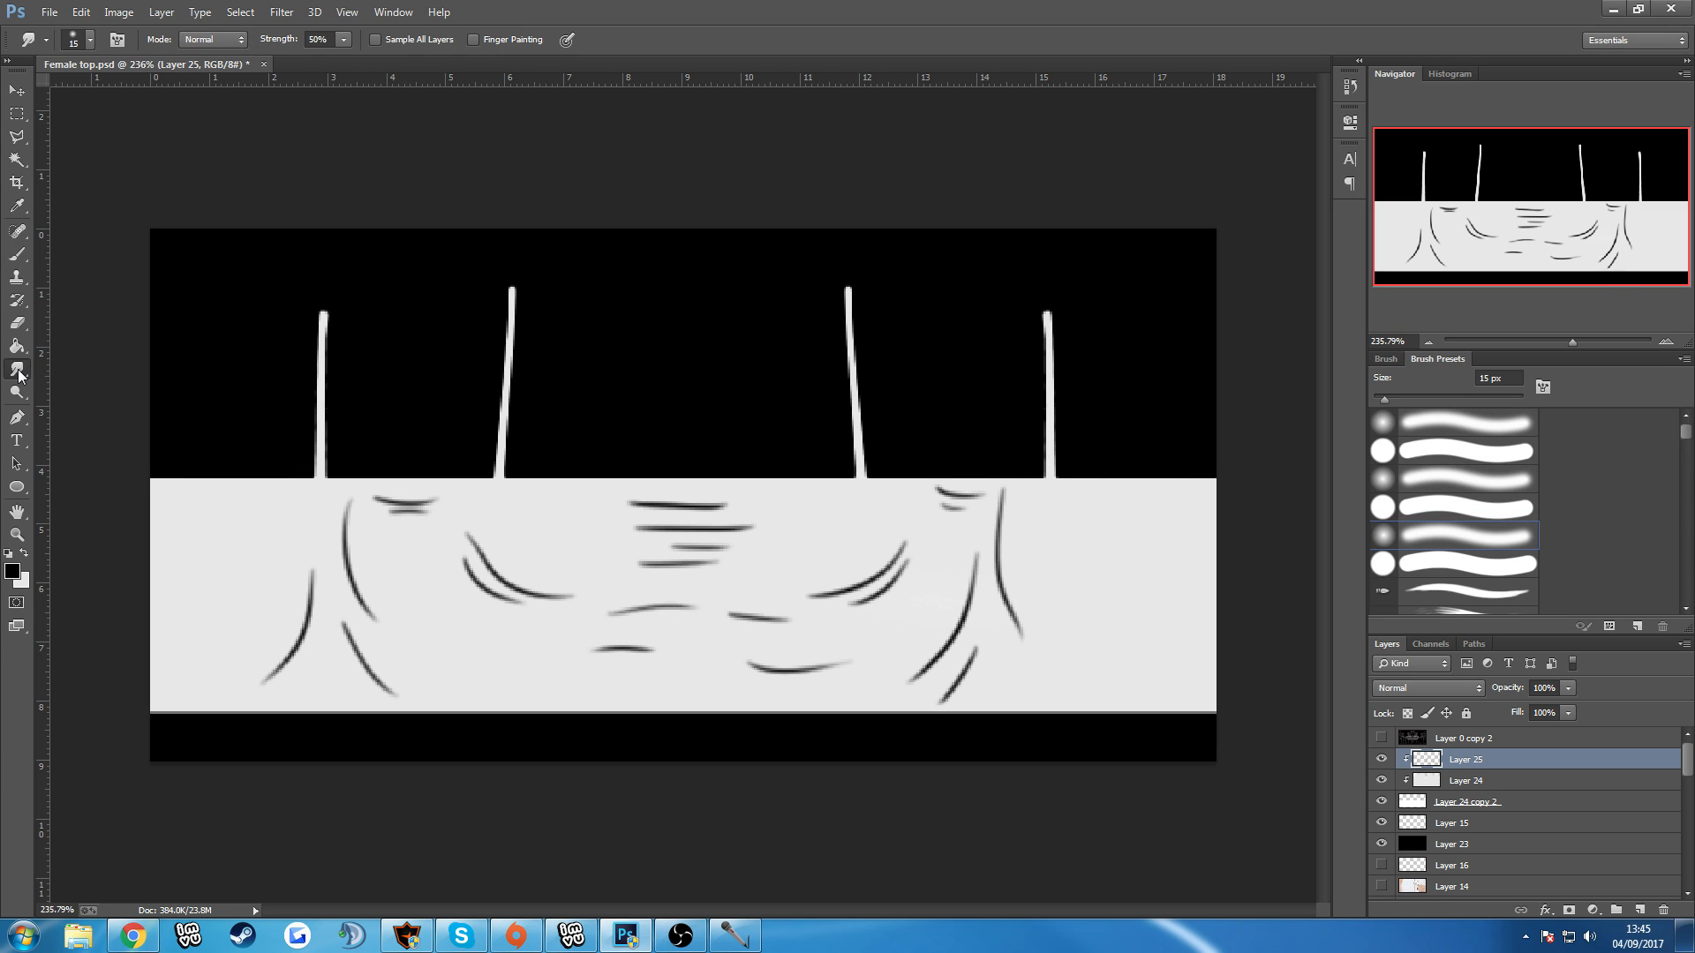
right_click(18, 369)
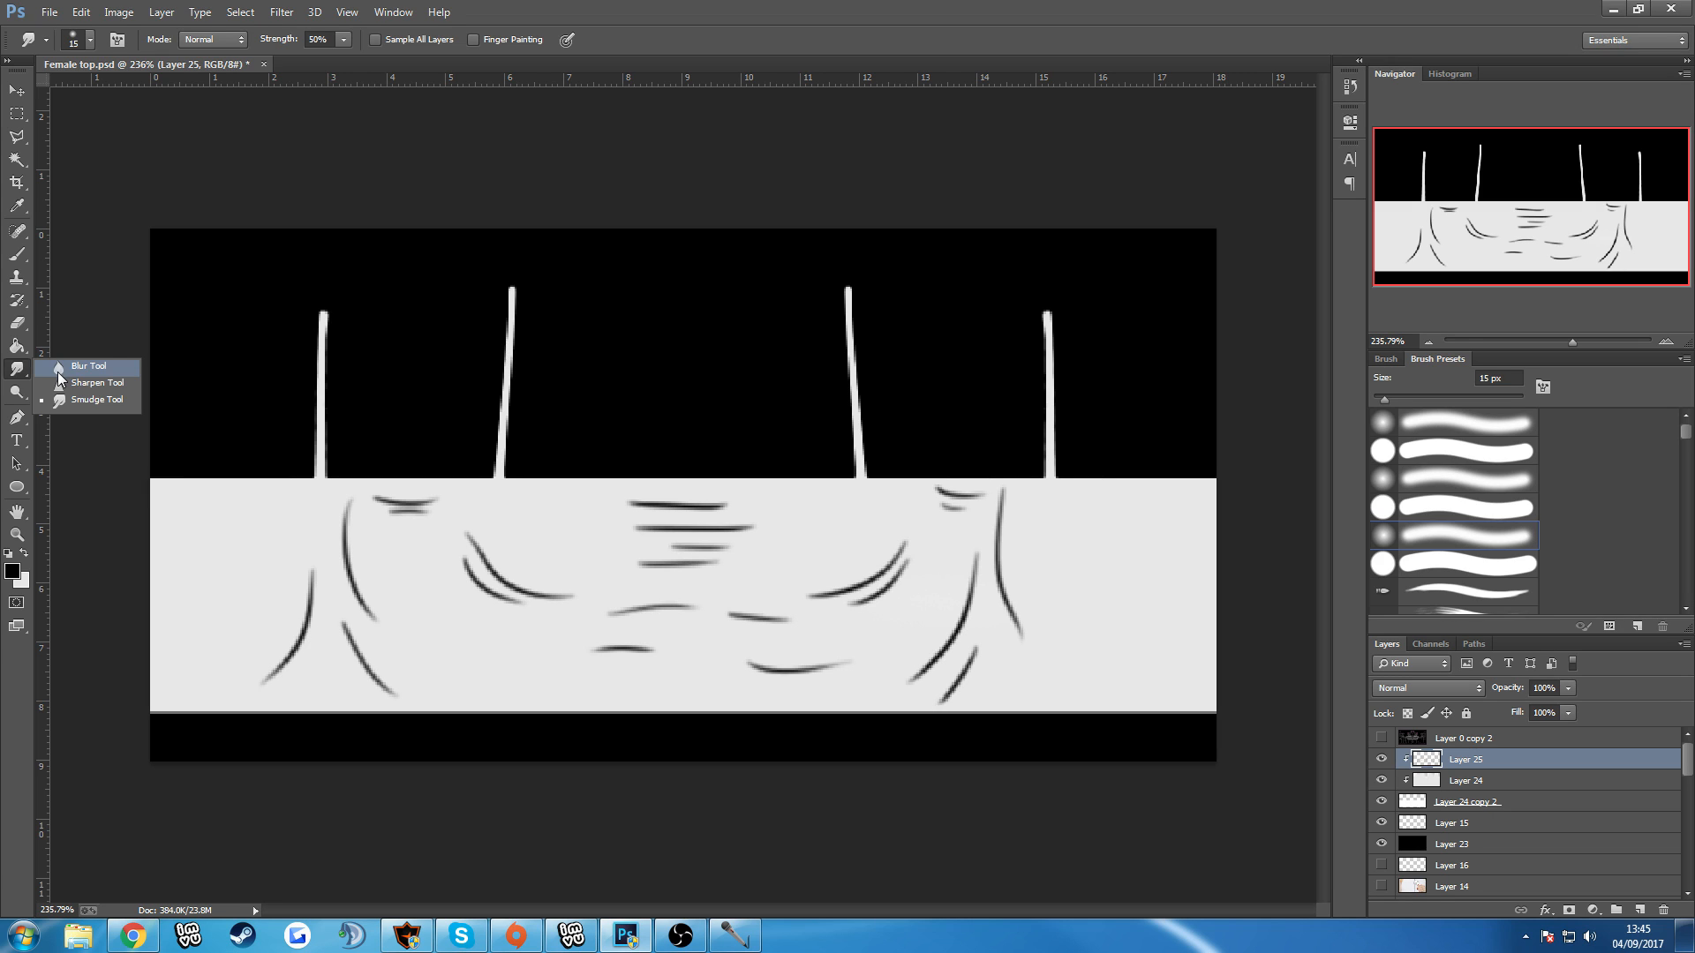
left_click(69, 399)
scroll(609, 534, "up", 2)
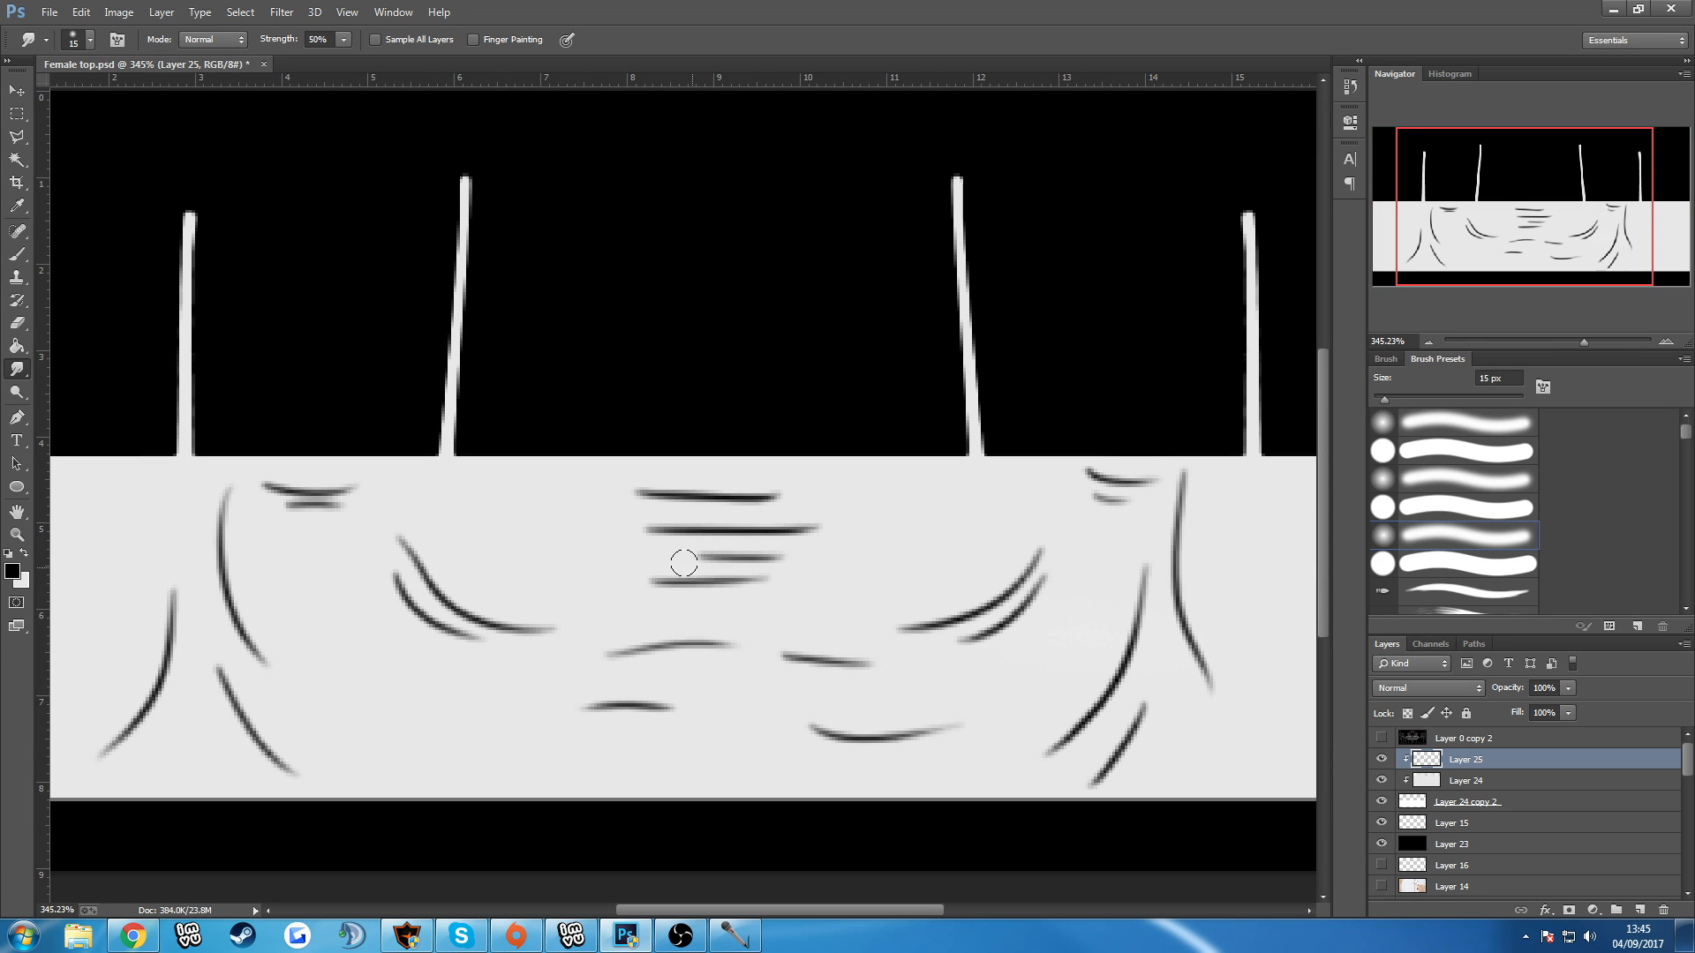
key("bracketleft")
key("bracketleft")
left_click_drag(768, 498, 609, 494)
mouse_move(755, 500)
left_mouse_down()
mouse_move(806, 495)
mouse_move(825, 529)
left_mouse_up()
mouse_move(675, 531)
left_mouse_down()
mouse_move(635, 530)
mouse_move(665, 527)
left_mouse_up()
left_click_drag(760, 563, 824, 557)
mouse_move(723, 566)
left_mouse_down()
mouse_move(687, 558)
mouse_move(666, 582)
mouse_move(629, 581)
mouse_move(832, 579)
left_mouse_up()
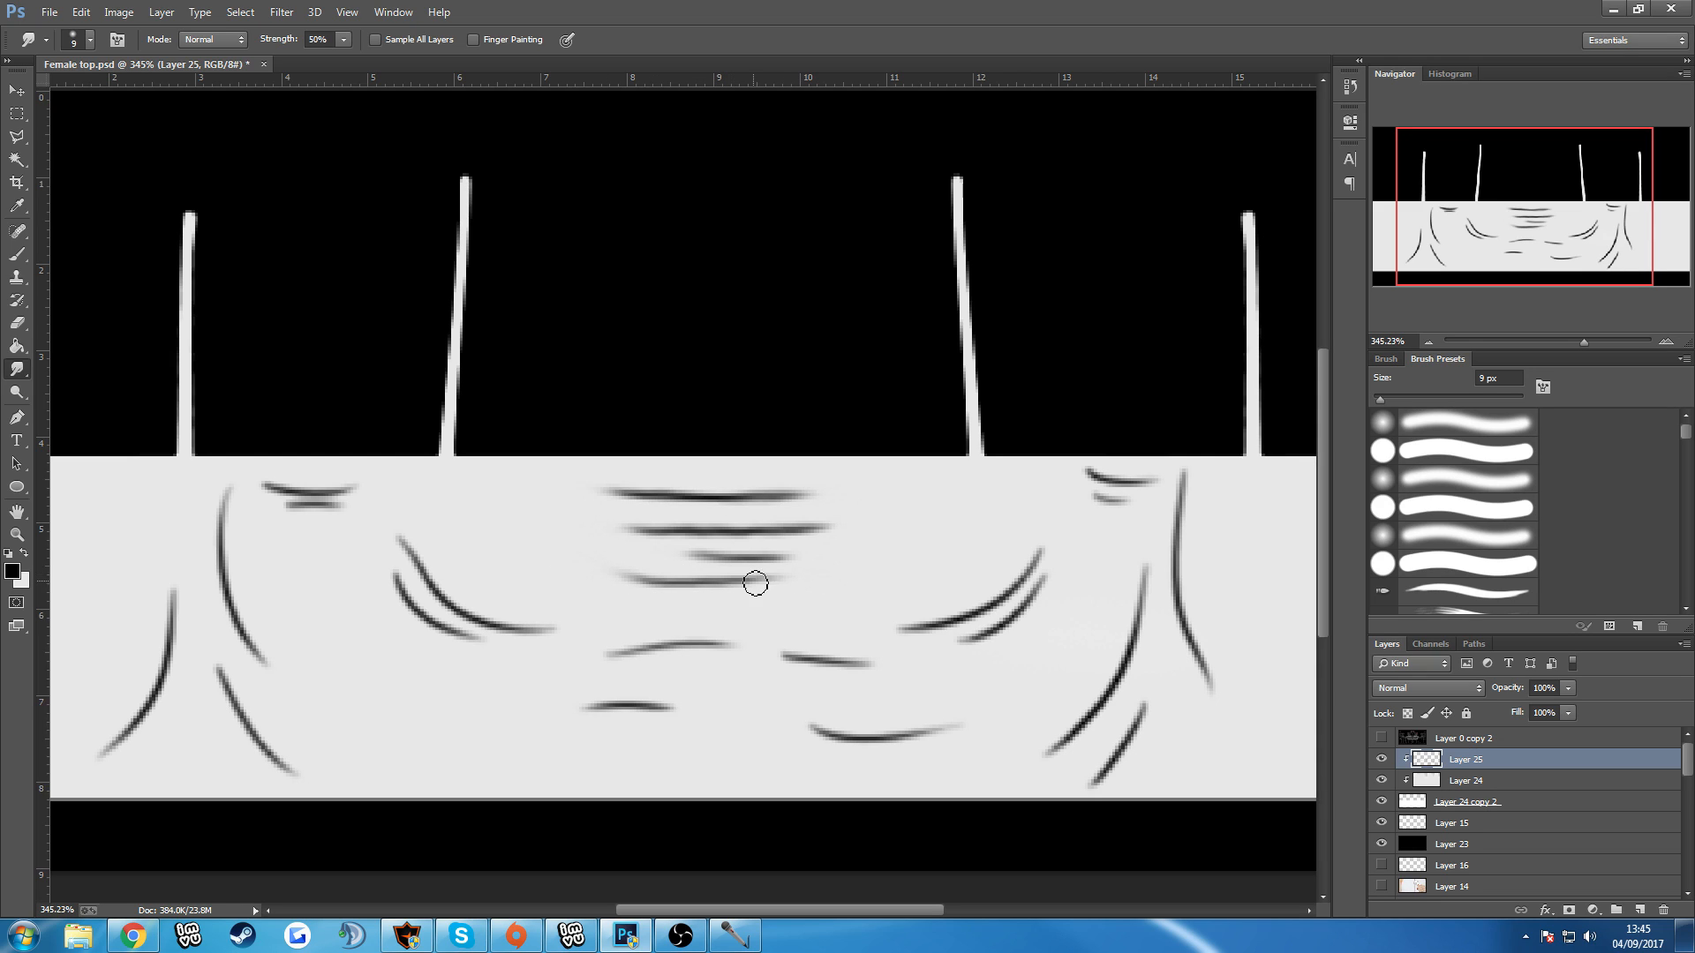
Smudge both ends of the two curved creases under the right-hand breast into soft tapers.
left_click_drag(1039, 572, 1048, 533)
left_click_drag(949, 618, 885, 631)
left_click_drag(1007, 631, 917, 660)
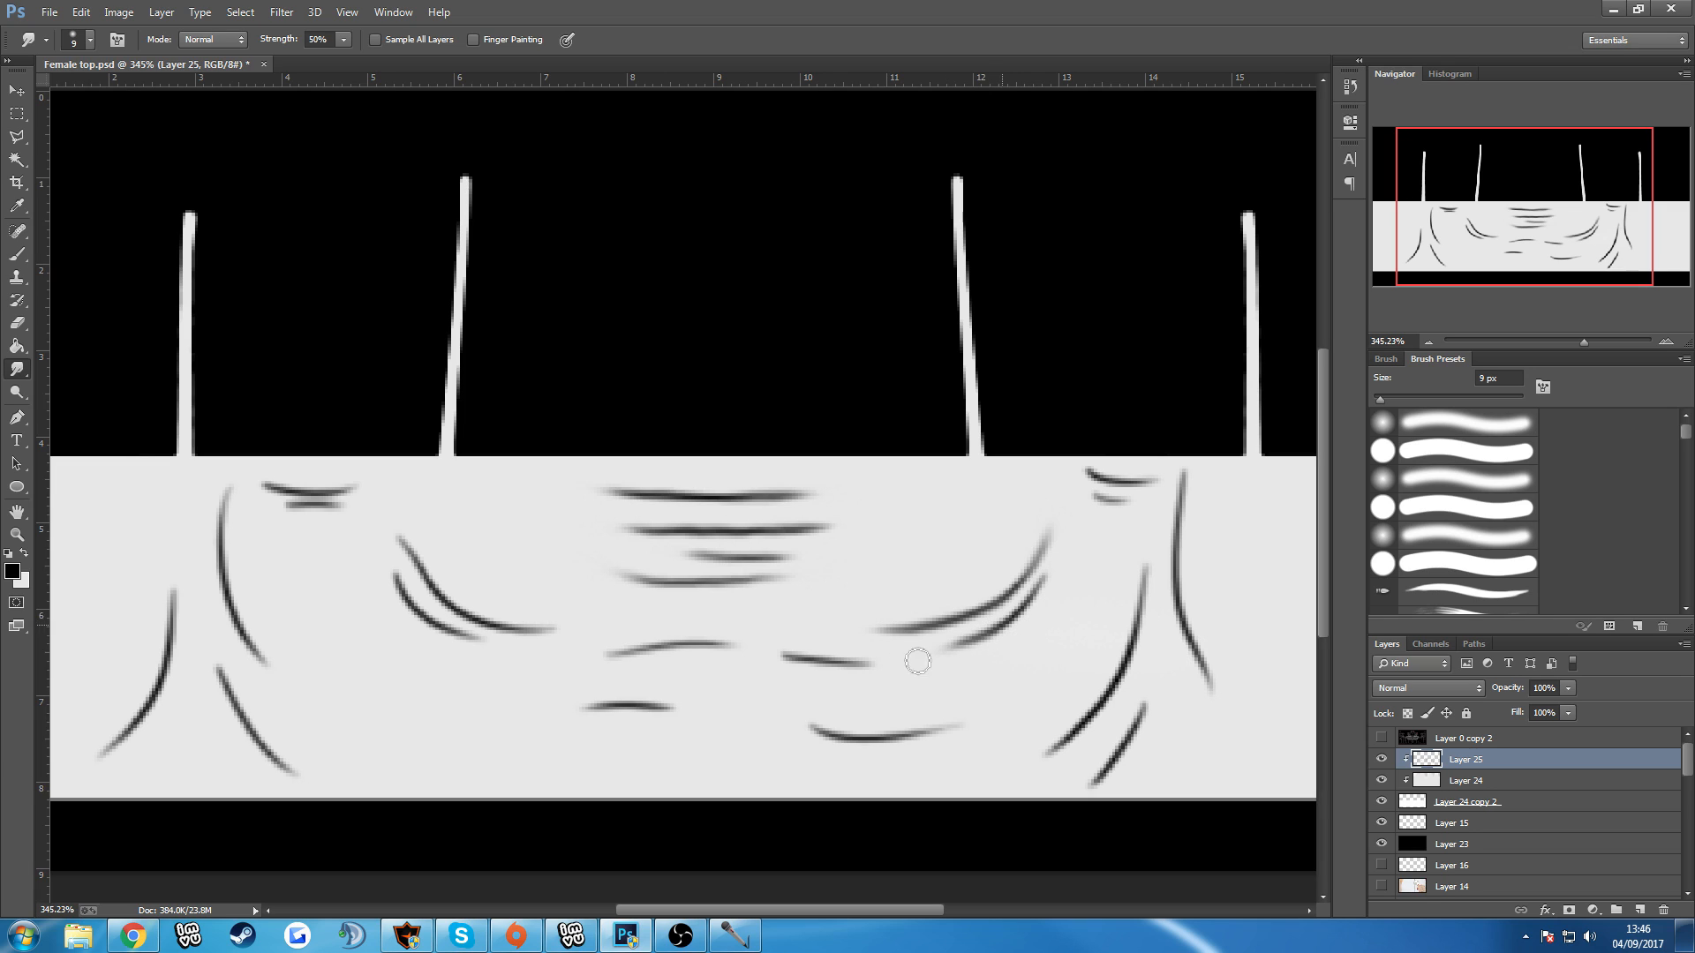
left_click_drag(1040, 588, 1063, 544)
left_click_drag(1034, 605, 937, 653)
Smudge the short underarm fold and the long side creases on the right half of the top.
mouse_move(1097, 498)
left_mouse_down()
mouse_move(1158, 502)
mouse_move(1046, 446)
mouse_move(1162, 516)
mouse_move(1084, 460)
mouse_move(1109, 452)
mouse_move(1067, 471)
left_mouse_up()
mouse_move(1187, 506)
left_mouse_down()
mouse_move(1170, 545)
mouse_move(1188, 669)
mouse_move(1183, 623)
mouse_move(1235, 734)
mouse_move(1141, 705)
mouse_move(1092, 797)
left_mouse_up()
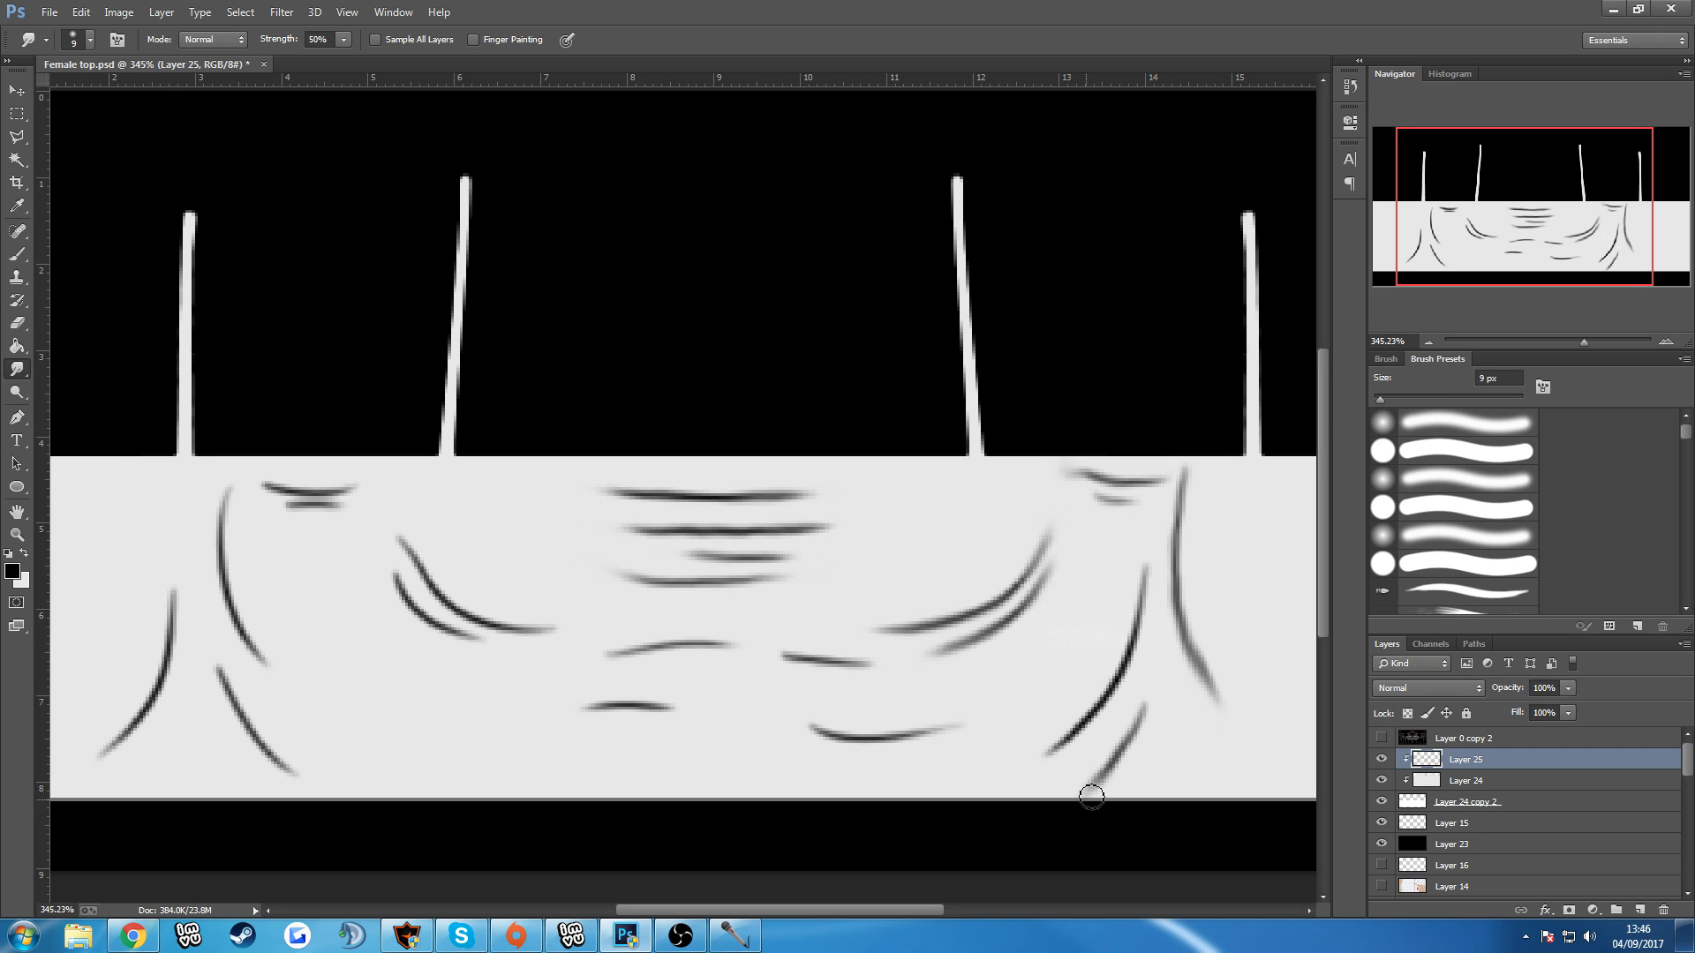
left_click_drag(1141, 715, 1164, 686)
mouse_move(1081, 725)
left_mouse_down()
mouse_move(1012, 776)
mouse_move(1027, 768)
left_mouse_up()
mouse_move(1140, 636)
left_mouse_down()
mouse_move(1119, 695)
mouse_move(1138, 644)
mouse_move(1058, 752)
left_mouse_up()
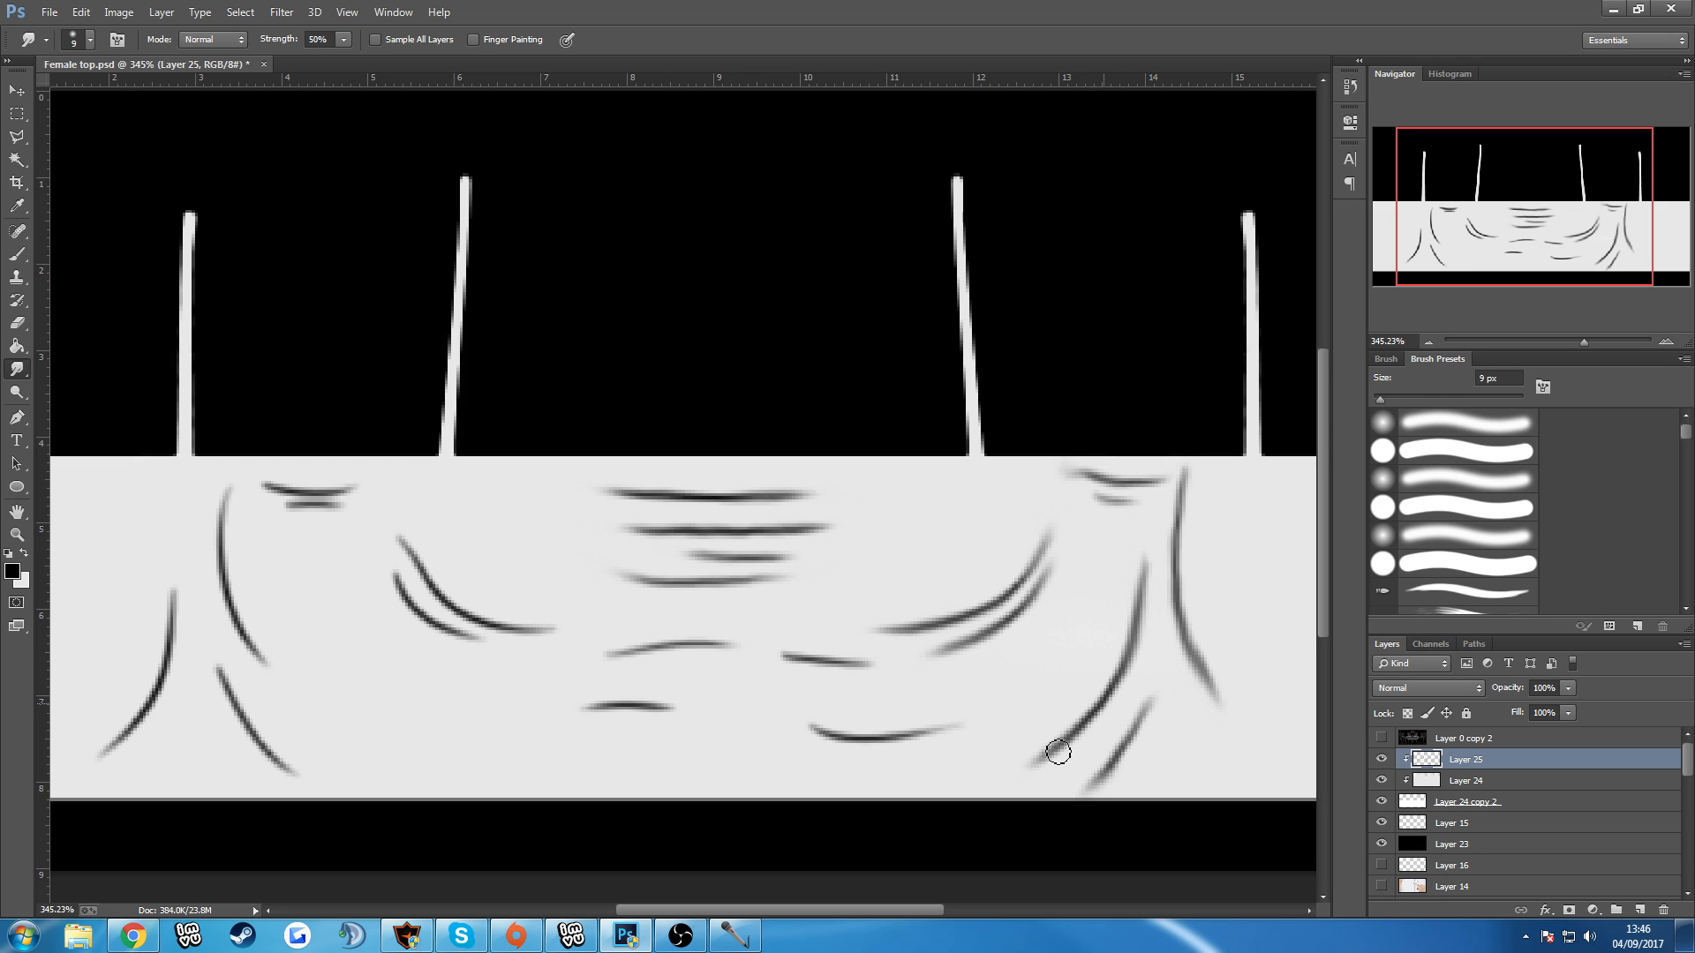
Smudge the ends of the stomach folds and the two curved creases under the left-hand breast.
left_click_drag(660, 710, 515, 741)
mouse_move(846, 742)
left_mouse_down()
mouse_move(782, 718)
mouse_move(980, 729)
left_mouse_up()
mouse_move(837, 667)
left_mouse_down()
mouse_move(691, 641)
mouse_move(559, 676)
mouse_move(764, 620)
mouse_move(492, 615)
mouse_move(499, 630)
mouse_move(459, 620)
mouse_move(385, 525)
left_mouse_up()
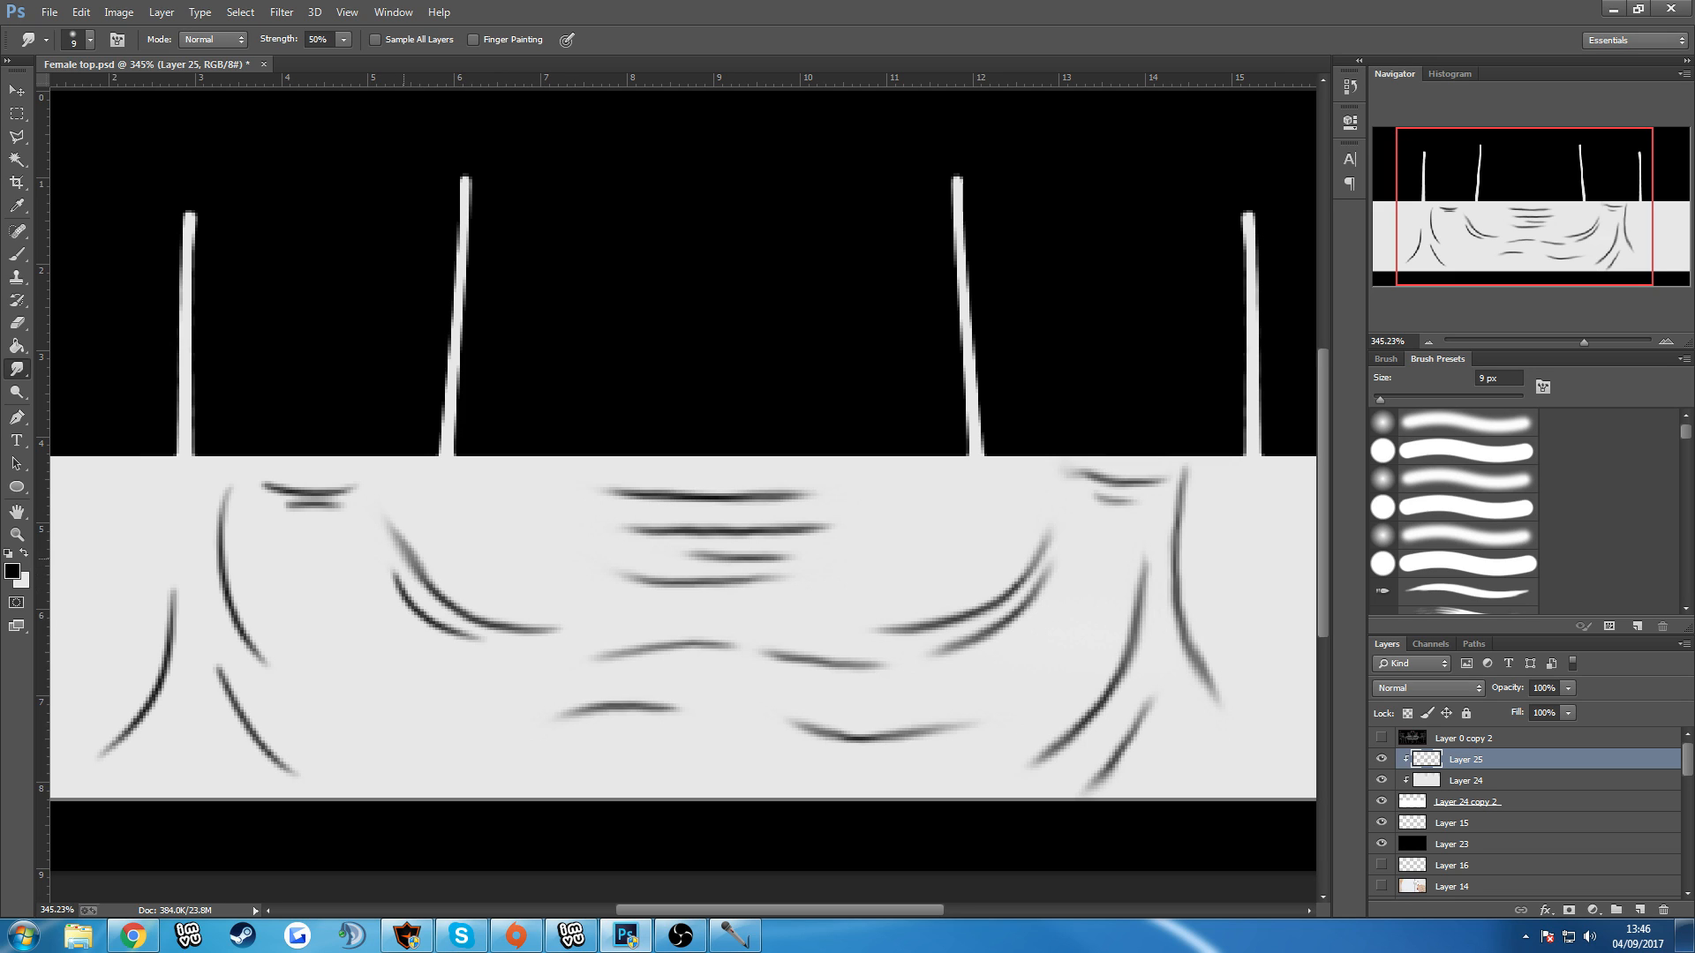
mouse_move(416, 611)
left_mouse_down()
mouse_move(389, 575)
mouse_move(482, 653)
left_mouse_up()
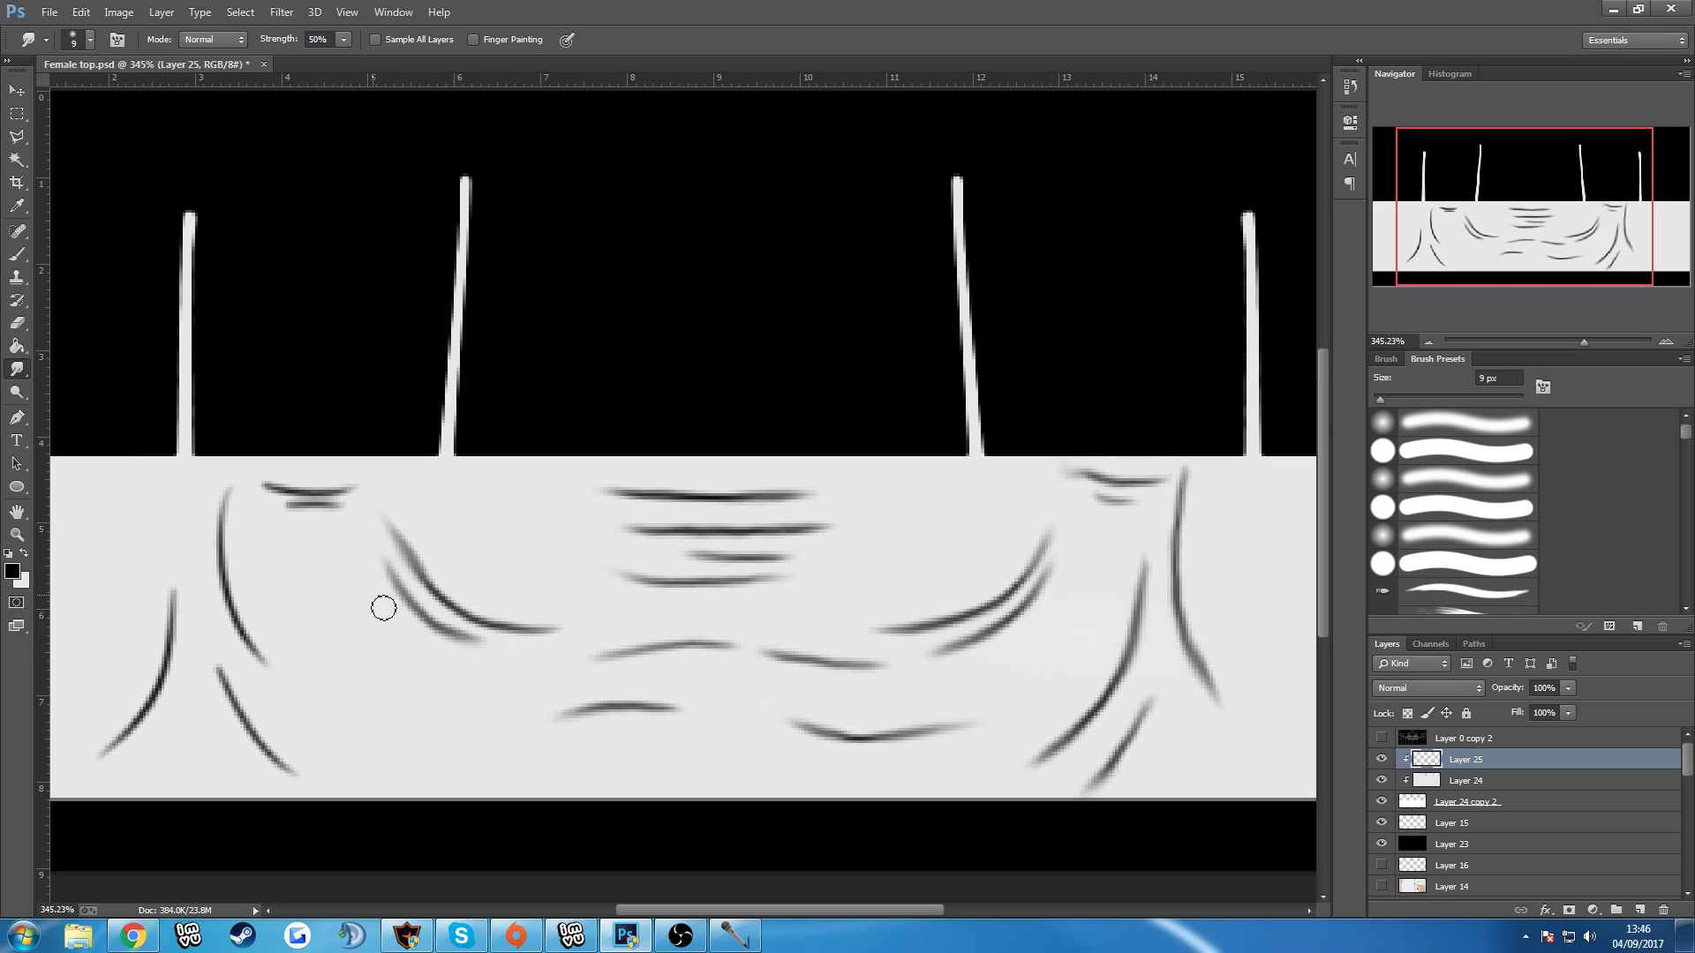
Smudge the underarm folds and the long side creases on the left half of the top.
mouse_move(268, 515)
left_mouse_down()
mouse_move(374, 477)
mouse_move(323, 494)
mouse_move(221, 476)
mouse_move(242, 636)
mouse_move(227, 583)
mouse_move(276, 684)
left_mouse_up()
mouse_move(217, 543)
left_mouse_down()
mouse_move(280, 713)
mouse_move(261, 659)
mouse_move(286, 740)
mouse_move(263, 747)
mouse_move(318, 799)
left_mouse_up()
left_click_drag(262, 739, 324, 803)
mouse_move(242, 709)
left_mouse_down()
mouse_move(216, 614)
mouse_move(236, 694)
mouse_move(190, 610)
mouse_move(176, 644)
mouse_move(170, 538)
left_mouse_up()
left_click_drag(176, 628, 162, 557)
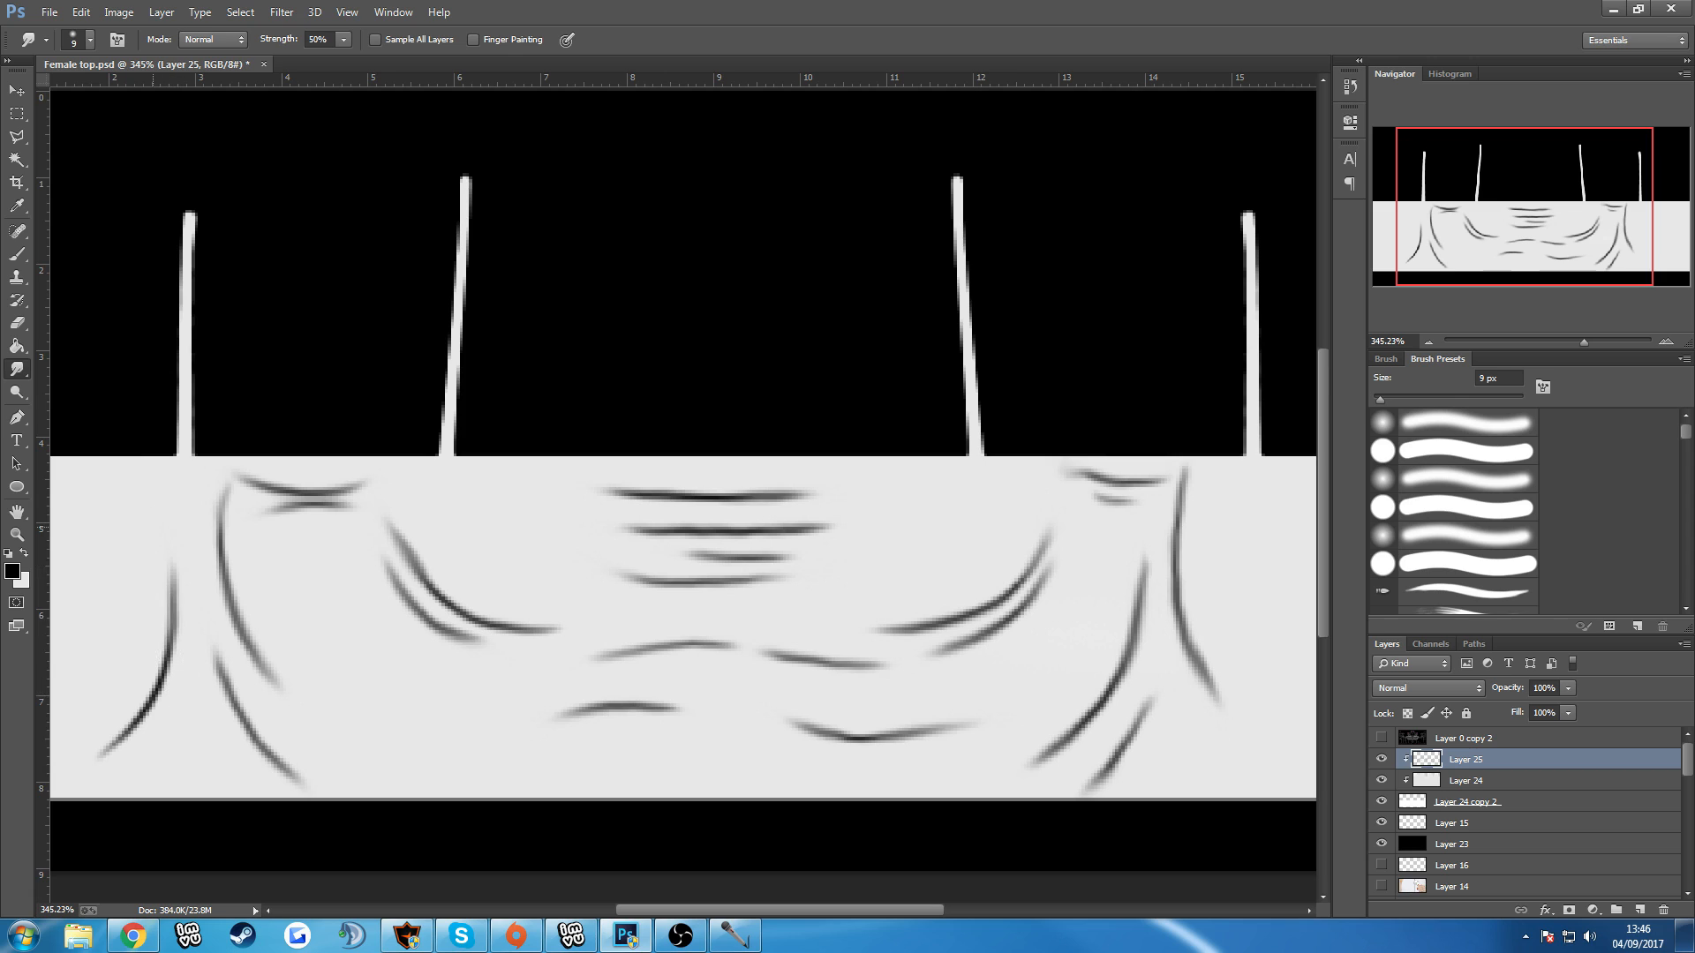
left_click_drag(163, 711, 79, 772)
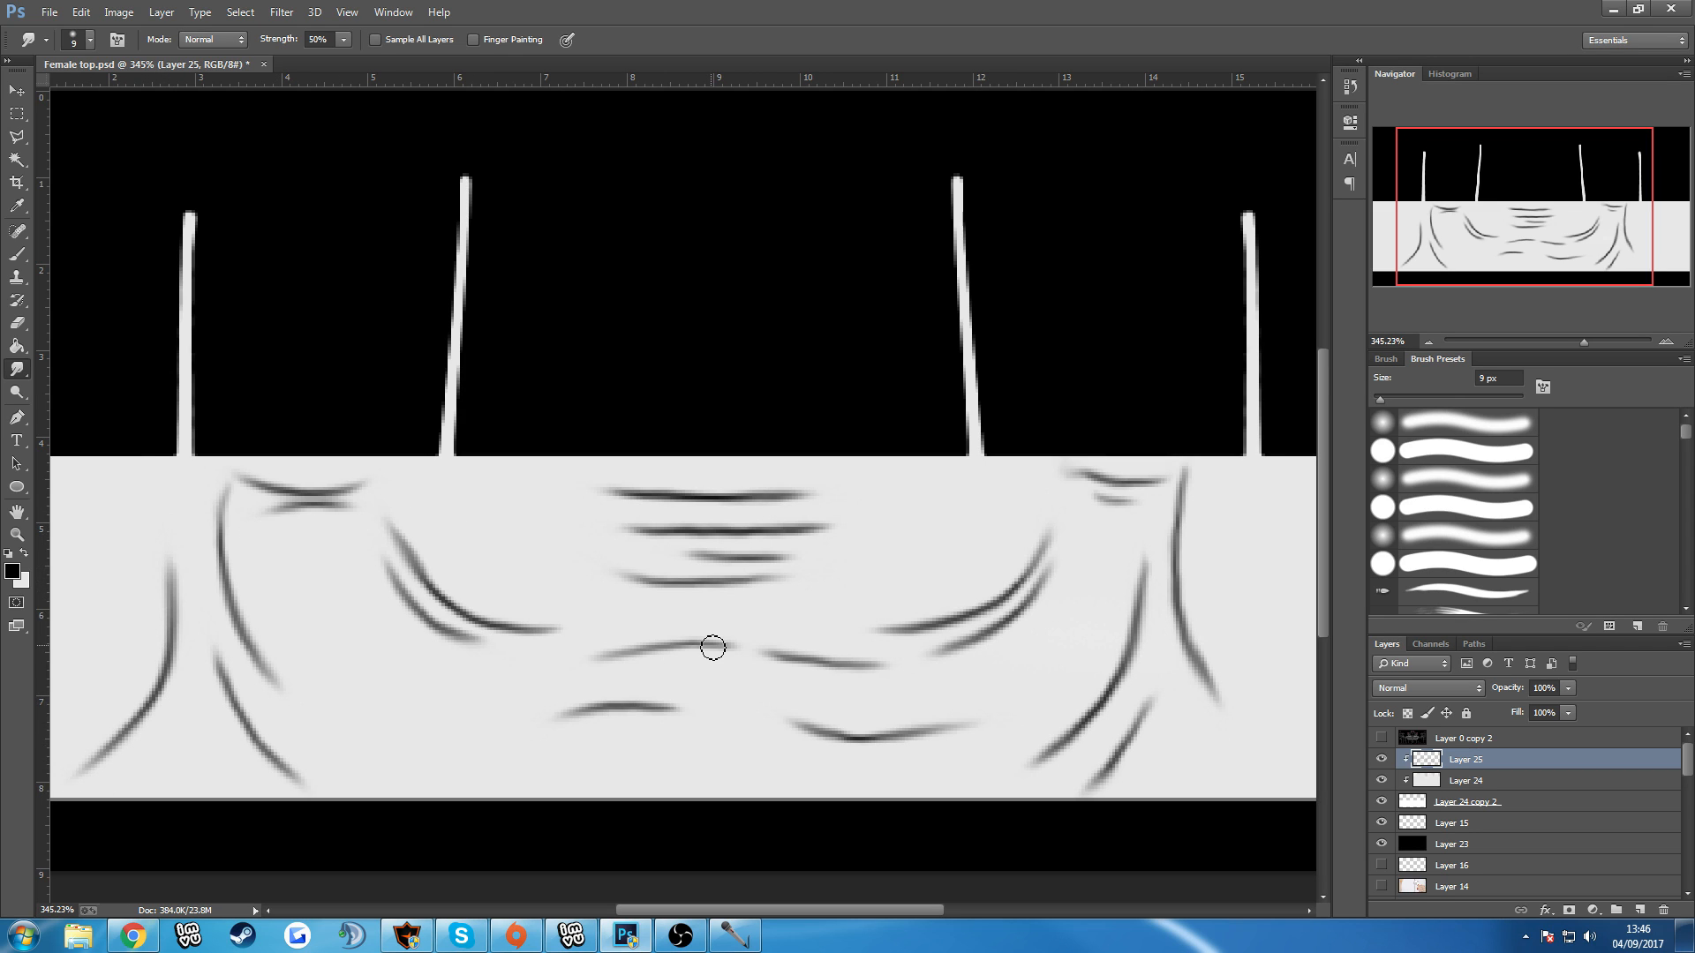
scroll(712, 647, "down", 1)
scroll(697, 563, "down", 1)
scroll(700, 556, "up", 2)
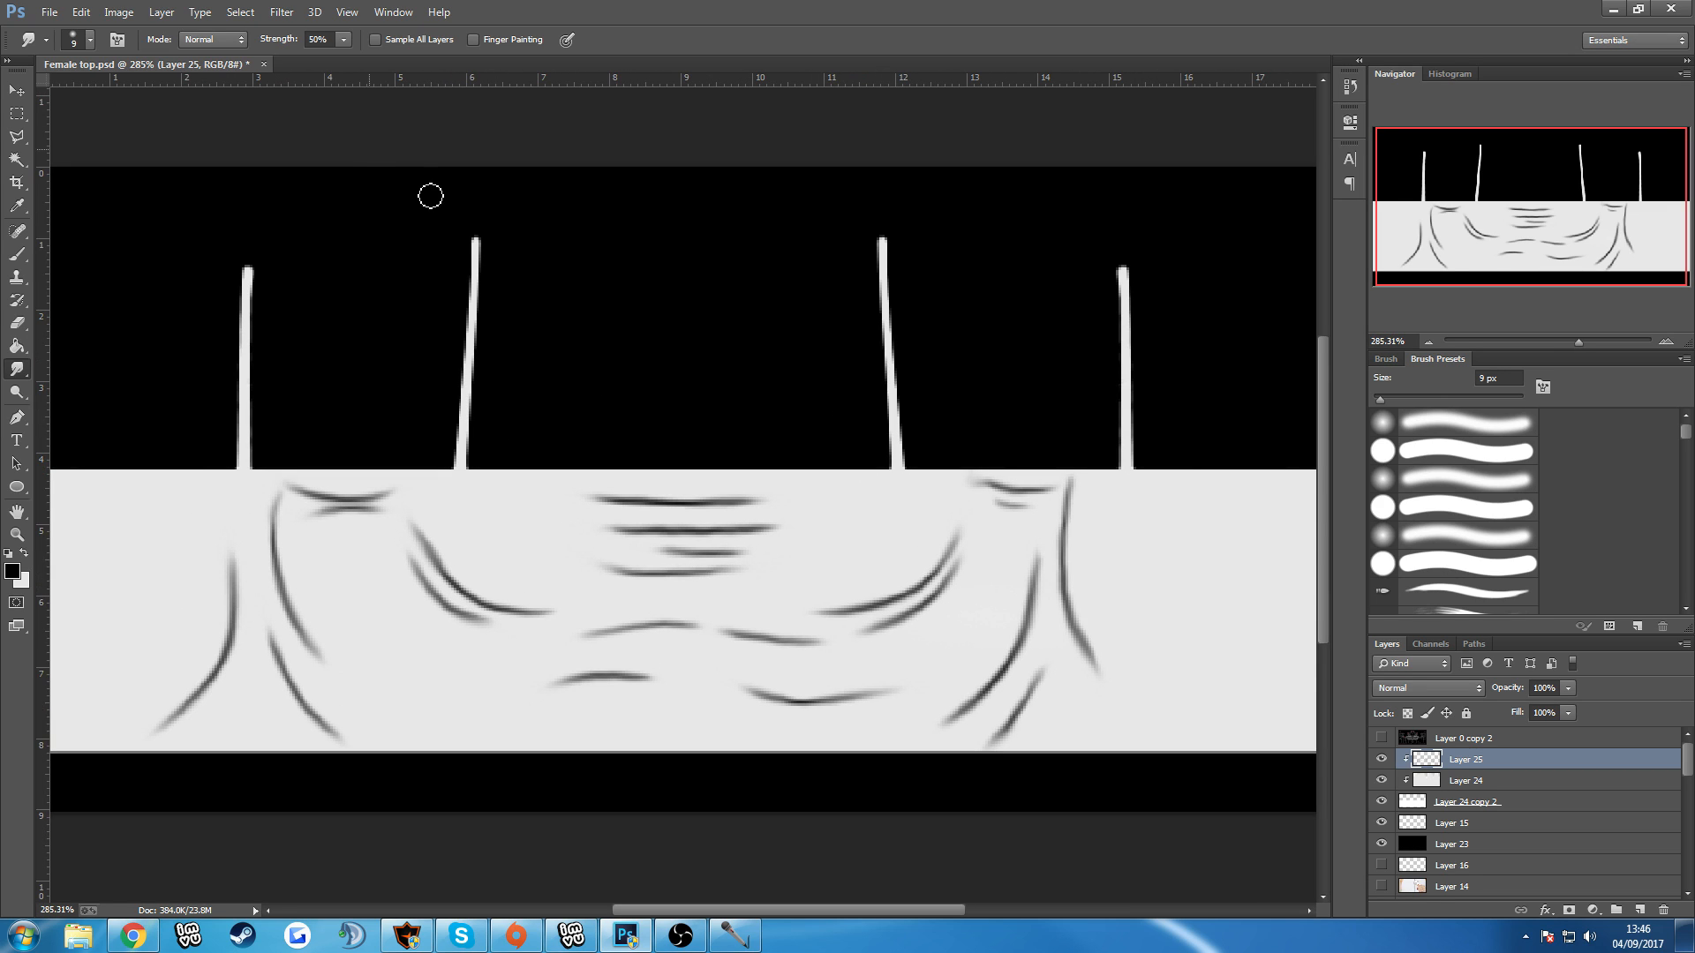
Apply a Gaussian Blur with a radius of 2 pixels to the fold lines on Layer 25.
left_click(281, 12)
mouse_move(314, 206)
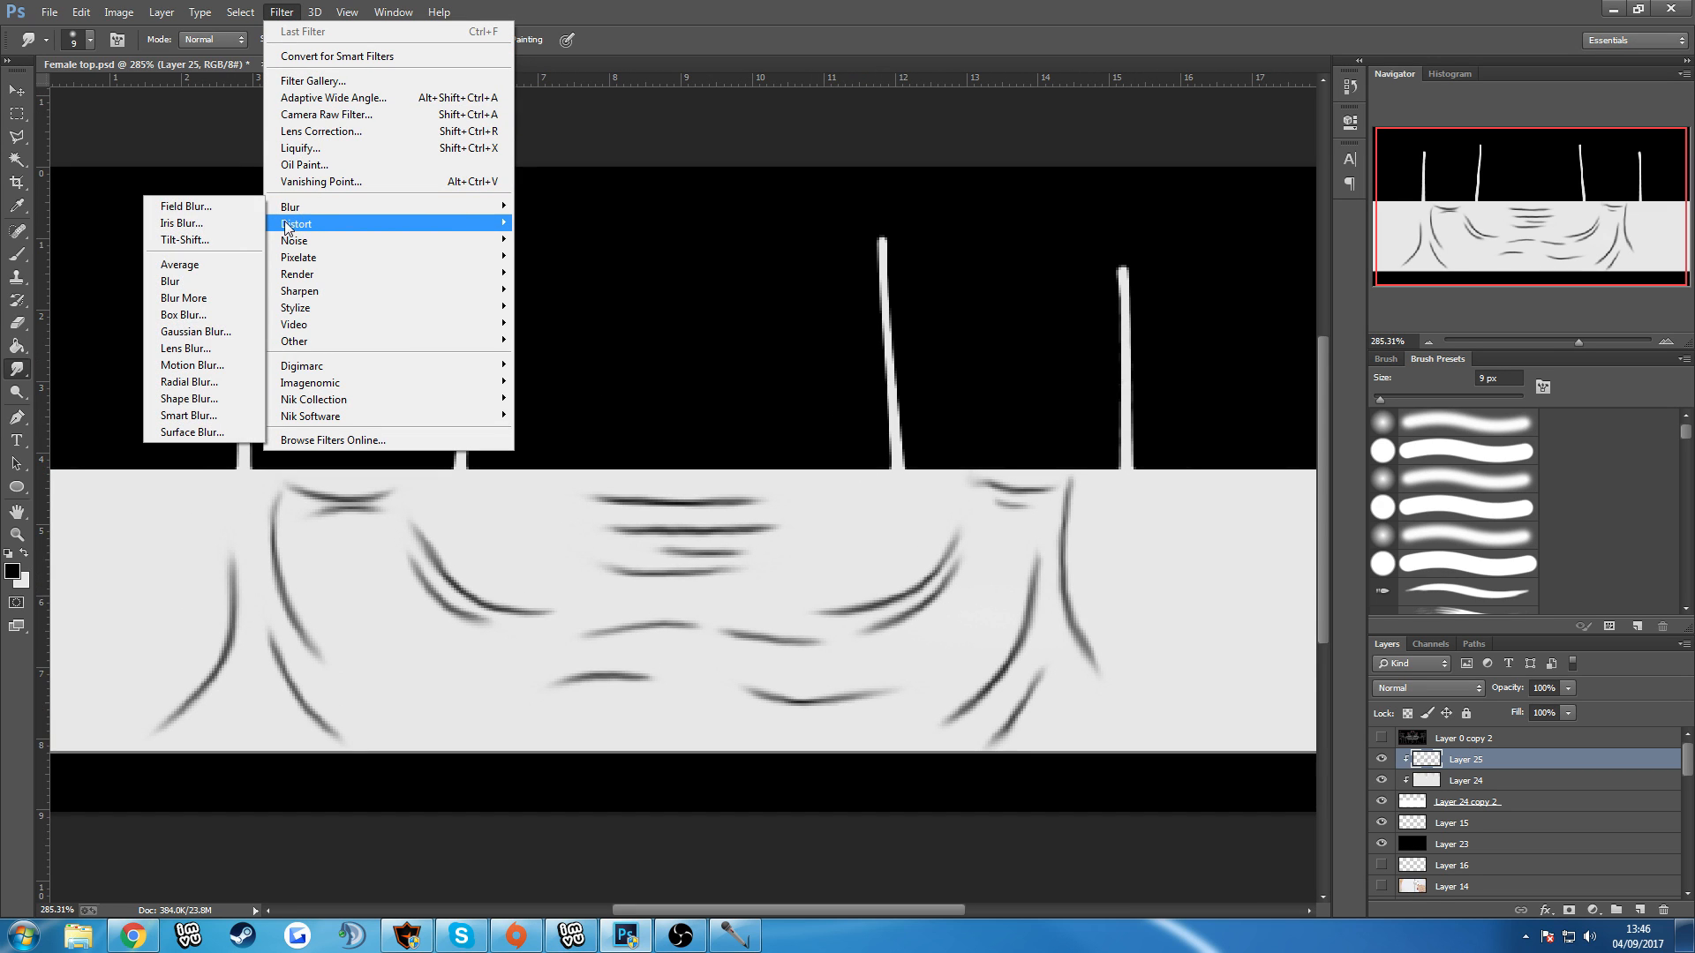
left_click(196, 331)
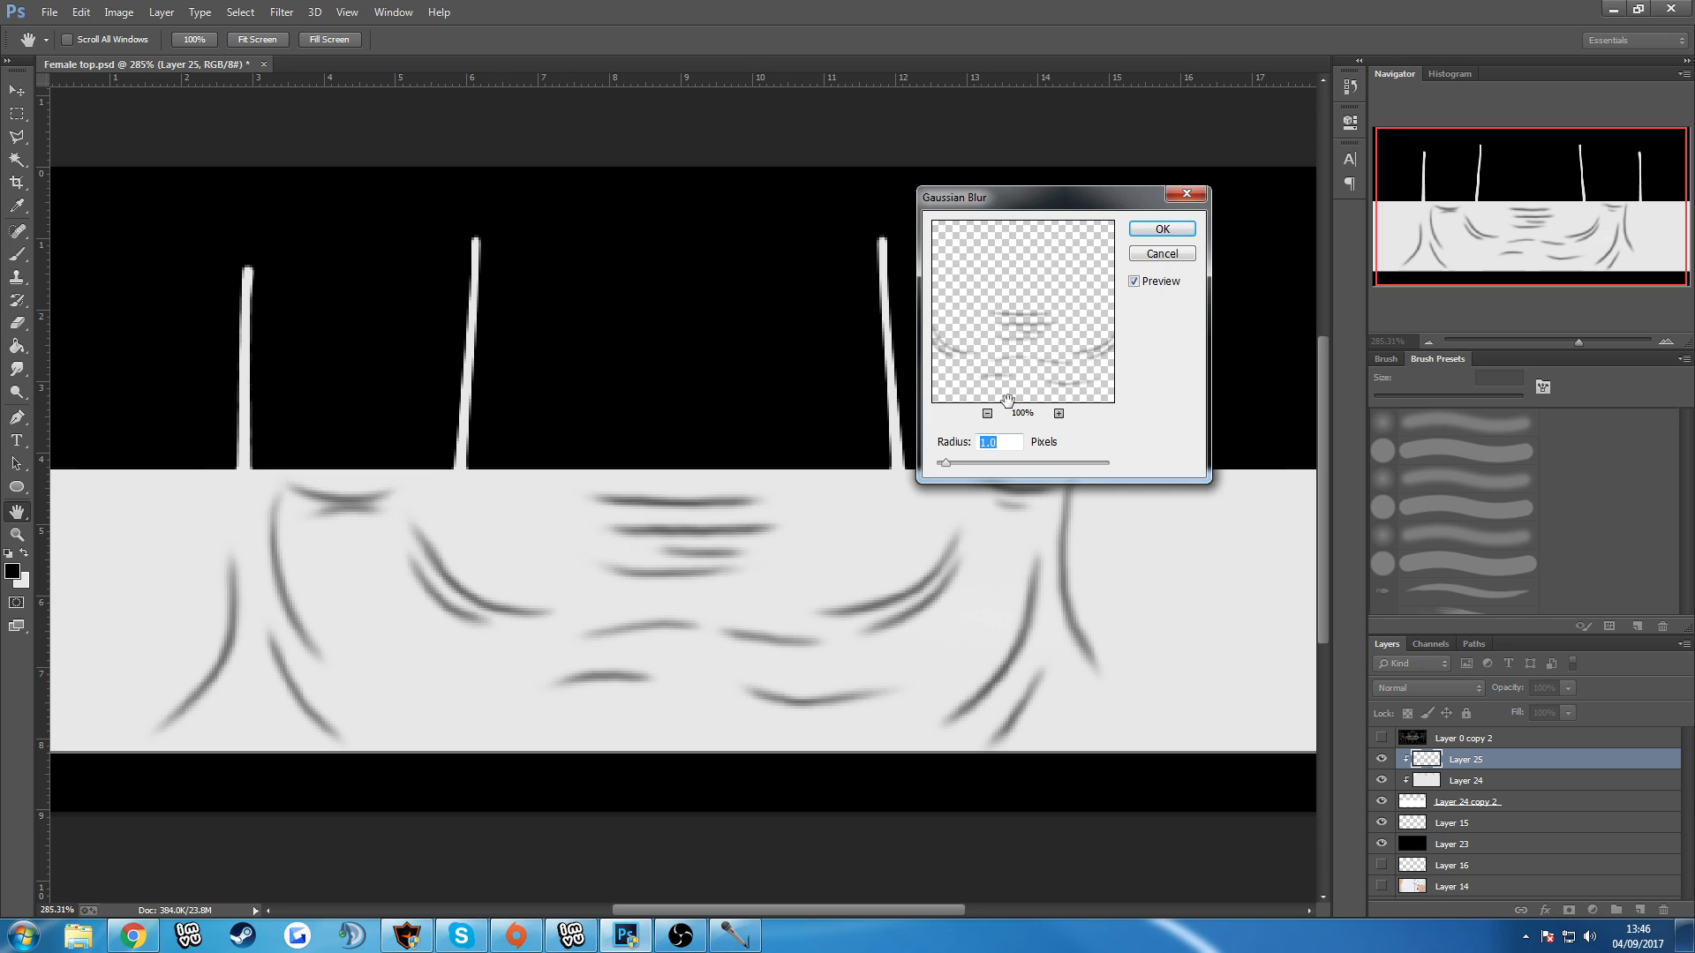
left_click(951, 463)
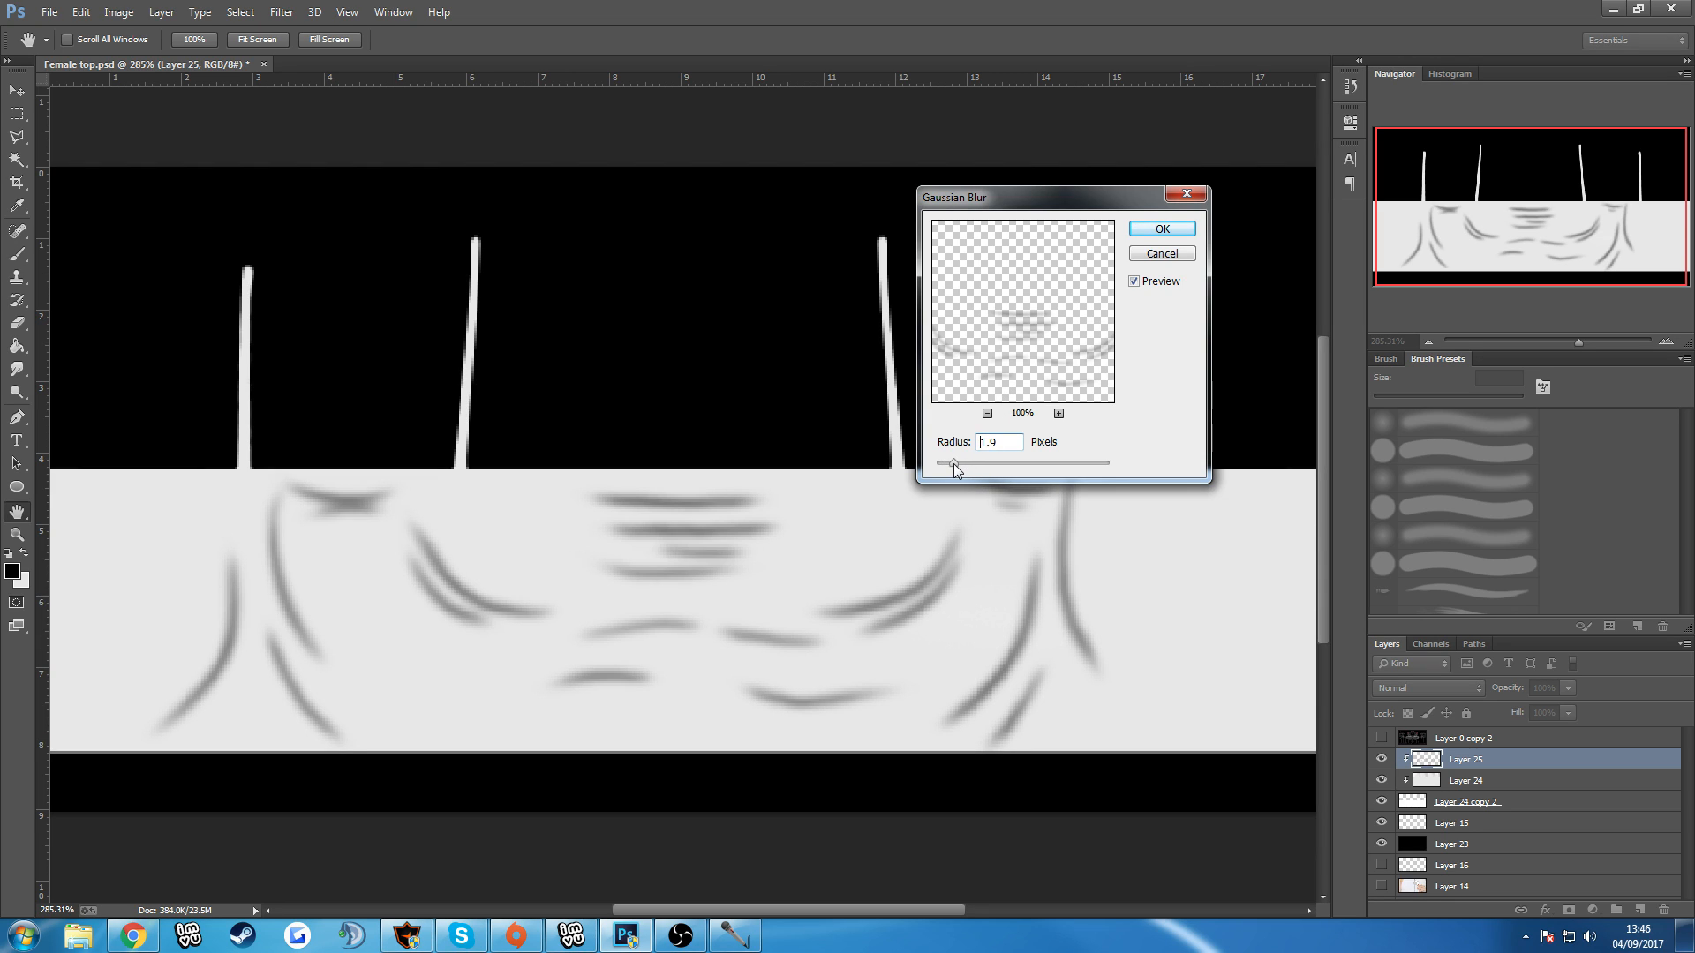
left_click(951, 463)
type("2")
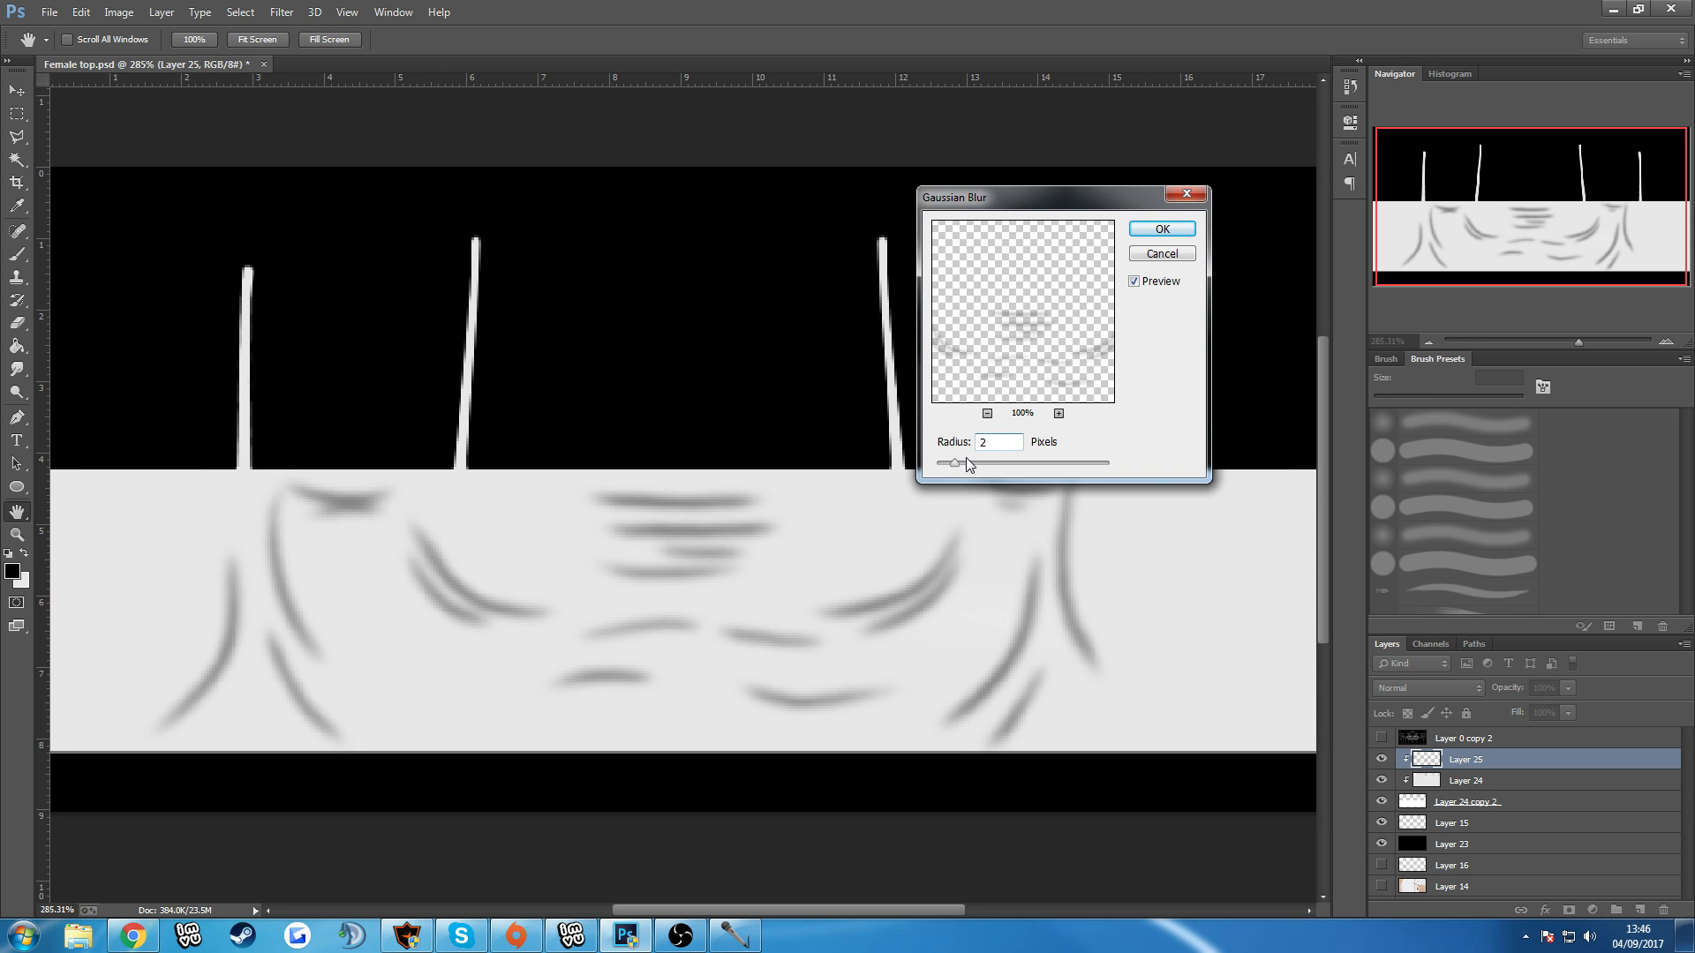
left_click(1158, 231)
left_click(281, 11)
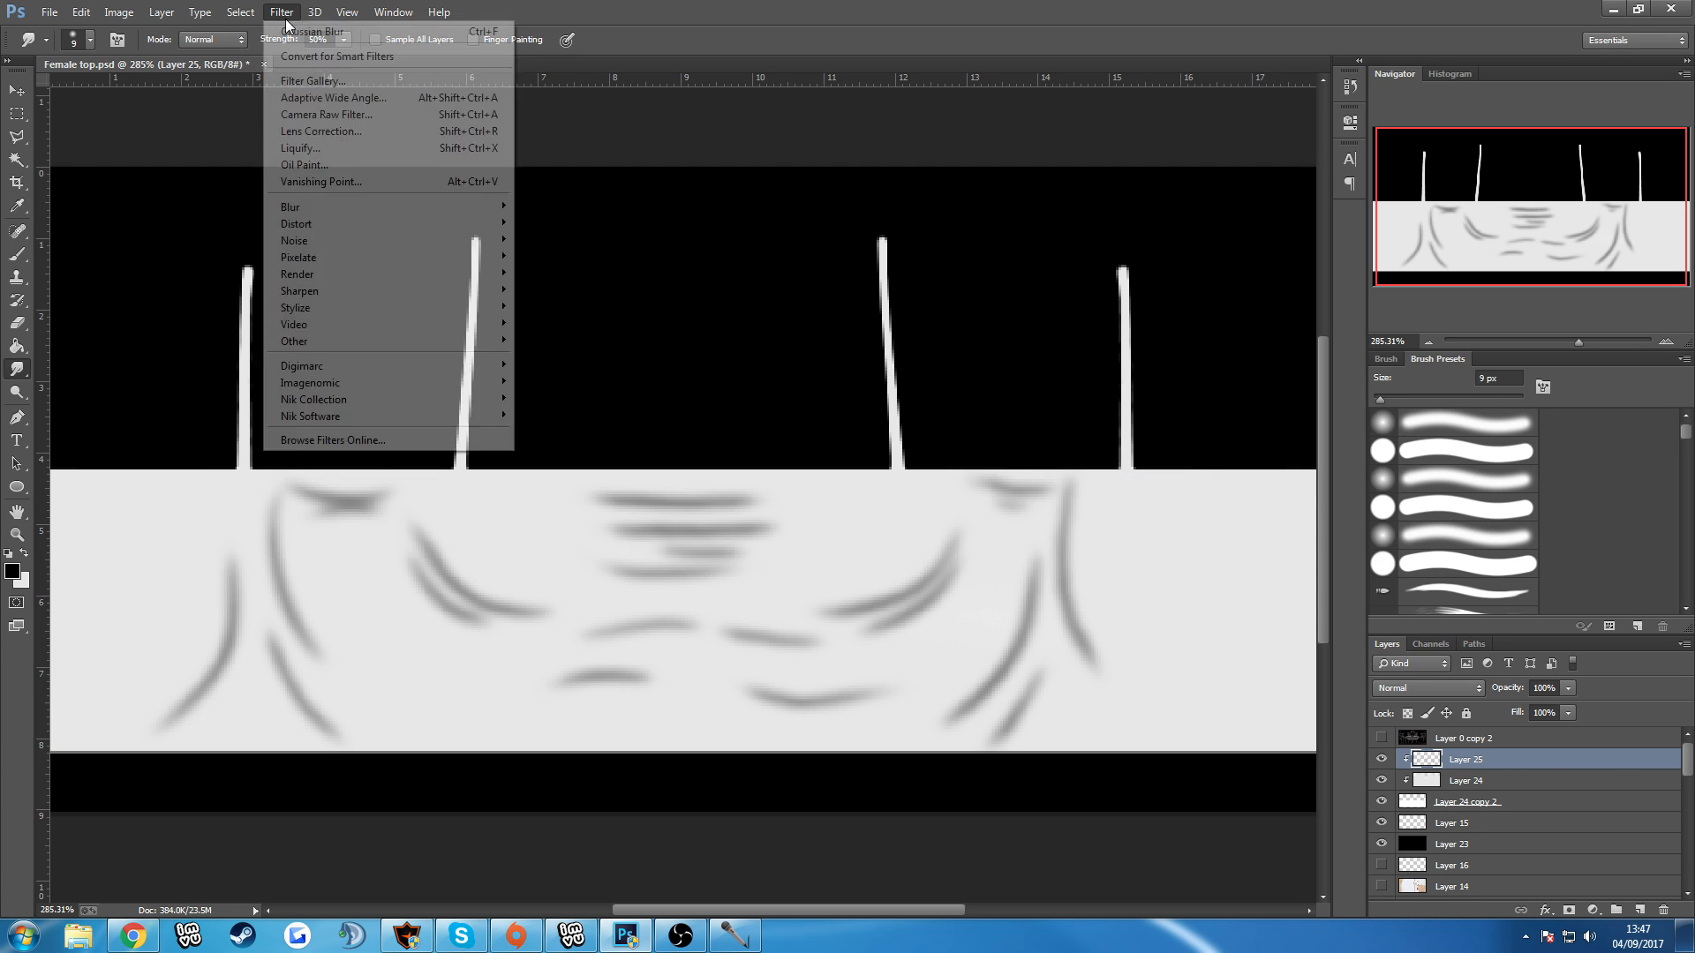
mouse_move(291, 206)
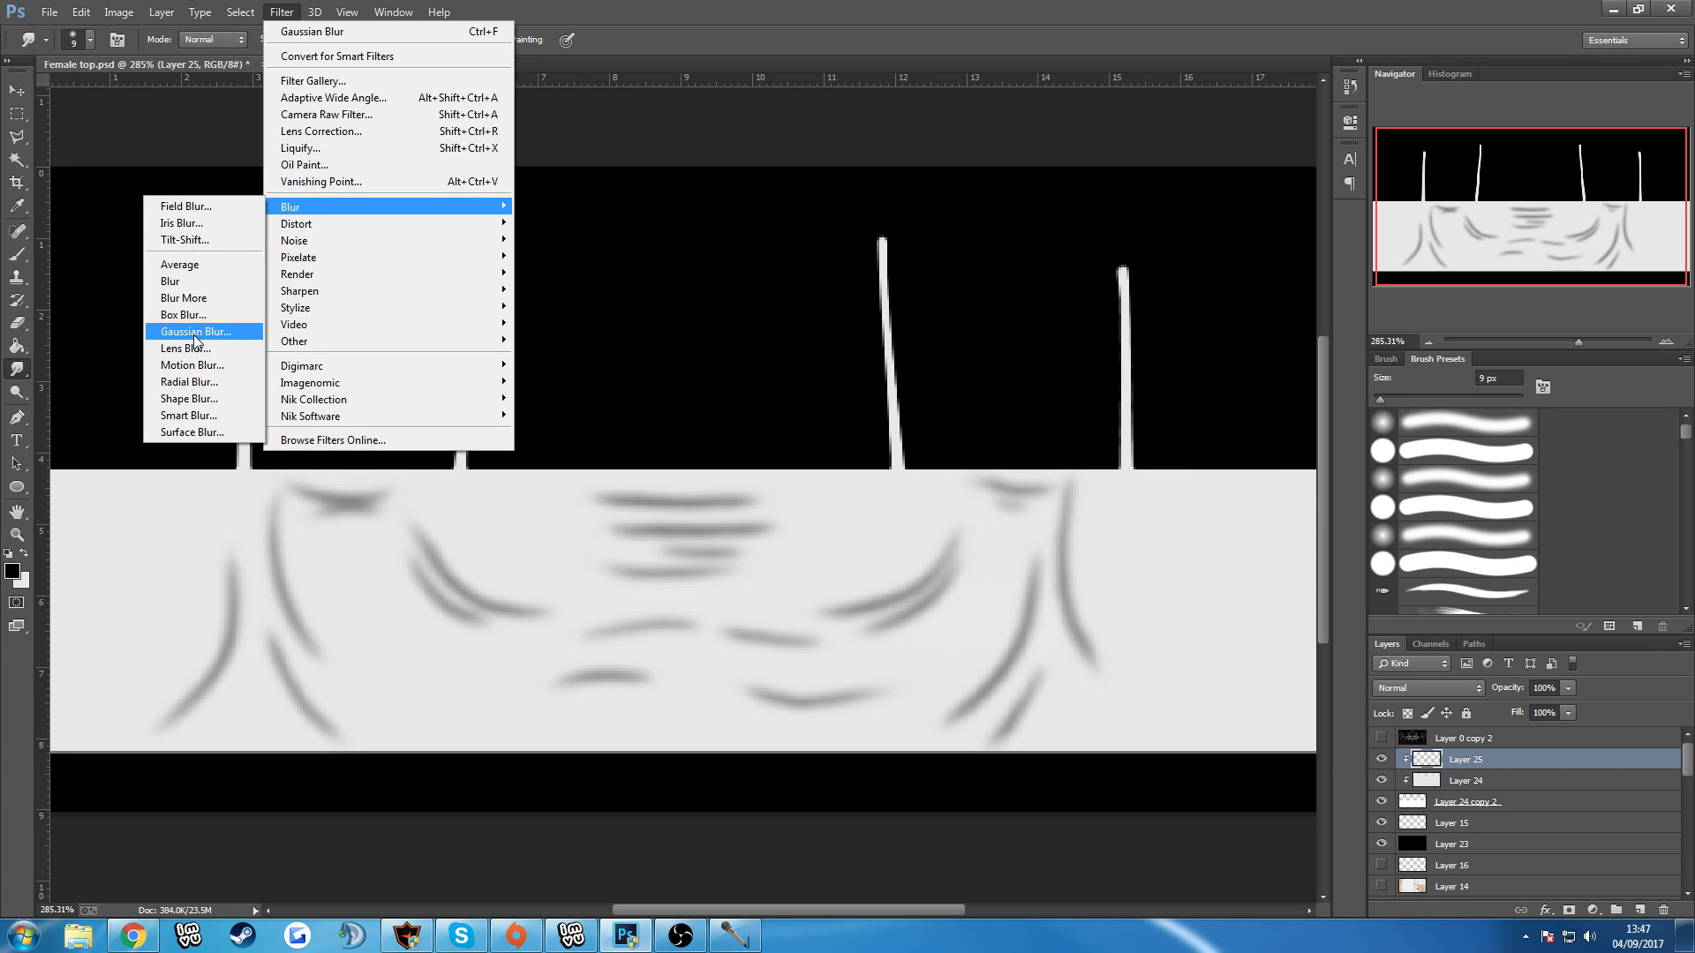
left_click(535, 156)
Set the blend mode of the fold line layer, Layer 25, to Soft Light.
left_click(1416, 688)
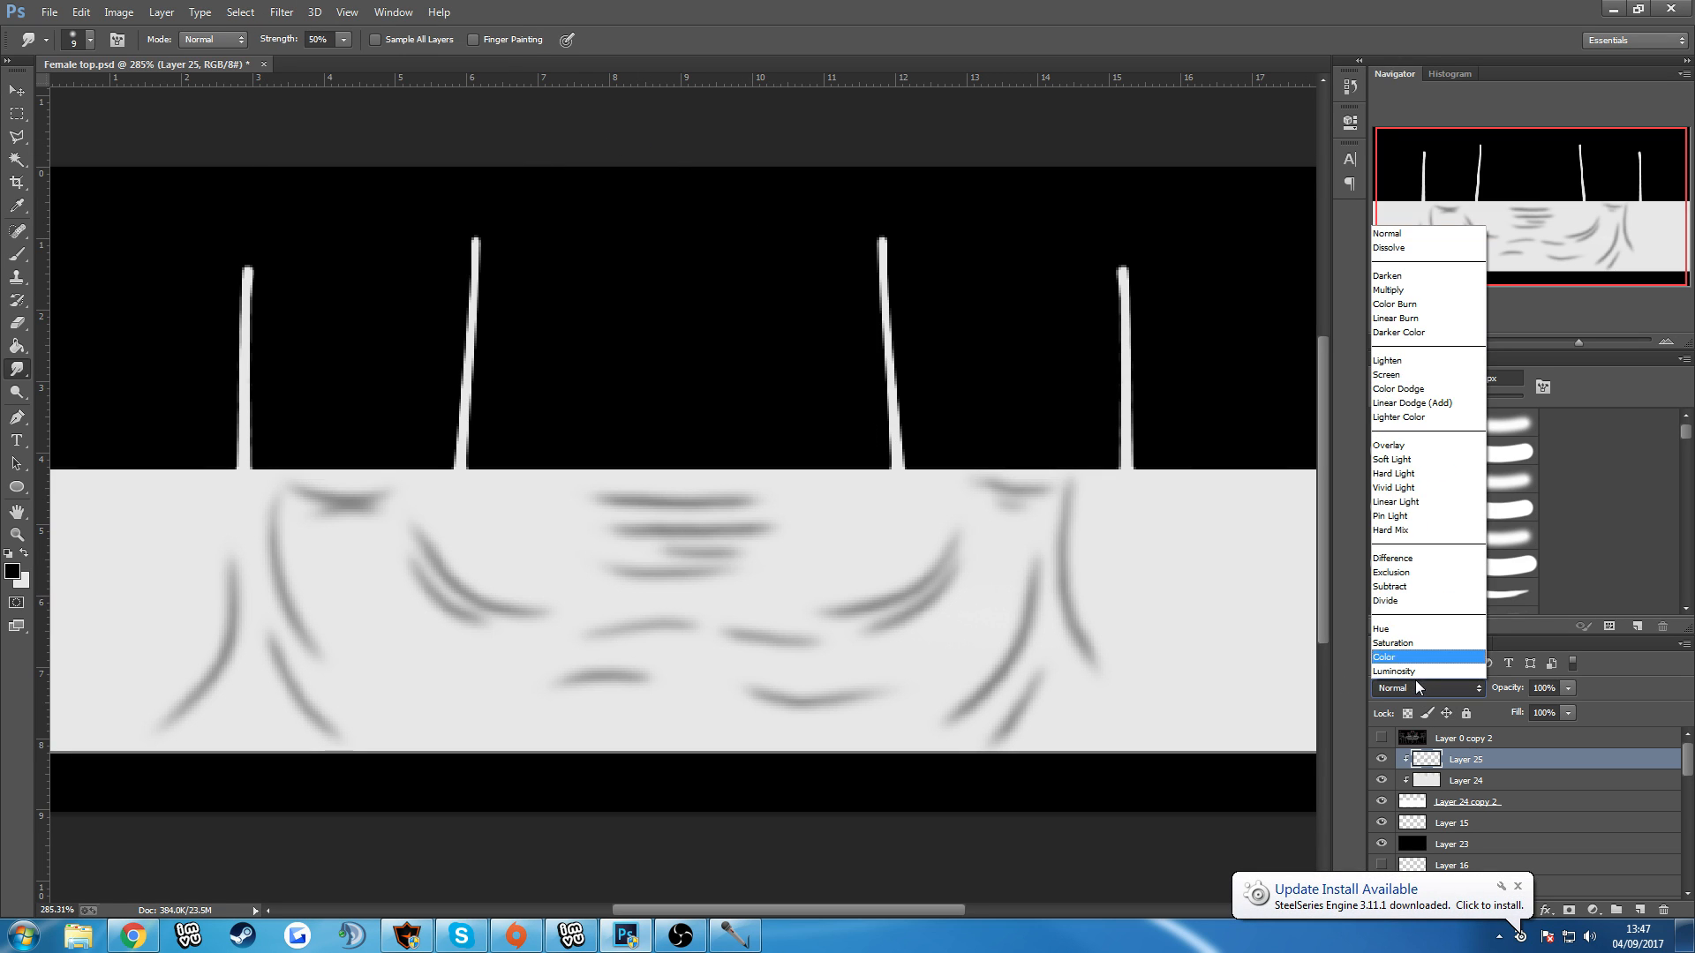
left_click(1403, 459)
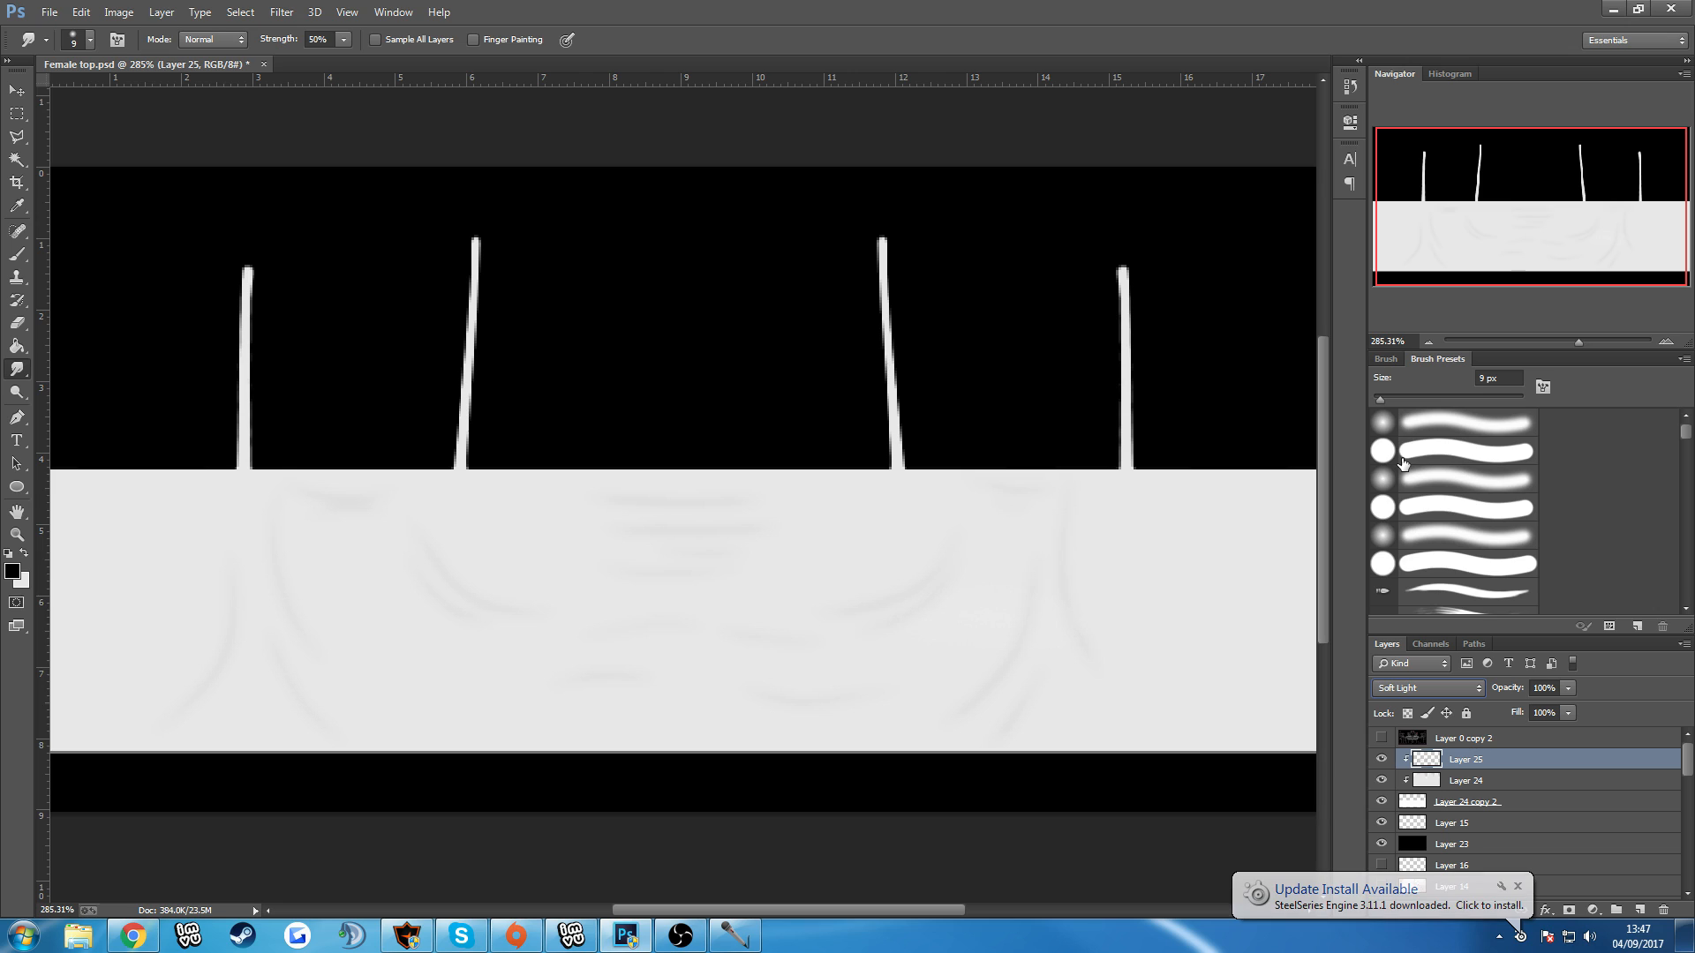
Choose a slightly darker grey foreground colour and repaint the whole top on Layer 24 with a soft 150 px brush.
left_click(1501, 782)
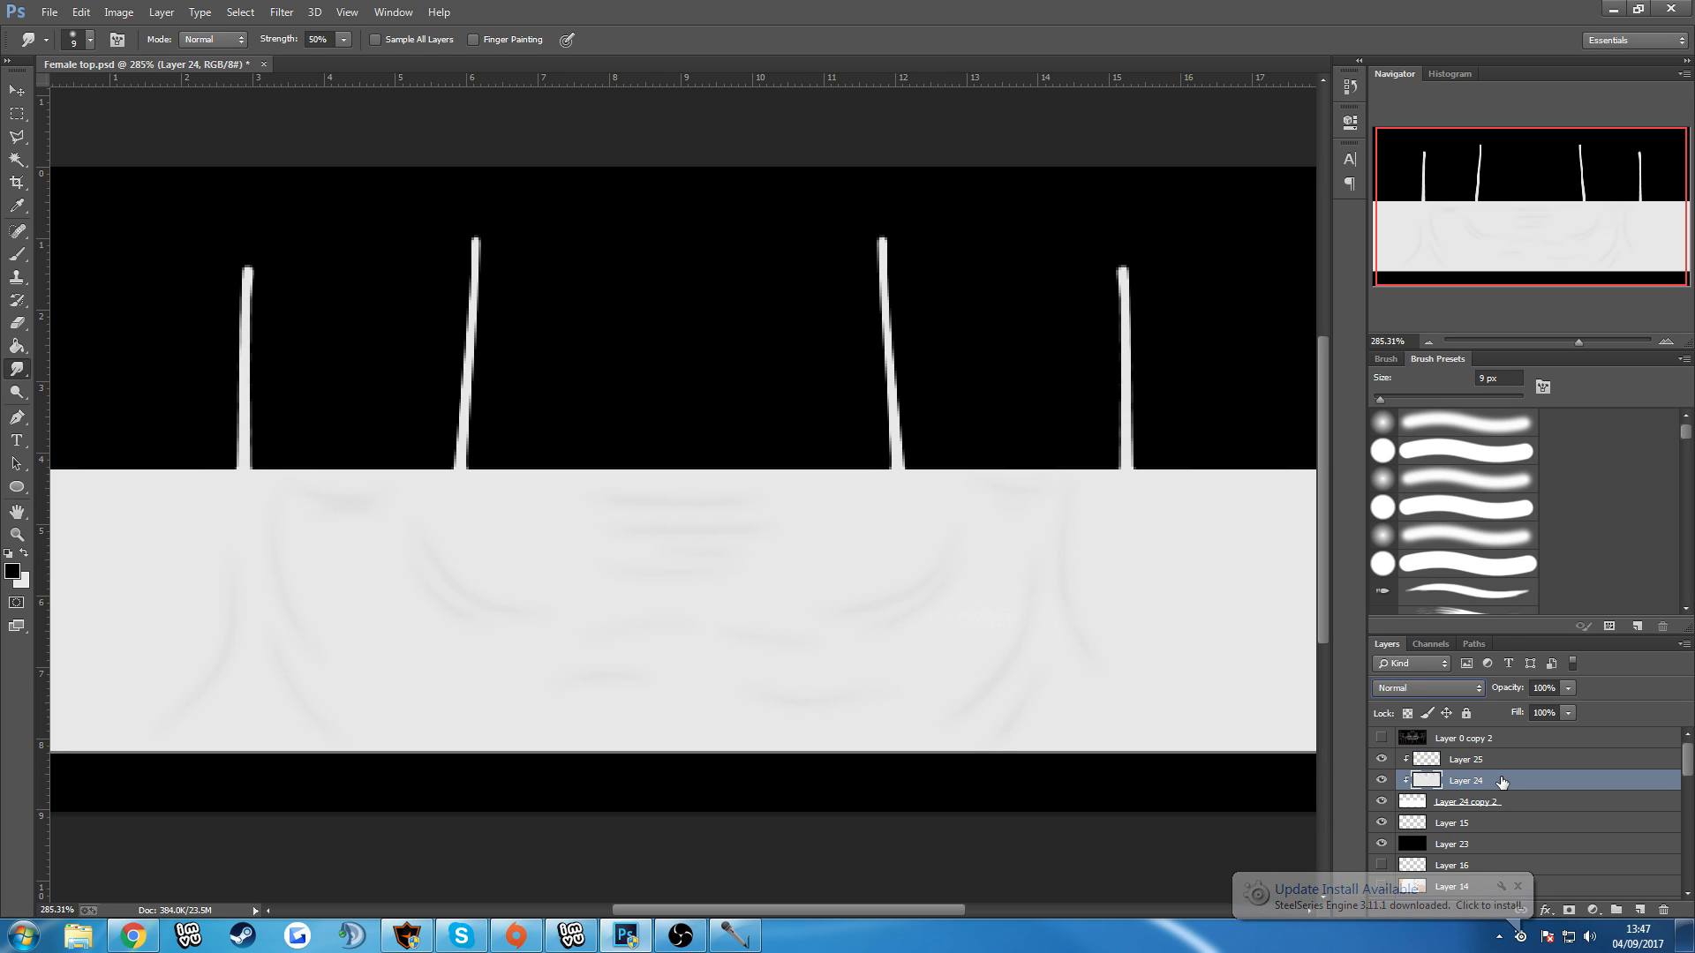
left_click(24, 552)
key("b")
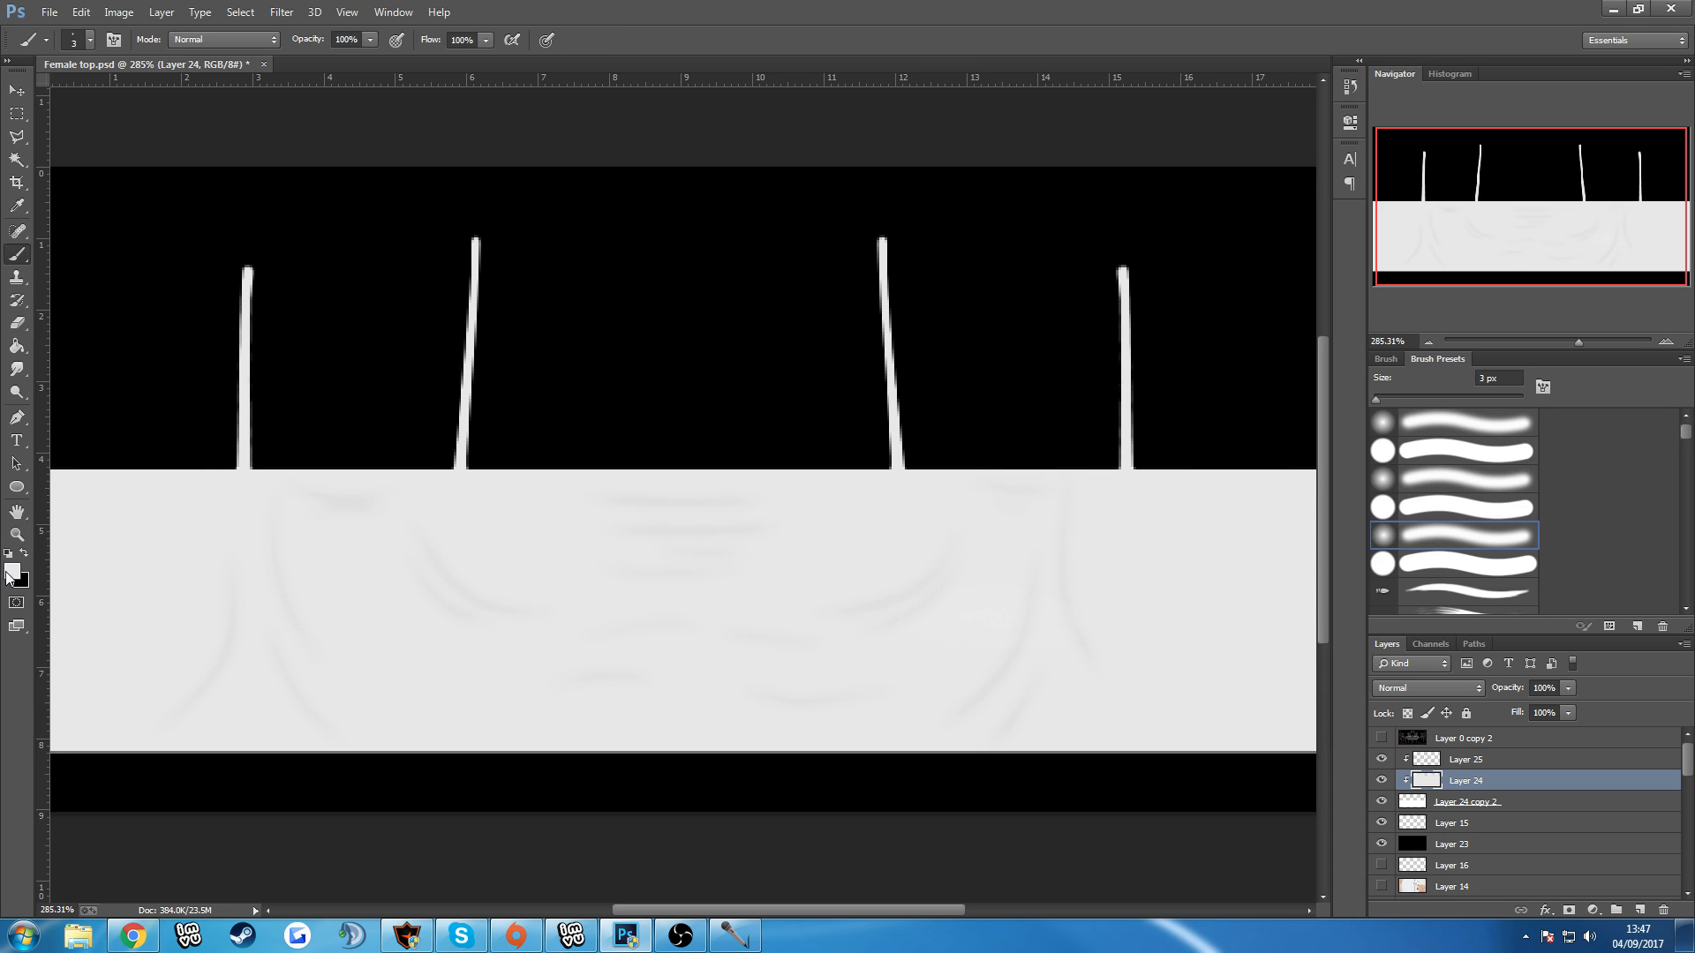
left_click(11, 572)
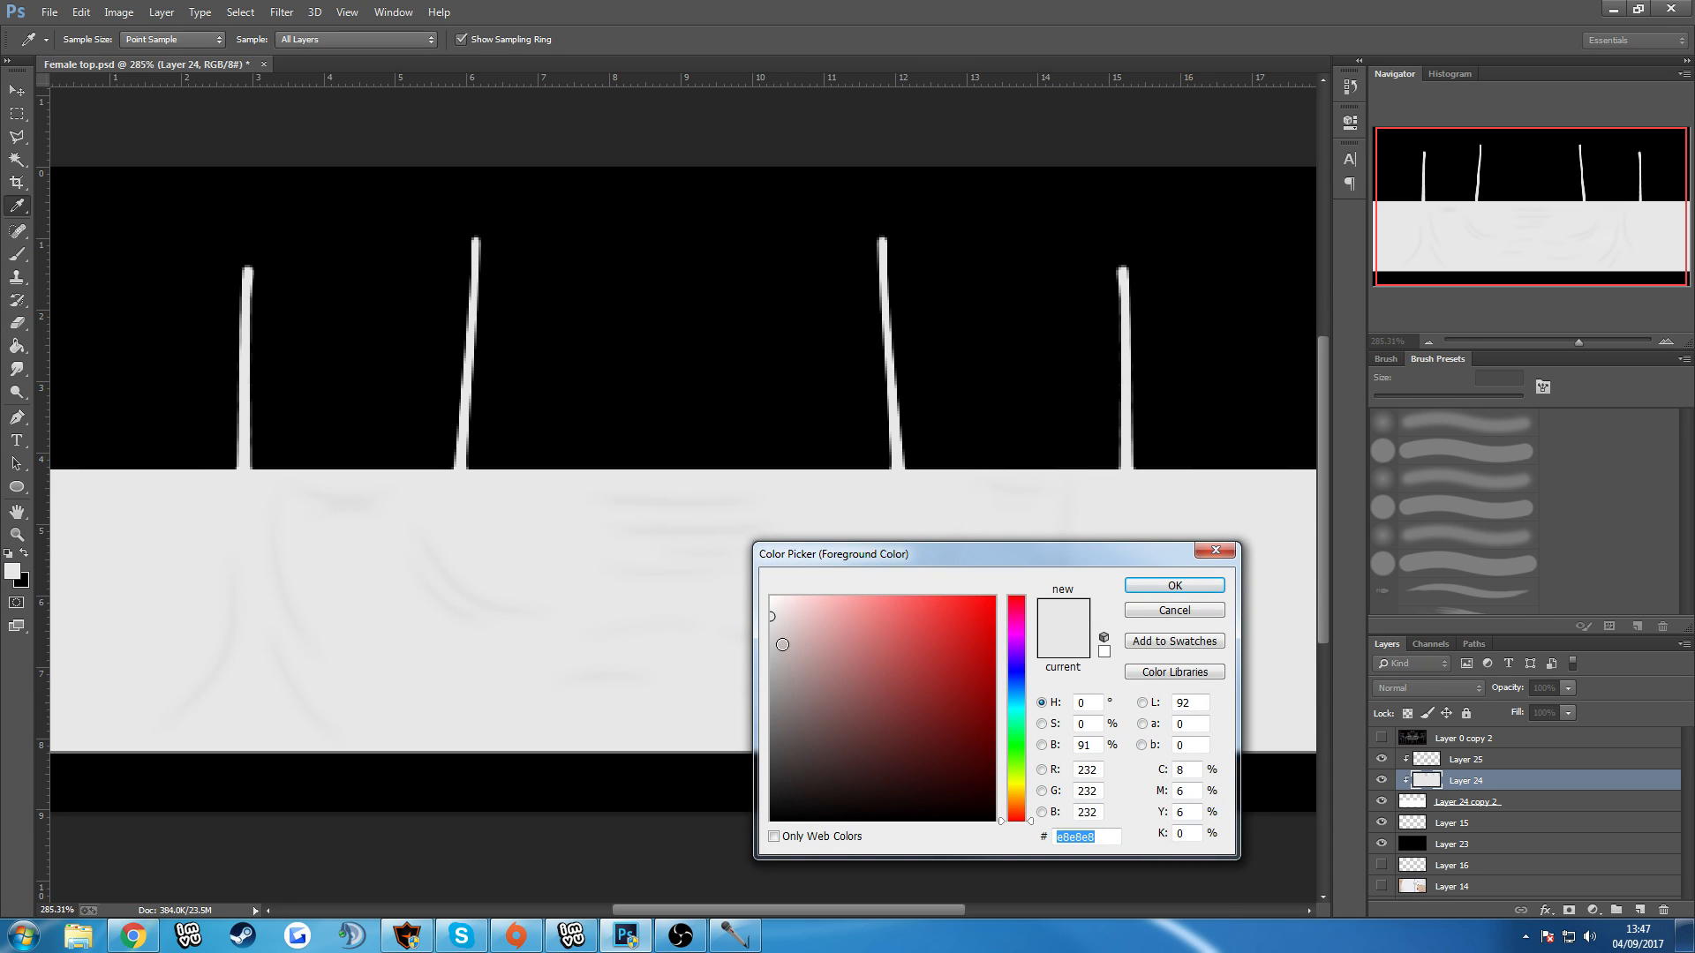
left_click_drag(774, 628, 766, 628)
left_click(1146, 586)
scroll(725, 679, "down", 4)
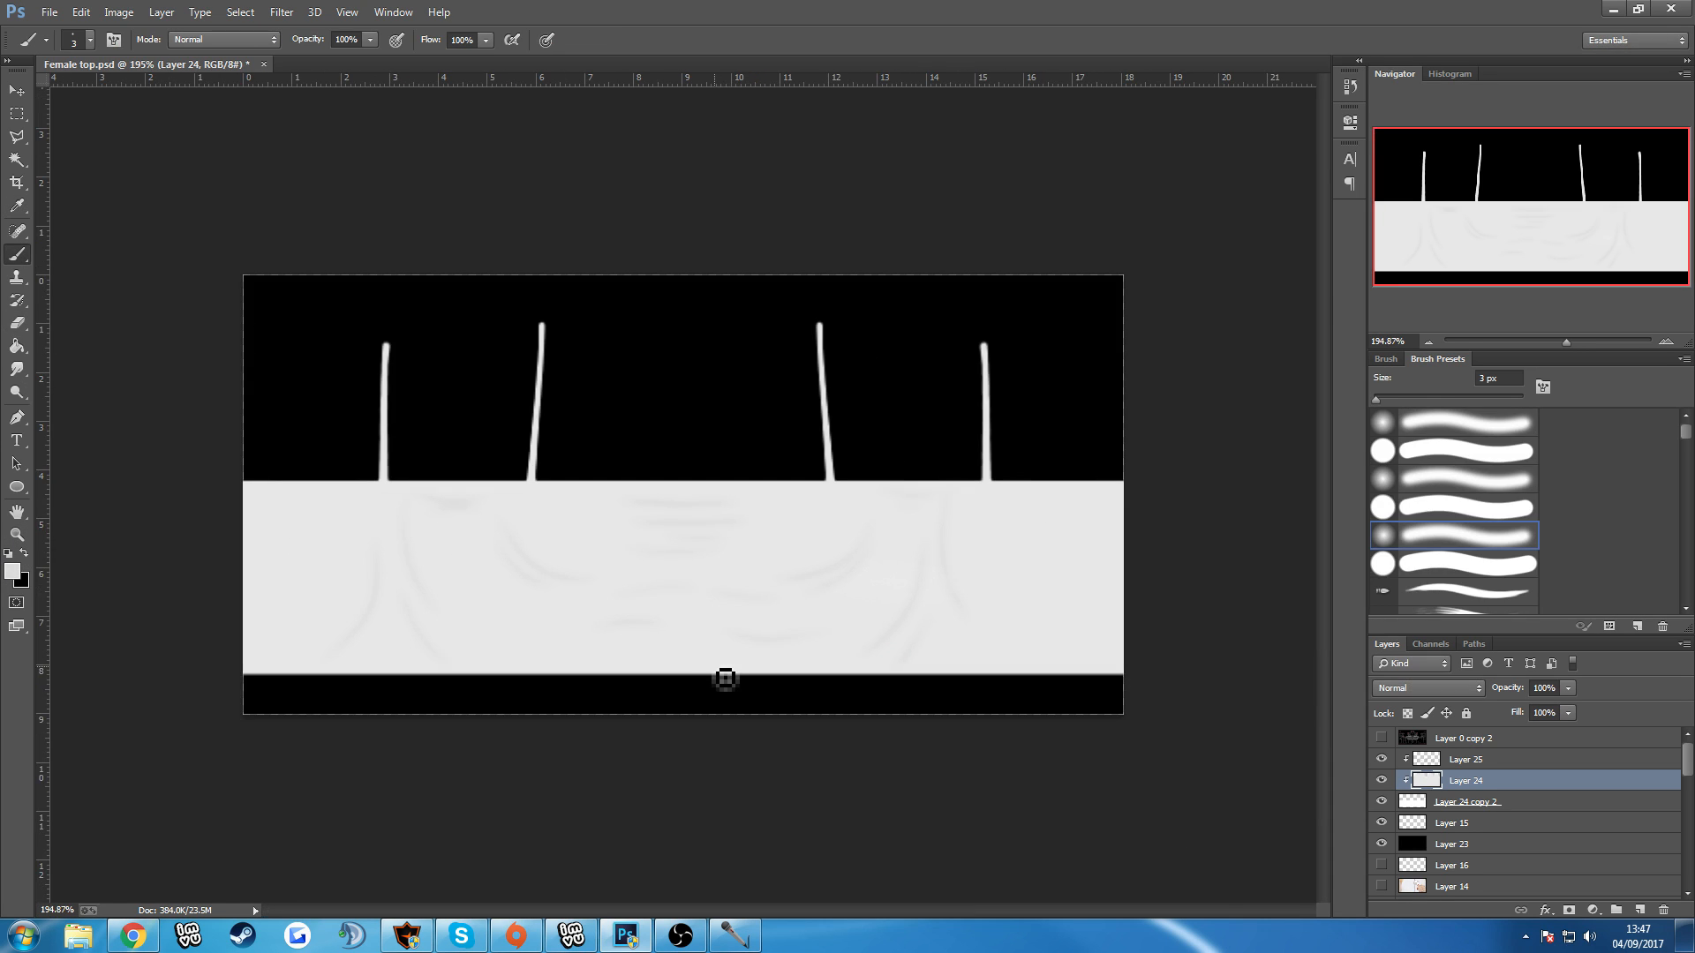
key("bracketright")
key("bracketright")
key("bracketright")
key("bracketright")
key("bracketright")
key("bracketright")
key("bracketright")
key("bracketright")
key("bracketright")
mouse_move(151, 464)
left_mouse_down()
mouse_move(232, 394)
mouse_move(331, 362)
mouse_move(231, 483)
mouse_move(232, 590)
mouse_move(742, 413)
mouse_move(609, 507)
mouse_move(1096, 516)
left_mouse_up()
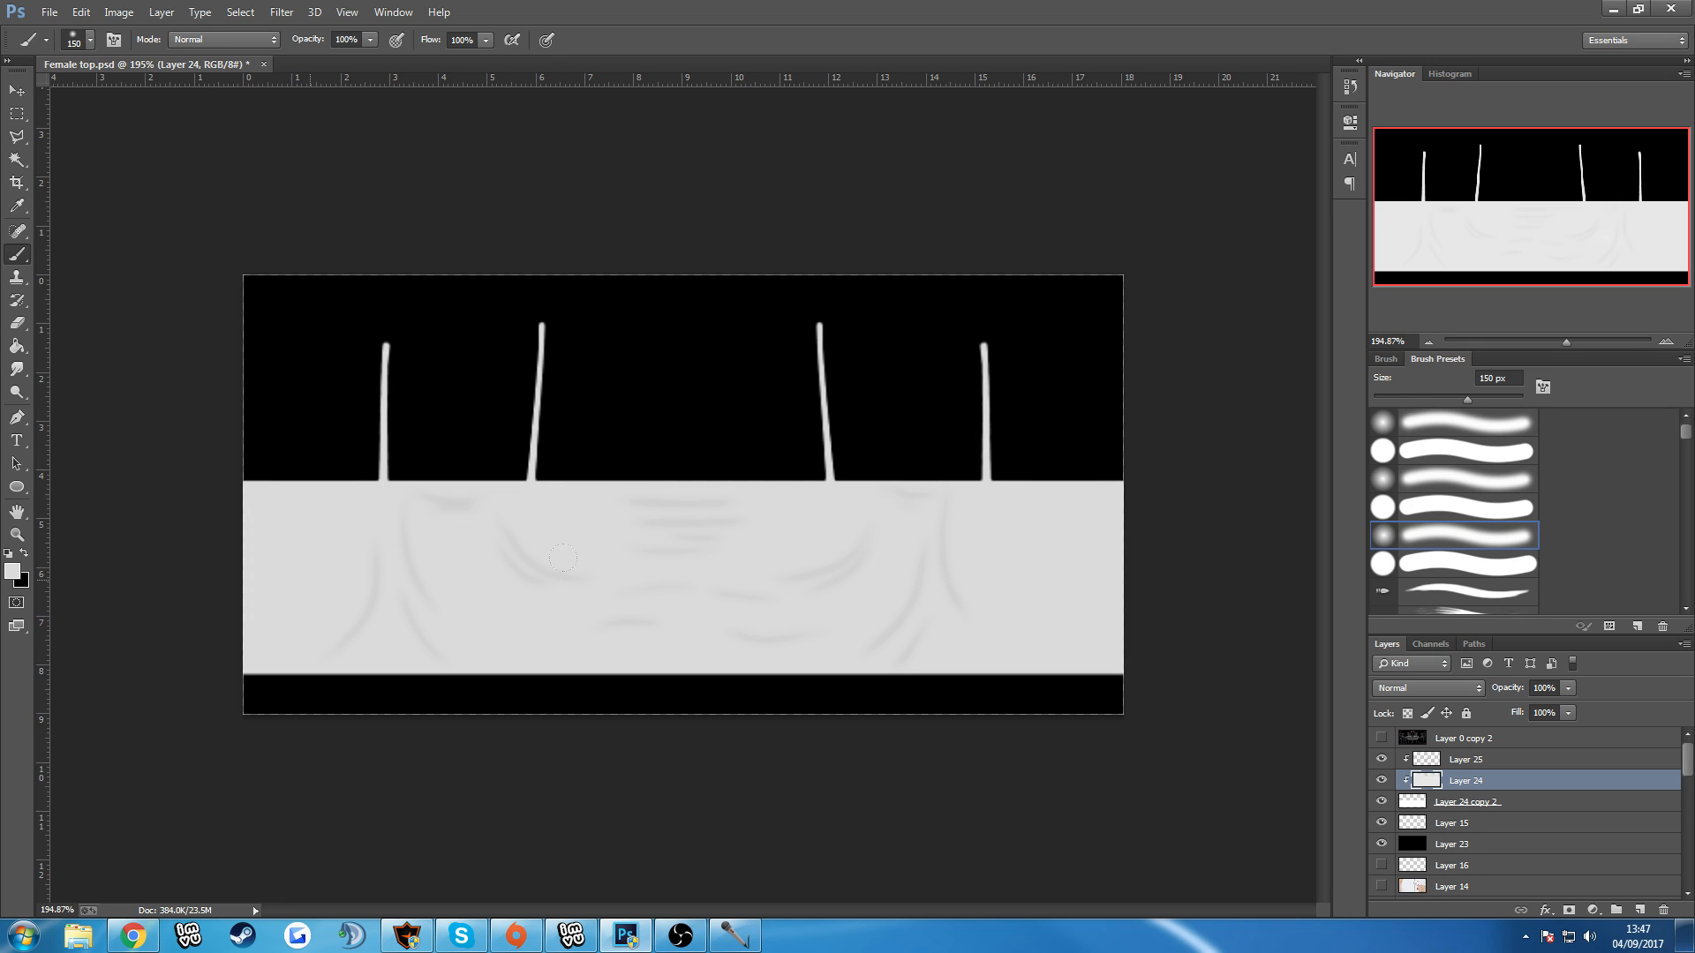
Duplicate the Soft Light fold layer, Layer 25, to strengthen the creases.
left_click(1485, 761)
key("ctrl+j")
scroll(969, 628, "up", 2)
scroll(967, 626, "up", 3)
scroll(936, 627, "down", 3)
scroll(829, 629, "up", 1)
scroll(828, 630, "up", 1)
scroll(829, 629, "down", 1)
scroll(814, 616, "up", 1)
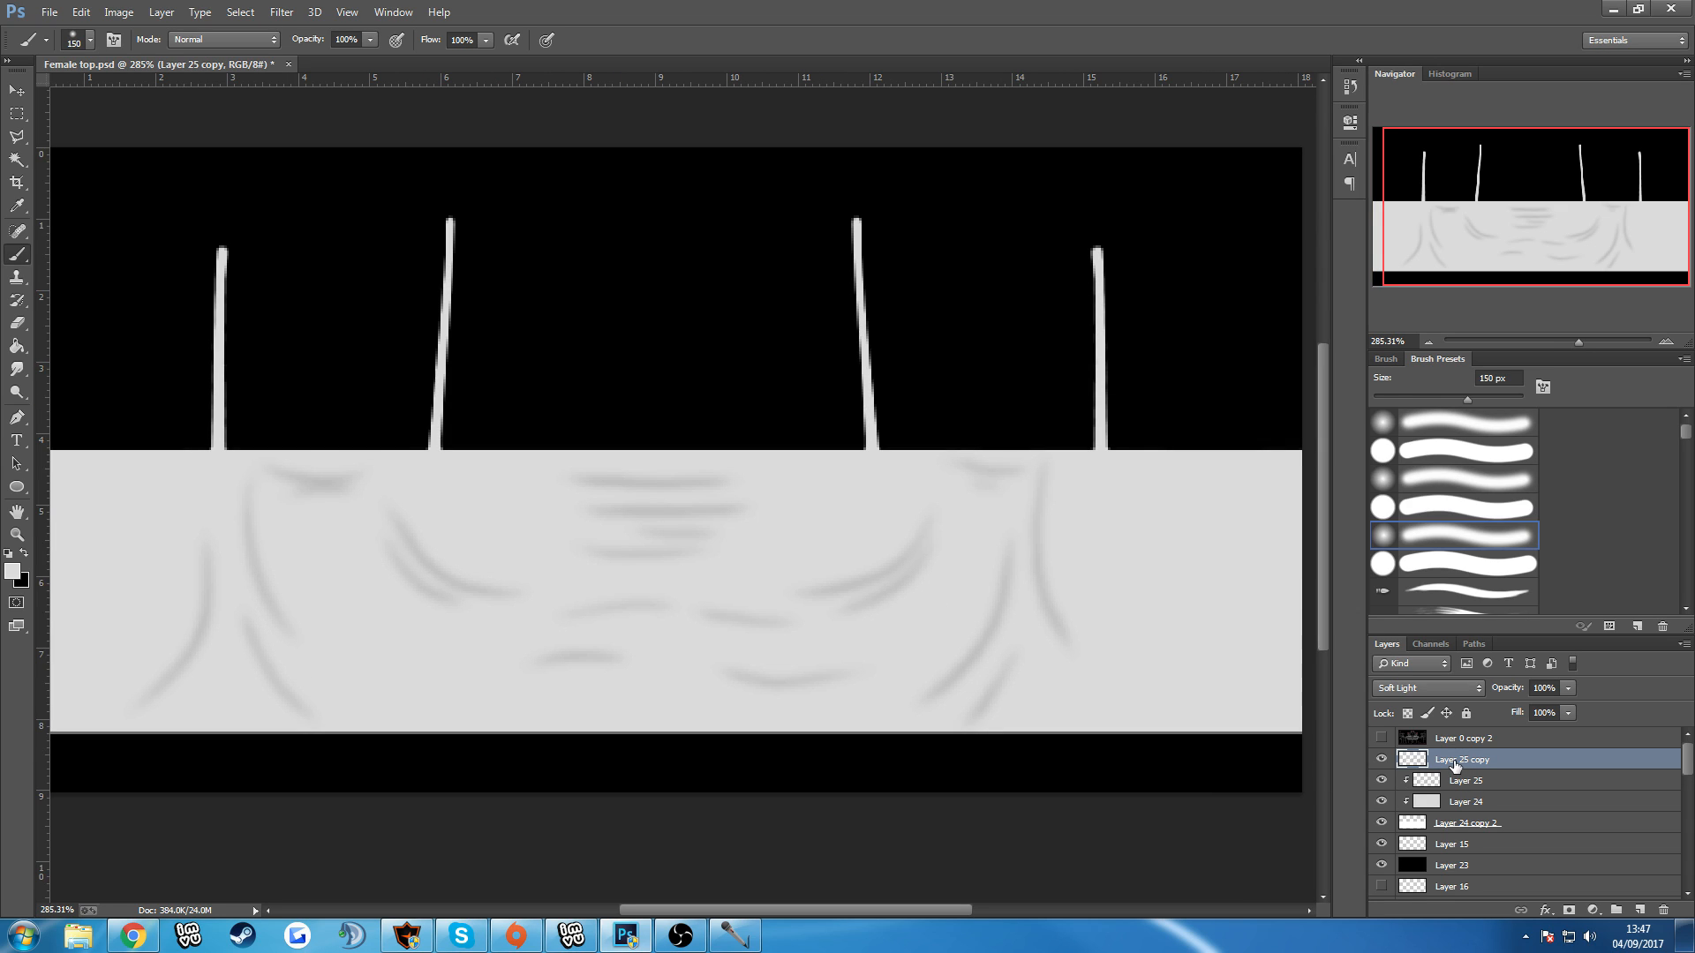
Replace the Layer 25 duplicate with a fresh copy of Layer 25 and clip it to the layer below.
key("Delete")
scroll(782, 559, "down", 2)
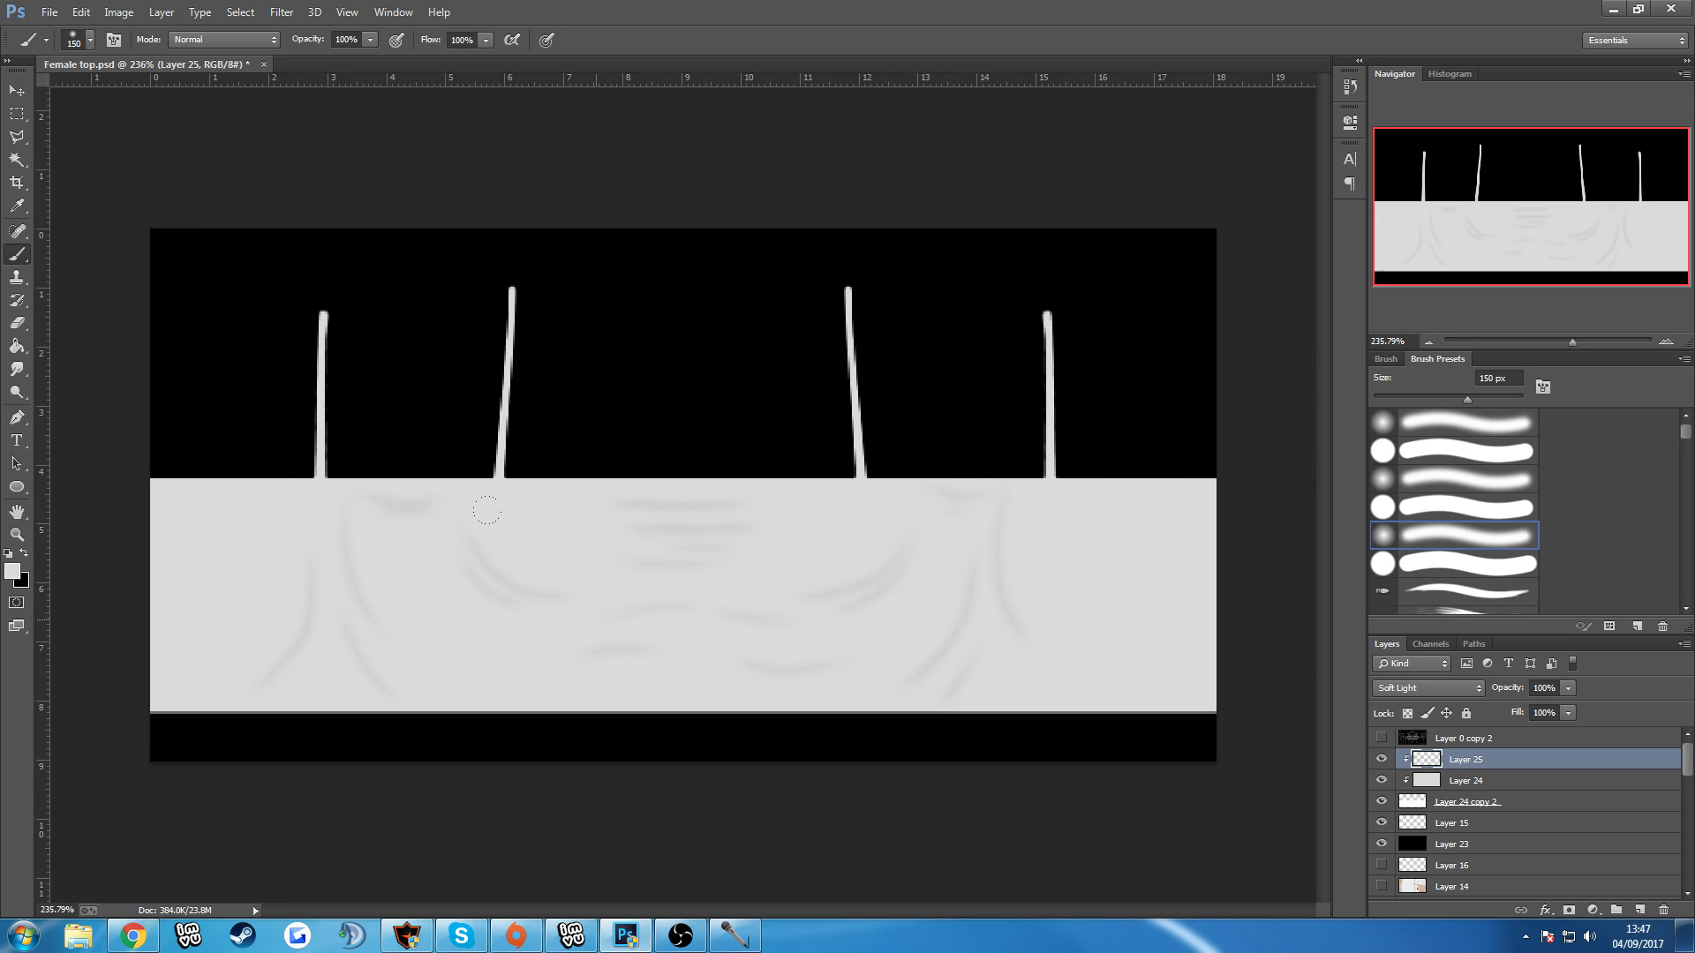
scroll(437, 536, "up", 1)
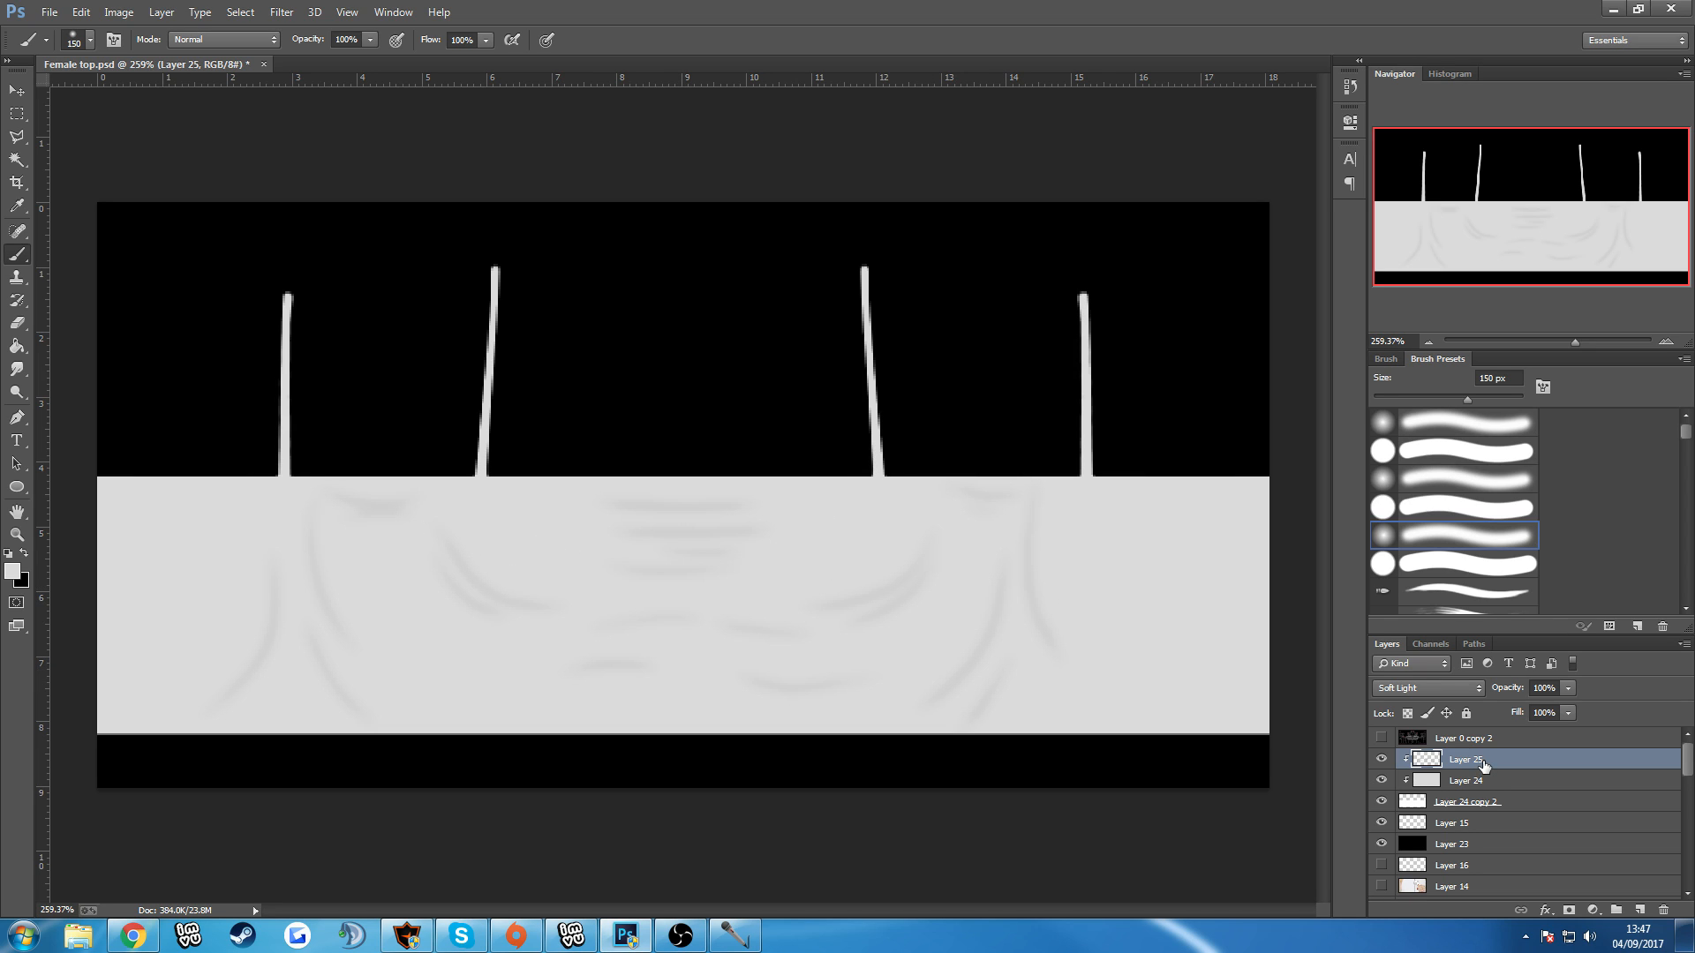
key("ctrl+j")
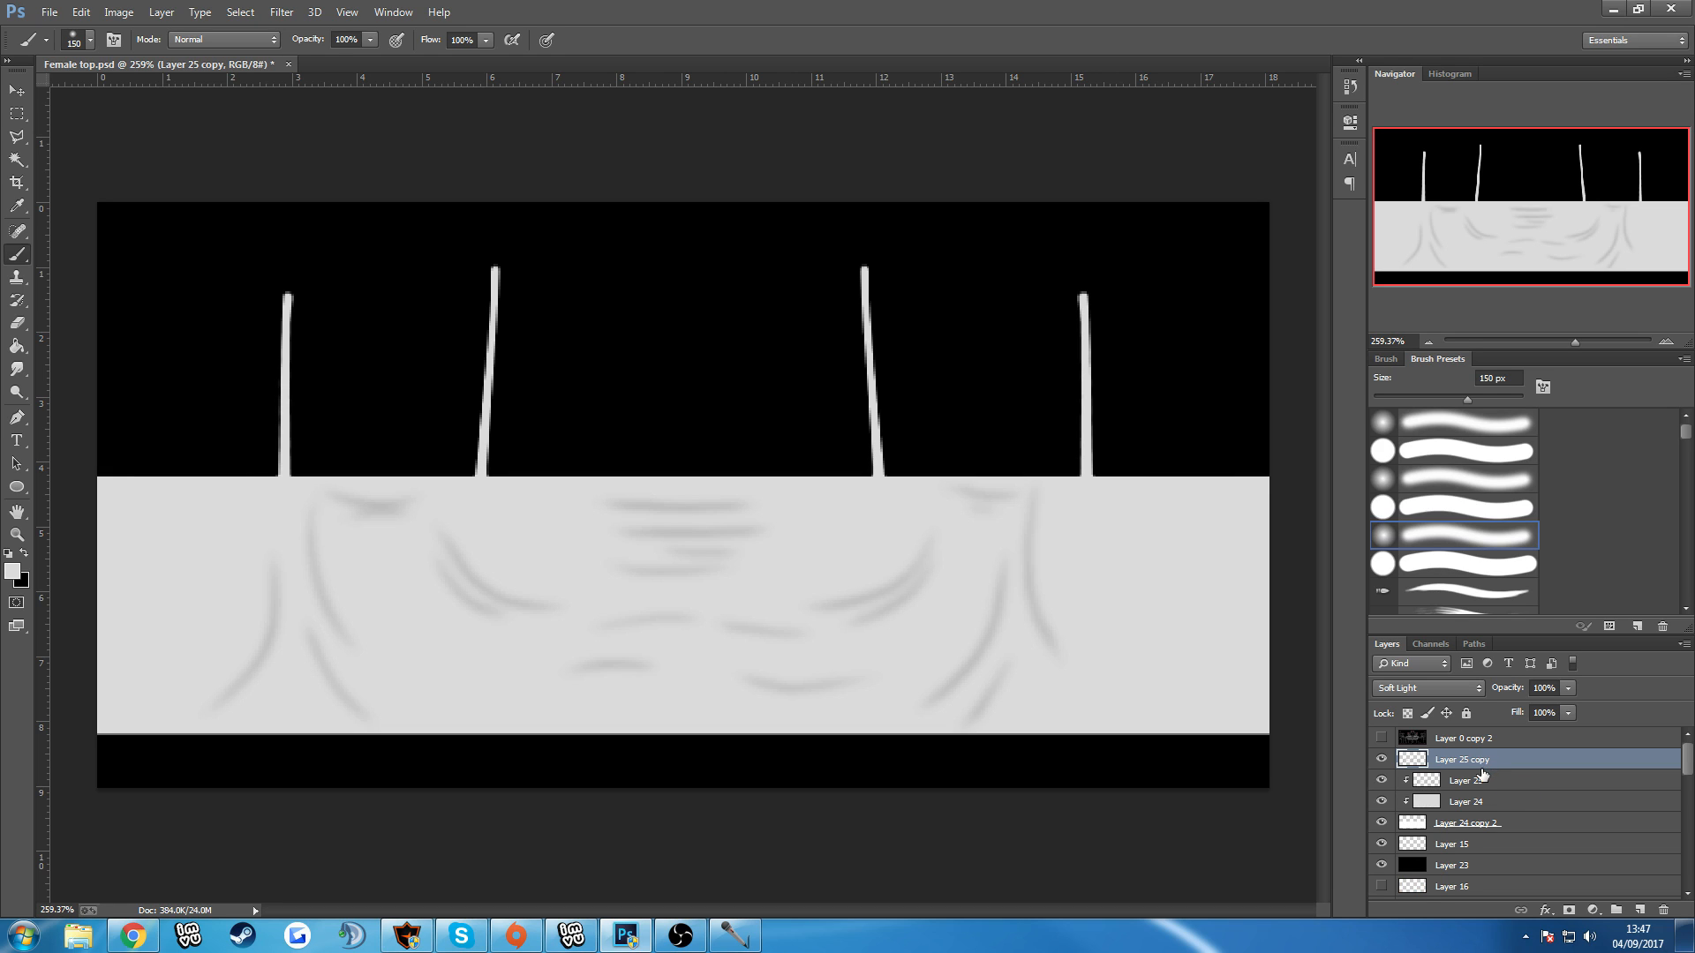
left_click(1467, 766, "alt")
Turn Layer 25 copy into white highlights using Hue/Saturation with Saturation +100 and Lightness +100.
left_click(118, 11)
mouse_move(146, 56)
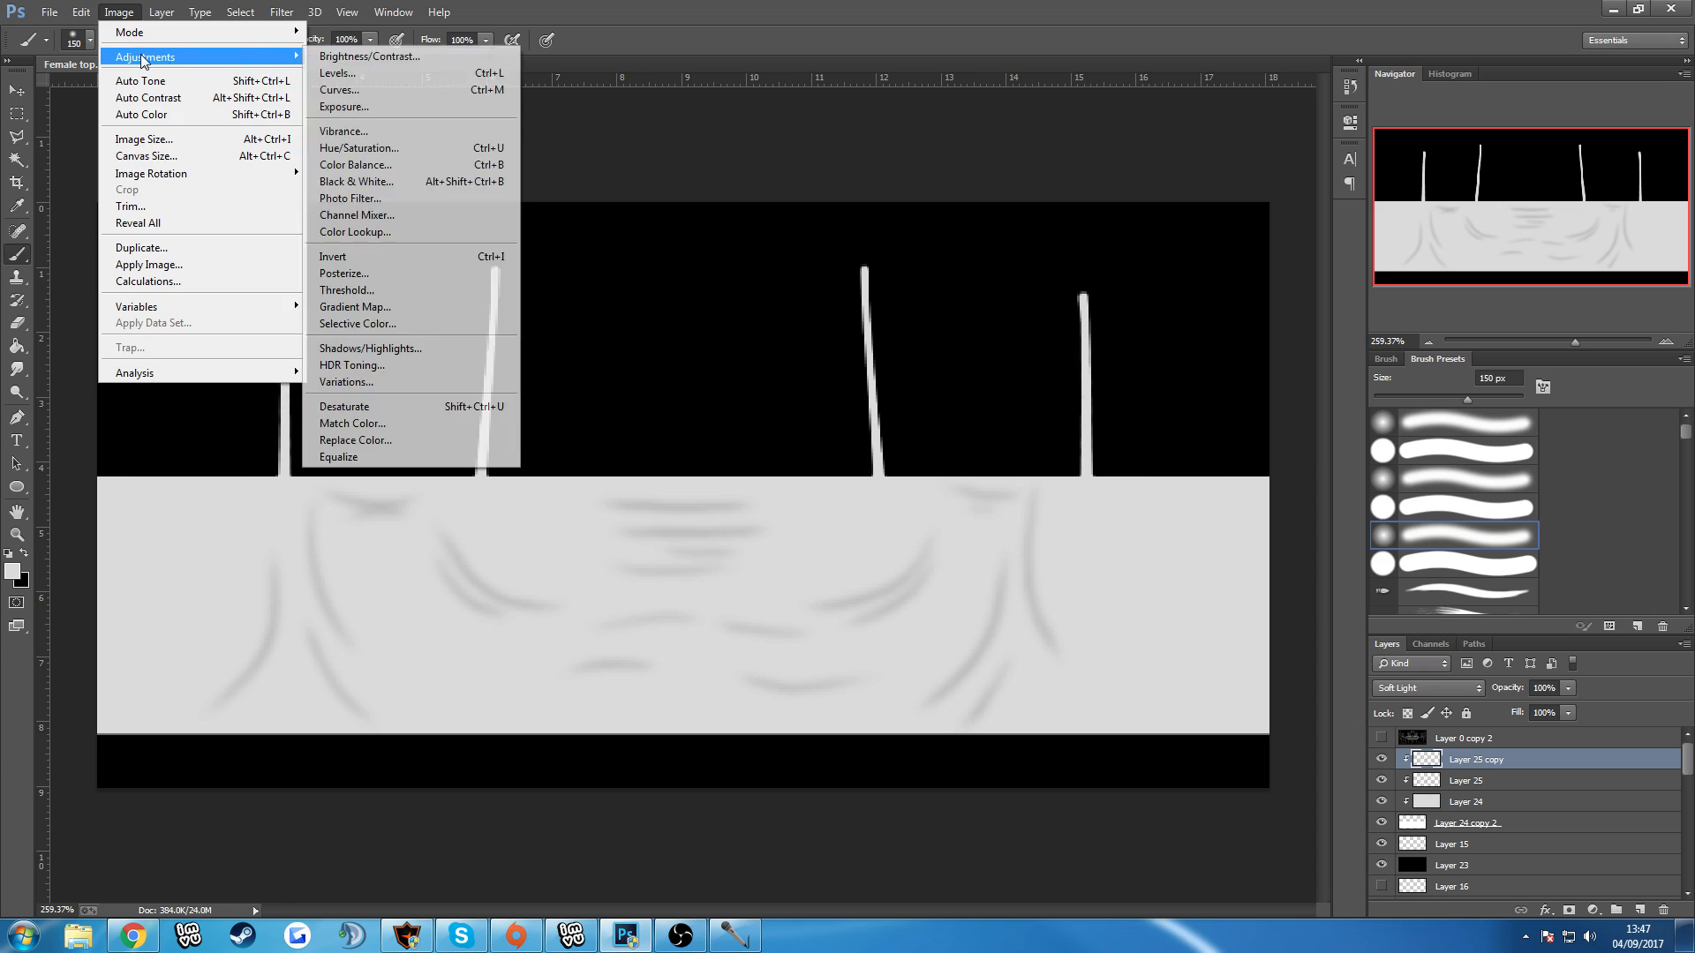
left_click(360, 151)
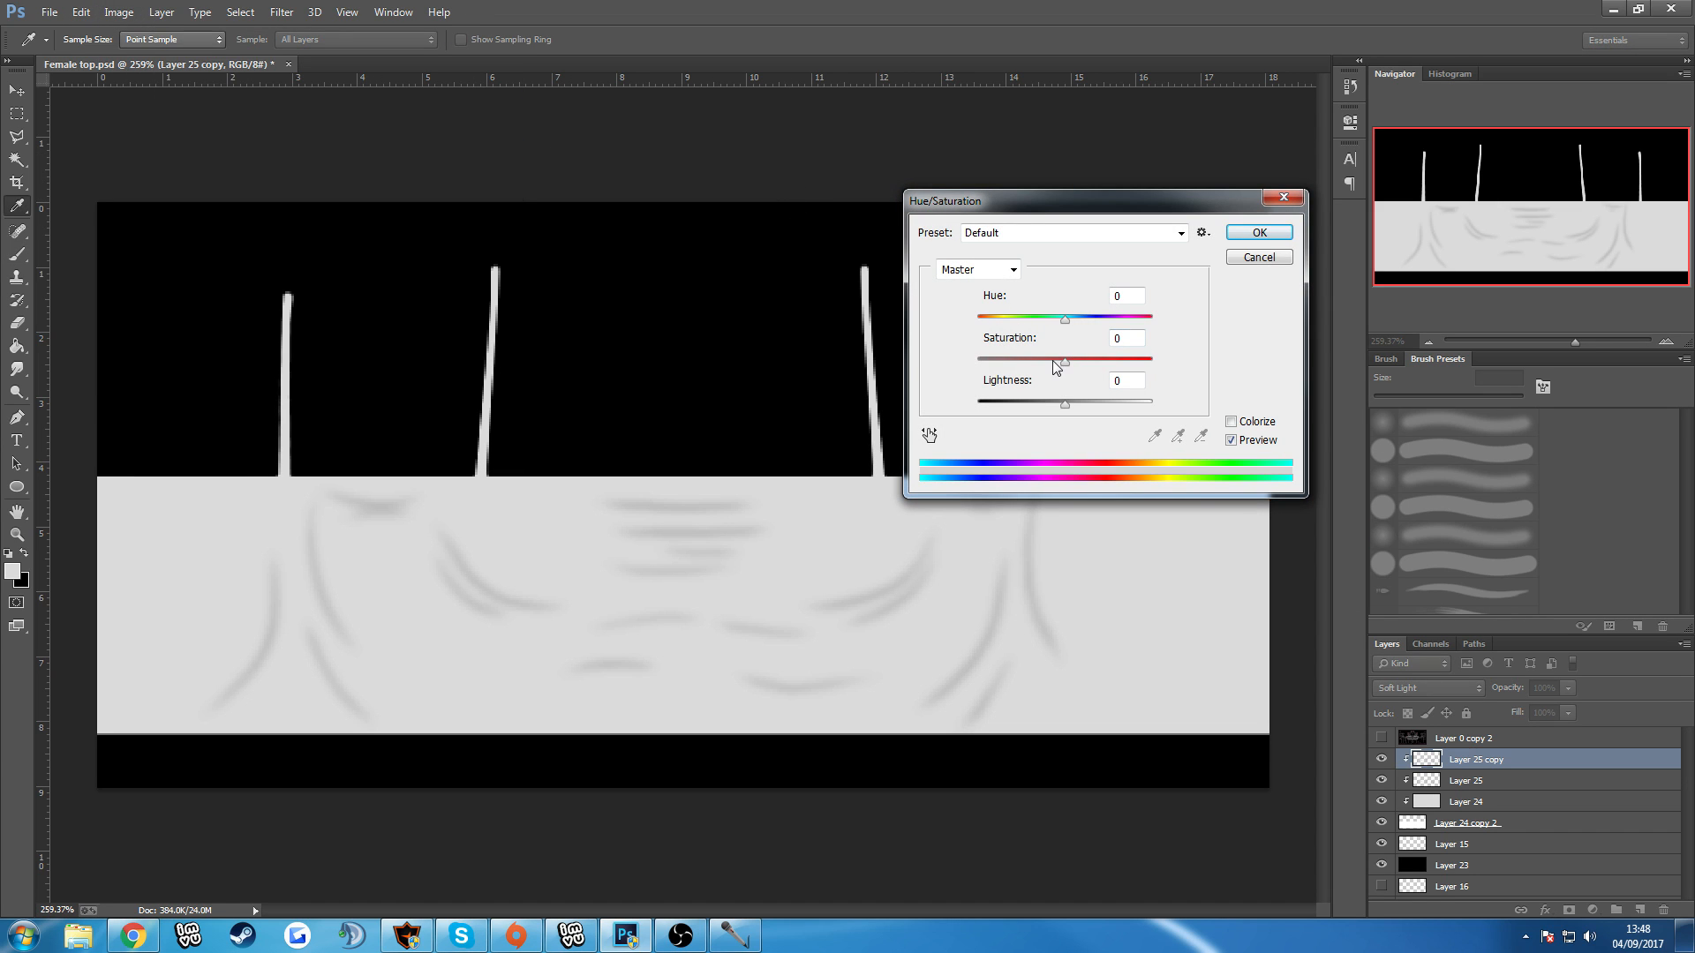
left_click_drag(1065, 404, 1179, 410)
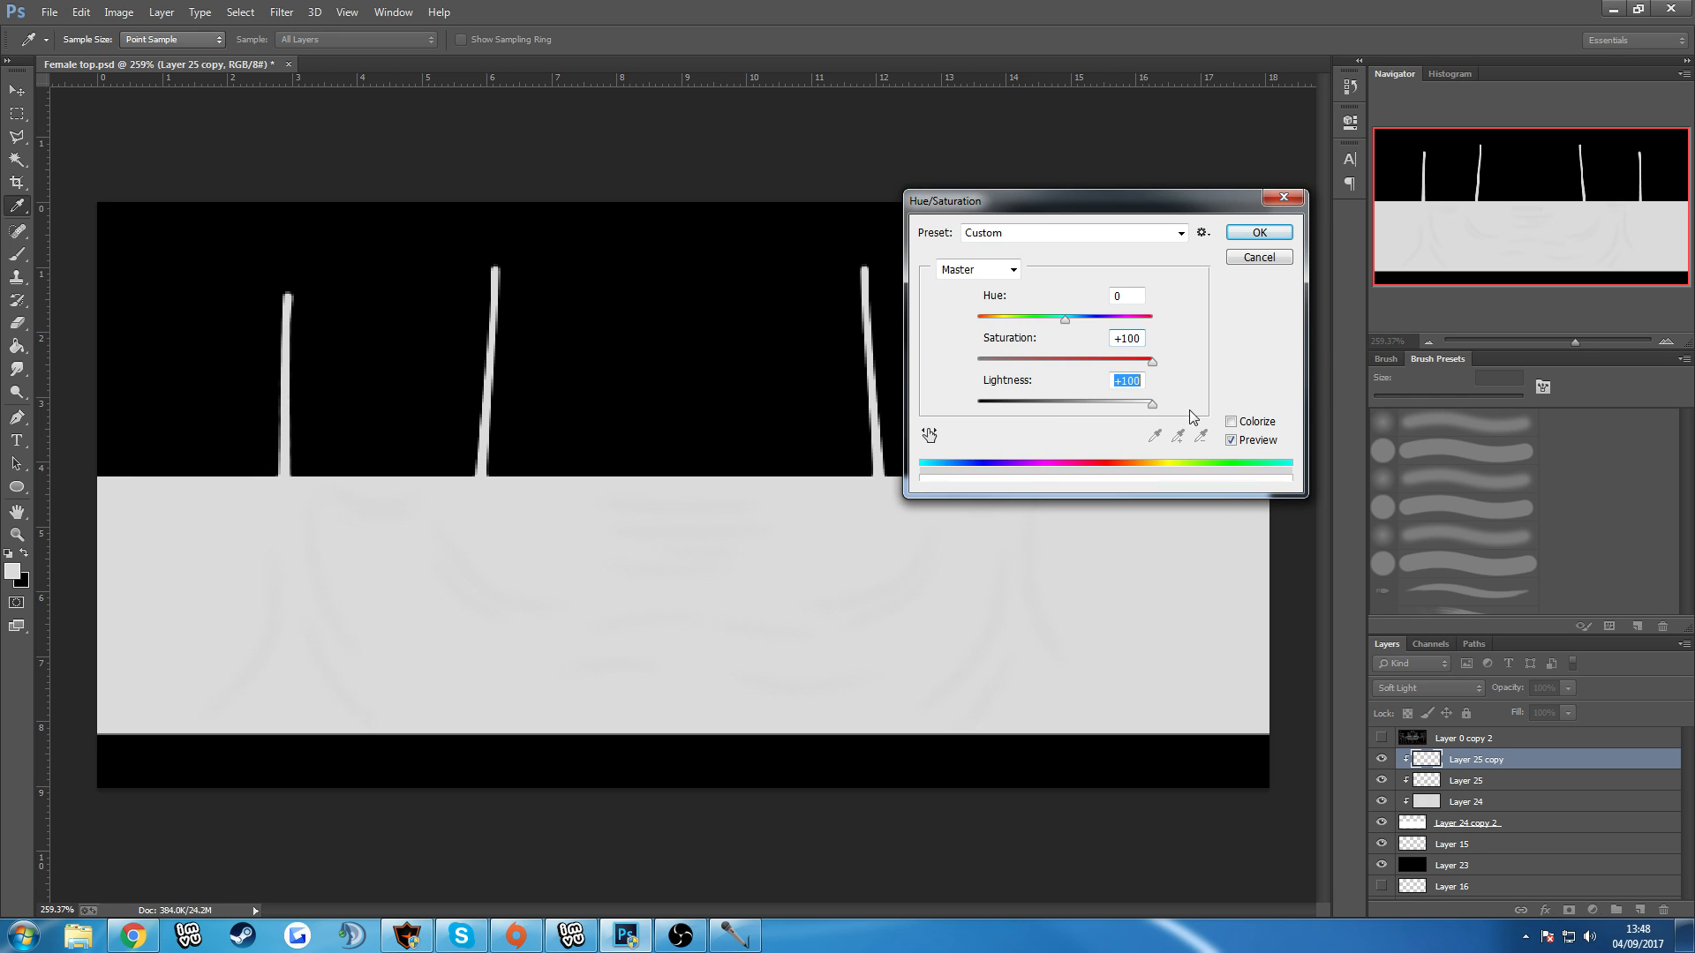
left_click(1260, 233)
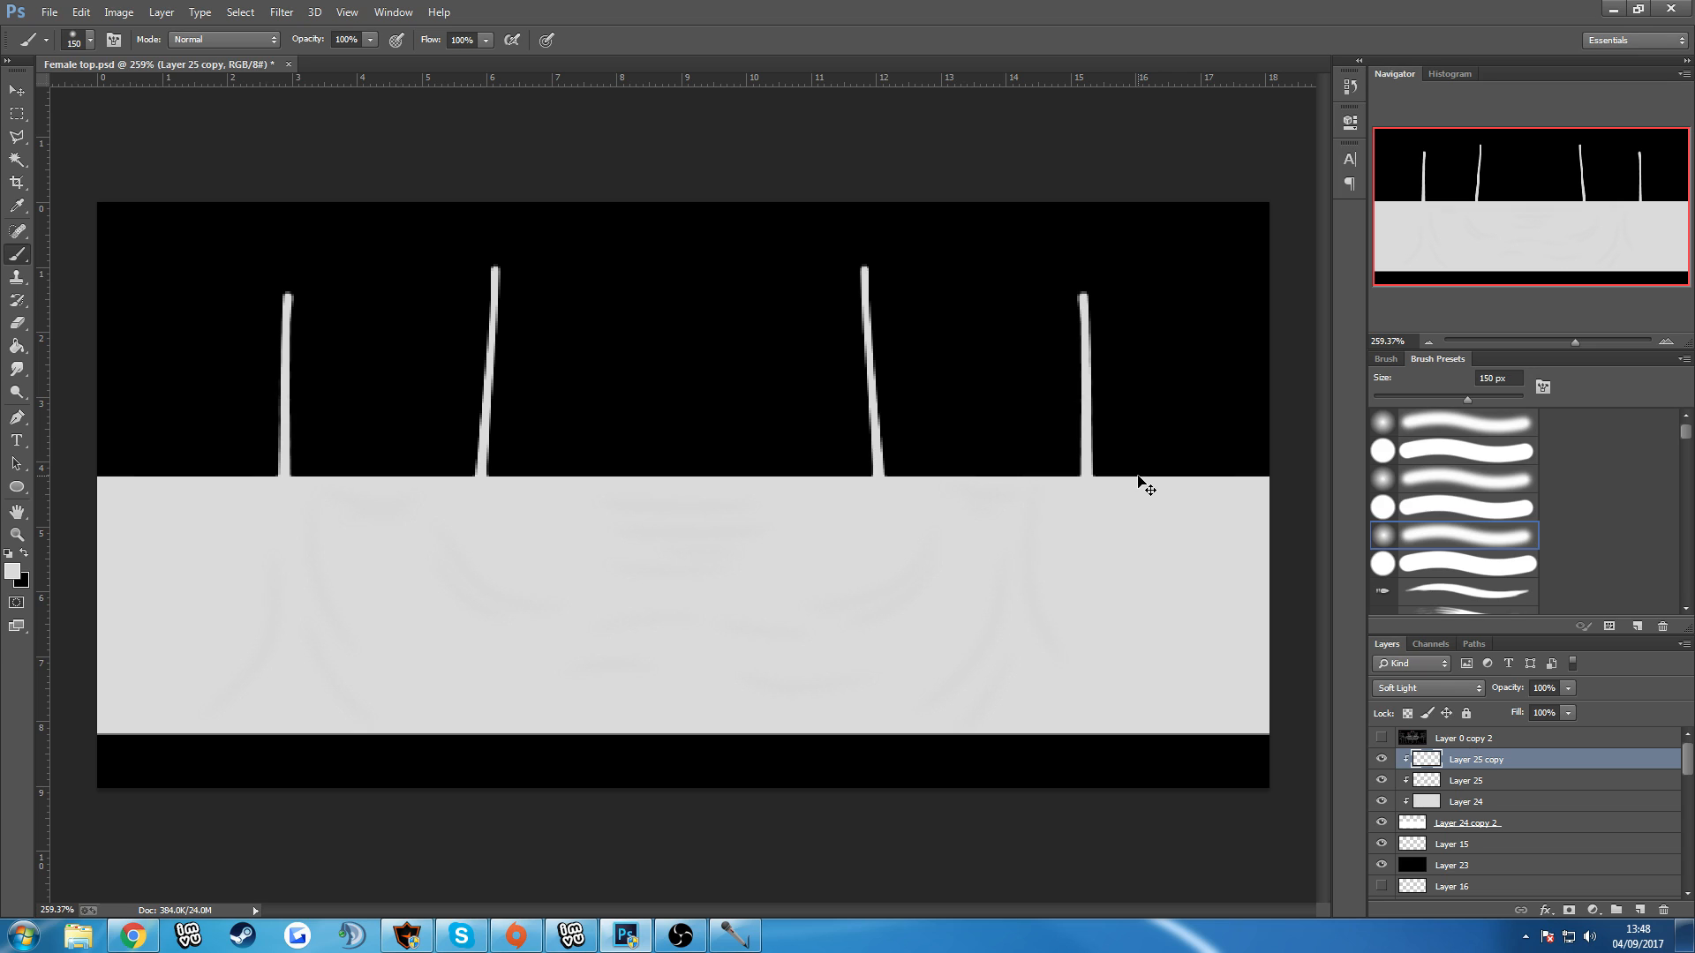
Nudge the white fold highlights on Layer 25 copy up 2 px with Free Transform.
key("ctrl+t")
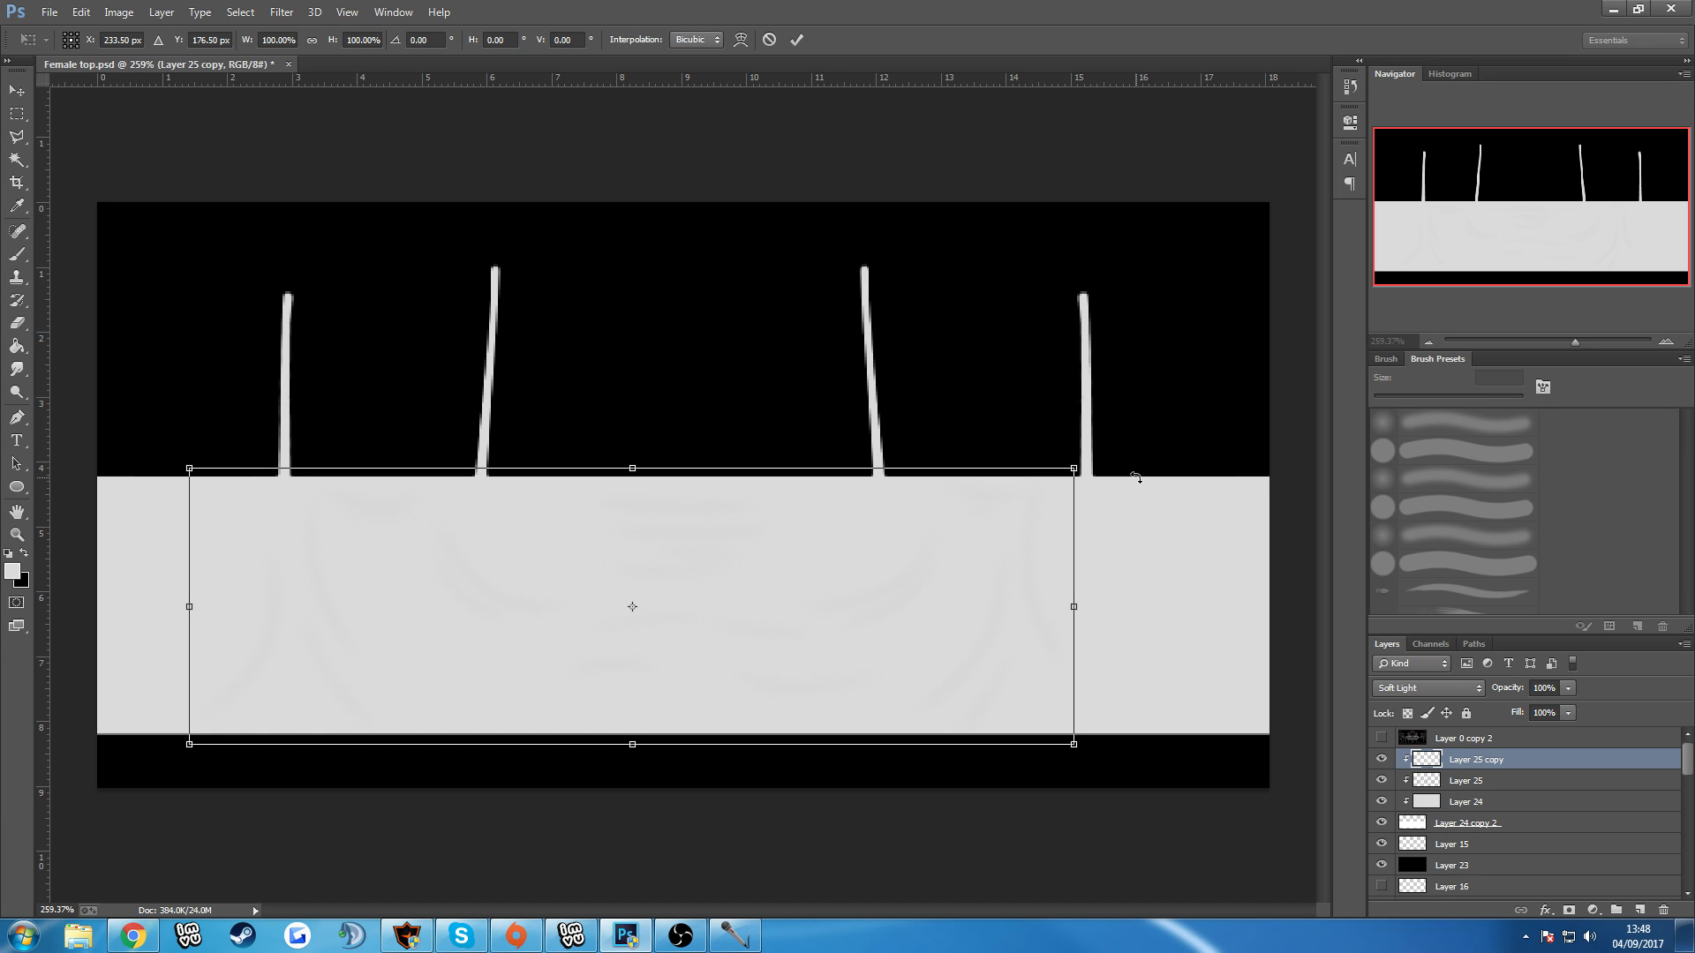
key("Up")
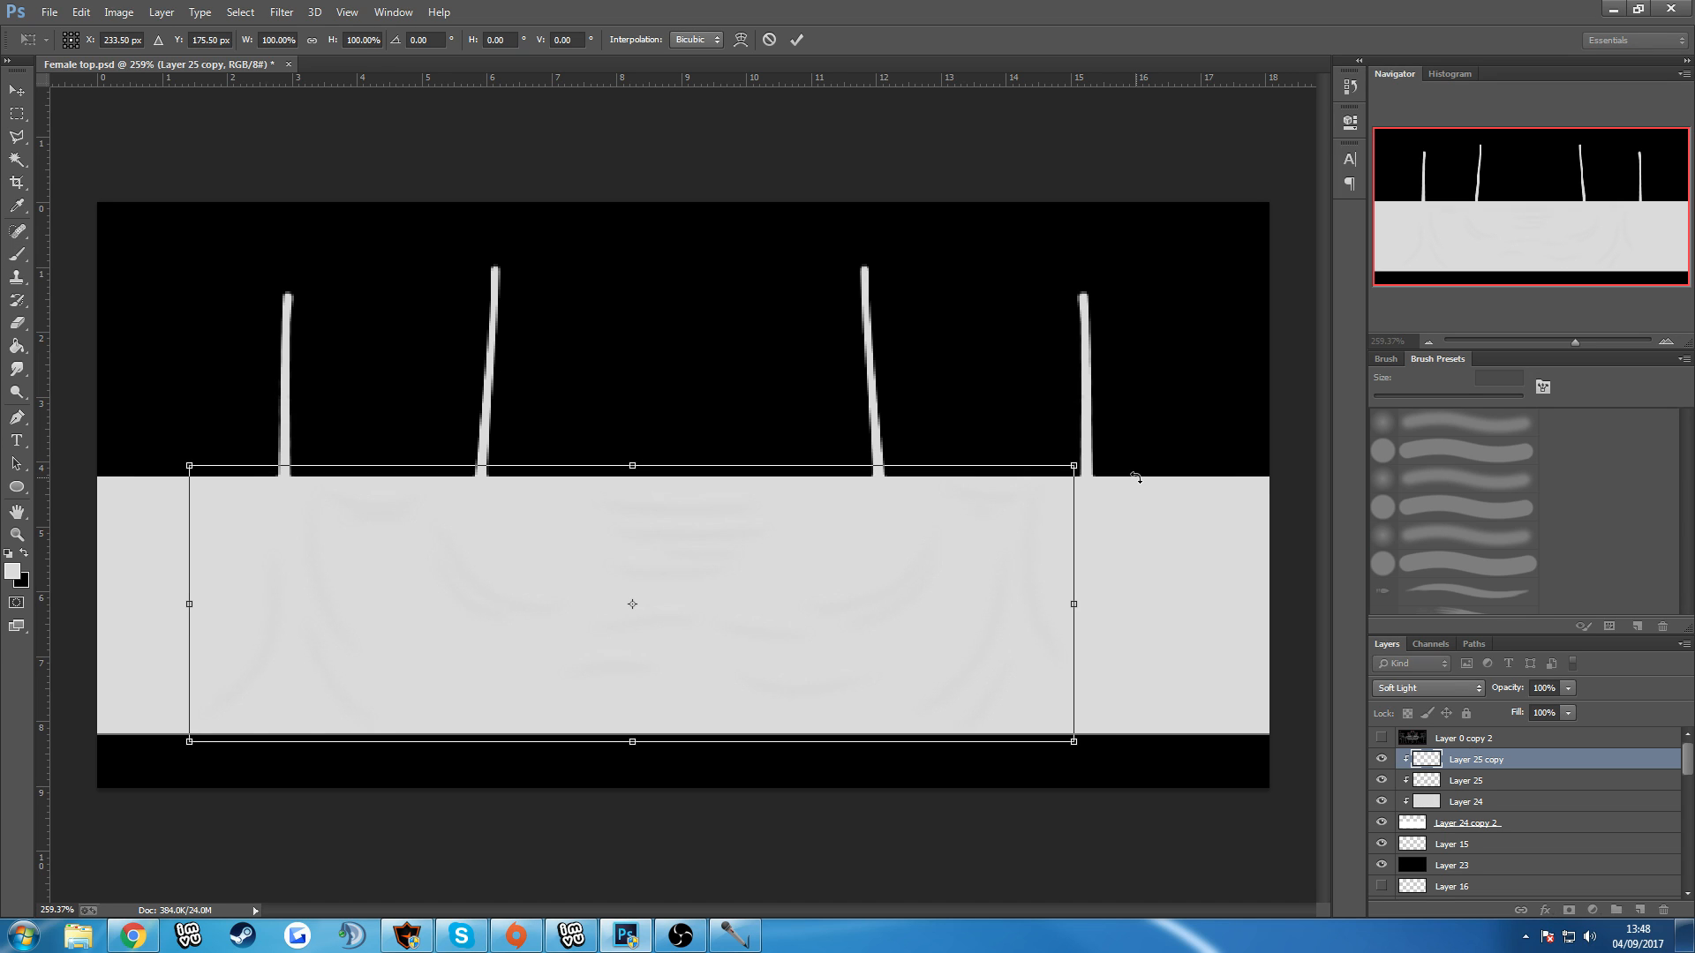
key("Up")
key("Up")
key("Down")
key("Down")
key("Down")
key("Down")
key("Down")
key("Down")
key("Up")
key("Up")
key("Up")
key("Up")
key("Up")
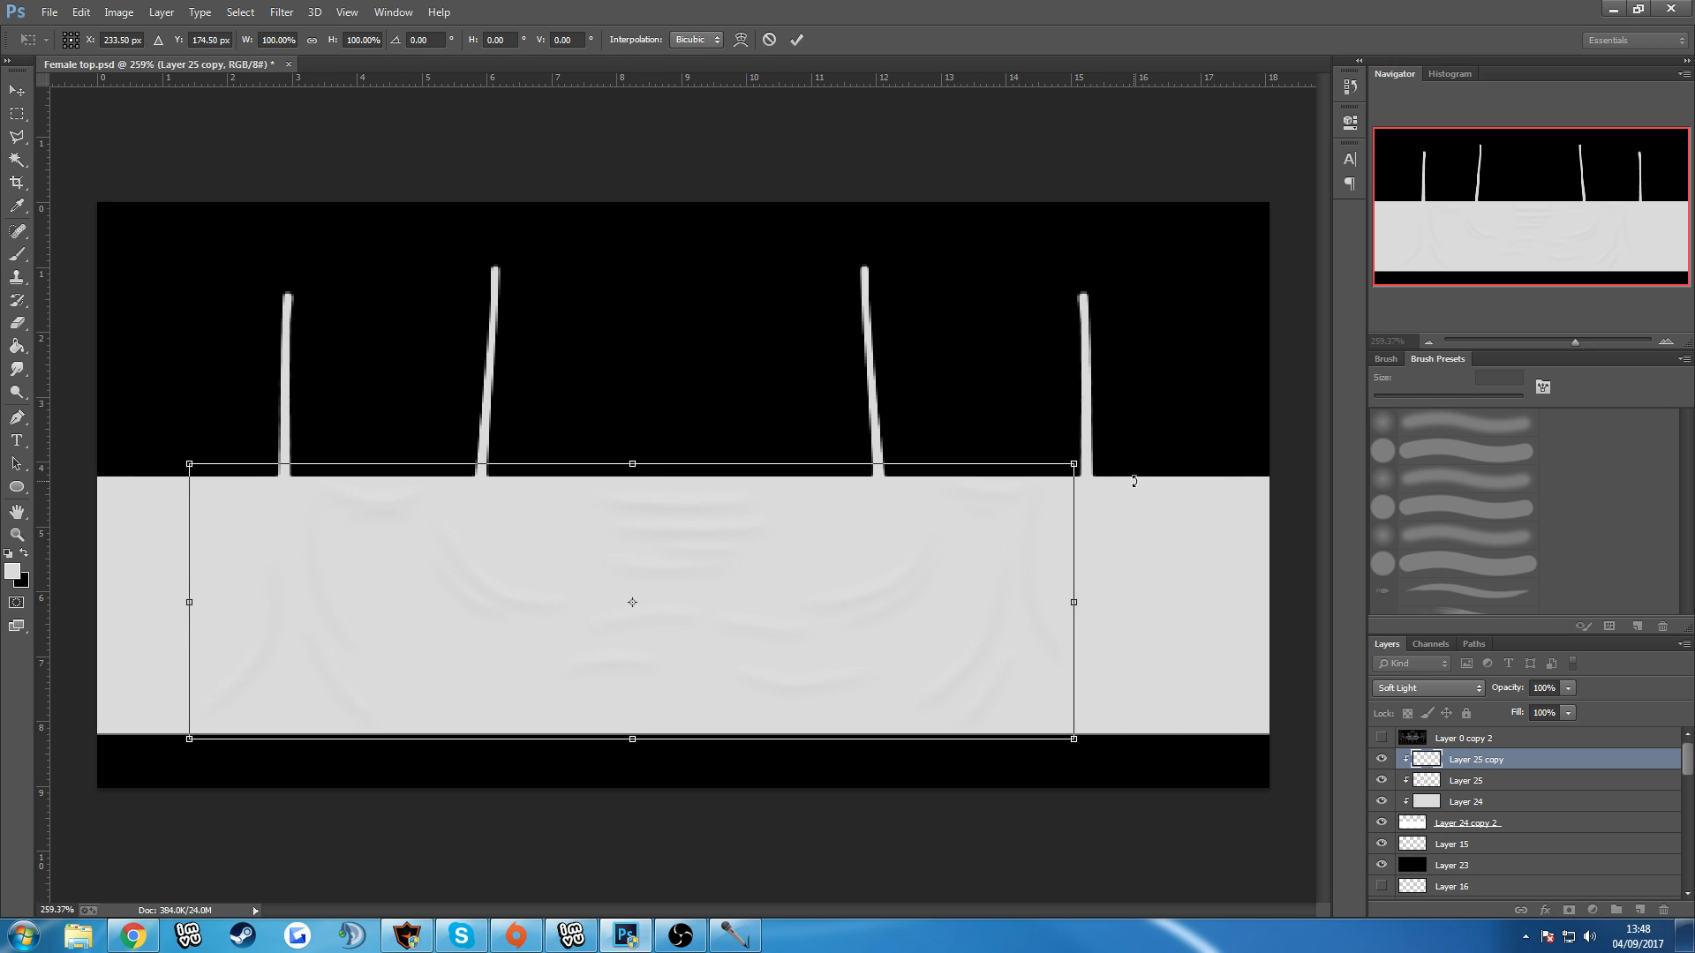
key("Return")
key("b")
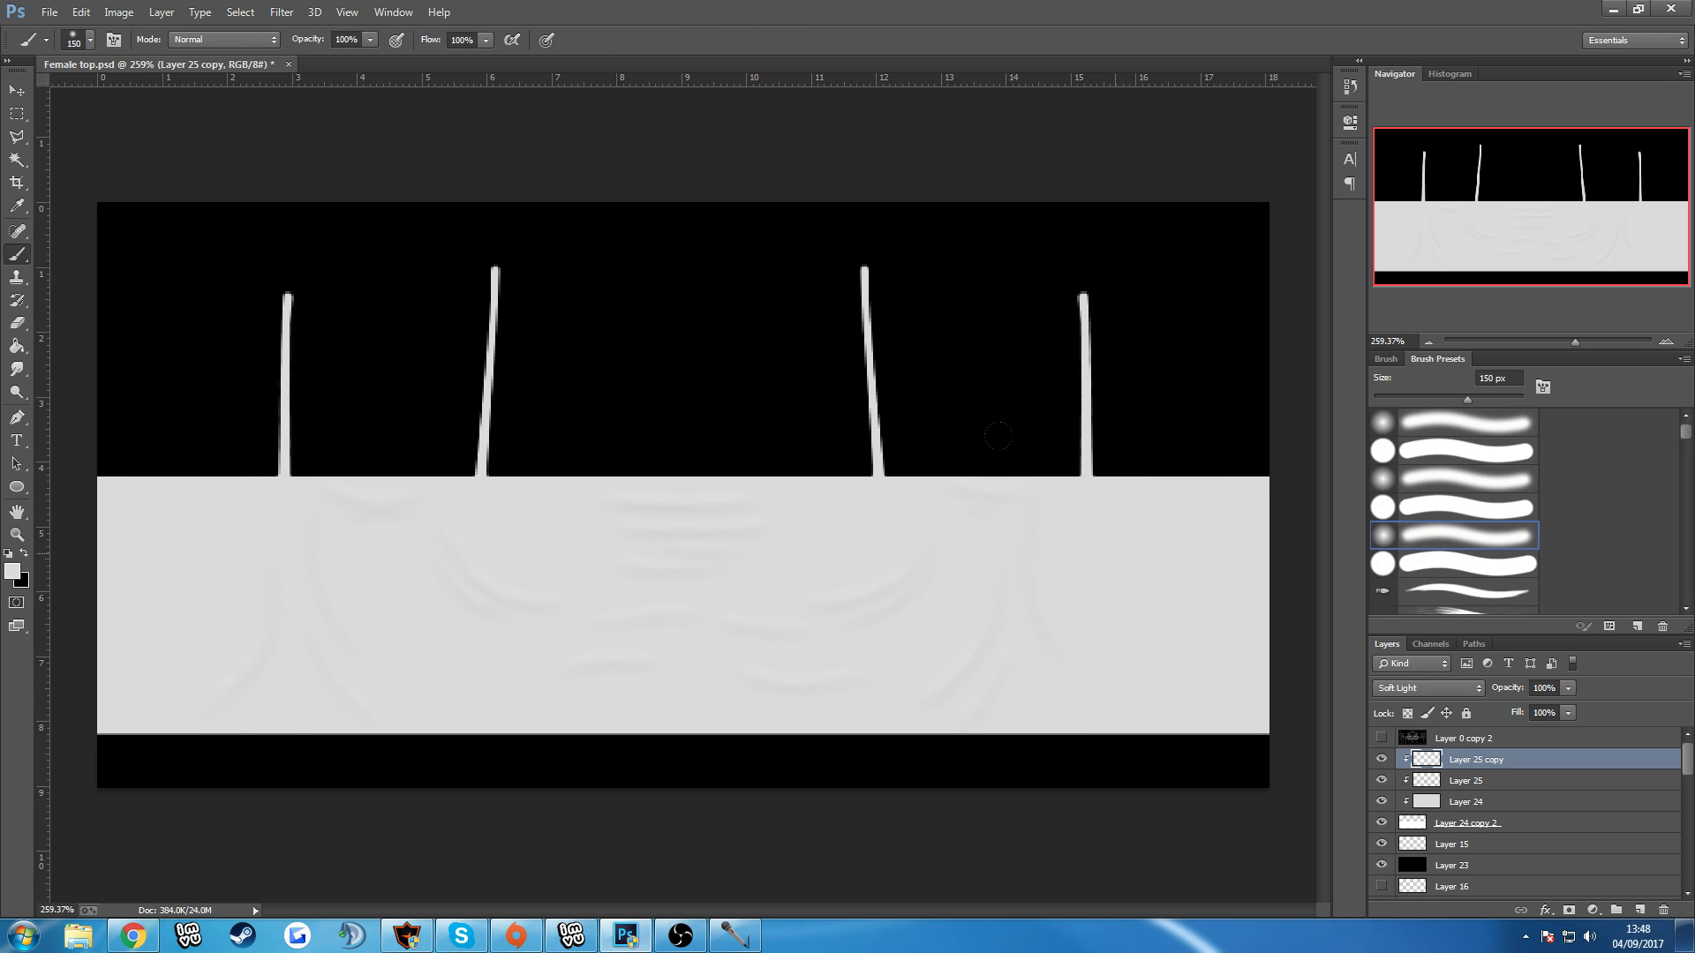
Add a Color Overlay in near-black #090909 to the top's base layer, Layer 24.
left_click(1493, 783)
left_click(1479, 803)
scroll(862, 600, "down", 2)
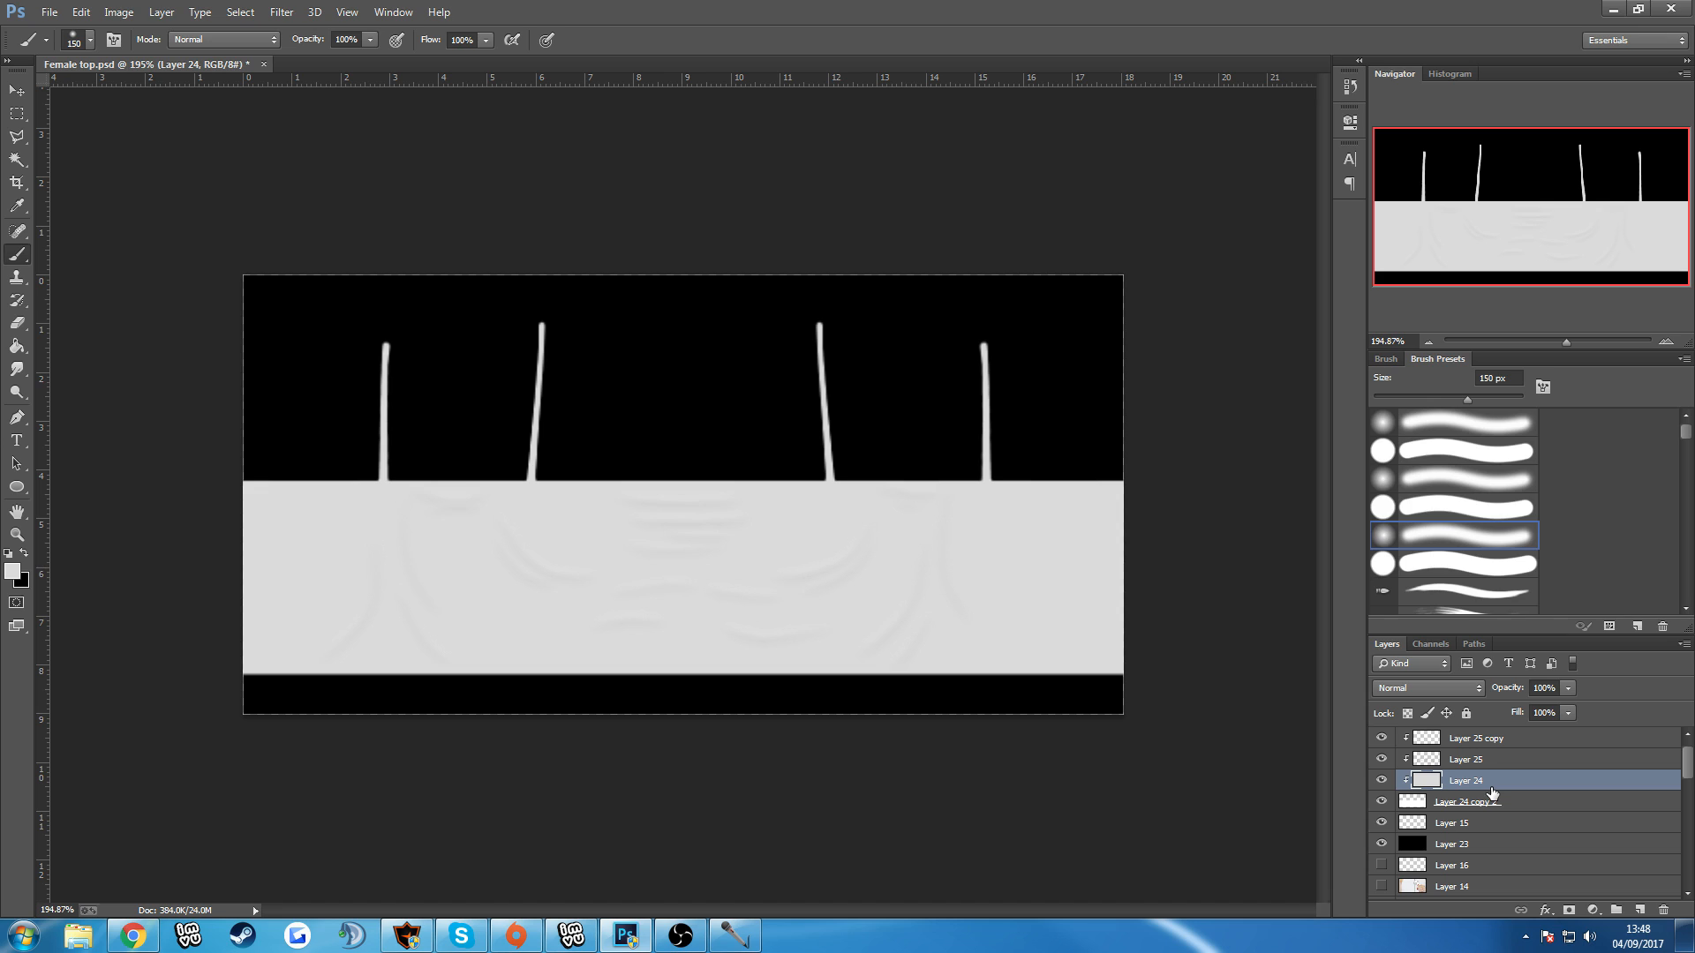
double_click(1491, 792)
left_click(1081, 447)
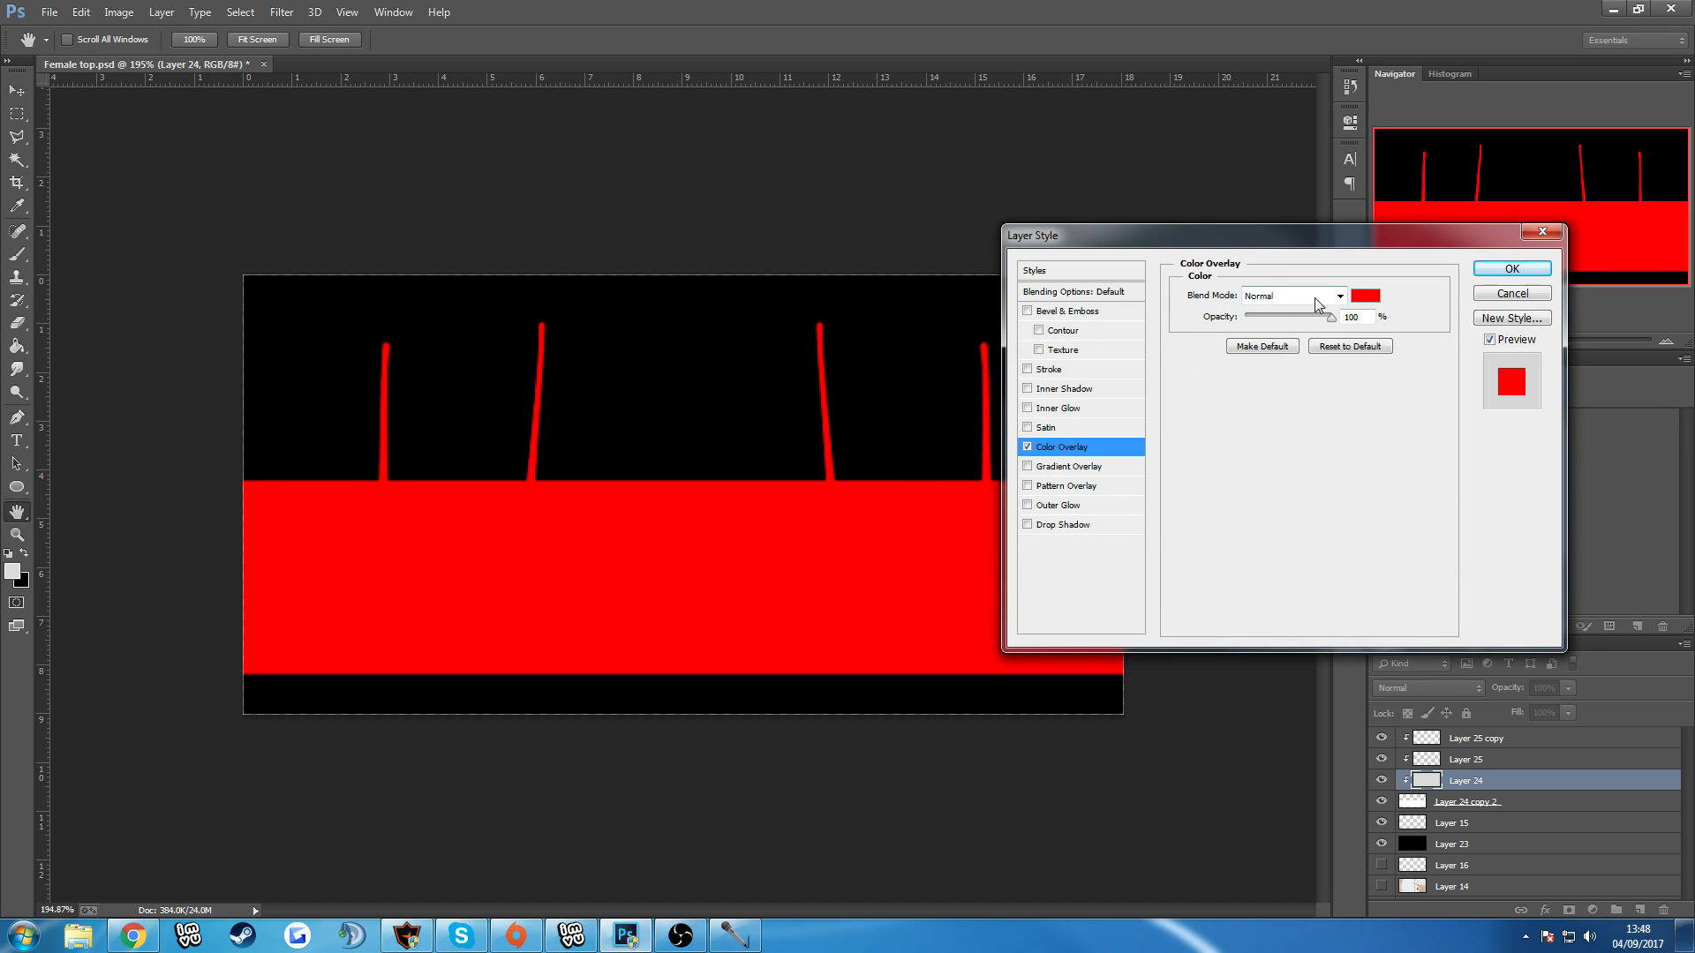
left_click(1365, 296)
left_click(994, 661)
mouse_move(957, 666)
left_mouse_down()
mouse_move(990, 706)
mouse_move(976, 737)
mouse_move(909, 715)
mouse_move(911, 729)
mouse_move(987, 775)
mouse_move(996, 748)
left_mouse_up()
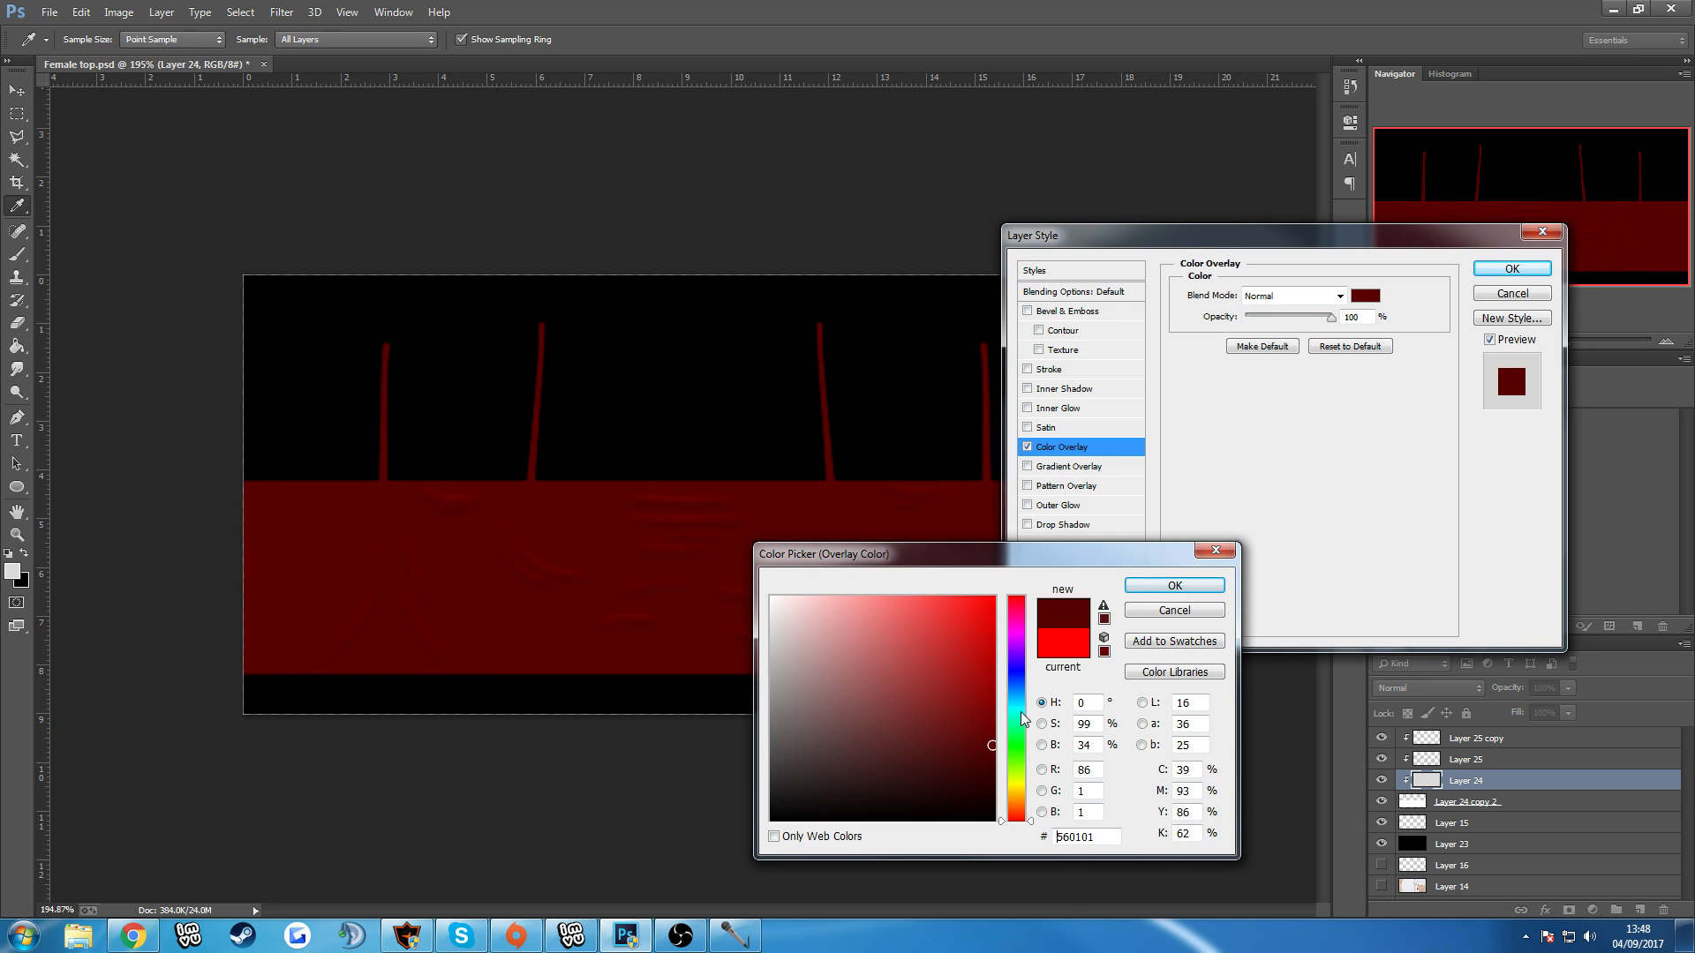
left_click_drag(772, 807, 770, 813)
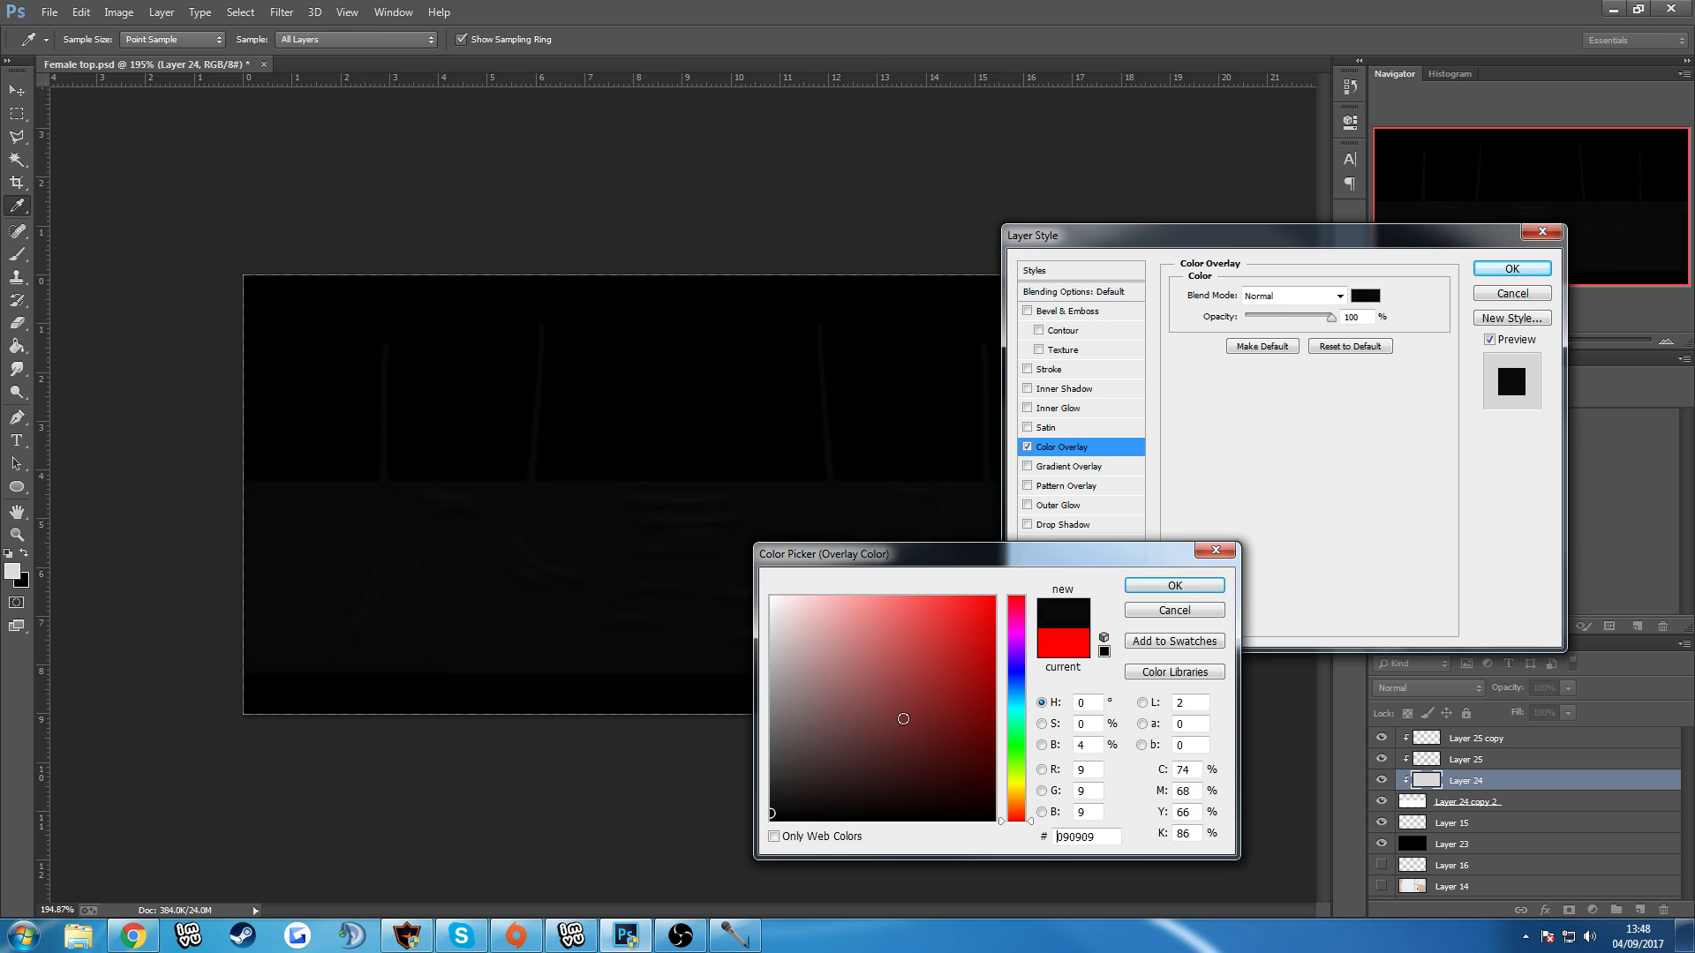
left_click(1173, 585)
left_click(1512, 268)
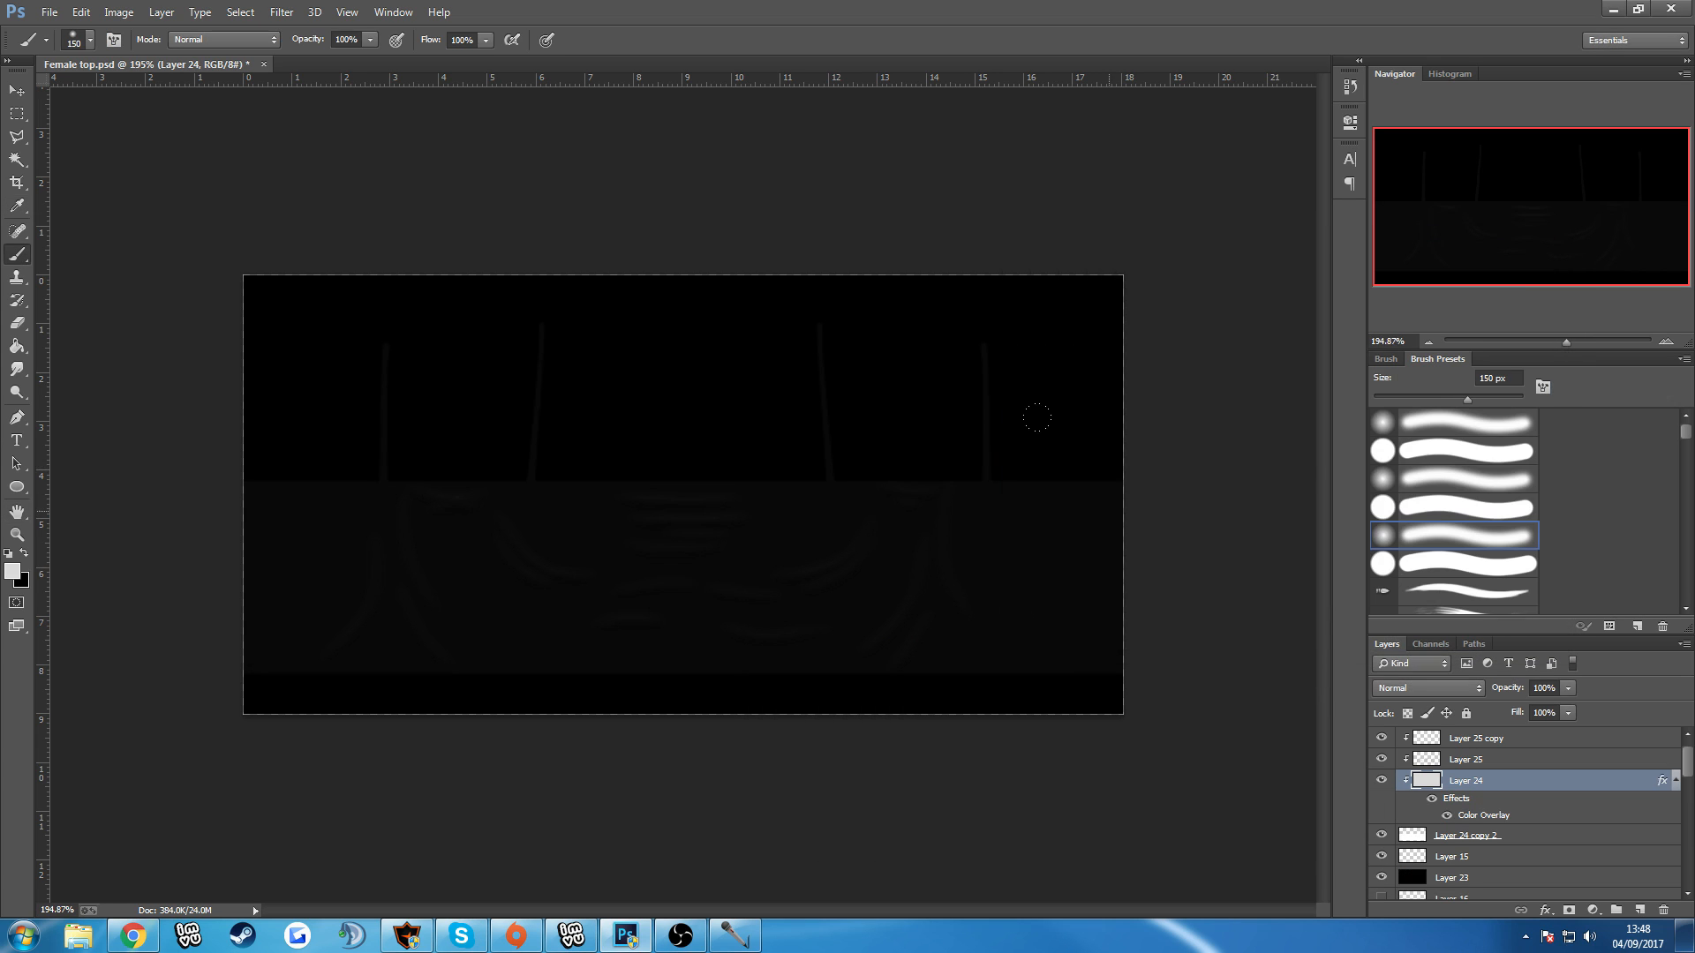
Duplicate the dark fold layer, Layer 25, and clip the copy to the layer below.
scroll(1037, 417, "down", 2)
scroll(1015, 447, "up", 3)
scroll(1011, 439, "up", 1)
scroll(1011, 439, "down", 2)
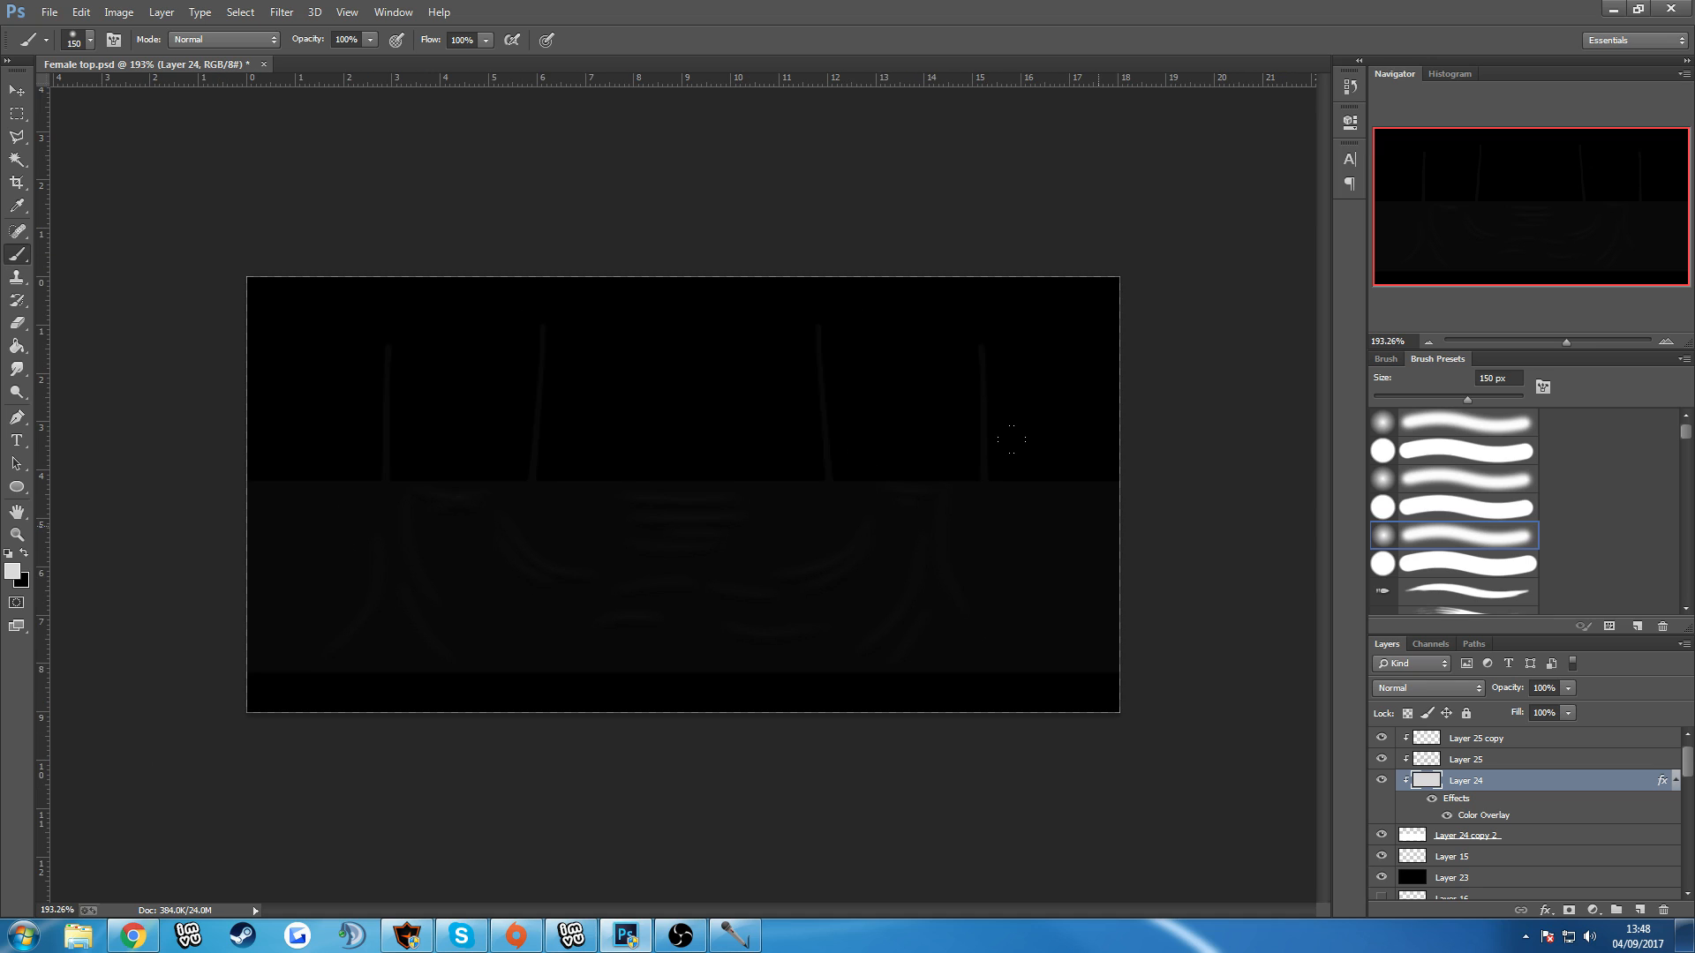
left_click(1507, 761)
key("ctrl+j")
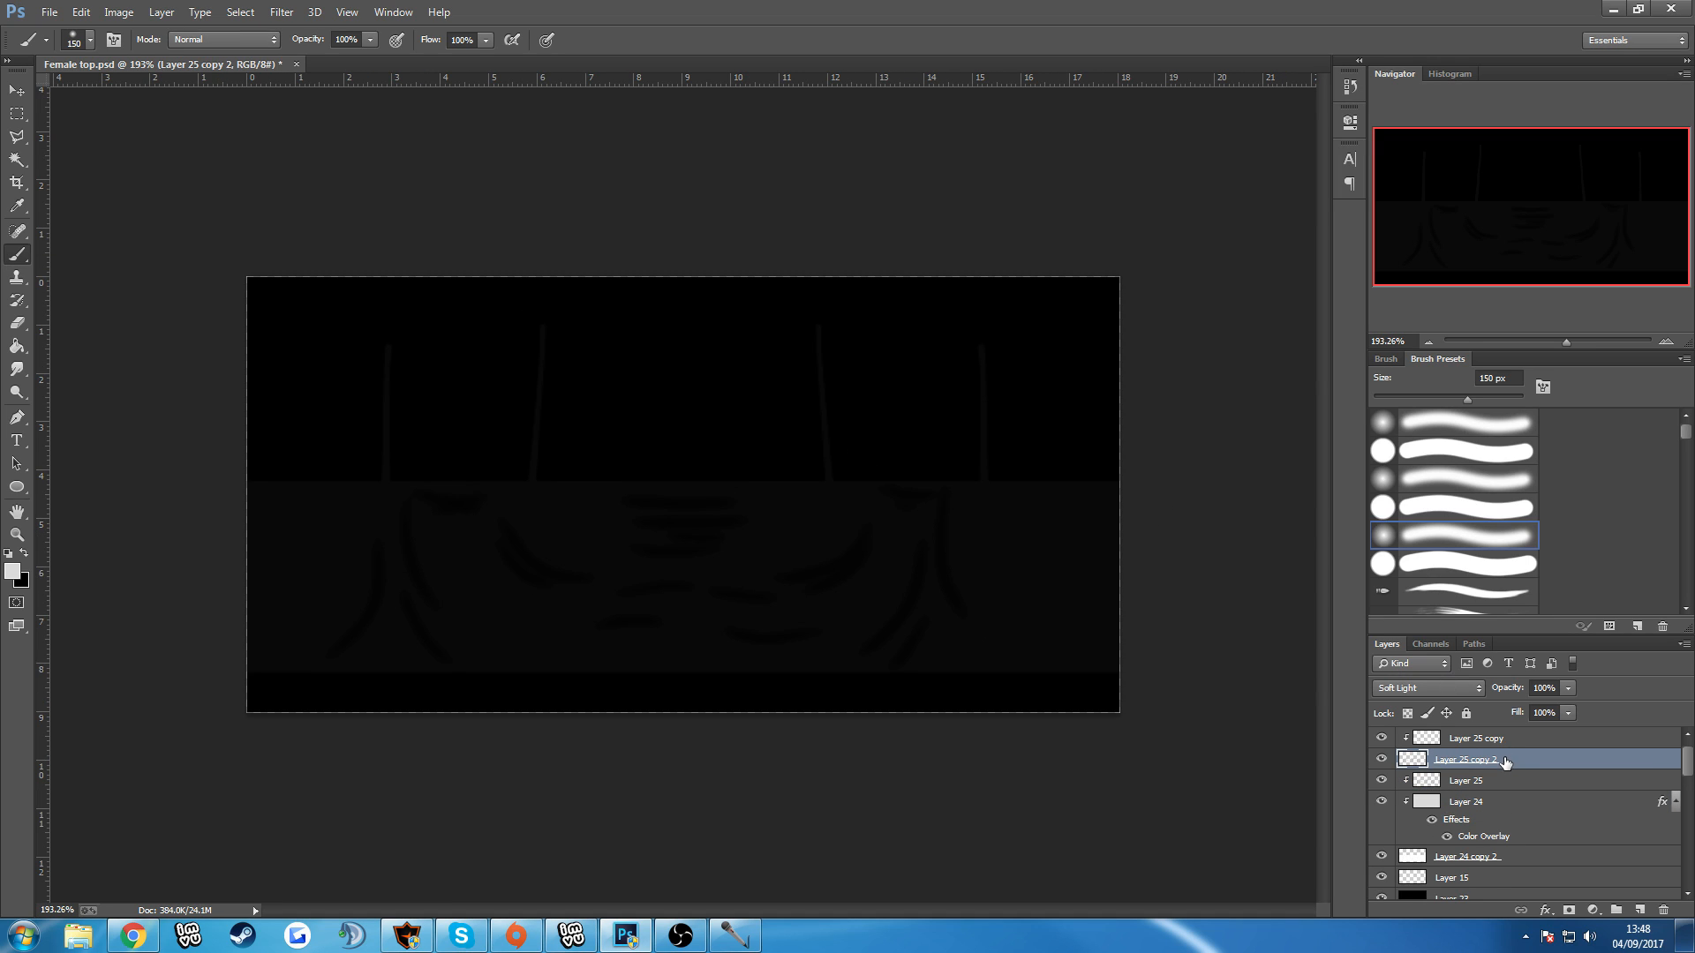
left_click(1497, 764, "alt")
Lower the opacity of the highlight layer, Layer 25 copy, to 80%.
left_click(1503, 739)
left_click(1567, 690)
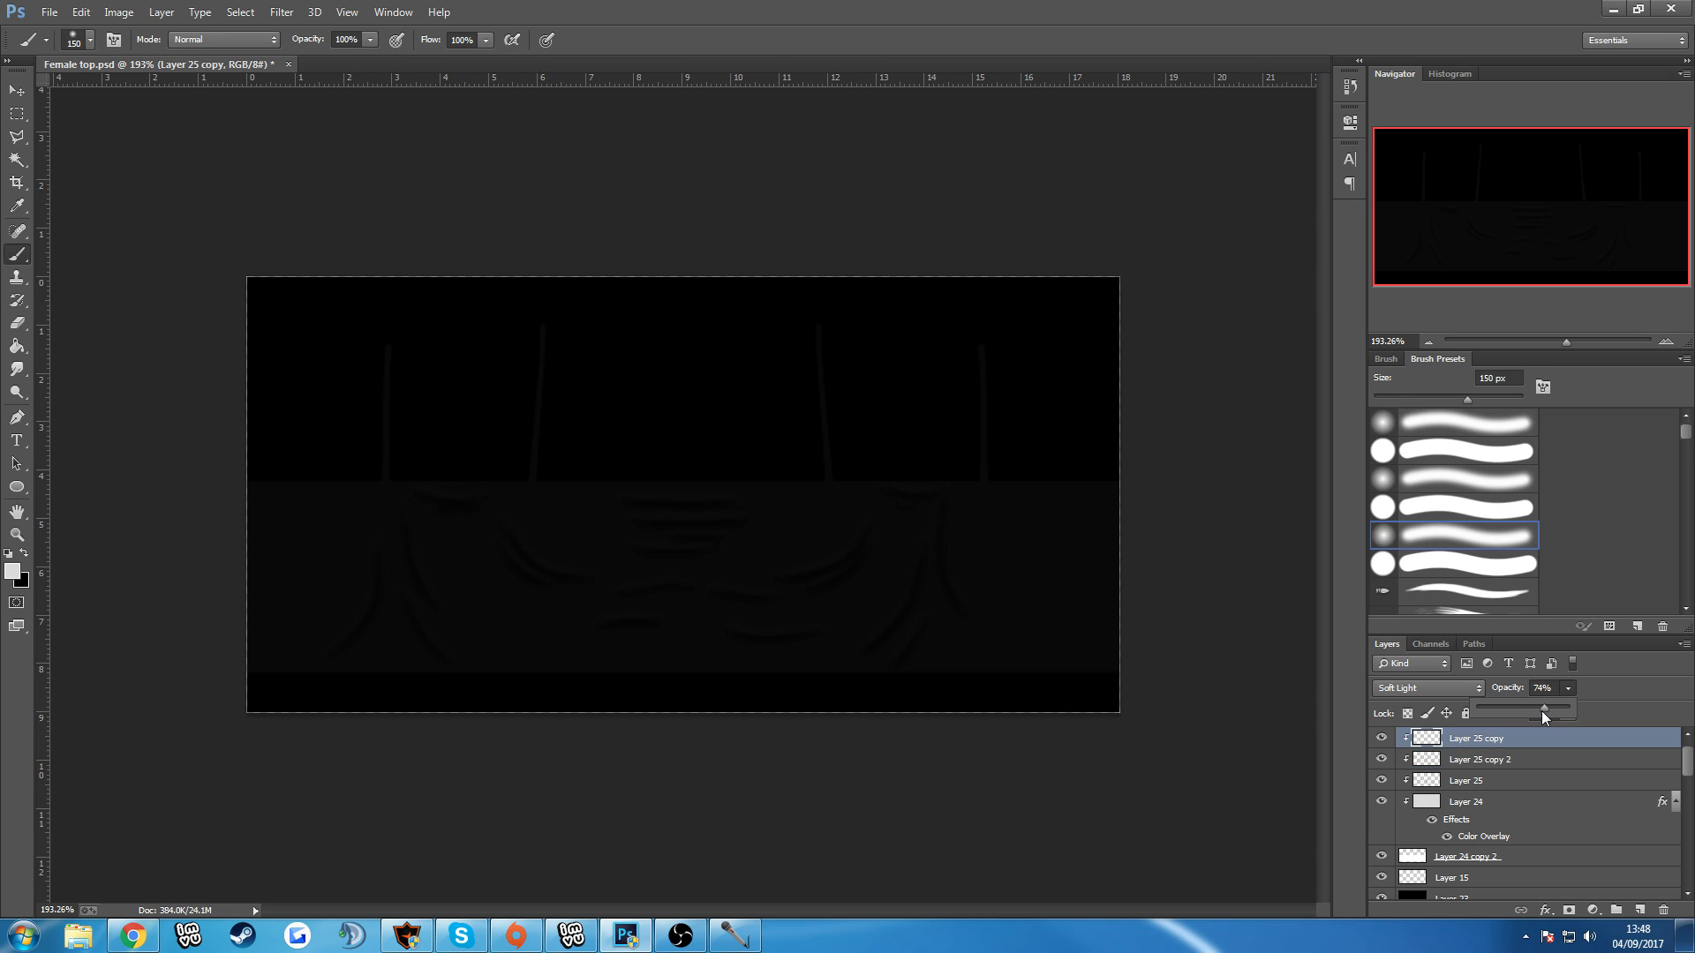
left_click_drag(1550, 712, 1552, 712)
Save the black texture as a PNG named OPACTYTest in the Advanced female tops folder.
left_click(48, 12)
left_click(71, 224)
left_click(233, 407)
left_click(203, 613)
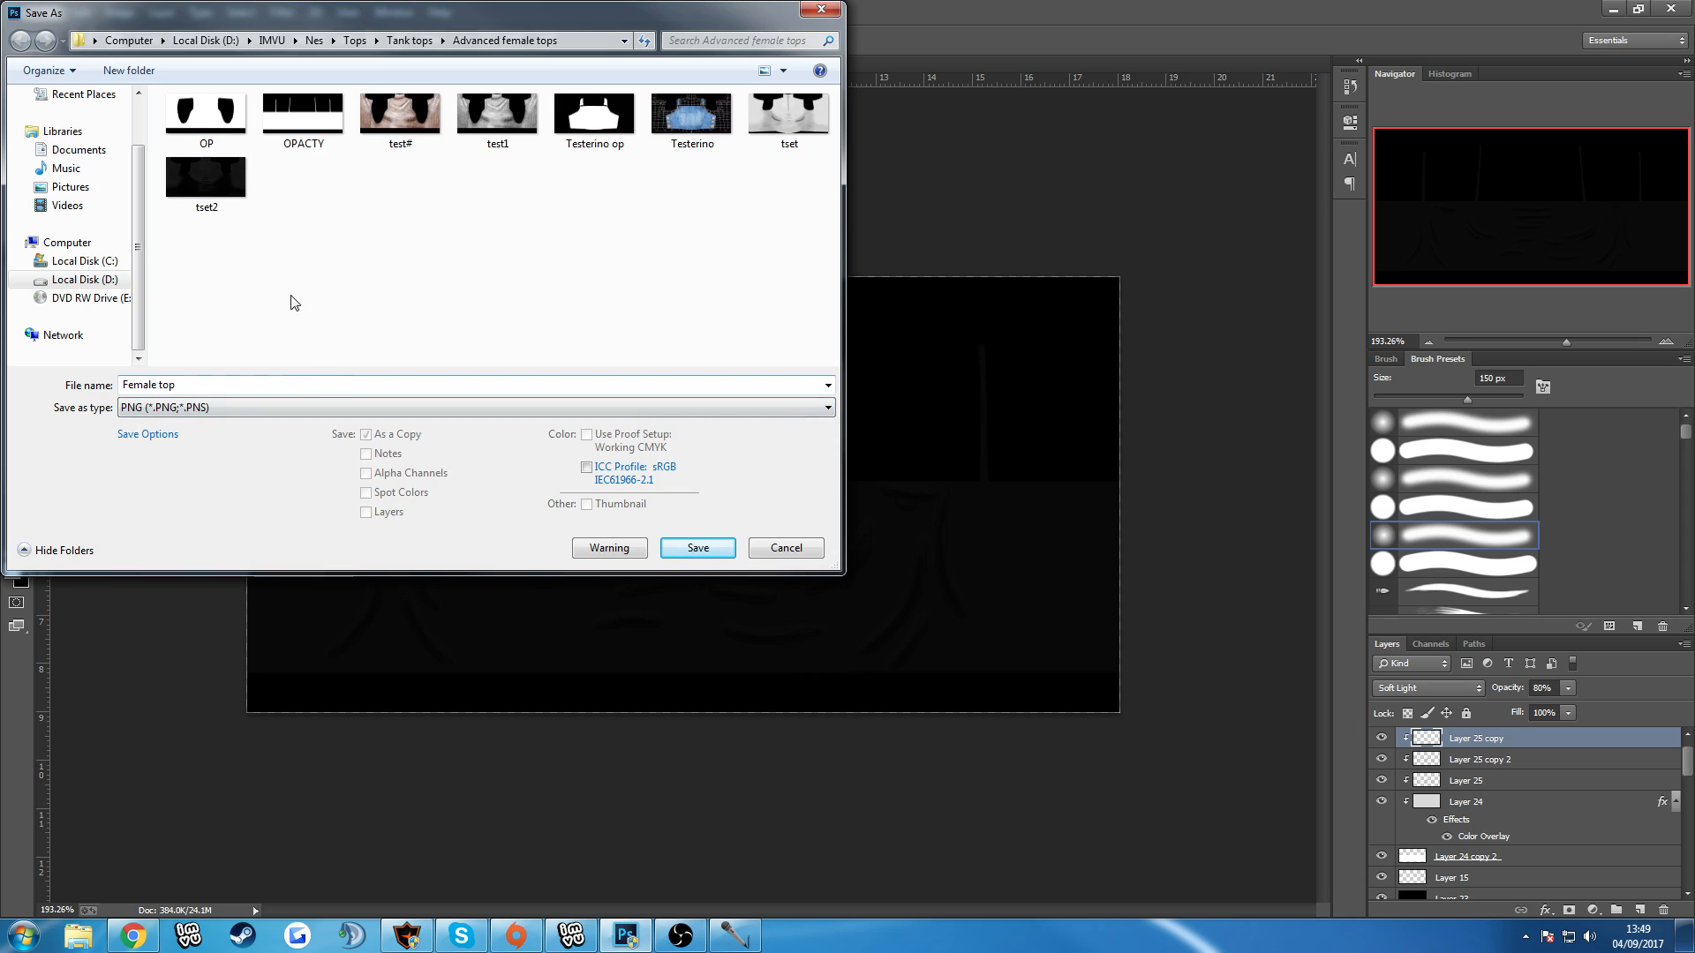
left_click(302, 115)
left_click(222, 384)
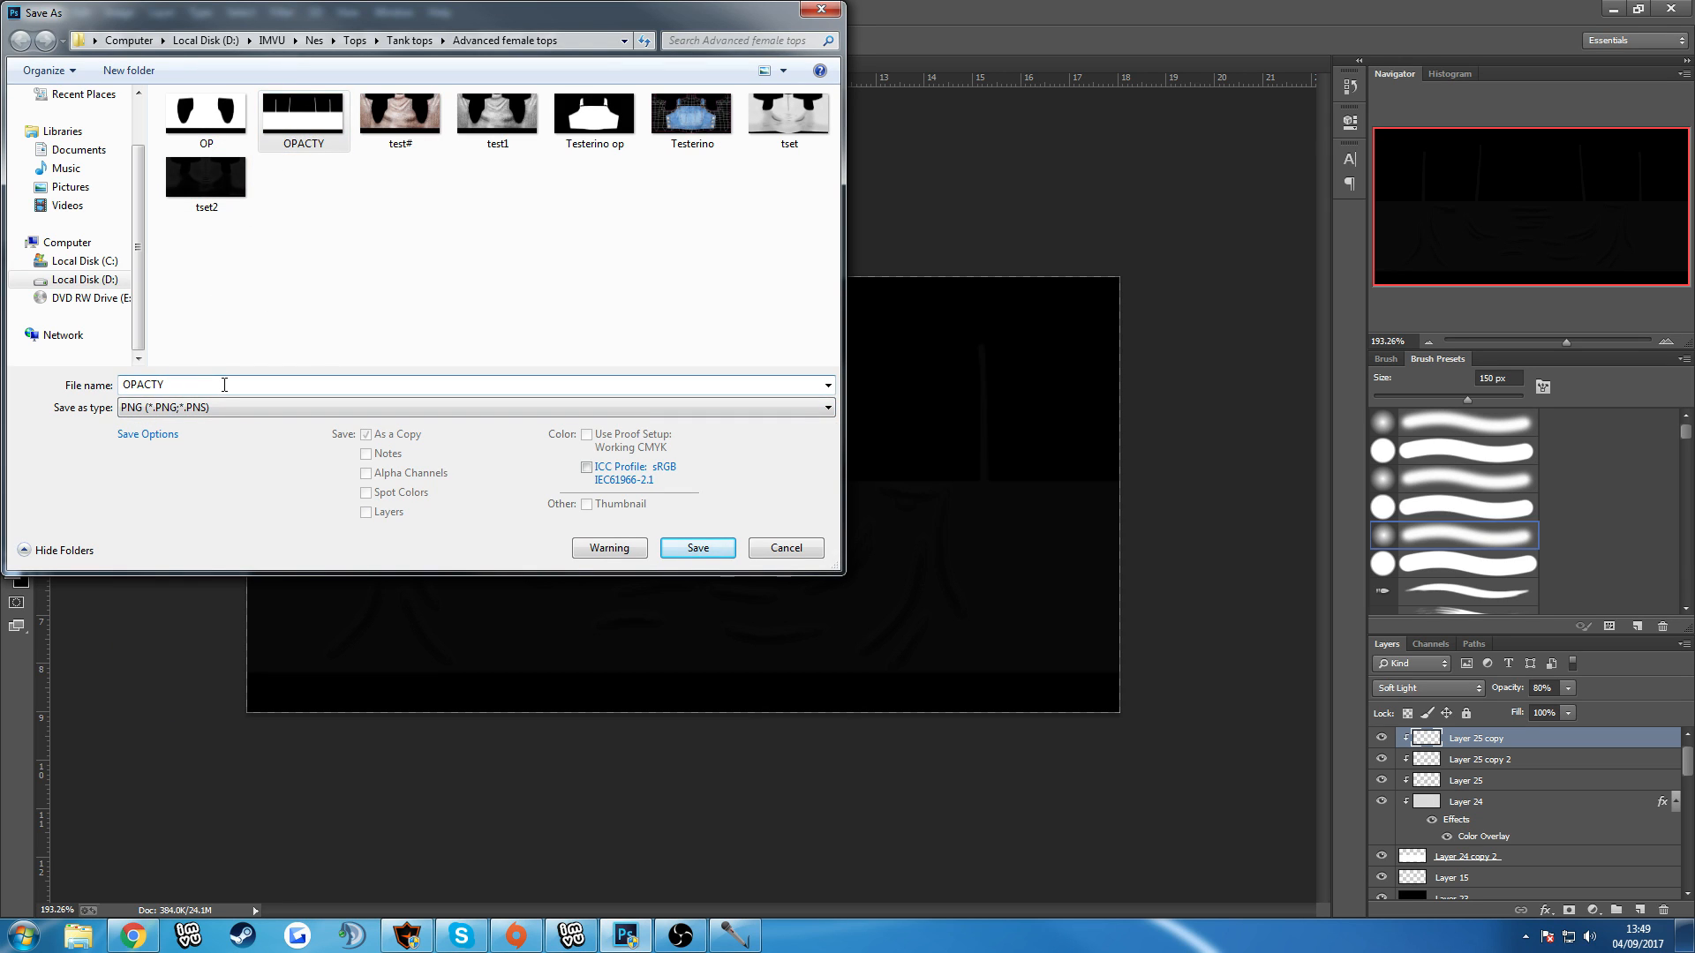
type("Test")
key("Return")
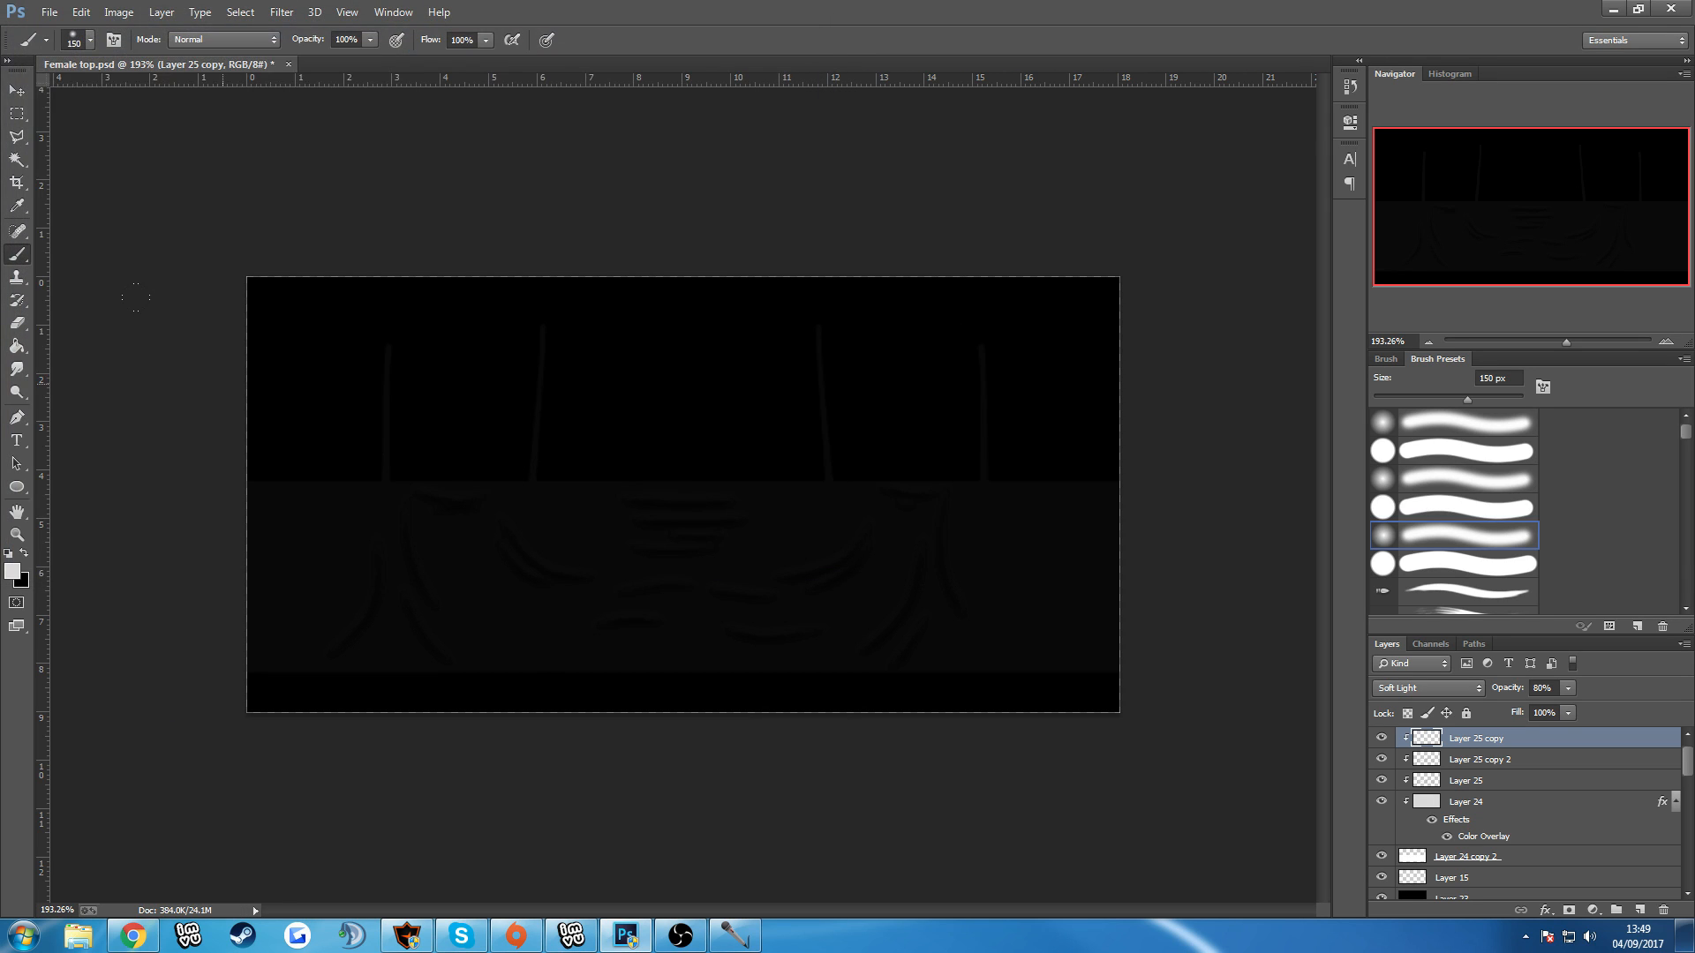
Switch to the IMVU editor, load OPACTYTest from Advanced female tops as the material 3 texture, and apply the changes.
left_click(572, 937)
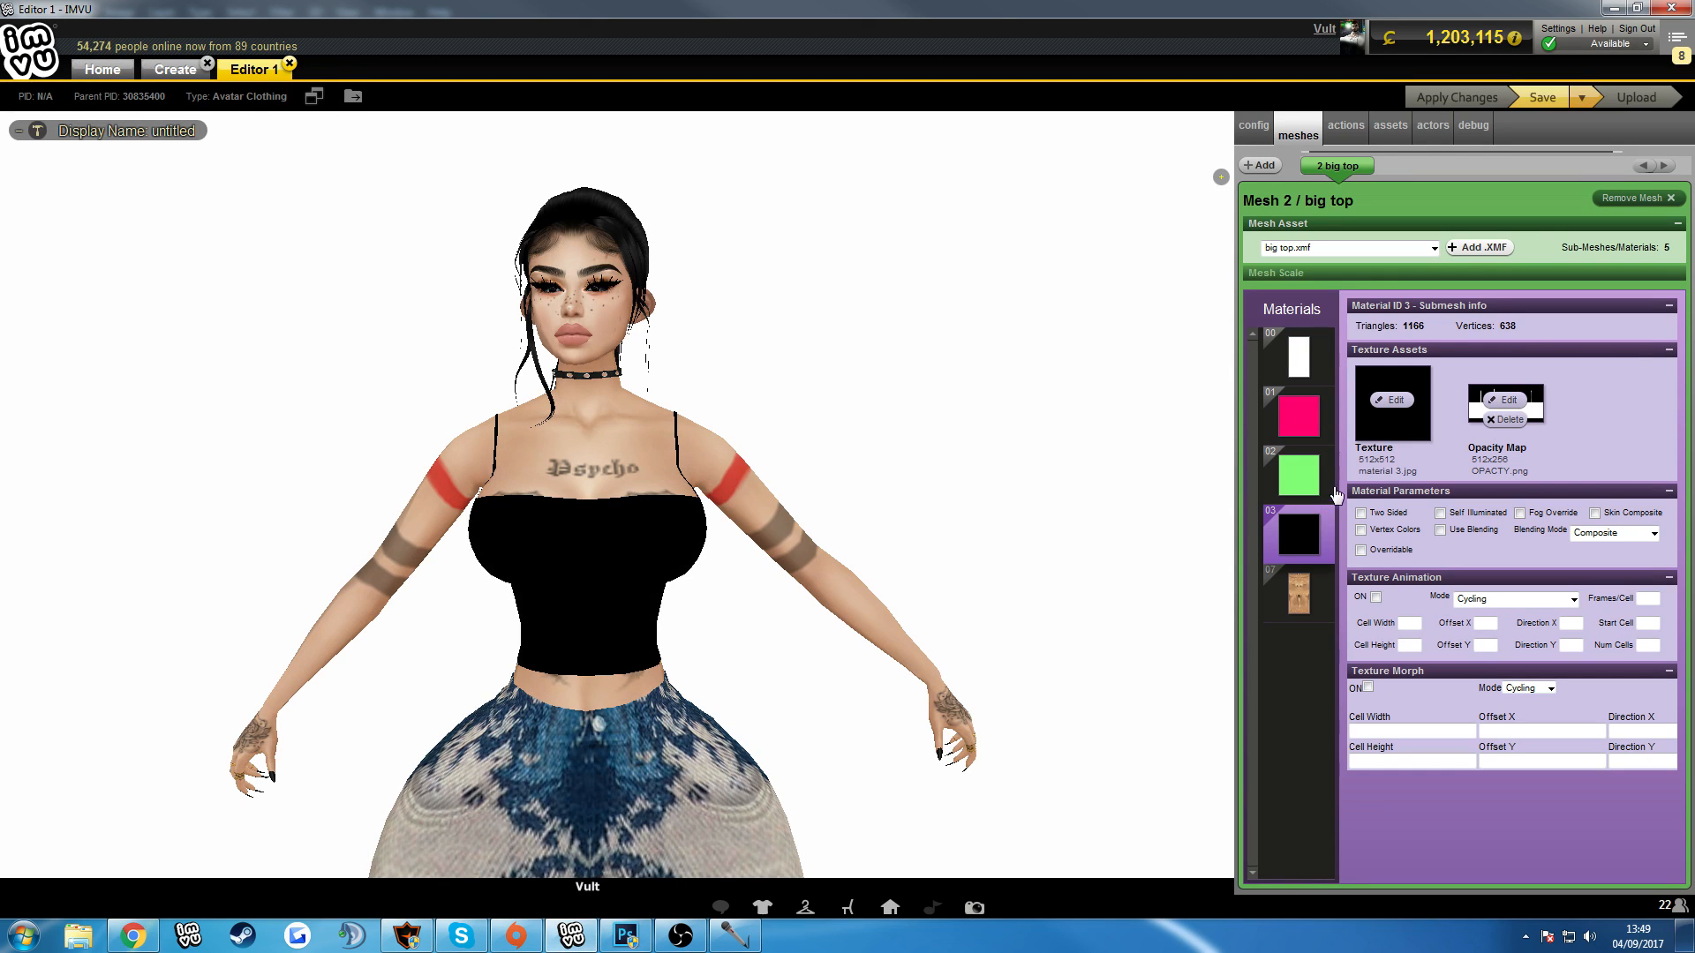
left_click(1396, 402)
left_click(274, 62)
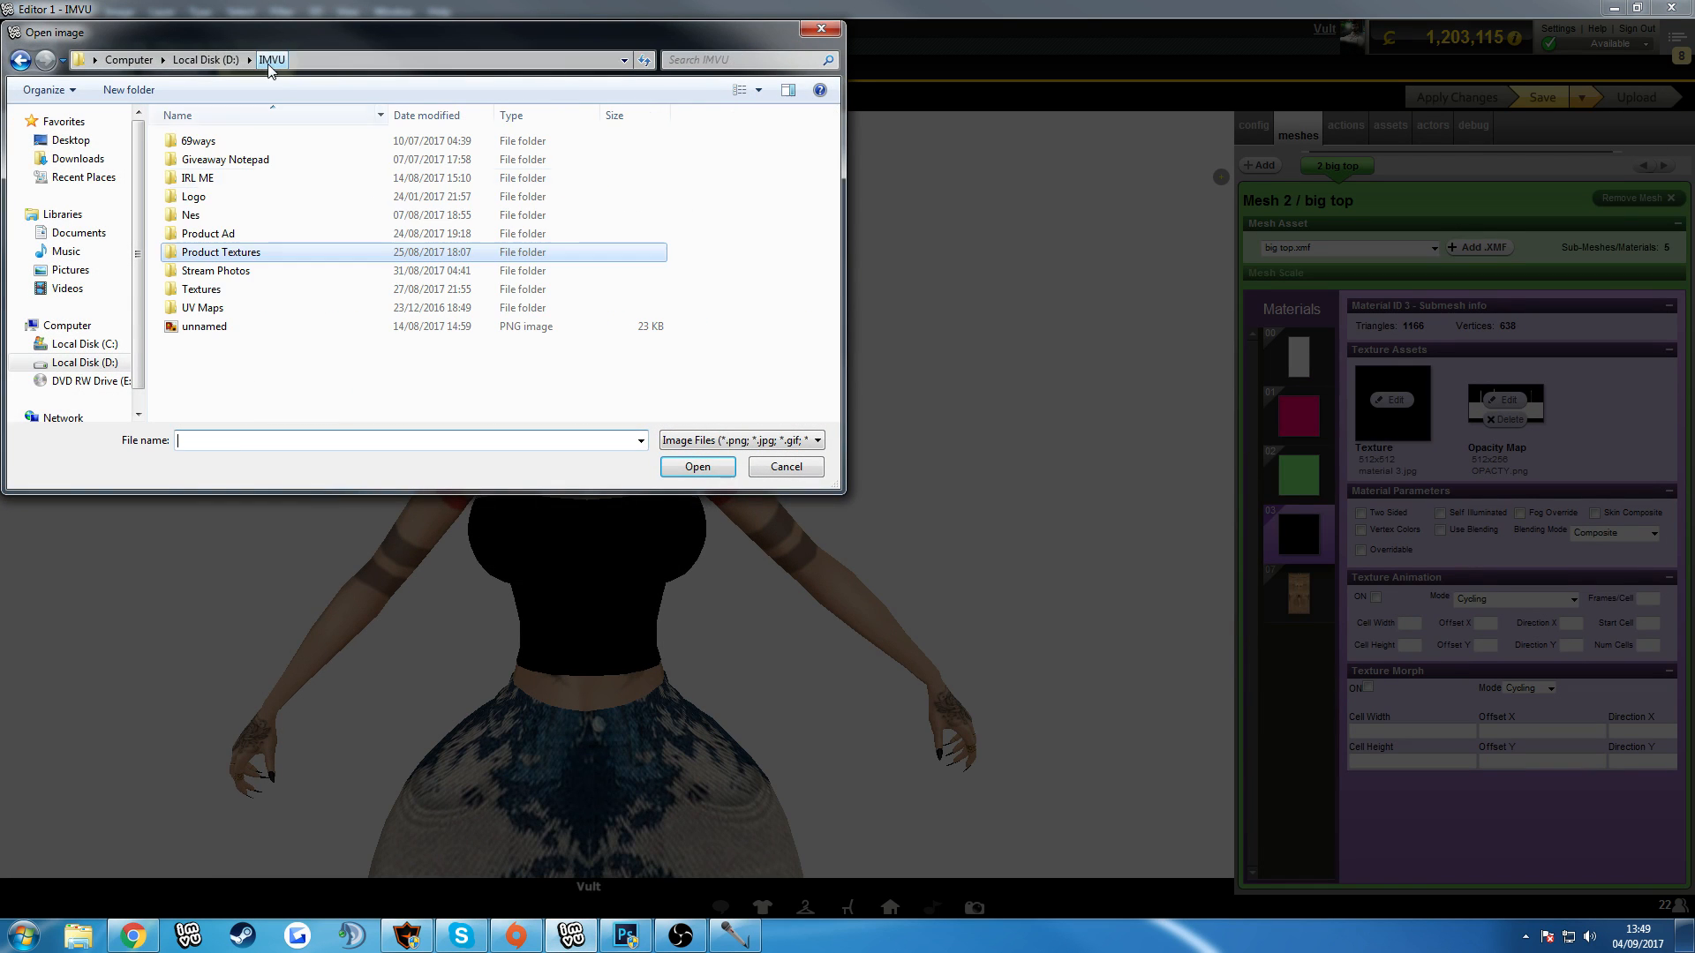
double_click(194, 235)
double_click(195, 307)
double_click(198, 269)
double_click(216, 159)
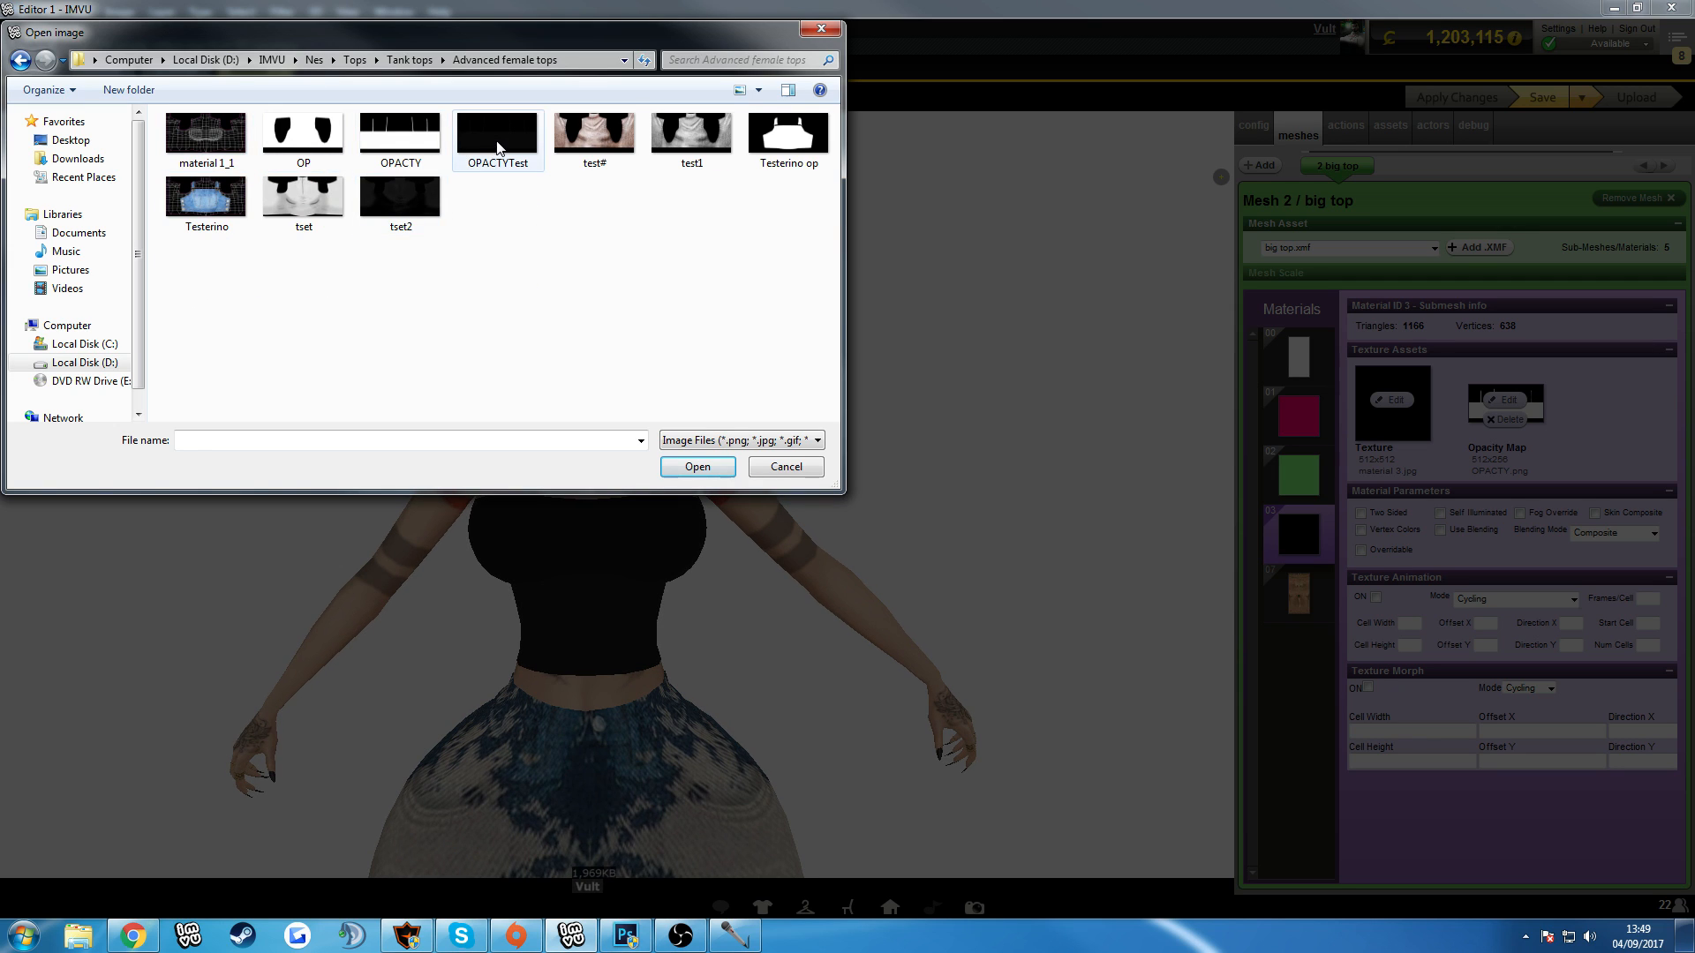
double_click(496, 134)
left_click(1441, 99)
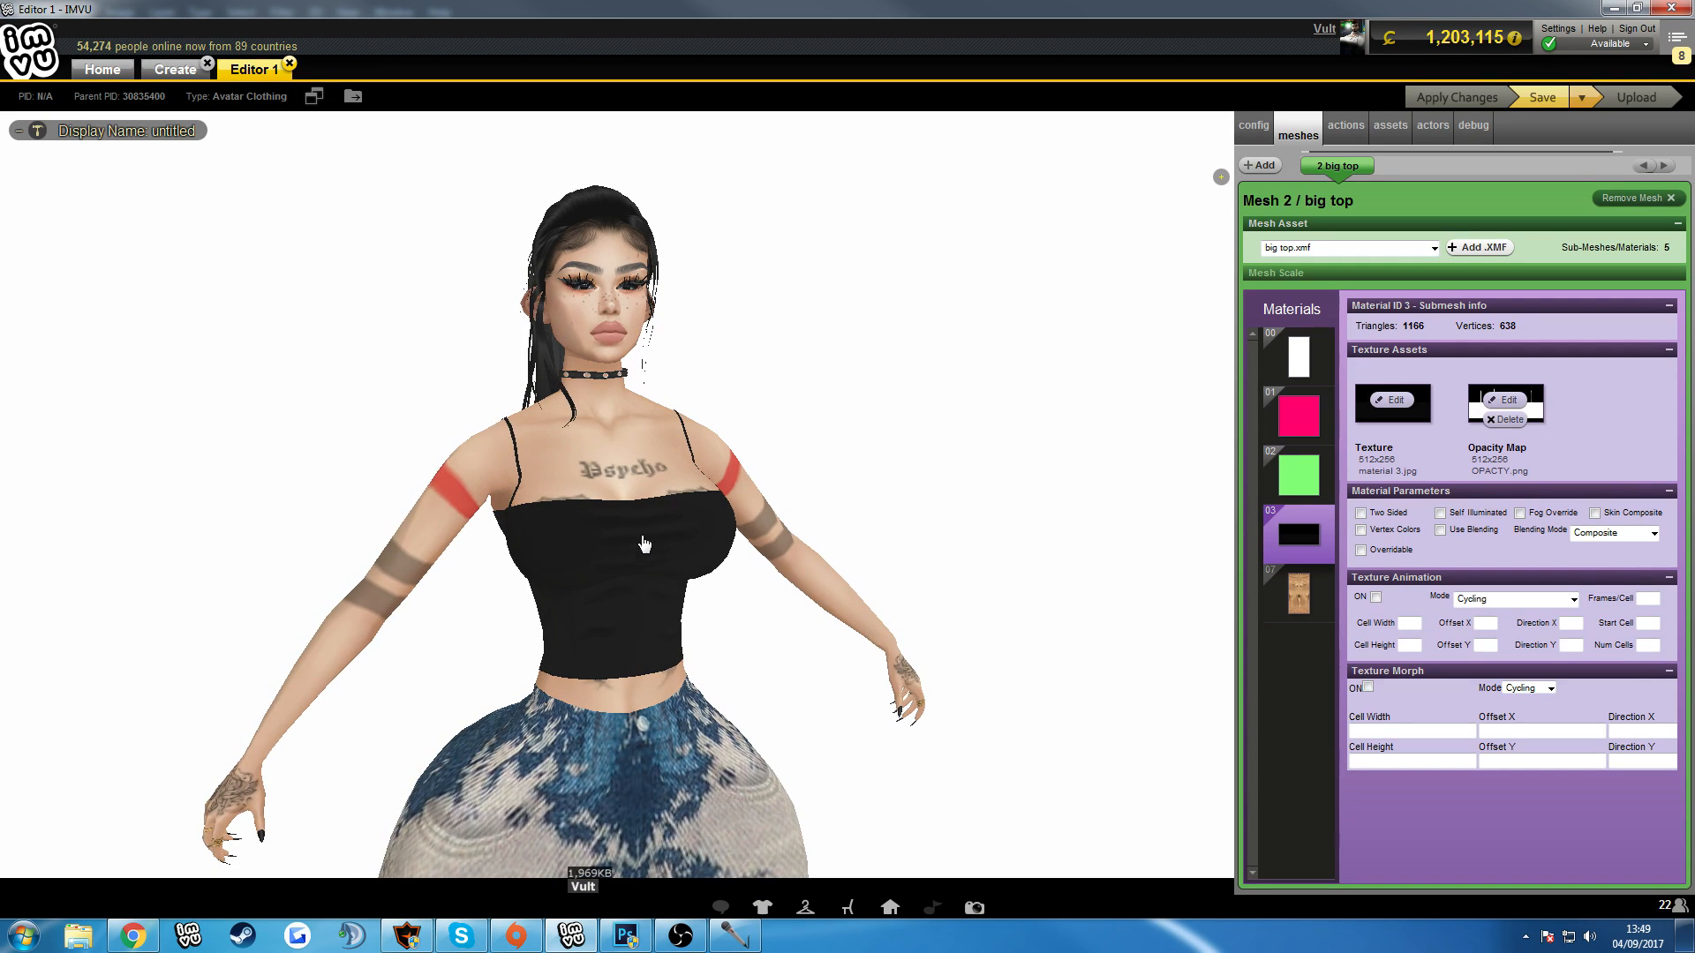
Back in Photoshop, transform Layer 25 and its two copies together, squashing the folds slightly from below and shifting them up.
mouse_move(704, 942)
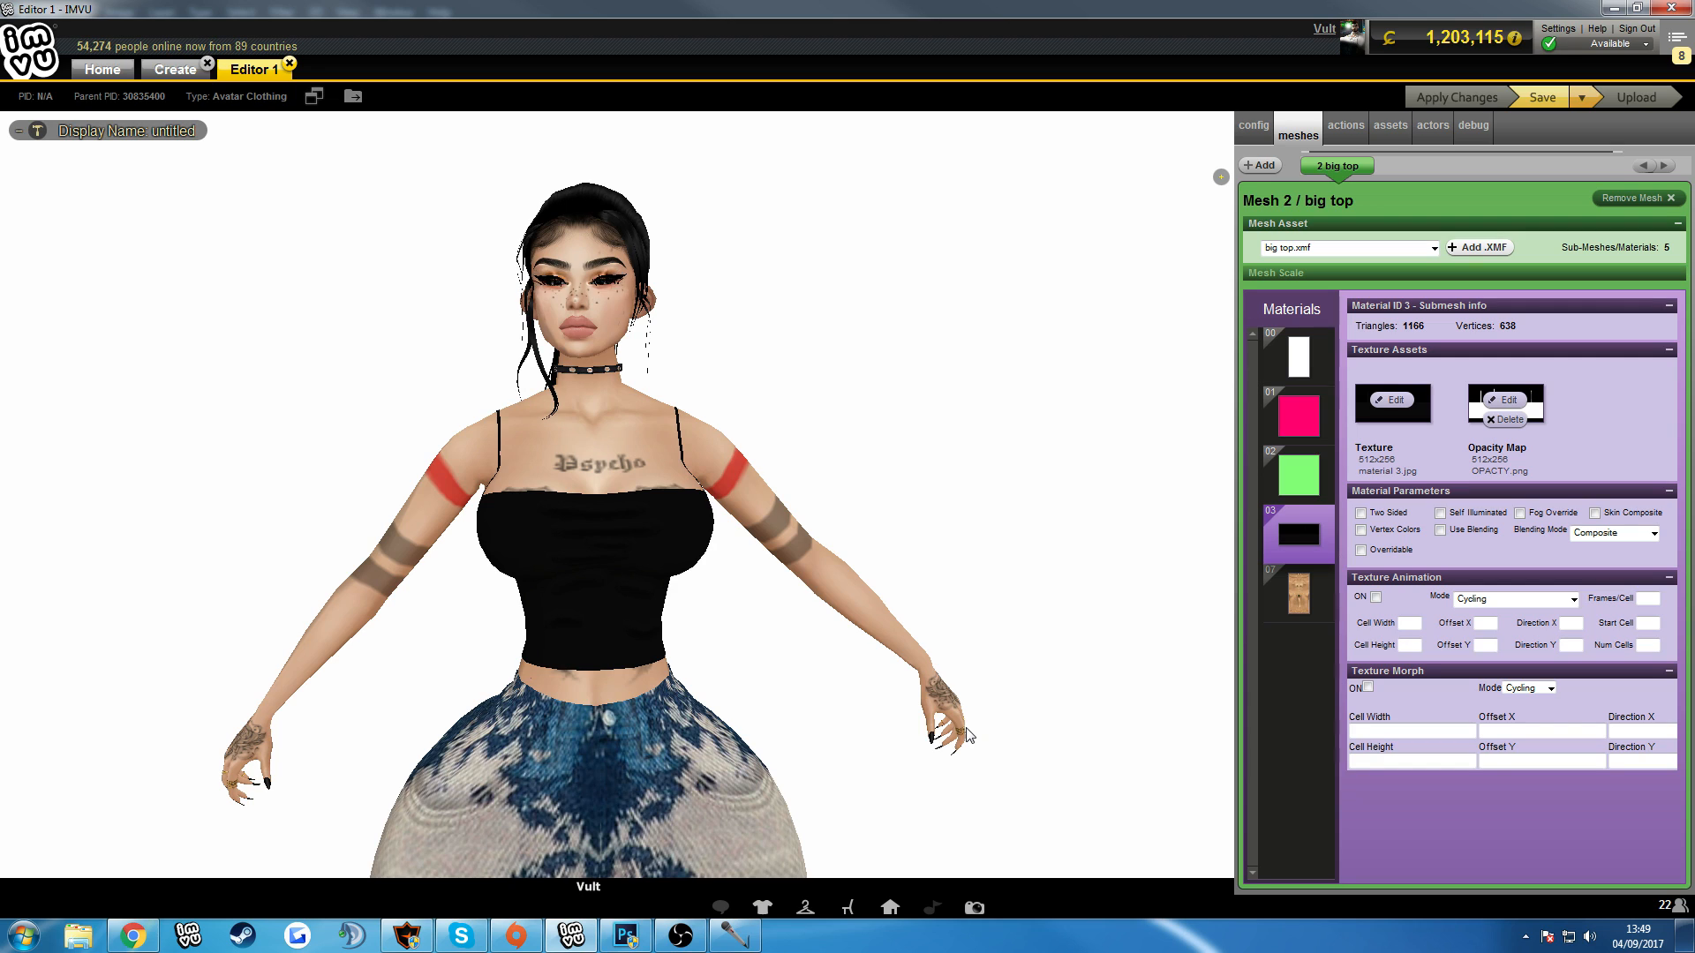
left_click(626, 935)
scroll(650, 626, "up", 3)
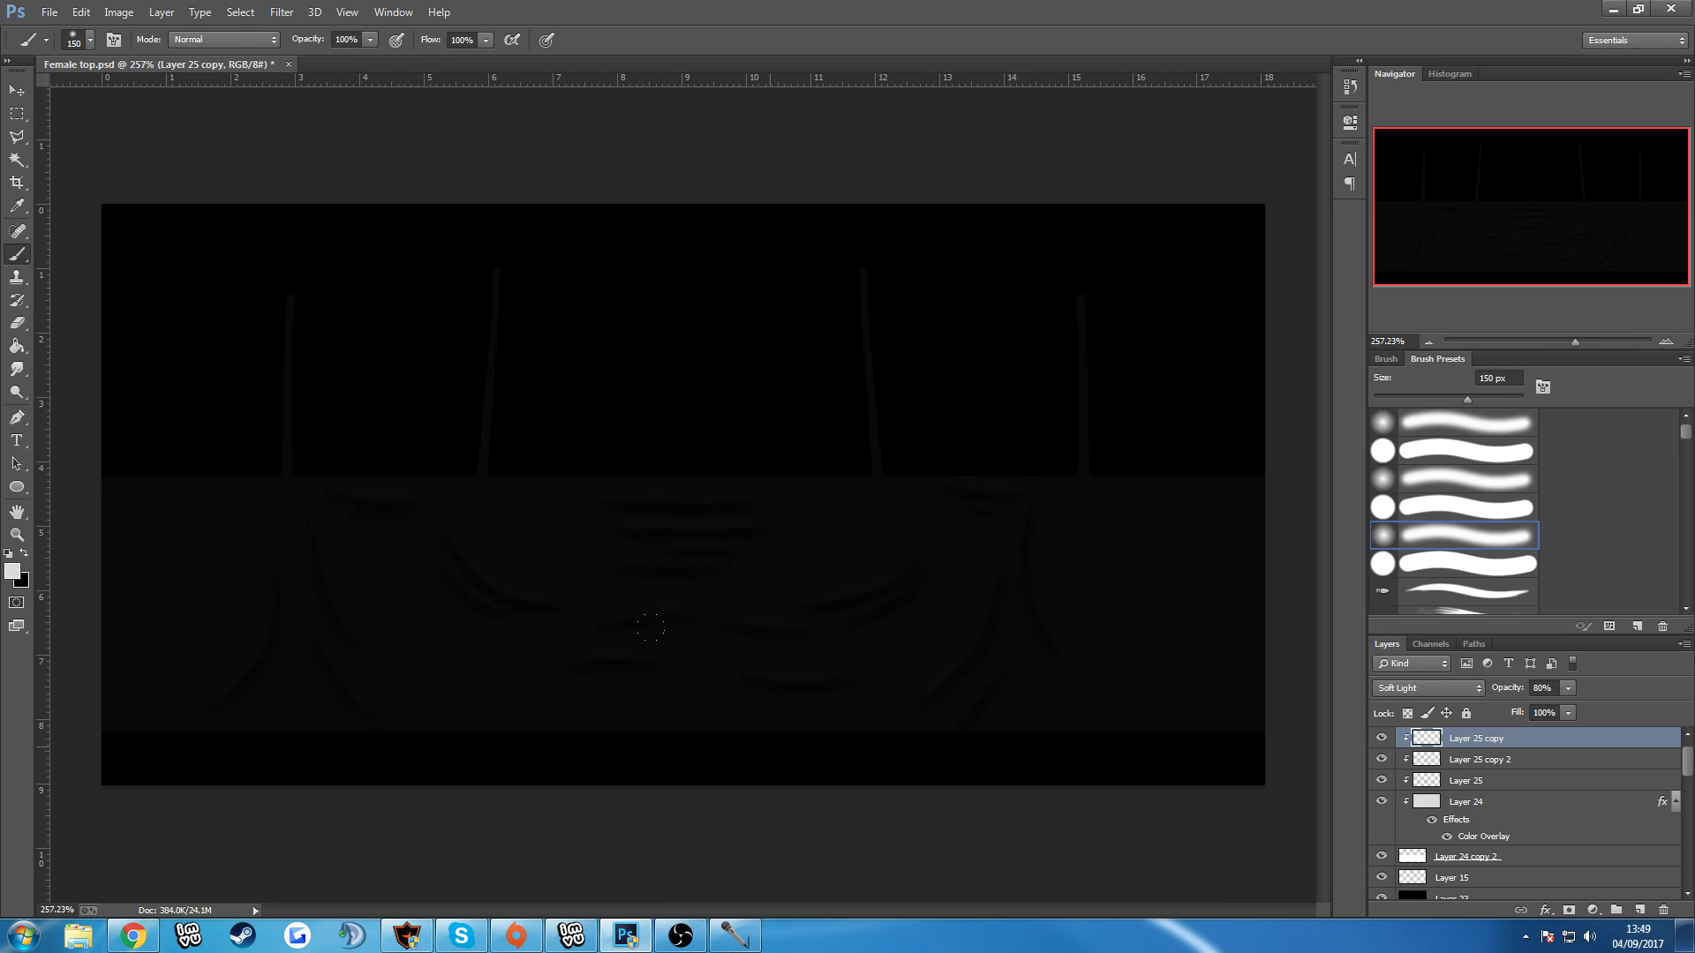
left_click(1497, 782)
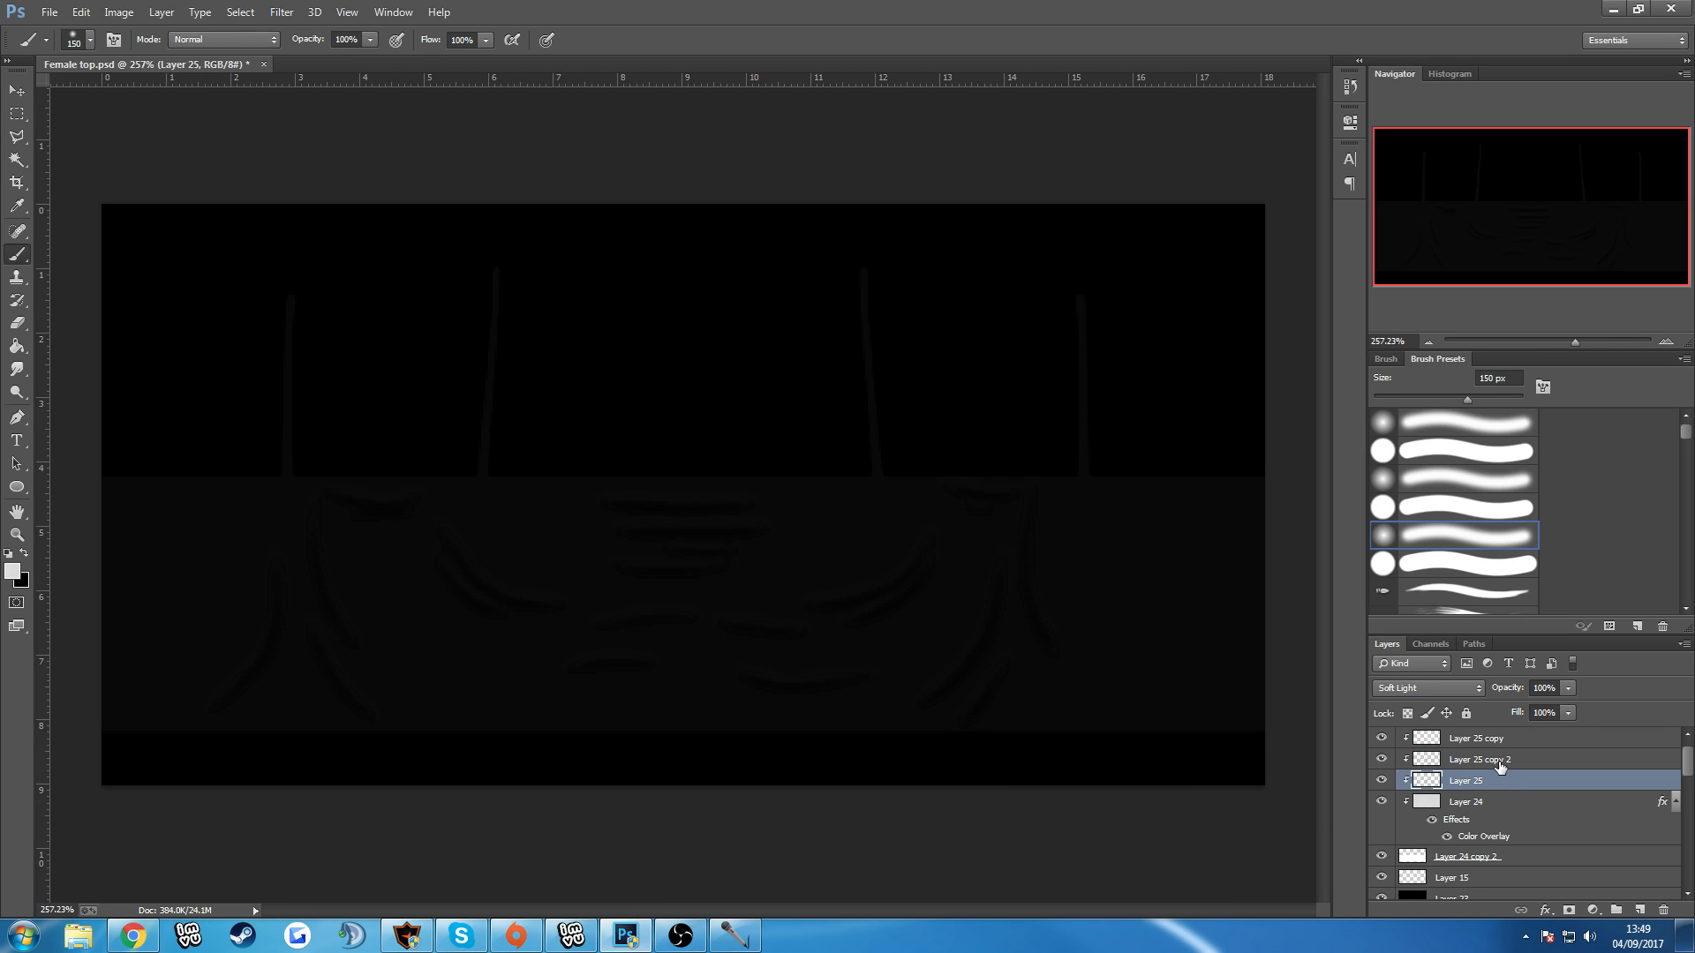
left_click(1499, 767, "shift")
left_click(1500, 739, "shift")
key("ctrl+t")
left_click_drag(633, 740, 632, 712)
left_click_drag(765, 645, 764, 637)
key("Return")
key("b")
scroll(818, 632, "down", 3)
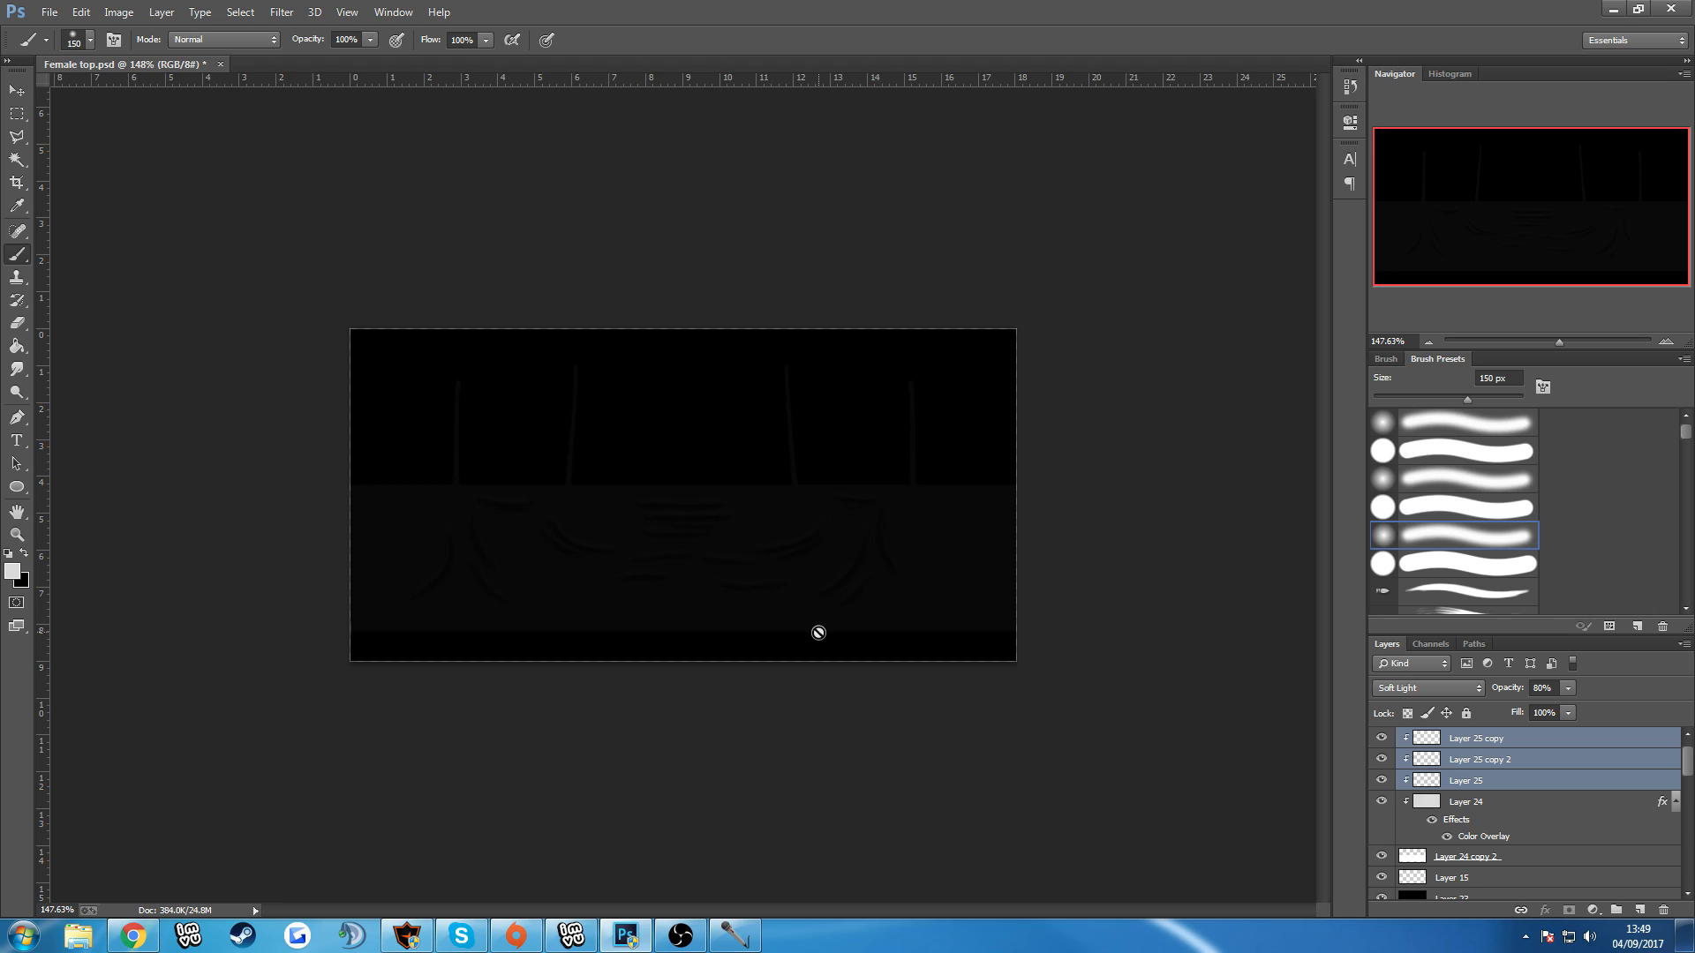
scroll(818, 632, "down", 2)
left_click(831, 706)
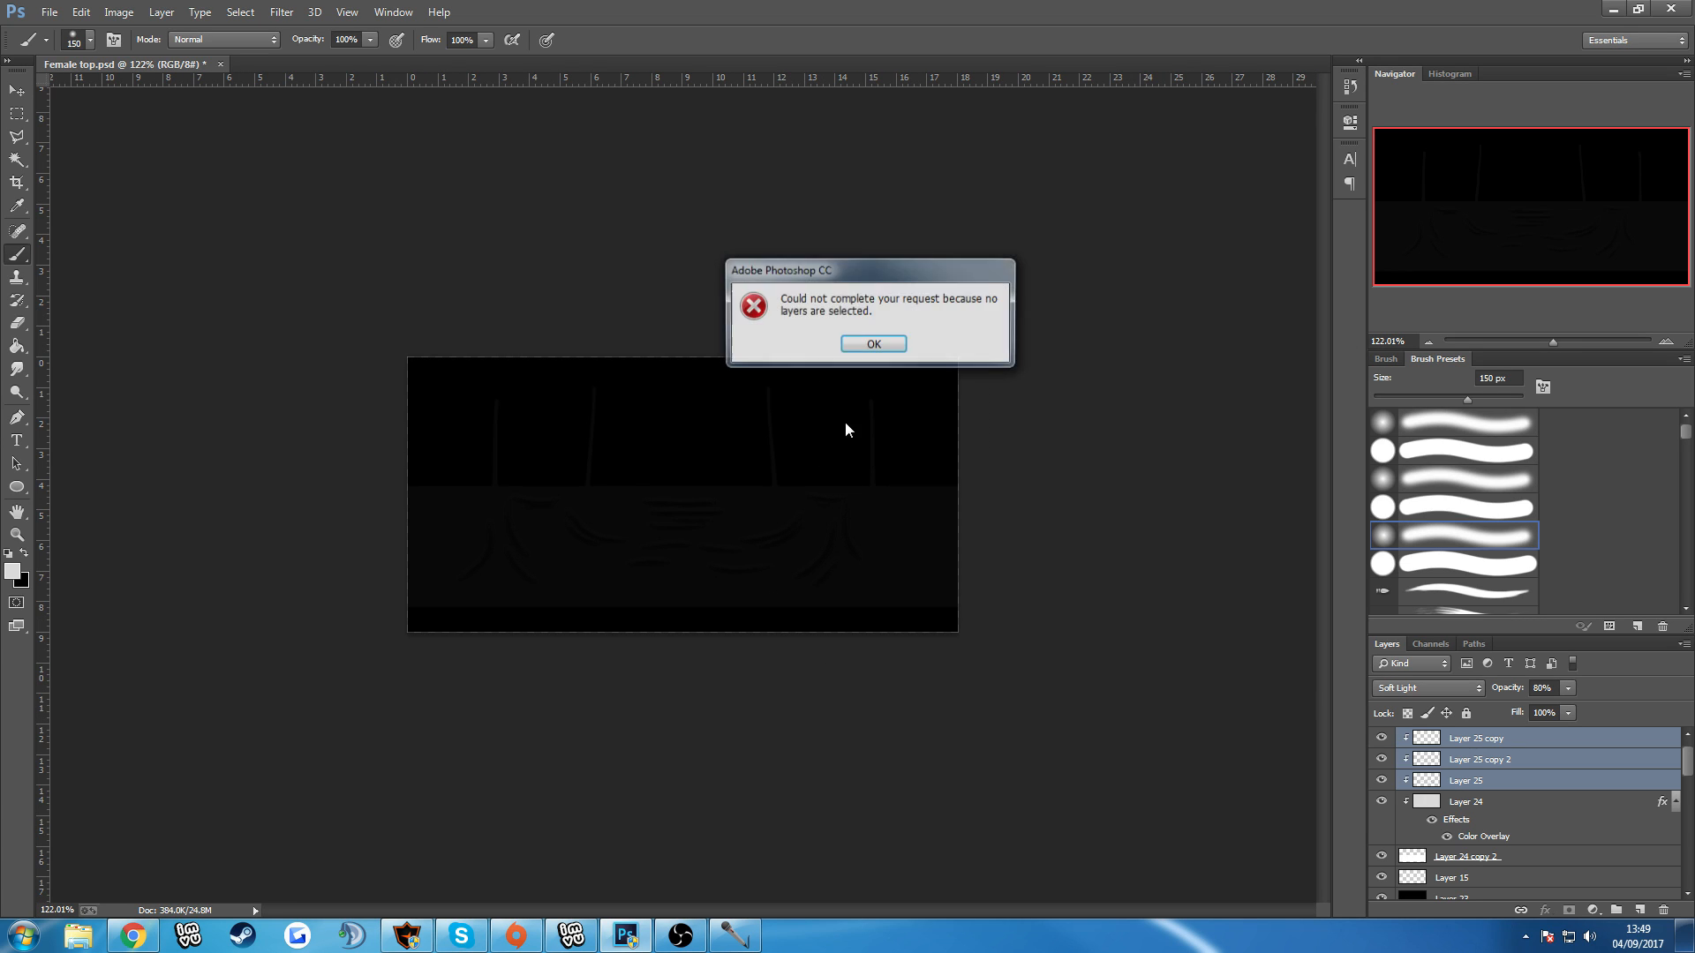
left_click(866, 340)
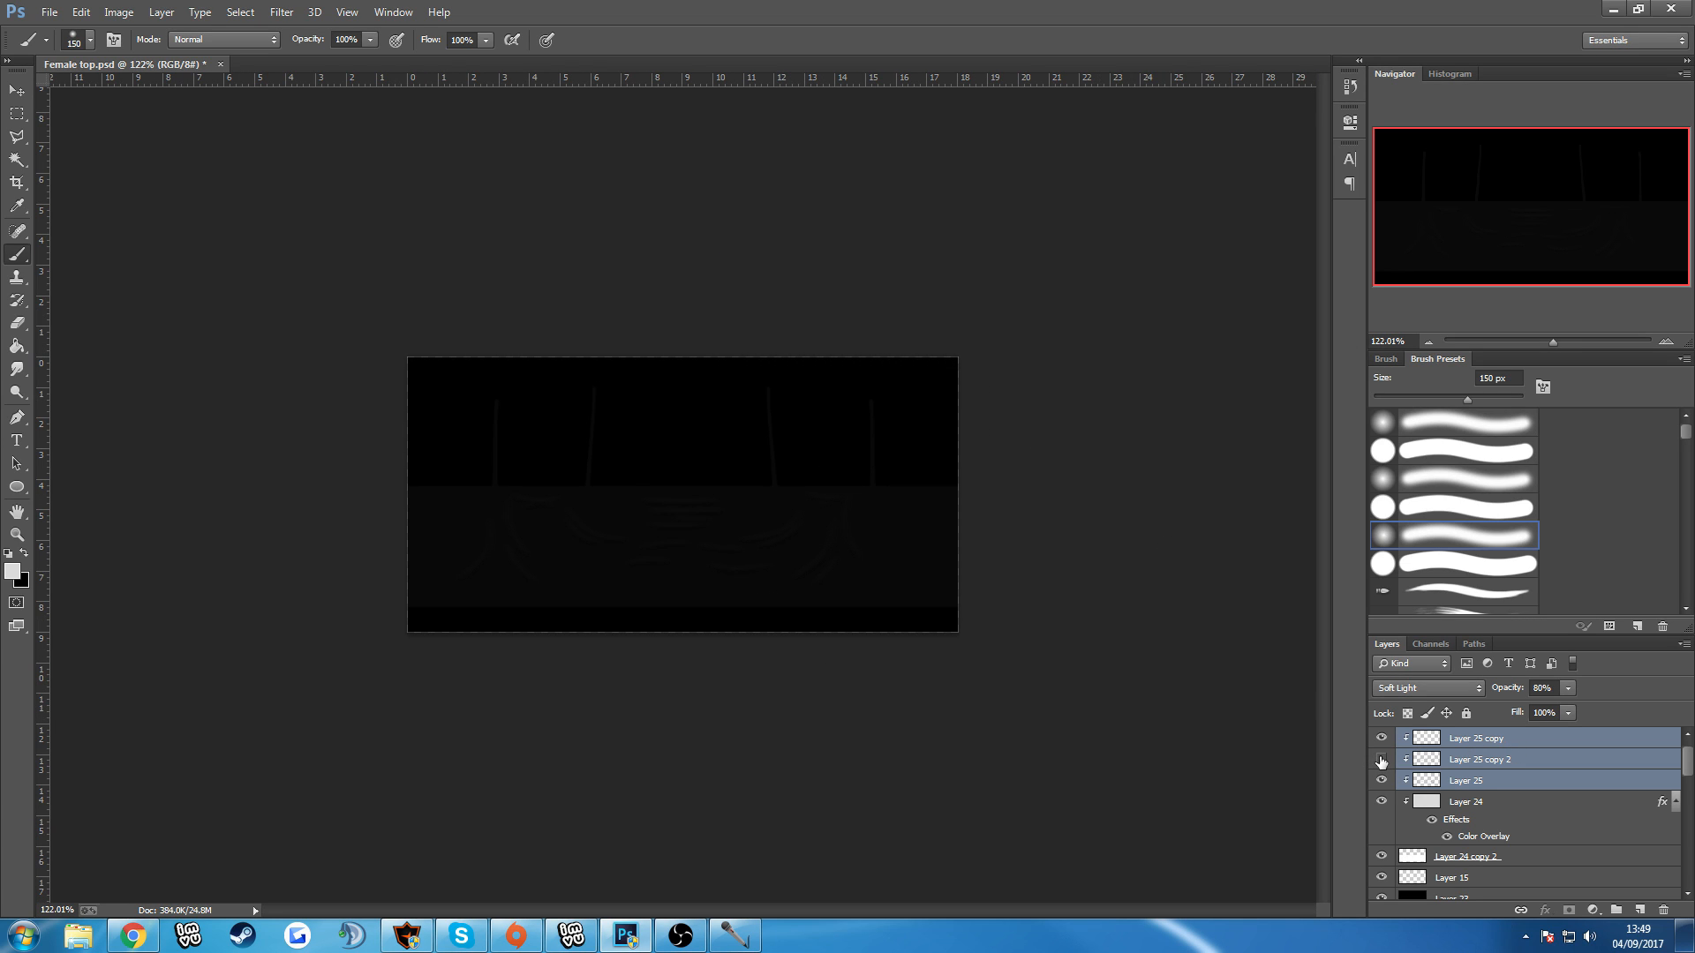
Reduce the opacity of the duplicated dark fold layer, Layer 25 copy 2, to 70%.
left_click(1531, 765)
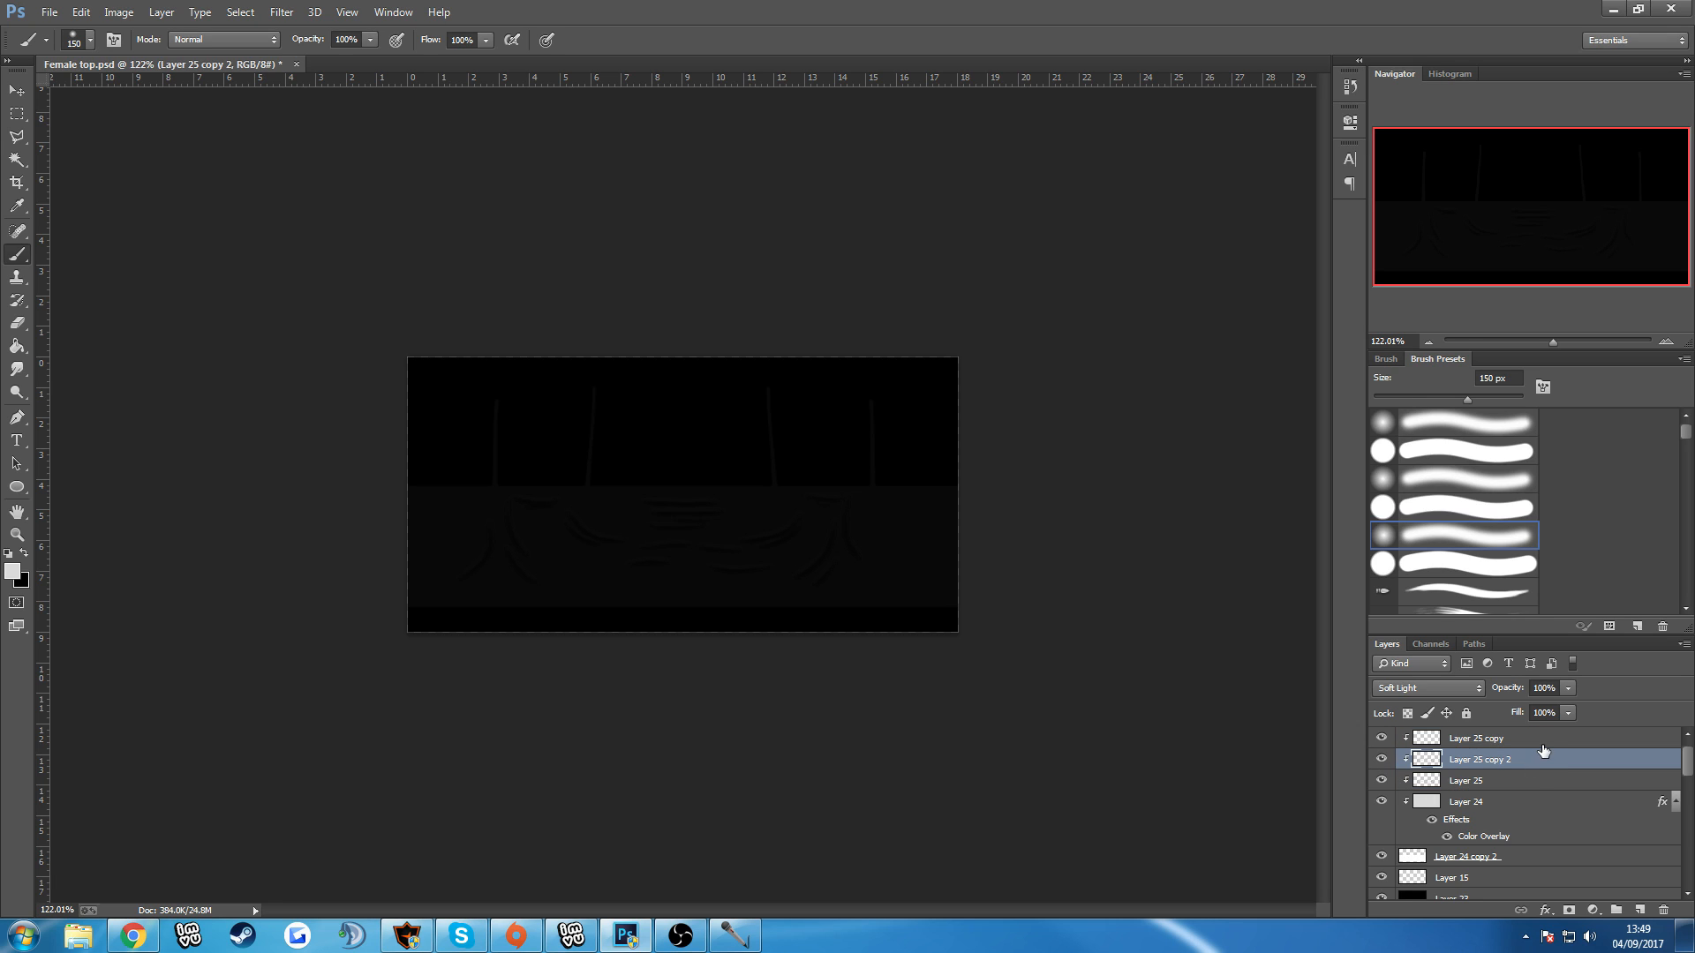
left_click(1568, 688)
left_click(1567, 687)
Save the updated black texture as a PNG in Advanced female tops, overwriting the existing OPACTYTest file.
left_click(50, 11)
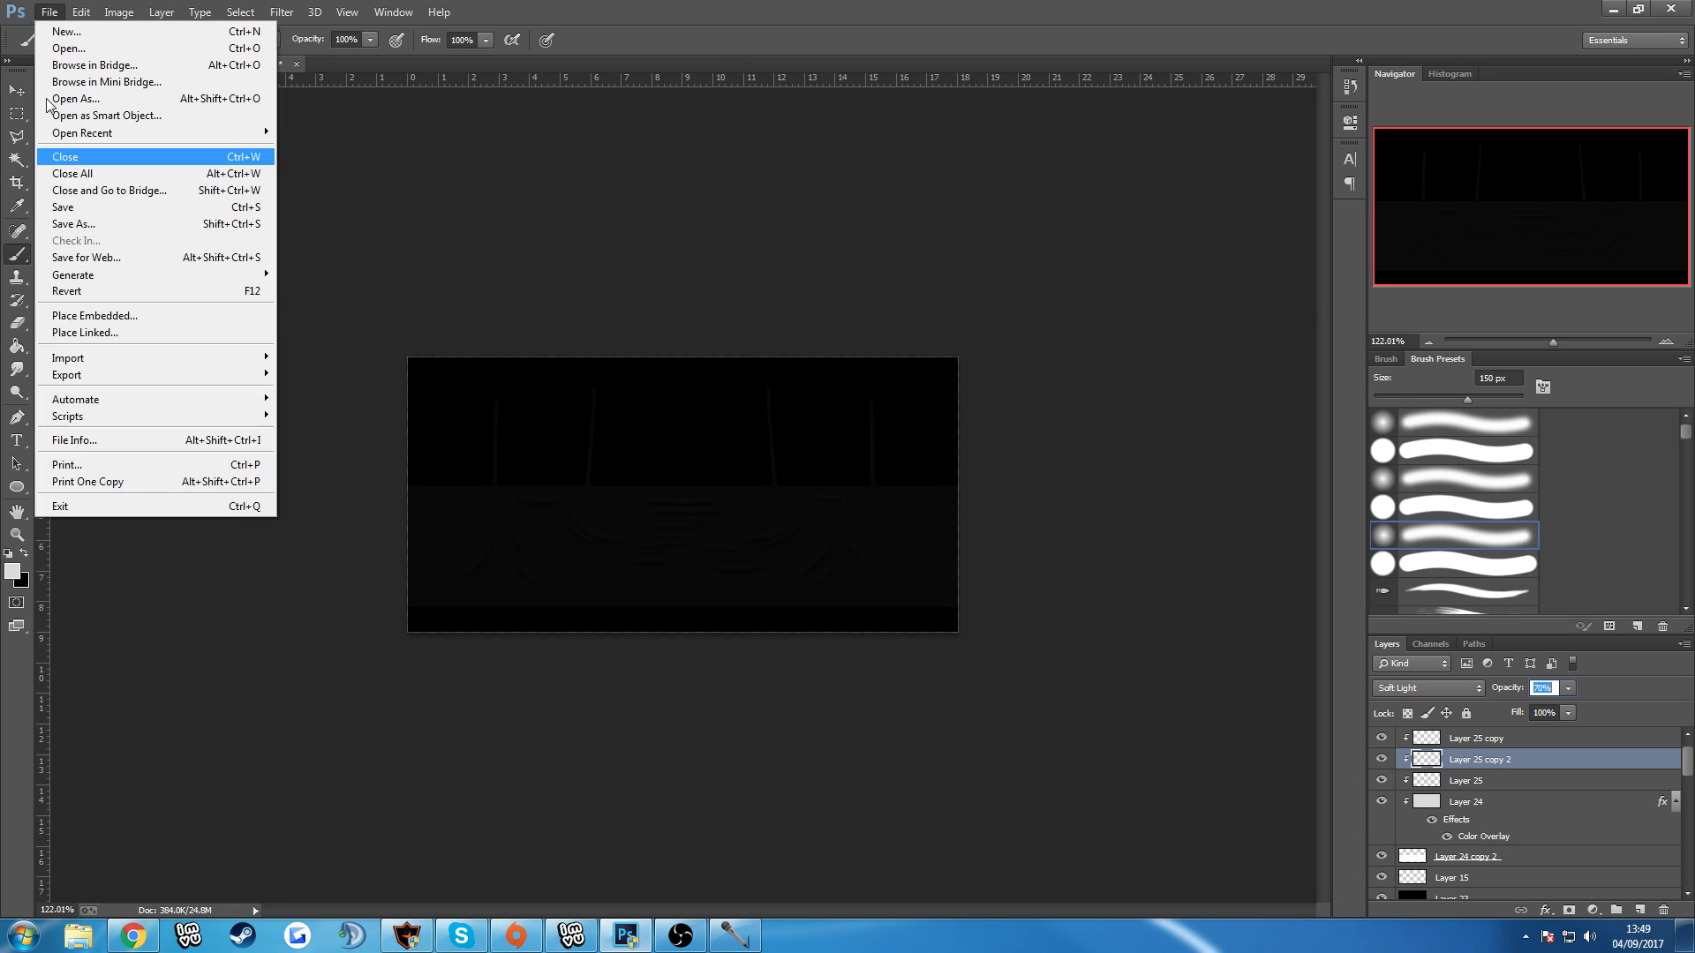
left_click(88, 219)
left_click(468, 407)
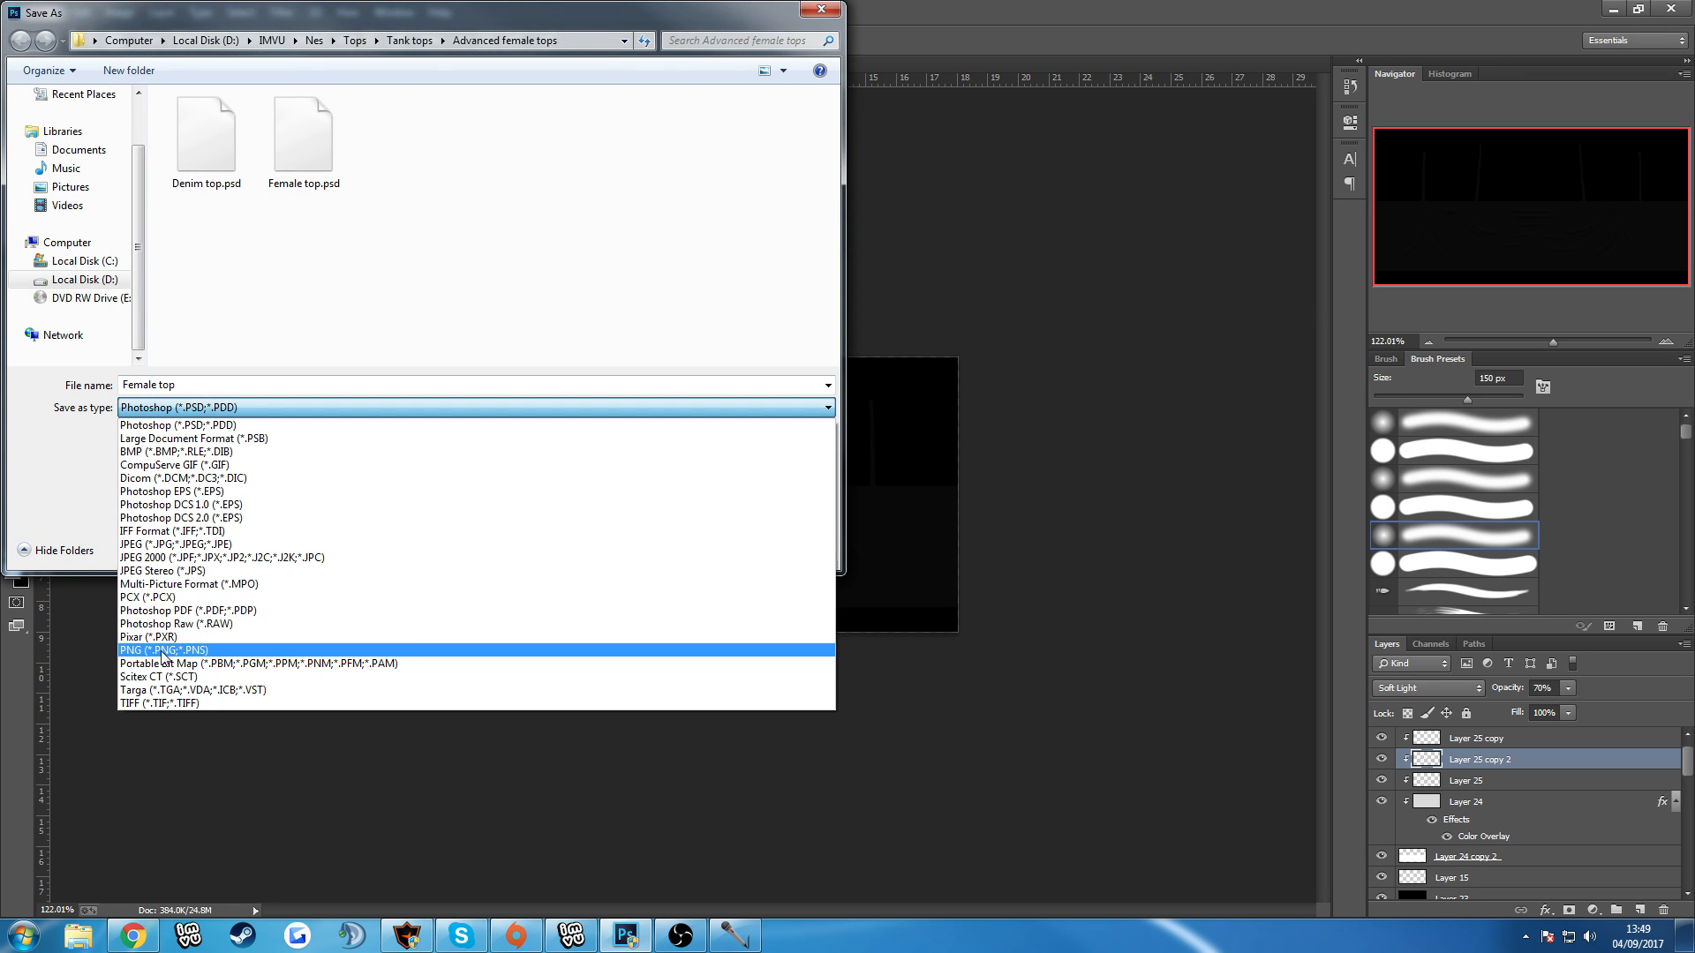
left_click(165, 653)
left_click(303, 183)
left_click(405, 149)
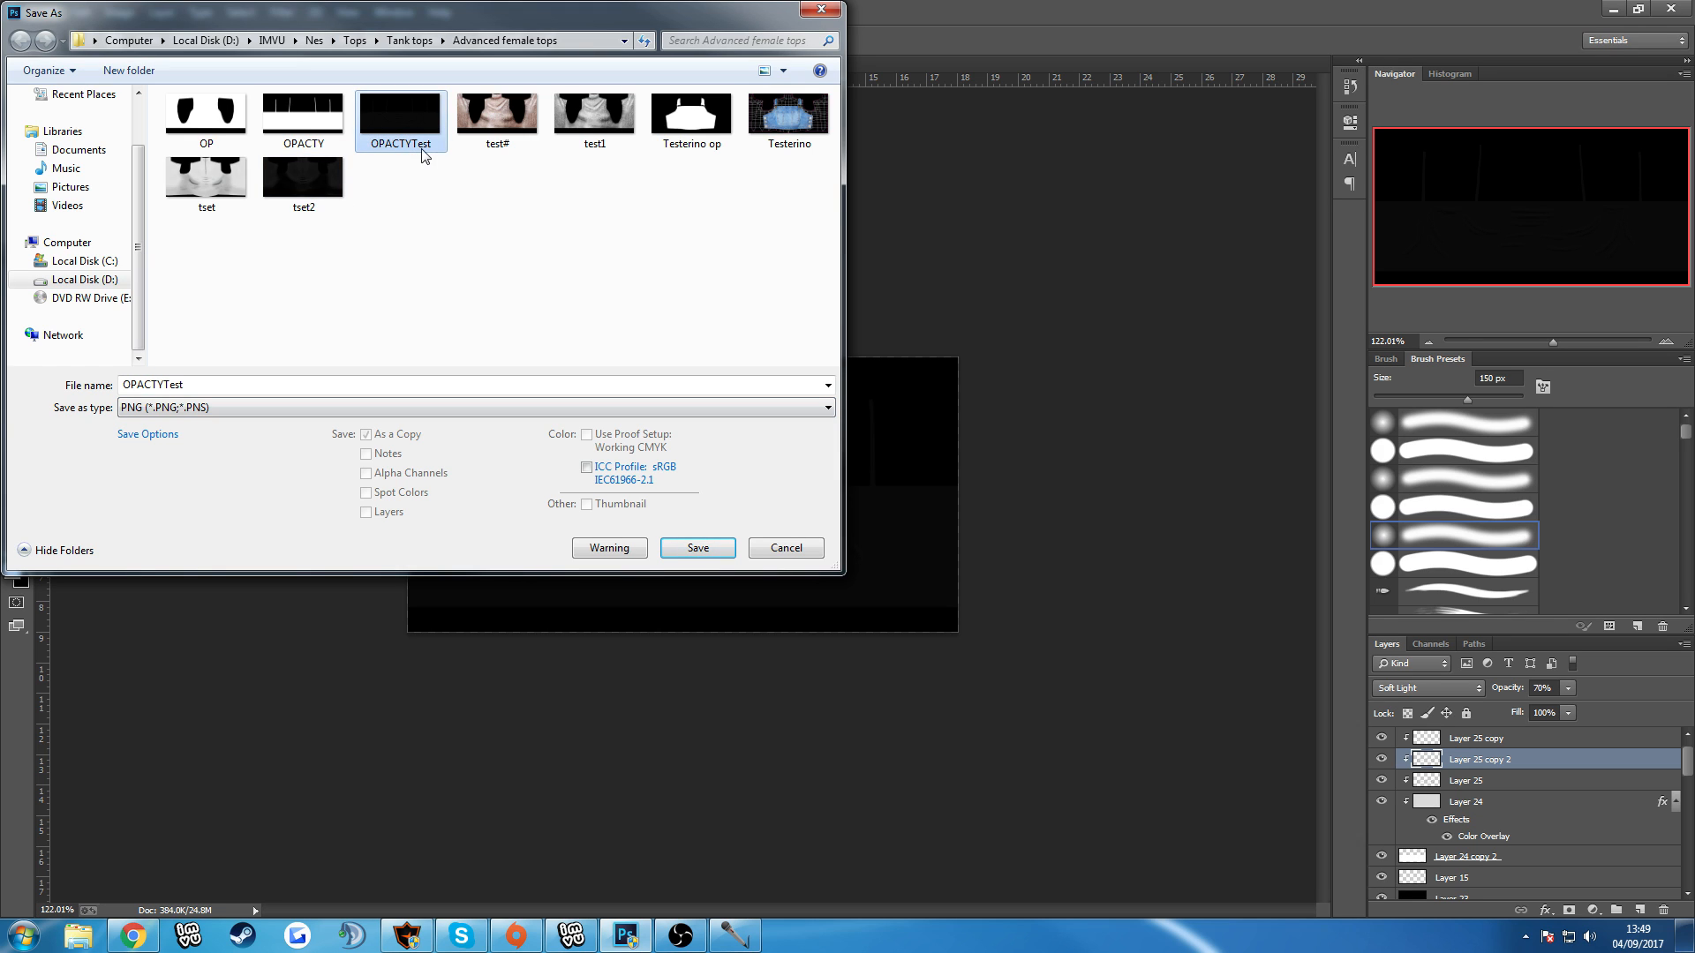
left_click(686, 543)
left_click(894, 473)
left_click(905, 296)
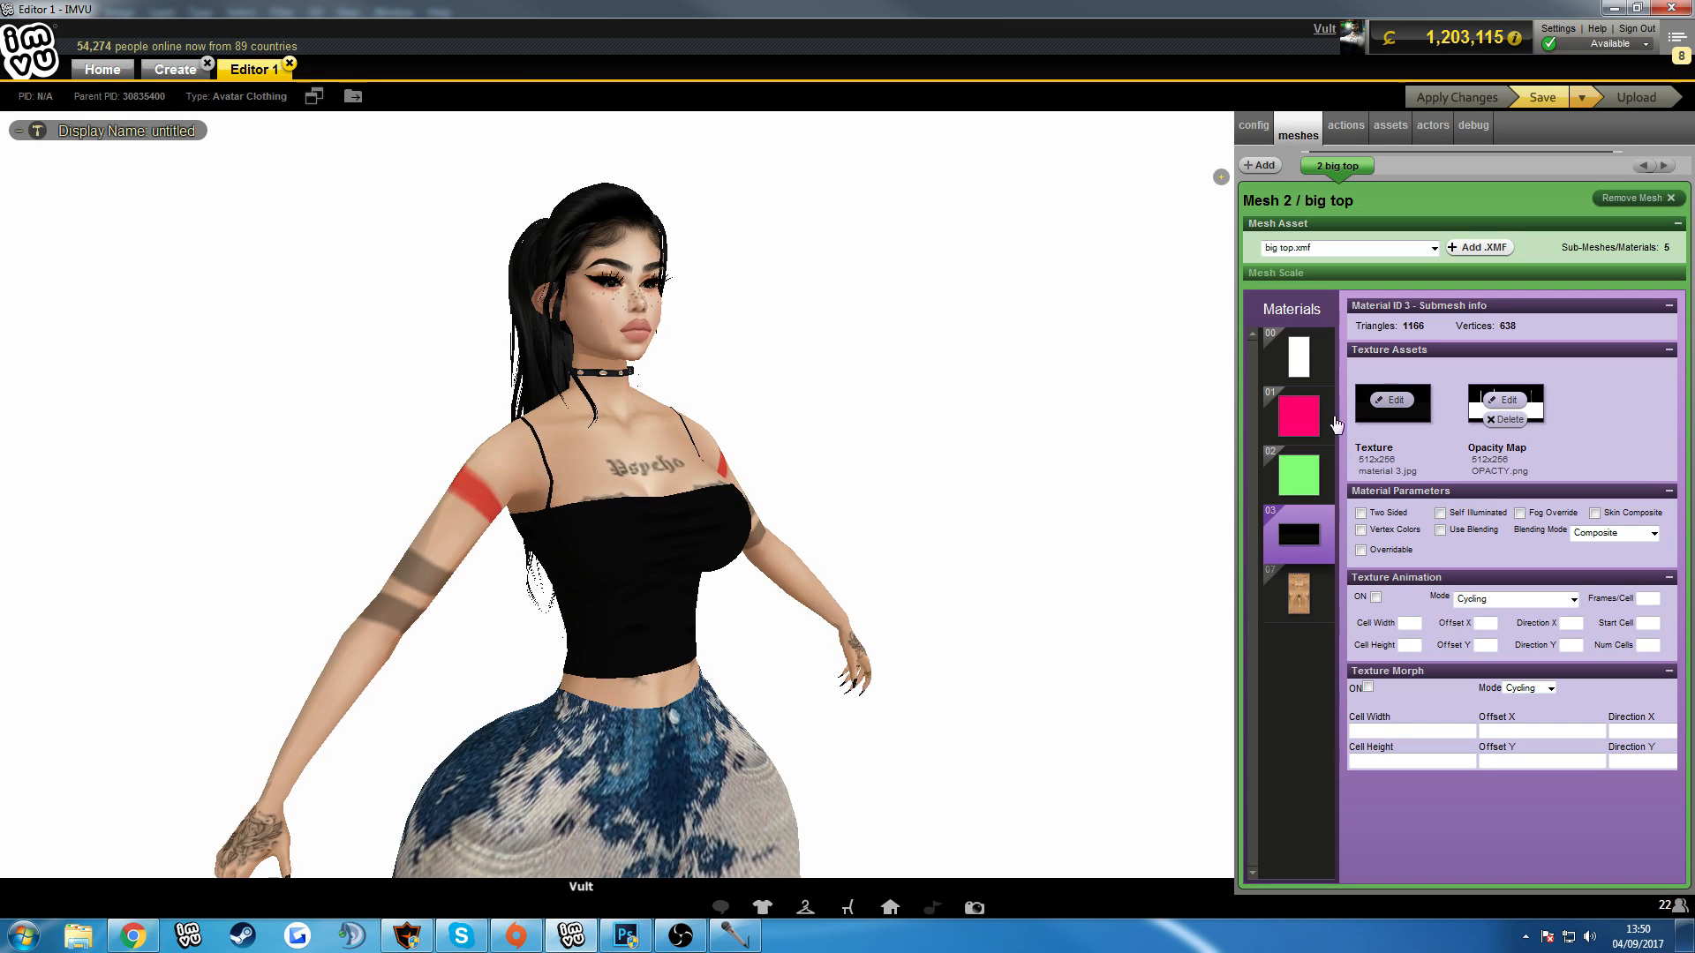
Switch to the IMVU editor, reload OPACTYTest as the material 3 texture, and inspect the top on the avatar.
left_click(571, 934)
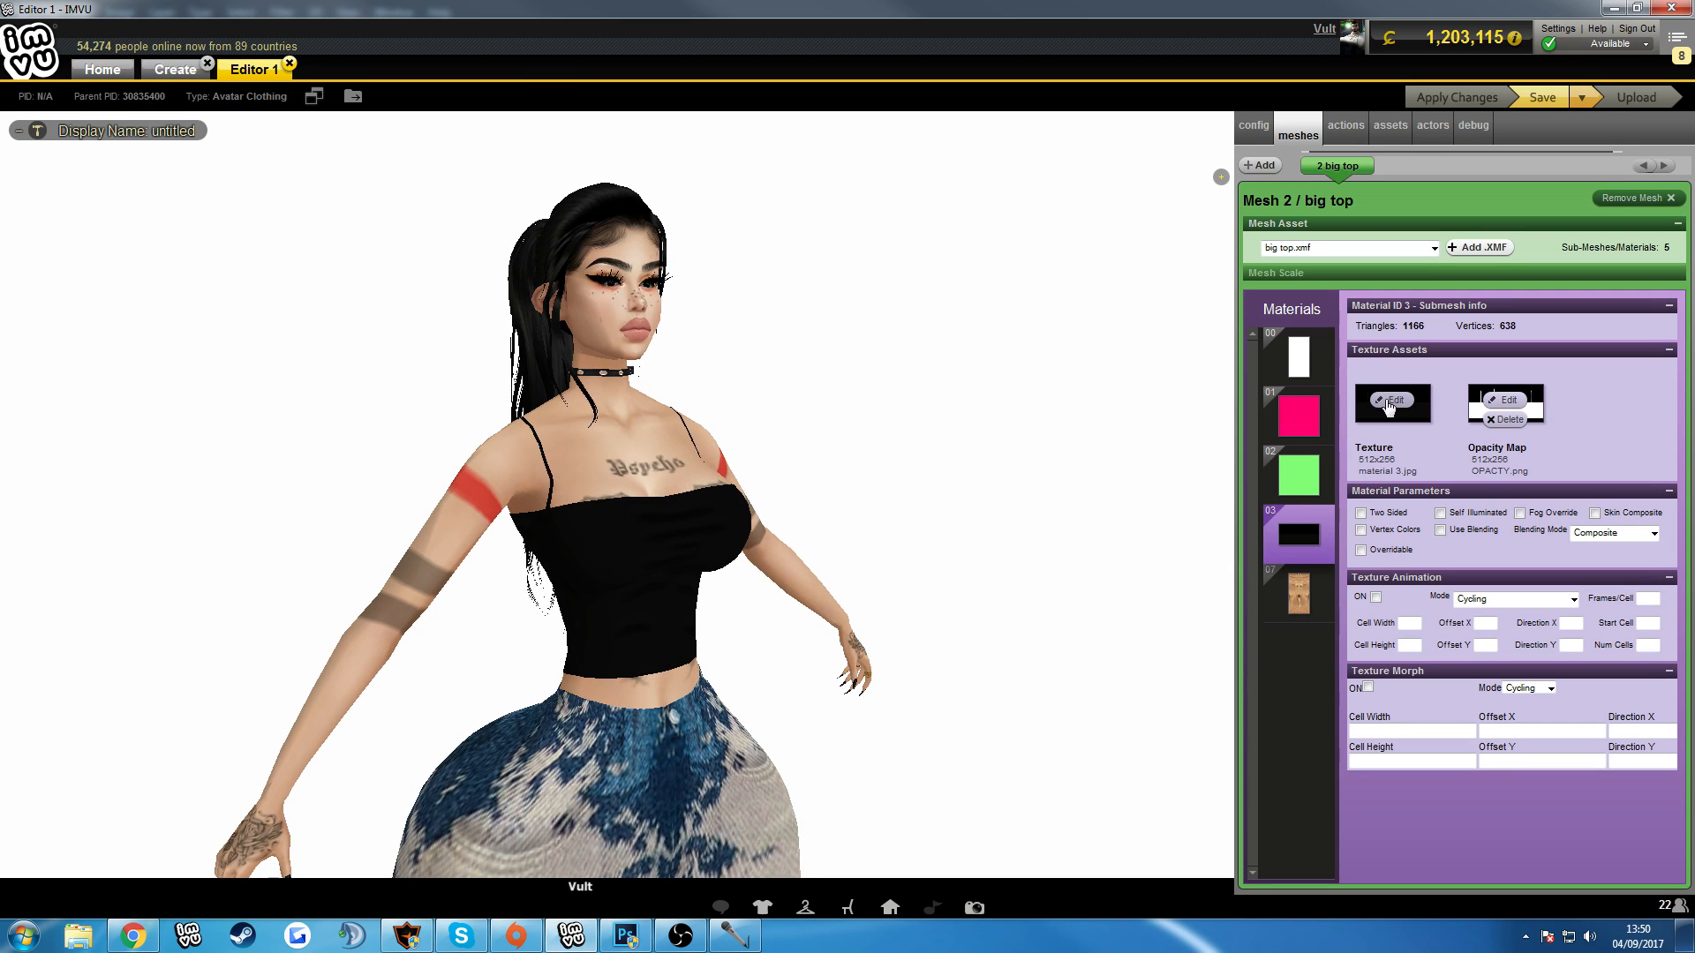
left_click(1389, 405)
double_click(513, 186)
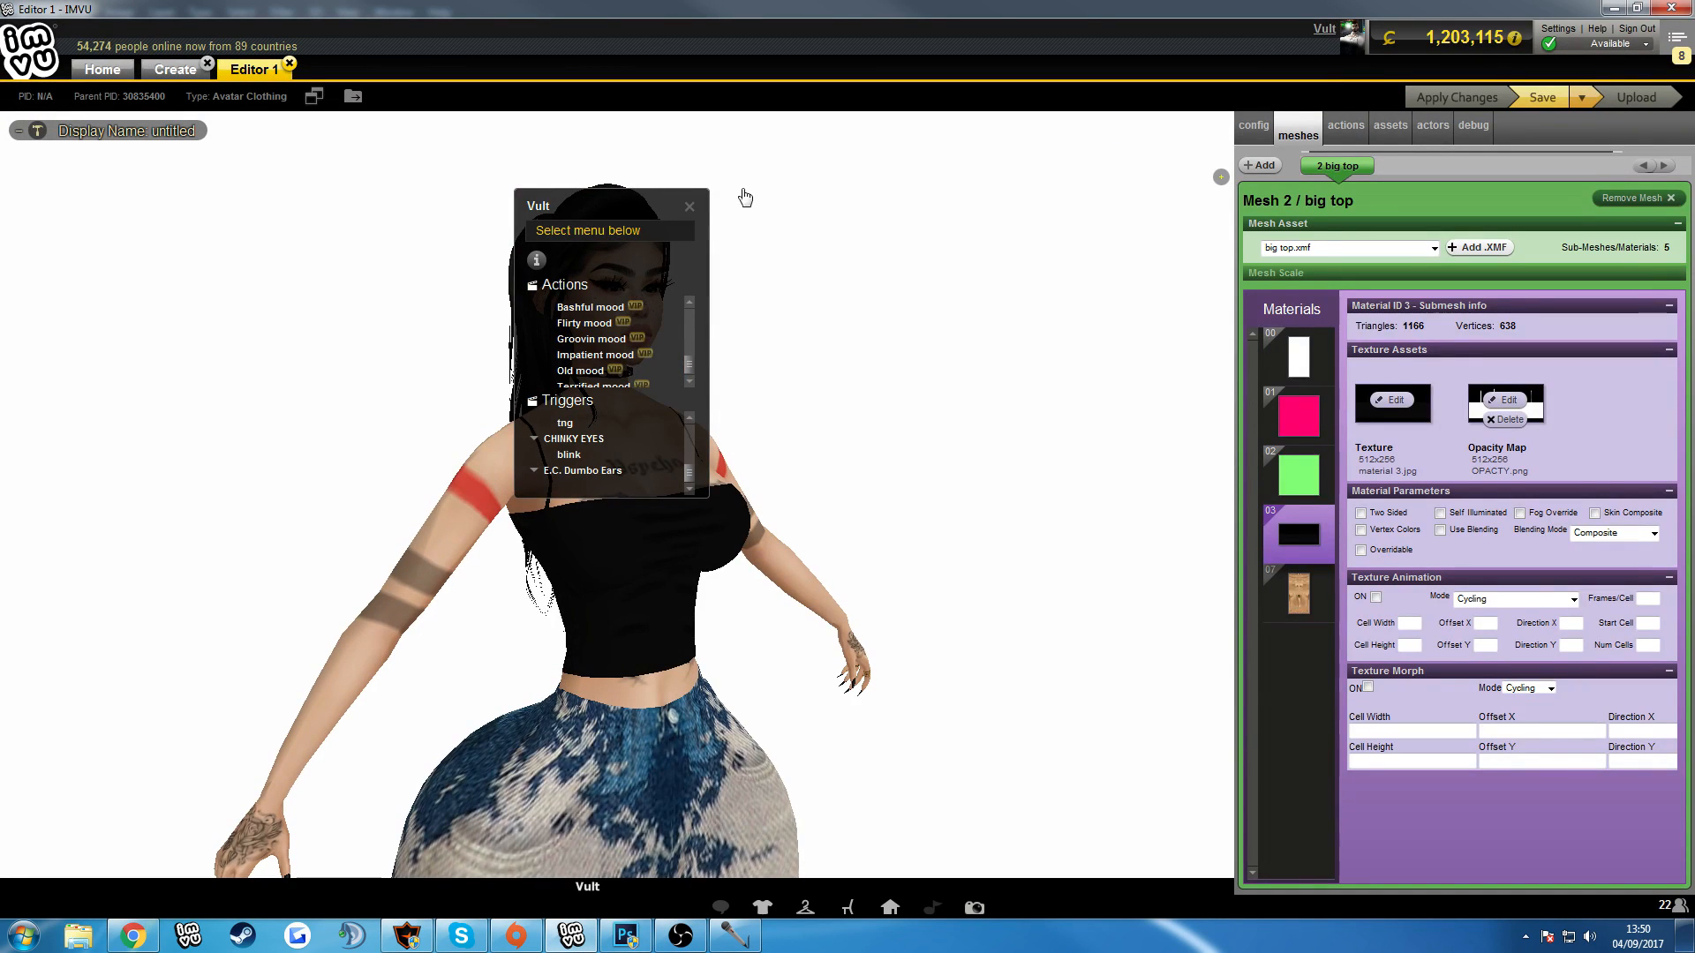
left_click(693, 209)
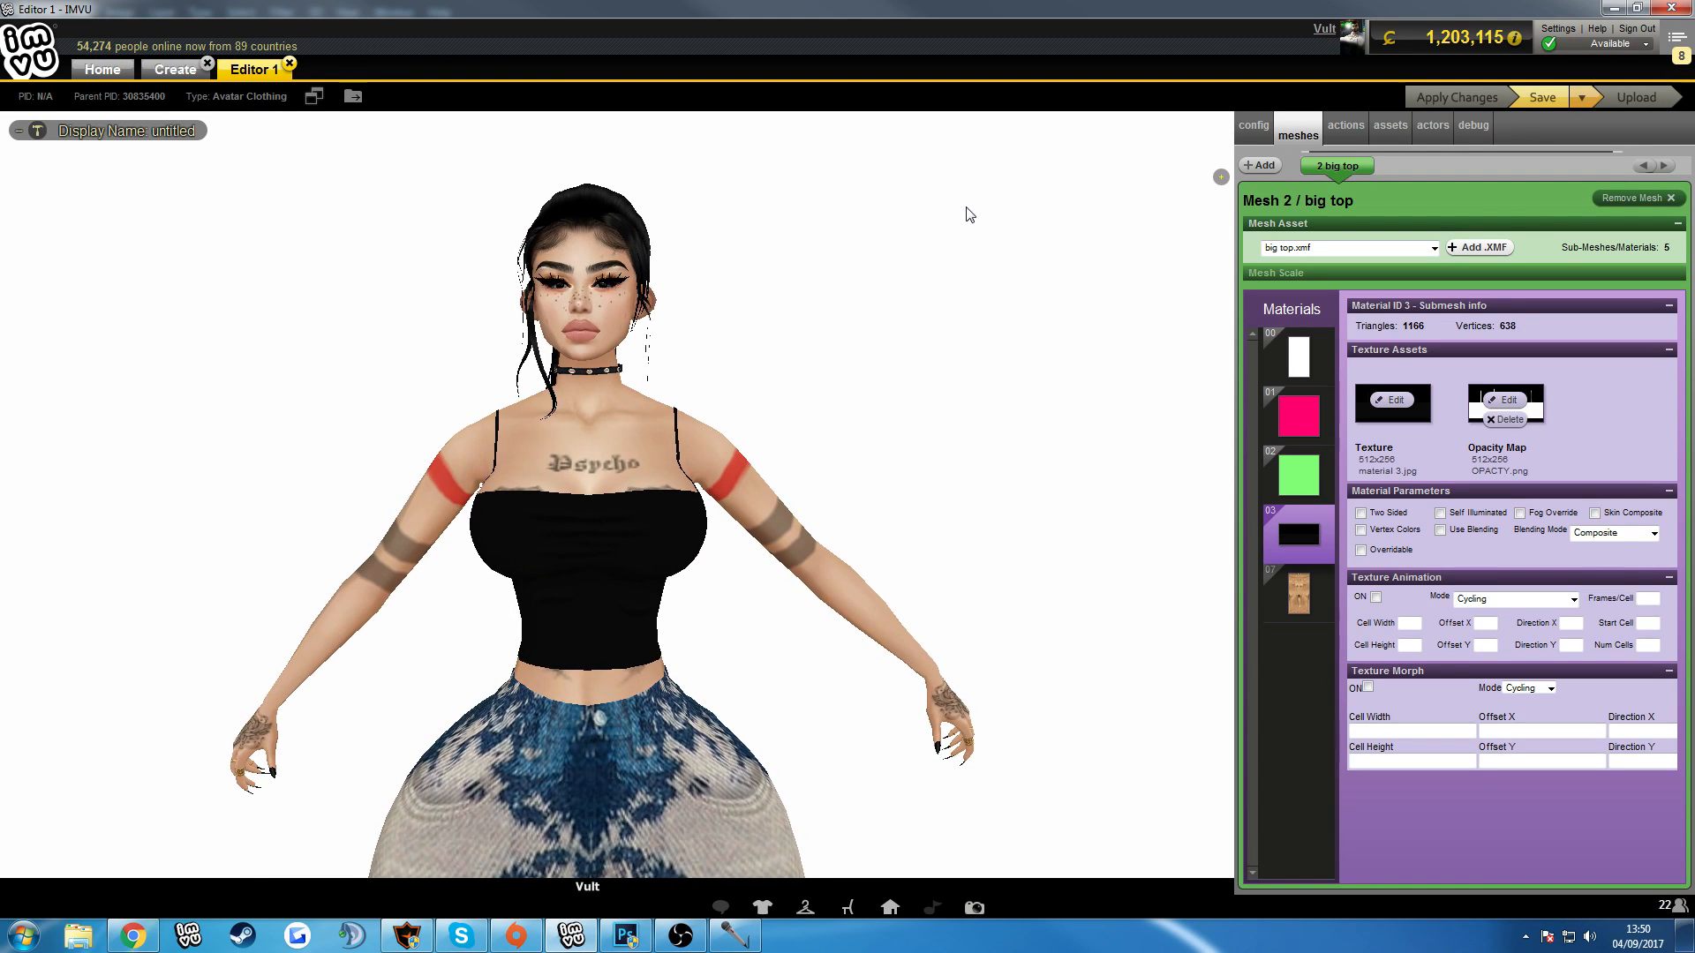
left_click_drag(941, 529, 724, 468)
mouse_move(1043, 511)
left_mouse_down()
mouse_move(1161, 503)
mouse_move(833, 492)
mouse_move(1067, 502)
left_mouse_up()
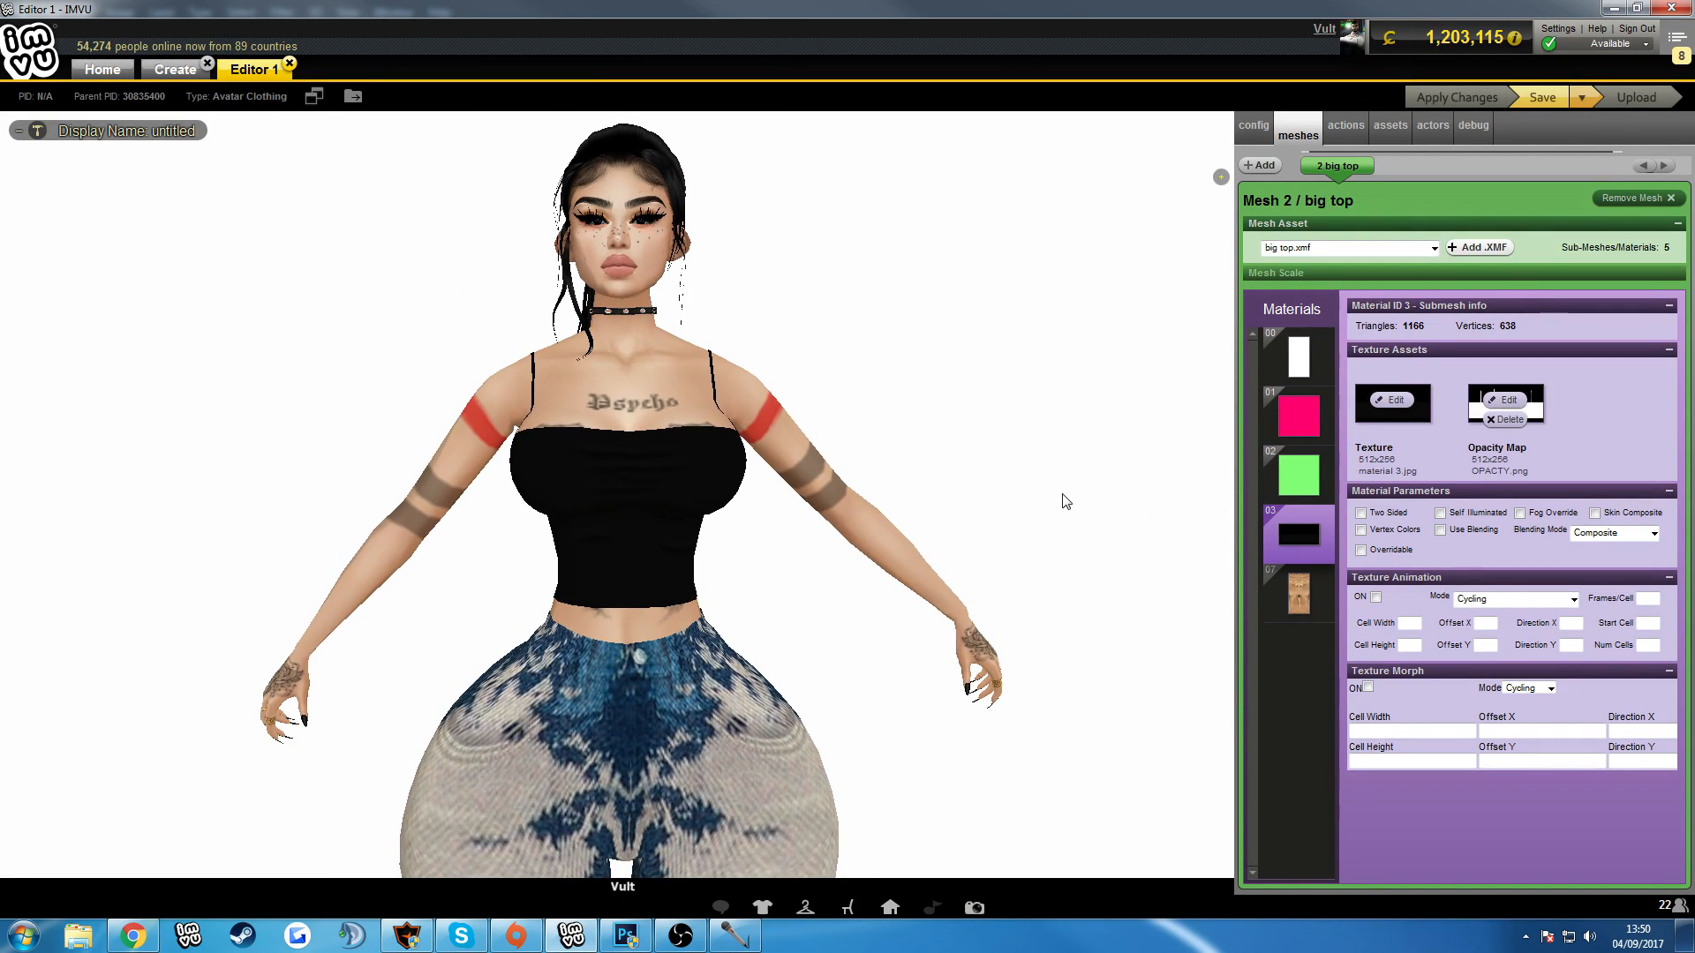
Back in Photoshop, change Layer 24's Color Overlay to light grey at 100% opacity.
left_click(626, 934)
scroll(671, 722, "up", 5)
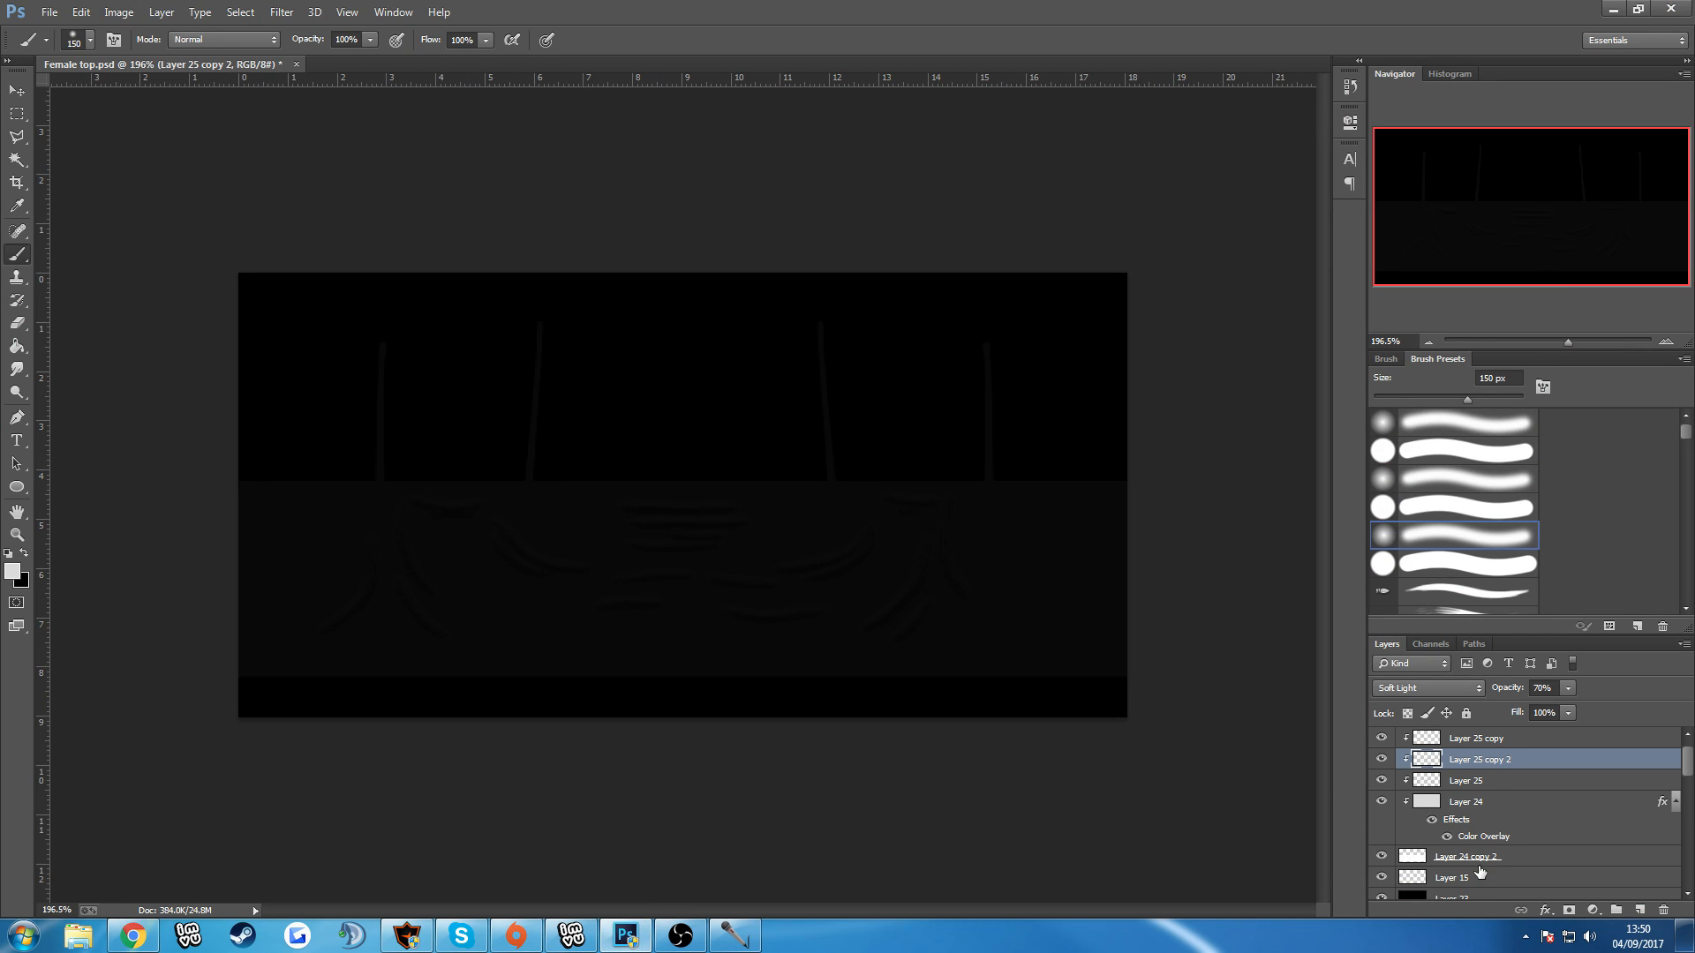
scroll(1480, 875, "down", 1)
double_click(1508, 797)
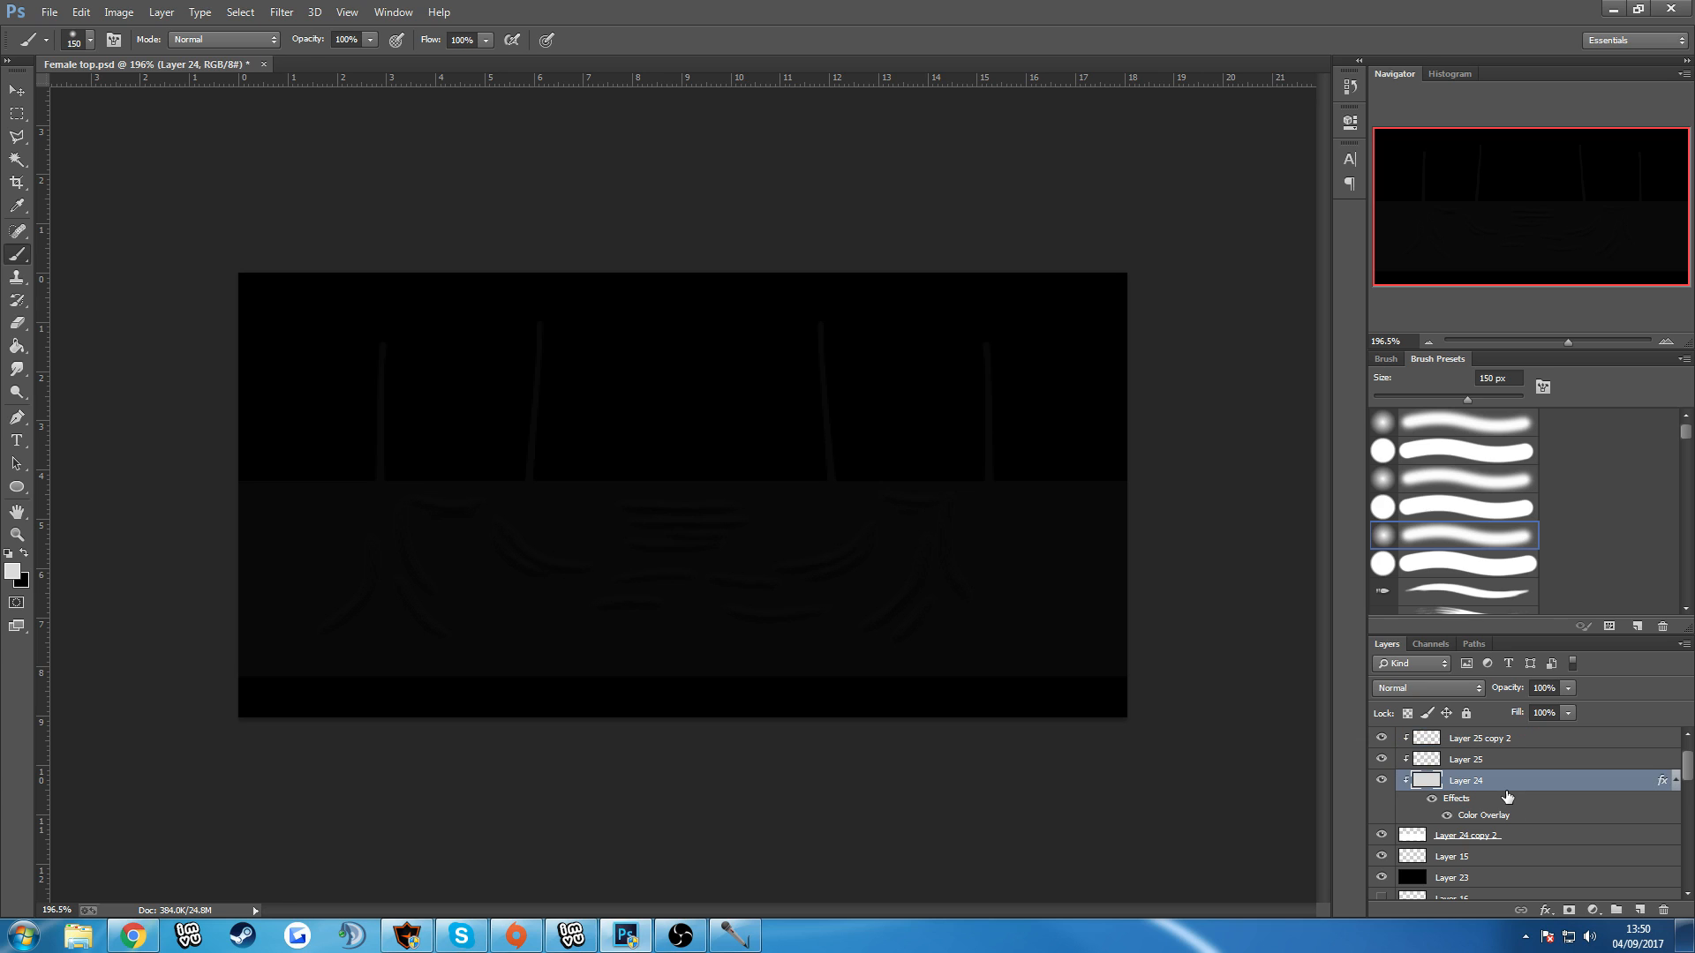
left_click(1366, 297)
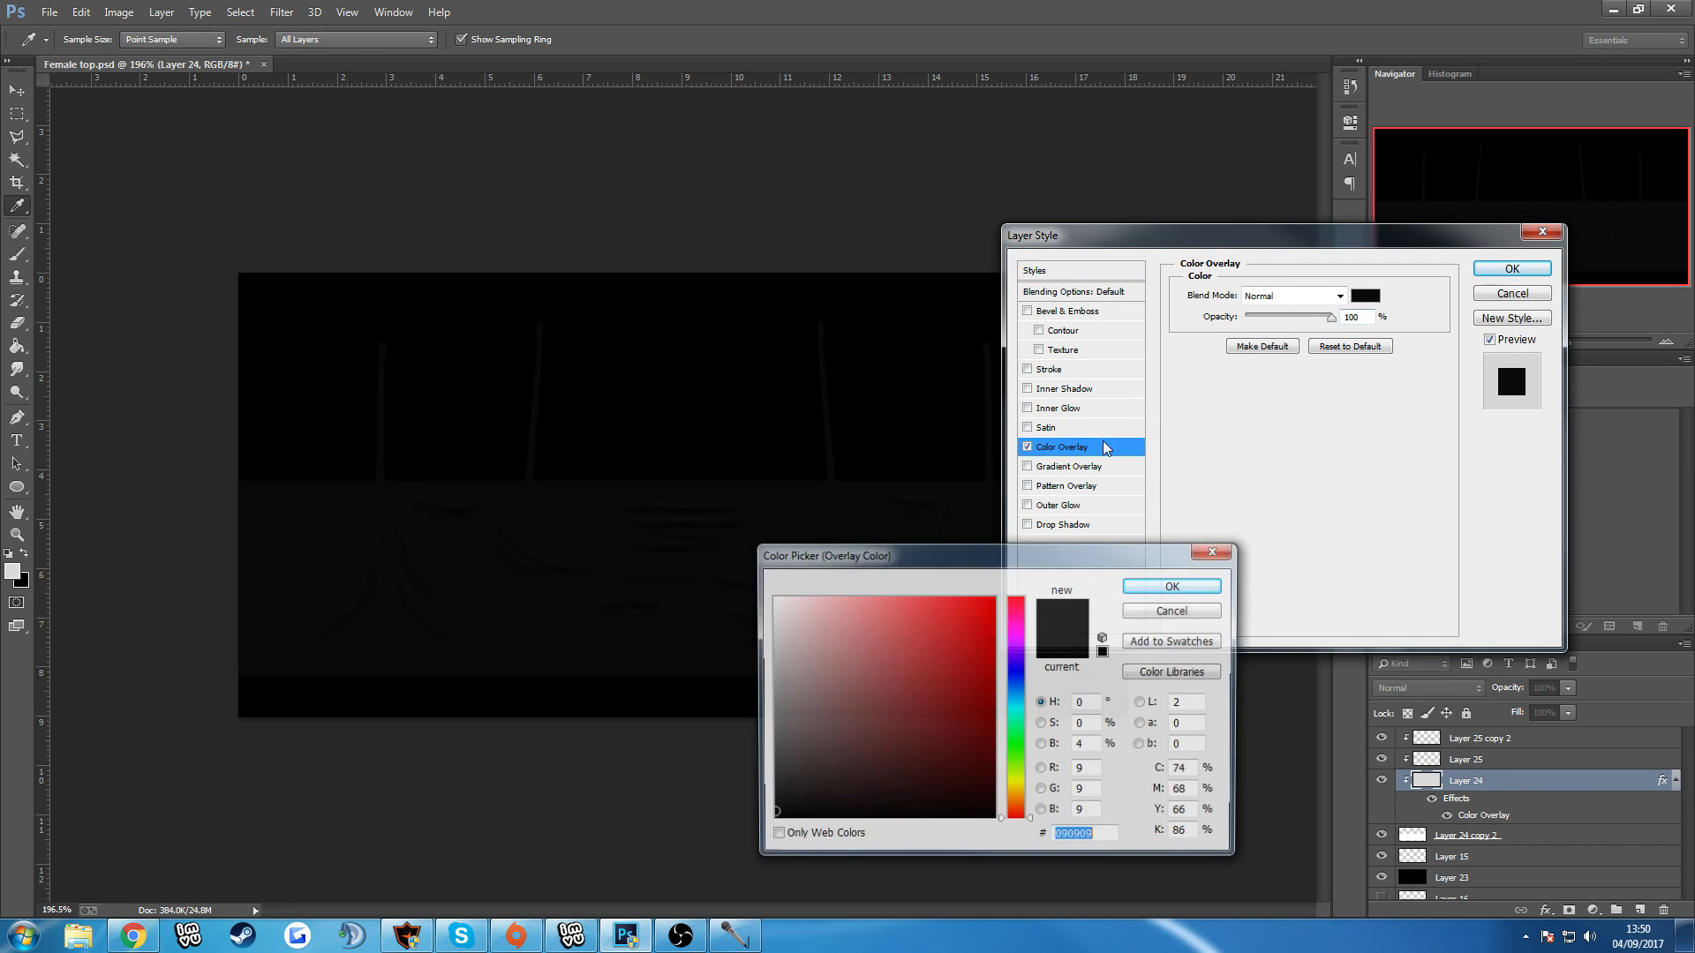
left_click(1015, 680)
left_click(971, 687)
mouse_move(971, 687)
left_mouse_down()
mouse_move(998, 712)
mouse_move(1062, 706)
mouse_move(1020, 648)
mouse_move(1021, 596)
left_mouse_up()
mouse_move(909, 609)
left_mouse_down()
mouse_move(737, 642)
mouse_move(742, 662)
mouse_move(799, 662)
mouse_move(744, 645)
mouse_move(753, 632)
left_mouse_up()
left_click(1153, 587)
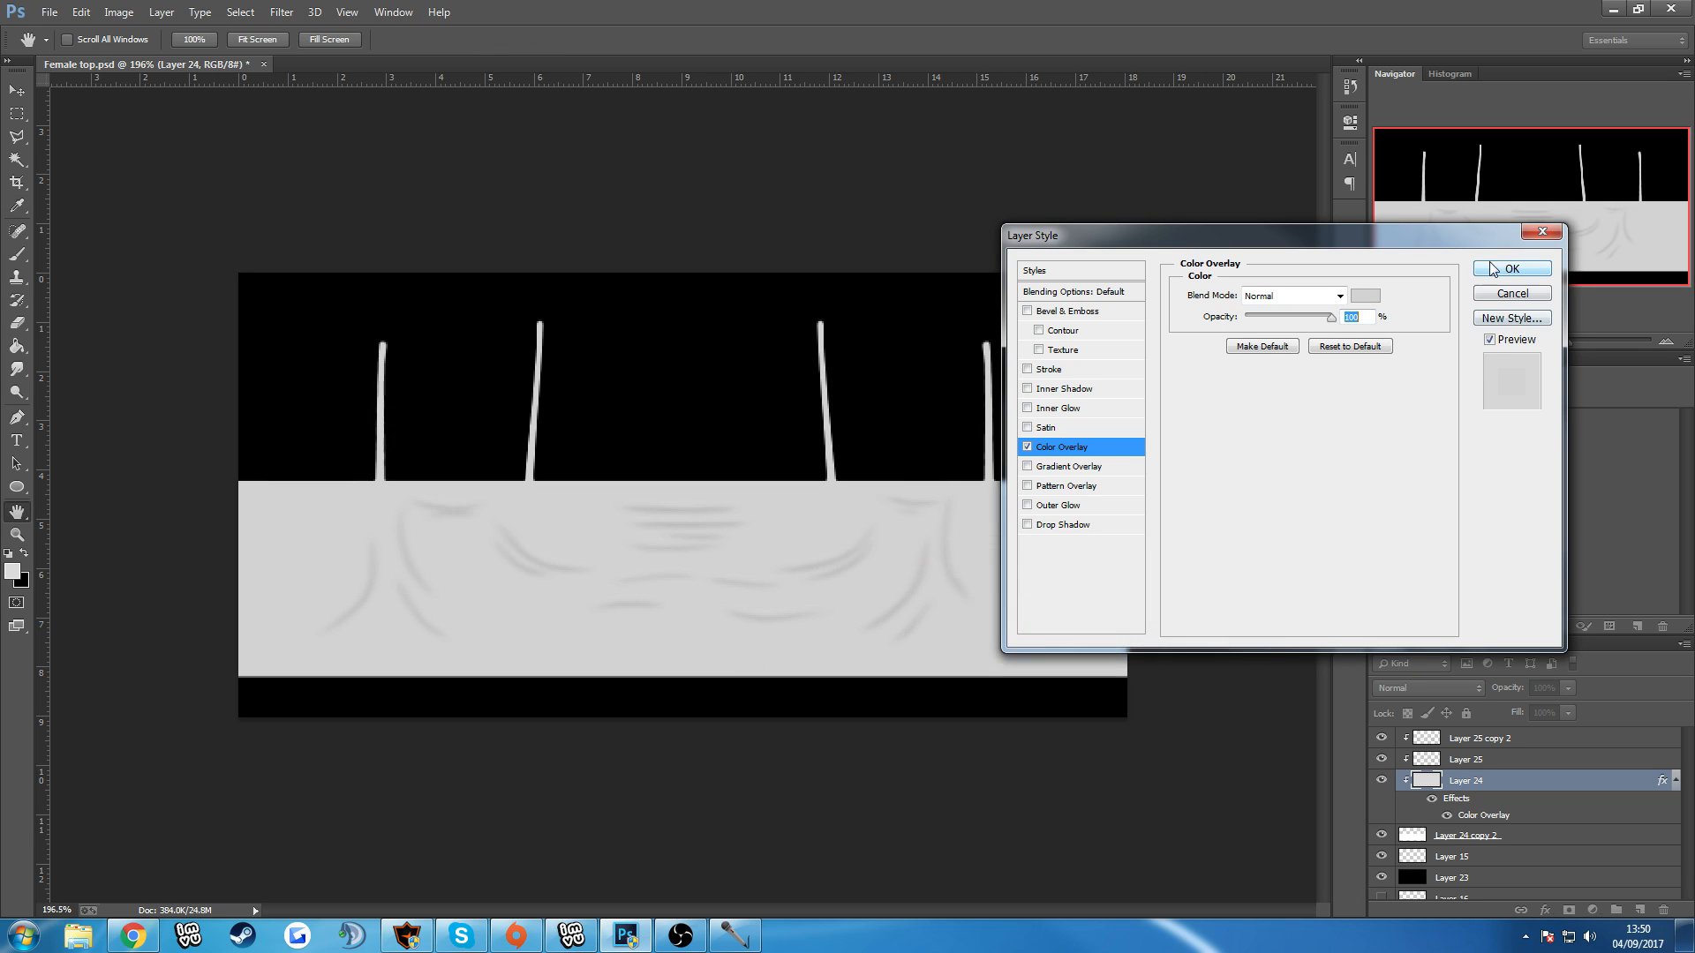
left_click(1512, 268)
key("ctrl+0")
scroll(892, 490, "down", 2)
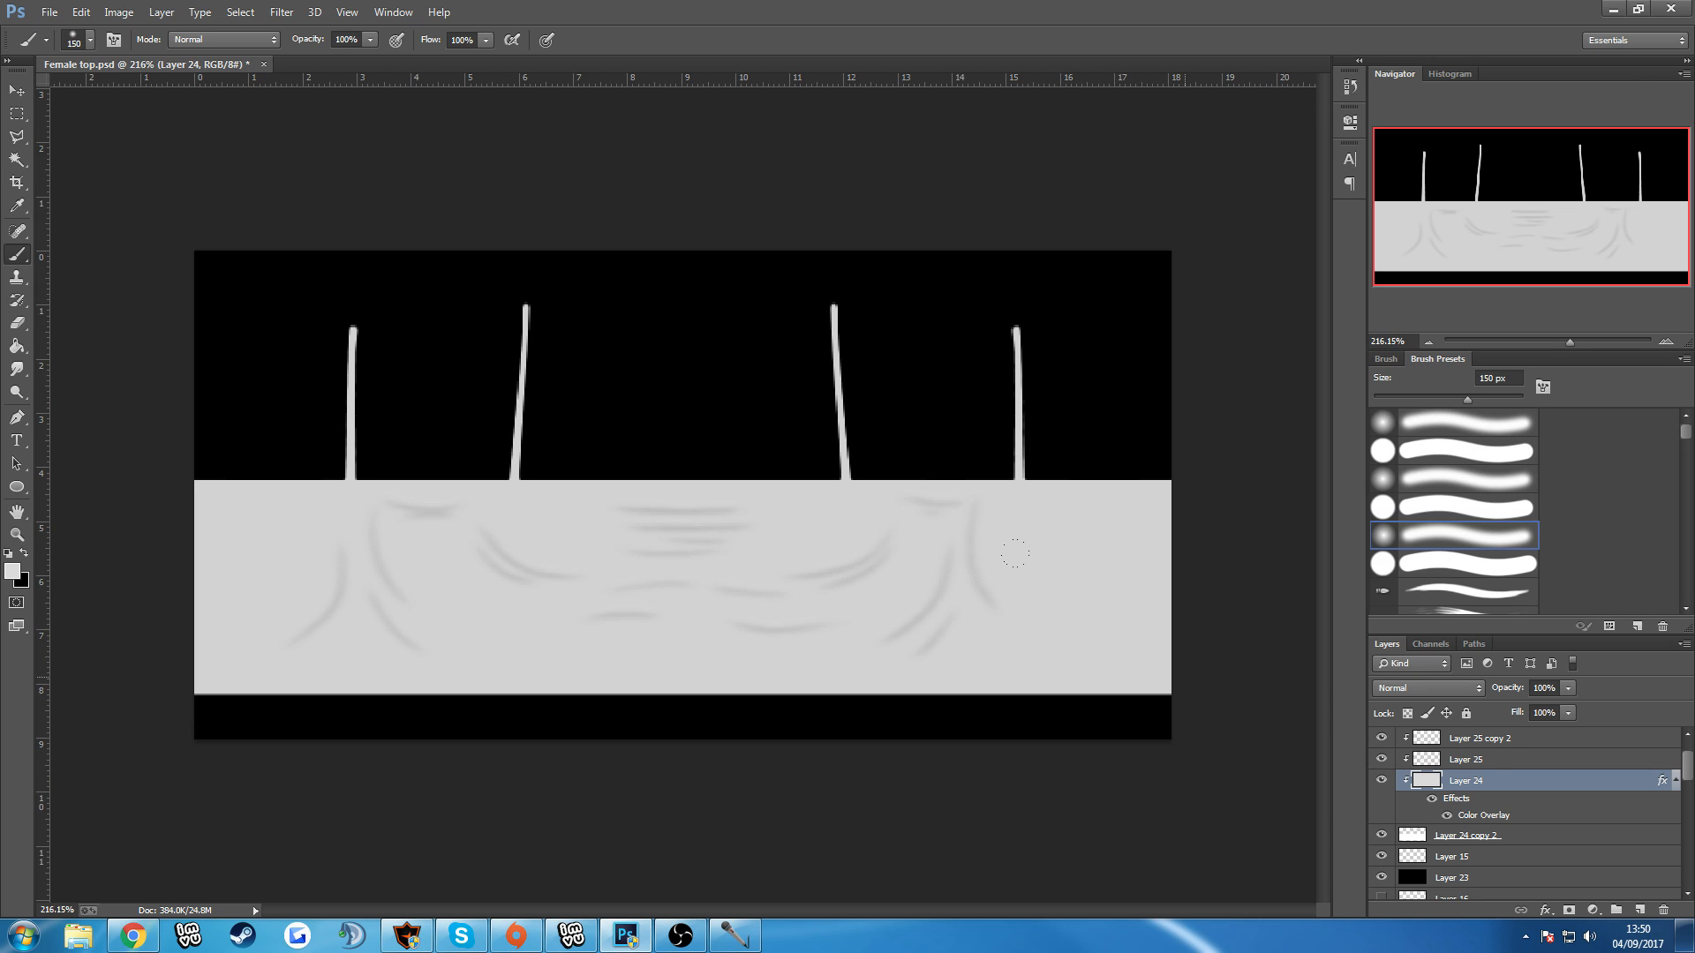
left_click(1503, 741)
key("ctrl+j")
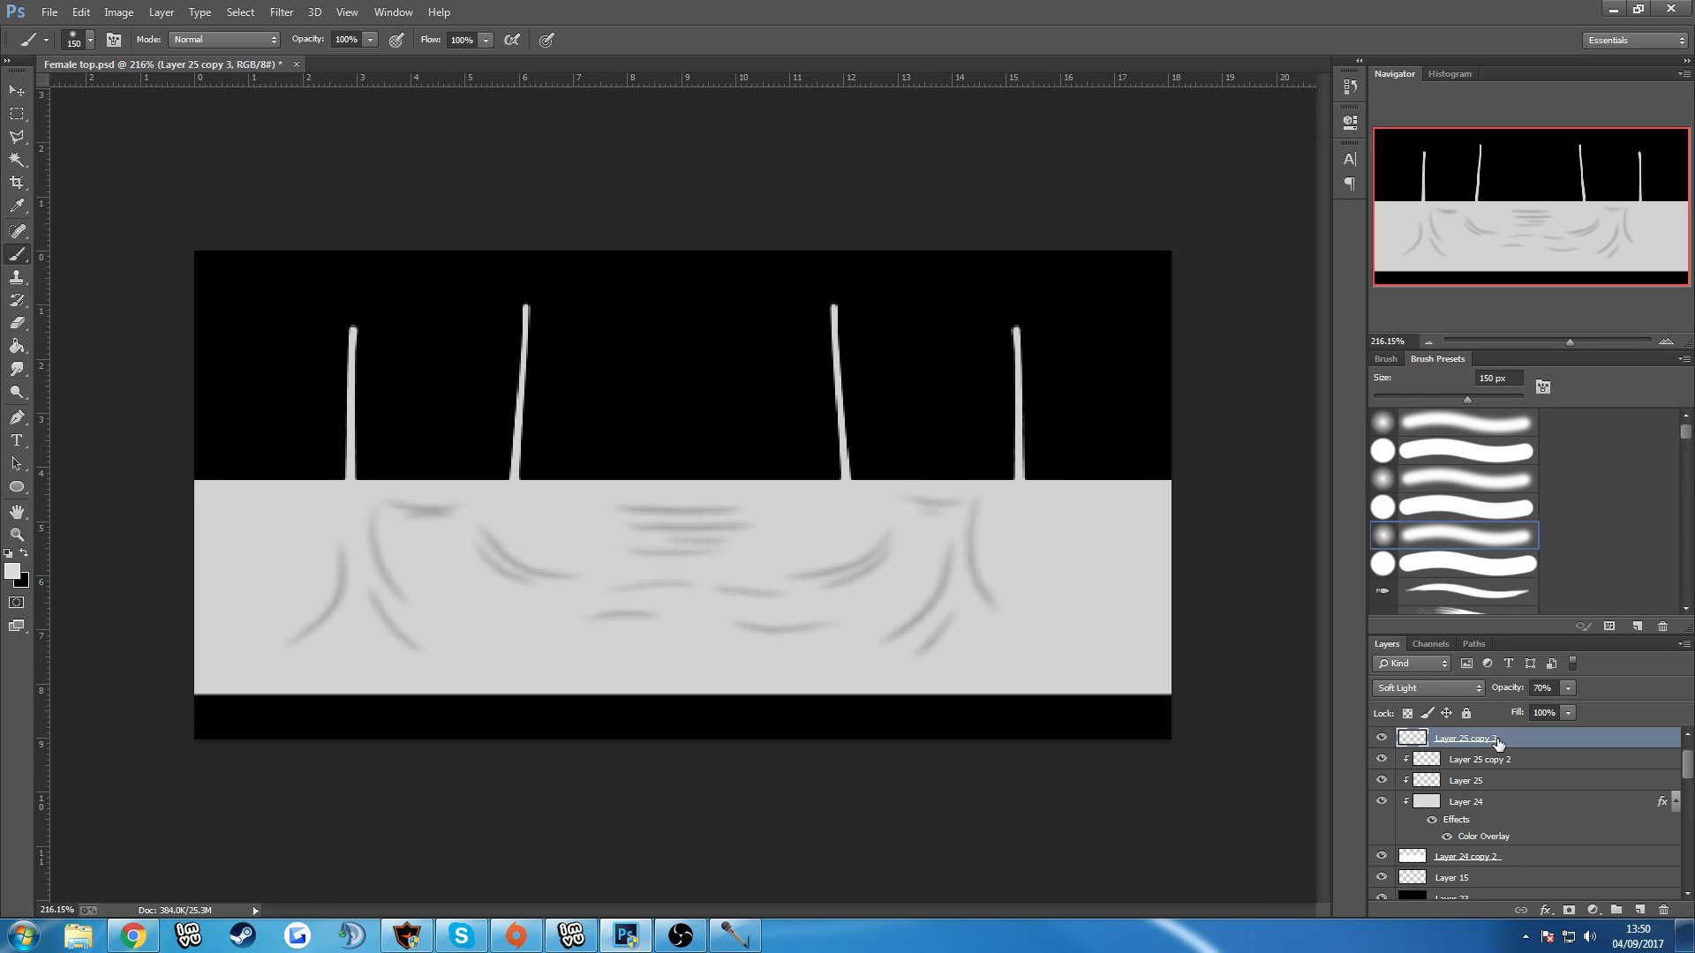
key("ctrl+z")
Duplicate Layer 25 copy, reduce the duplicate's opacity to 60%, and clip it to the layers below.
scroll(1509, 757, "up", 2)
left_click(1488, 767)
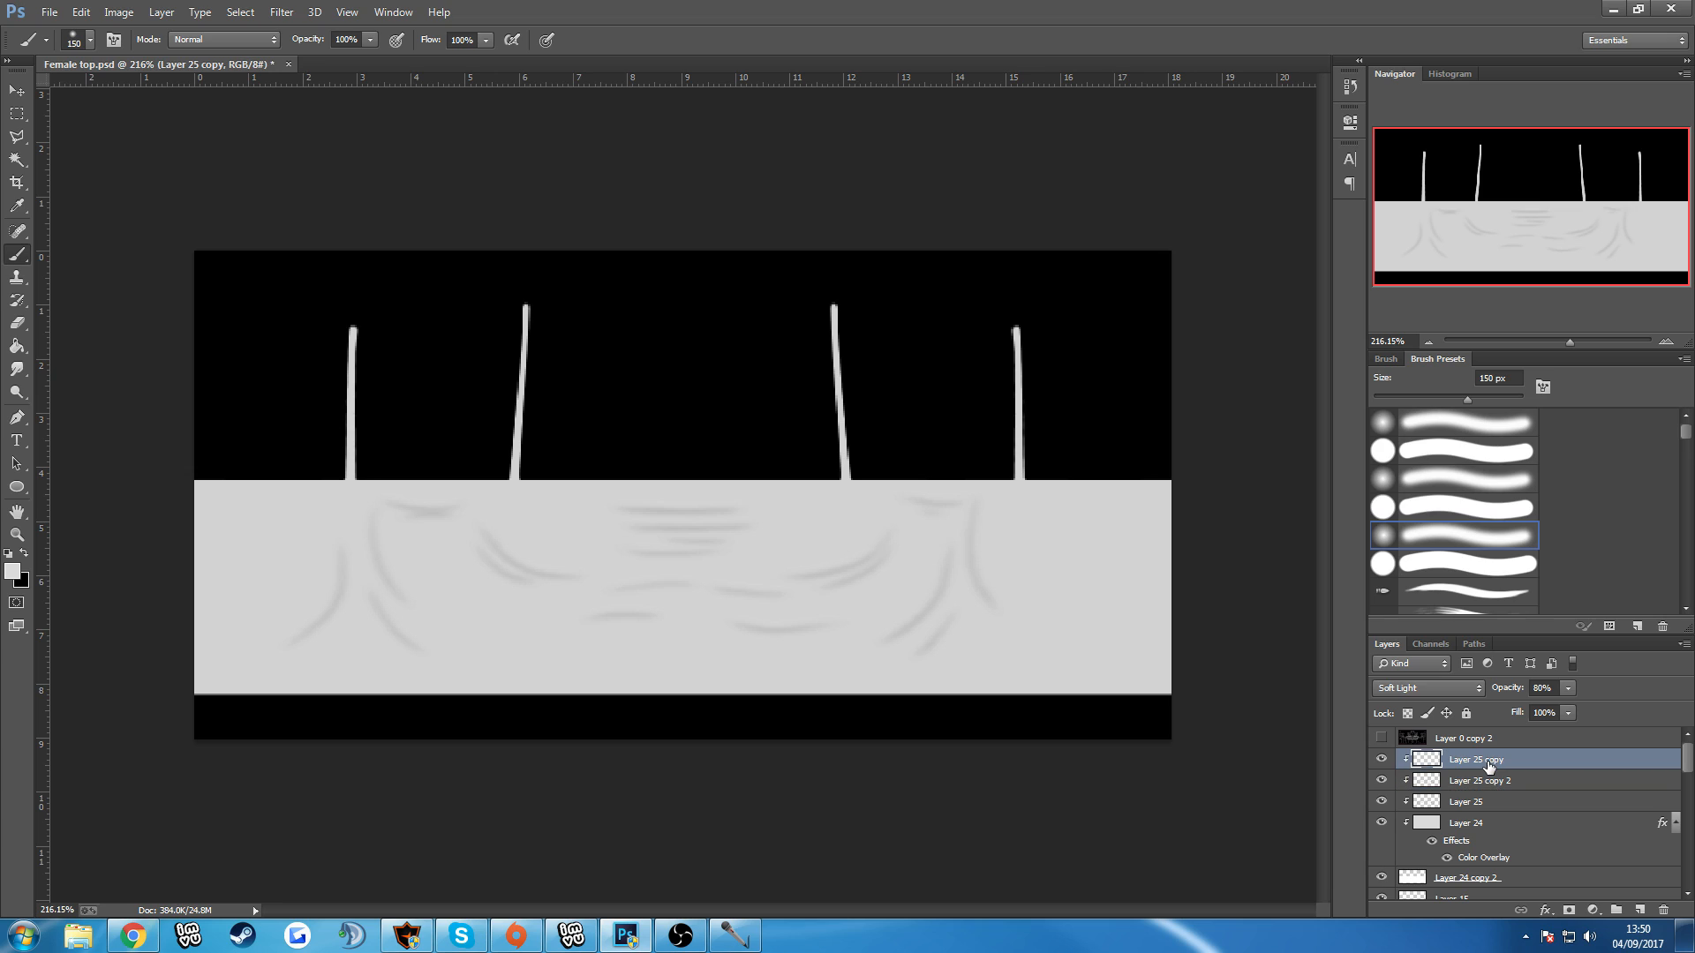
key("ctrl+j")
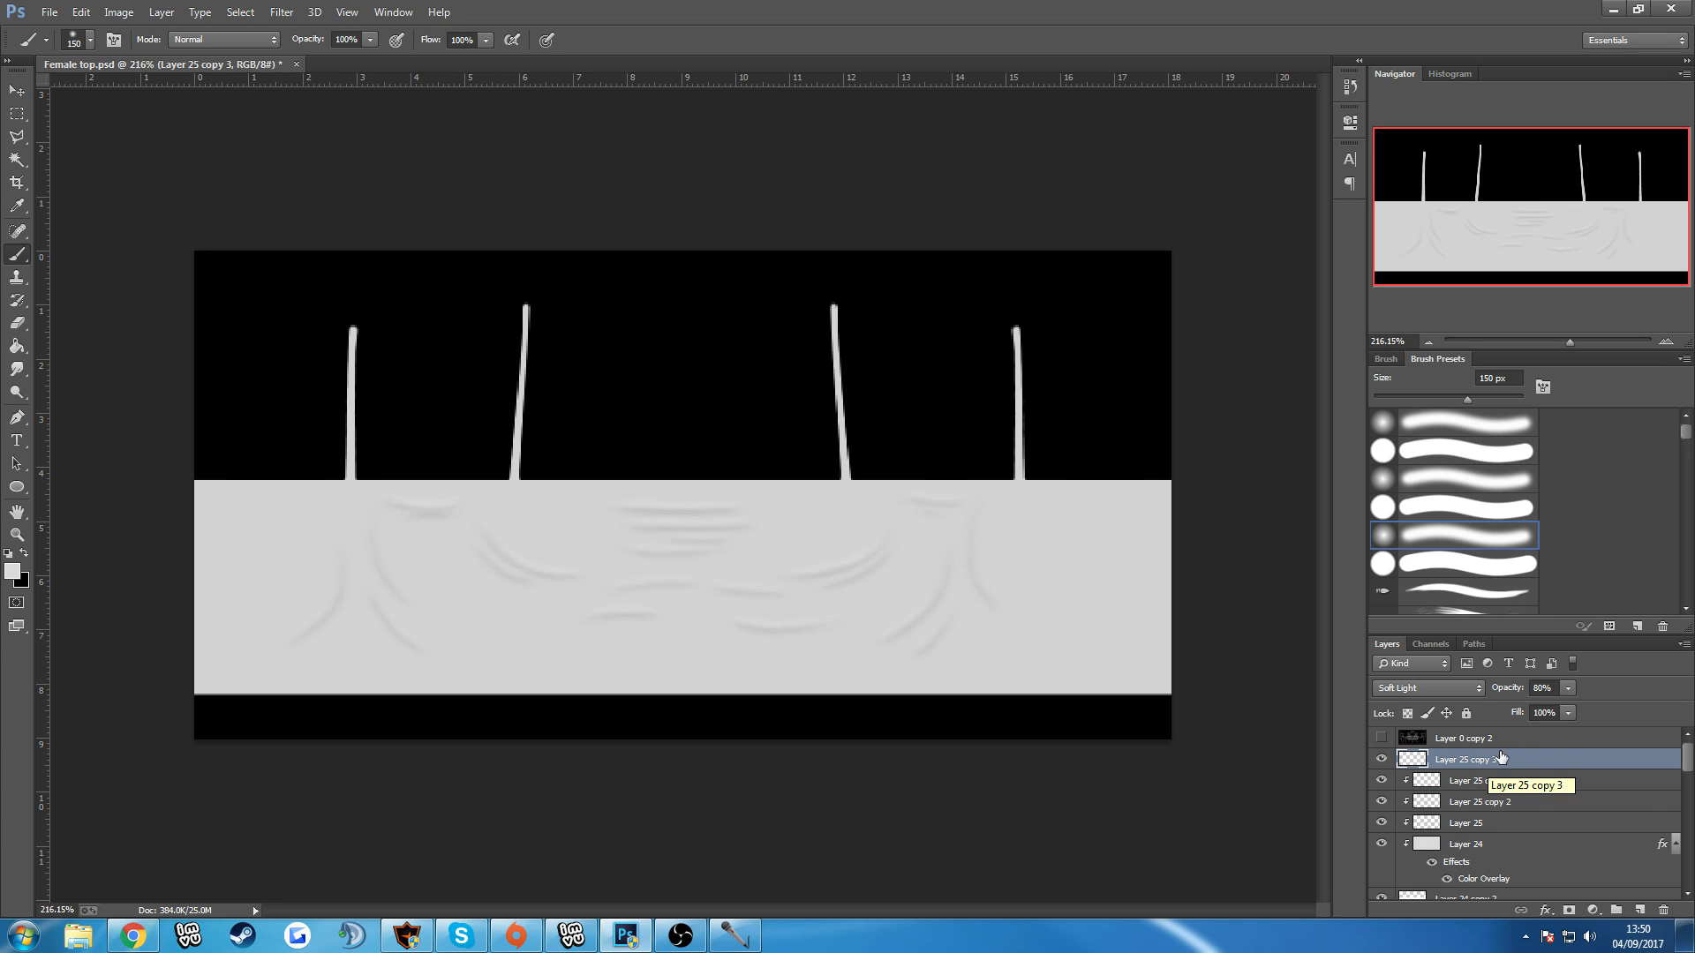
left_click(1566, 694)
left_click(1497, 807)
left_click(1492, 828)
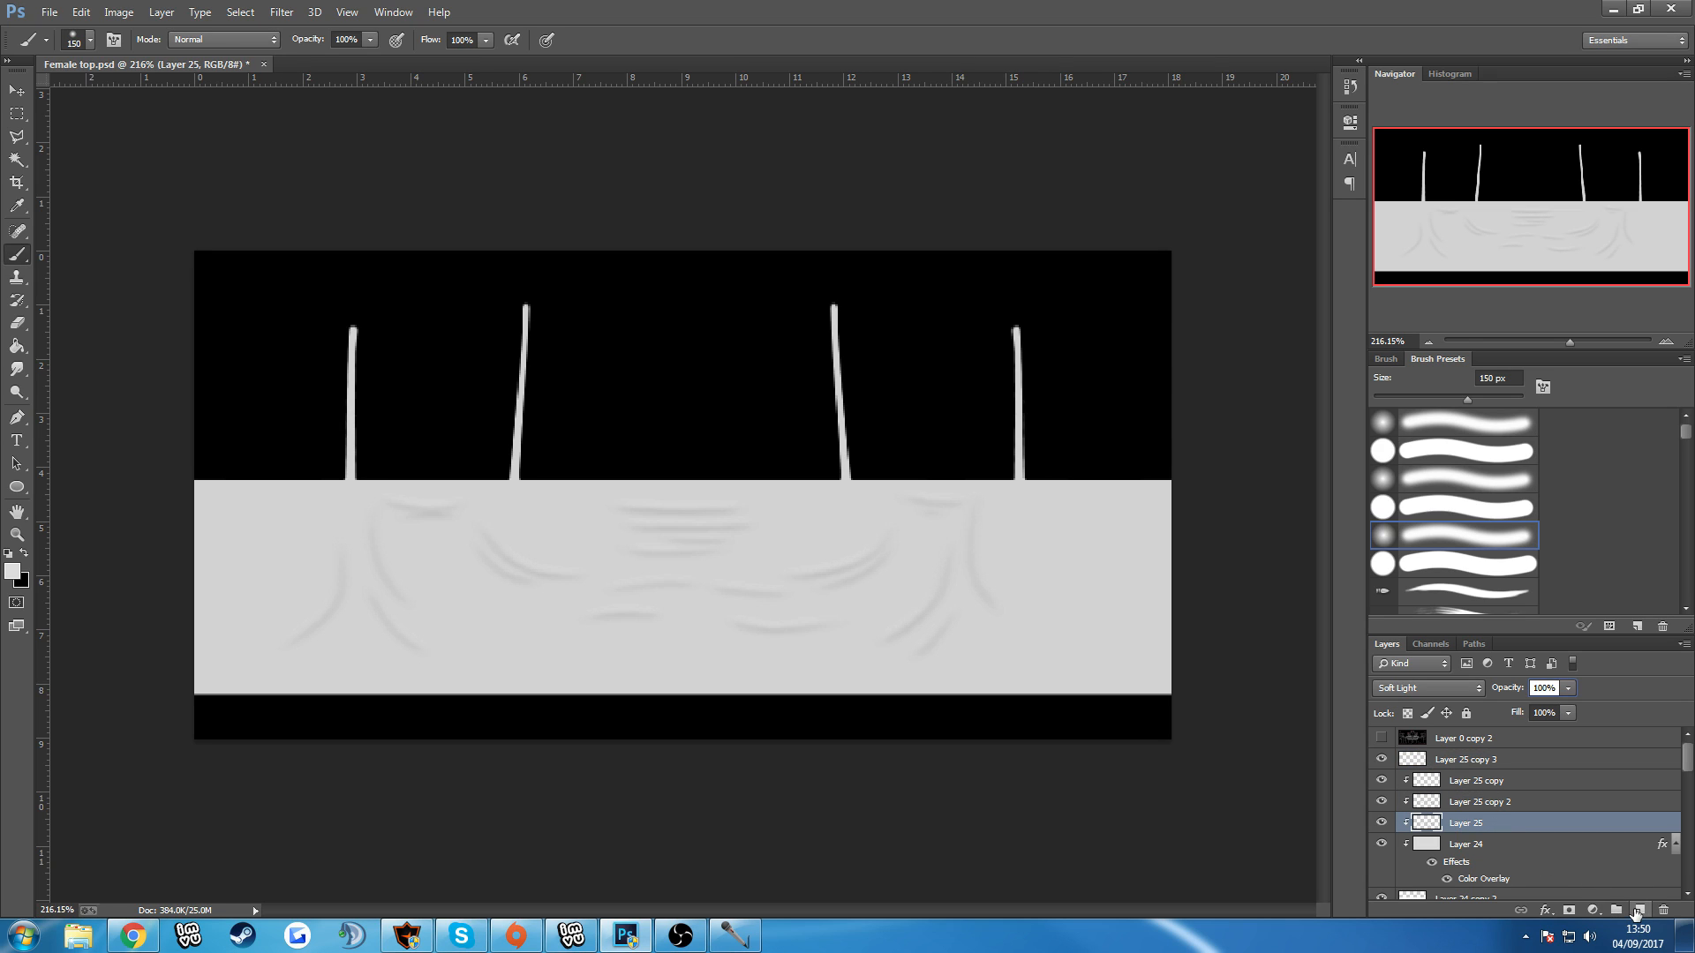
left_click(1472, 845)
left_click(1465, 764)
left_click(1460, 768, "alt")
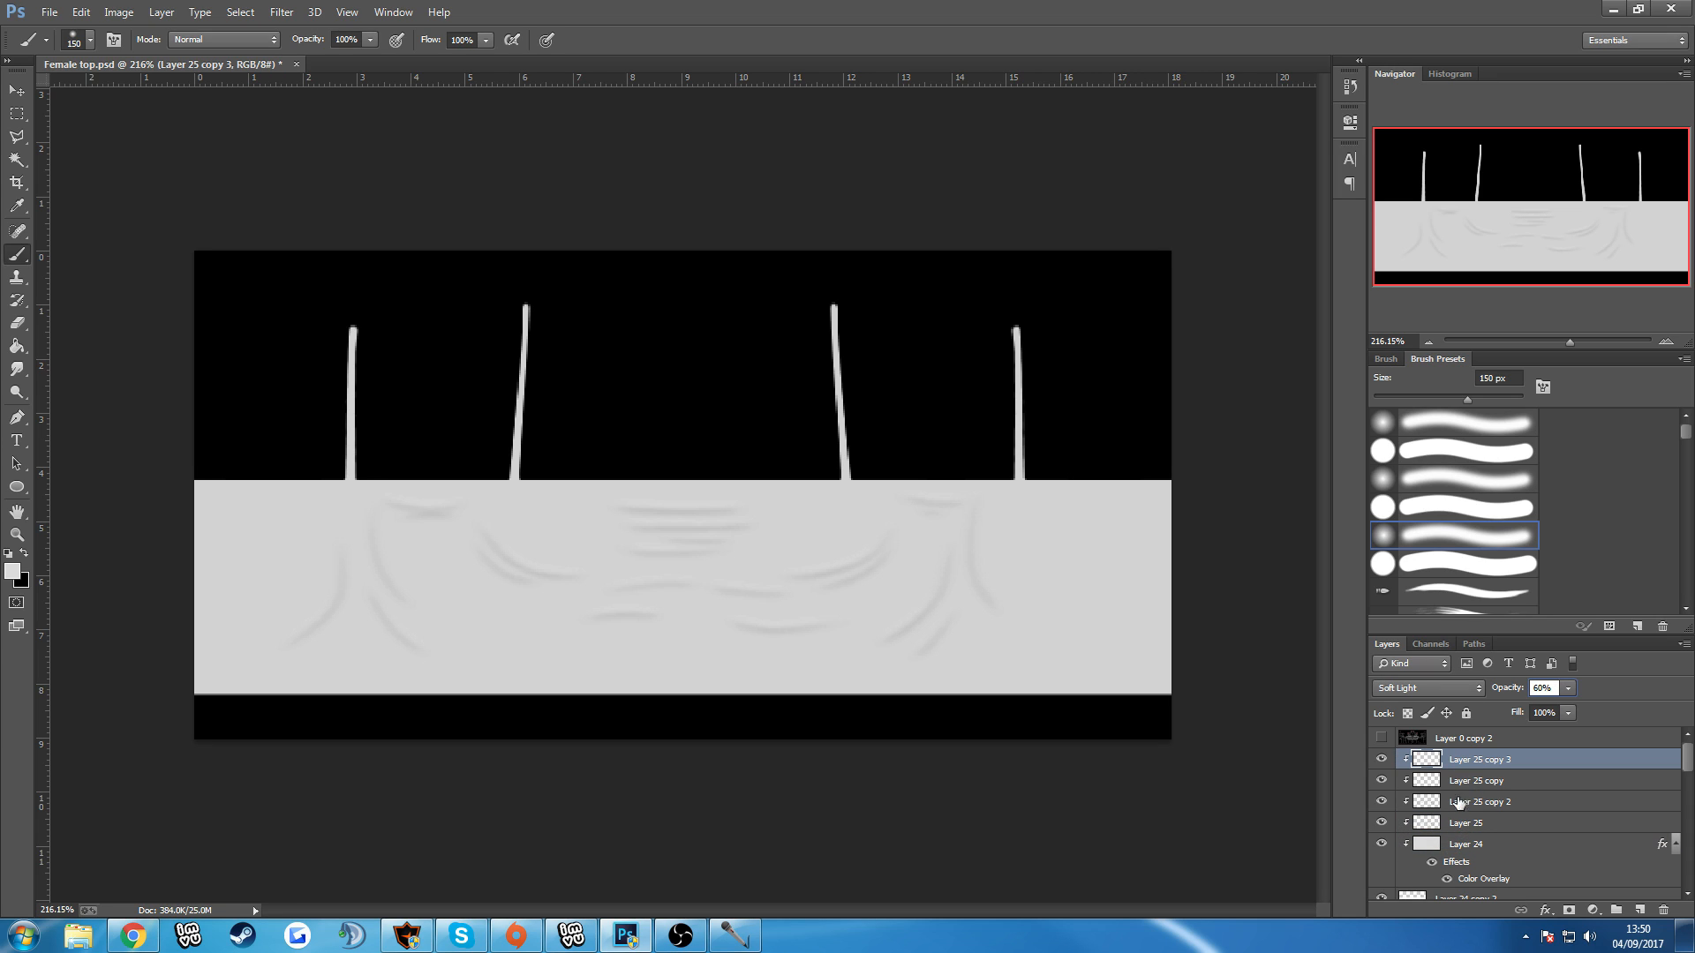
Add a new clipped layer directly above Layer 24, set its blend mode to Soft Light, and make black the foreground colour.
left_click(1467, 845)
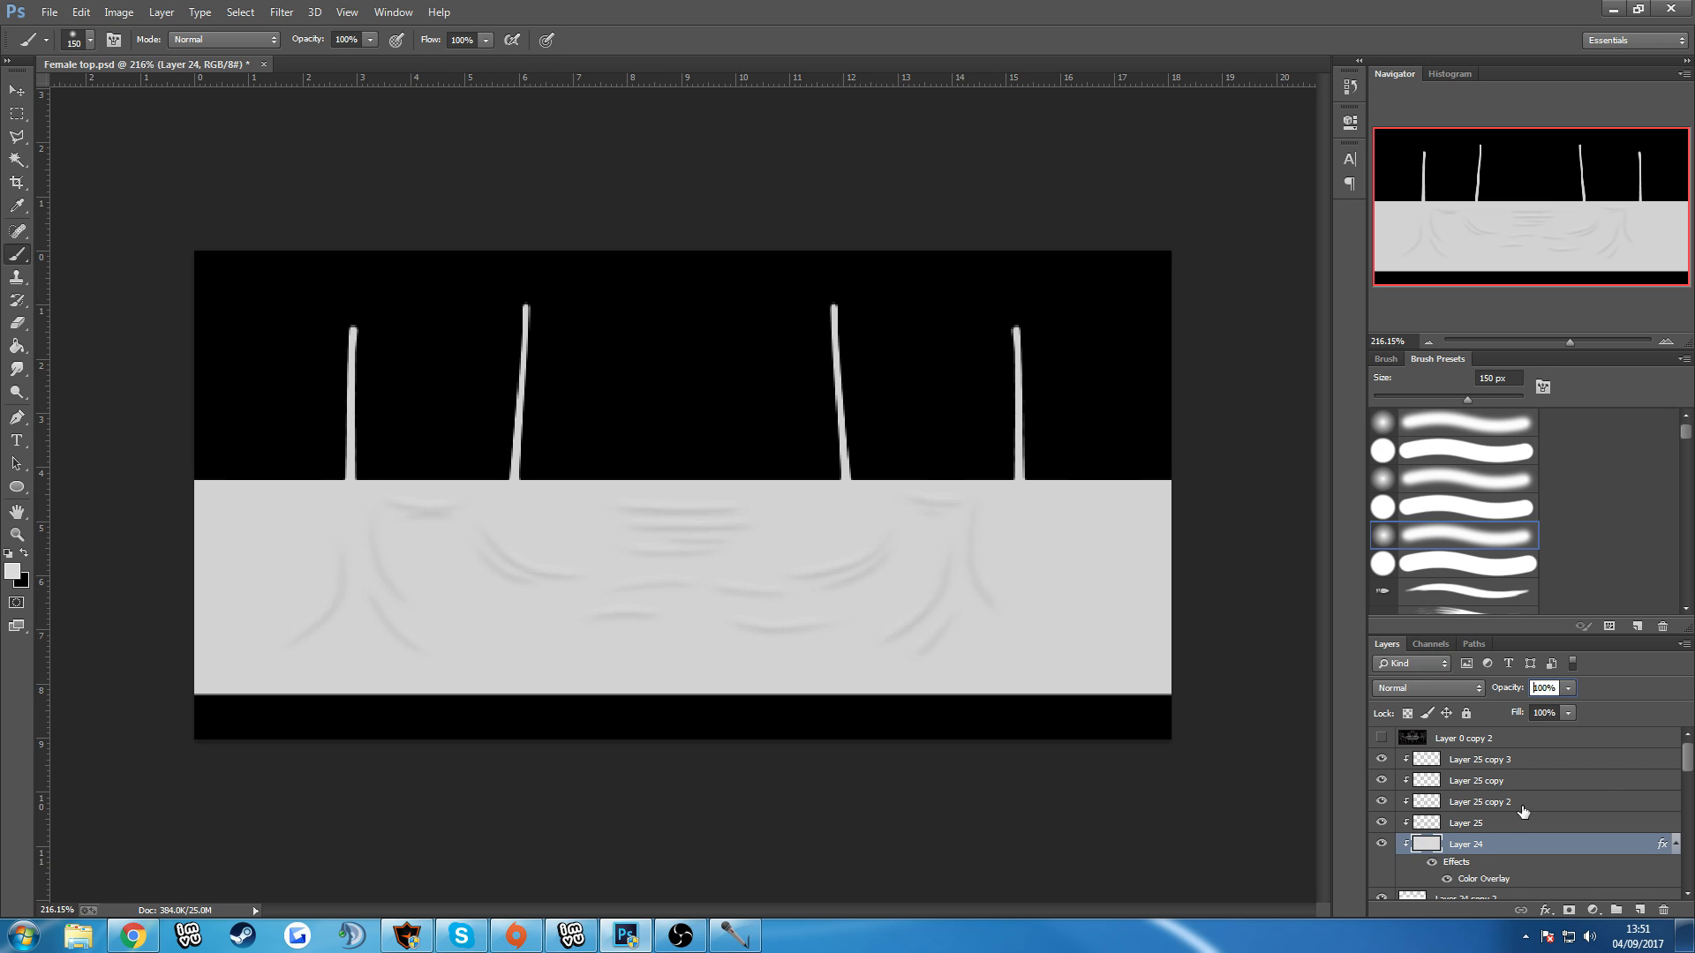
left_click(1637, 909)
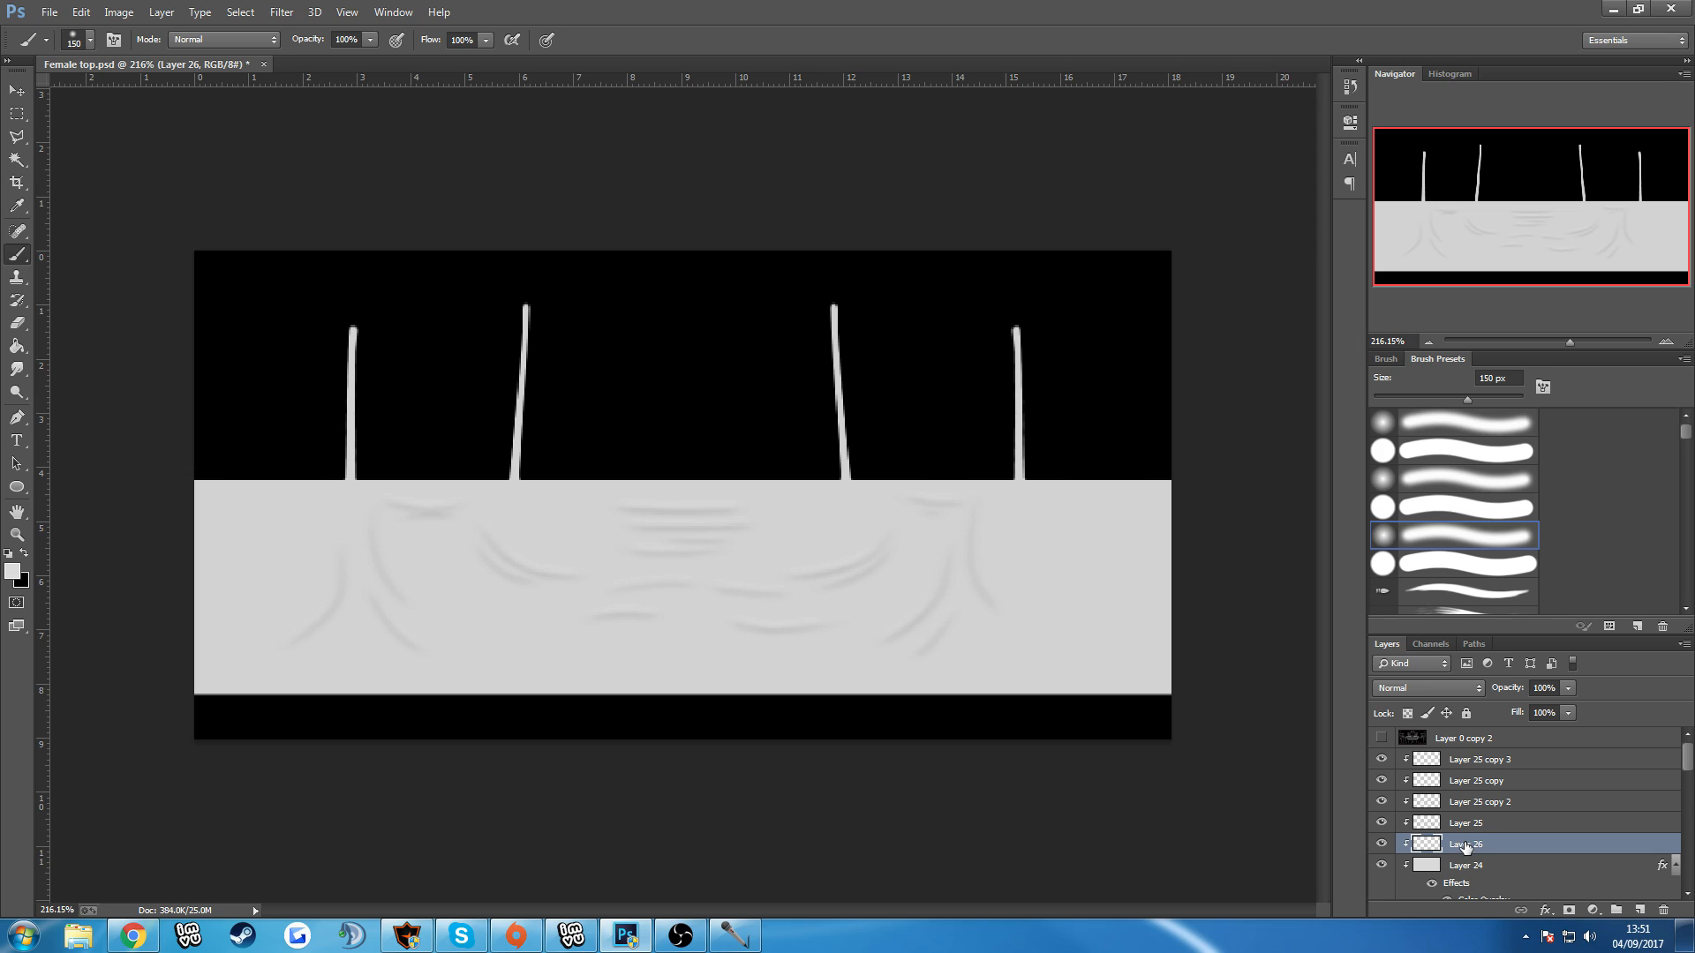
left_click(1410, 687)
left_click(1415, 452)
left_click(21, 554)
Paint soft black shading down both sides and under the bust on Layer 26, temporarily showing the Layer 0 copy 2 wireframe as a guide.
mouse_move(388, 454)
left_mouse_down()
mouse_move(434, 647)
mouse_move(529, 688)
left_mouse_up()
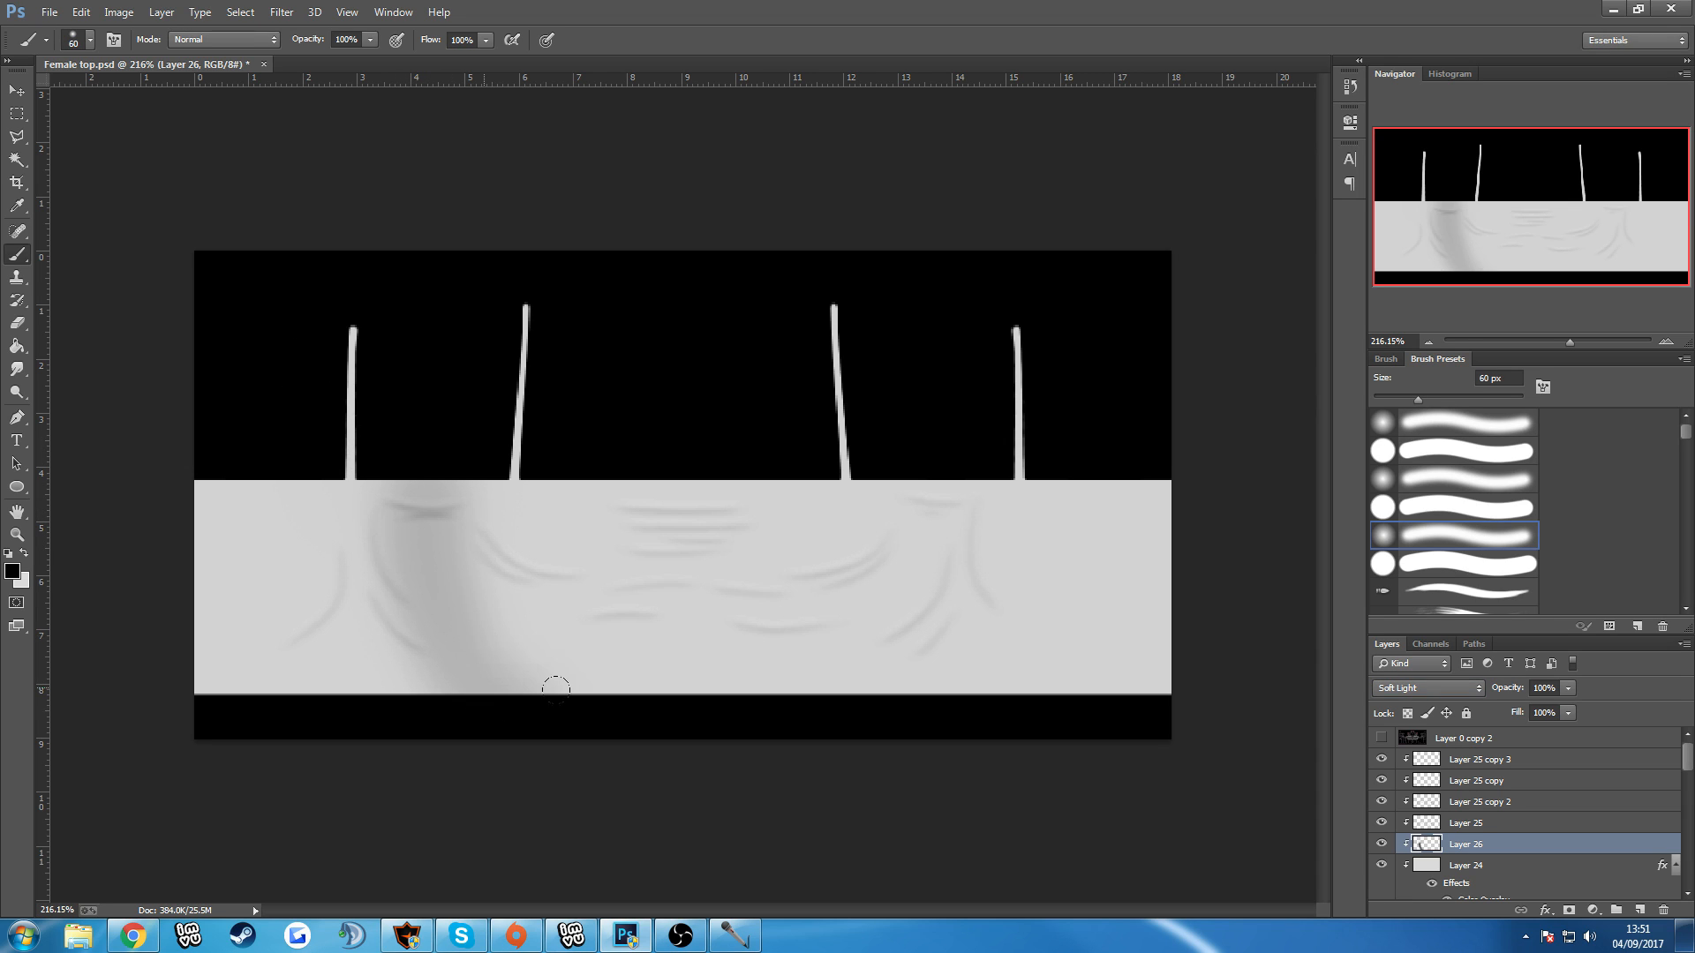
left_click(1382, 739)
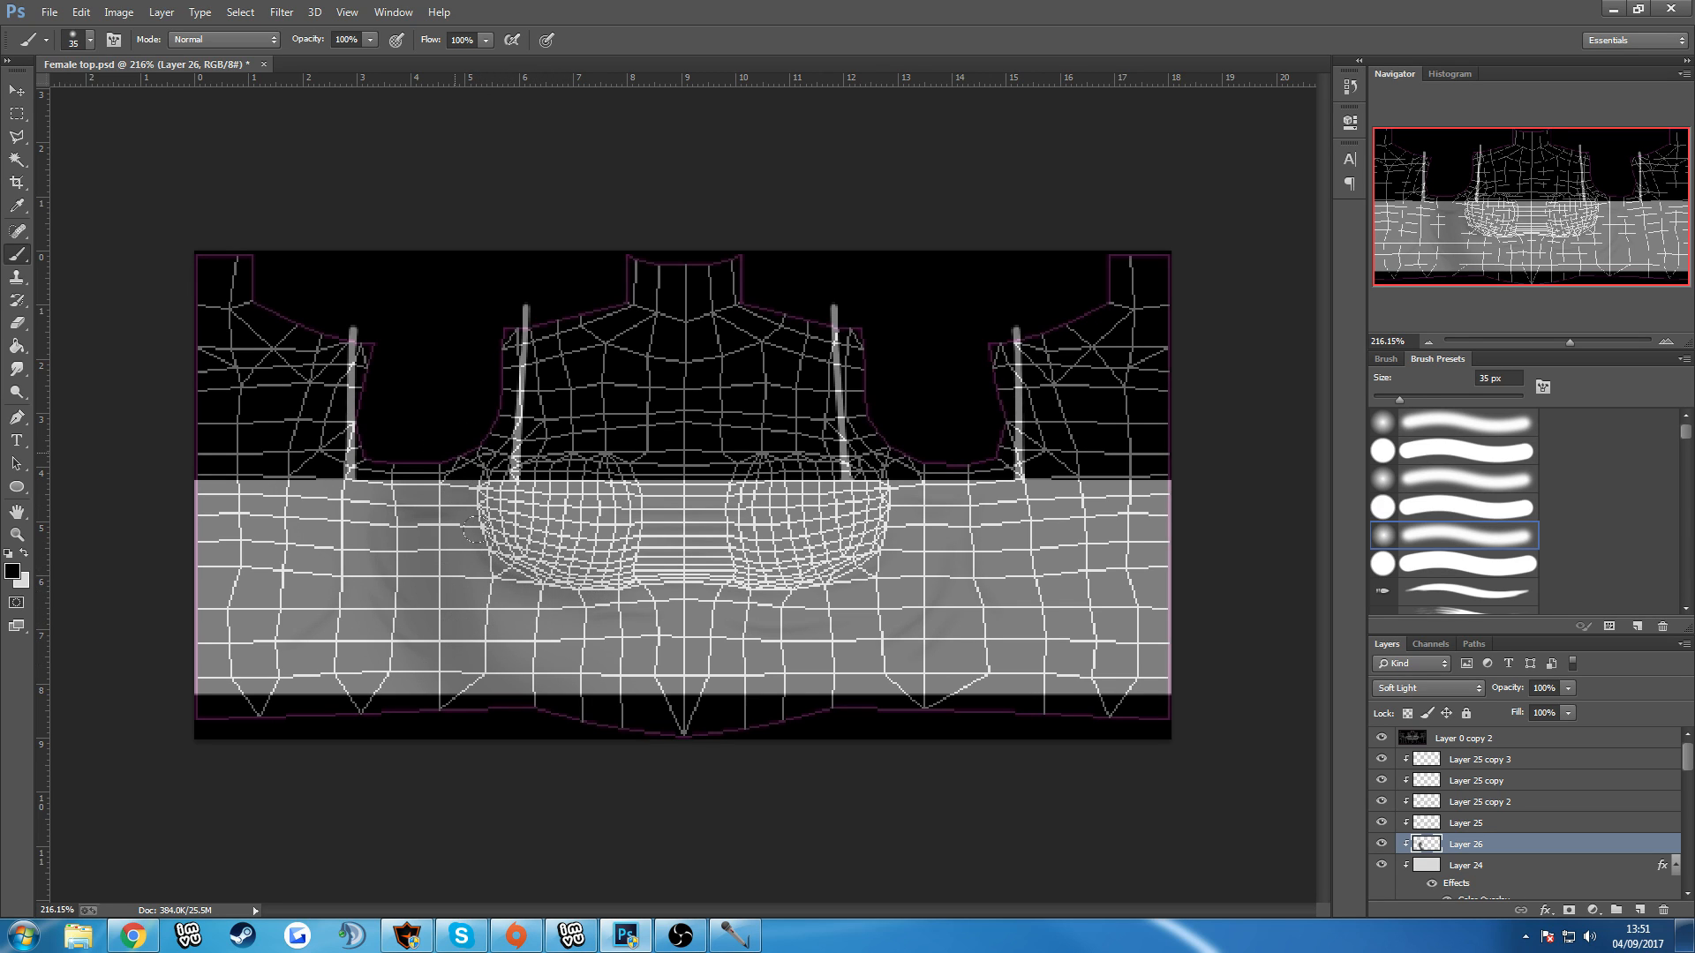
mouse_move(628, 559)
left_mouse_down()
mouse_move(728, 597)
mouse_move(826, 582)
mouse_move(883, 459)
mouse_move(934, 662)
mouse_move(878, 681)
left_mouse_up()
left_click_drag(381, 521, 433, 662)
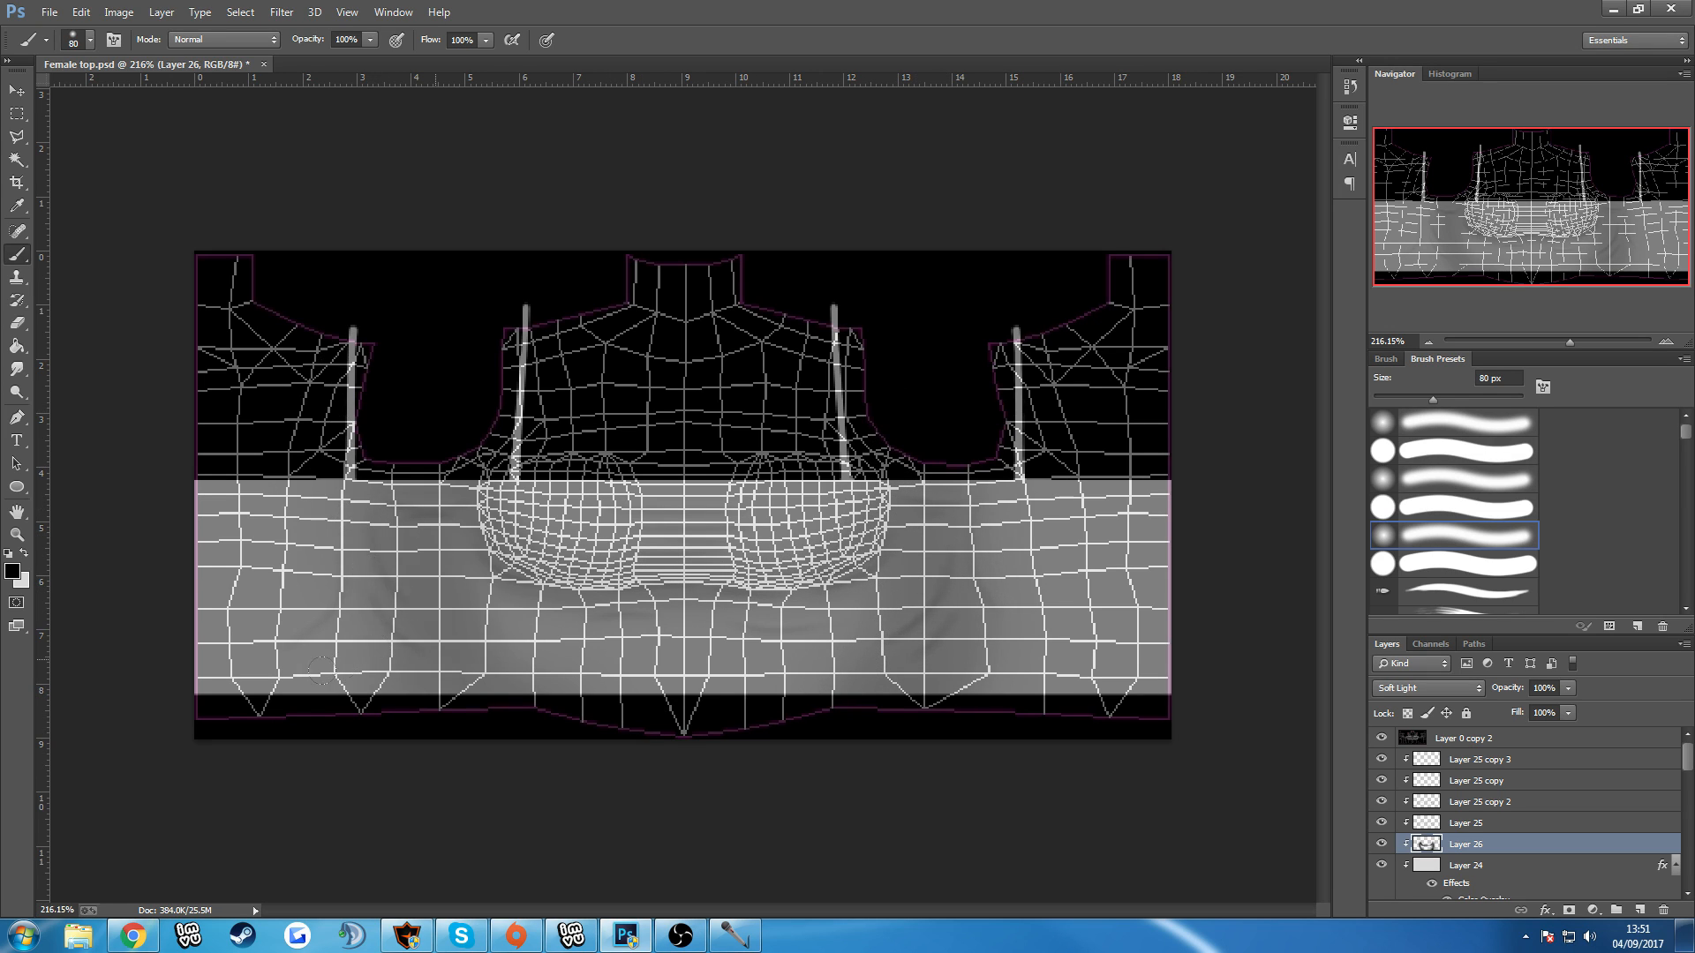
left_click_drag(318, 668, 264, 684)
left_click_drag(378, 477, 412, 675)
left_click_drag(950, 695, 907, 571)
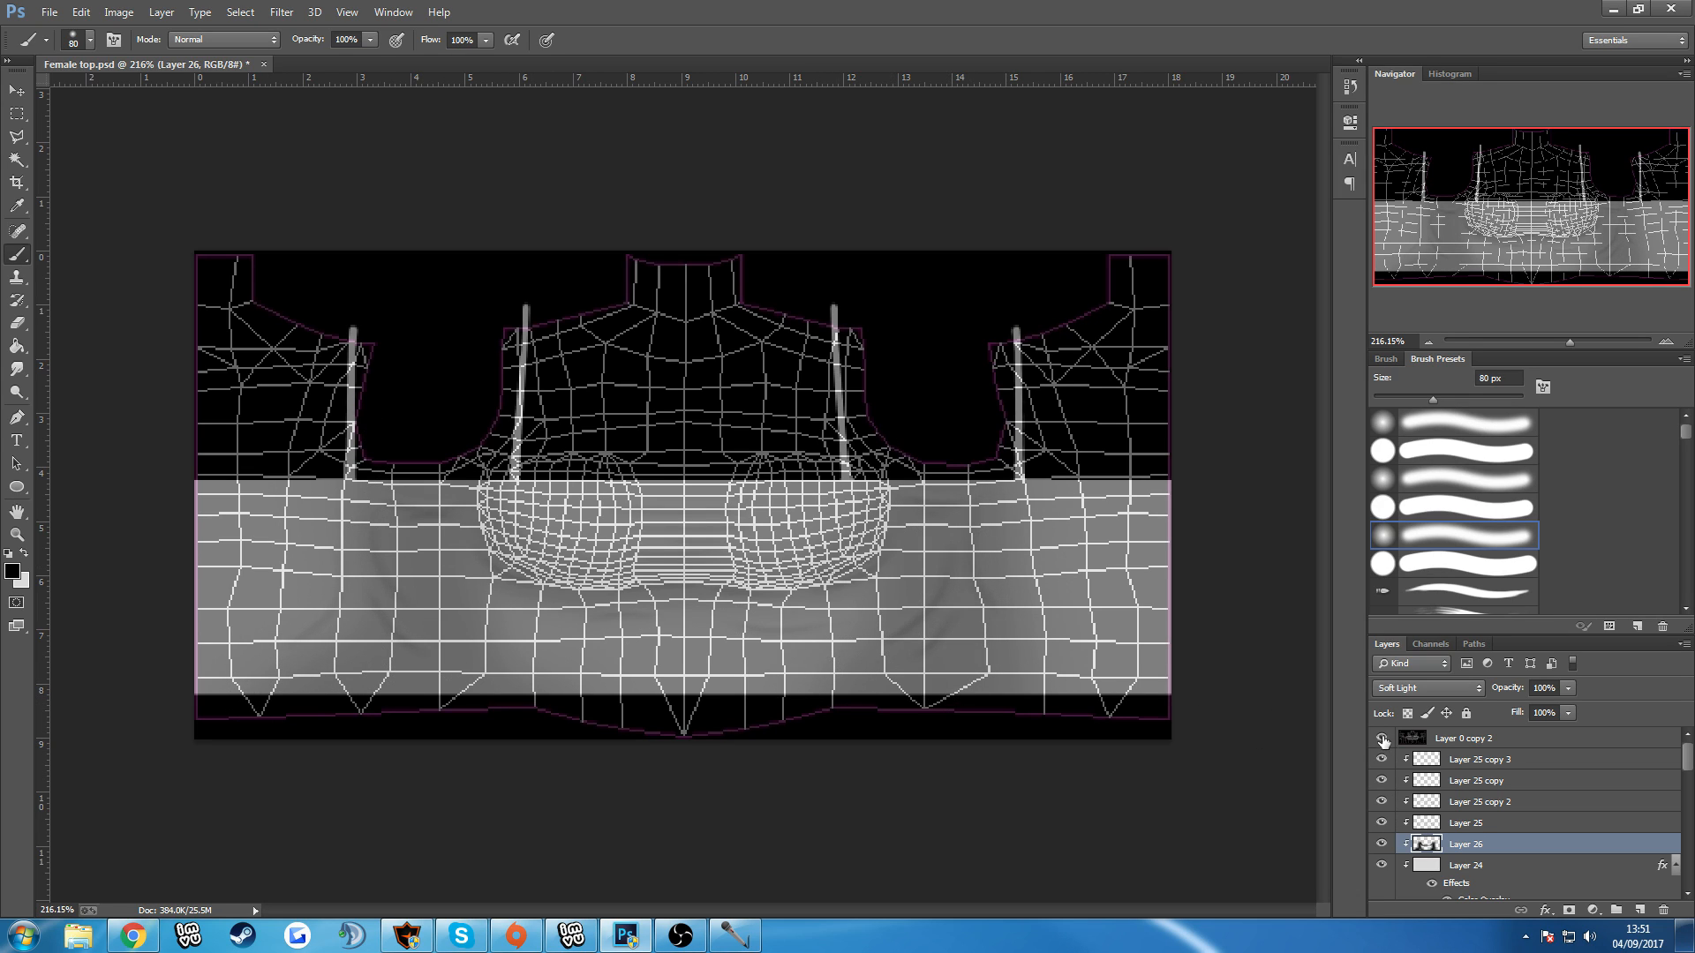
left_click(1382, 740)
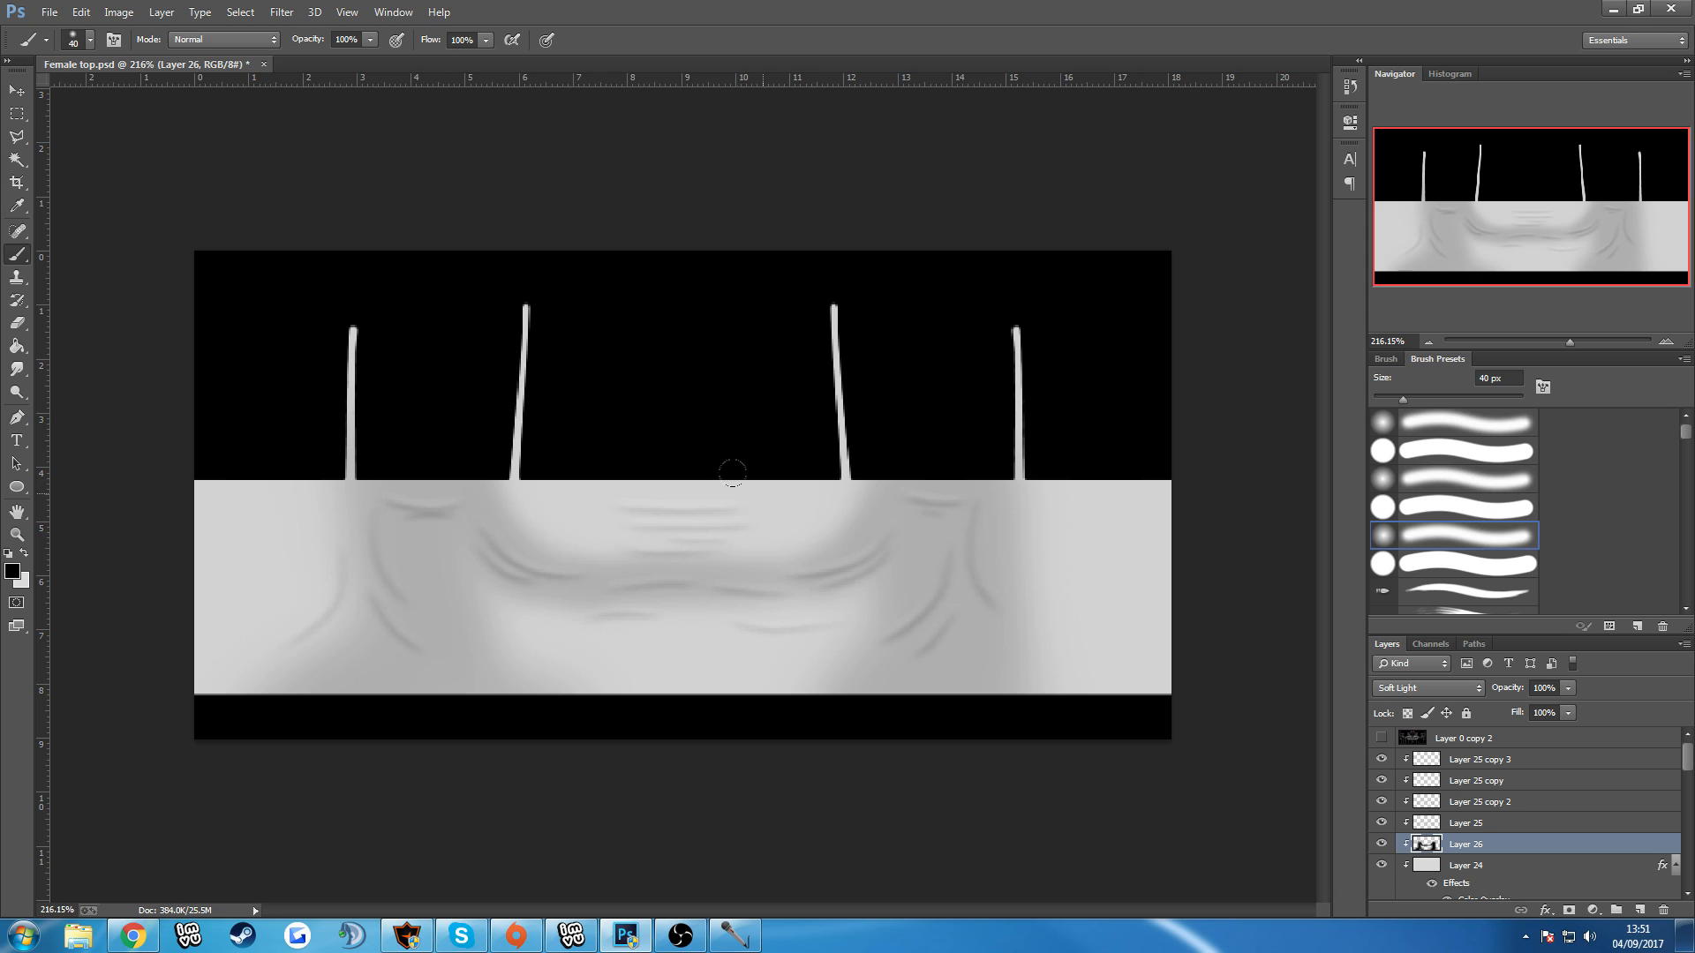
key("bracketleft")
key("bracketleft")
Save the shaded light grey texture as a PNG, replacing OPACTYTest in Advanced female tops.
scroll(731, 534, "down", 3)
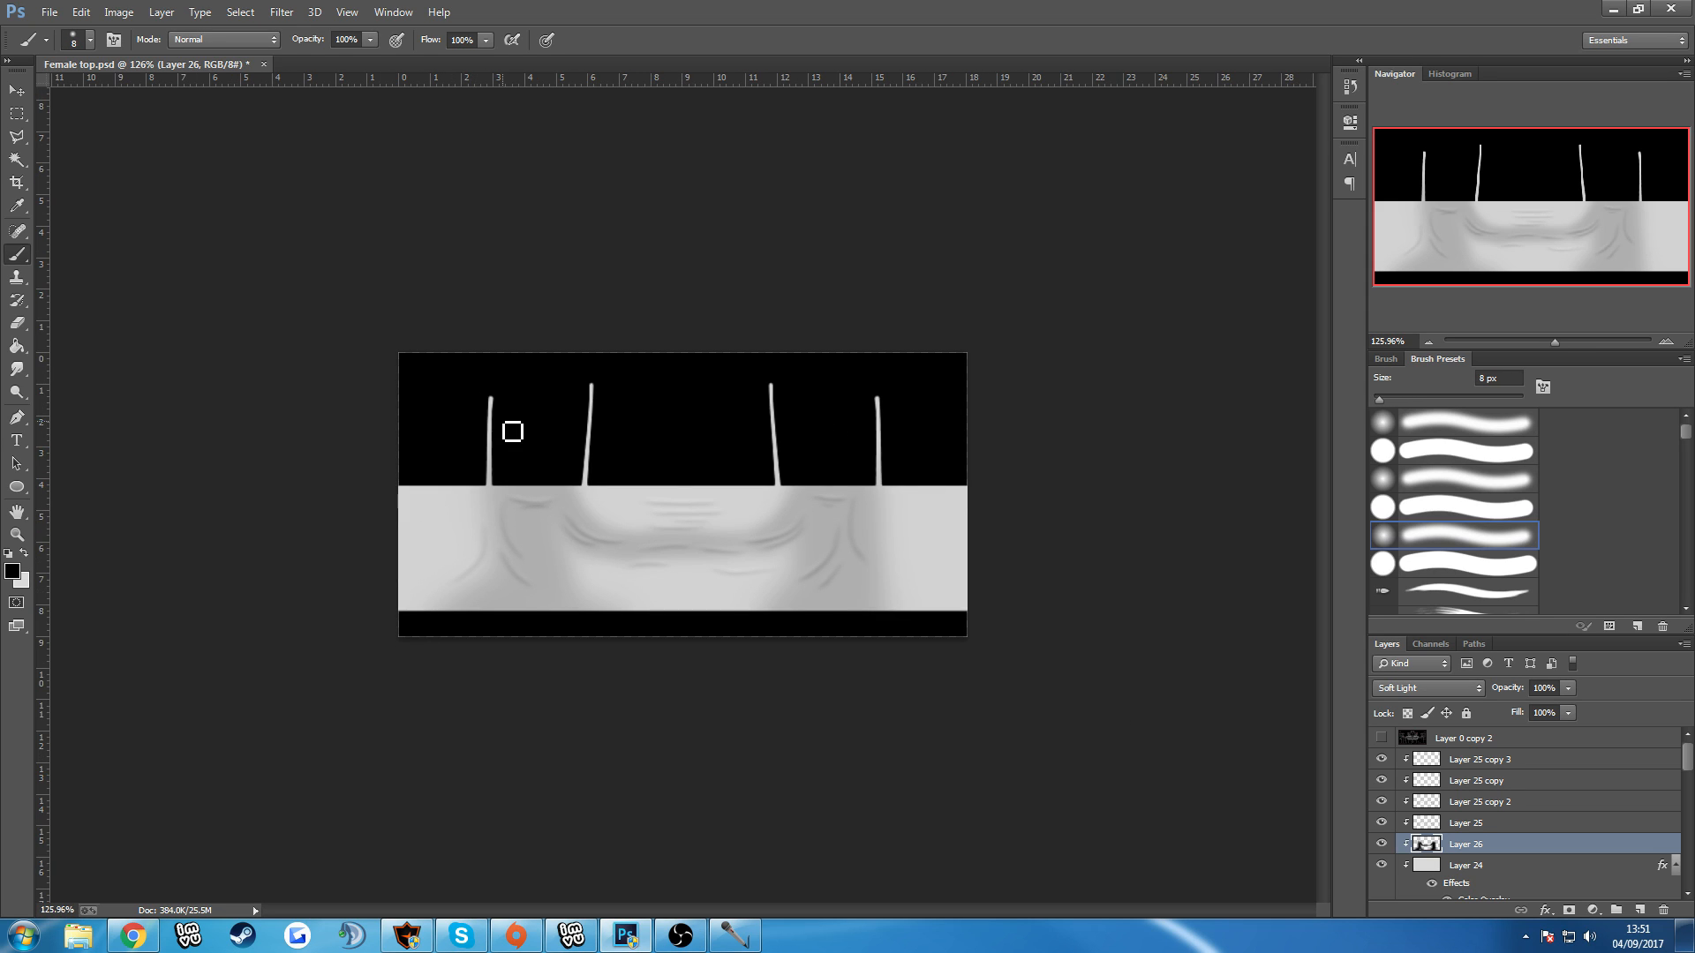
scroll(398, 344, "down", 1)
left_click(48, 13)
left_click(87, 219)
left_click(228, 407)
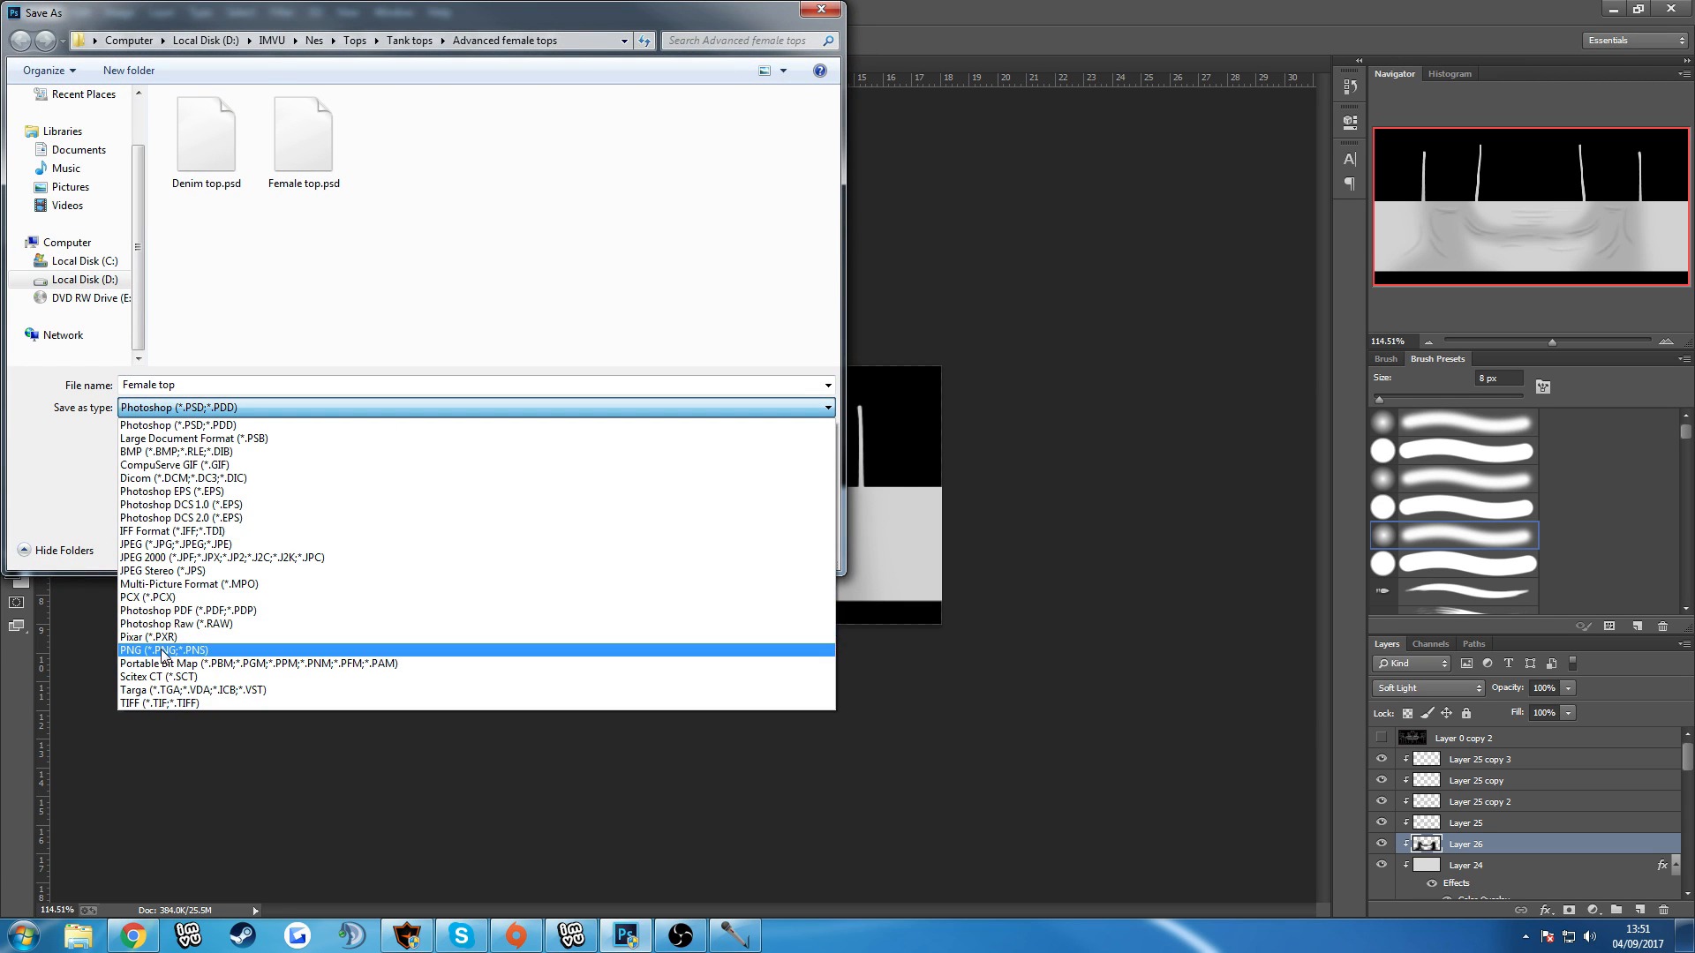
left_click(203, 633)
left_click(389, 137)
double_click(389, 141)
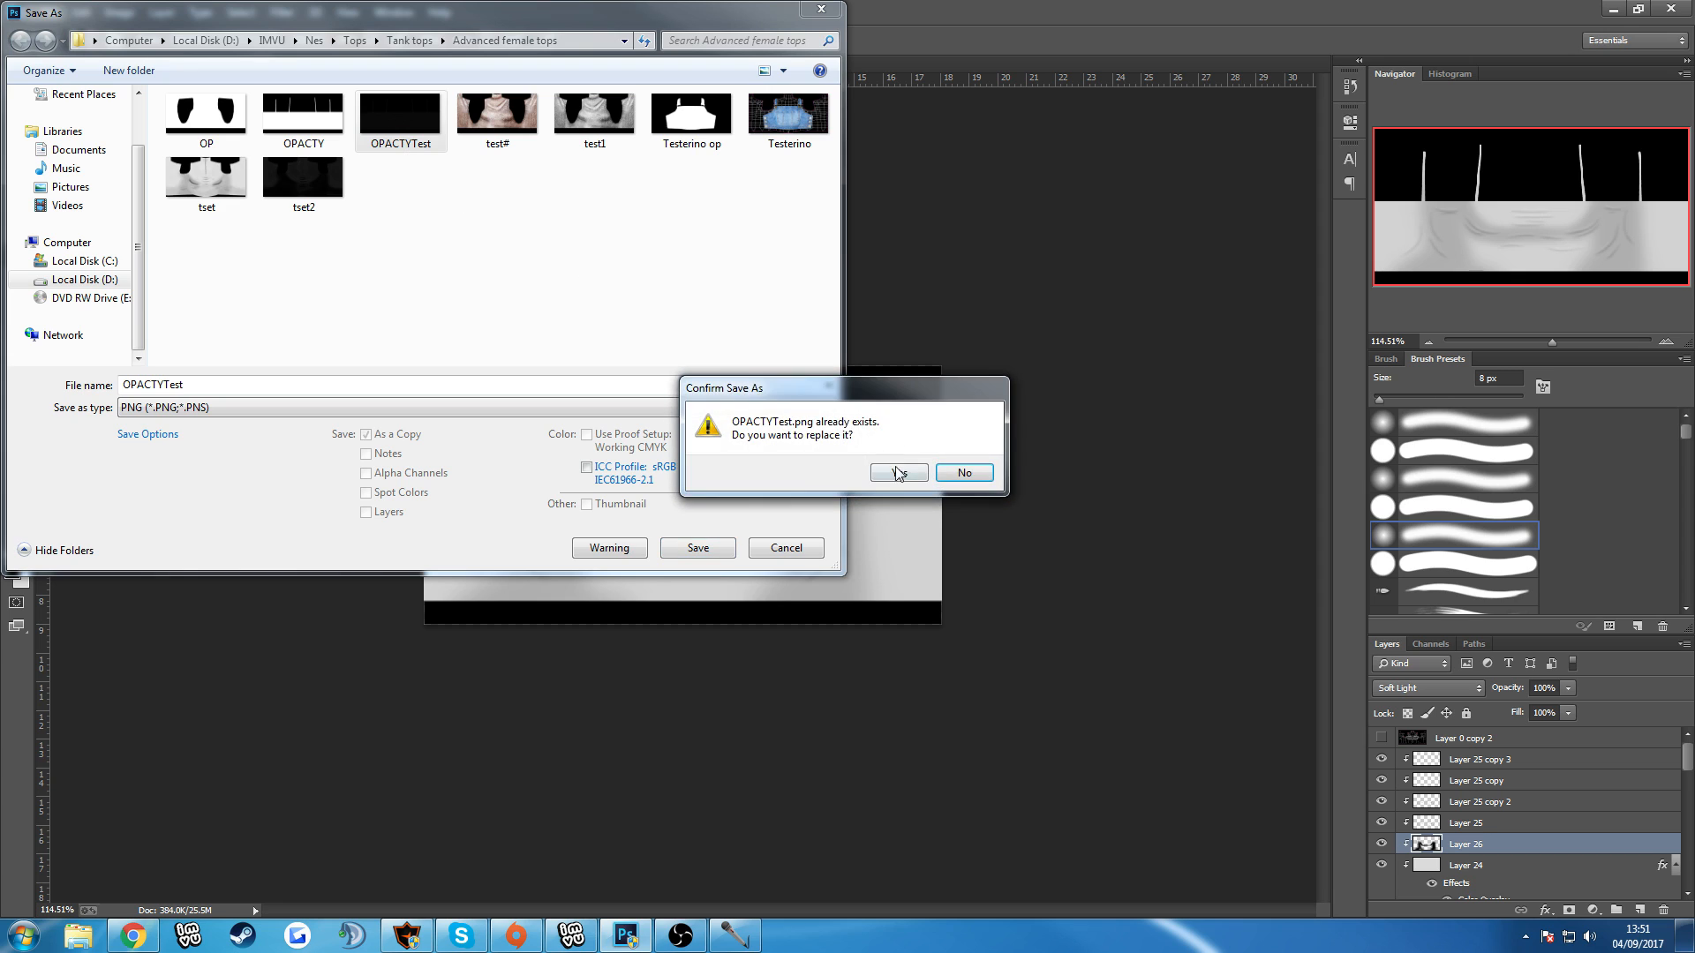
left_click(898, 473)
left_click(906, 294)
In the IMVU editor, load the shaded grey OPACTYTest as the material 3 texture and examine its folds and shading on the avatar.
left_click(624, 932)
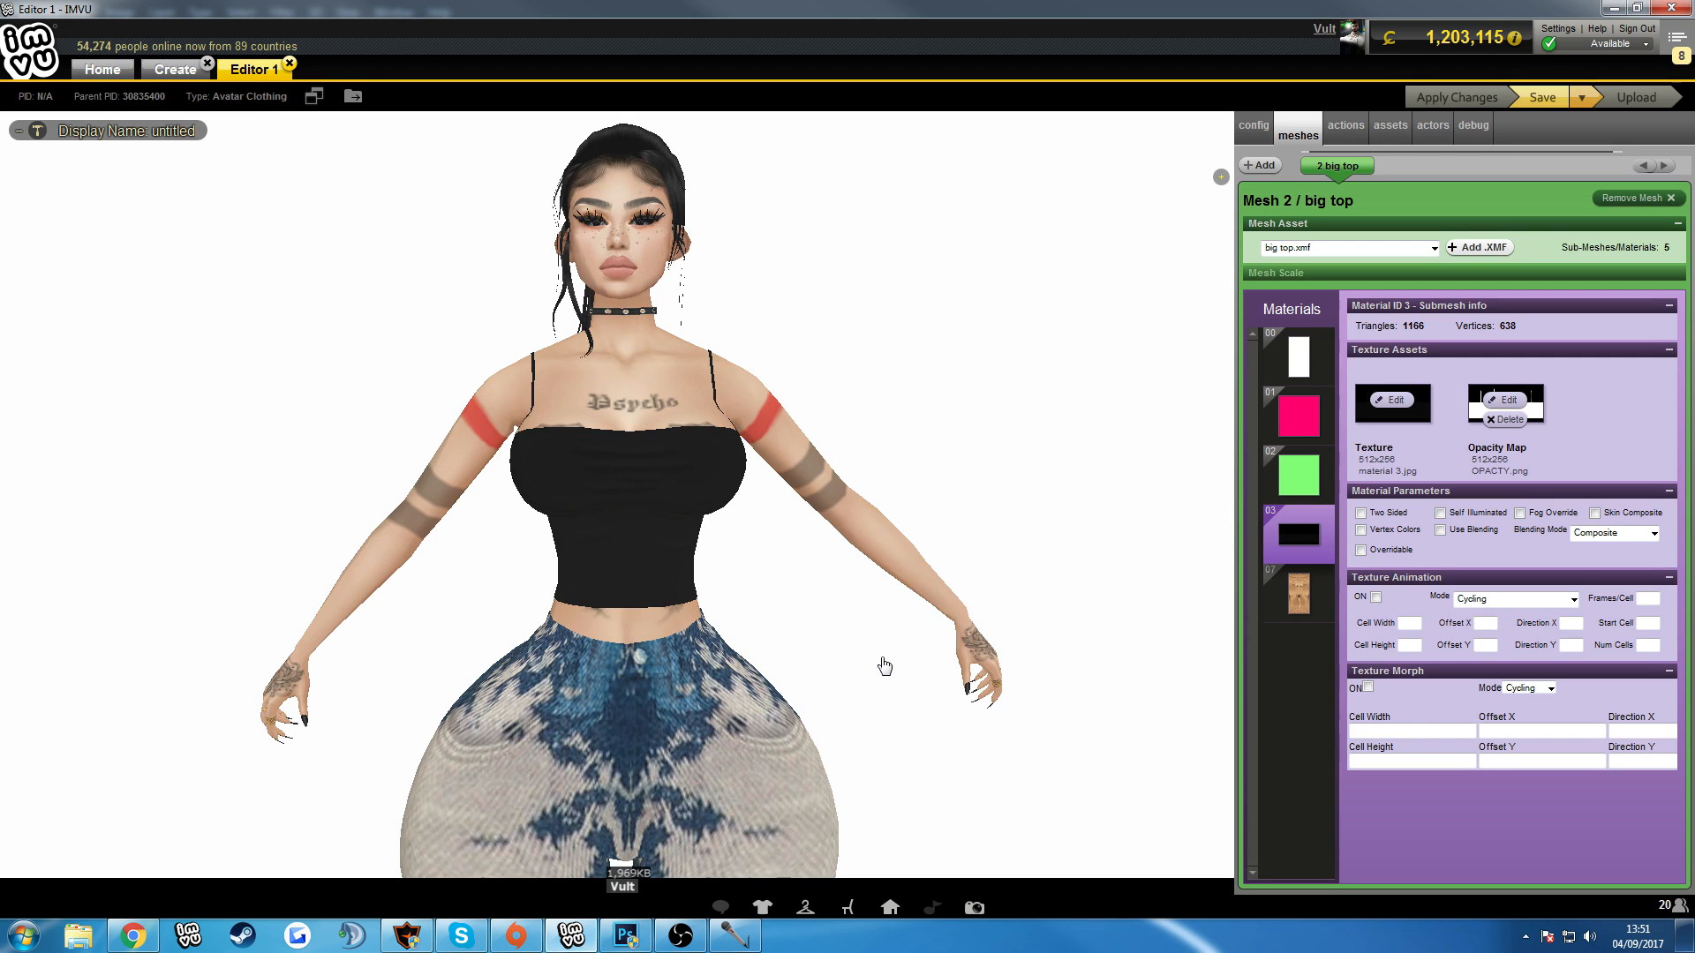
left_click(1392, 401)
double_click(499, 176)
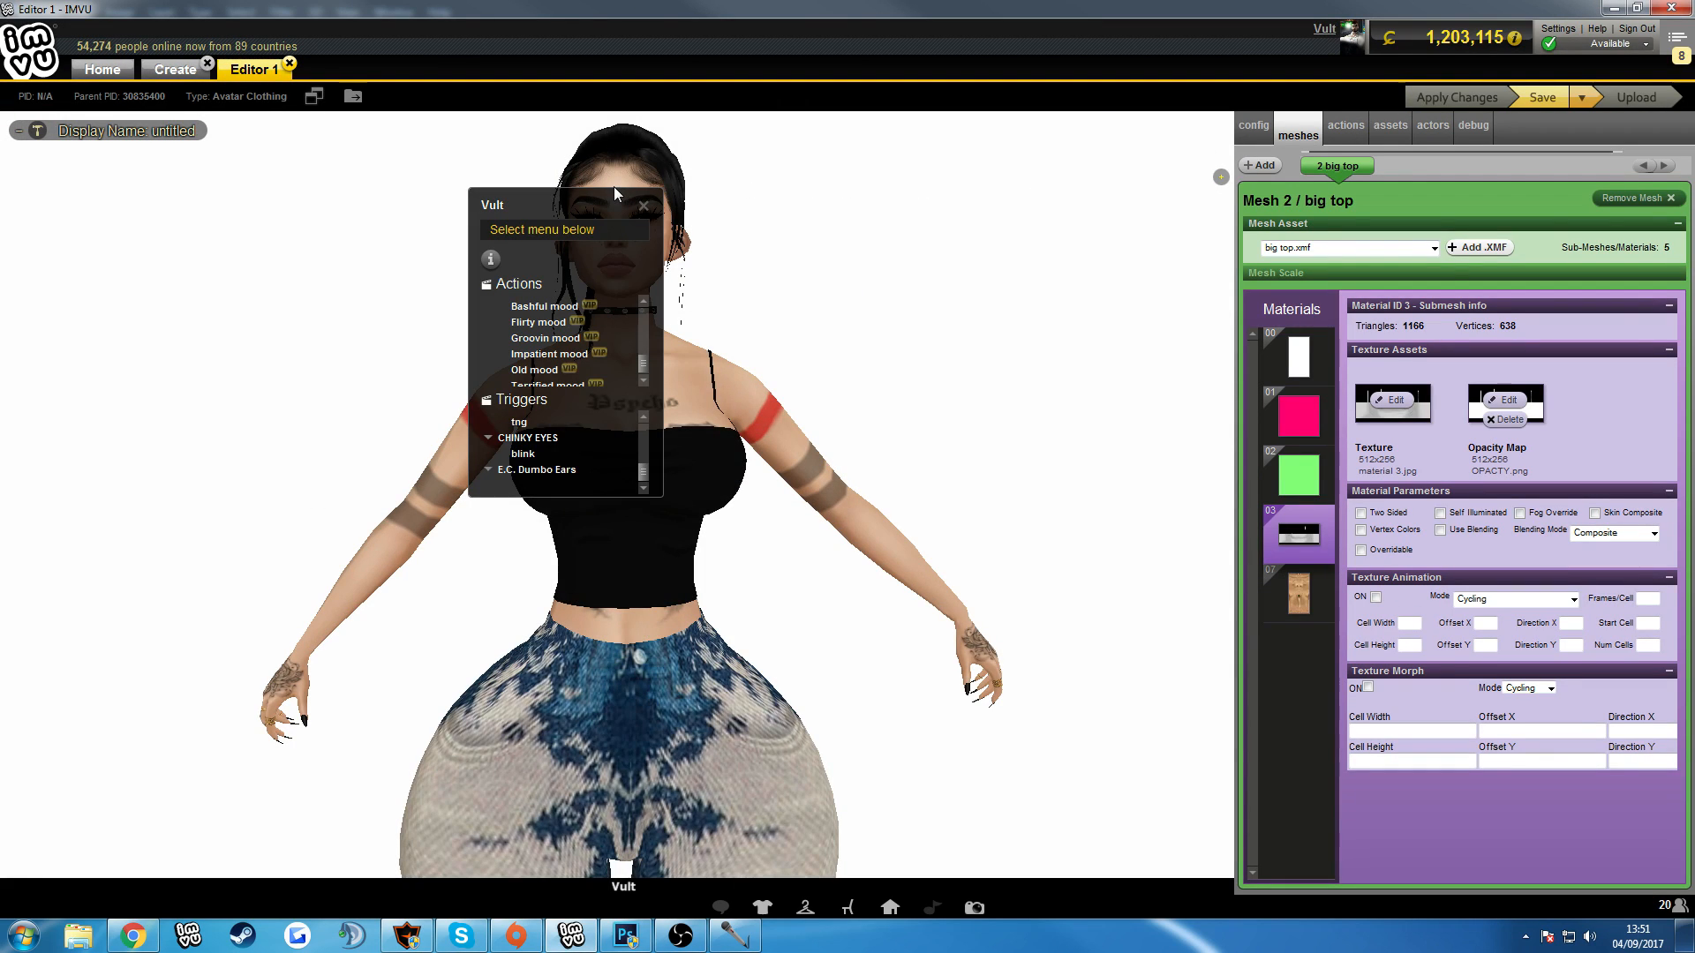
left_click(644, 206)
left_click_drag(847, 215, 871, 264)
scroll(888, 250, "down", 10)
scroll(870, 265, "up", 10)
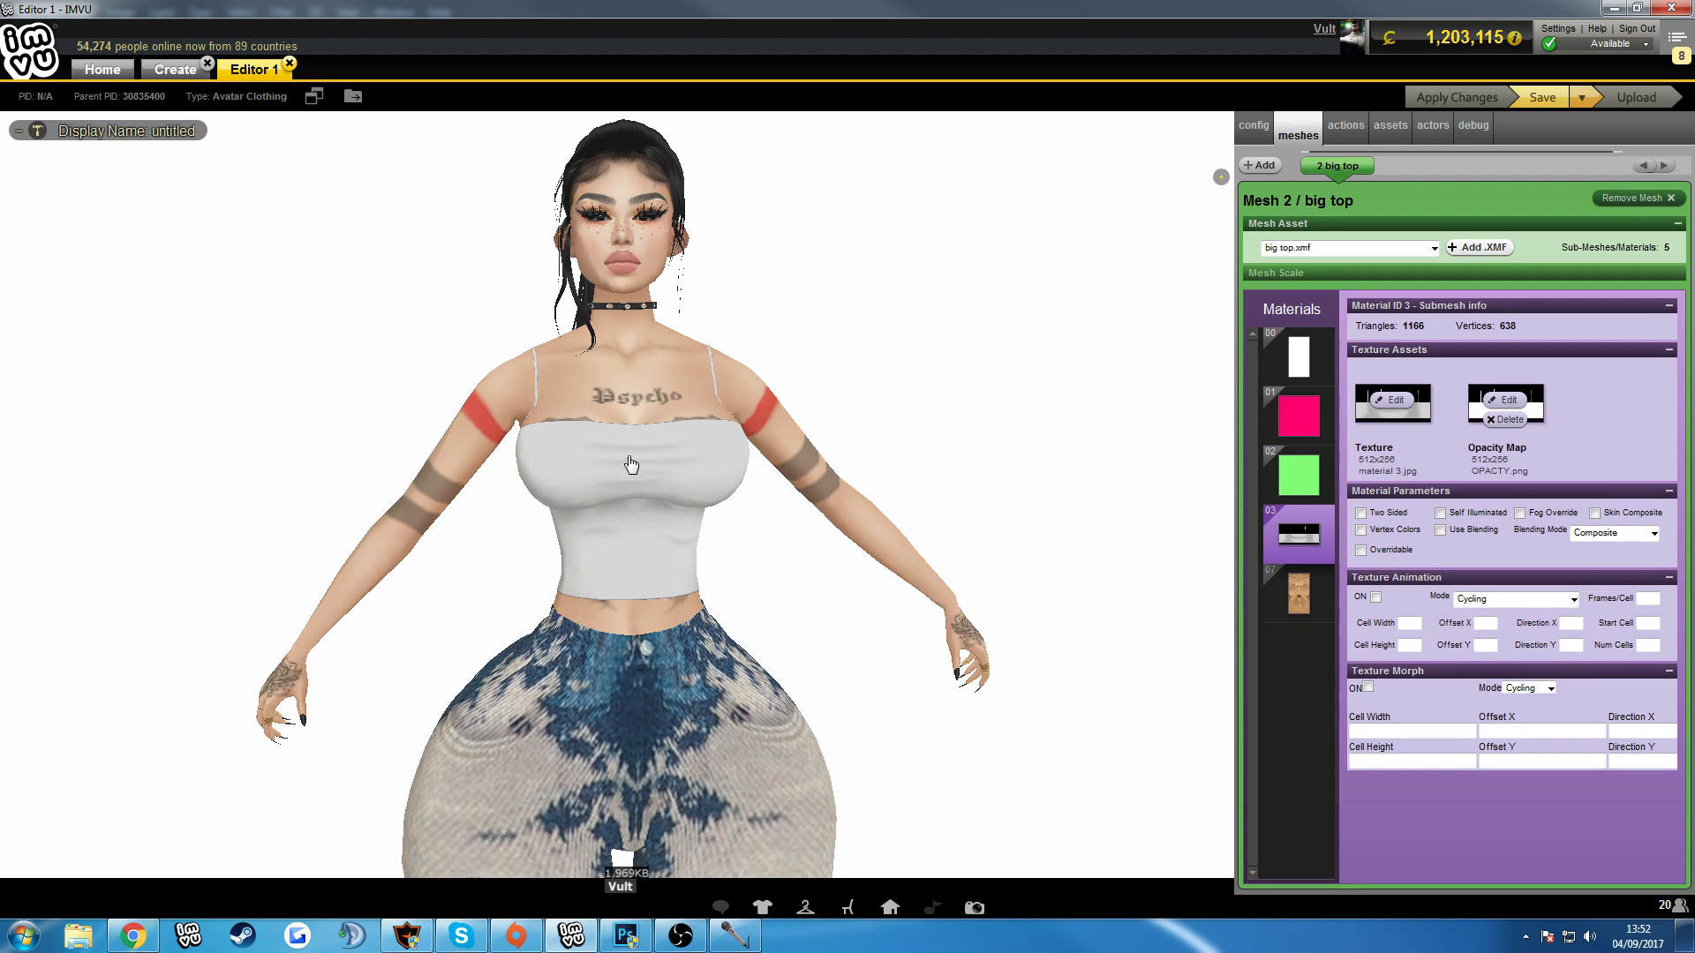
left_click_drag(649, 472, 1033, 405)
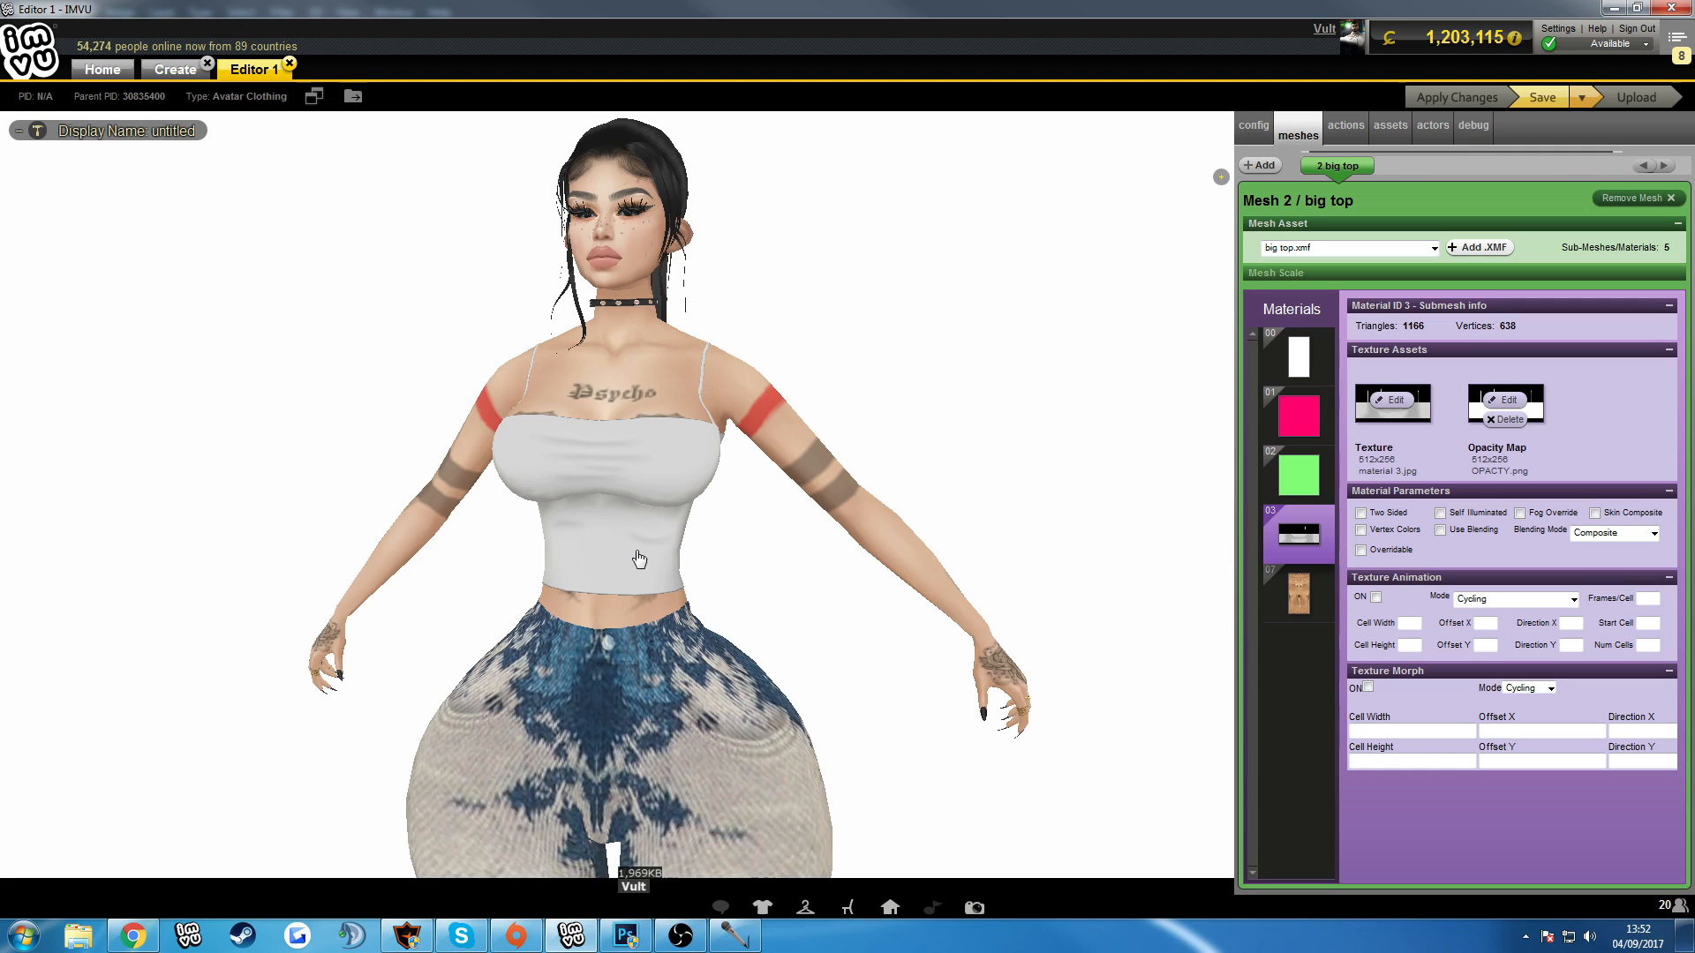
Return to Photoshop and add a new layer above Layer 25 copy 3, clipped to the layers below.
left_click(627, 934)
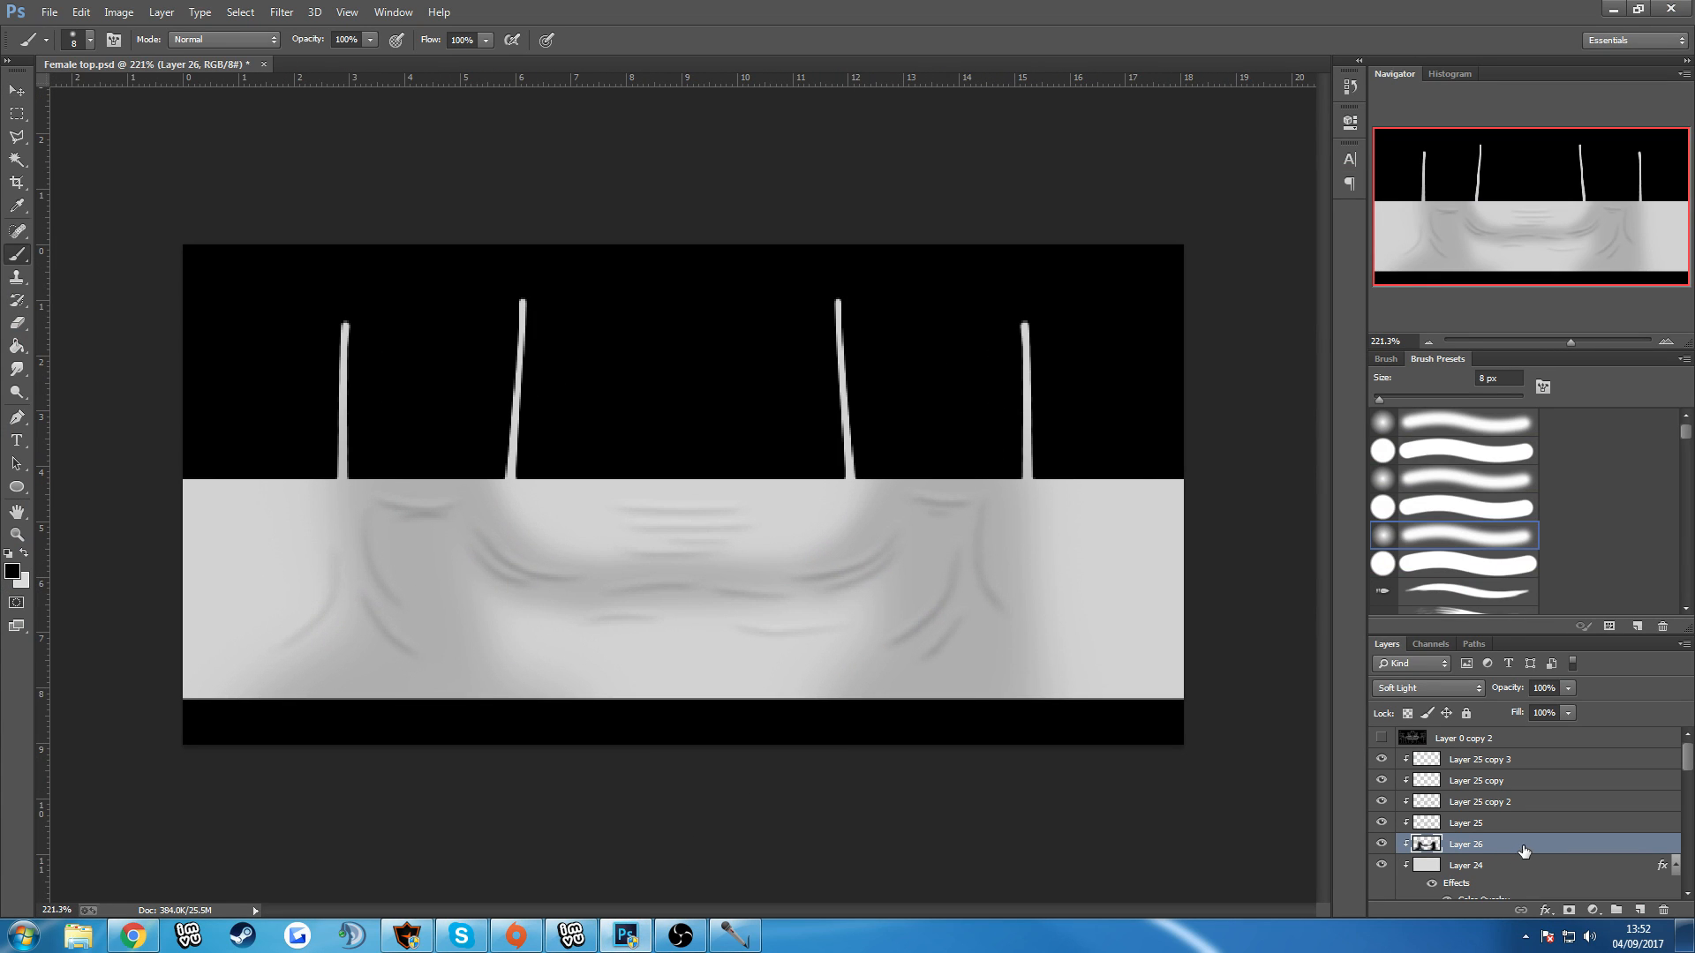
left_click(1469, 764)
left_click(1638, 910)
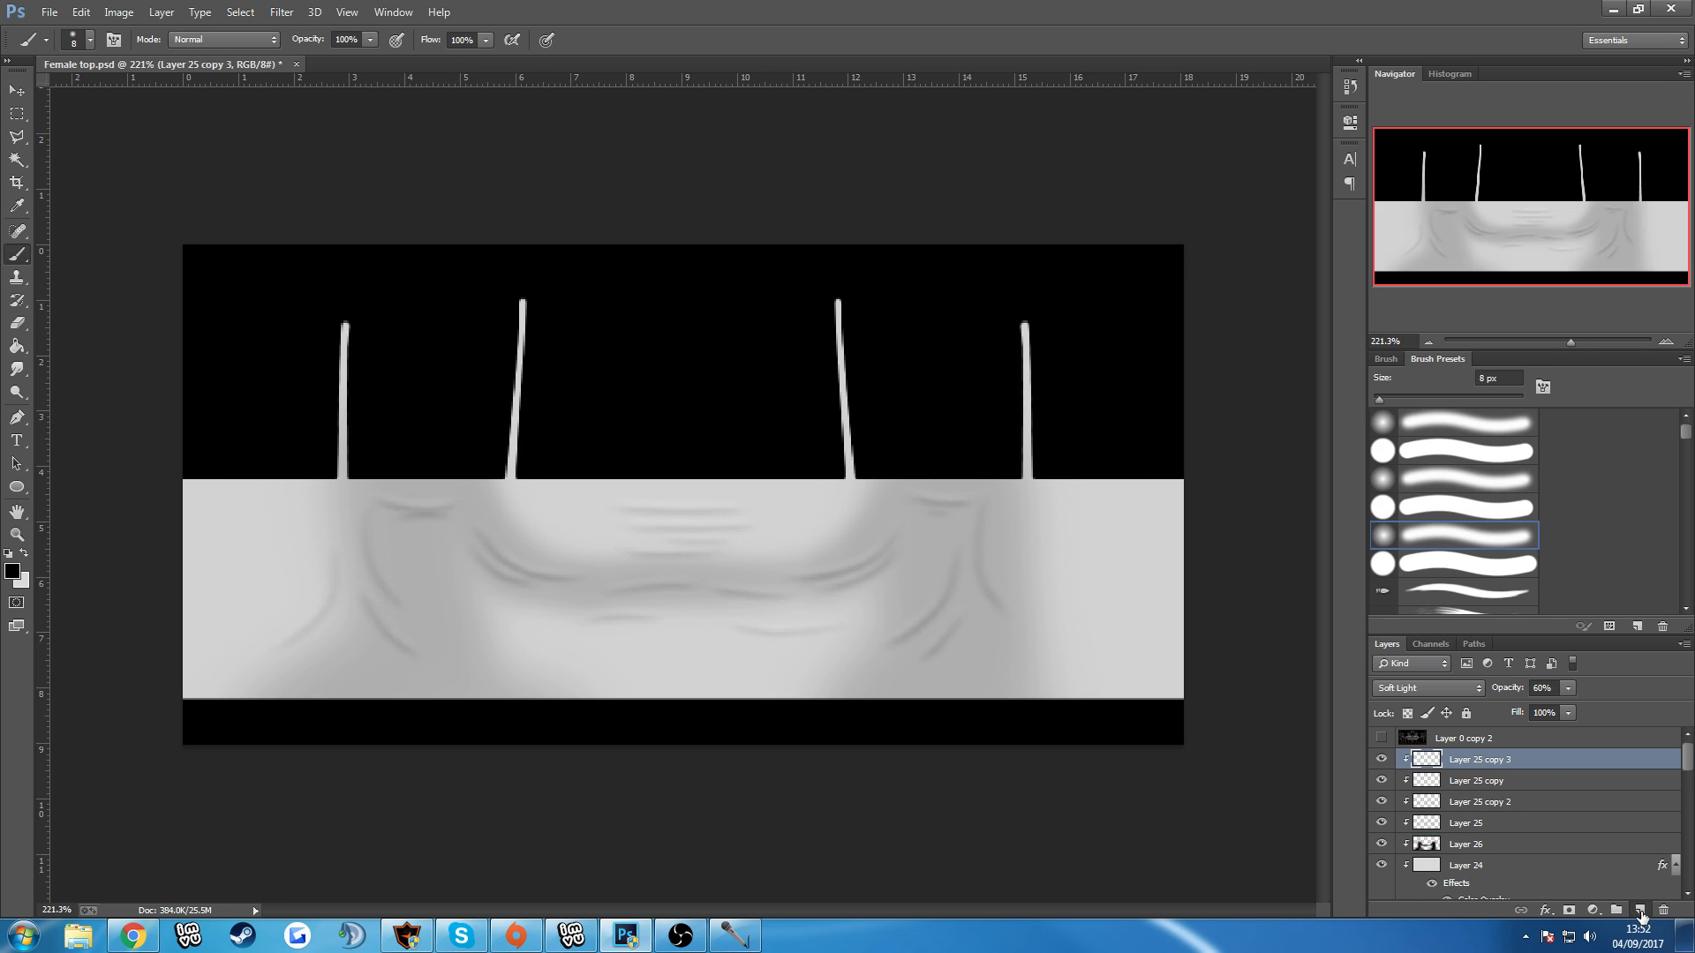
left_click(1446, 765, "alt")
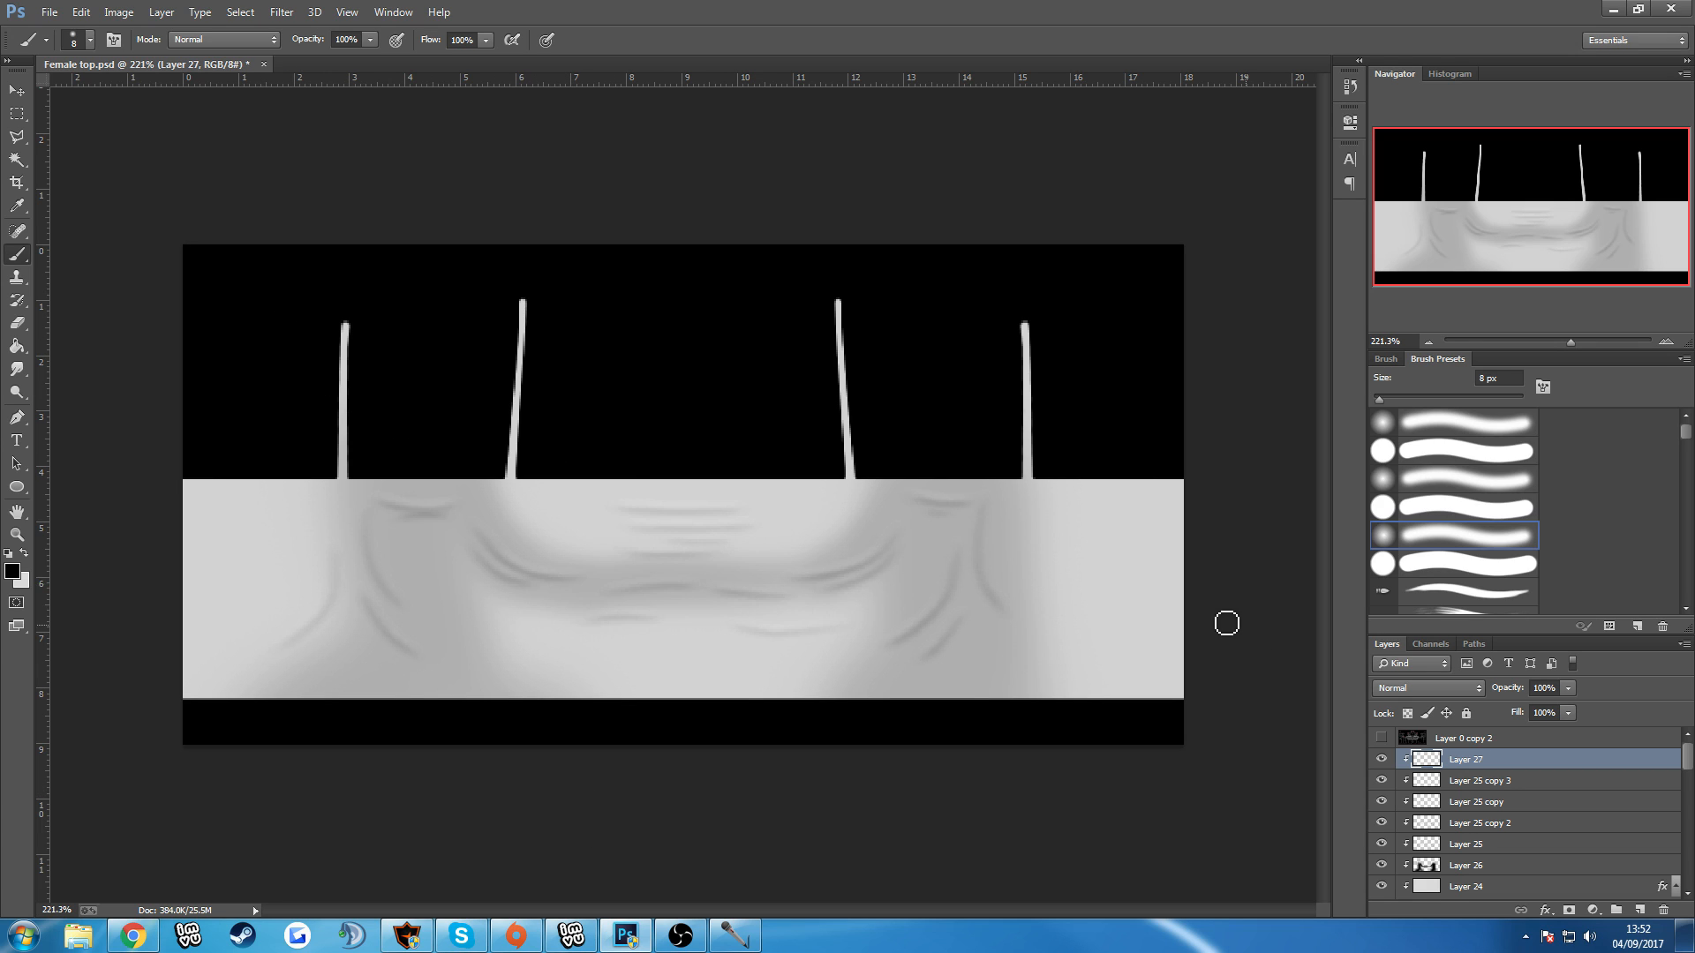
Show the Layer 0 copy 2 wireframe and brush 6 px black creases across the lower front of the top on Layer 27.
left_click(1375, 738)
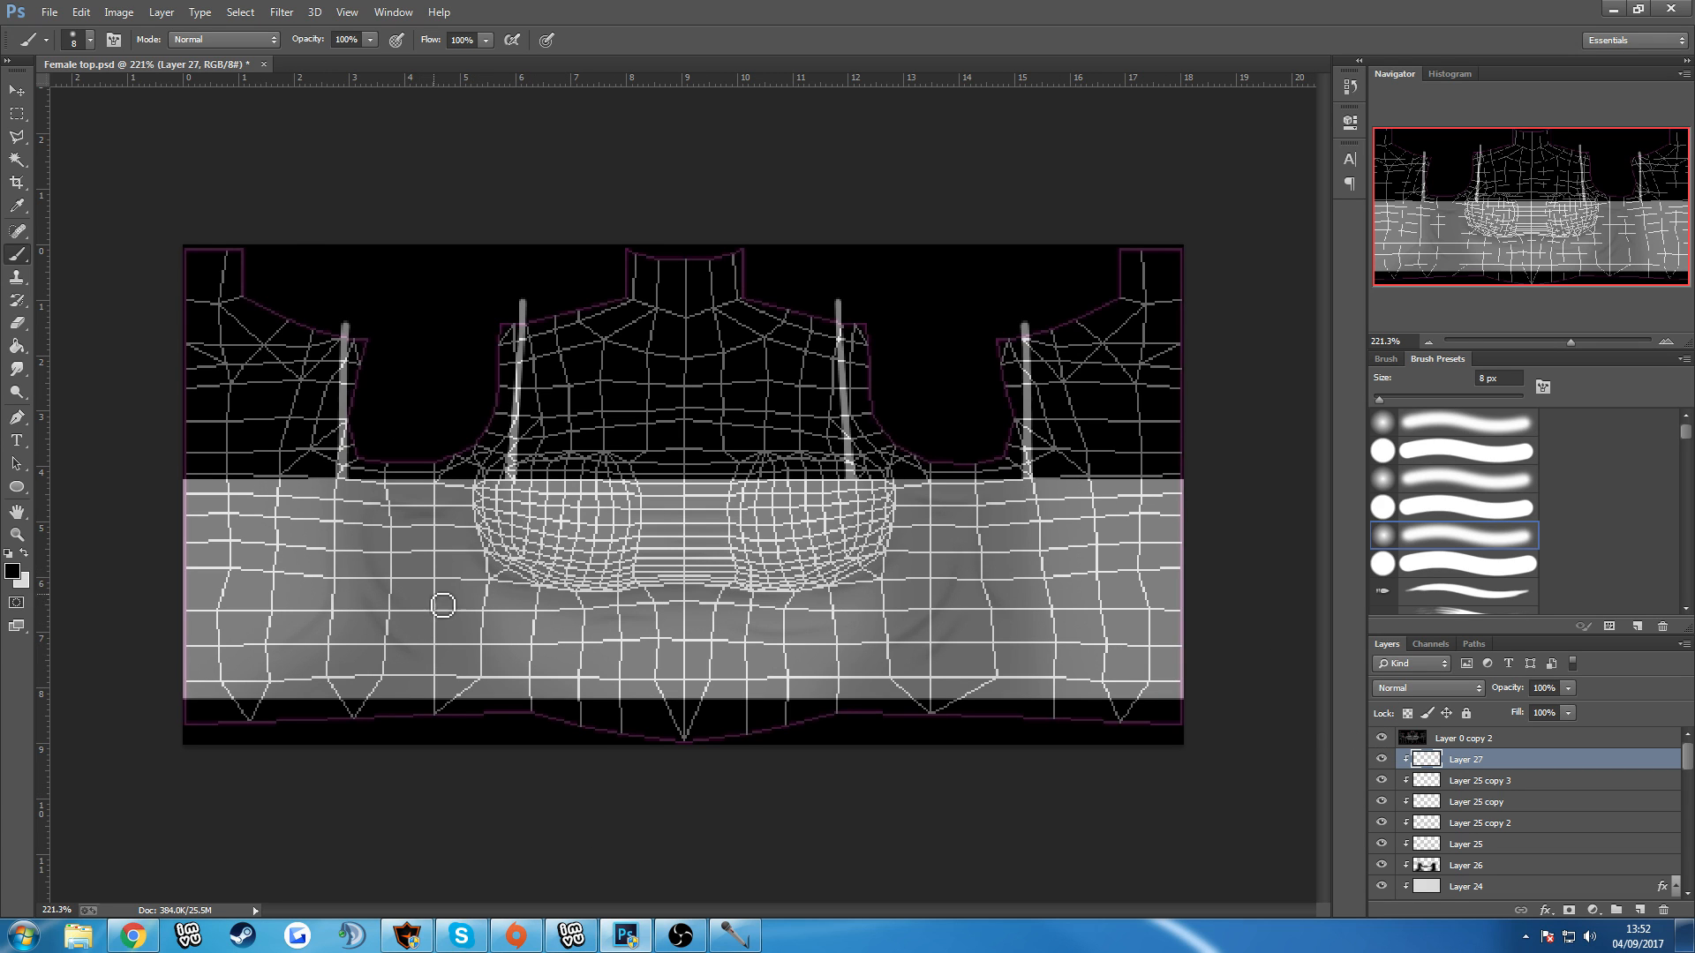
key("p")
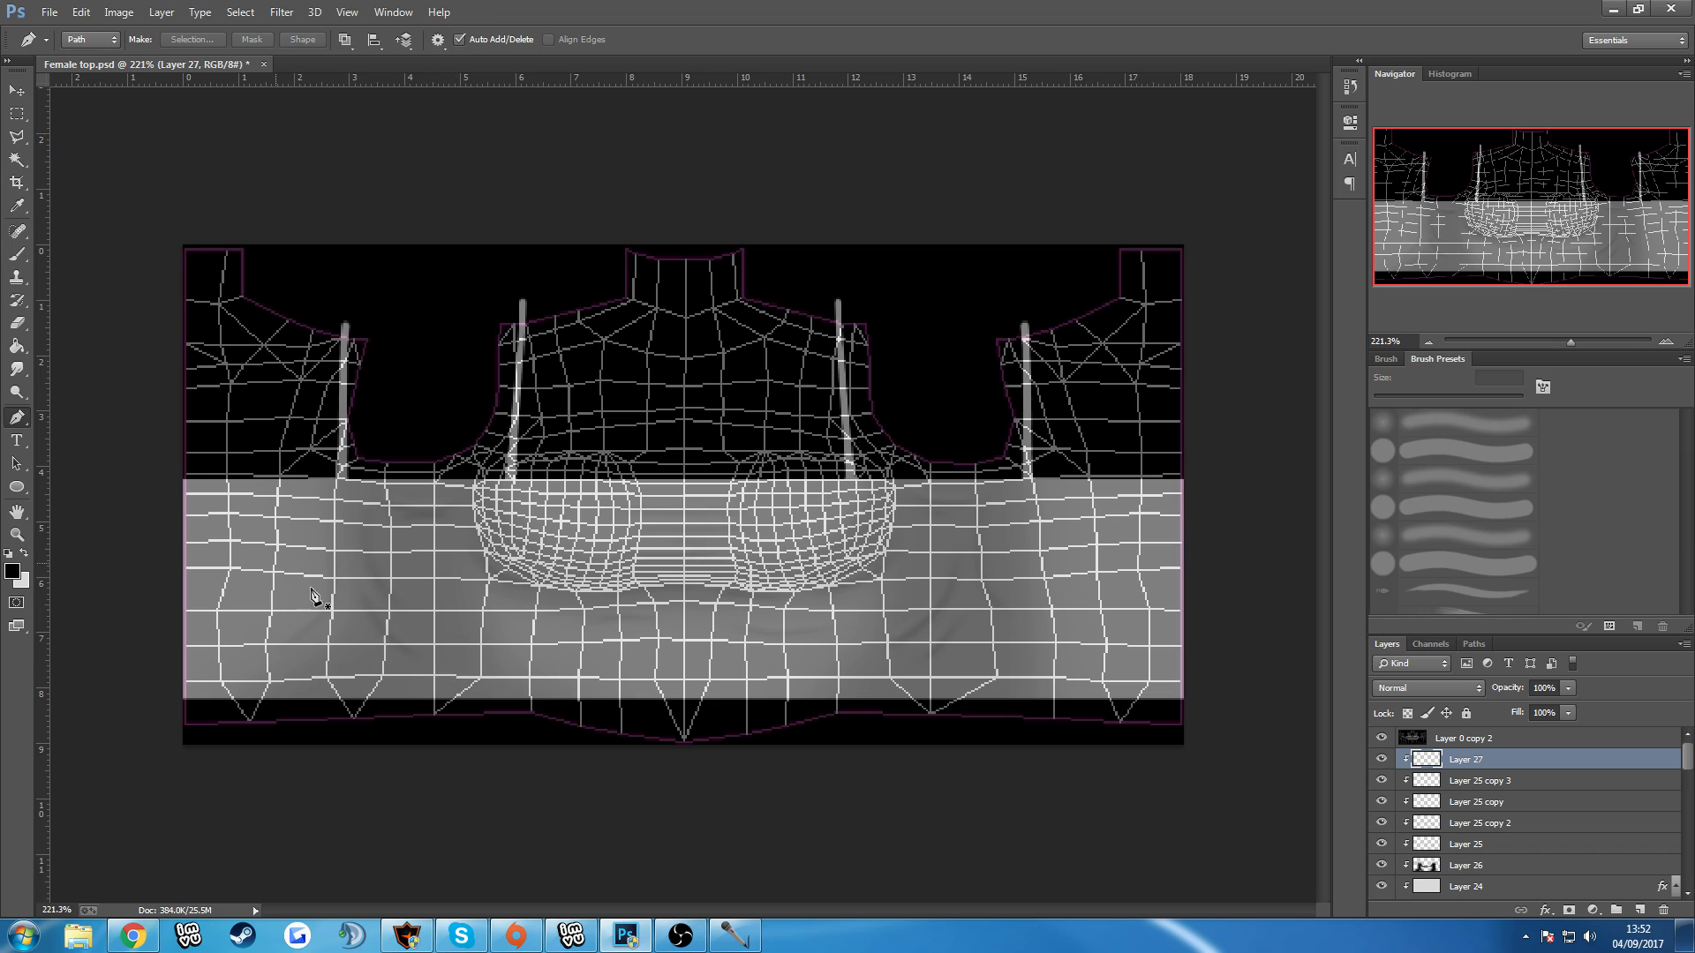
left_click(16, 254)
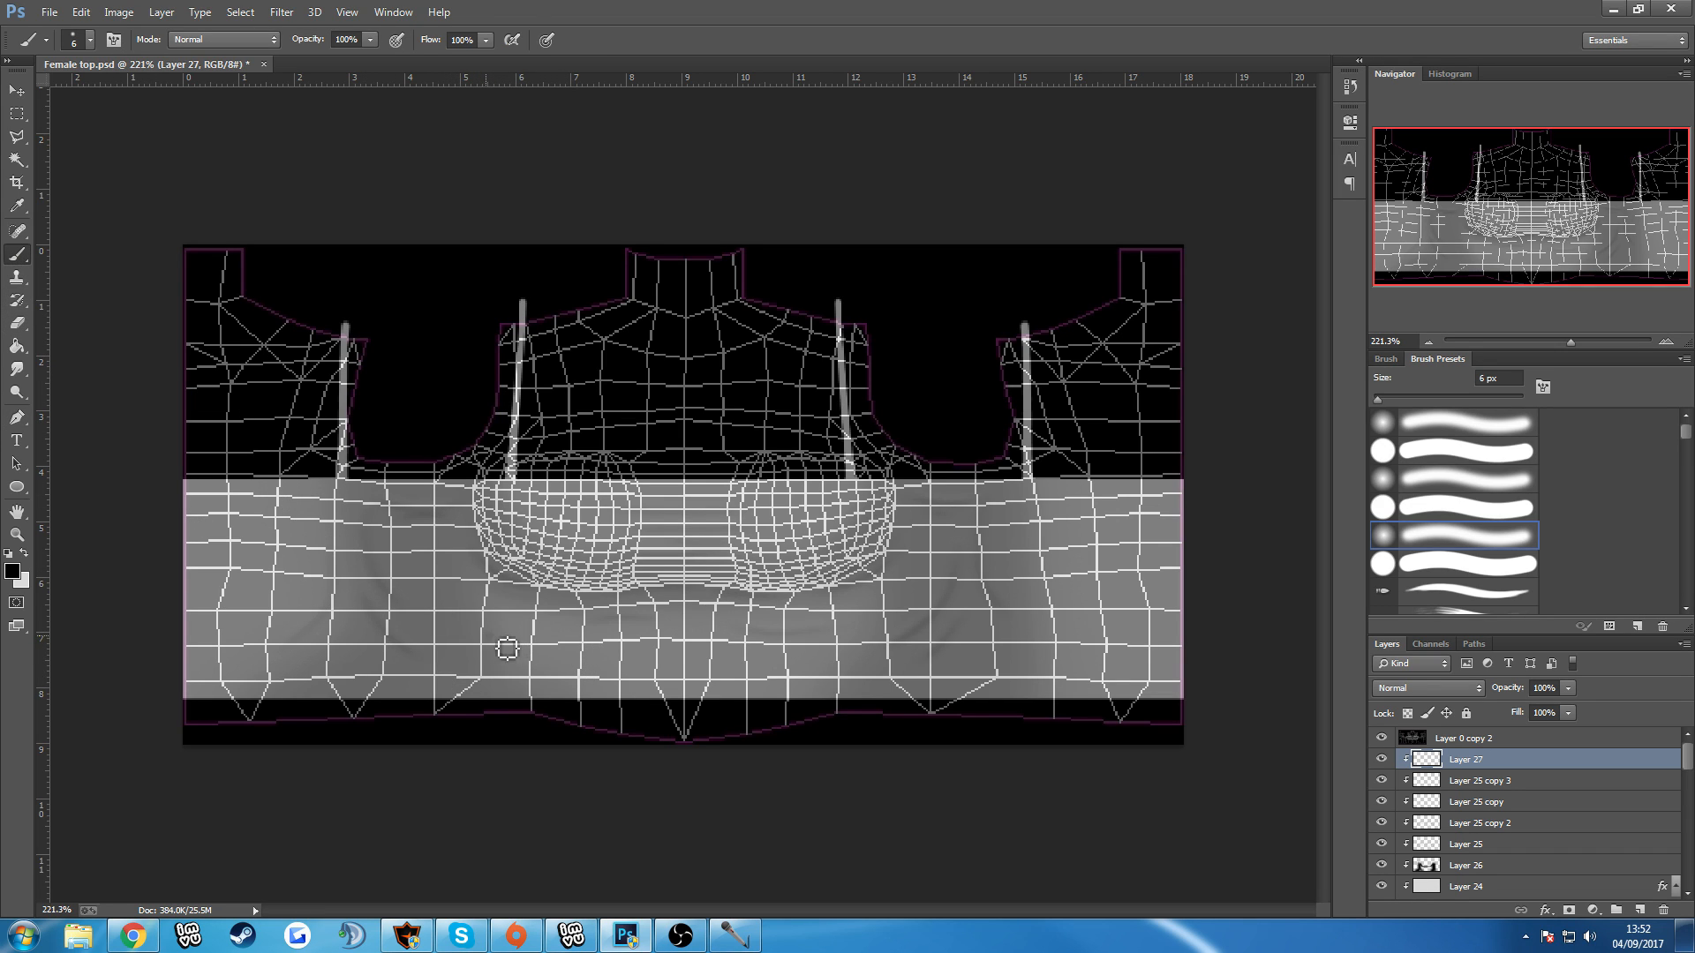
left_click_drag(490, 637, 666, 669)
left_click_drag(854, 649, 691, 666)
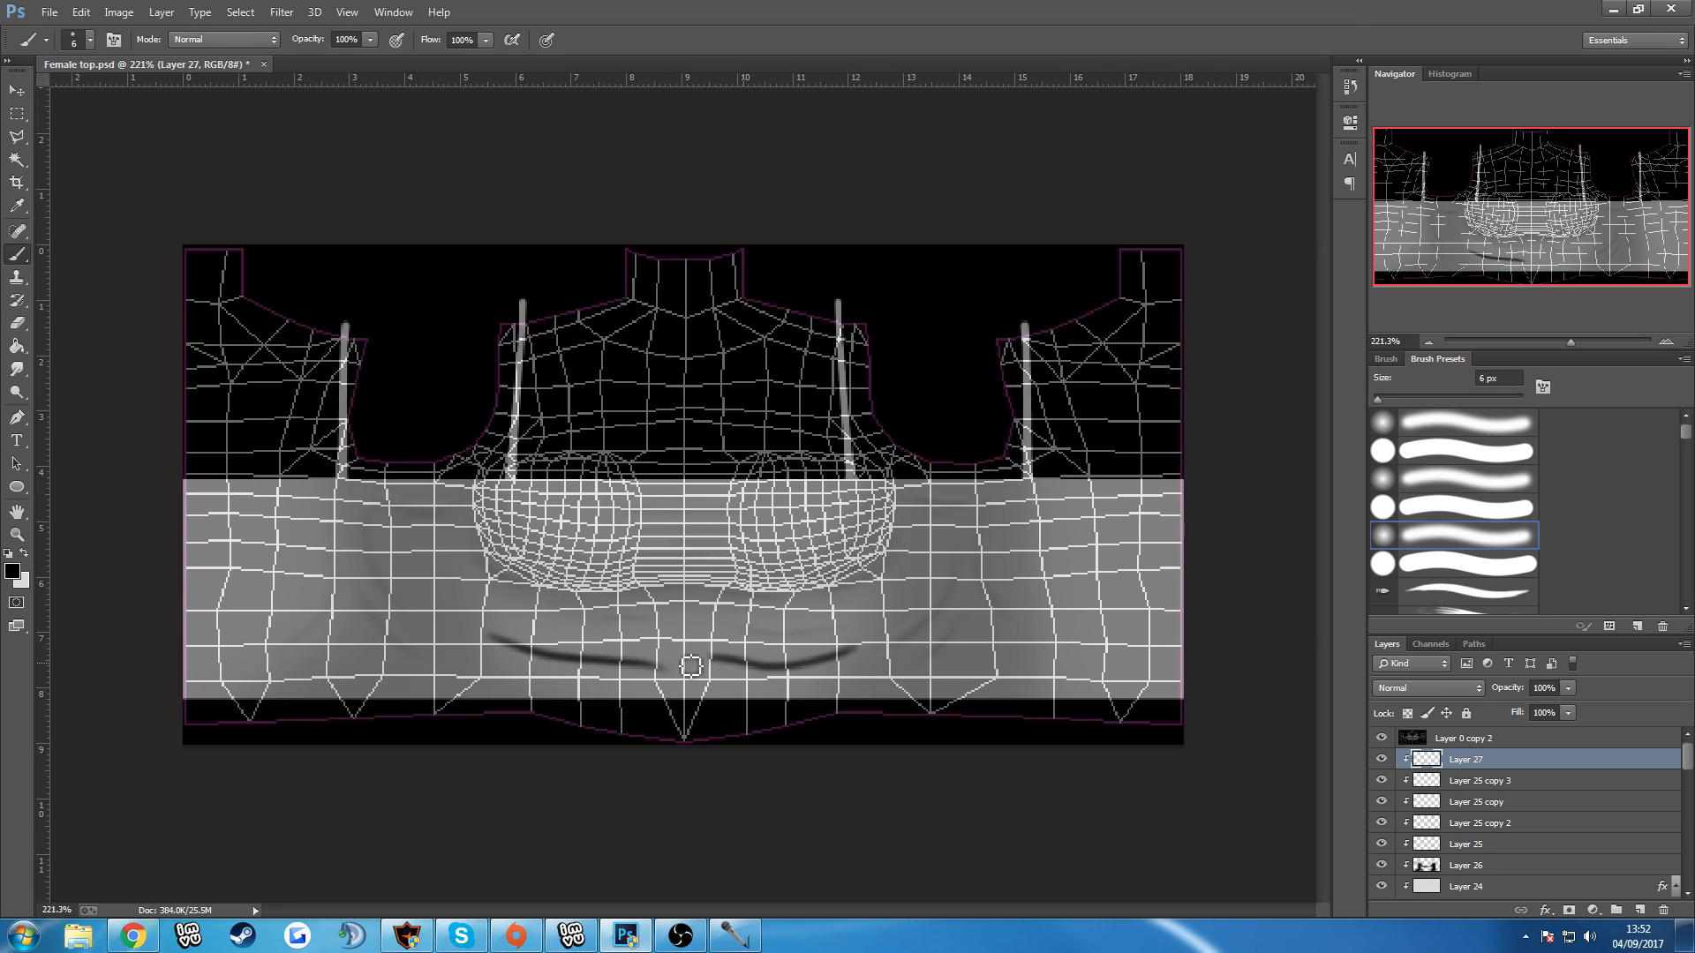
Try another crease near the hem on Layer 27, and undo back to the first crease on the lower front.
left_click_drag(990, 671, 861, 679)
key("ctrl+alt+z")
key("ctrl+alt+z")
key("ctrl+alt+z")
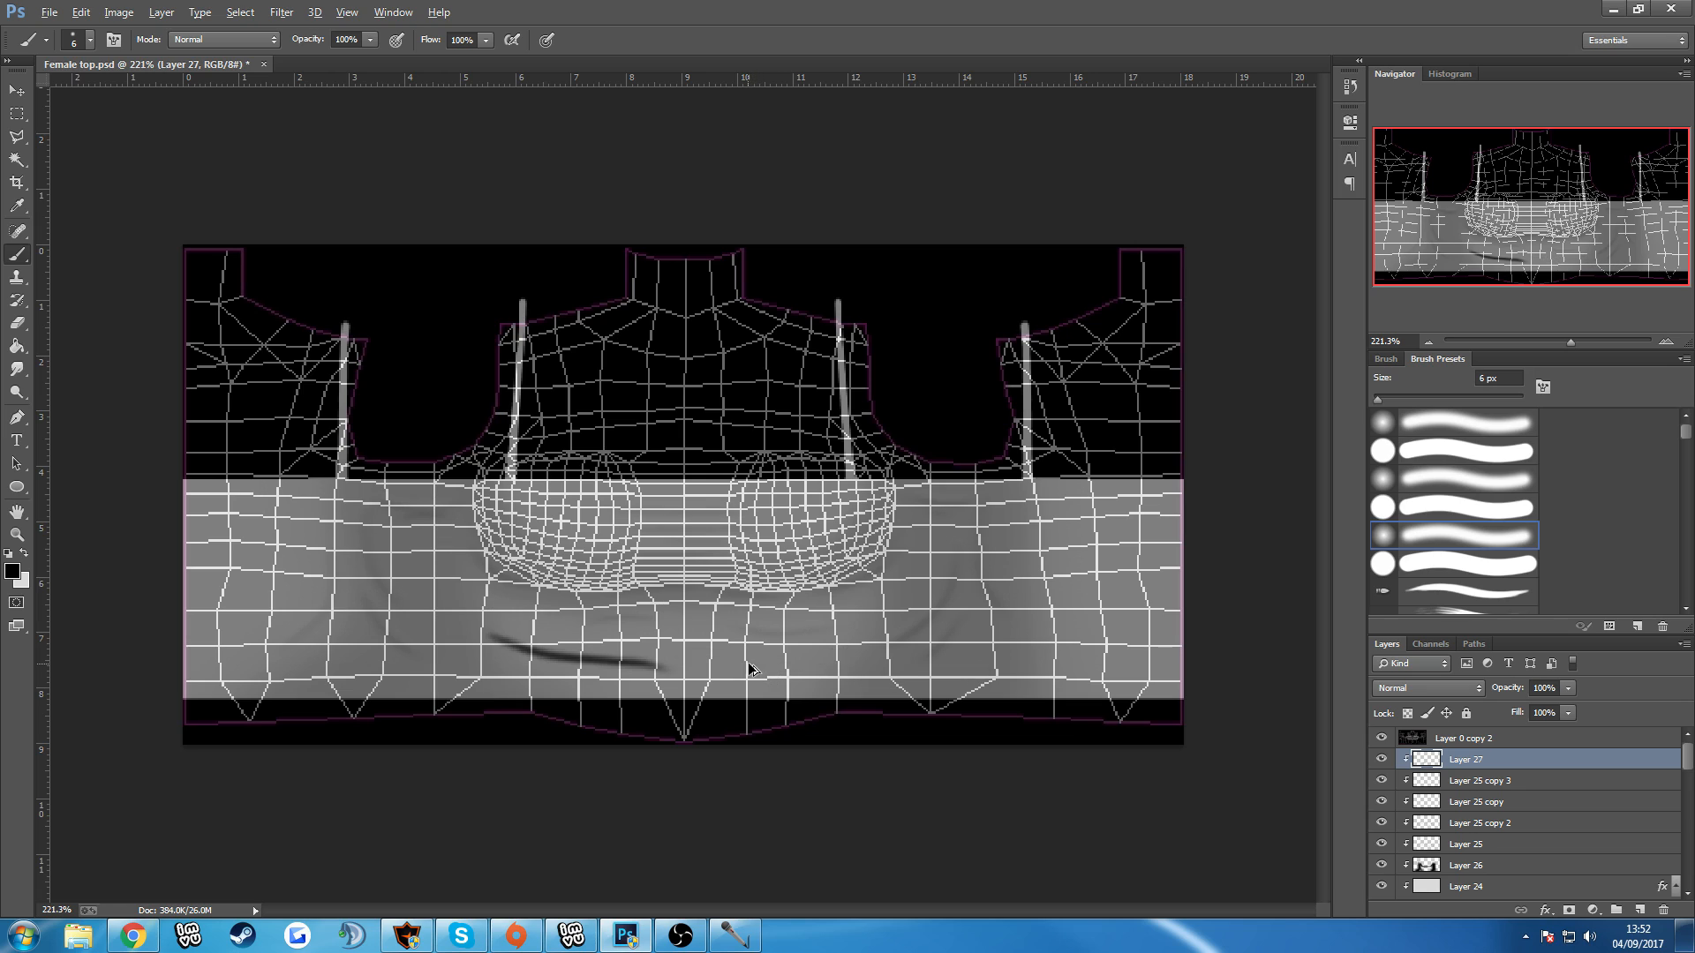
key("bracketleft")
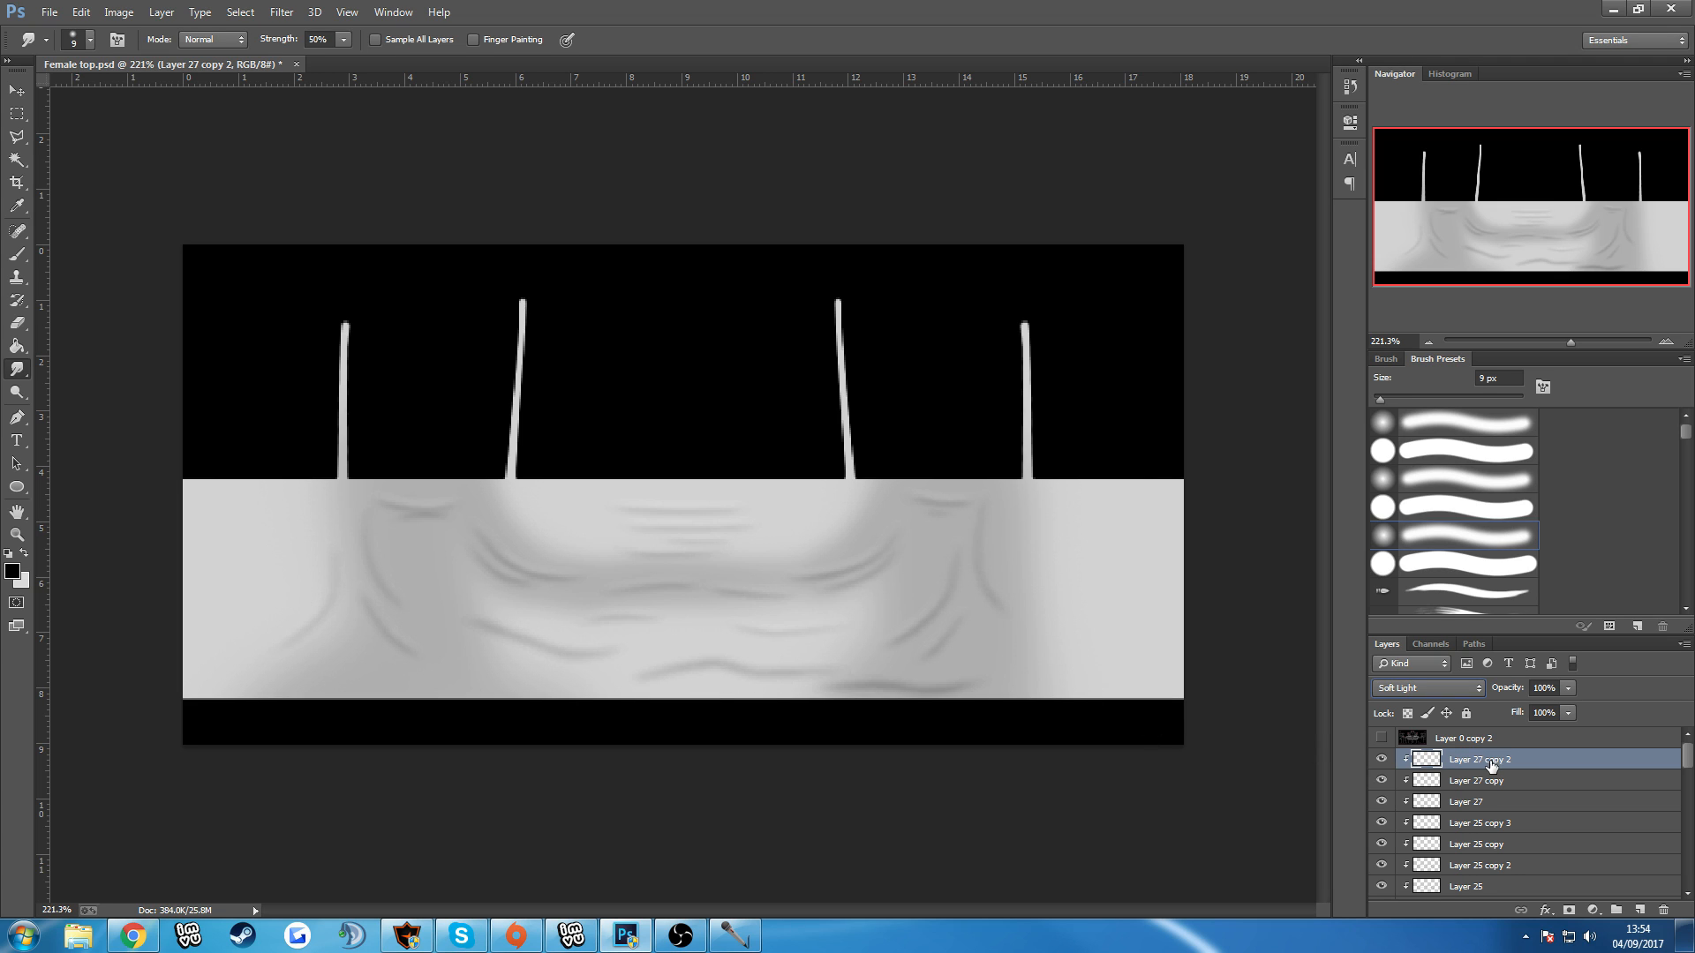
Apply a Hue/Saturation adjustment to Layer 27 copy 2 with saturation +100.
left_click(161, 13)
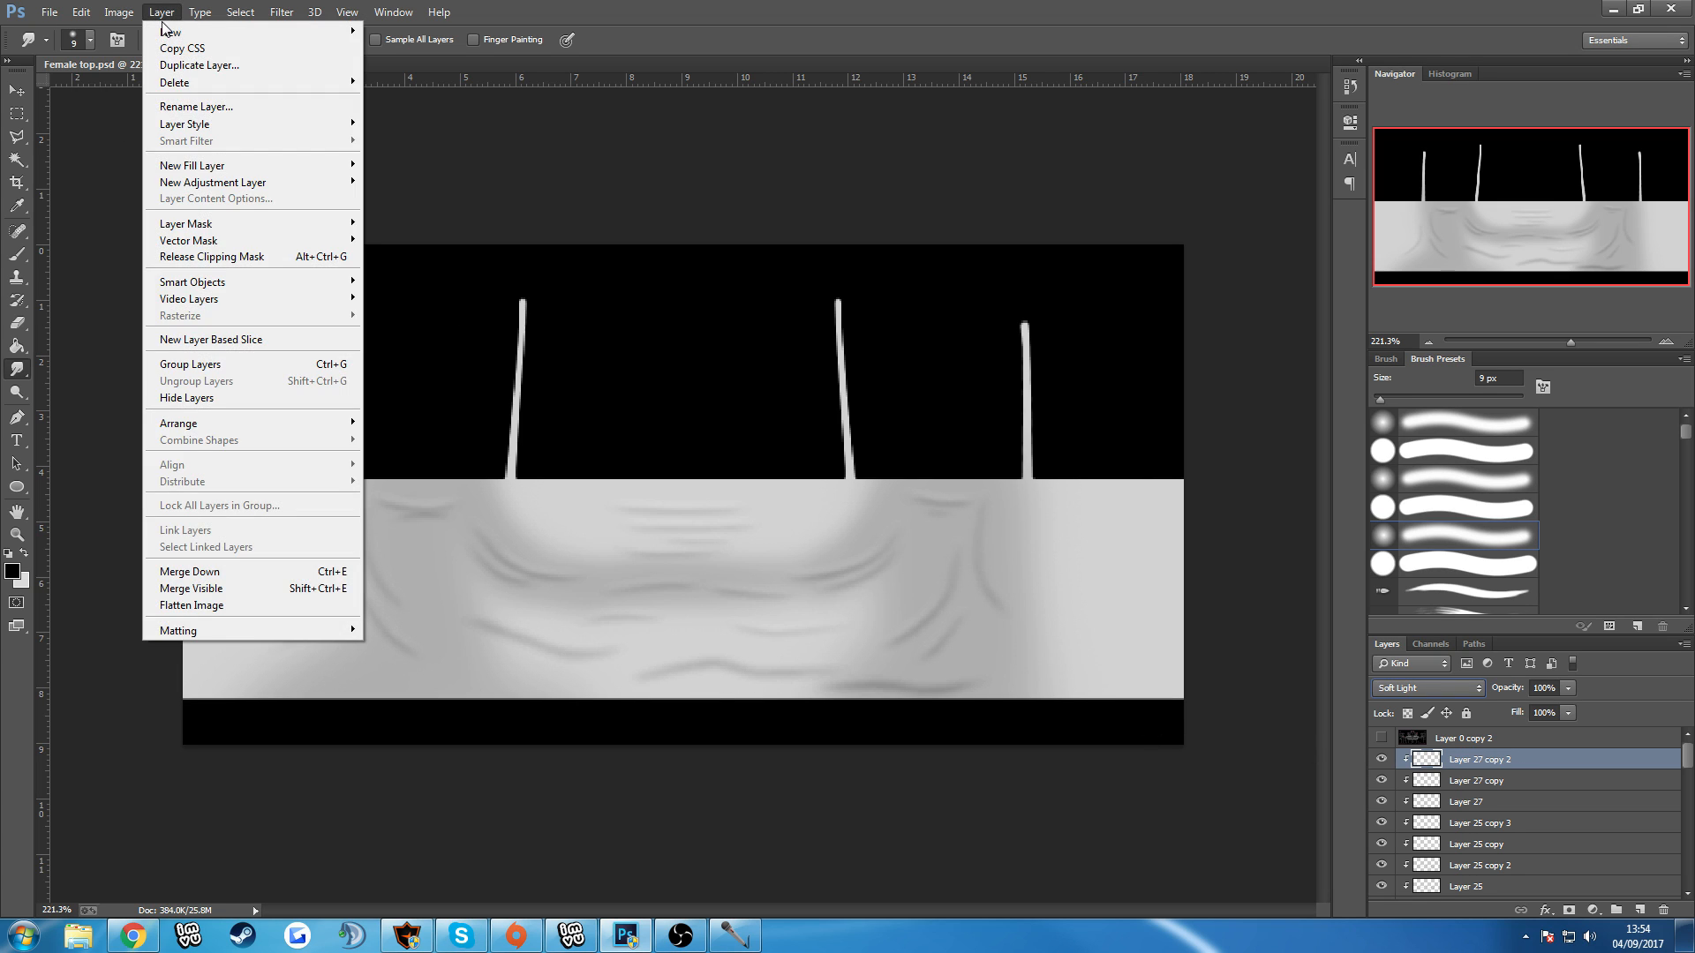
mouse_move(118, 12)
mouse_move(146, 56)
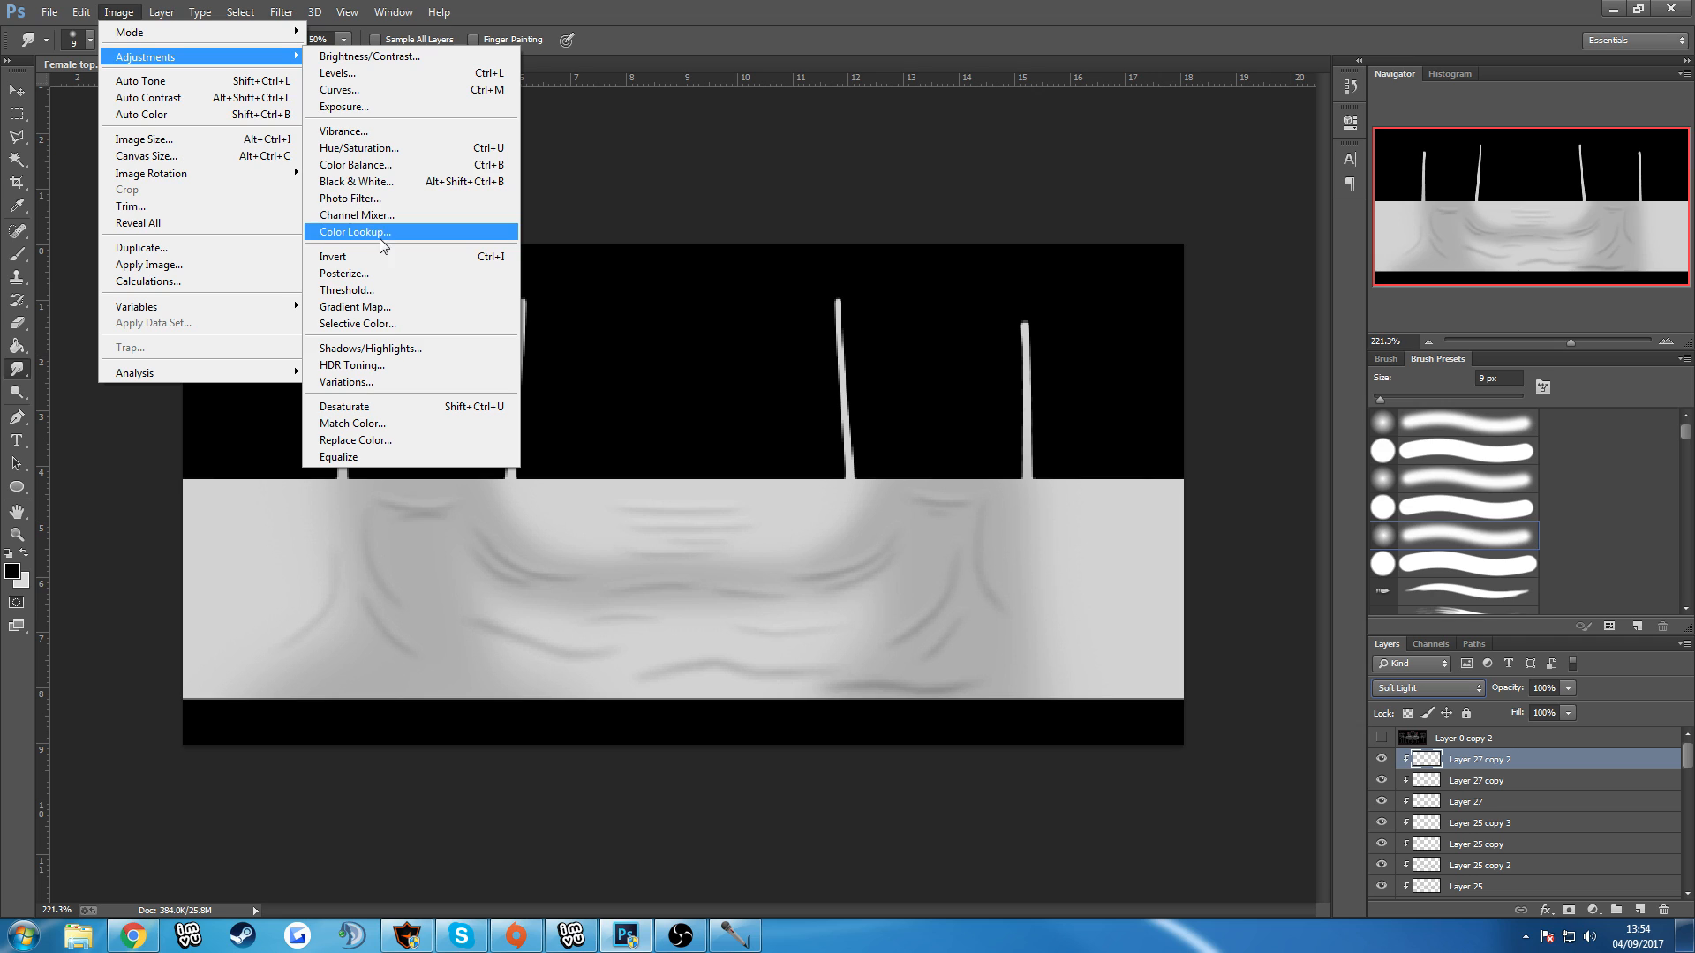
left_click(359, 148)
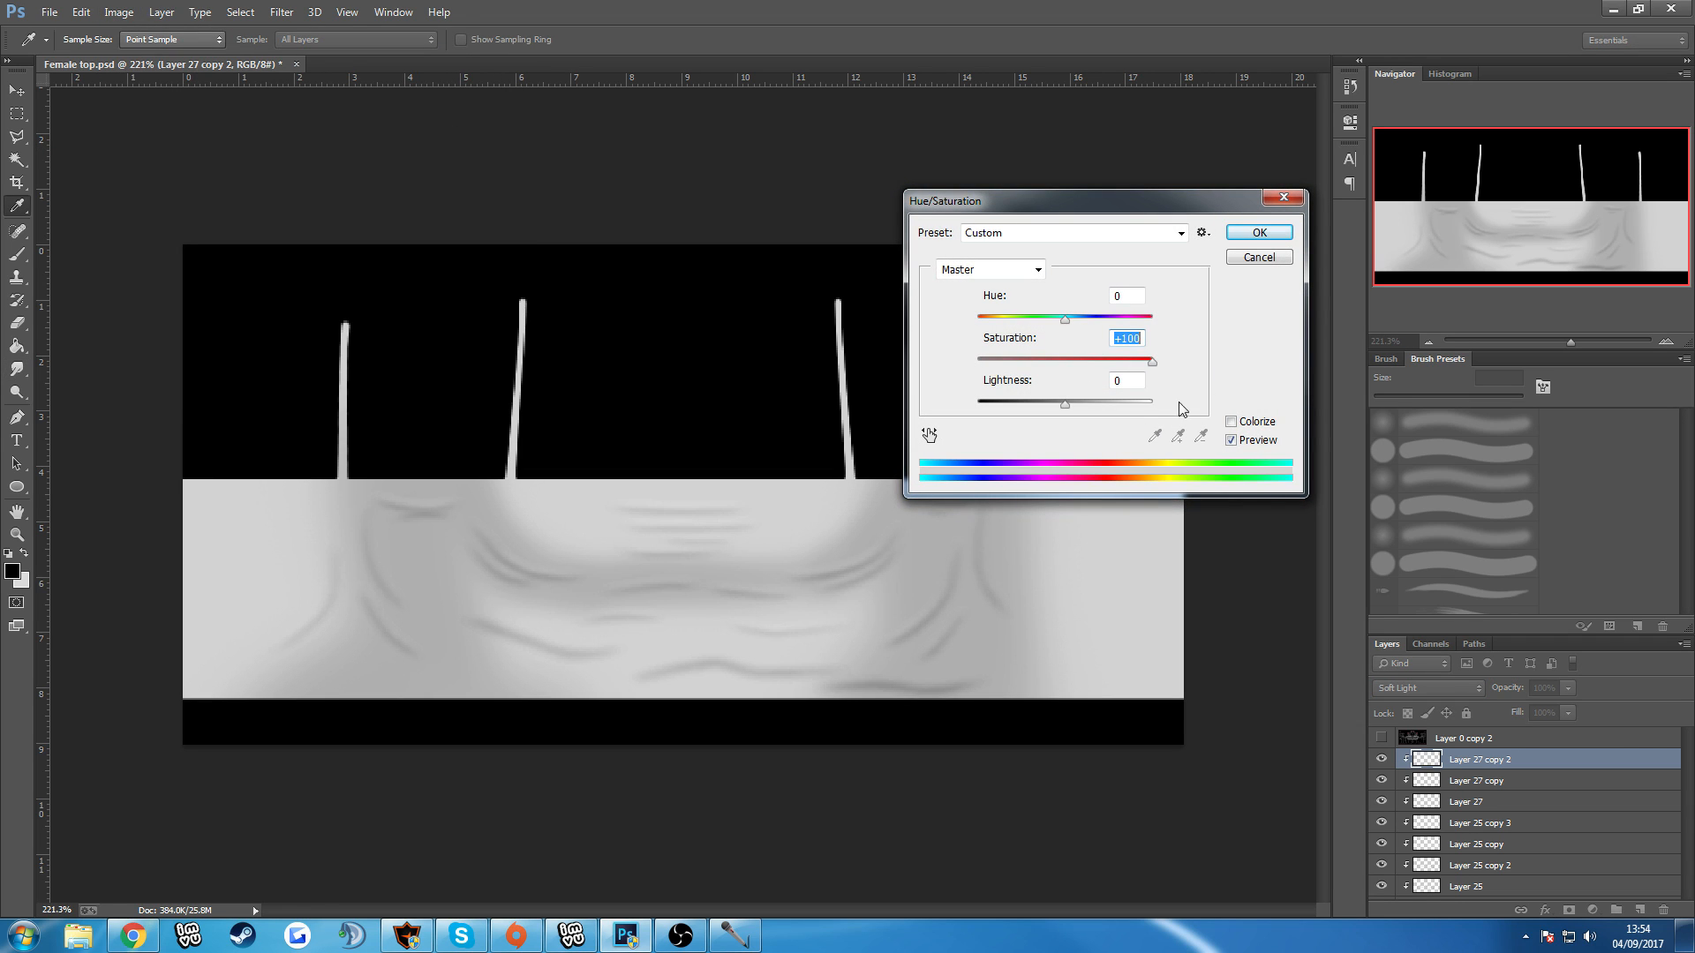
key("Tab")
left_click(1260, 233)
Nudge the creases on Layer 27 copy 2 slightly upward with Free Transform.
key("ctrl+t")
key("Up")
key("Up")
key("Up")
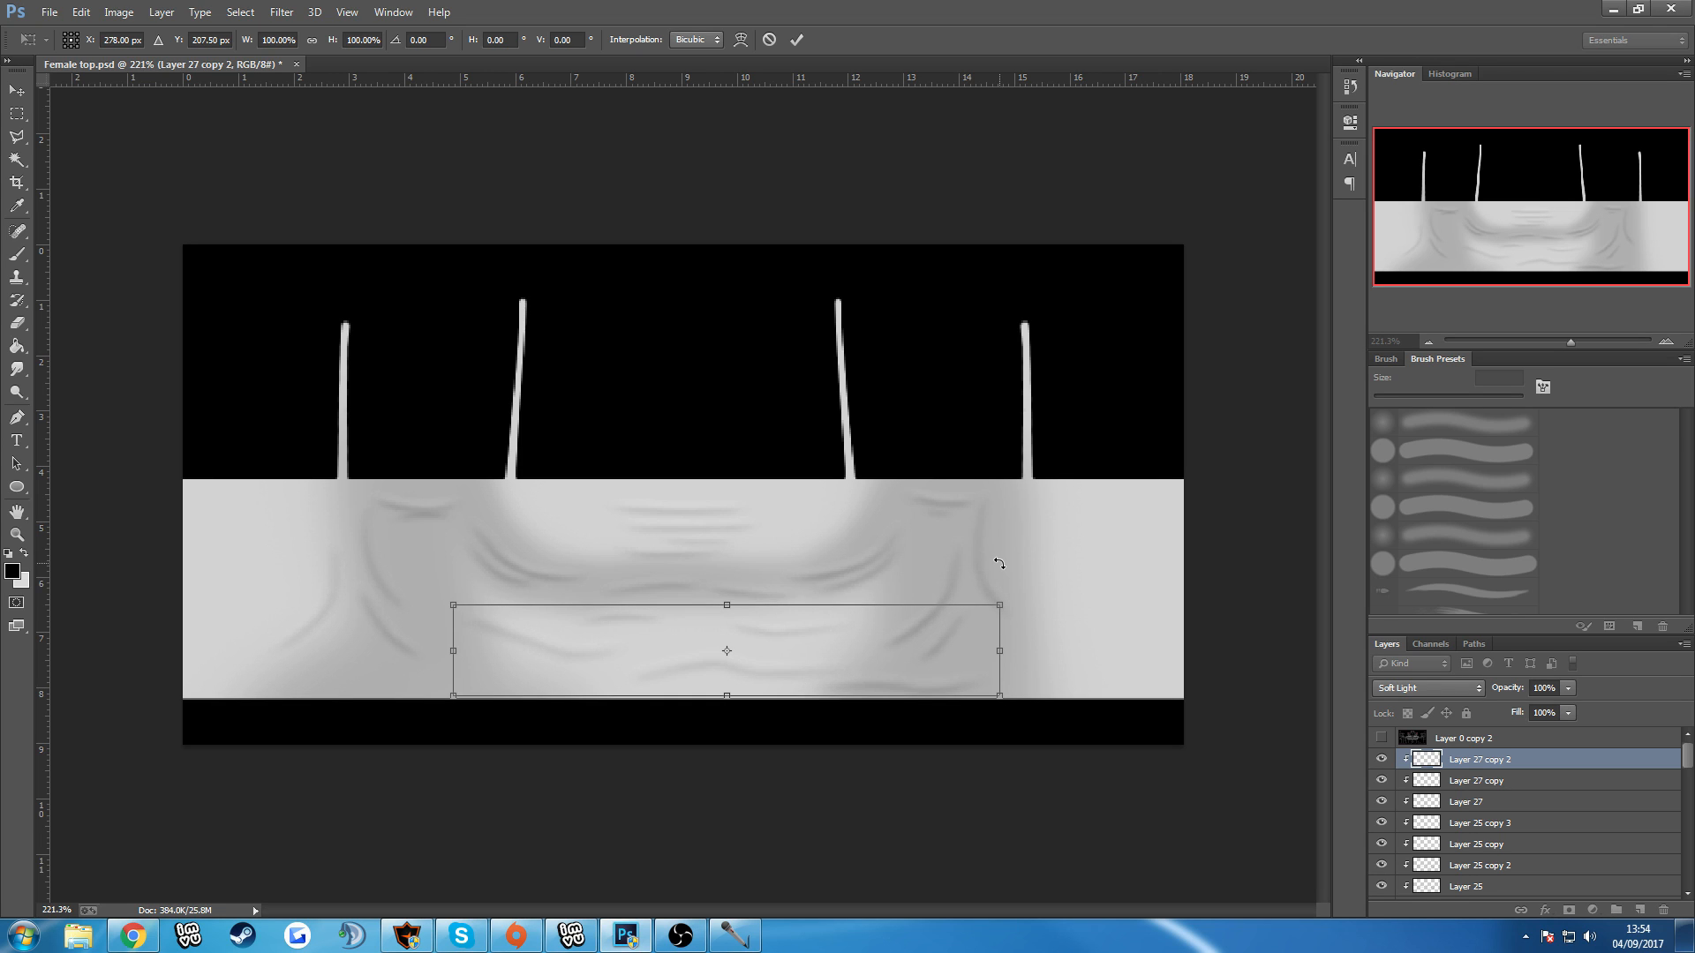
key("Return")
scroll(936, 530, "down", 5)
scroll(963, 604, "up", 5)
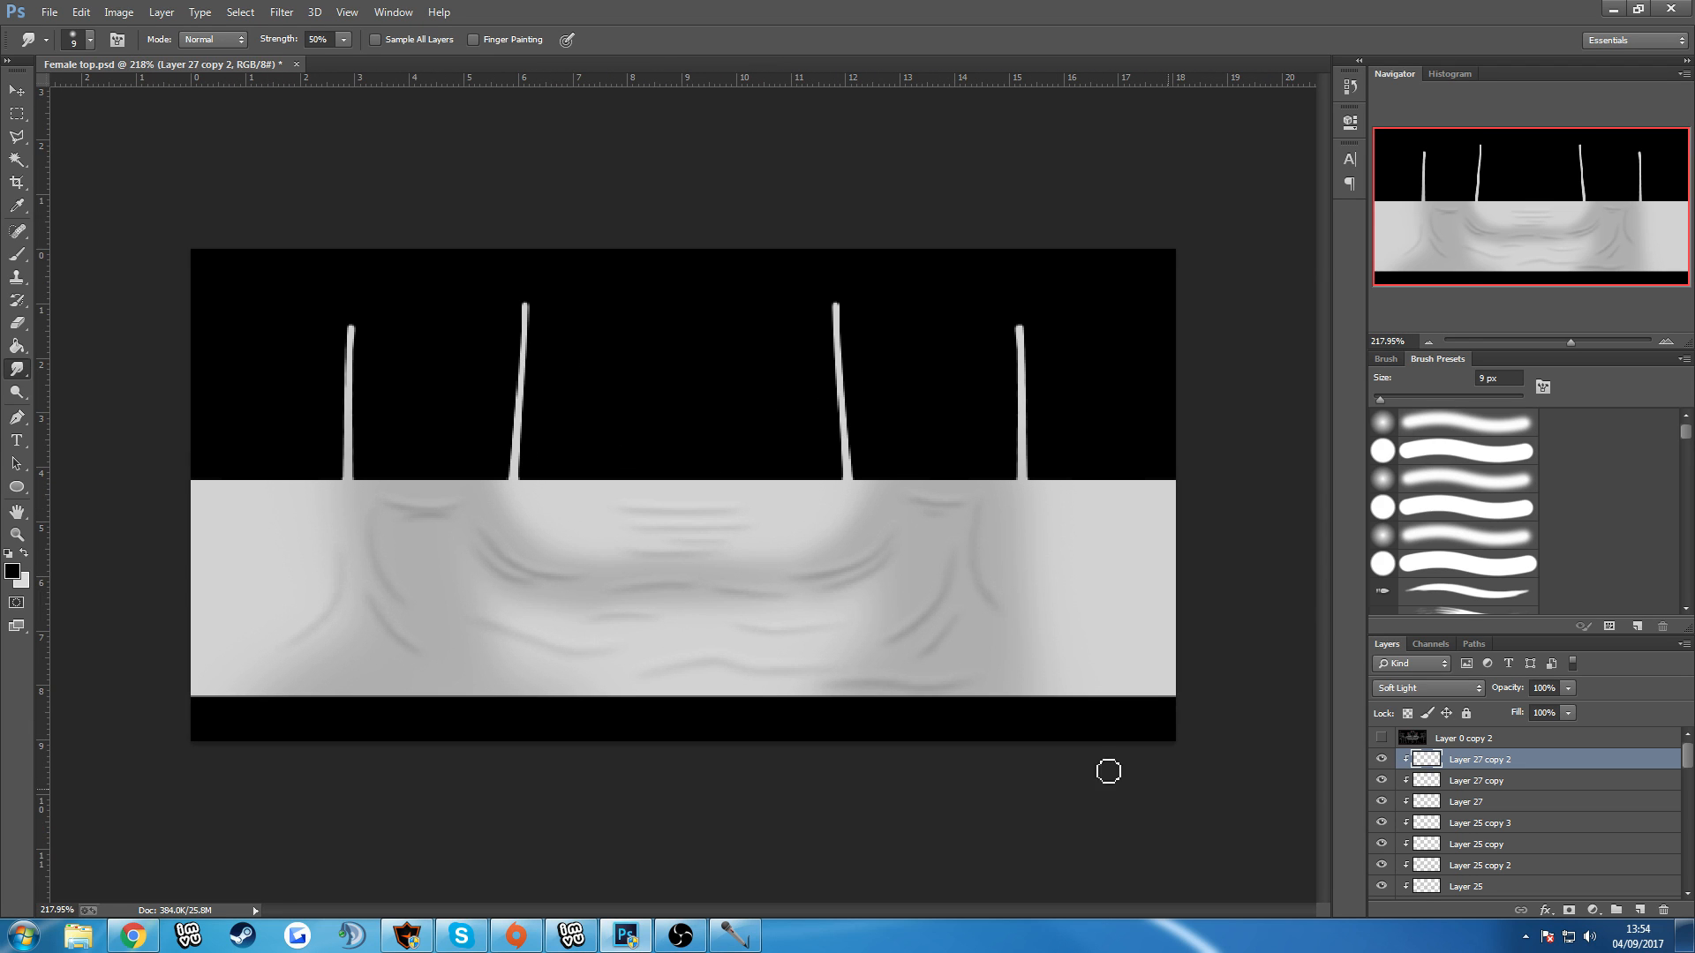
scroll(1511, 805, "down", 3)
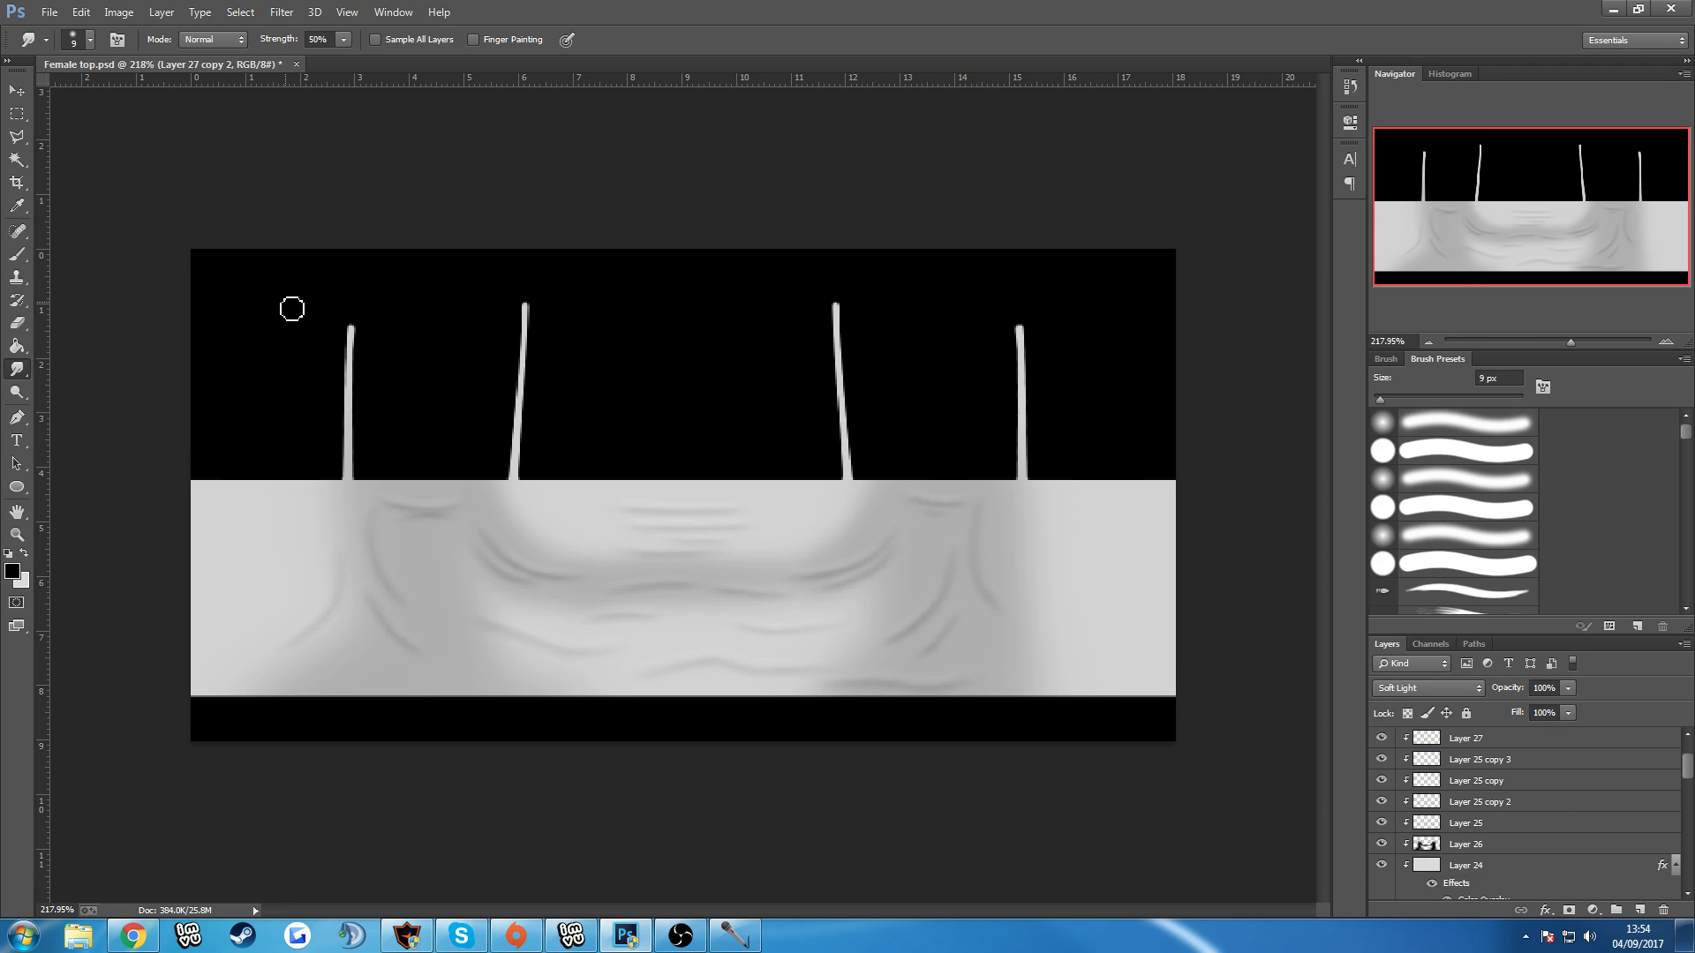
Save the texture with the new waist creases as a PNG, replacing OPACTYTest in Advanced female tops, with smallest compression and no interlacing.
left_click(50, 12)
left_click(86, 221)
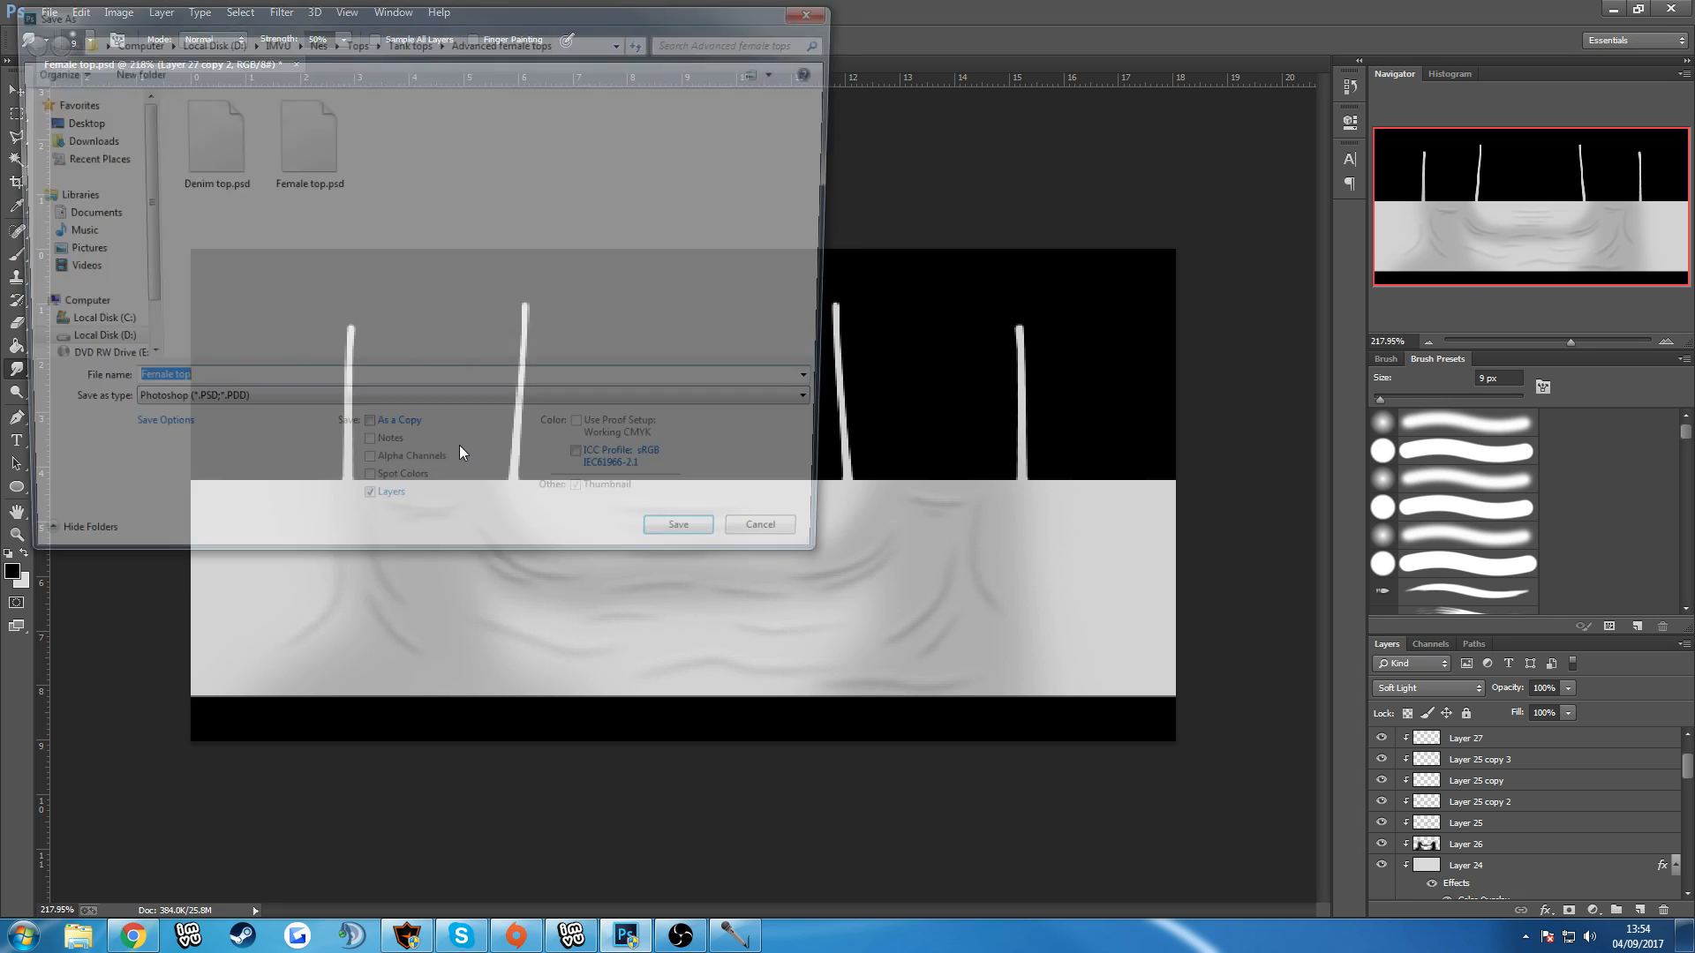
left_click(273, 408)
left_click(265, 650)
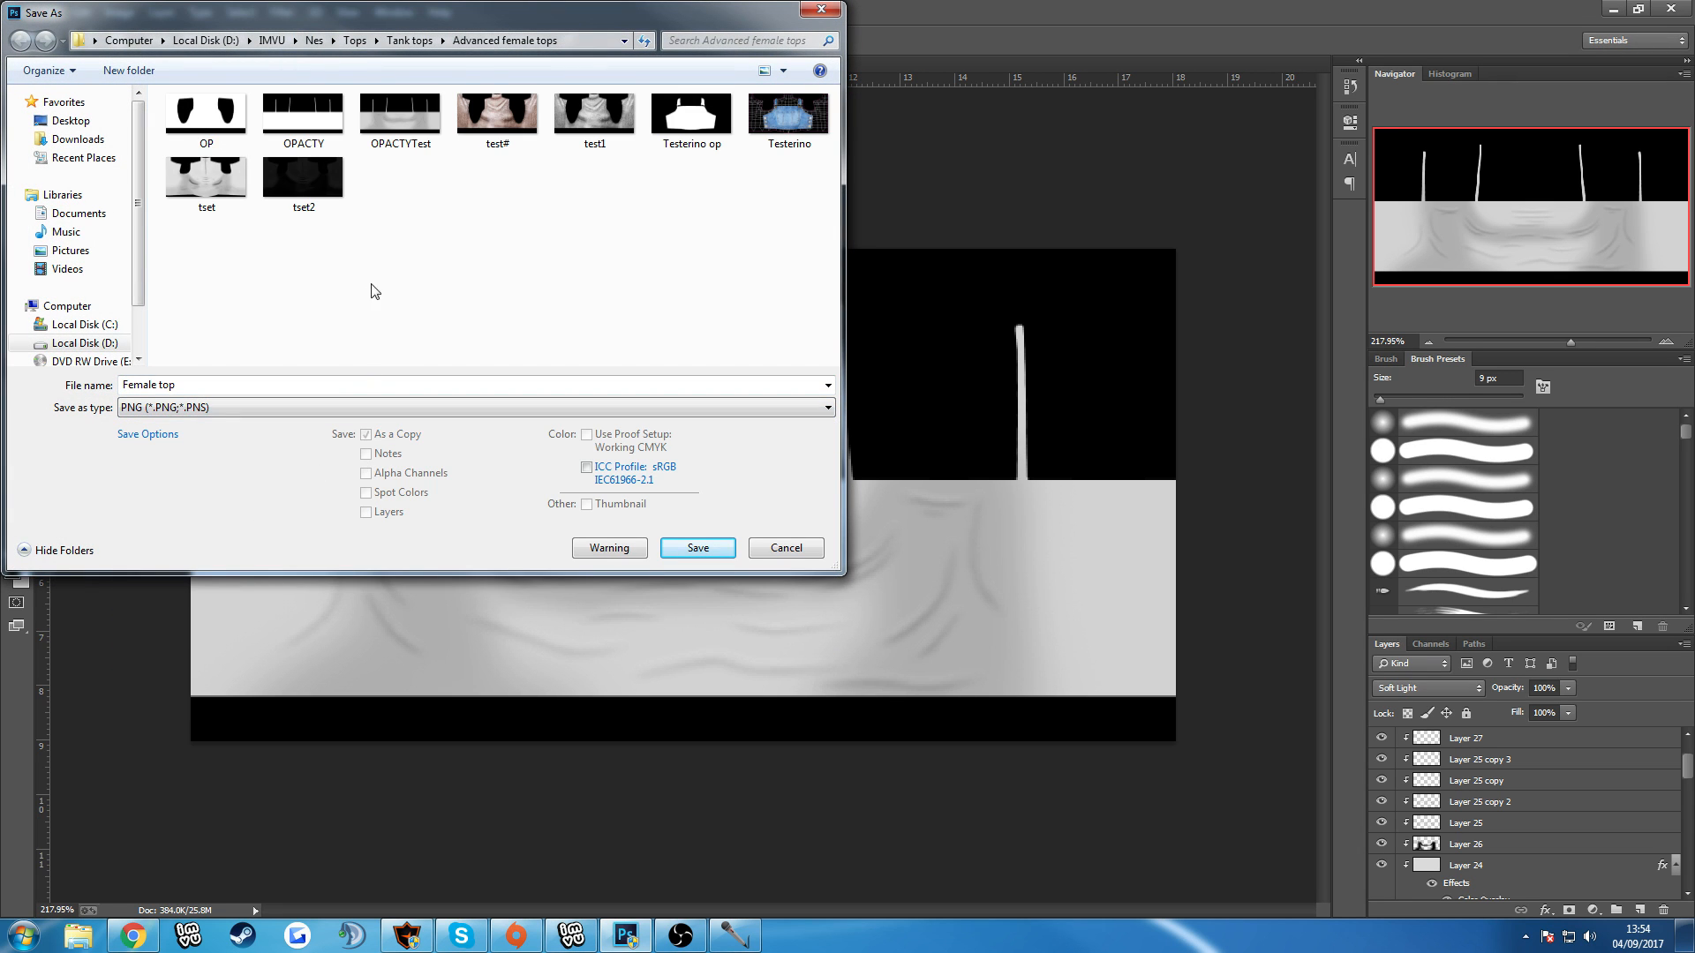
double_click(401, 124)
left_click(910, 470)
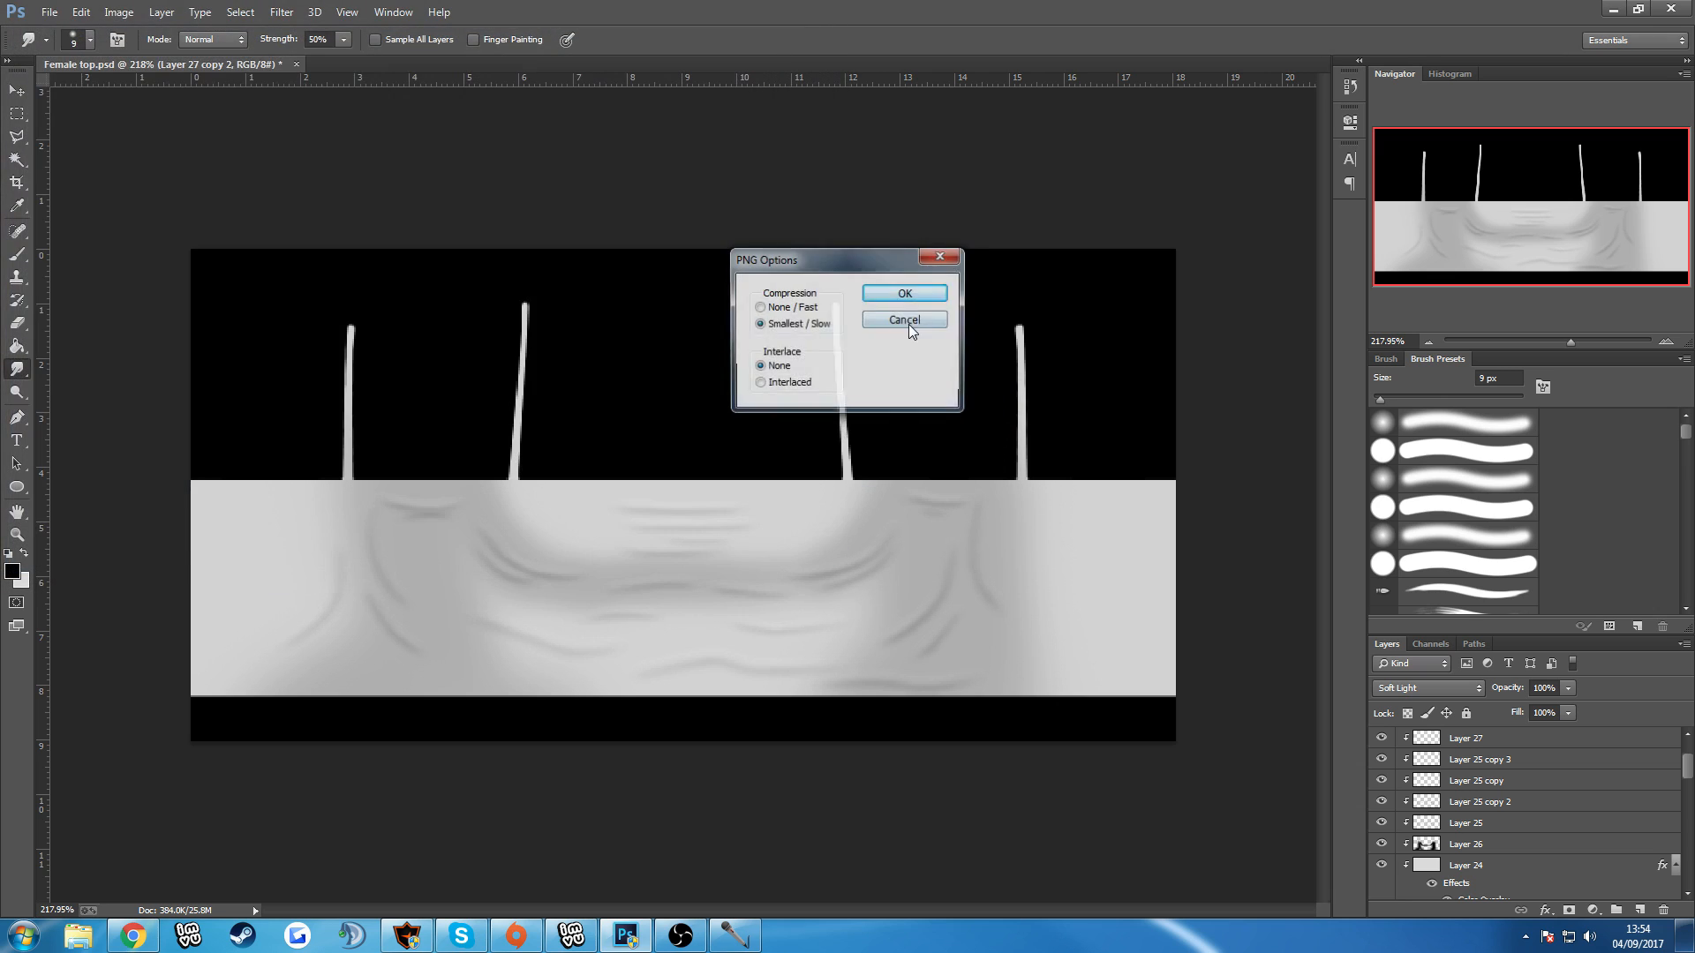
left_click(905, 293)
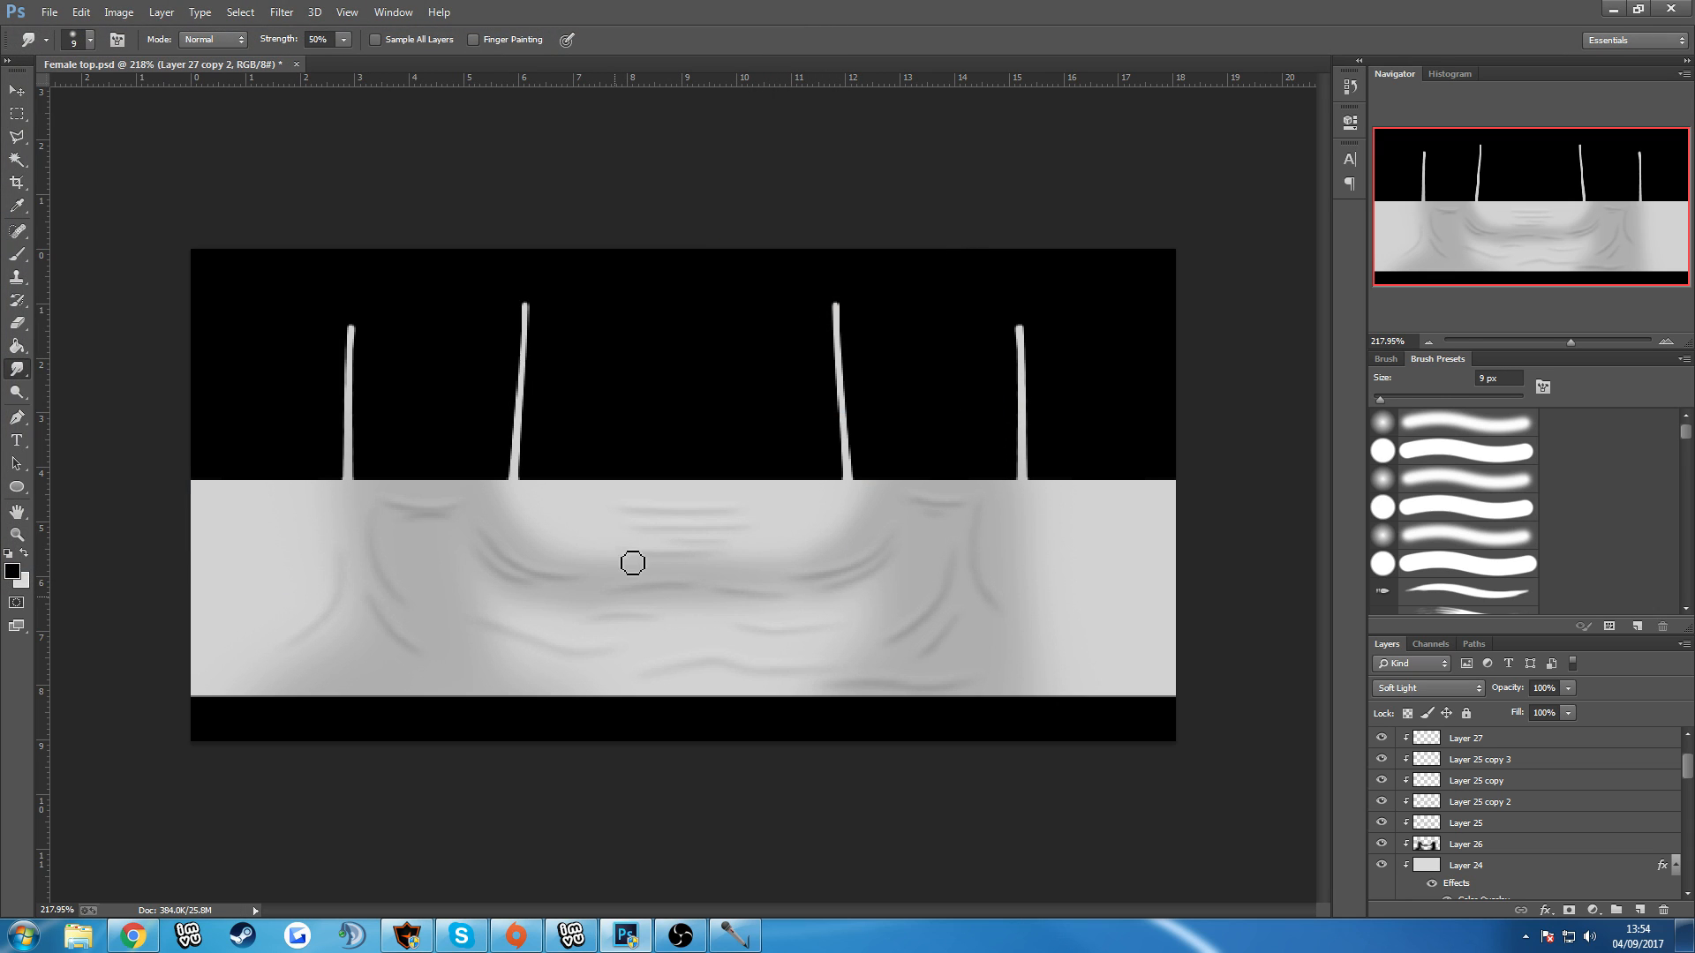
Switch to the IMVU editor, reload OPACTYTest as the material 3 texture, apply the changes and examine the waist creases on the avatar.
left_click(571, 936)
left_click(1404, 399)
double_click(496, 176)
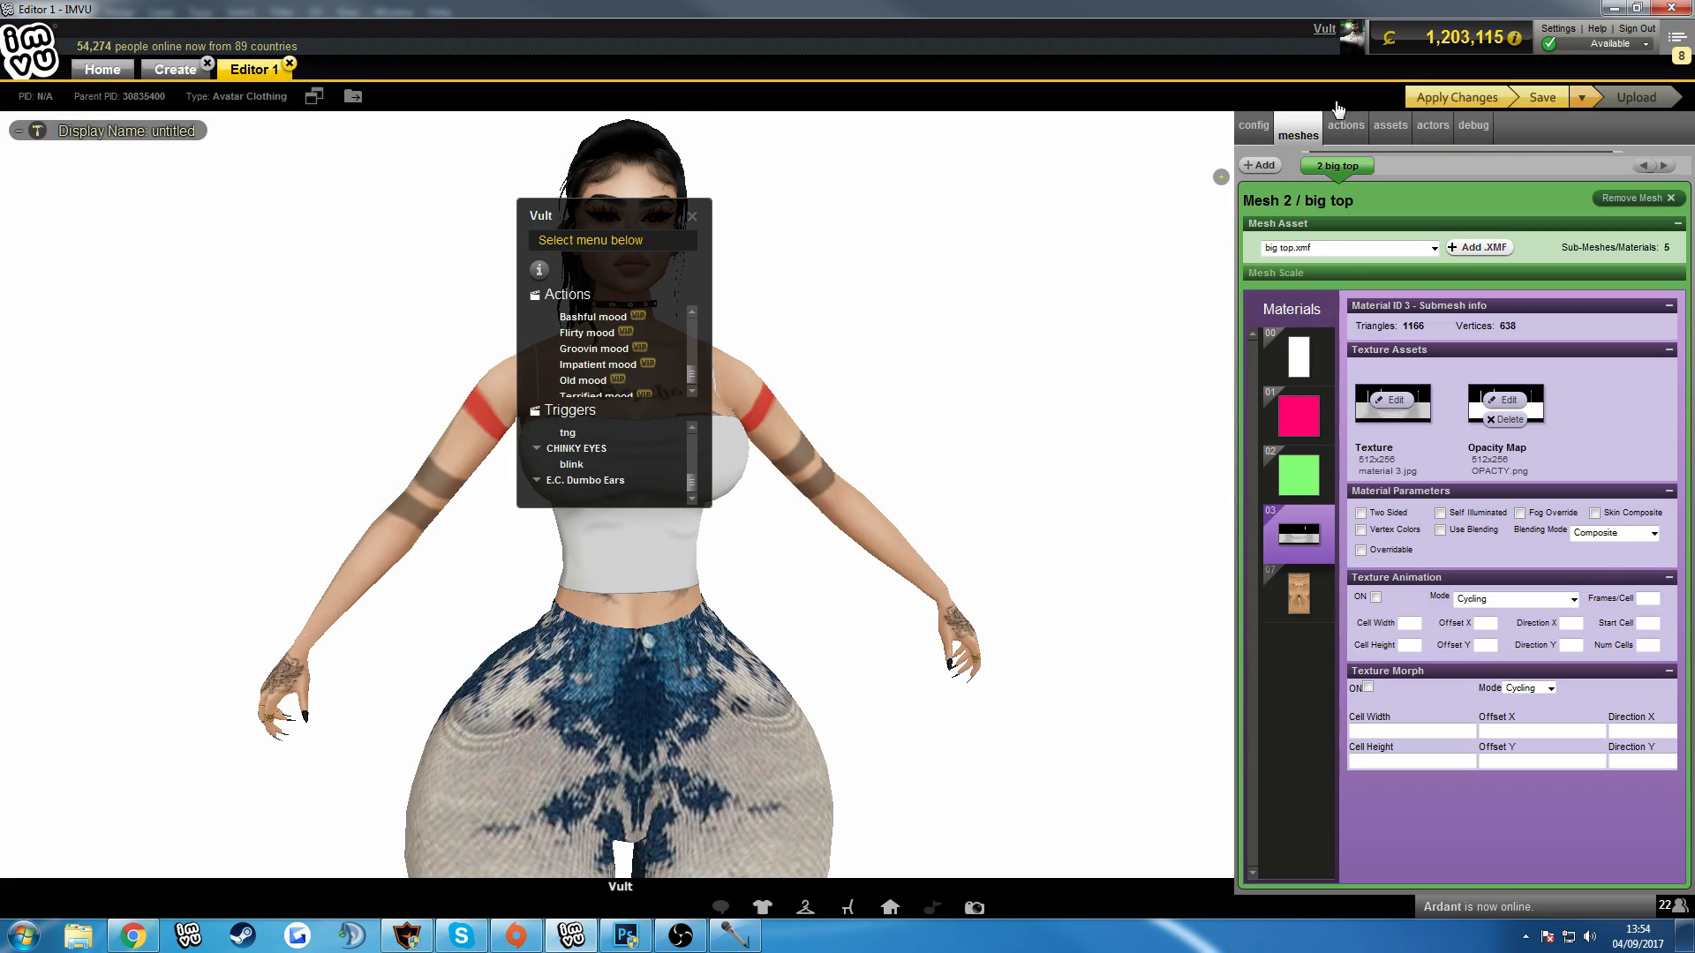
left_click(1440, 99)
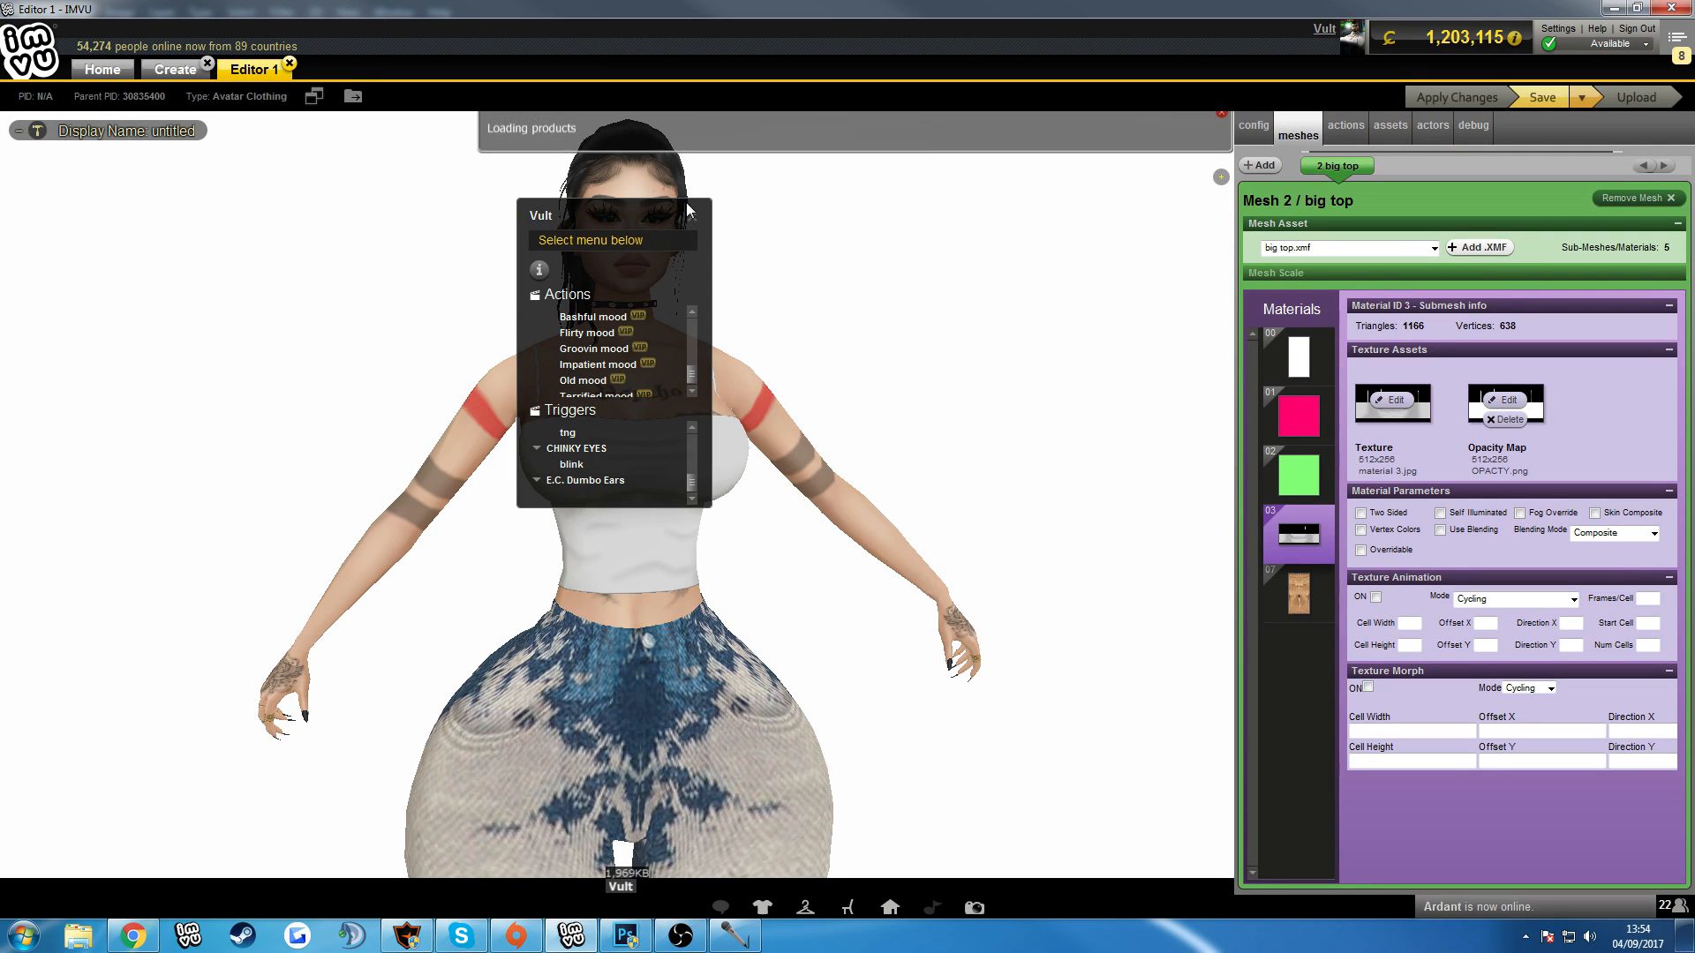
left_click(693, 216)
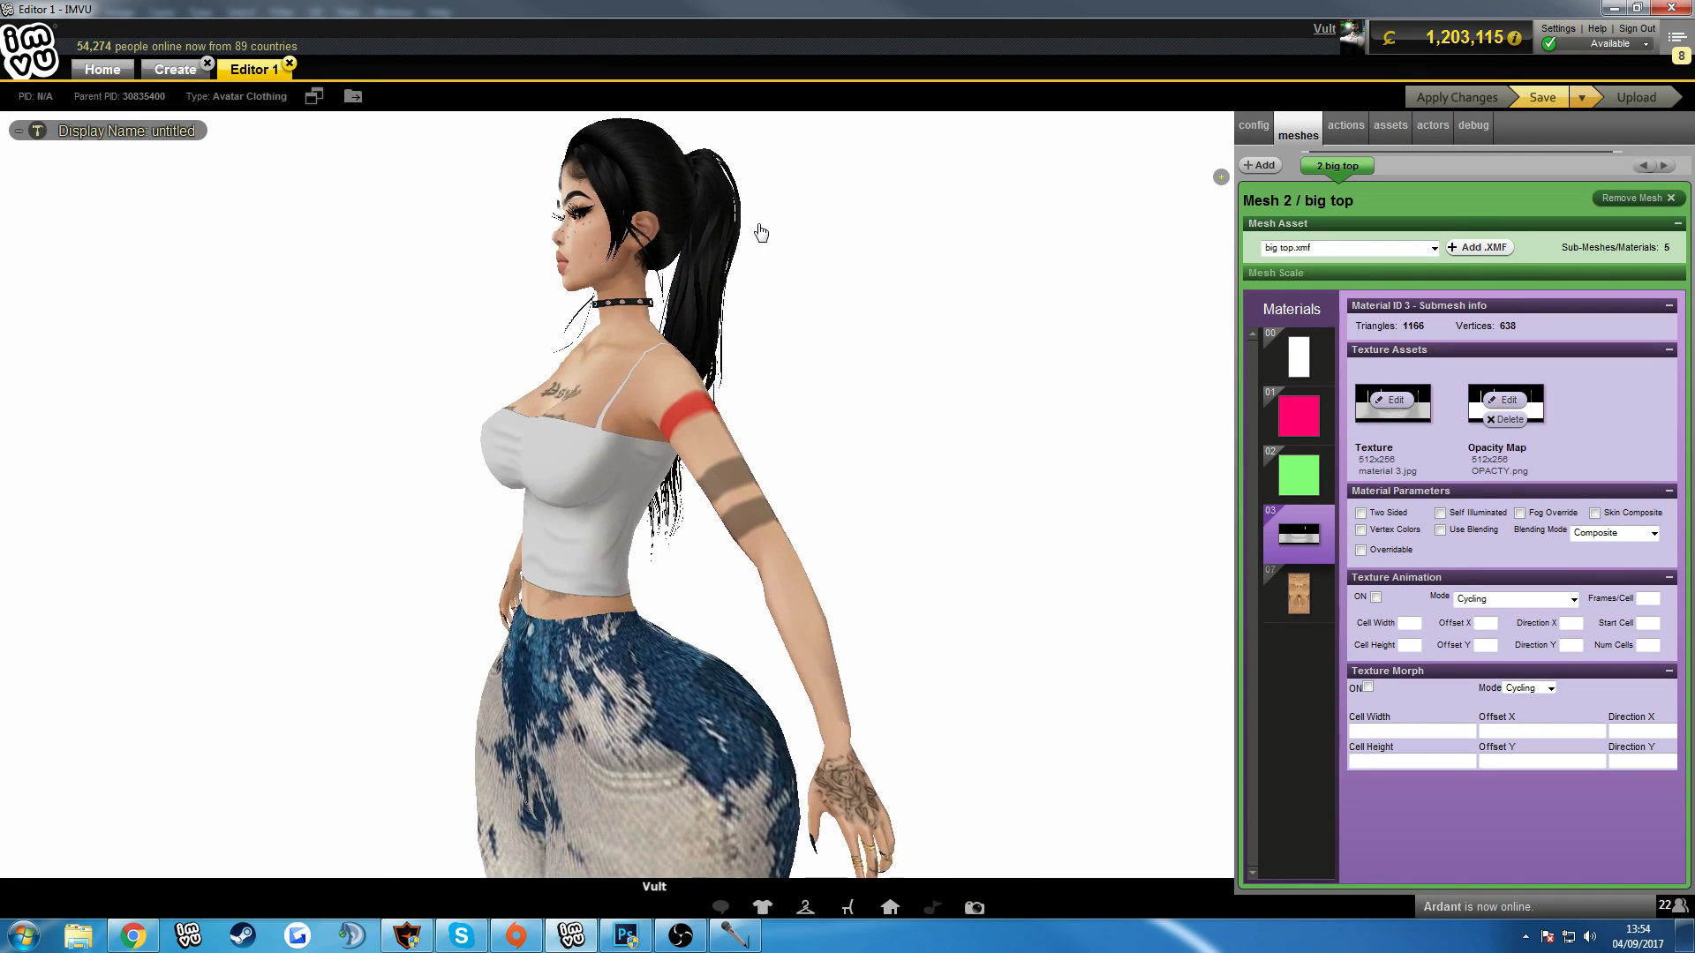
scroll(861, 239, "down", 5)
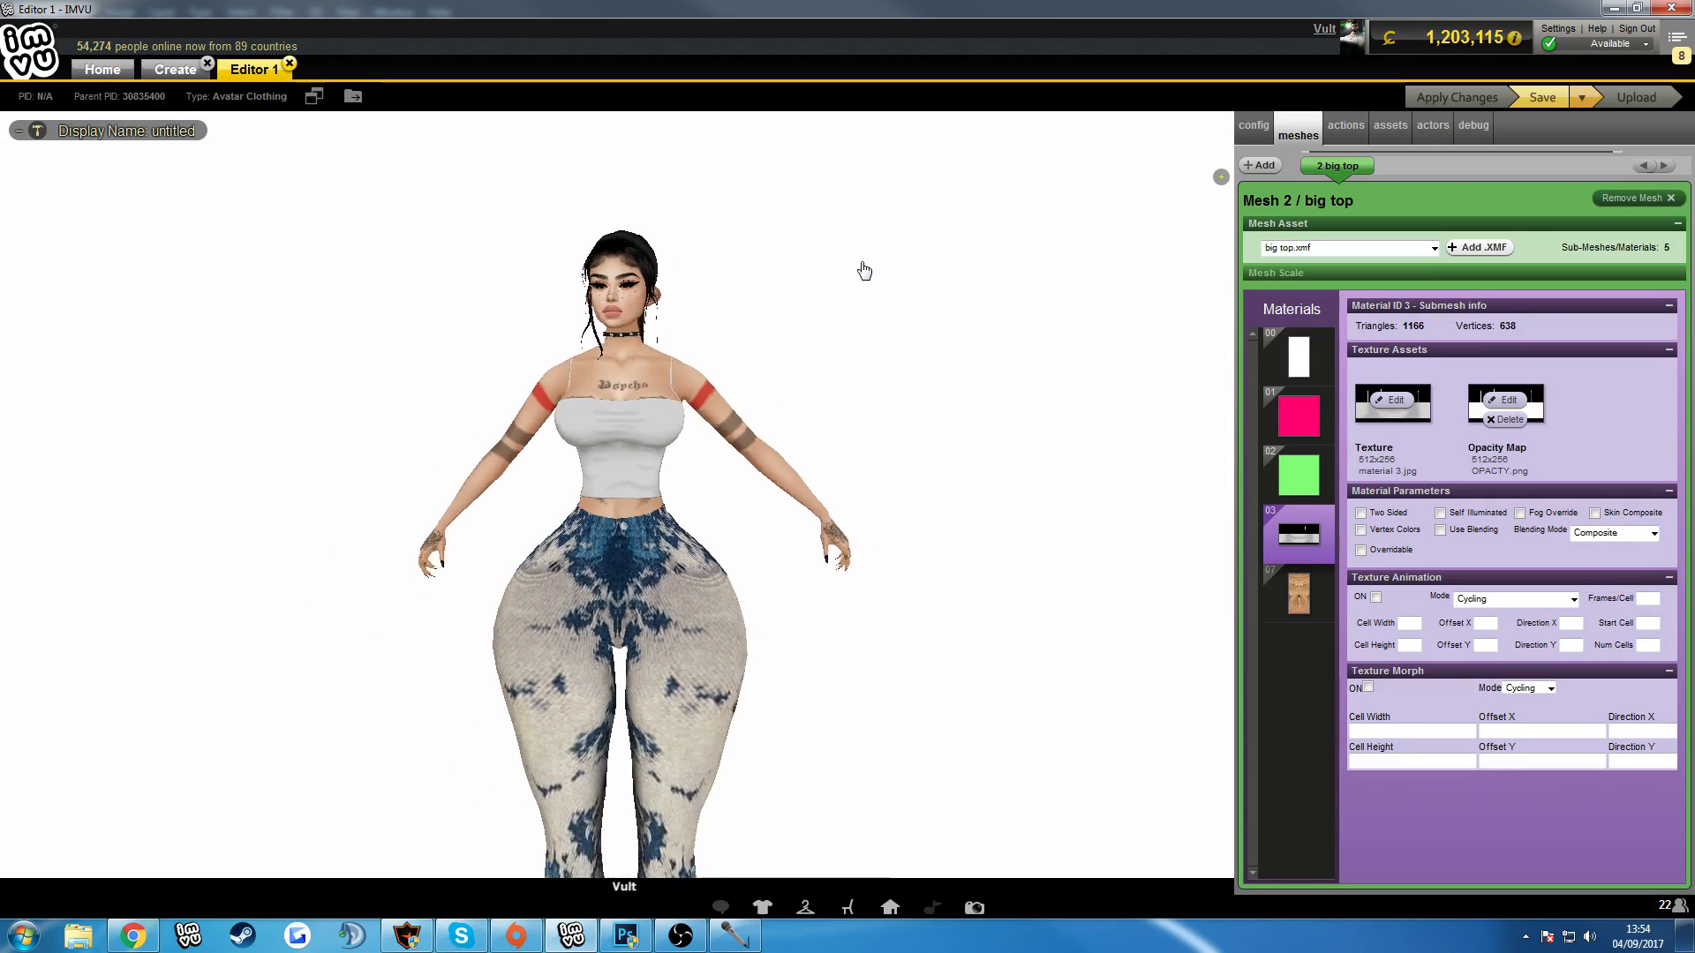
scroll(860, 269, "up", 3)
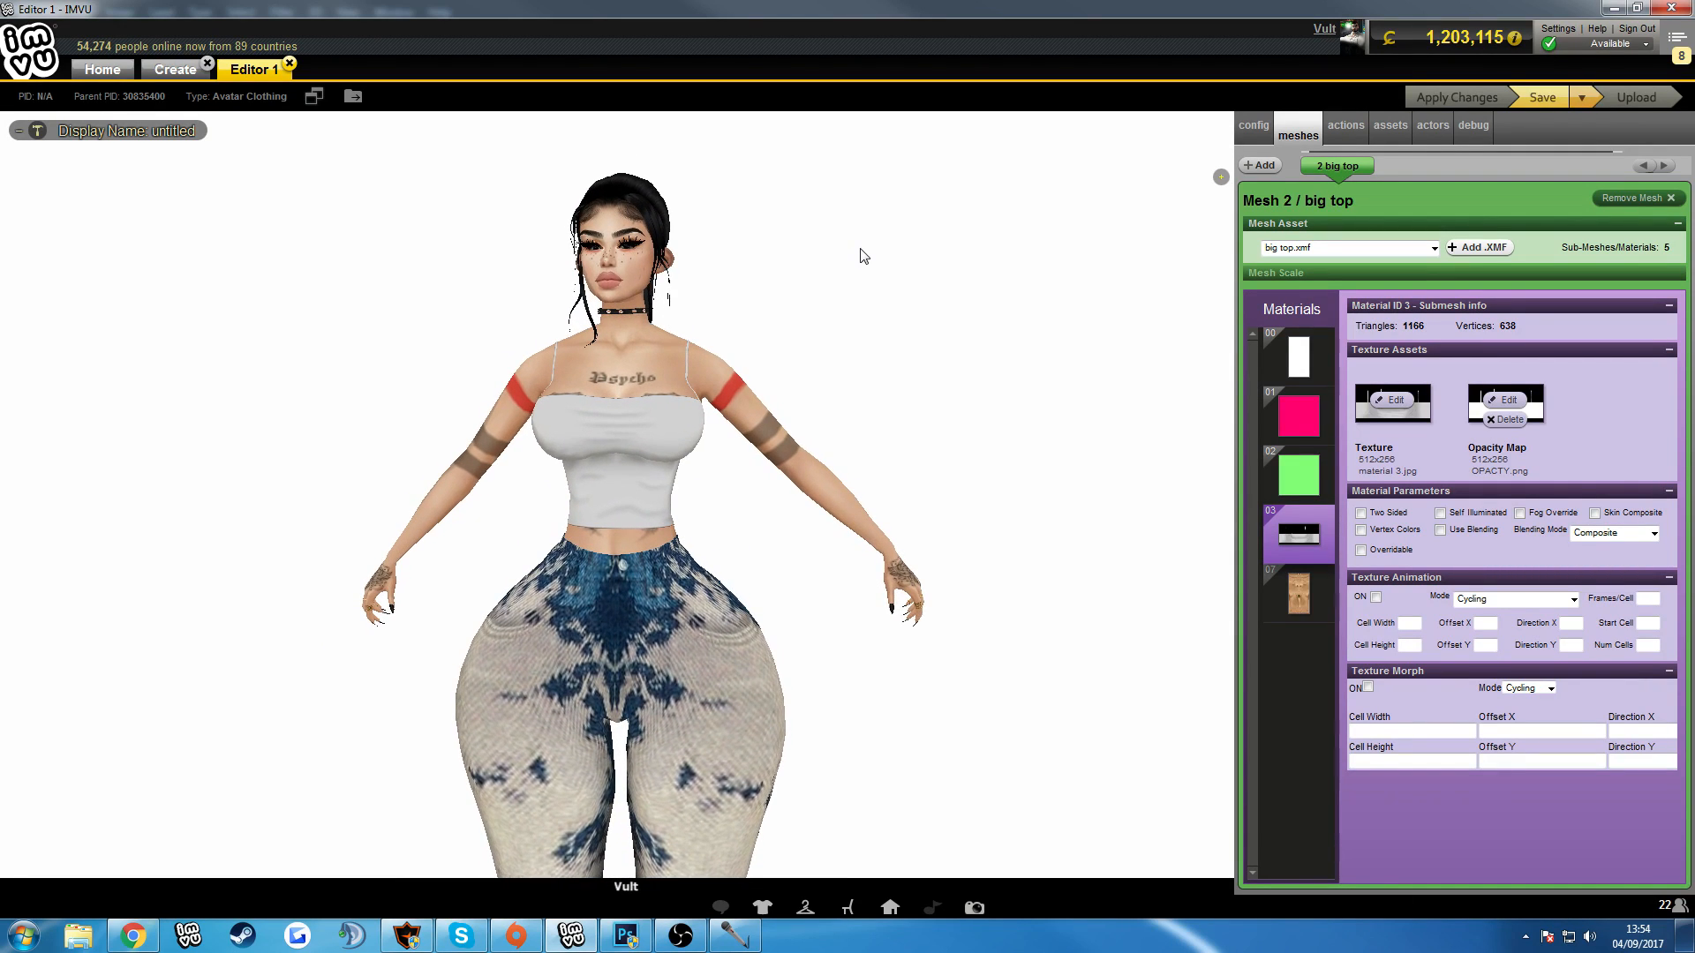
scroll(863, 254, "up", 1)
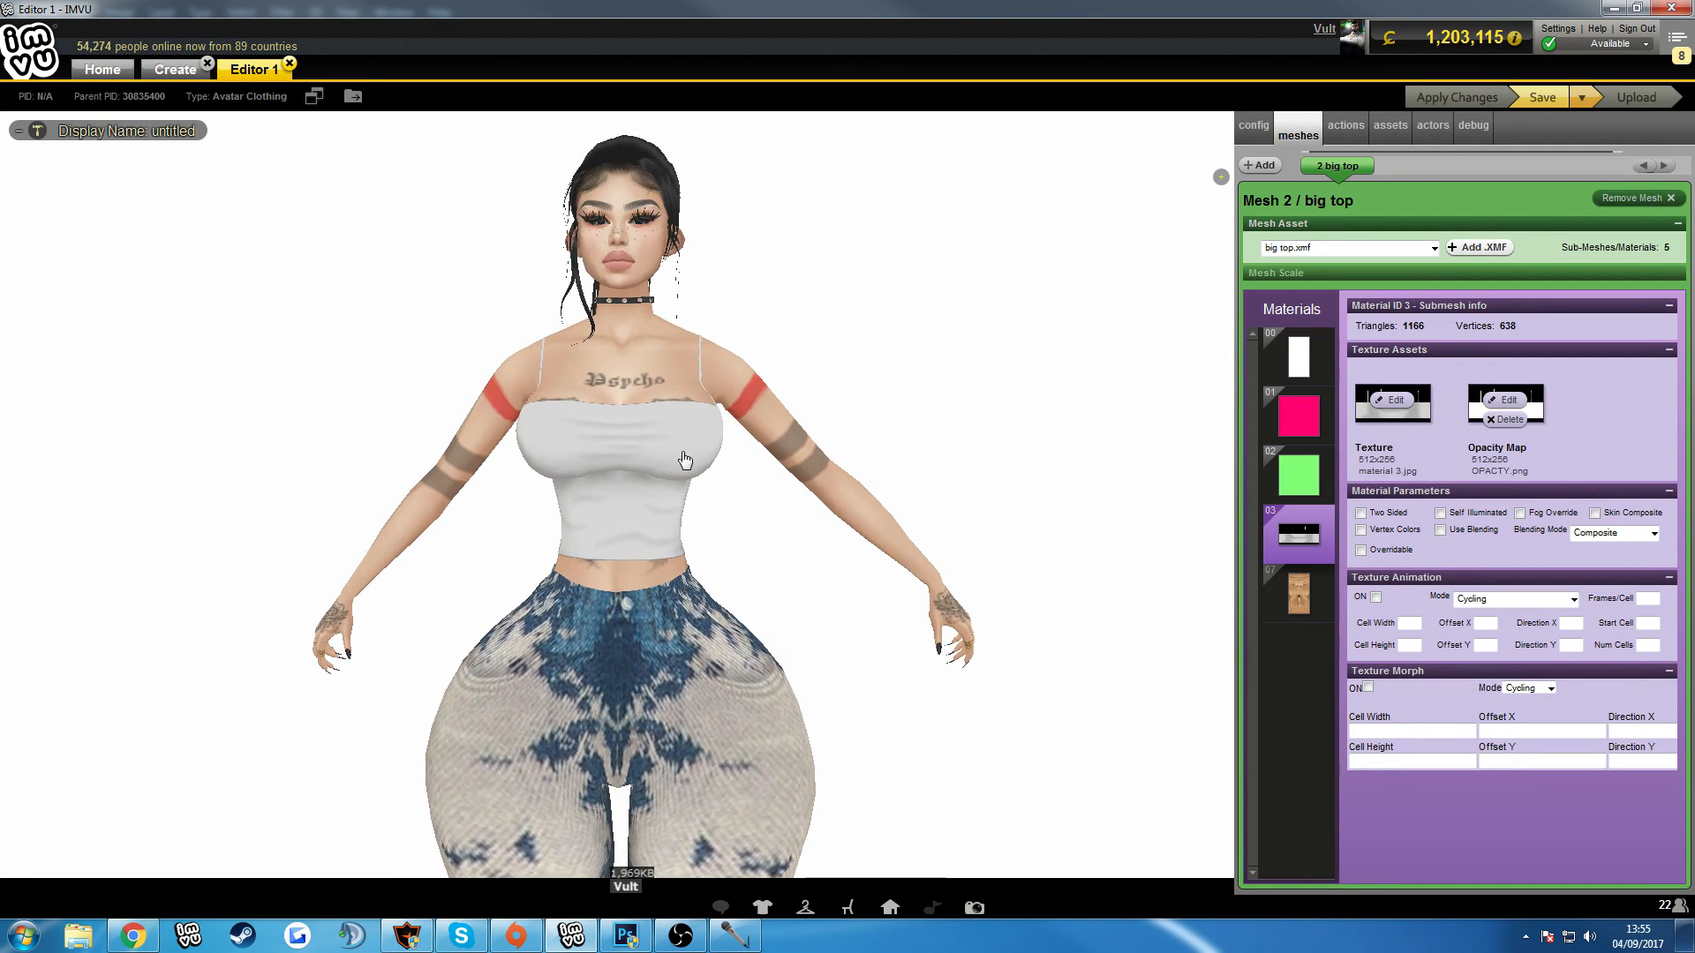
mouse_move(869, 513)
left_mouse_down()
mouse_move(1266, 528)
mouse_move(998, 526)
mouse_move(871, 497)
left_mouse_up()
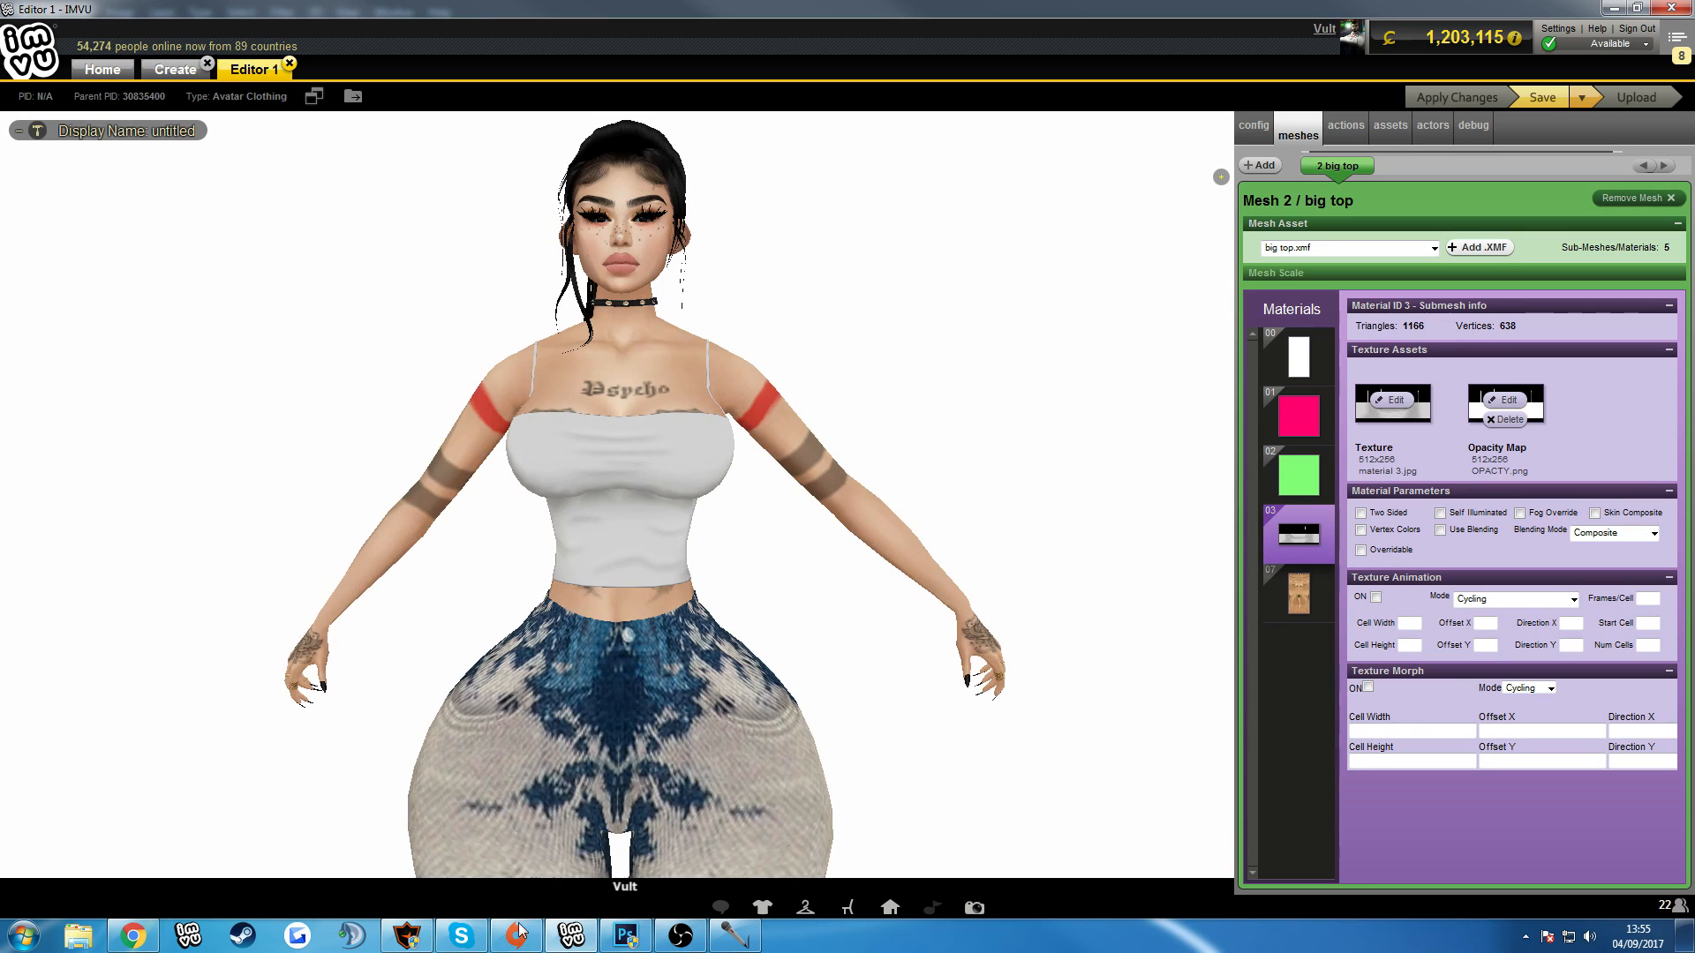
Return to Photoshop and select Layer 24, the base fabric layer with the Color Overlay effect.
left_click(652, 940)
scroll(874, 807, "up", 1)
scroll(1222, 798, "down", 3)
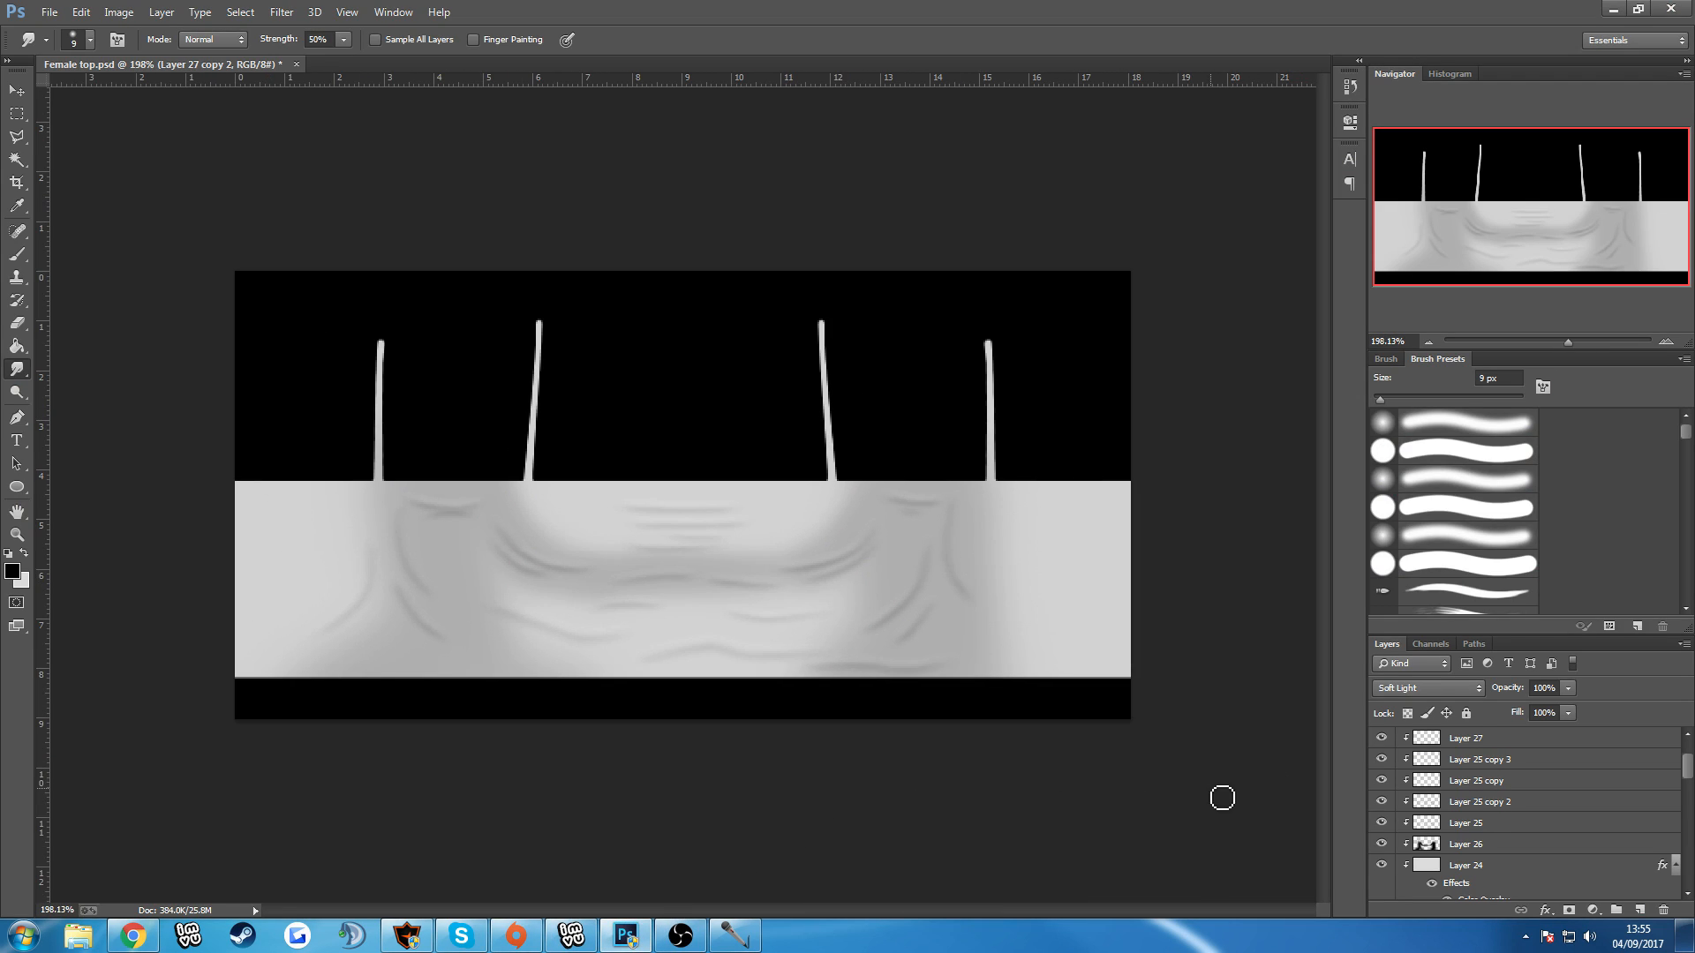
scroll(1502, 808, "down", 1)
left_click(1504, 847)
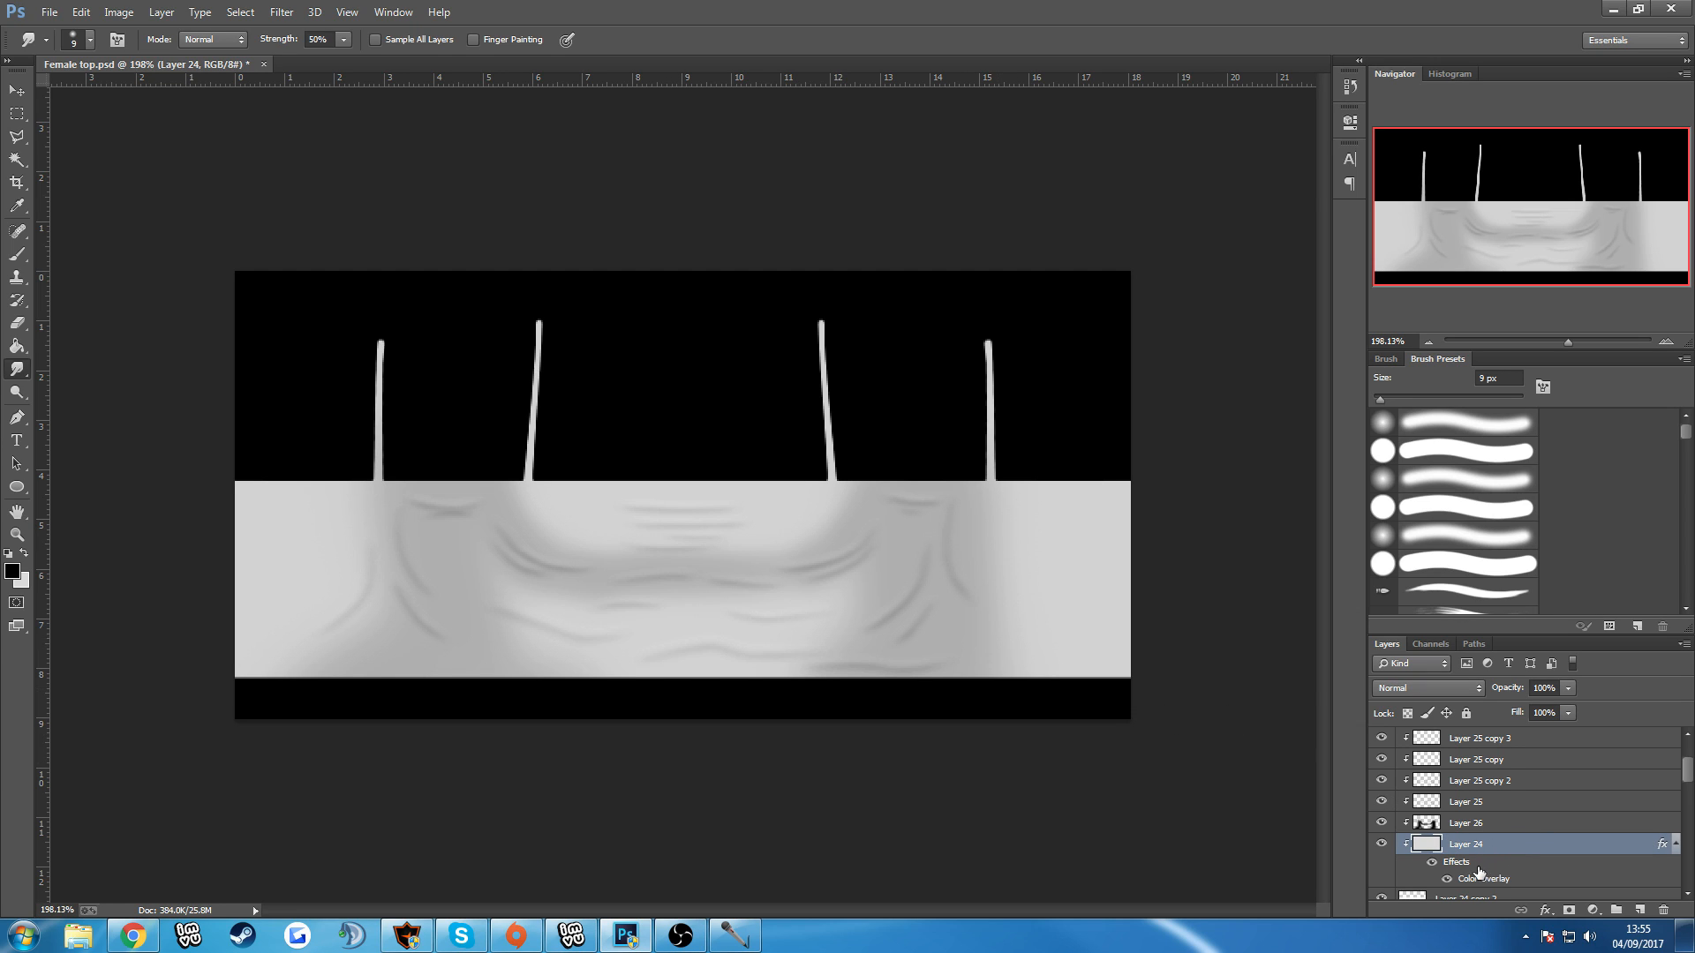
scroll(1474, 857, "down", 1)
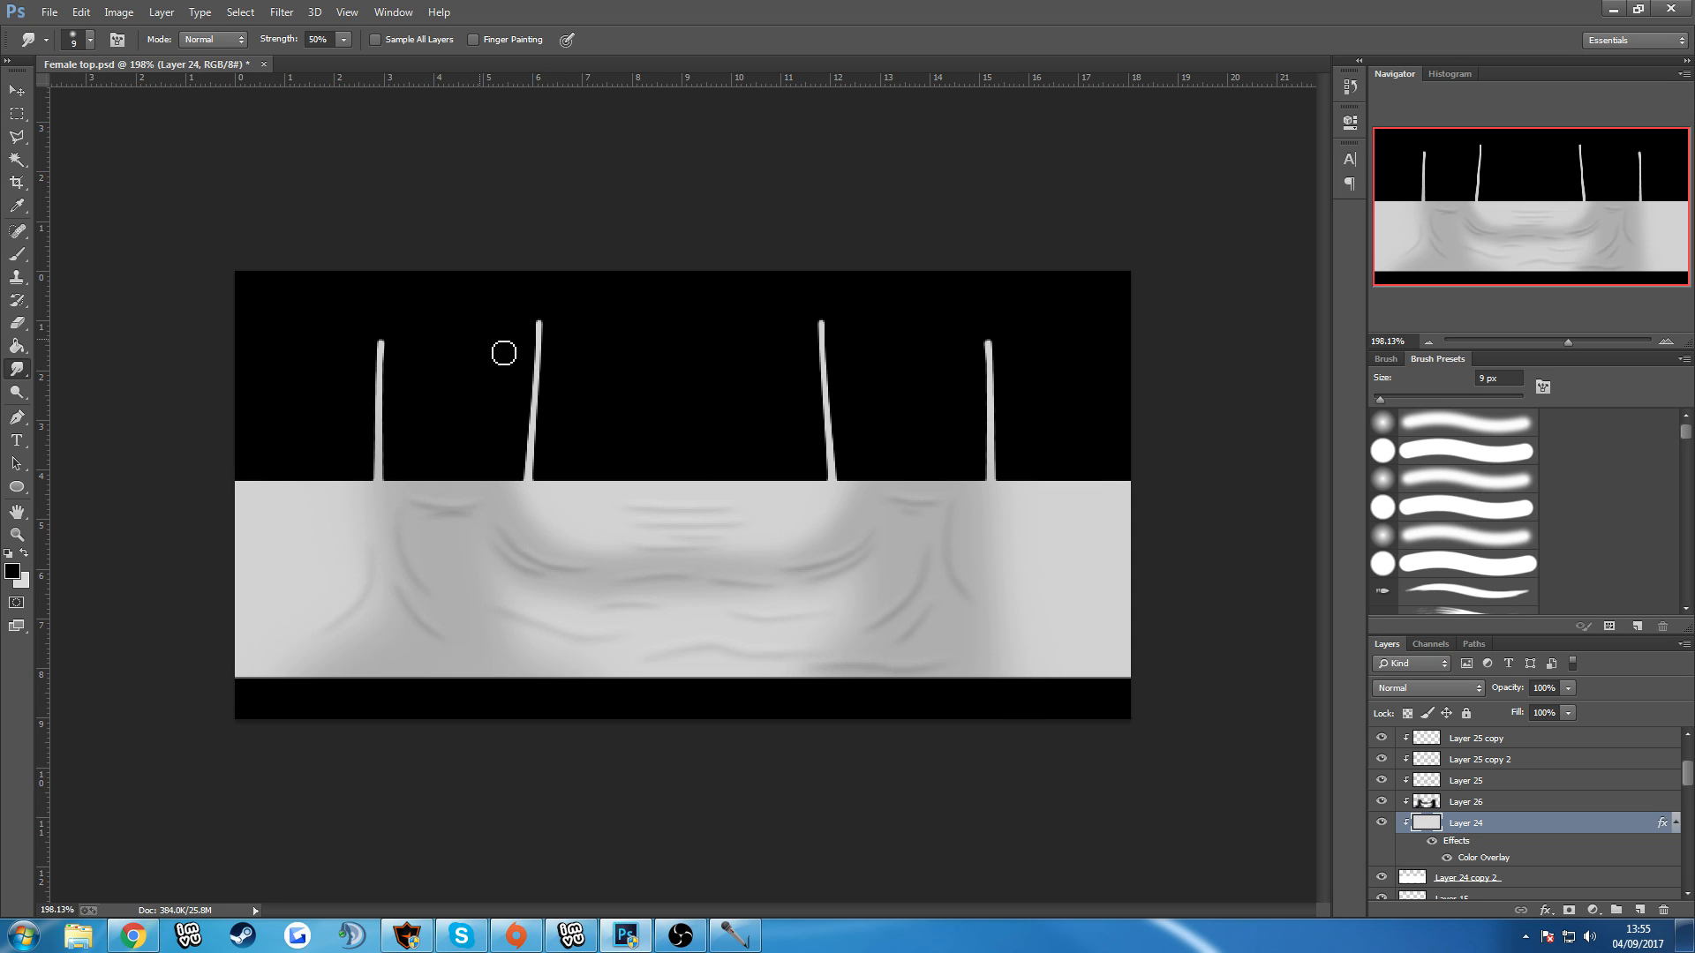
left_click(256, 11)
mouse_move(294, 240)
left_click(225, 238)
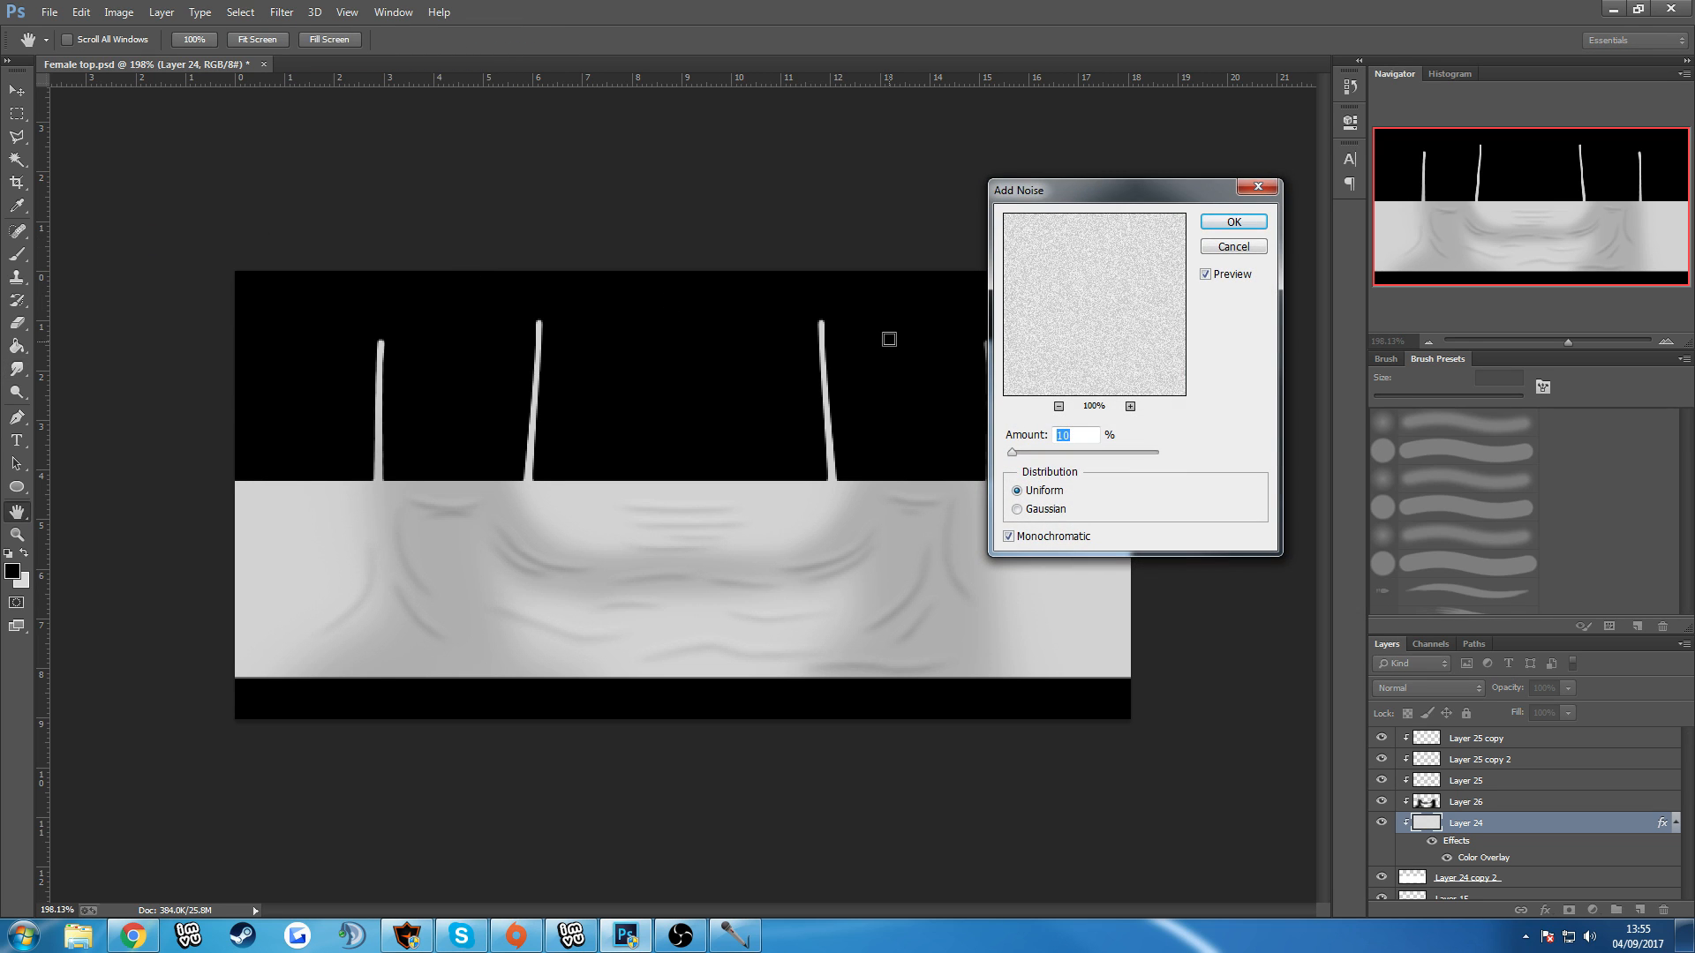
left_click_drag(1025, 457, 1083, 456)
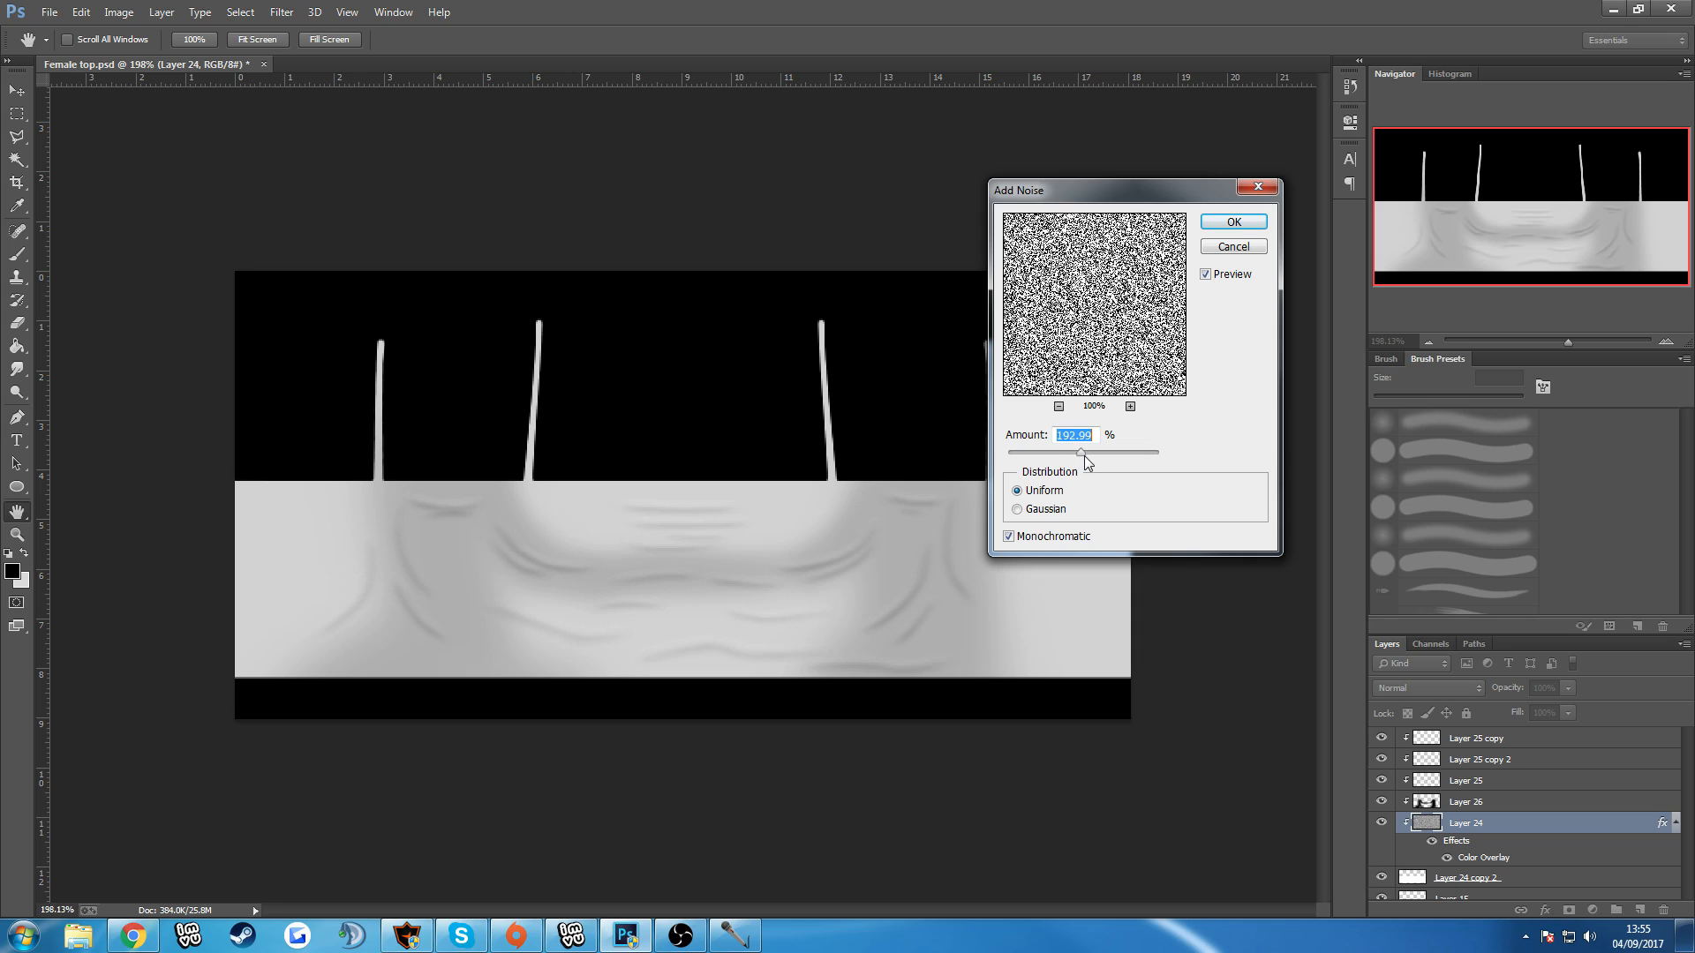
left_click(1233, 247)
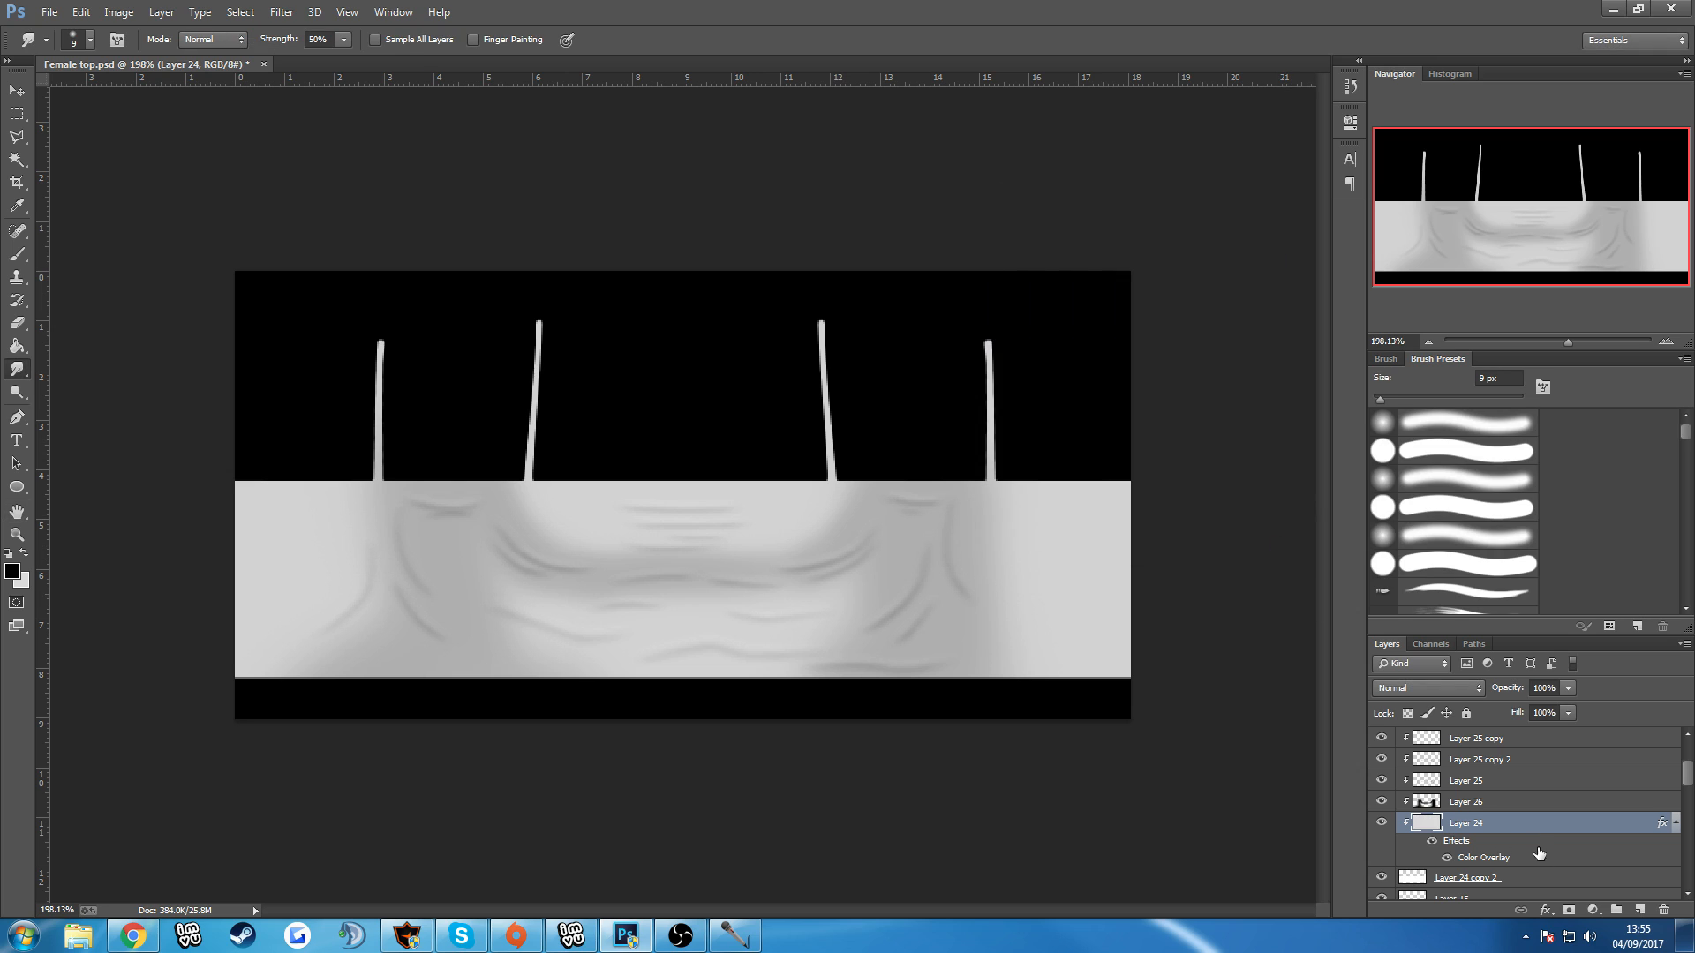
Turn off the Color Overlay on Layer 24 and add very light uniform noise to it with Monochromatic off.
double_click(1517, 827)
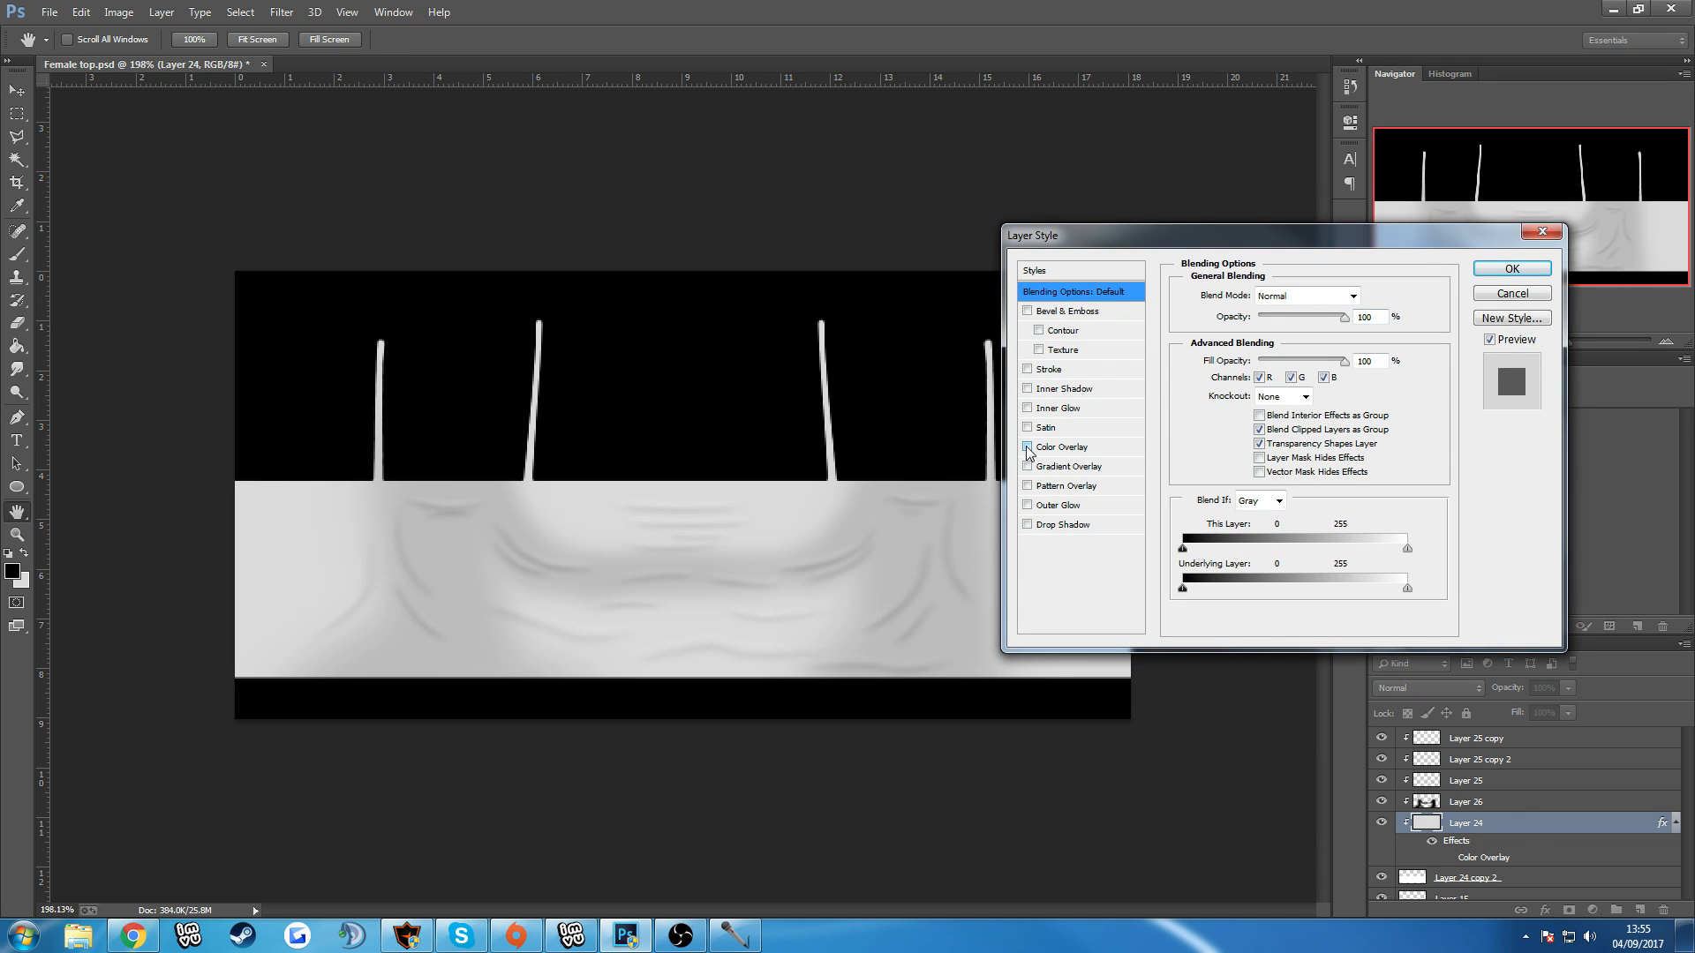
left_click(1511, 268)
left_click(281, 13)
mouse_move(296, 240)
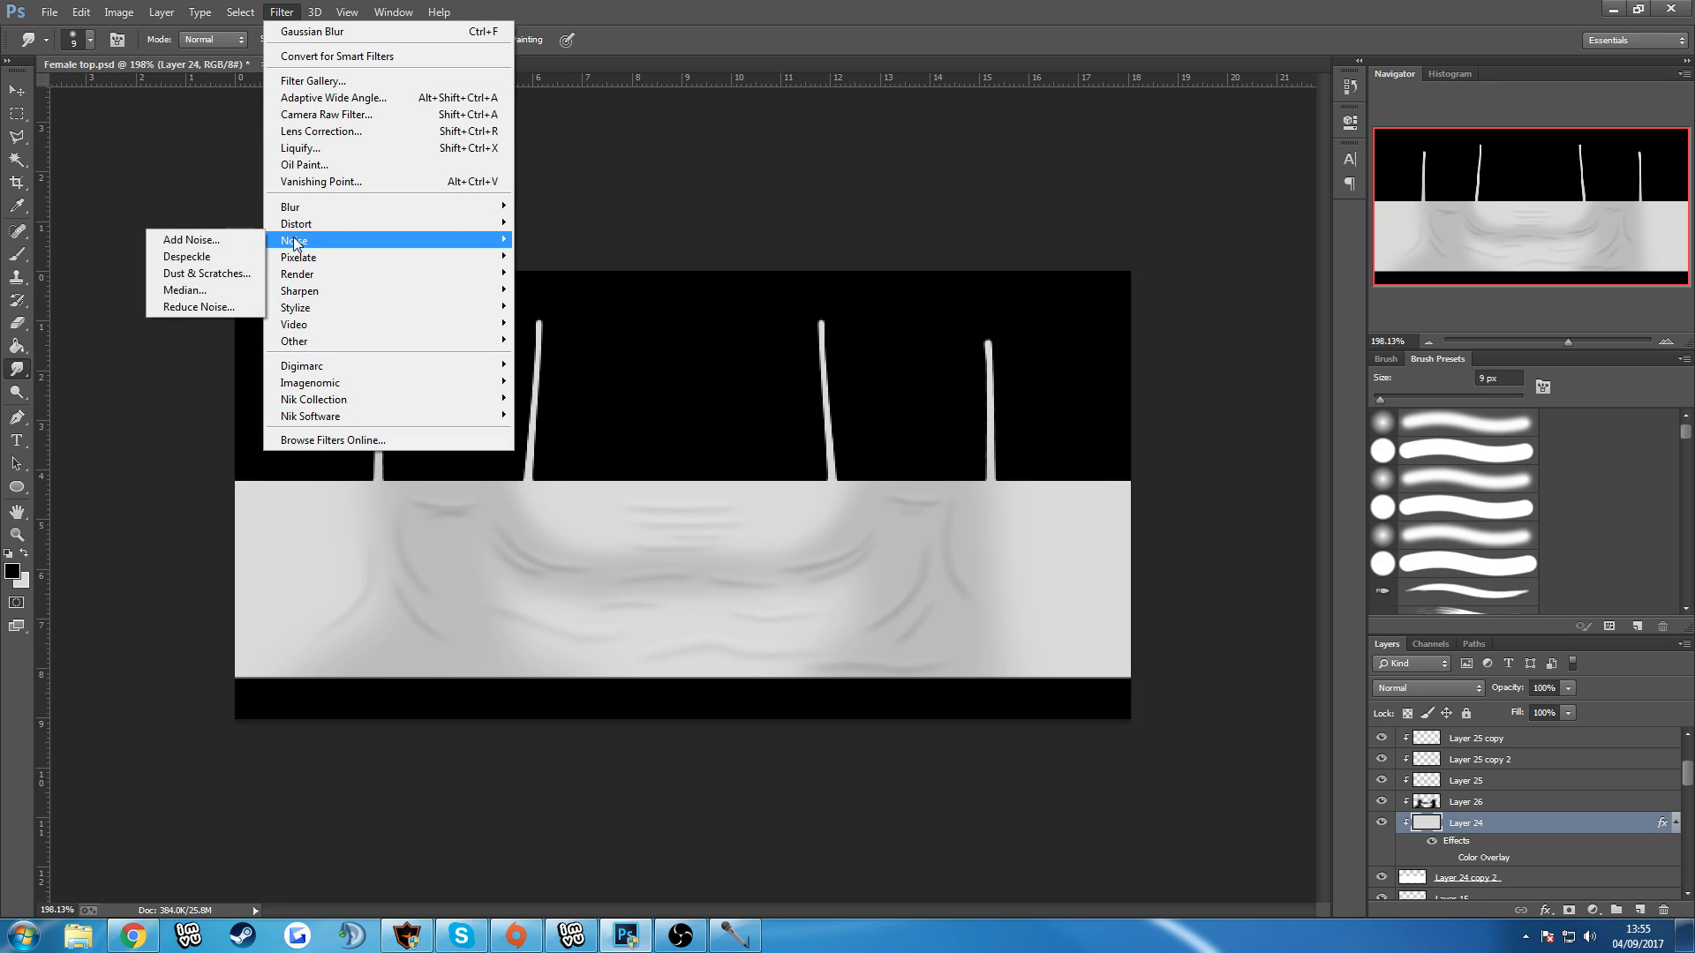
left_click(222, 246)
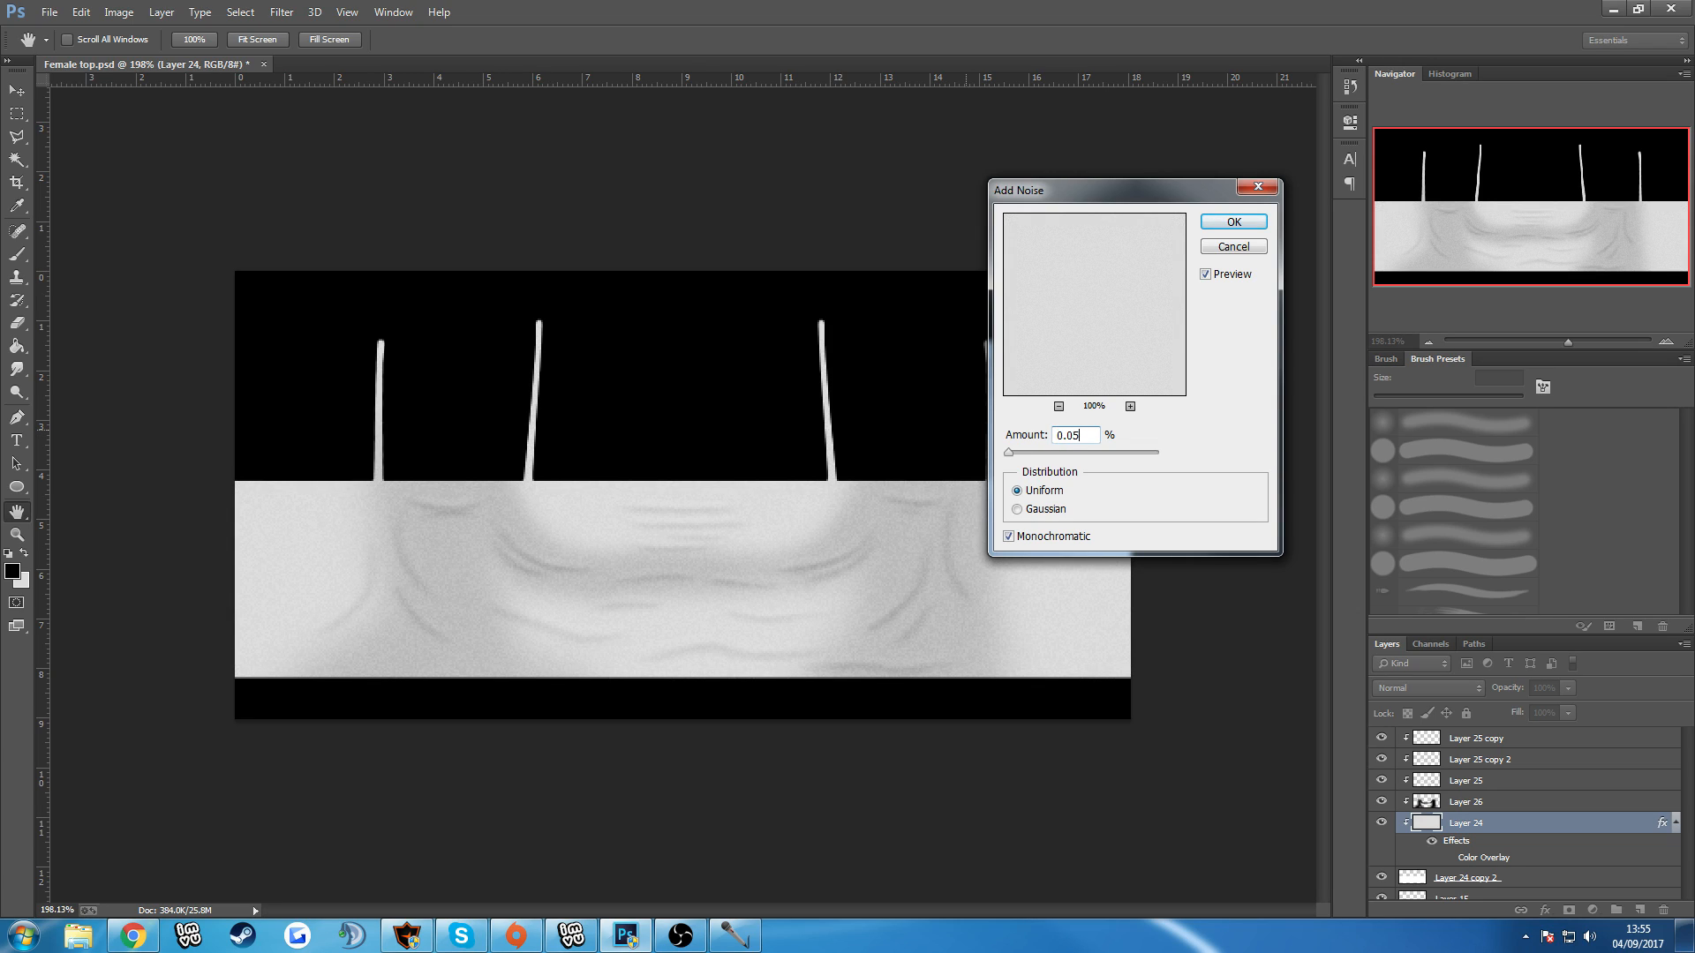
key("Return")
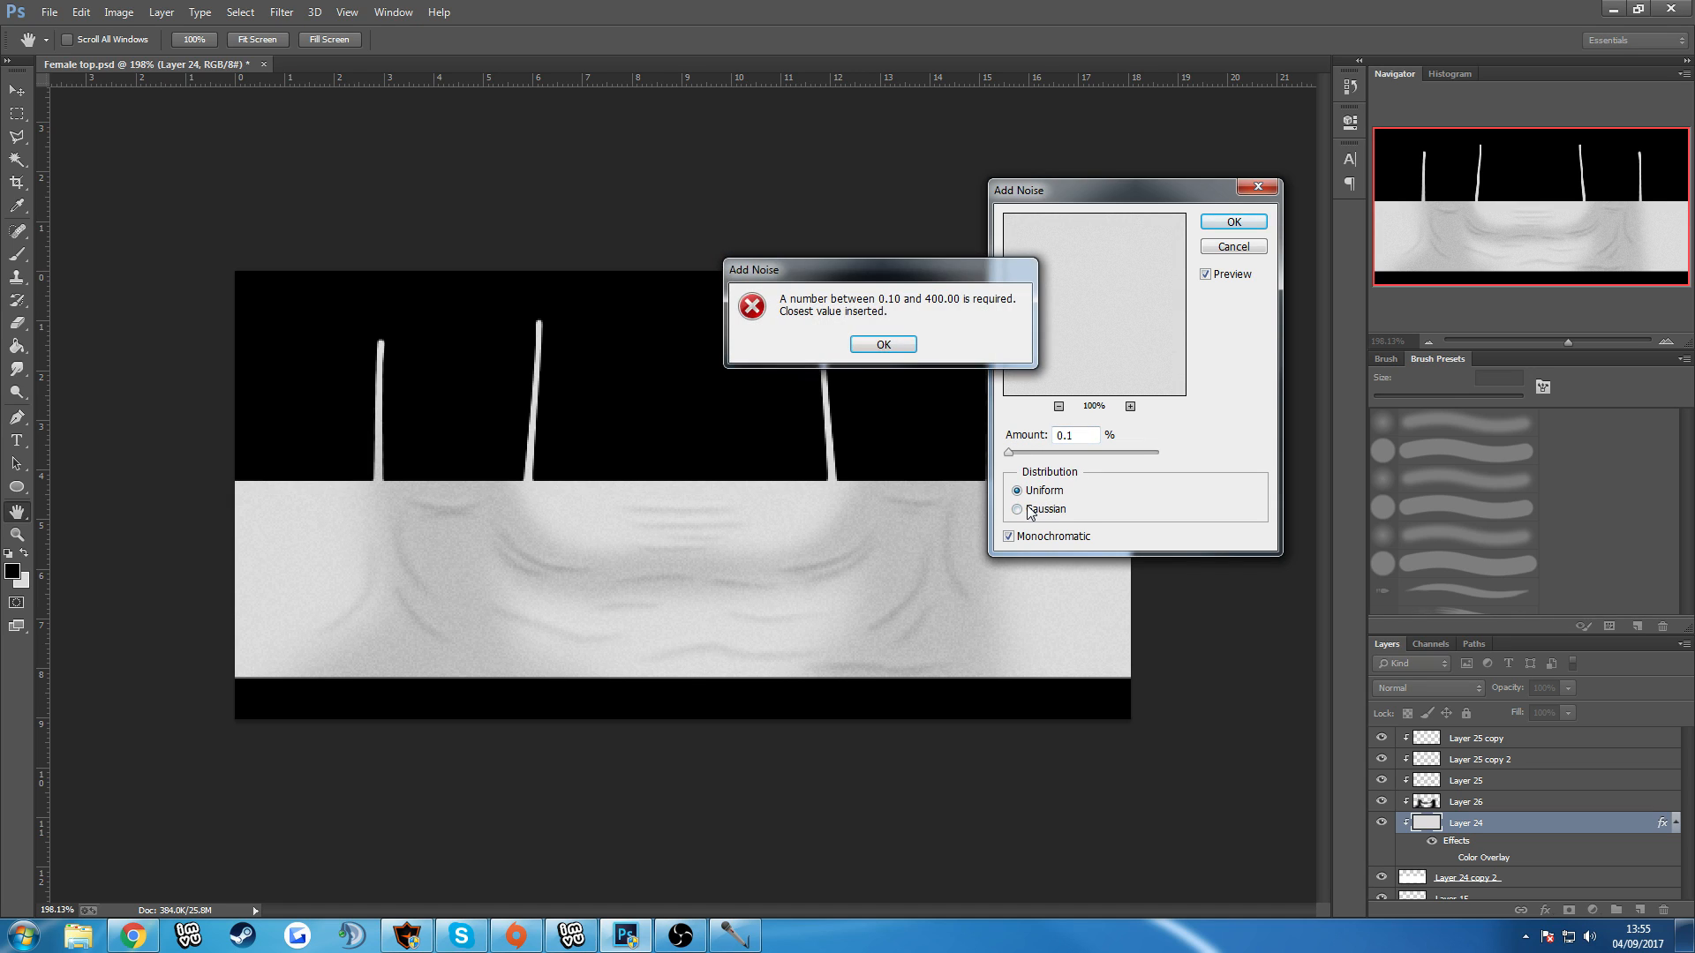
left_click(887, 349)
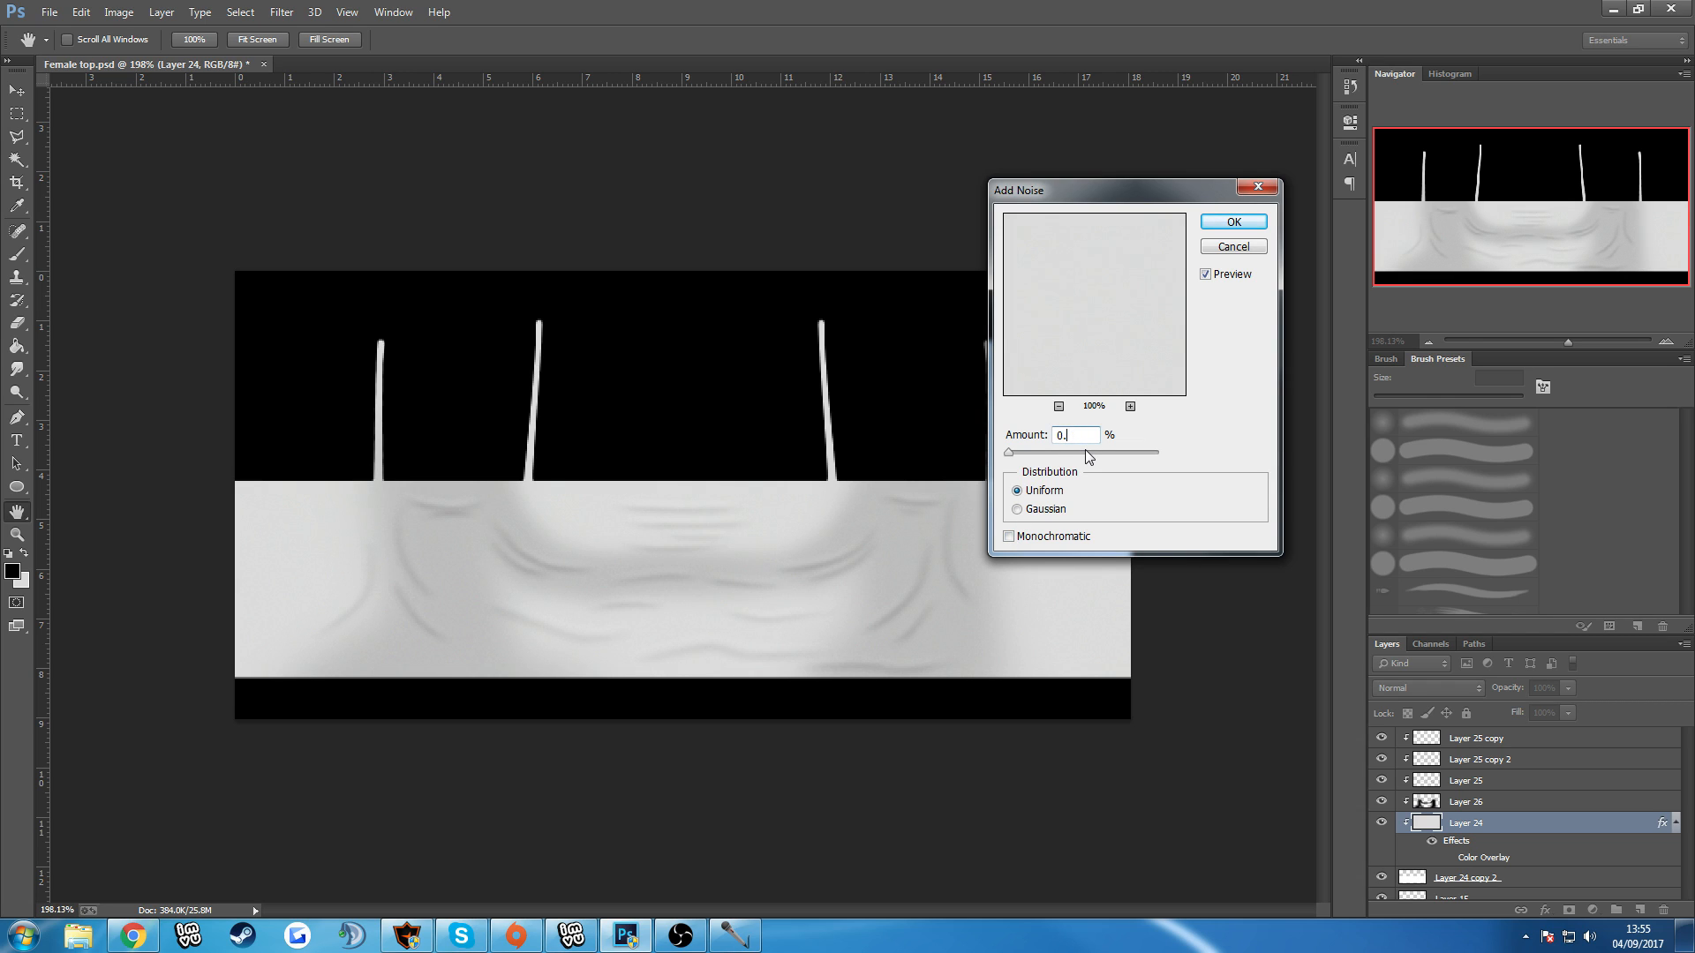
key("Return")
key("Return")
left_click(1085, 436)
key("Escape")
key("r")
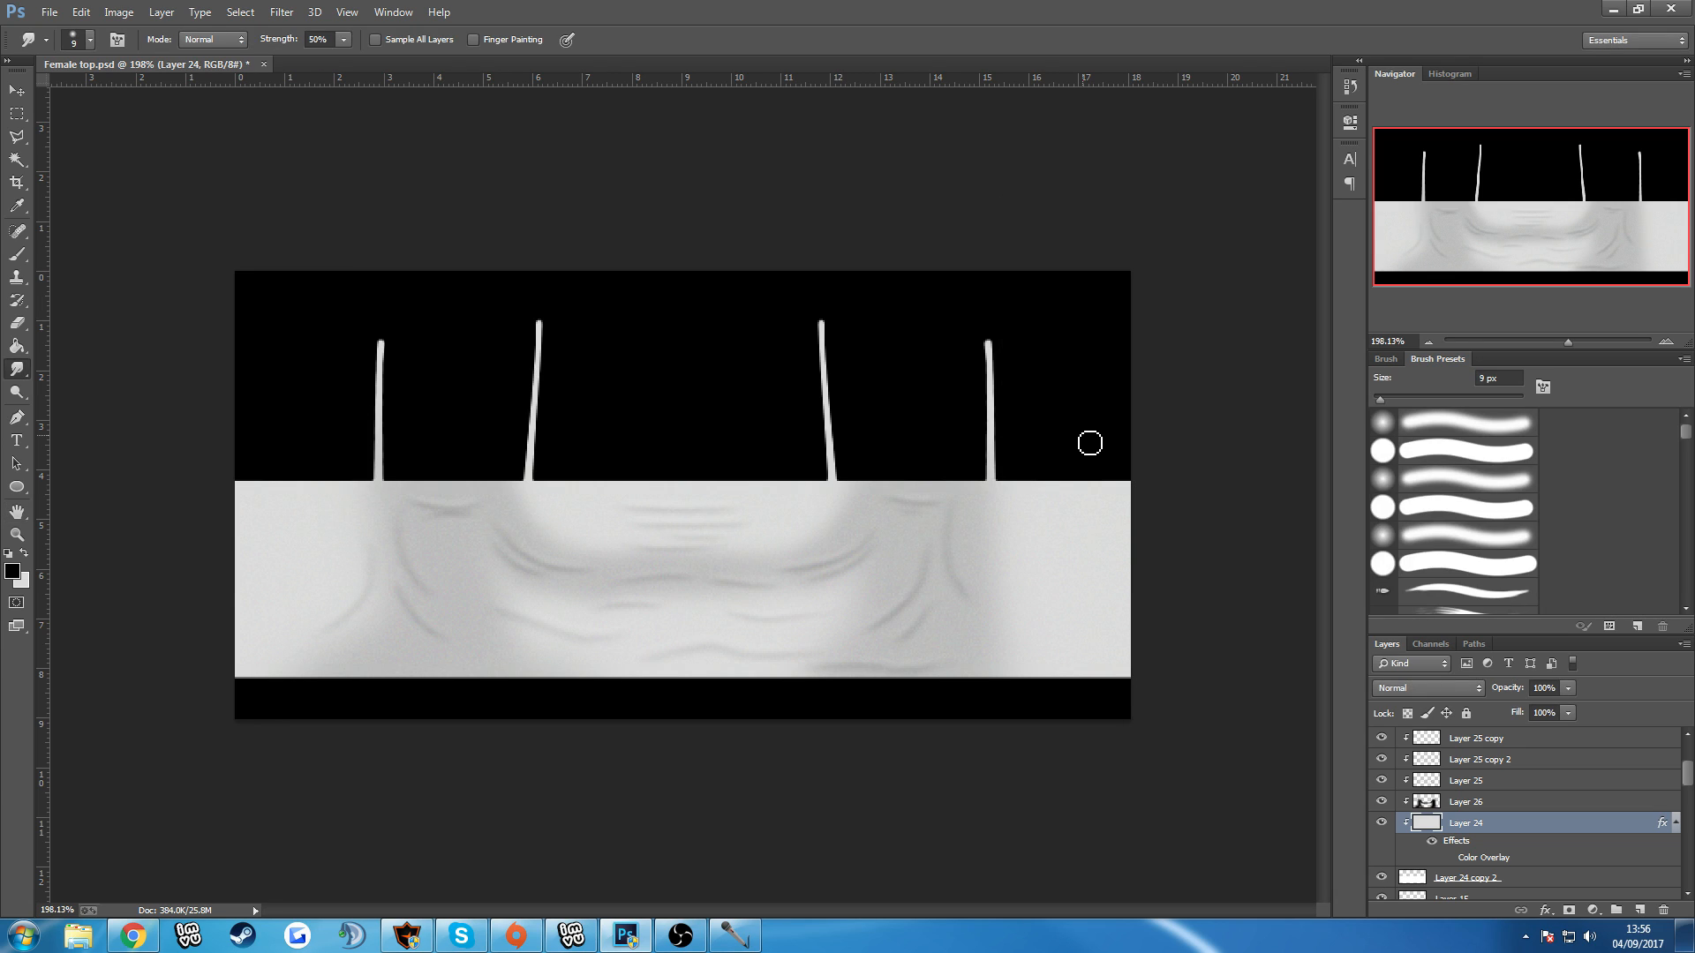
Save the texture with the lightly noised base fabric as a PNG, replacing OPACTYTest in the Advanced female tops folder.
scroll(983, 438, "down", 2)
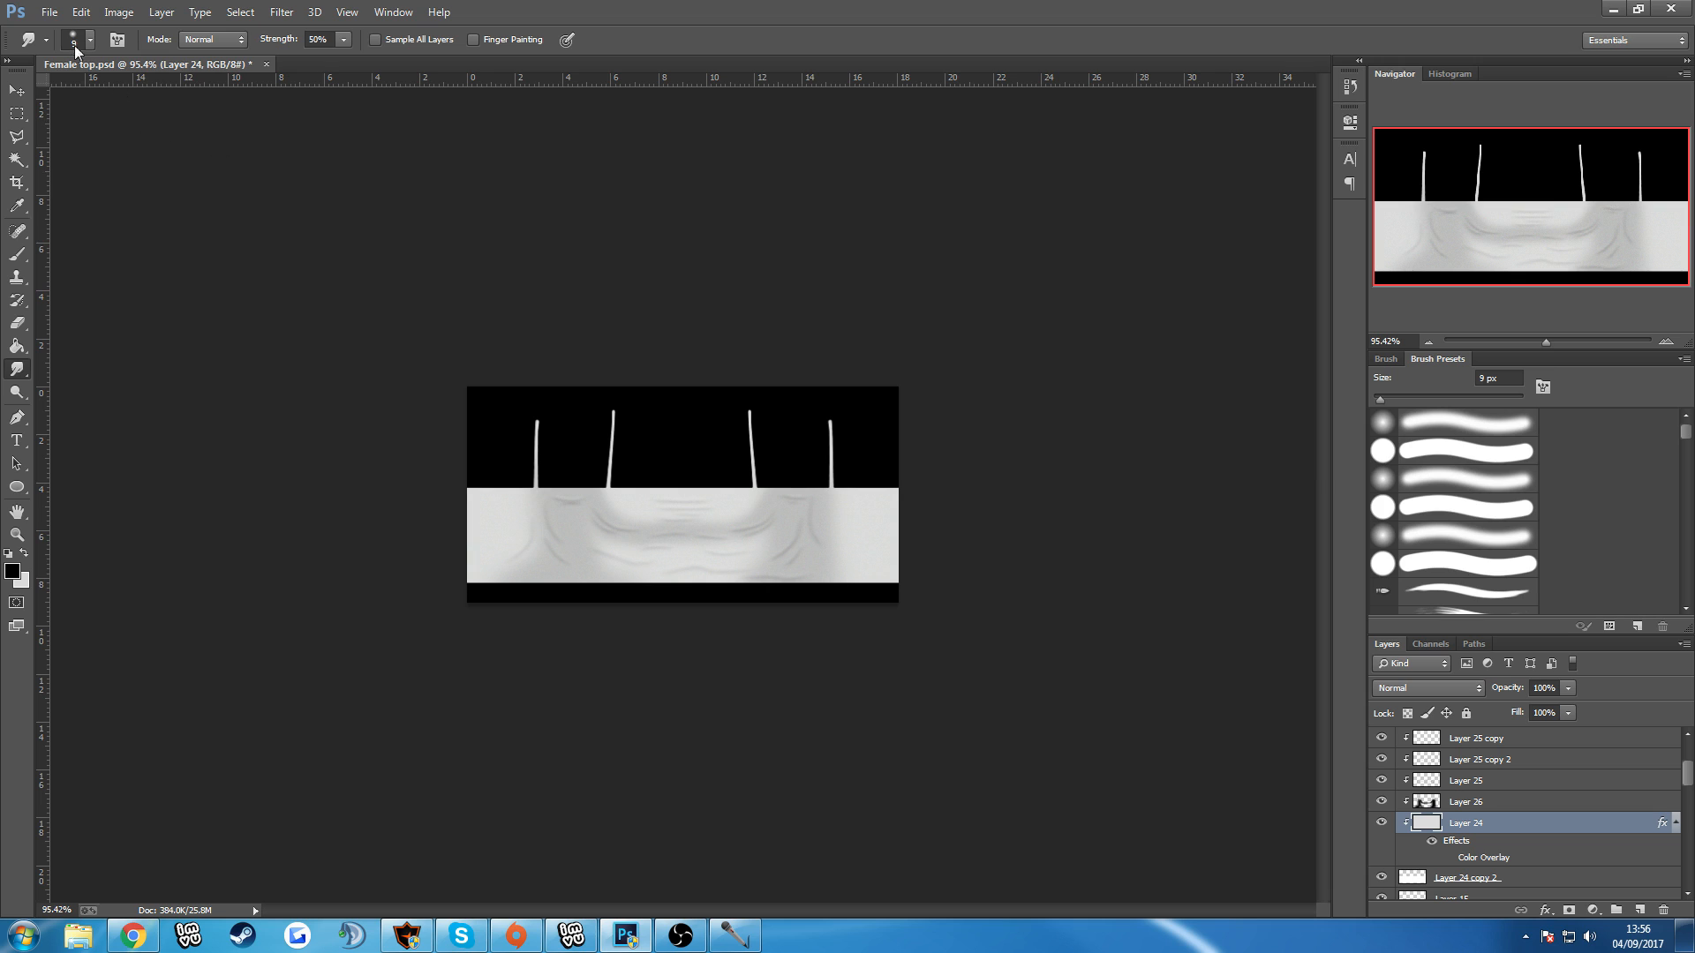
left_click(49, 12)
left_click(79, 226)
left_click(230, 407)
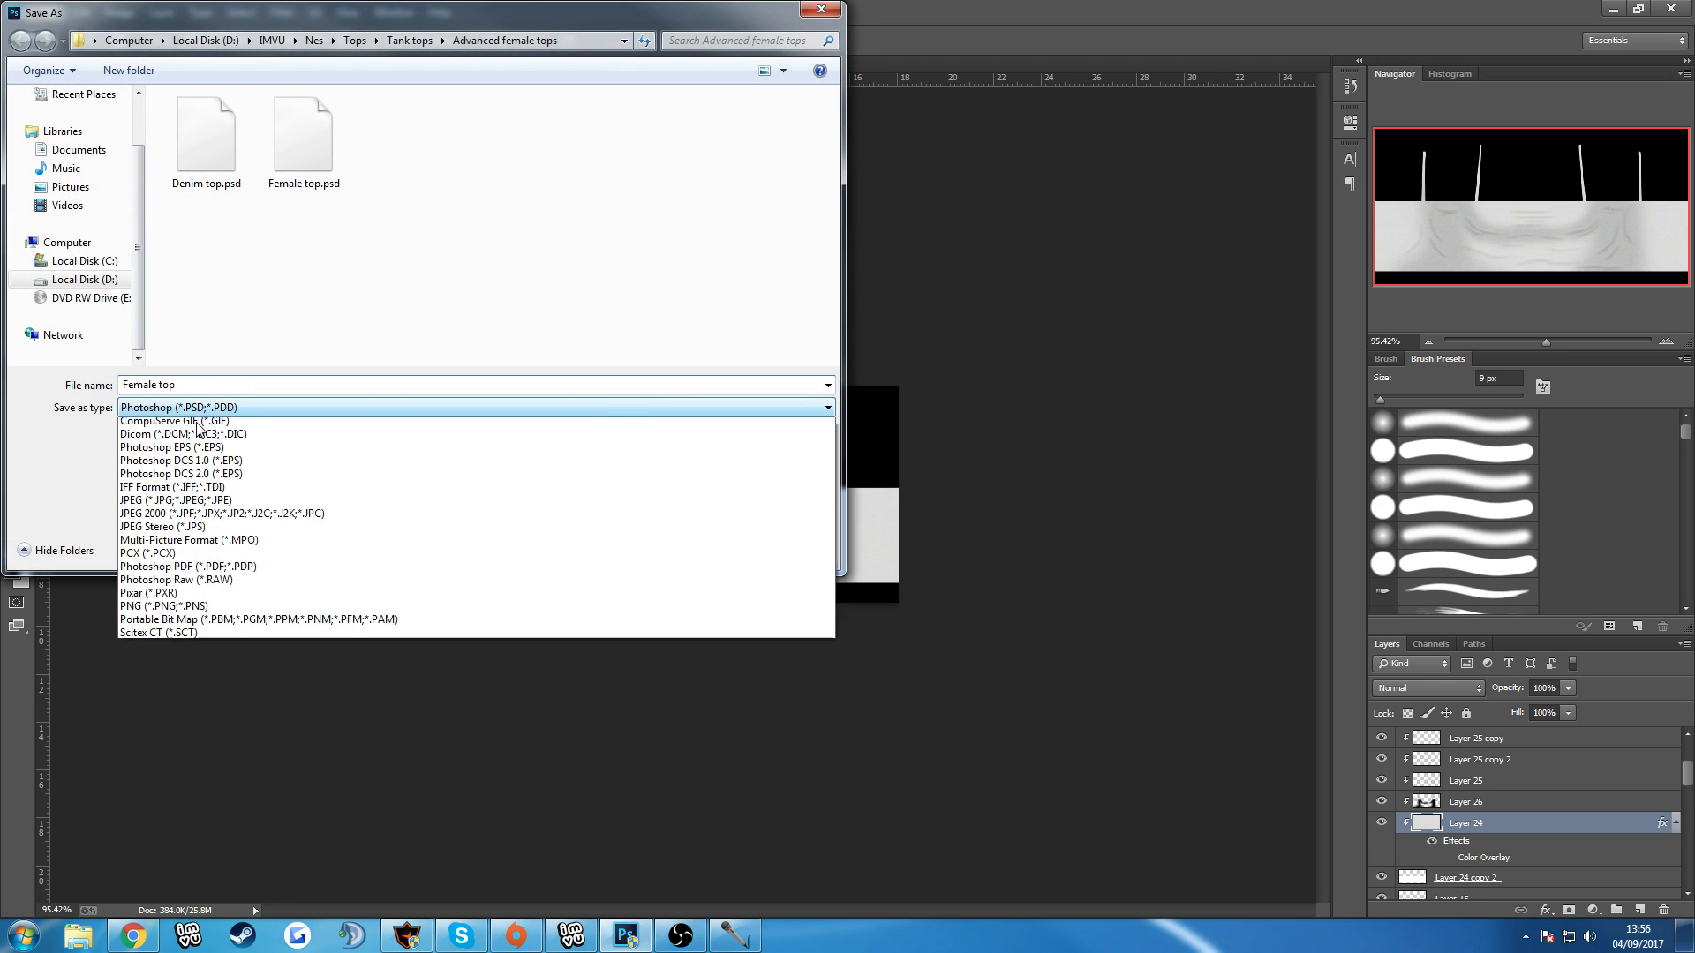
left_click(163, 652)
double_click(409, 142)
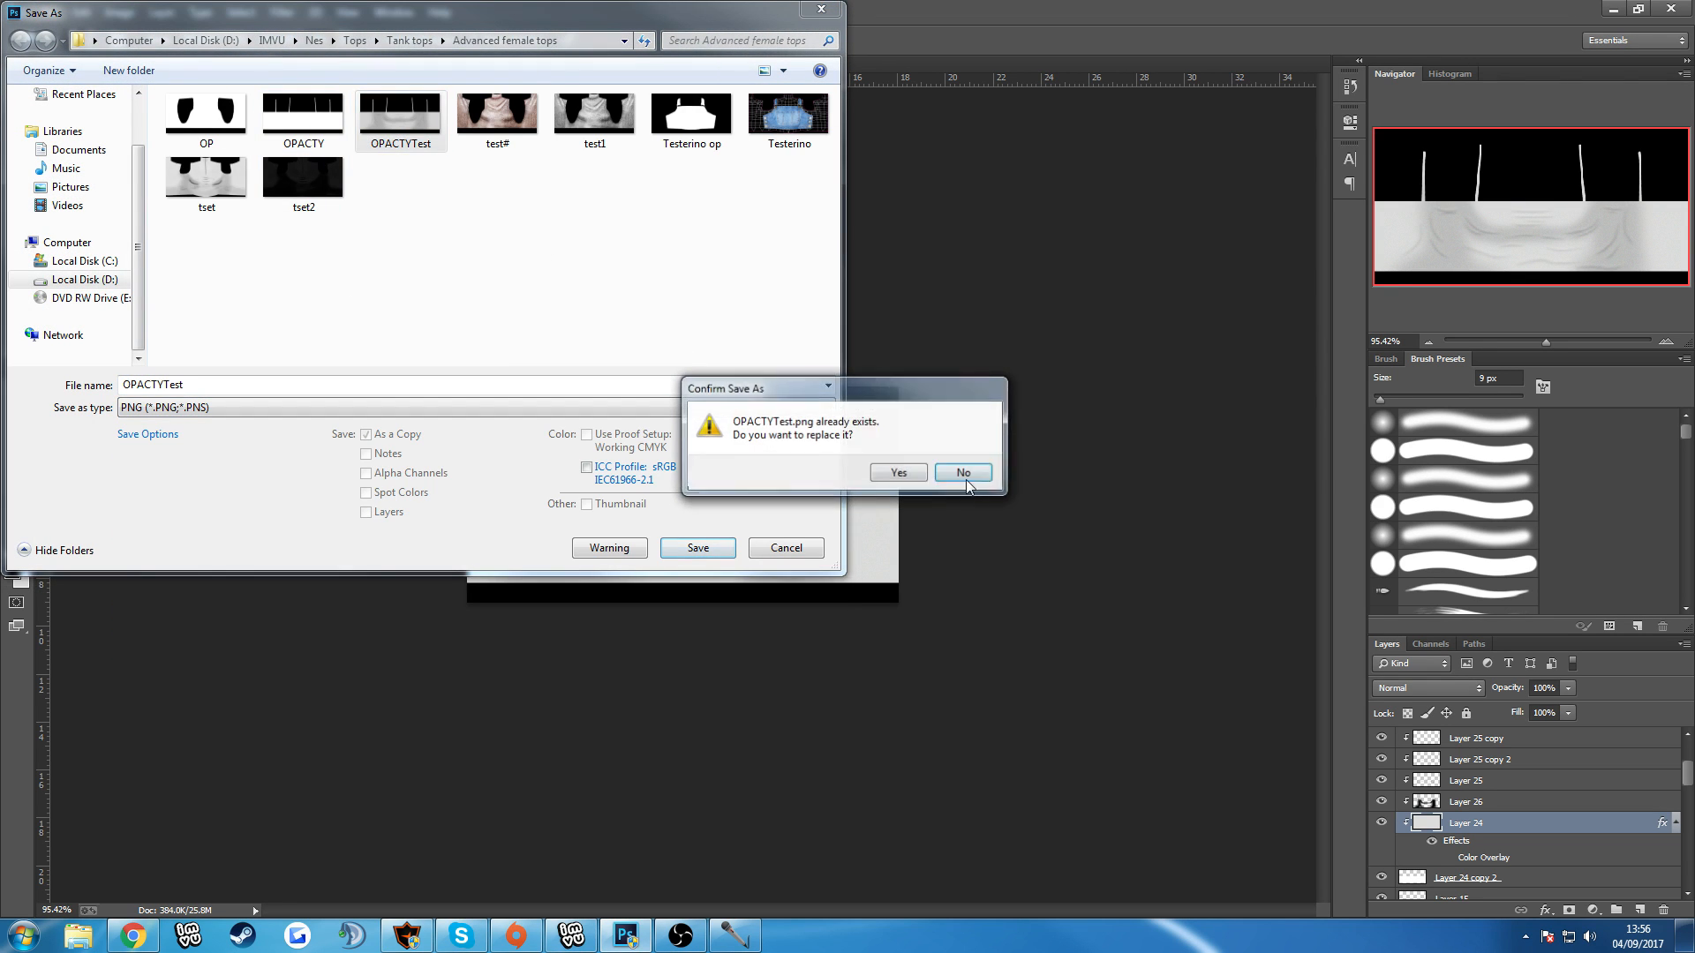
left_click(906, 474)
left_click(905, 293)
Switch to the IMVU editor, reload OPACTYTest as the material 3 texture and examine the noised top from the front and both sides.
left_click(578, 938)
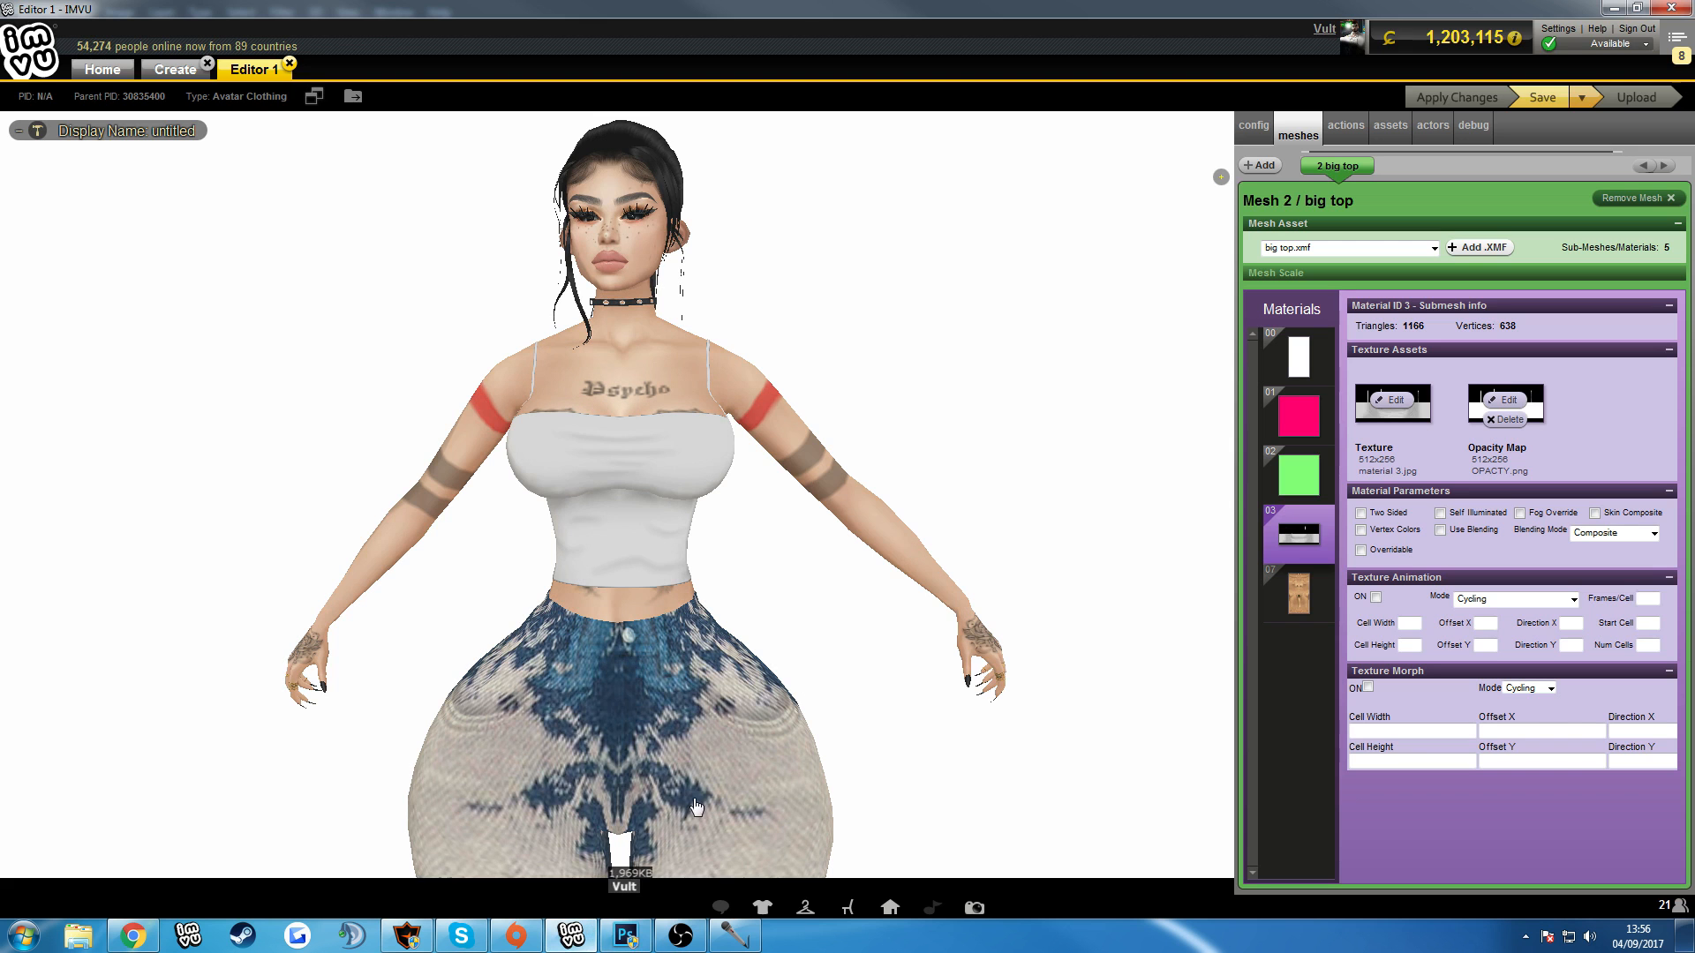
left_click(1392, 400)
left_click(487, 181)
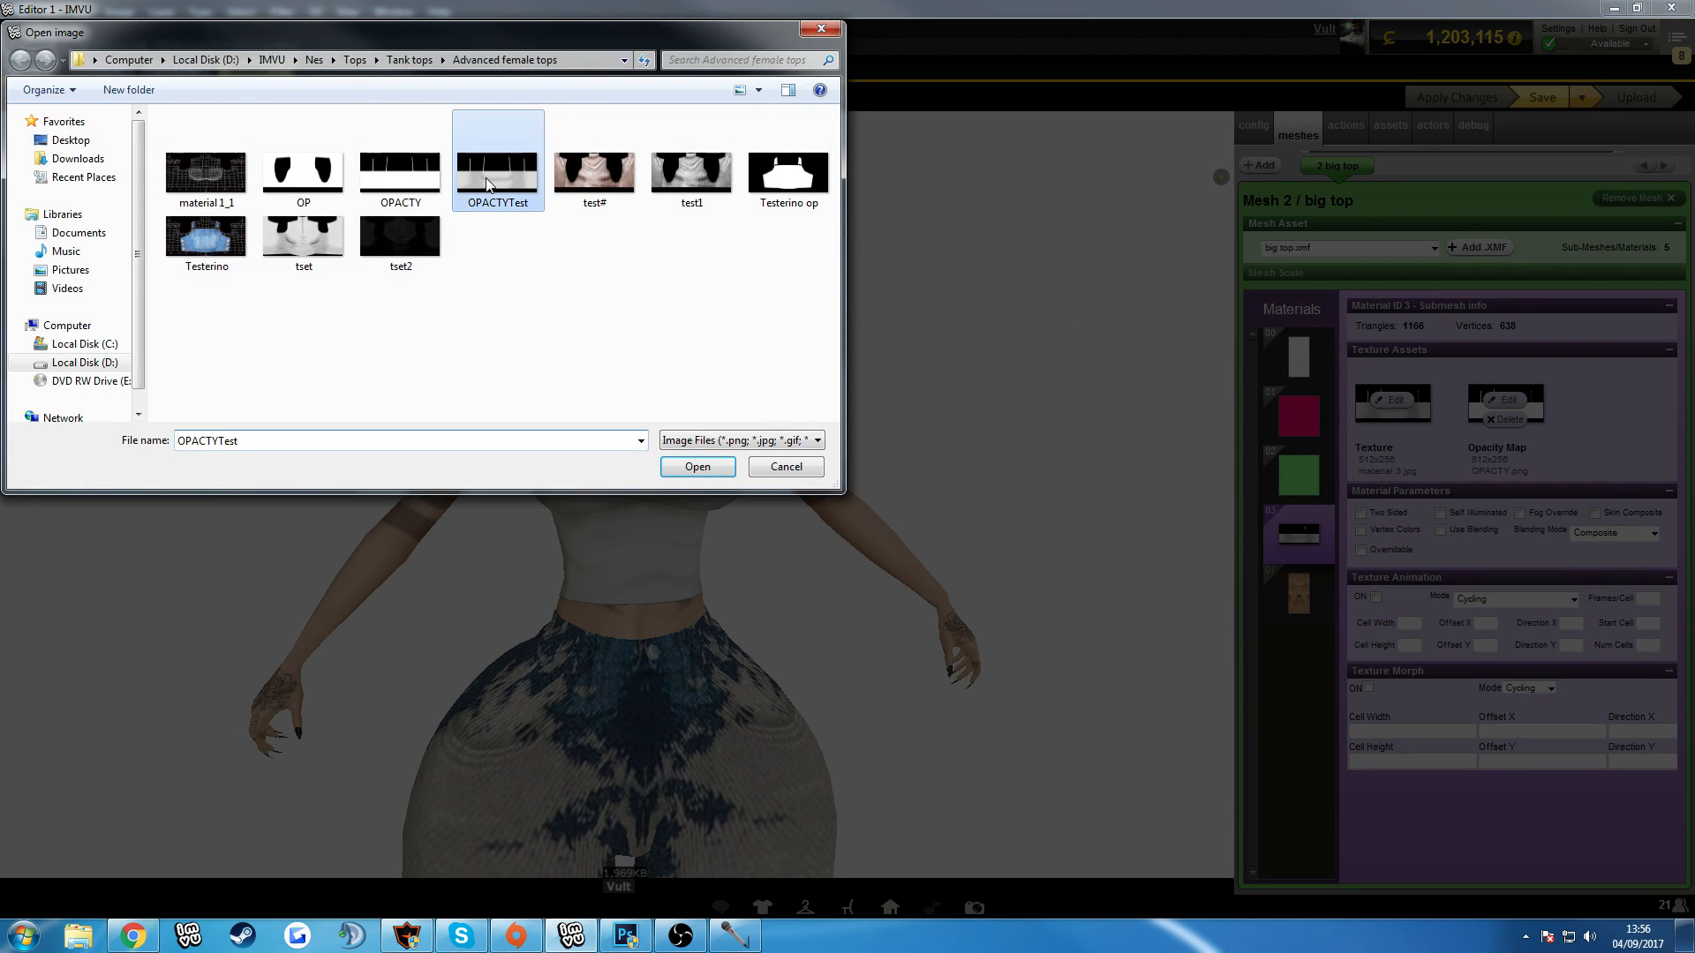
double_click(486, 185)
left_click(494, 187)
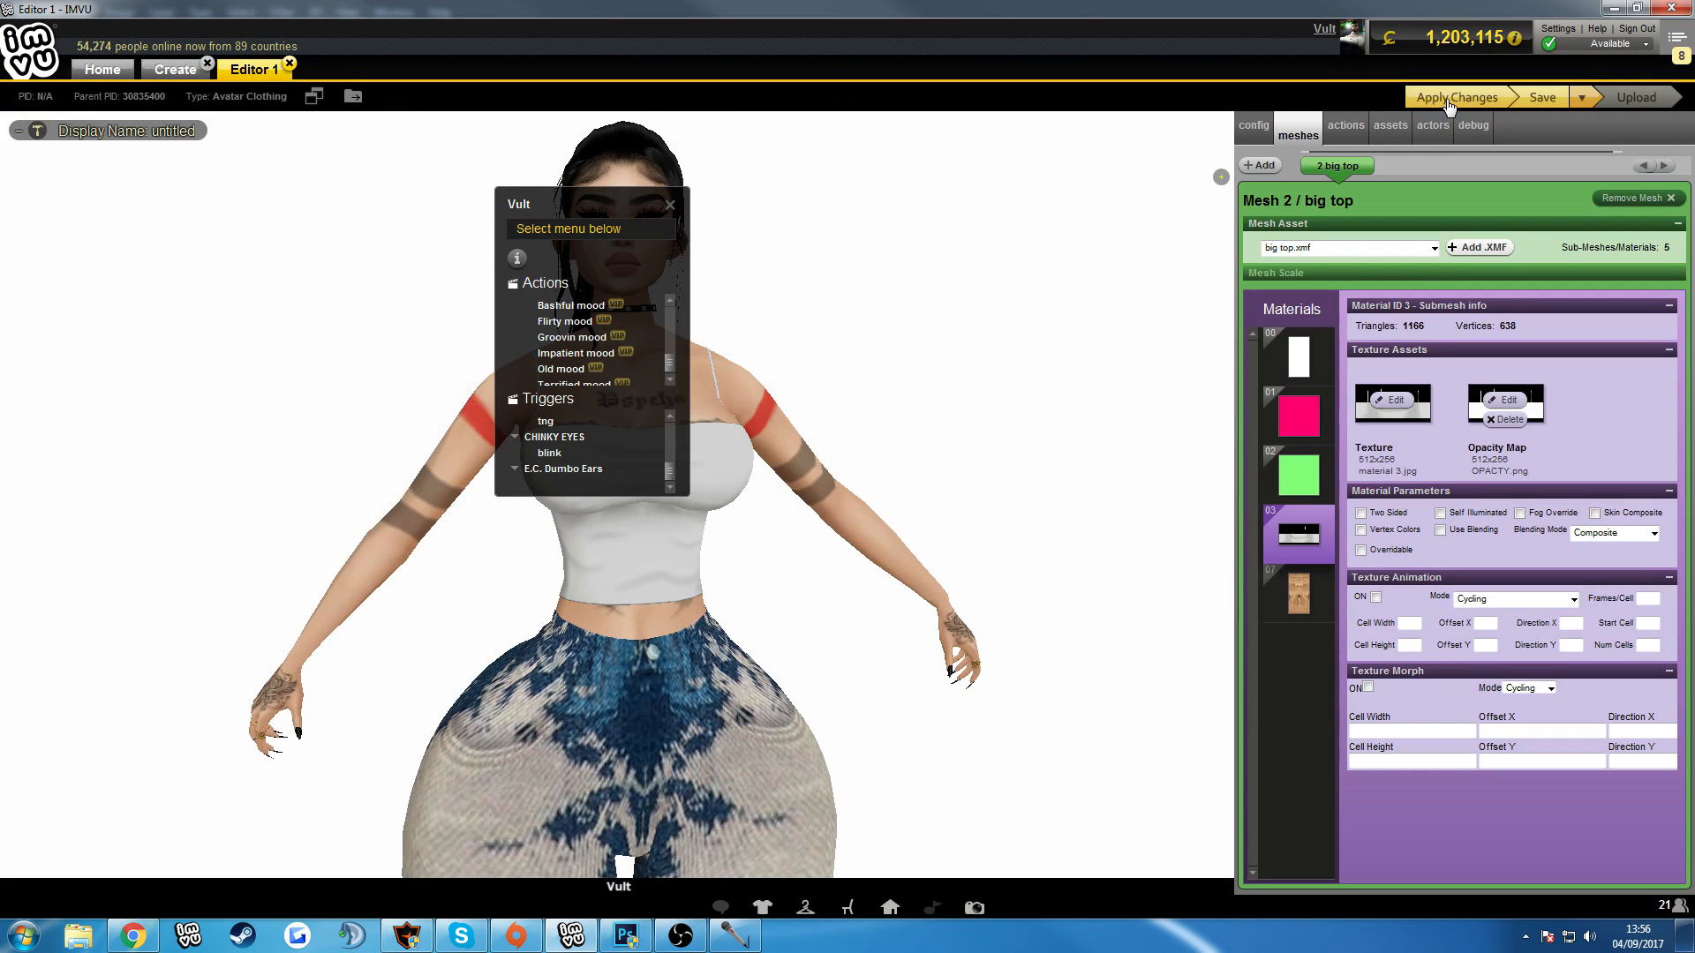
left_click(670, 205)
left_click_drag(1010, 219, 1135, 215)
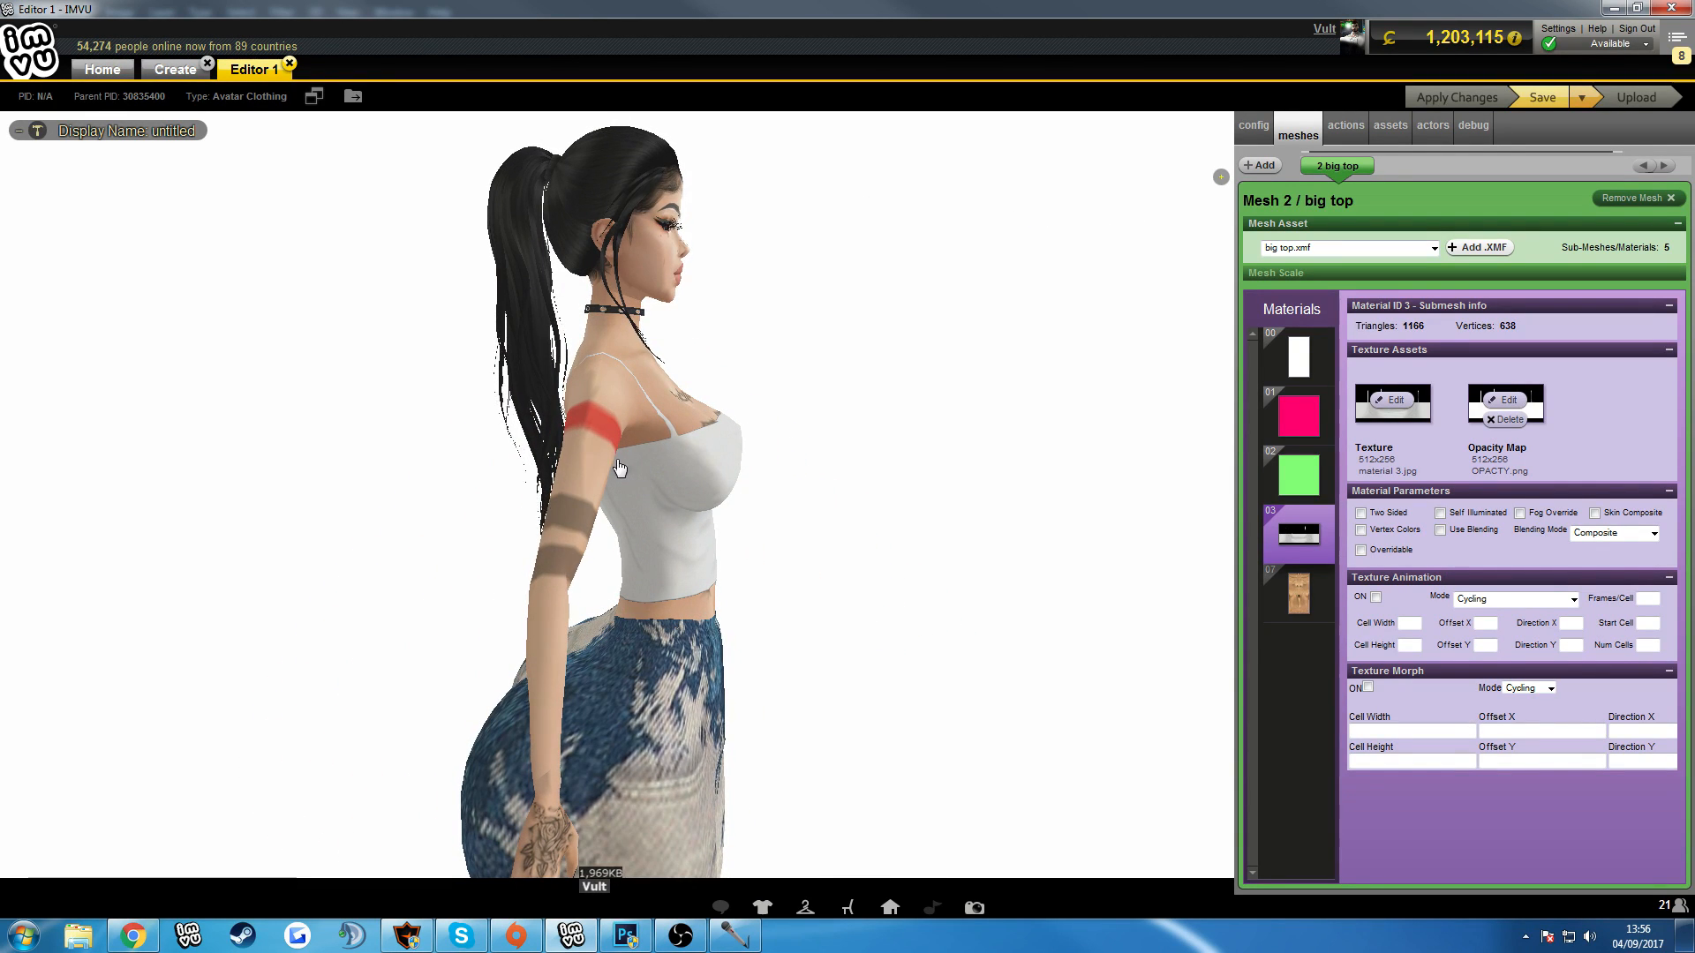
scroll(977, 466, "down", 3)
scroll(999, 450, "up", 6)
left_click_drag(998, 450, 595, 488)
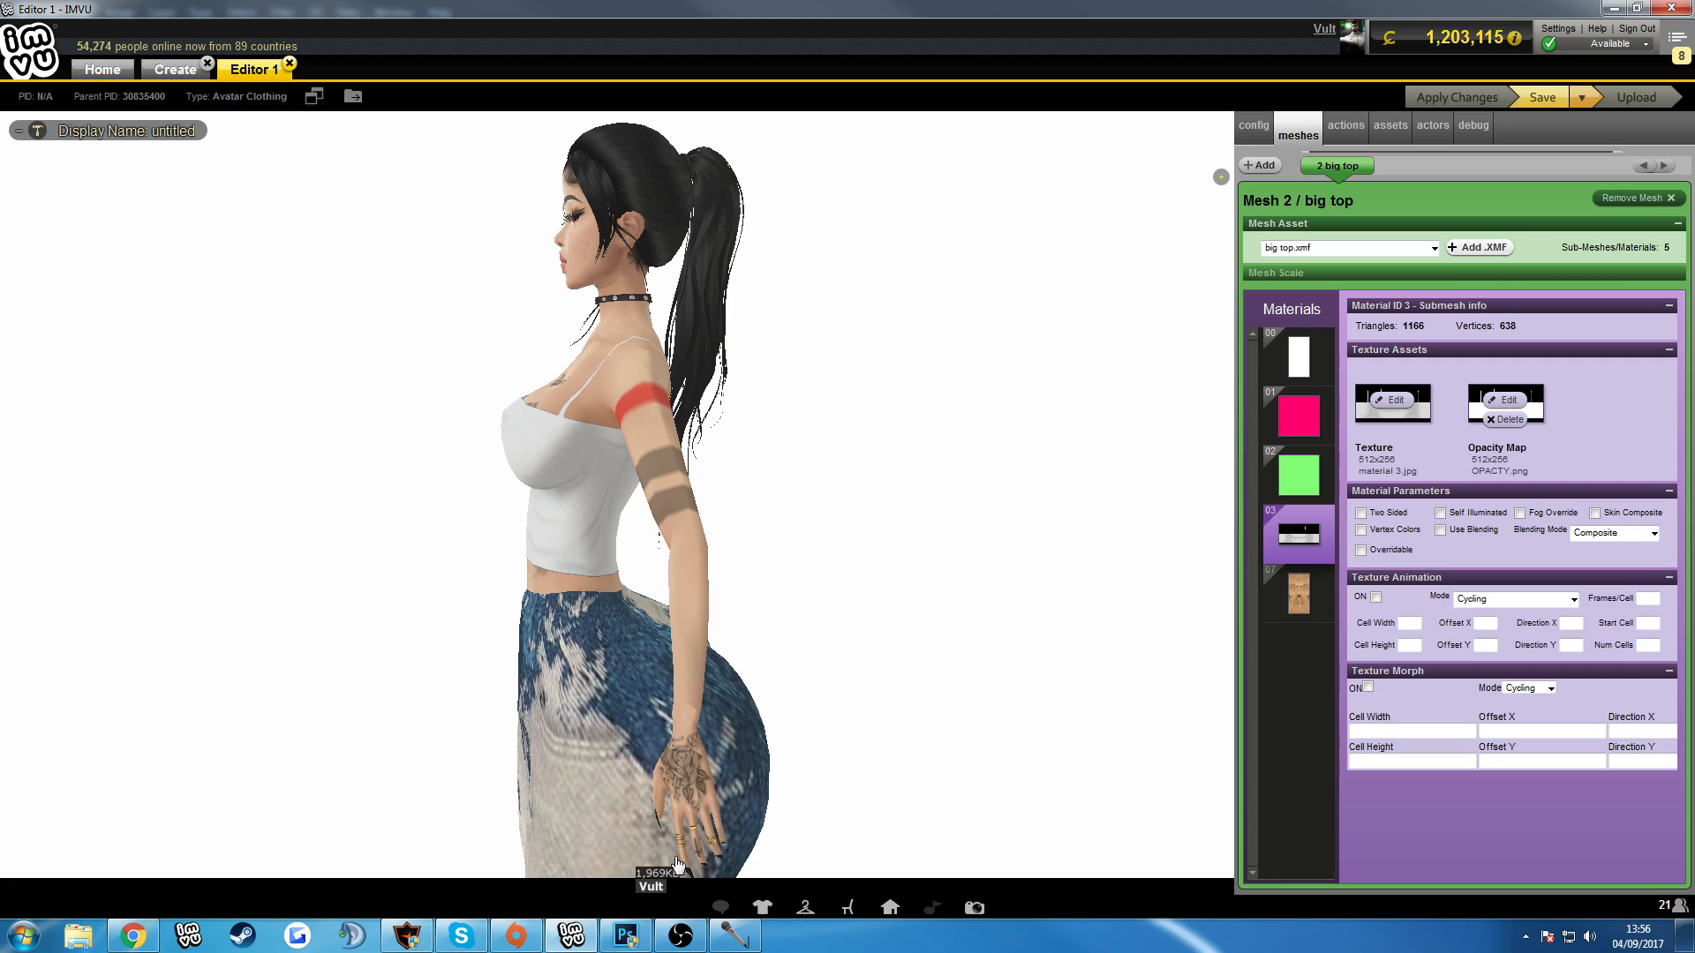
Return to Photoshop and apply Add Noise to Layer 24 at 0.2% with Uniform distribution and Monochromatic off.
key("alt+Tab")
scroll(815, 719, "up", 3)
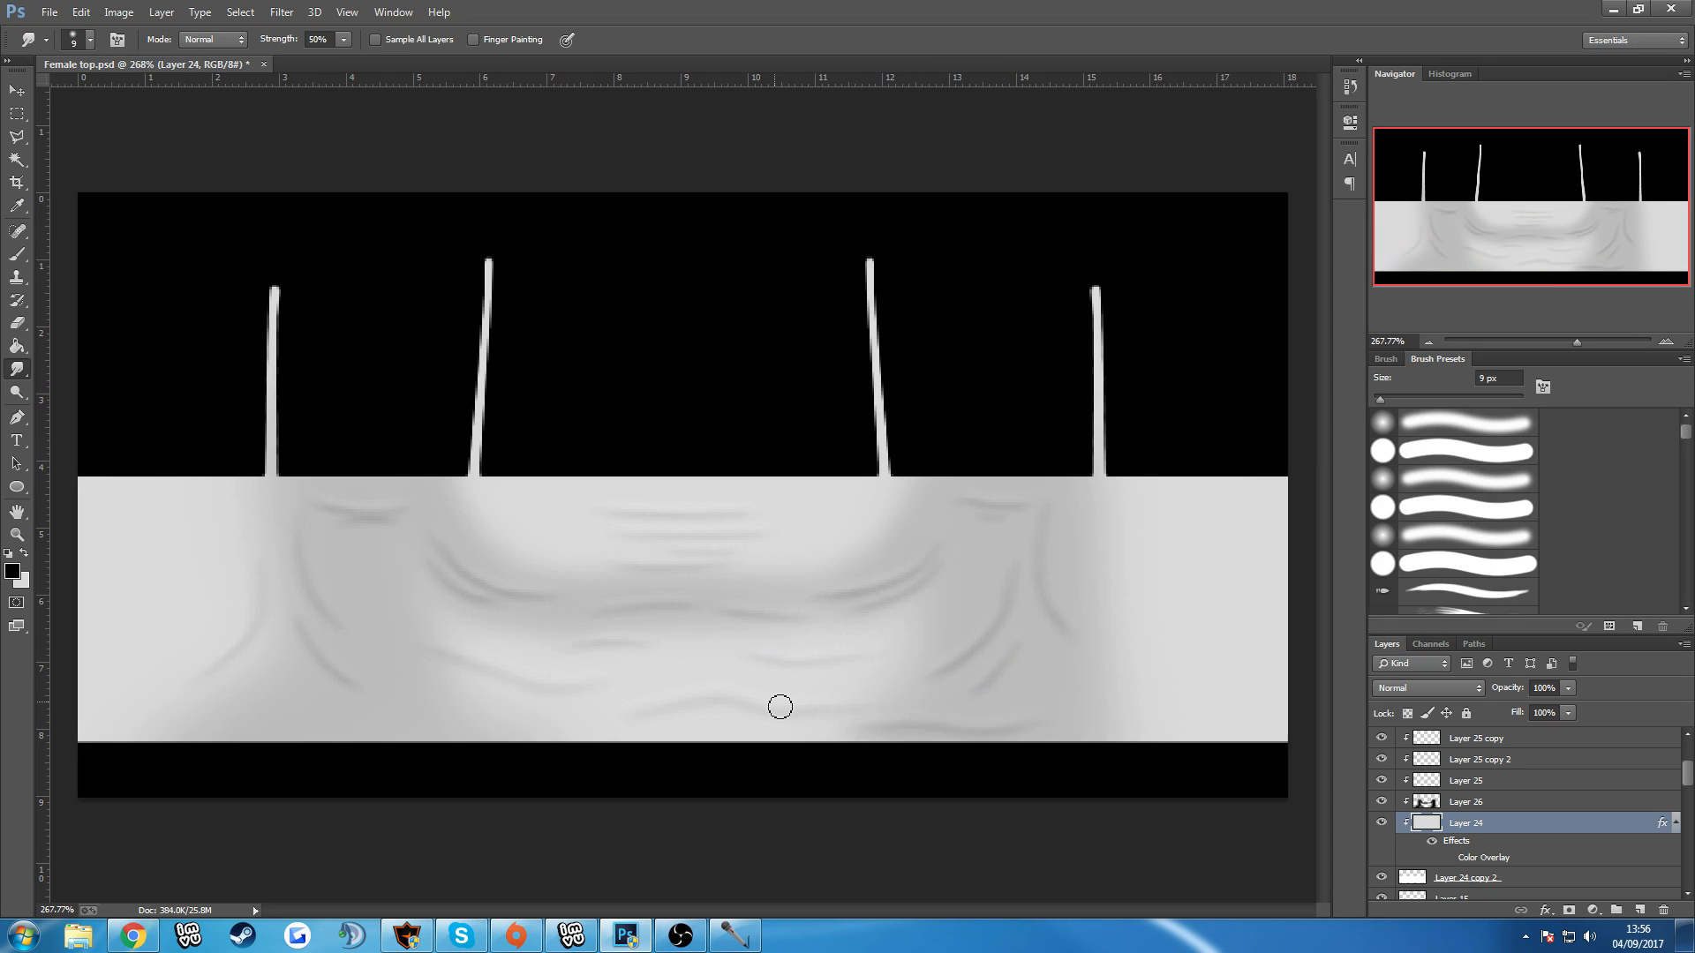
scroll(776, 703, "down", 1)
left_click(281, 12)
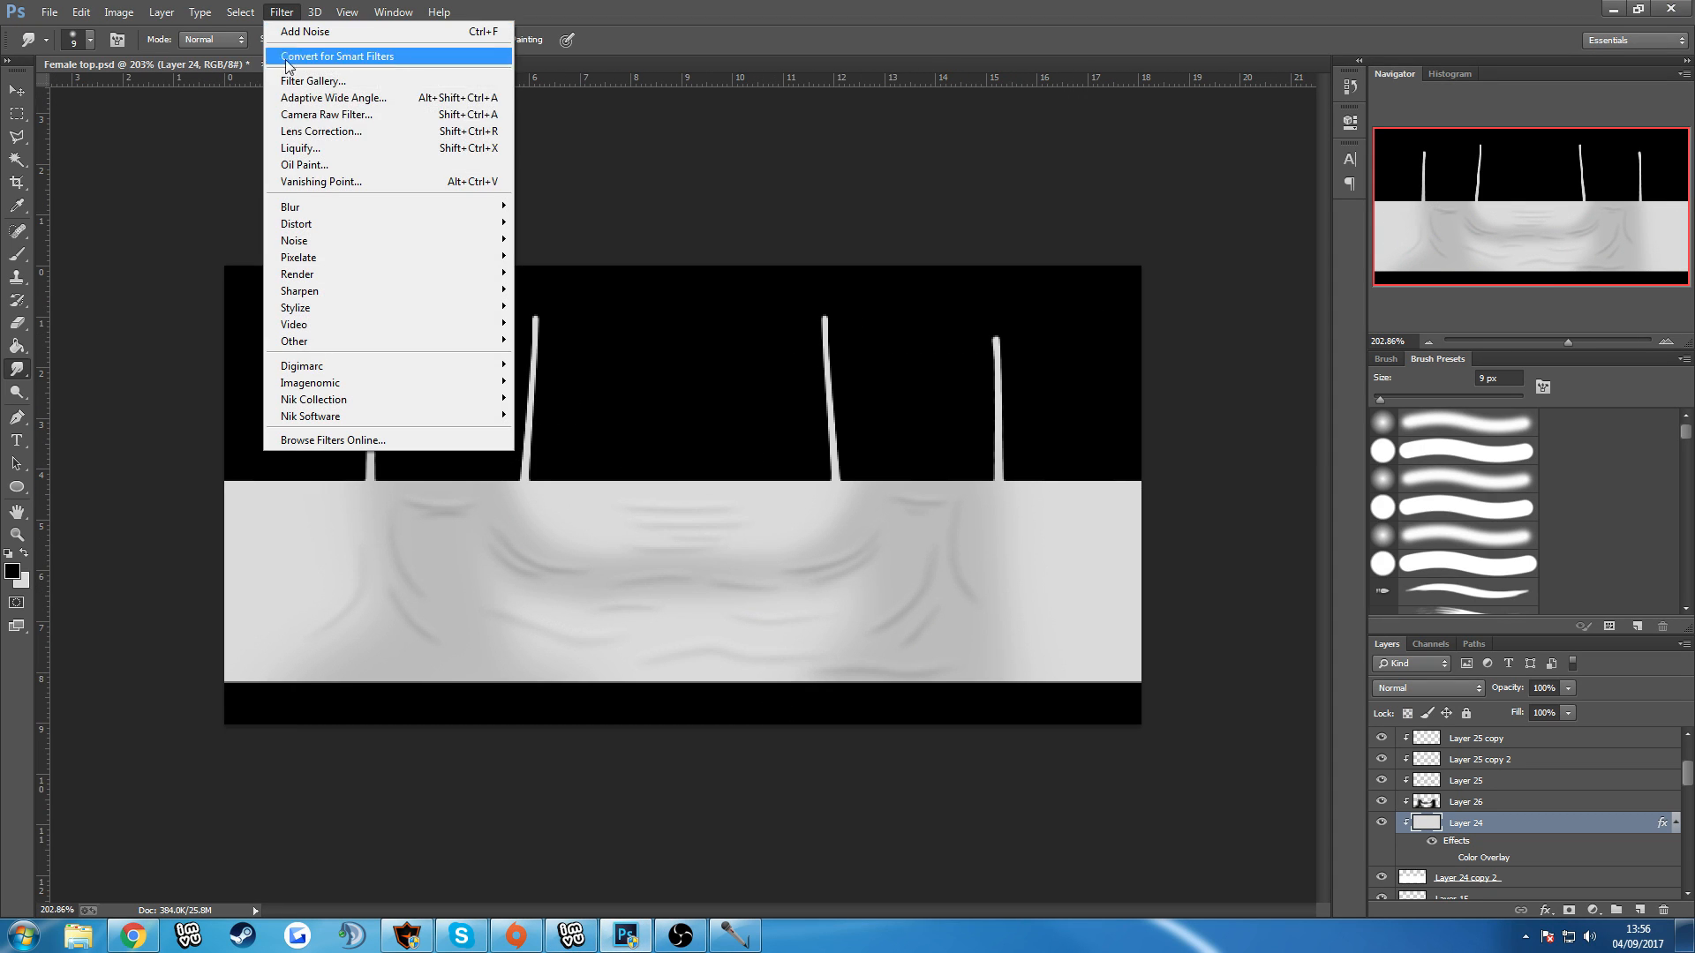
mouse_move(296, 208)
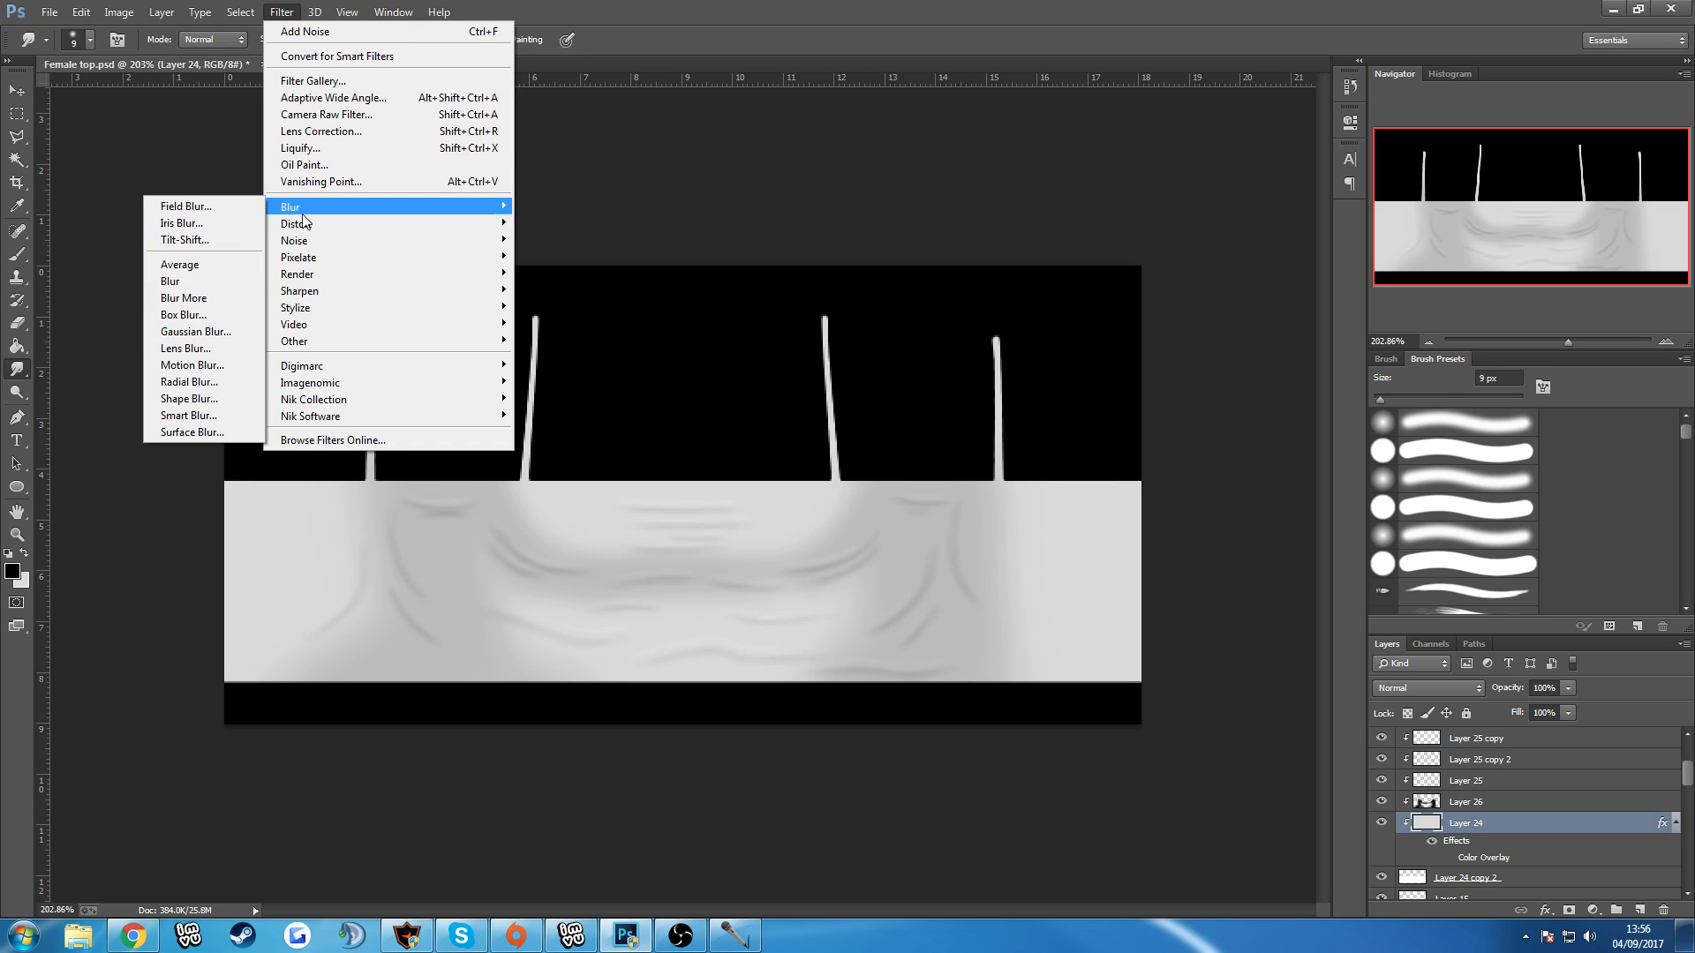
mouse_move(296, 240)
left_click(194, 240)
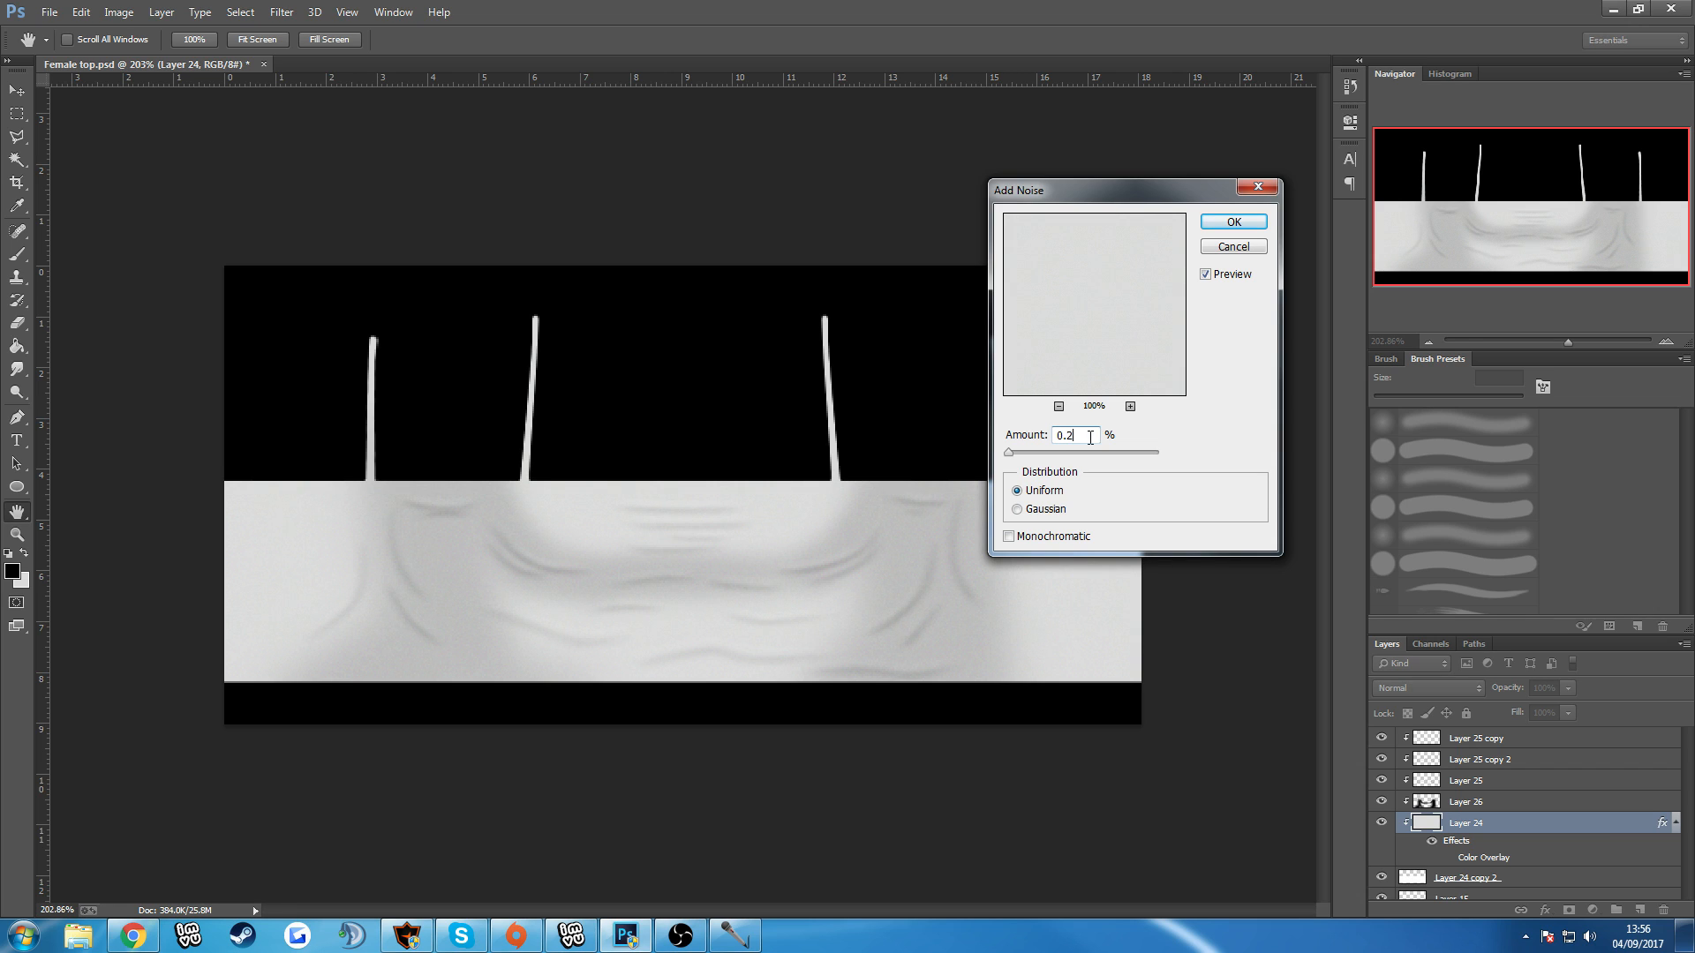
key("Return")
Save the texture with the 0.2% noise as a PNG, replacing OPACTYTest in the Advanced female tops folder.
scroll(1051, 437, "down", 7)
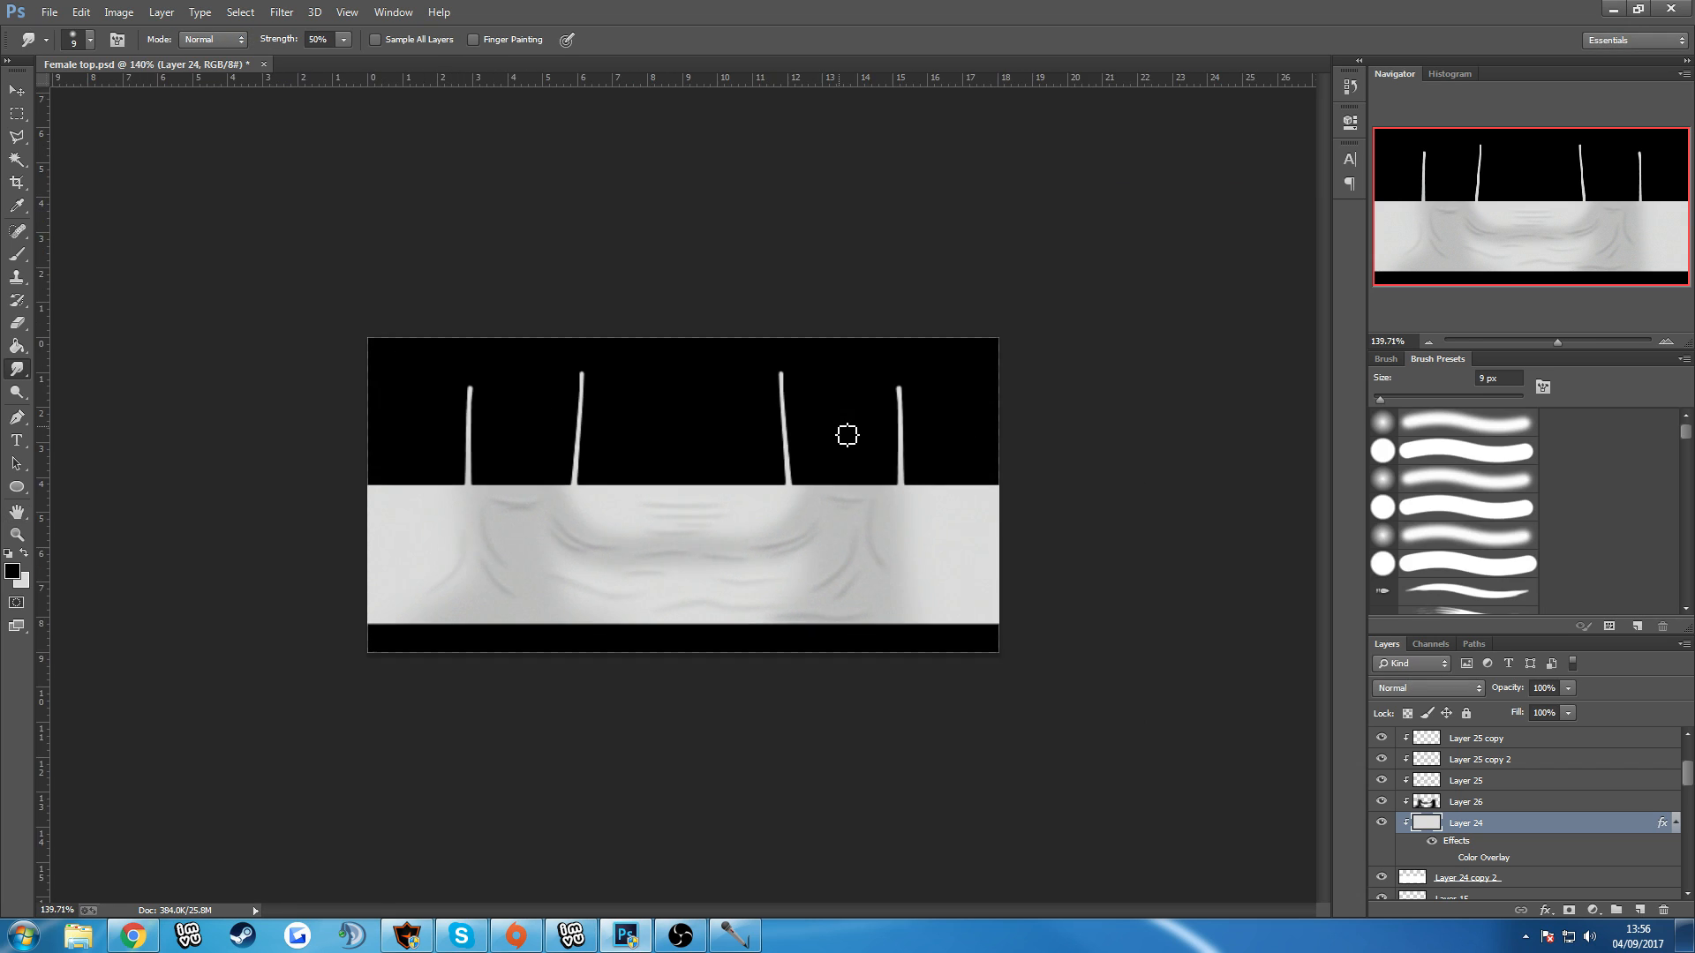
left_click(56, 11)
left_click(102, 221)
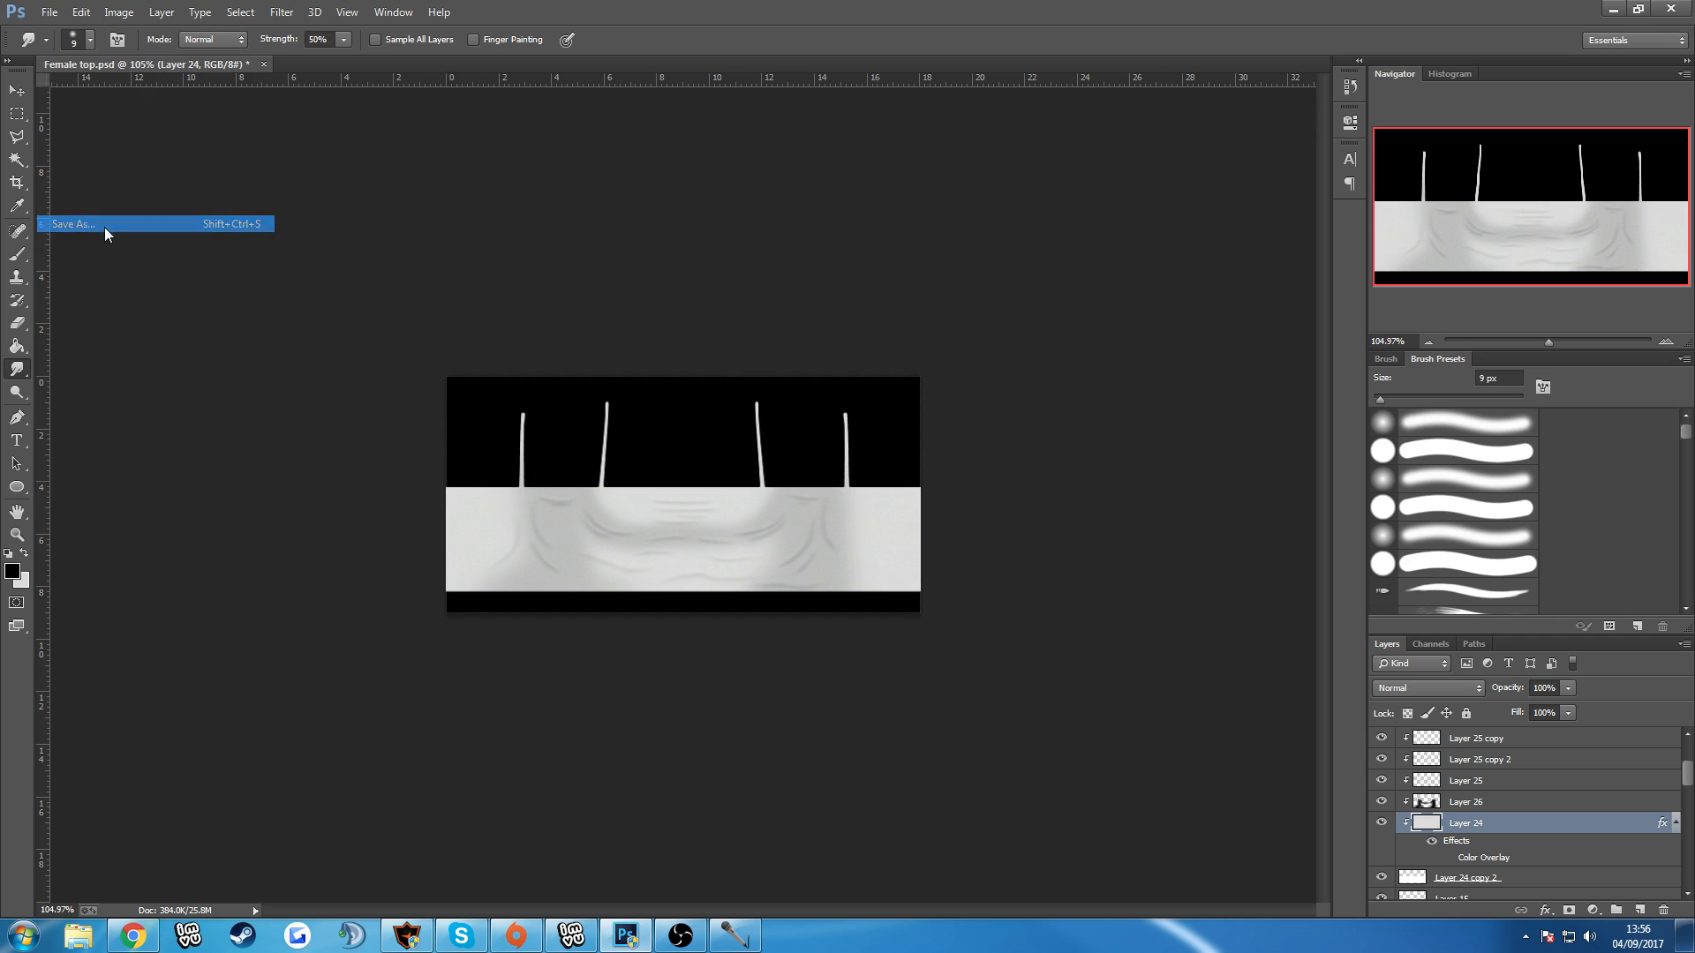
left_click(163, 408)
left_click(163, 649)
double_click(397, 113)
left_click(912, 473)
key("Return")
Switch to the IMVU editor, apply the changes with the updated texture and examine the subtler noise on the avatar's top.
left_click(571, 936)
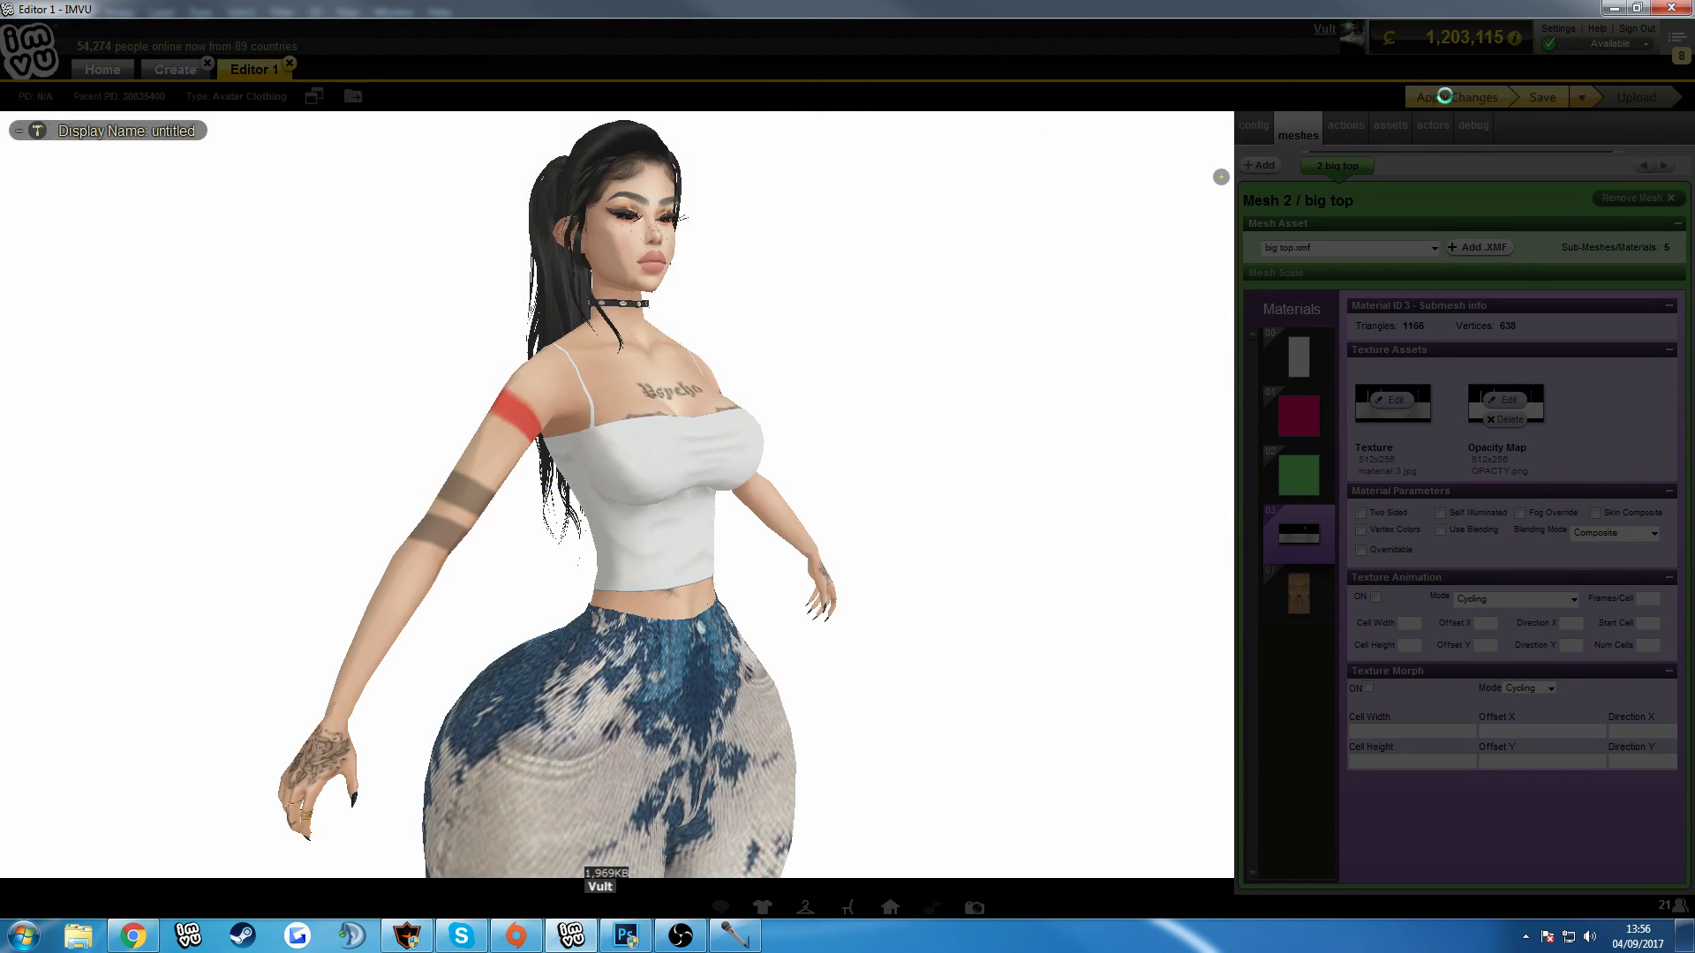
left_click(687, 202)
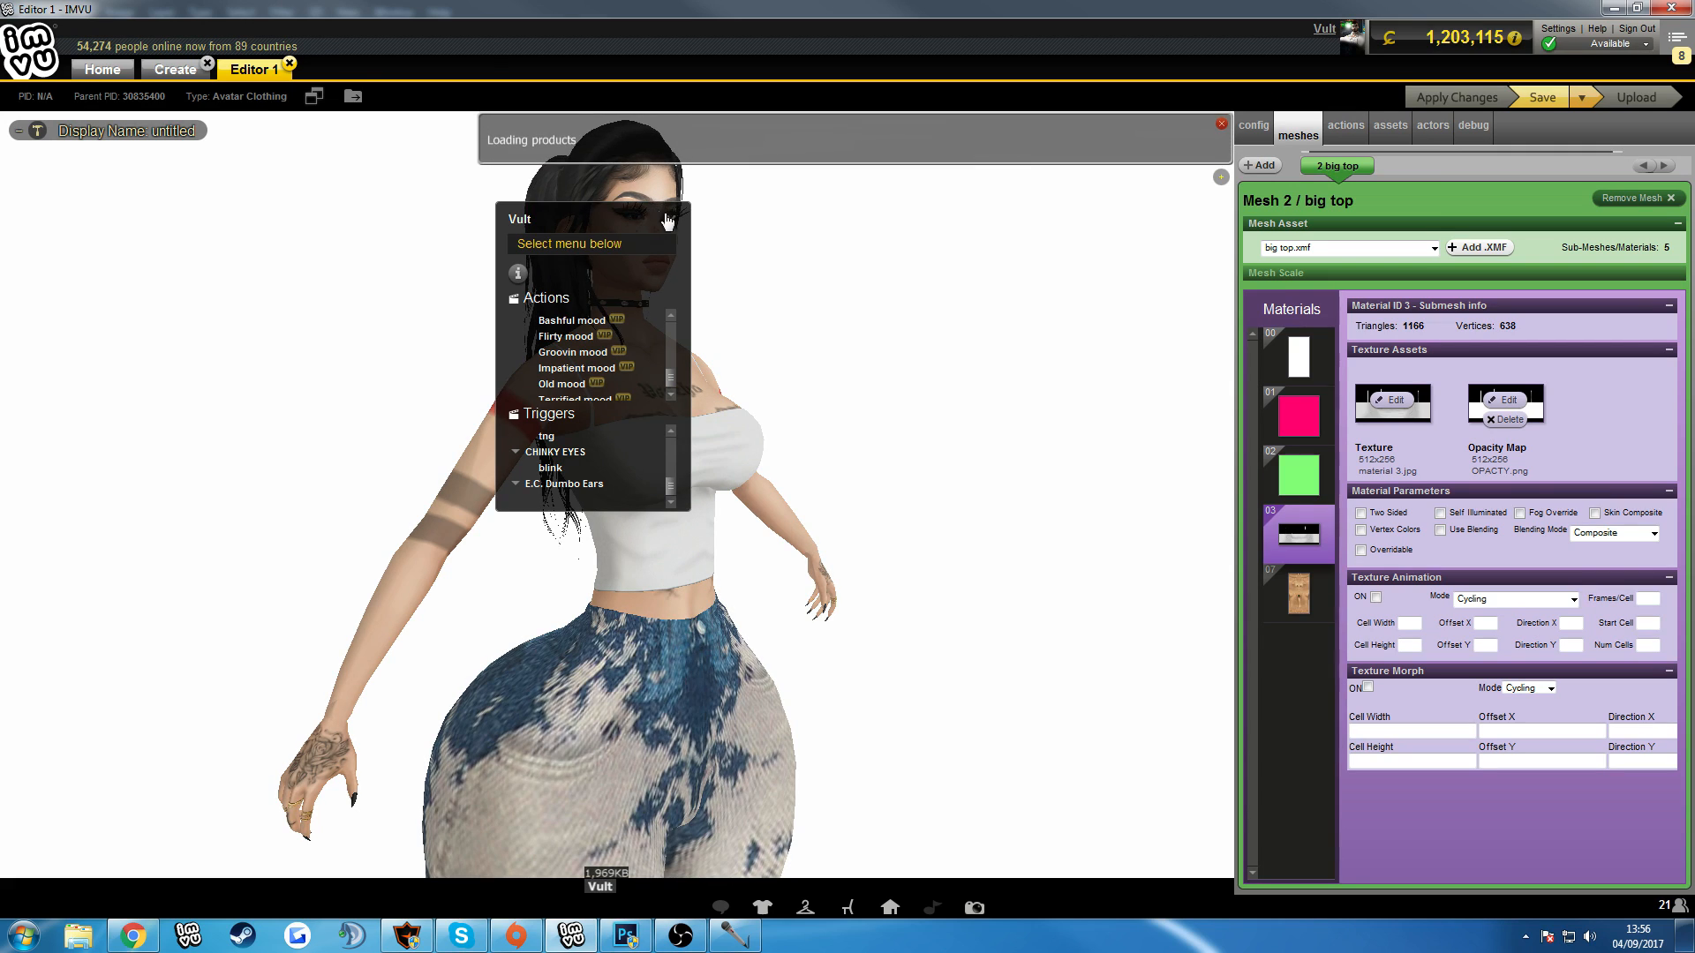
left_click(668, 216)
left_click_drag(999, 228, 786, 545)
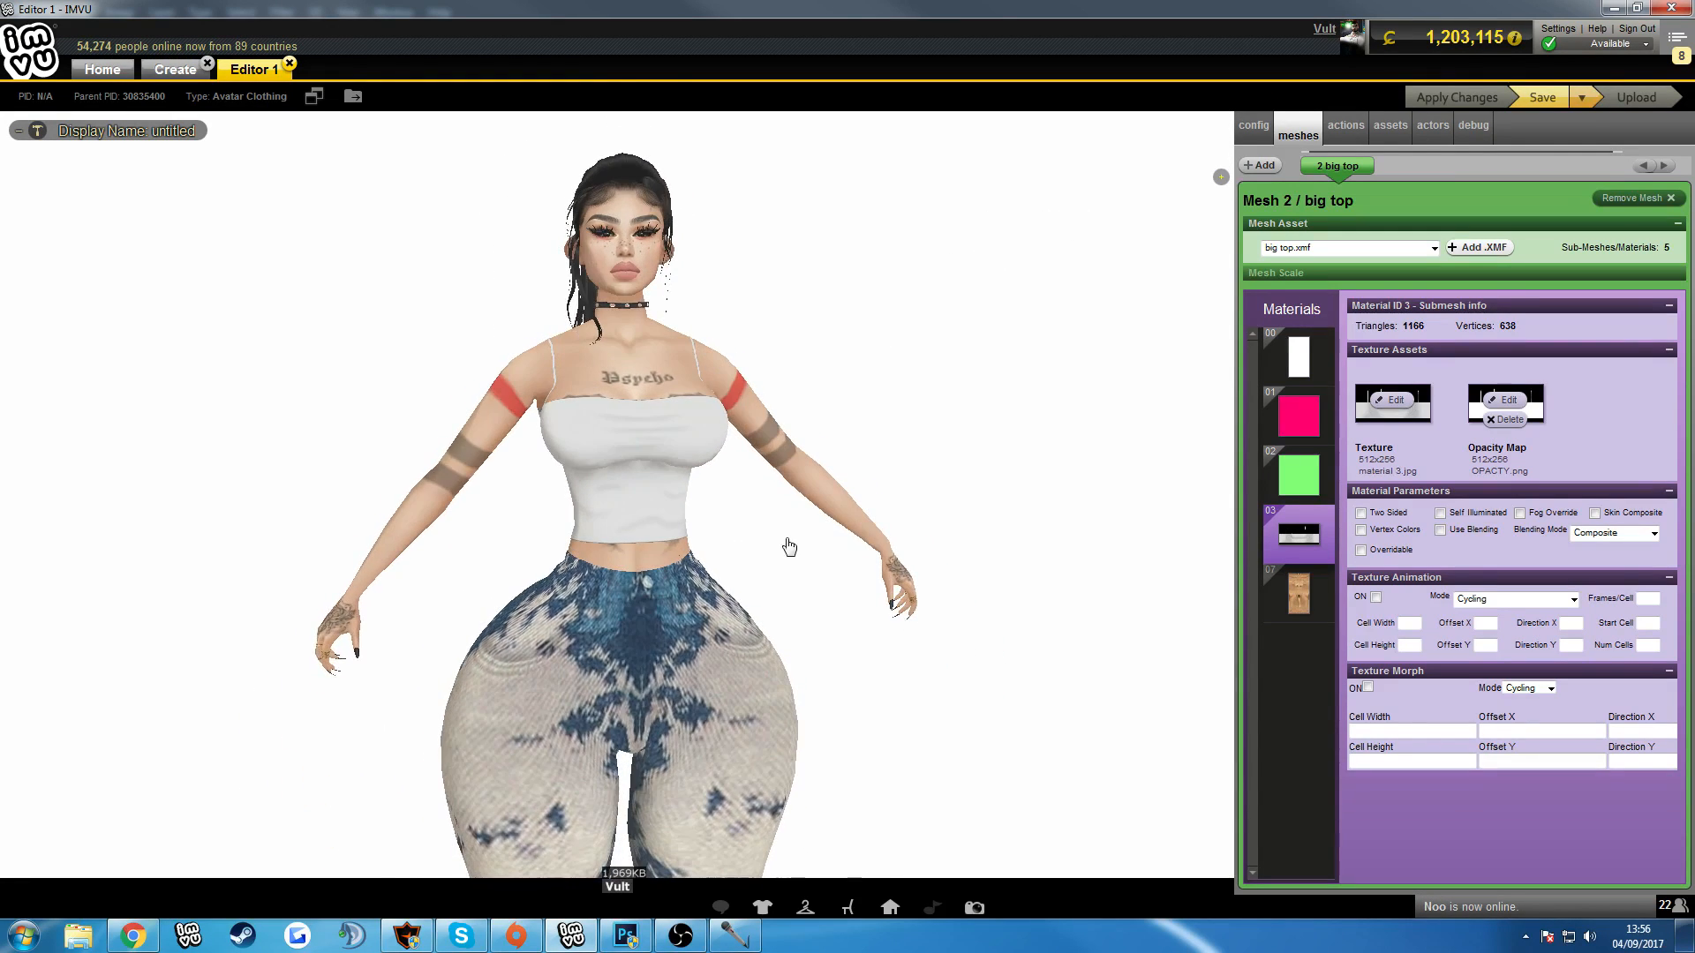
Return to Photoshop, duplicate the Soft Light shading Layer 26 and clip the copy to the layer below to deepen the shadows.
left_click(625, 935)
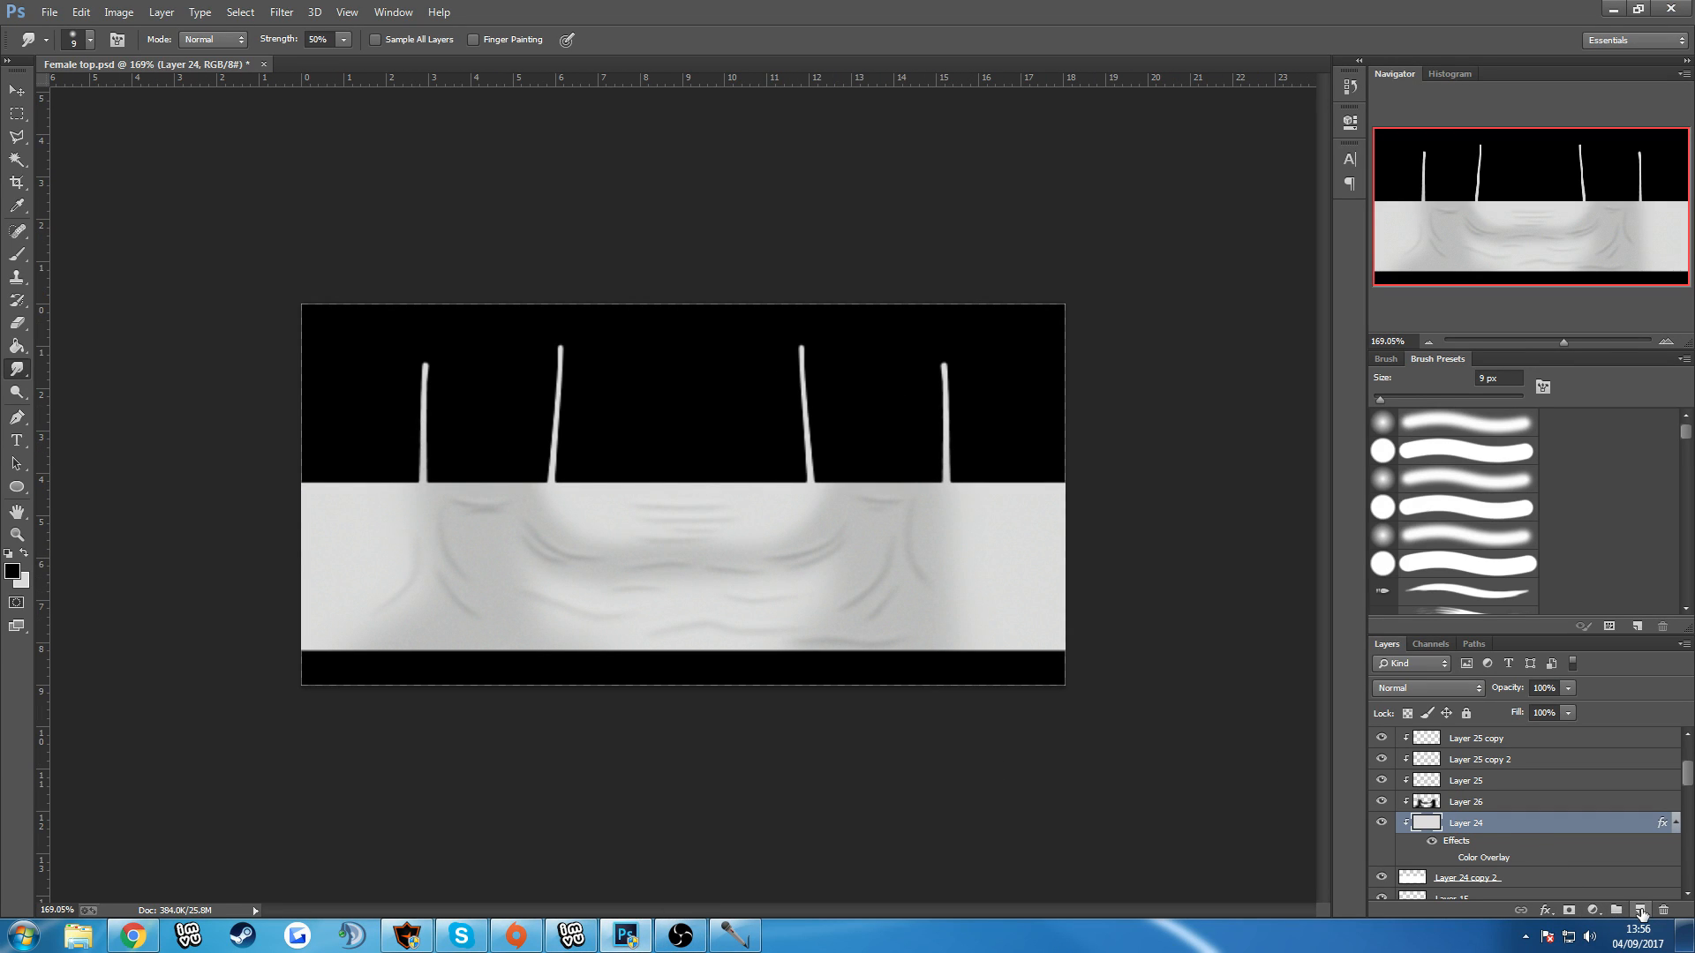
left_click(1472, 805)
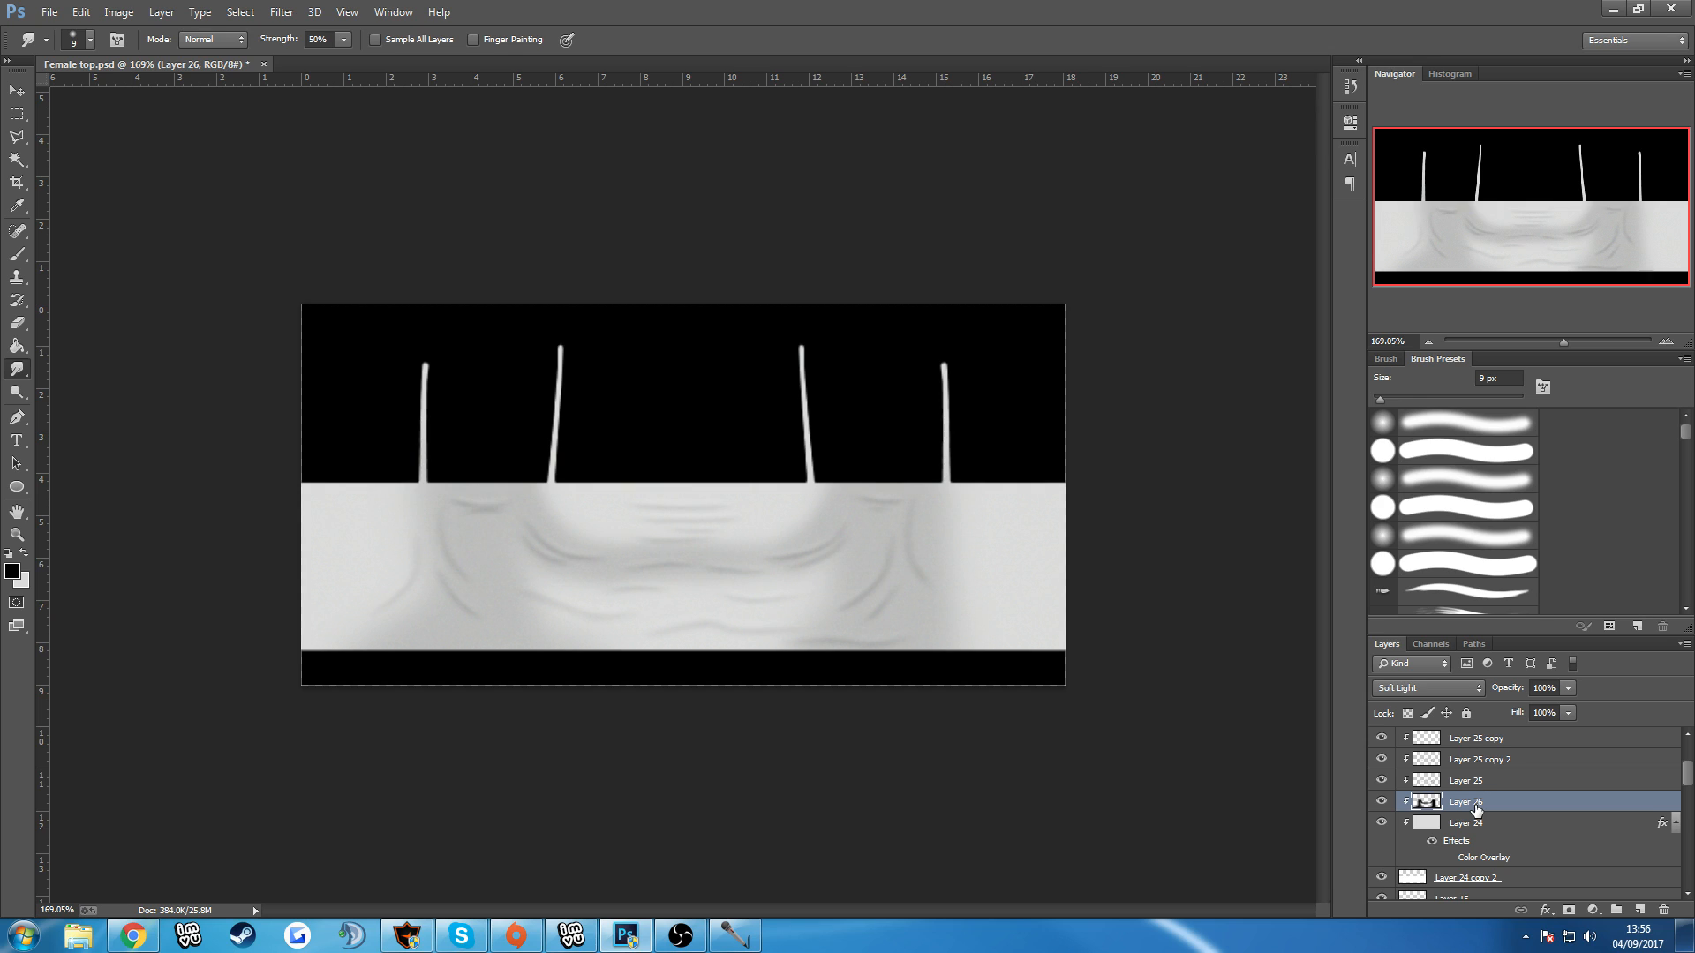
key("ctrl+j")
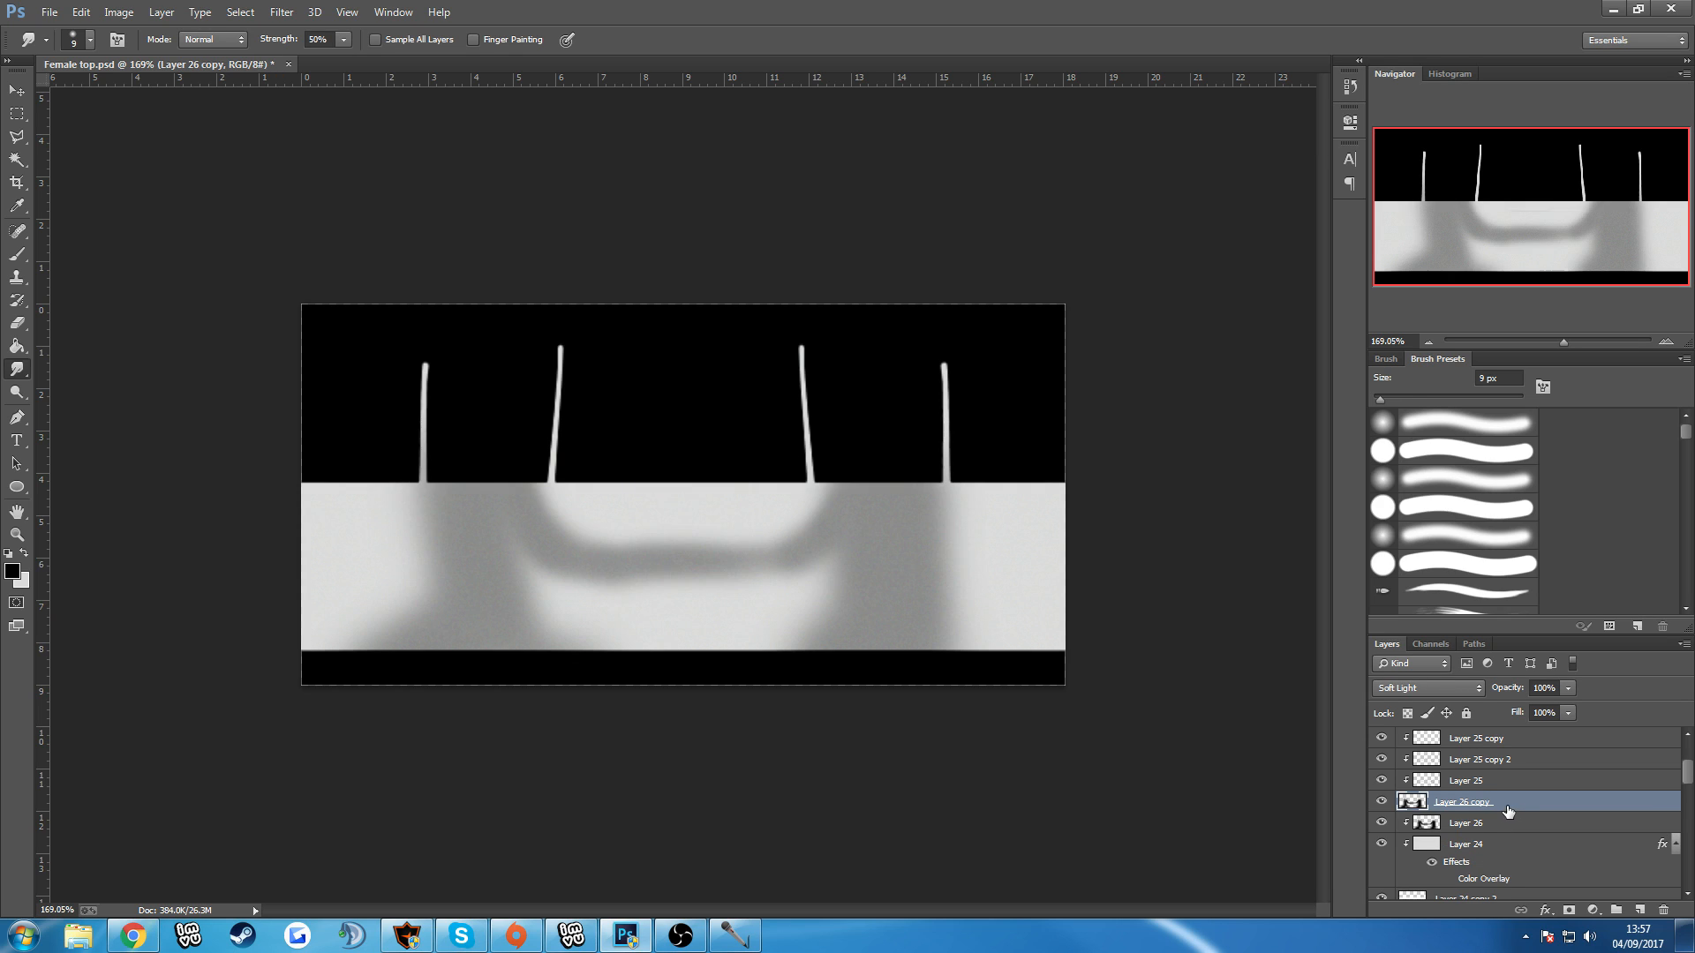
left_click(1465, 808, "alt")
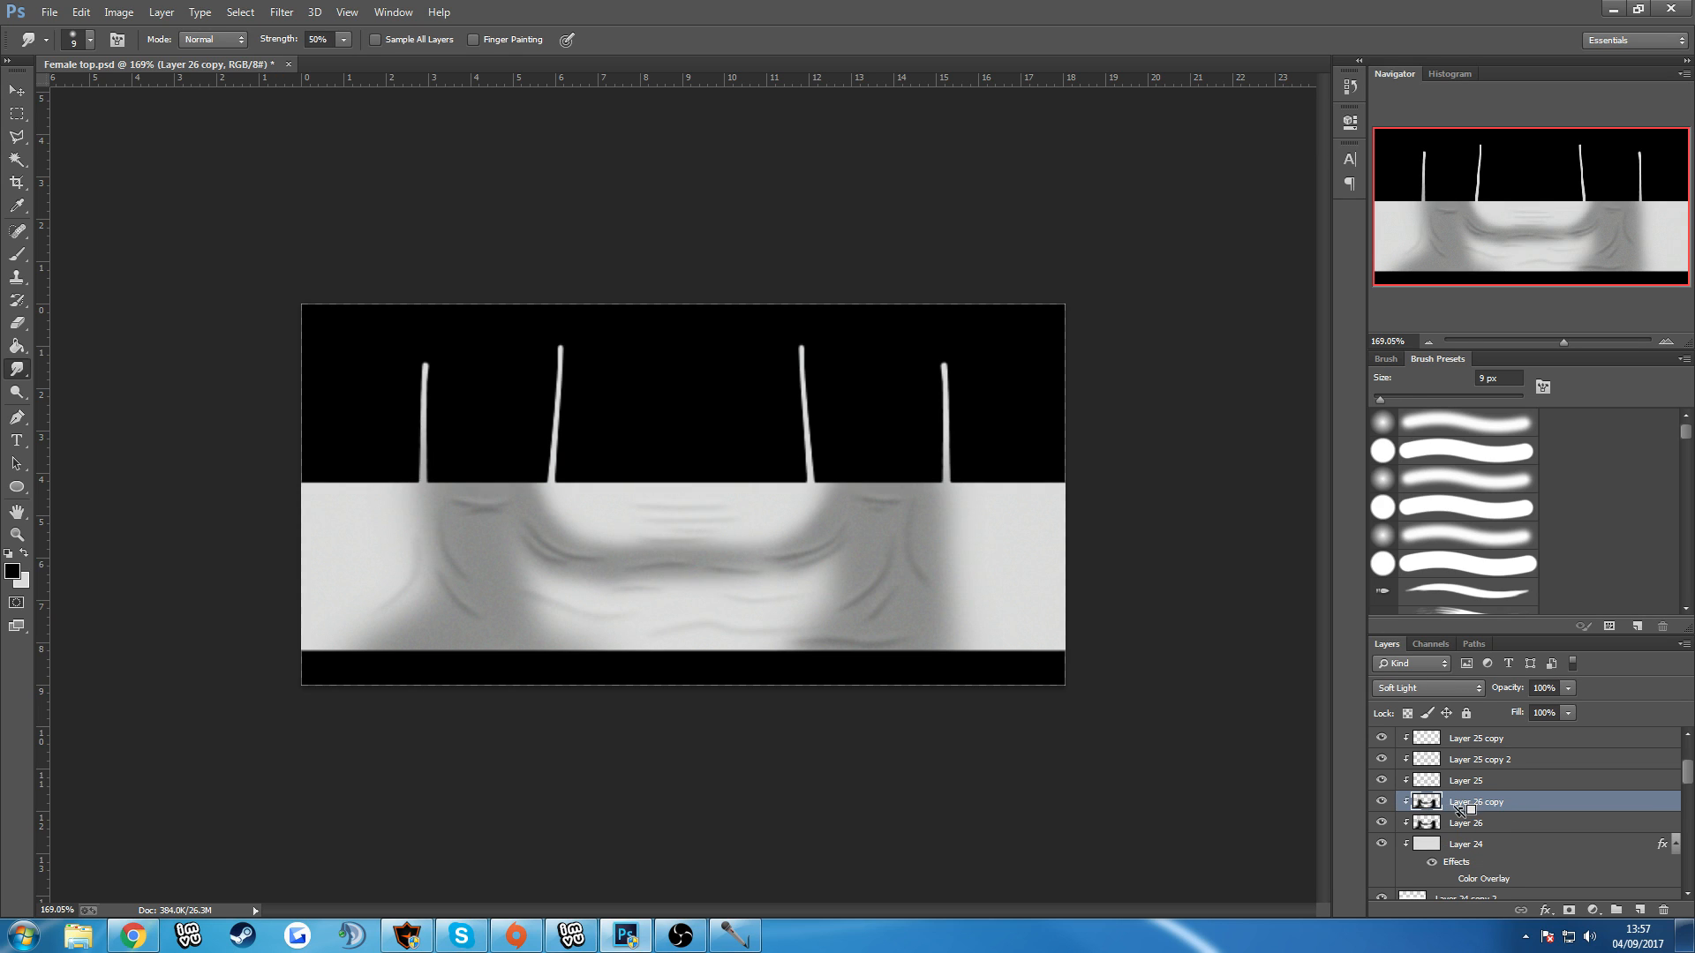
Save the texture with the doubled shading as a PNG, replacing OPACTYTest in the Advanced female tops folder.
left_click(51, 13)
left_click(75, 224)
left_click(156, 407)
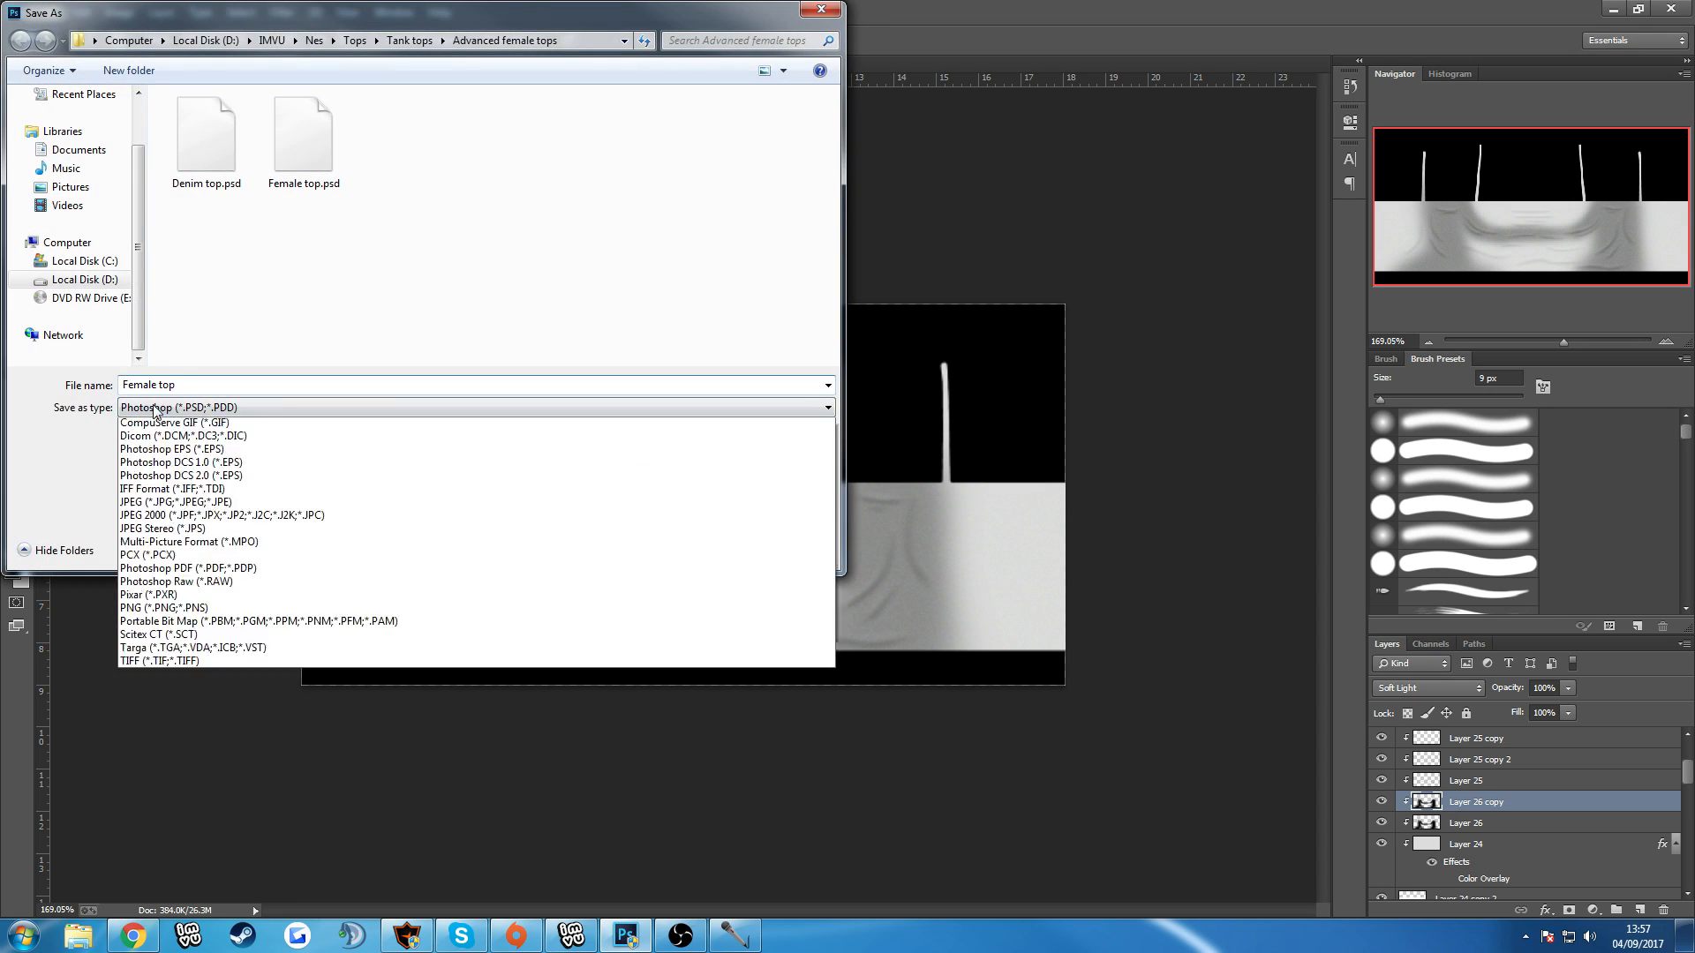
left_click(145, 644)
double_click(400, 115)
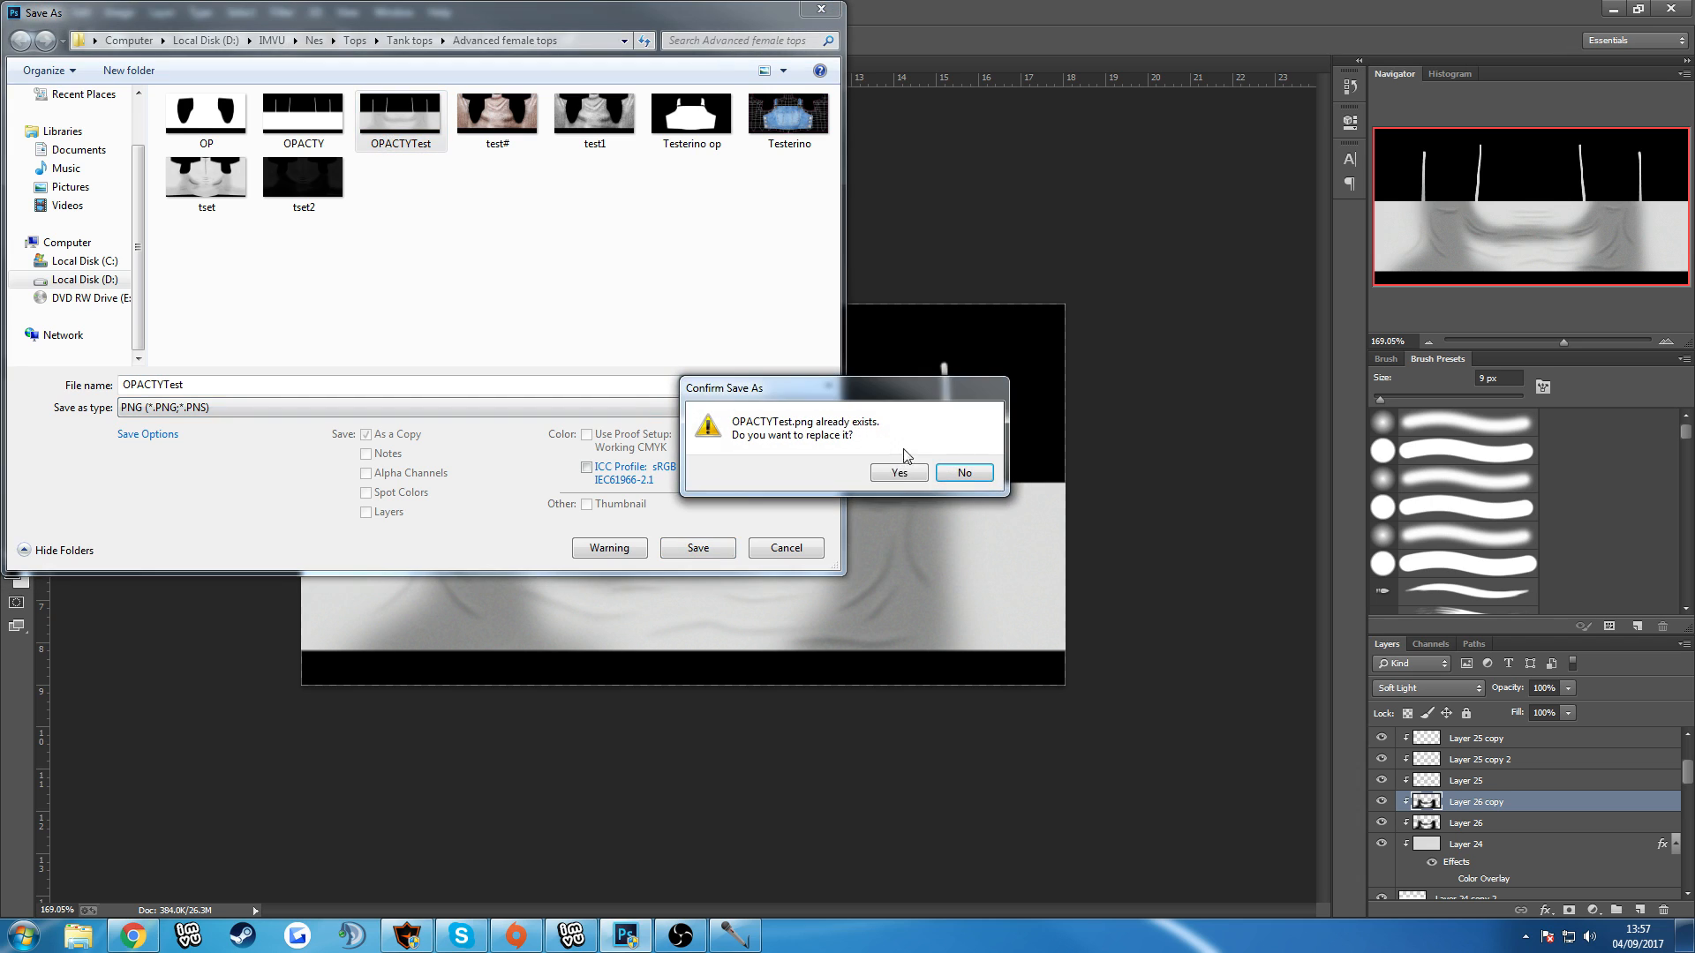
left_click(898, 472)
key("Return")
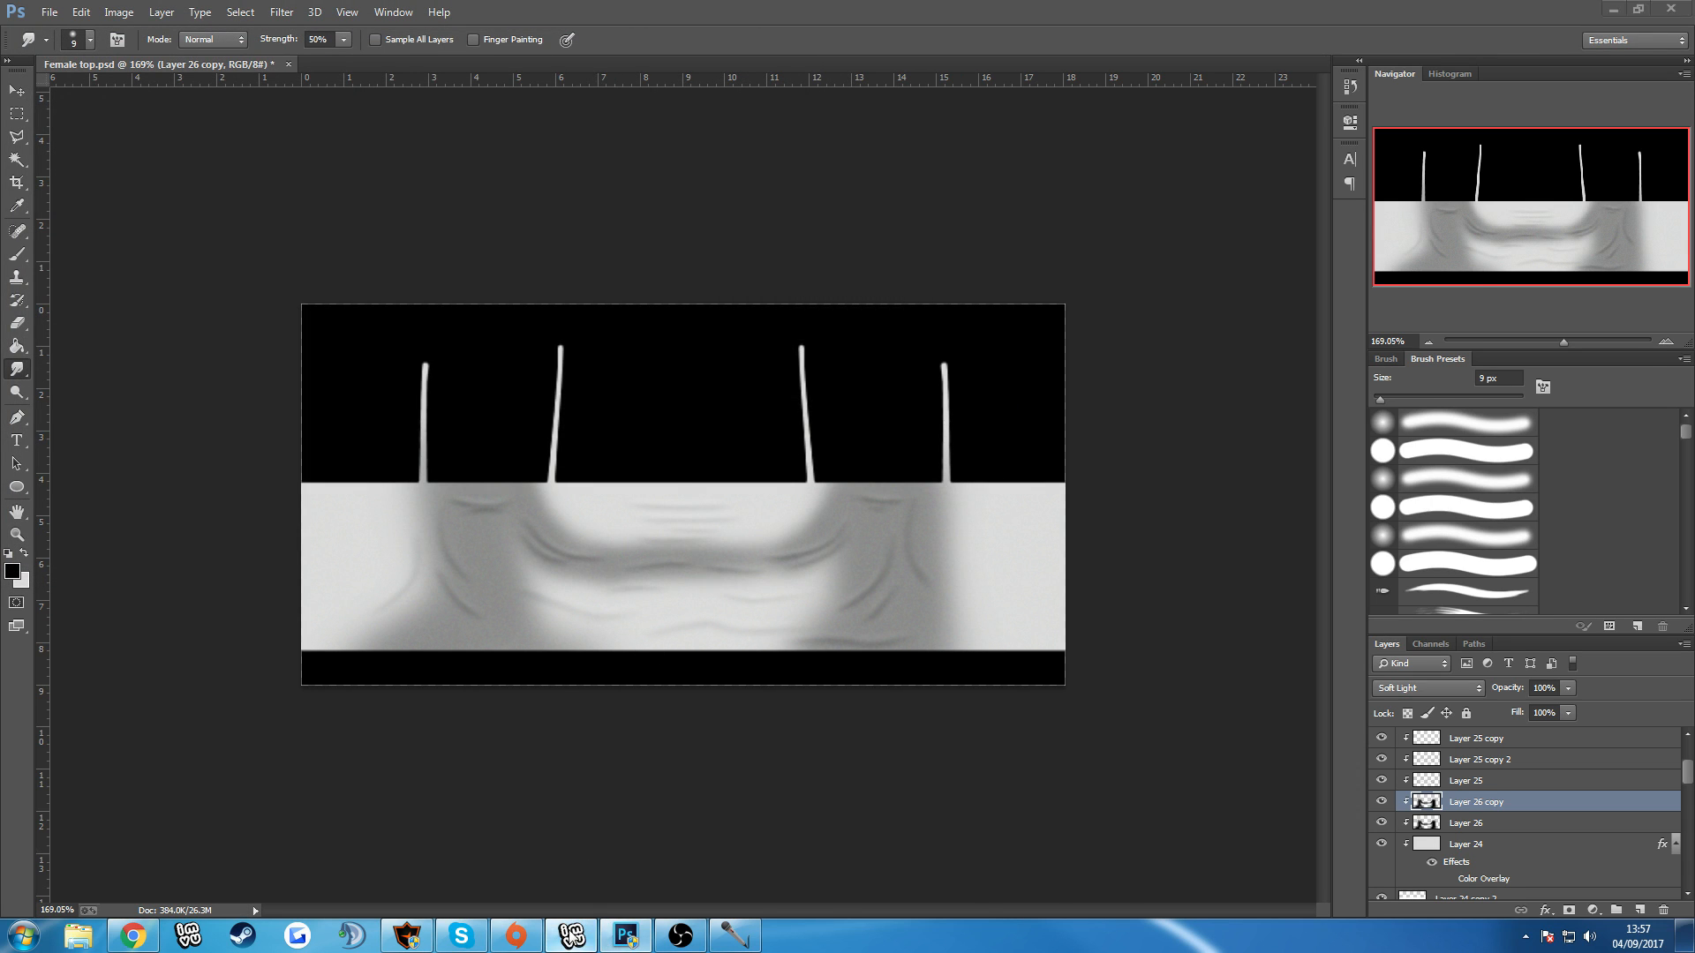
Switch to the IMVU editor, reload OPACTYTest as the material 3 texture and examine the darker shading from the front and back.
left_click(574, 936)
left_click(1392, 401)
left_click(497, 200)
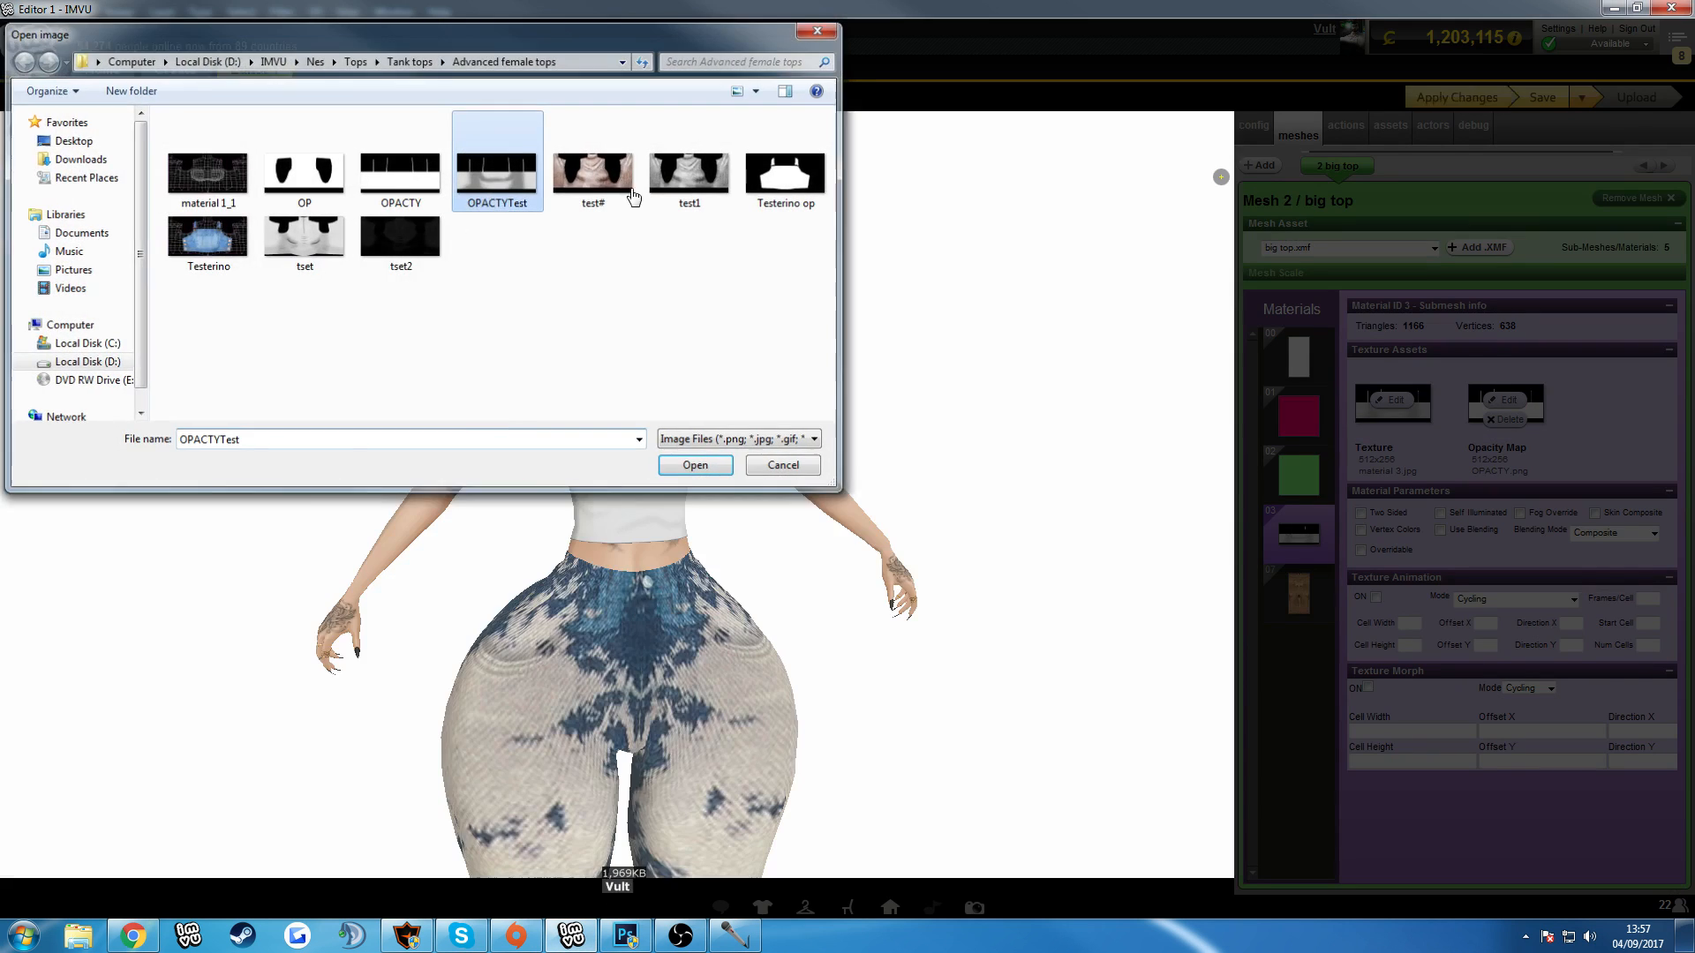
double_click(497, 200)
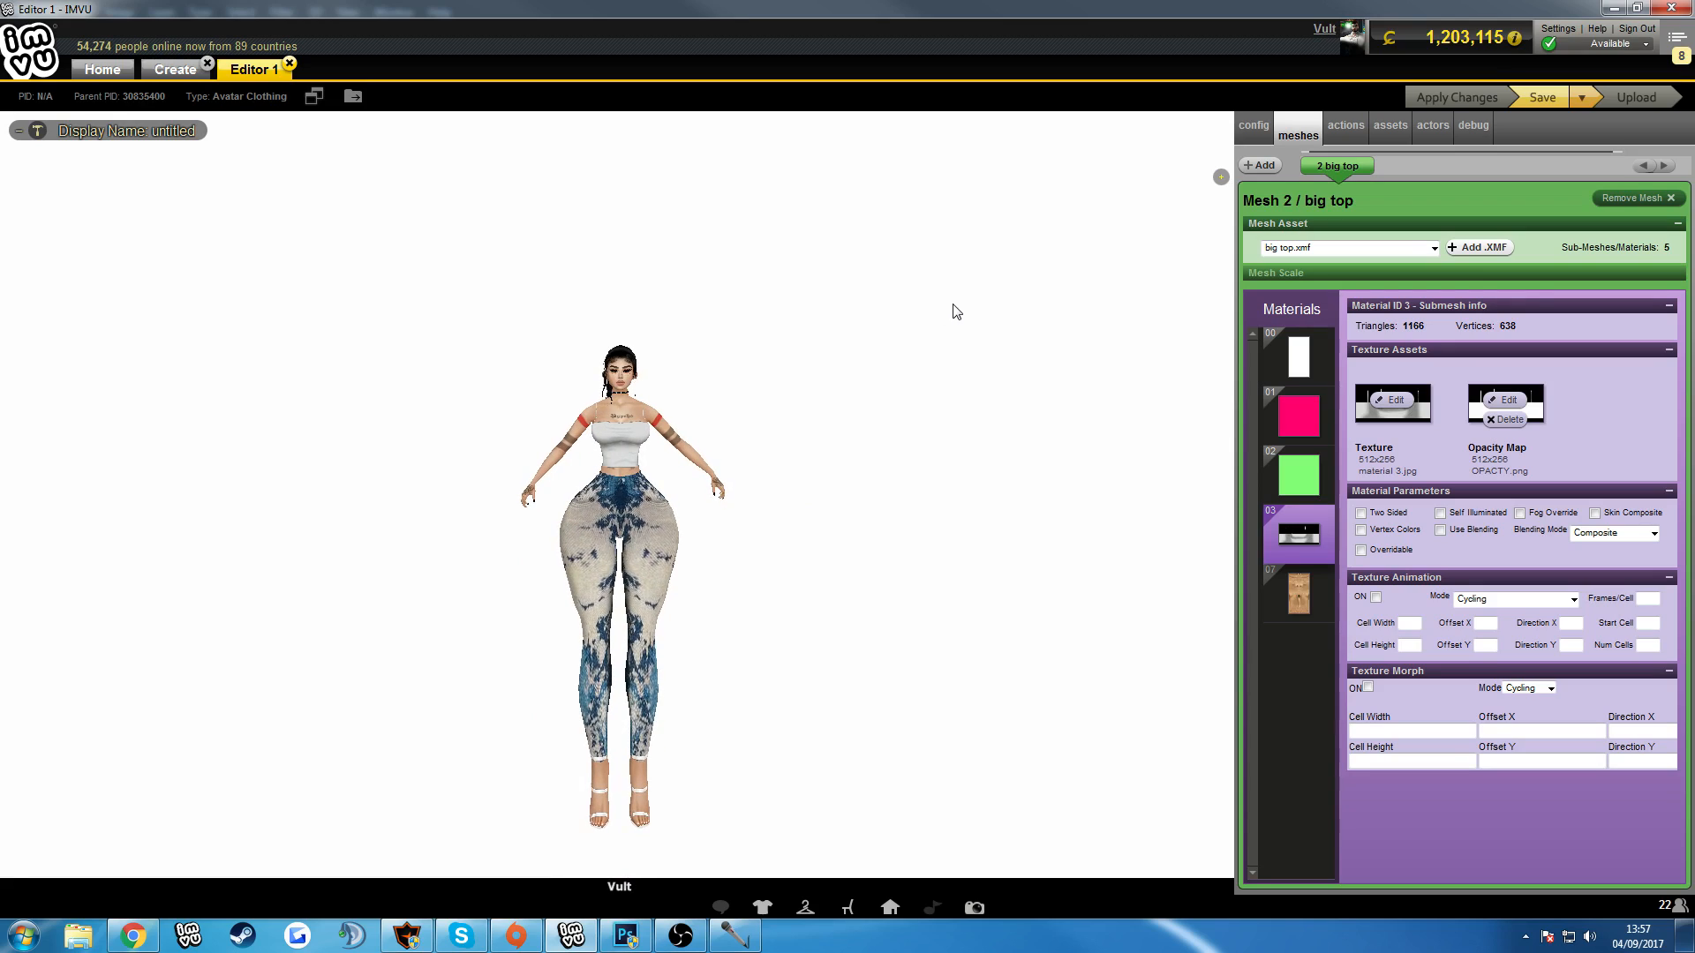
scroll(945, 283, "up", 5)
left_click_drag(914, 271, 566, 263)
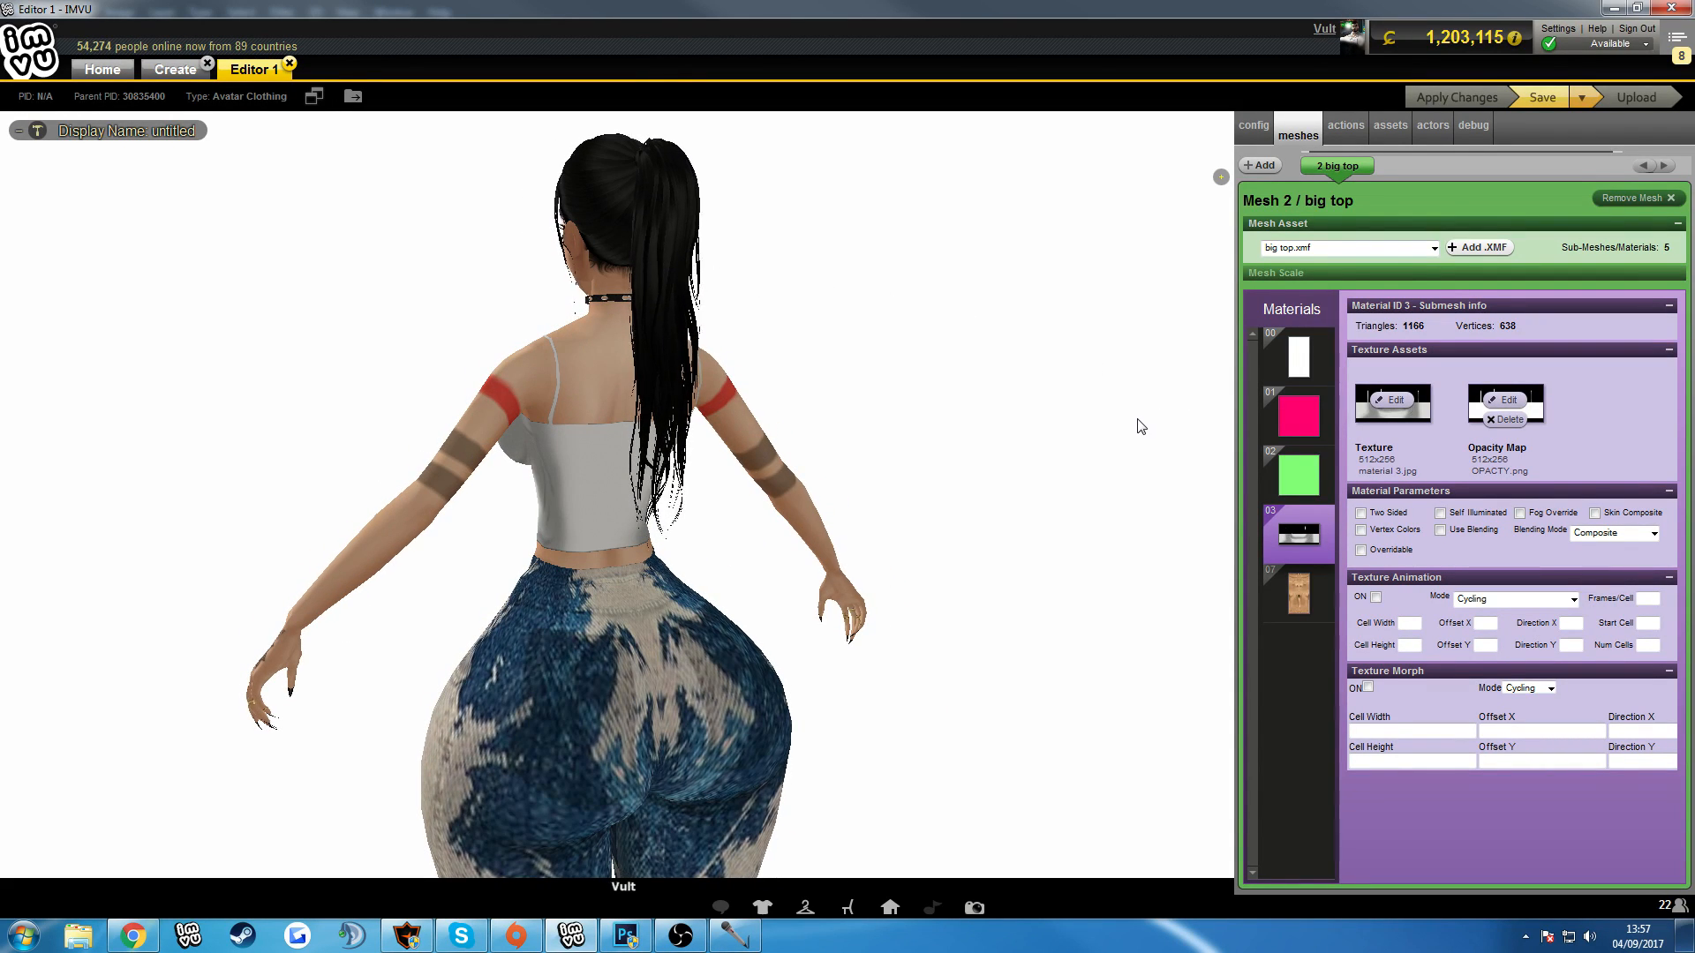
left_click_drag(1136, 430, 1340, 434)
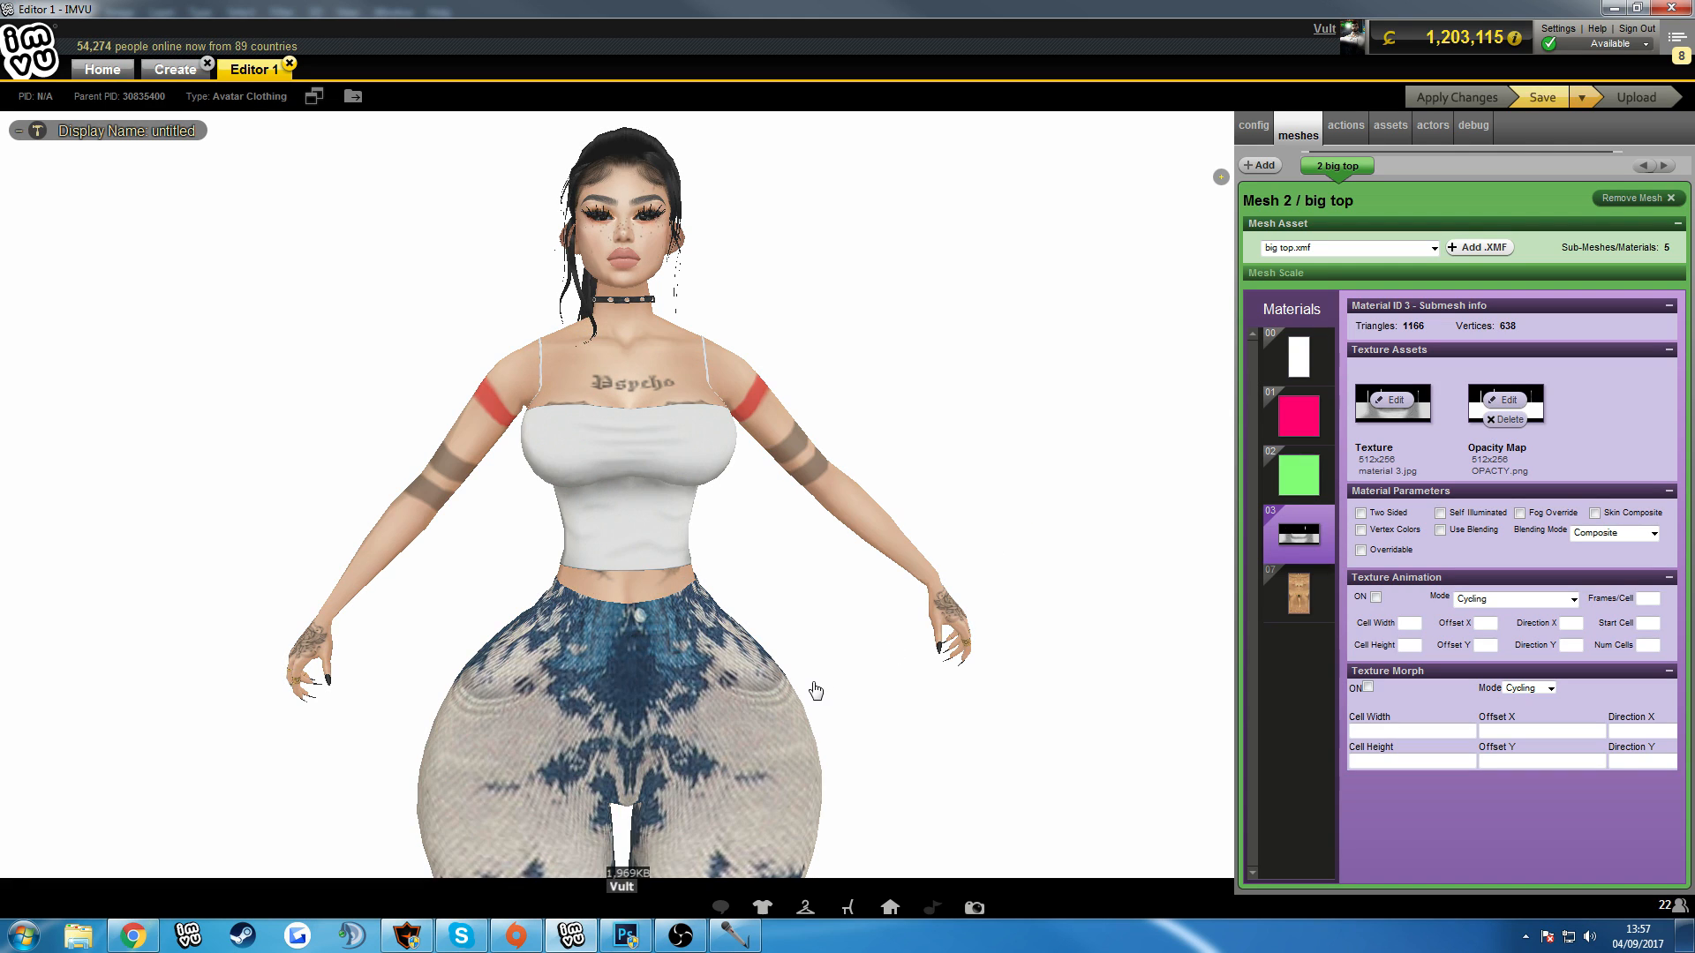
Compare the shaded texture in Photoshop with the top on the IMVU avatar, viewing it from the side and front.
mouse_move(629, 941)
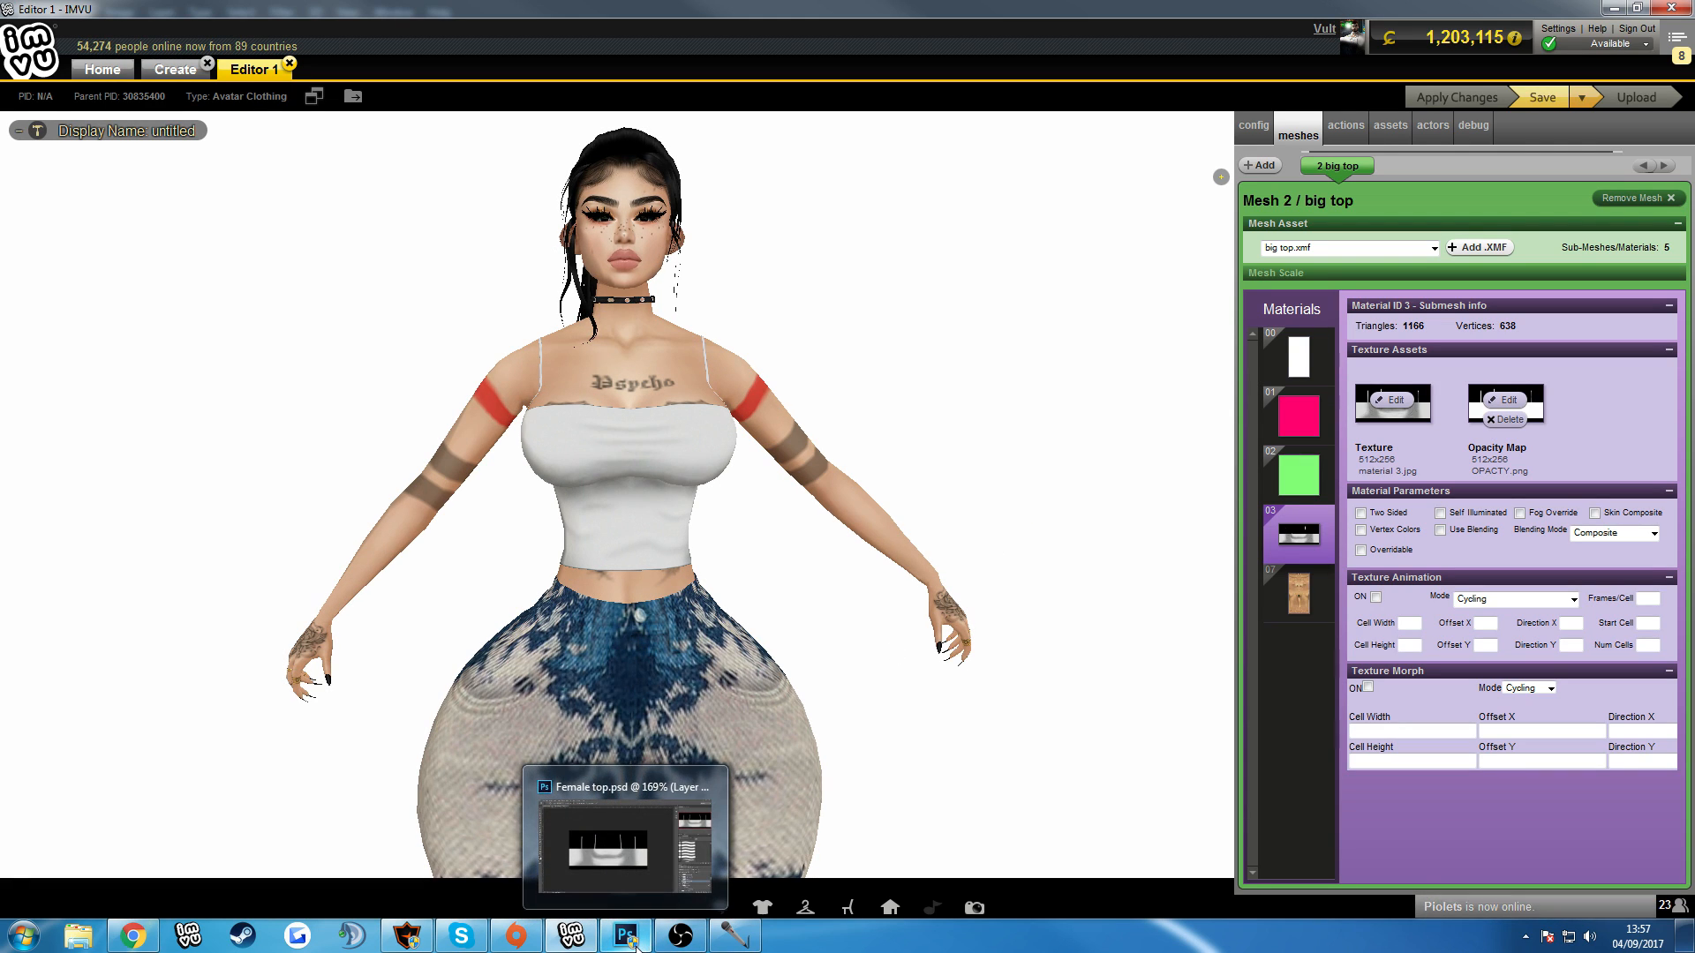
left_click(689, 874)
scroll(793, 747, "up", 1)
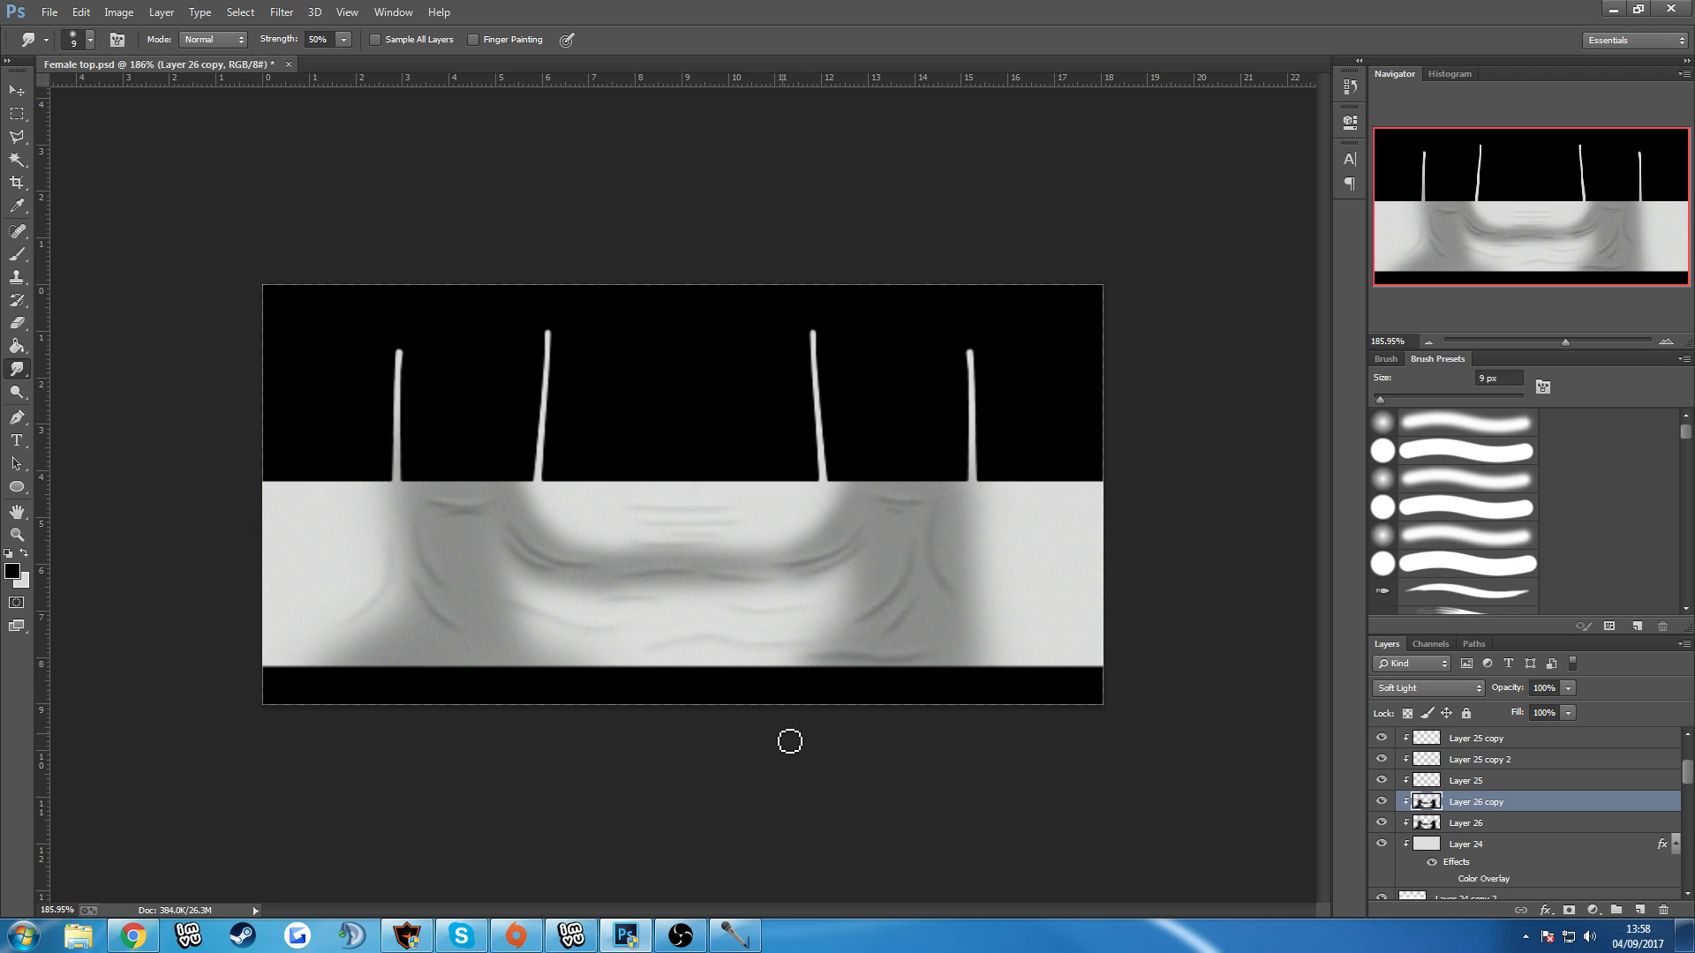
left_click(571, 936)
left_click_drag(704, 718, 909, 680)
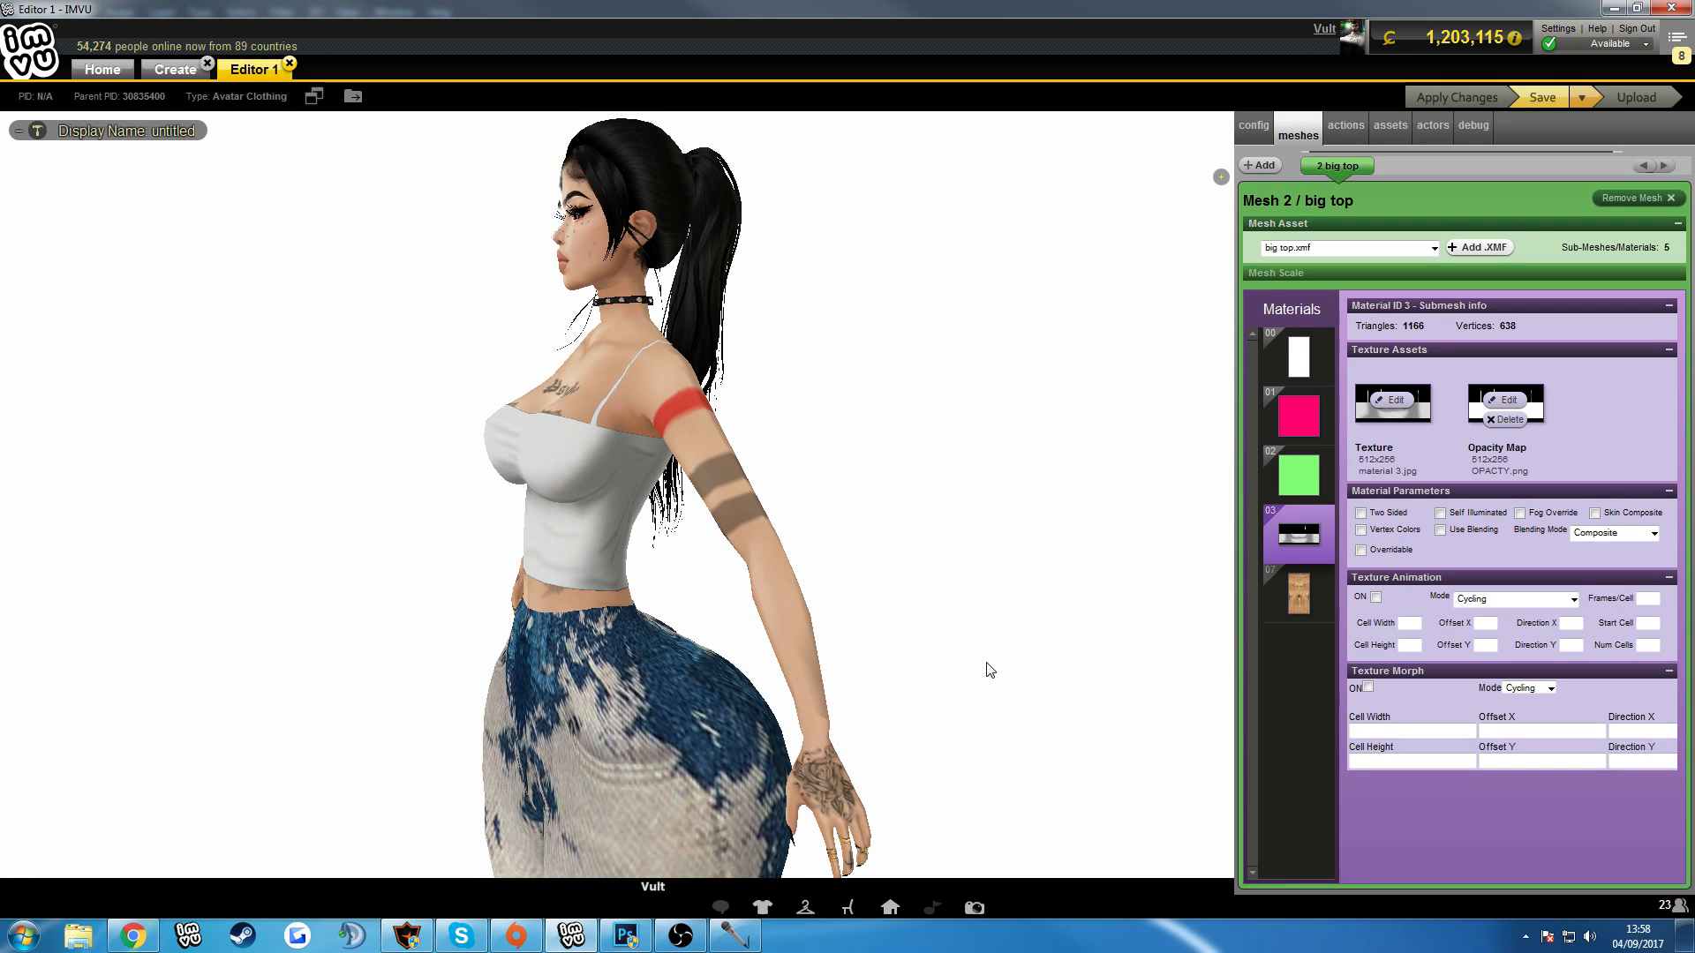
left_click_drag(989, 669, 1073, 664)
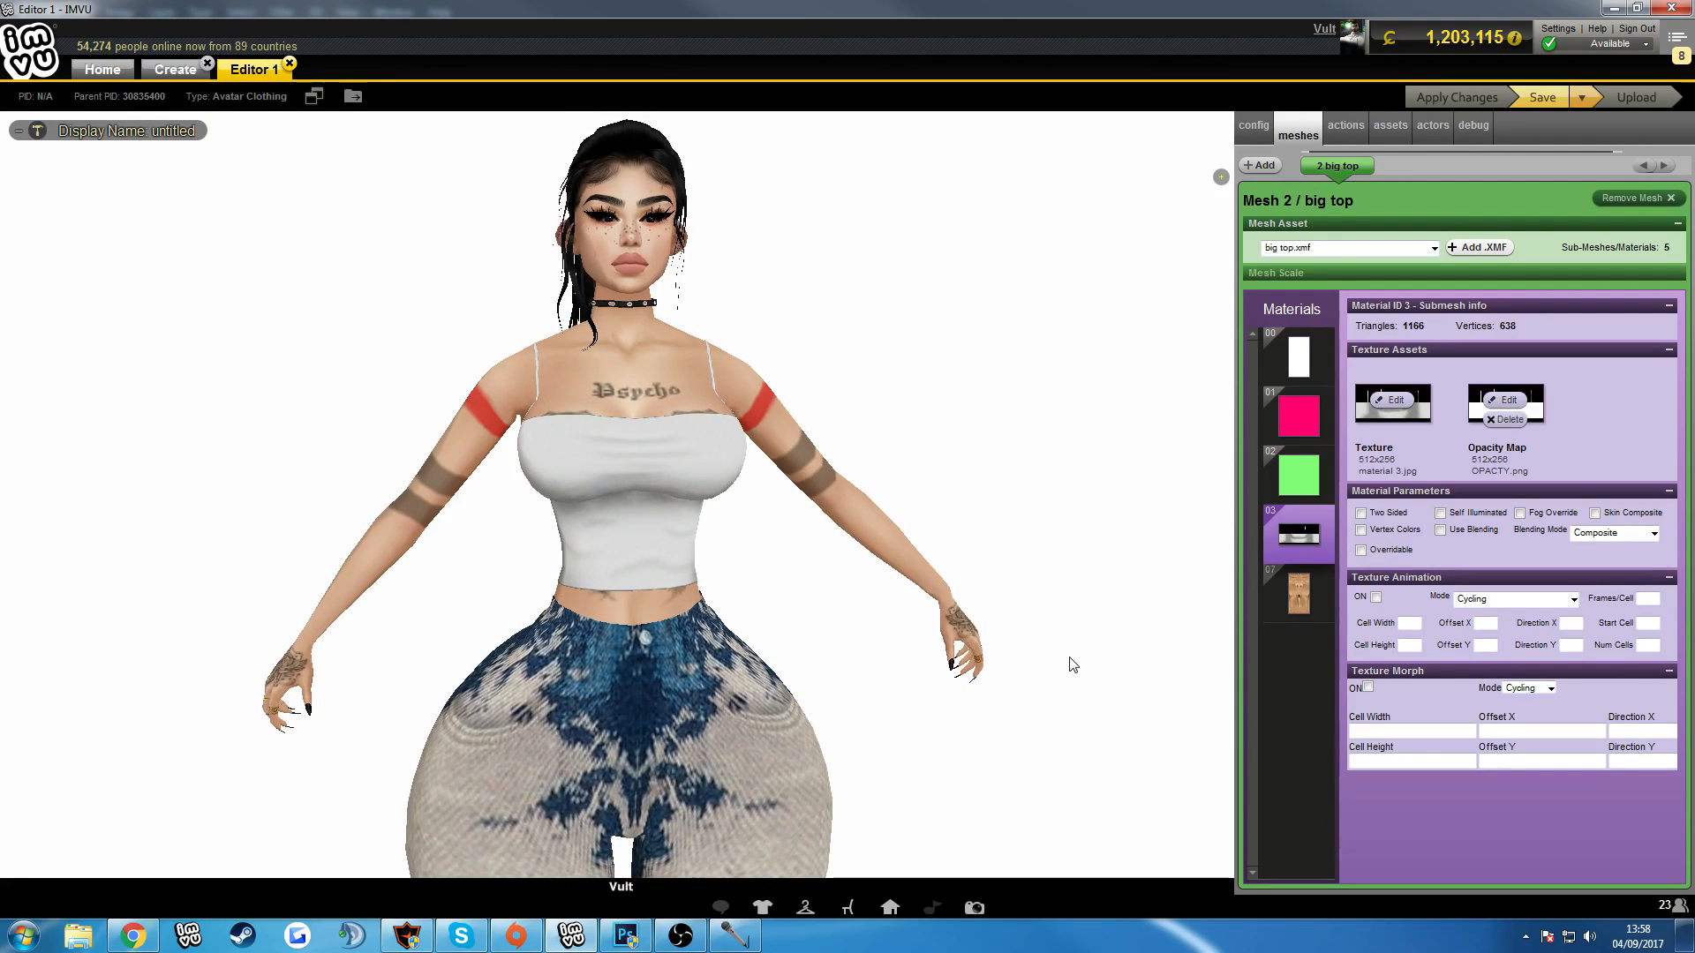